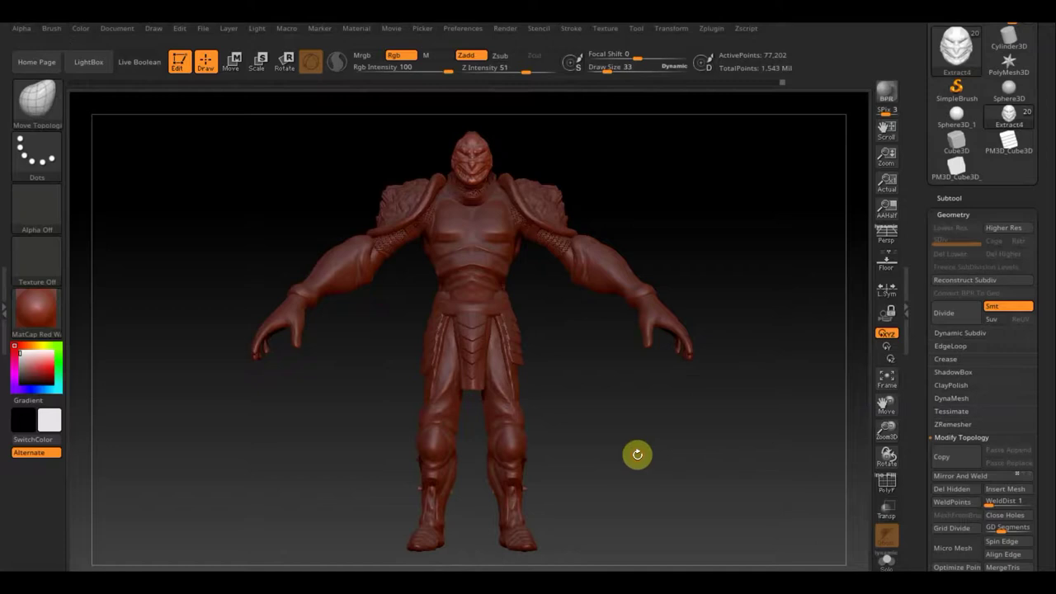
Step: Orbit and zoom around the warrior's head and shoulder to a near-frontal view, then show the Subtools list
left_click_drag(655, 487, 530, 500)
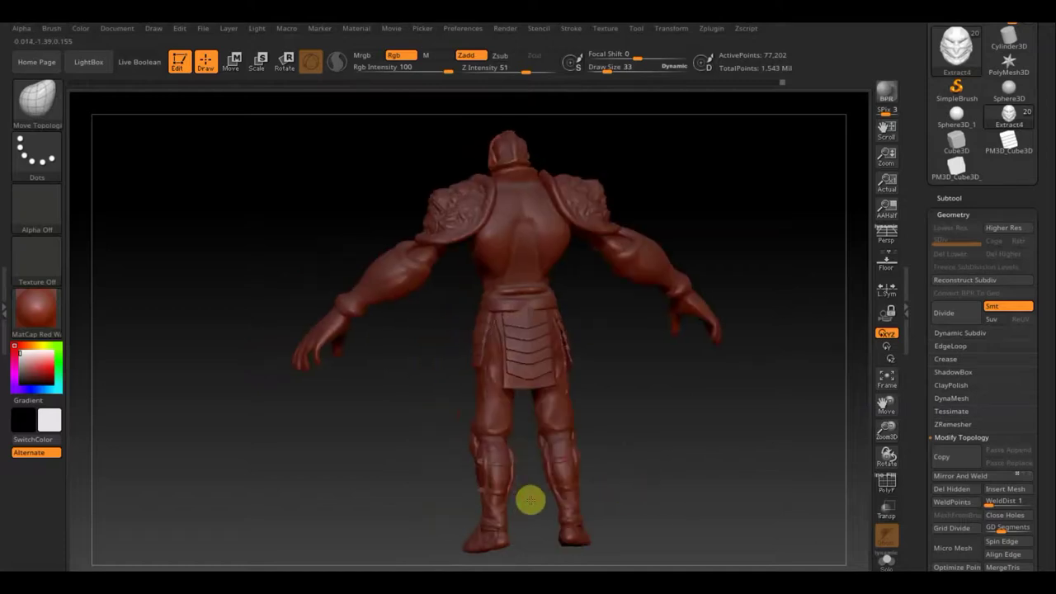
mouse_move(686, 431)
left_mouse_down()
mouse_move(702, 426)
mouse_move(680, 438)
left_mouse_up()
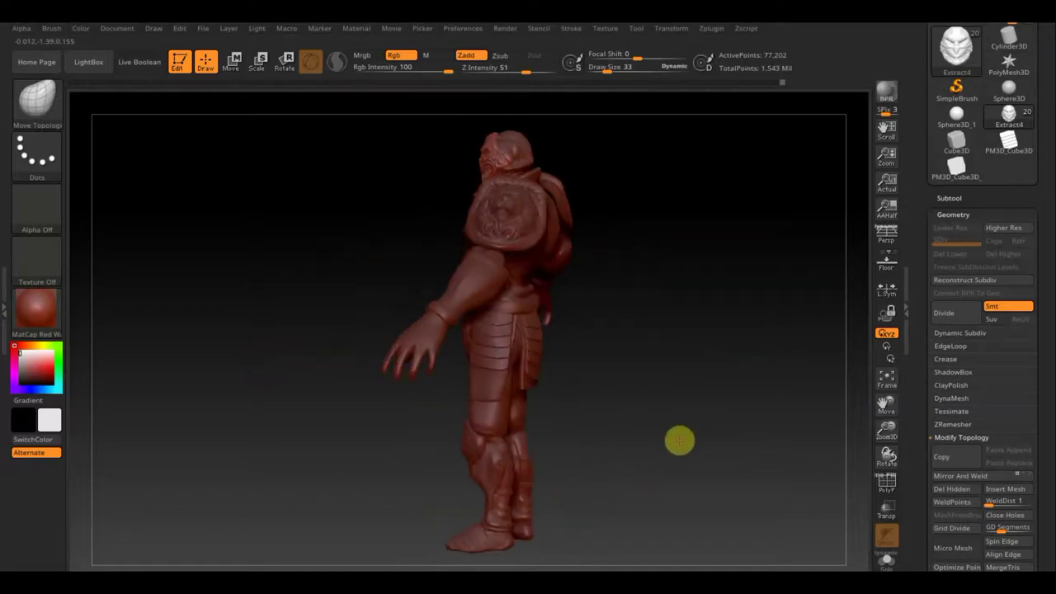
mouse_move(649, 268)
left_mouse_down("alt")
mouse_move(648, 511)
mouse_move(753, 321)
left_mouse_up("alt")
mouse_move(760, 243)
left_mouse_down("alt")
mouse_move(679, 366)
mouse_move(448, 276)
left_mouse_up("alt")
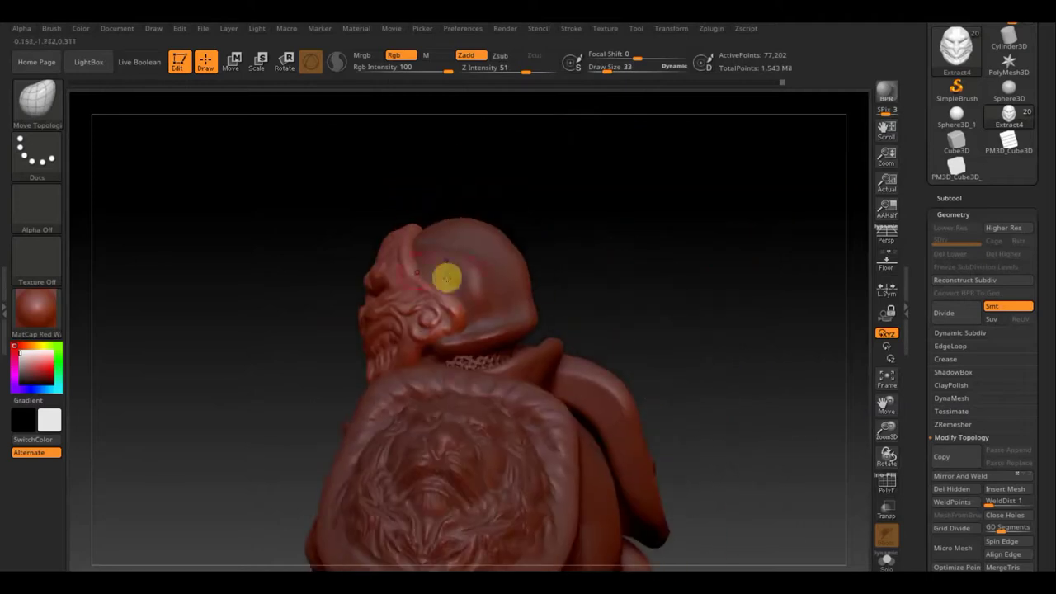
left_click_drag(580, 278, 611, 263)
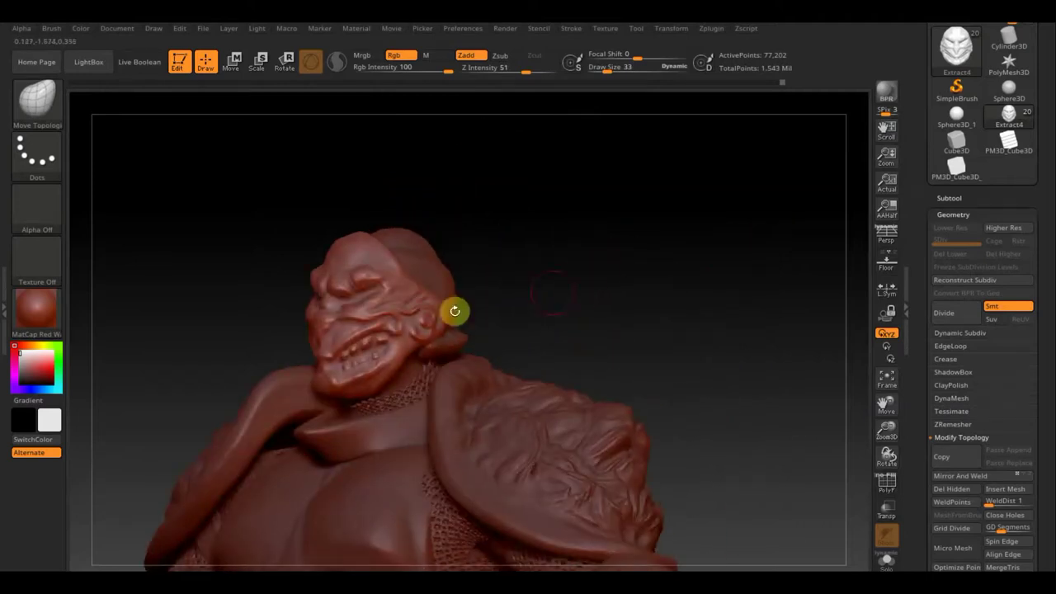
mouse_move(600, 306)
left_mouse_down()
mouse_move(565, 289)
mouse_move(637, 169)
left_mouse_up()
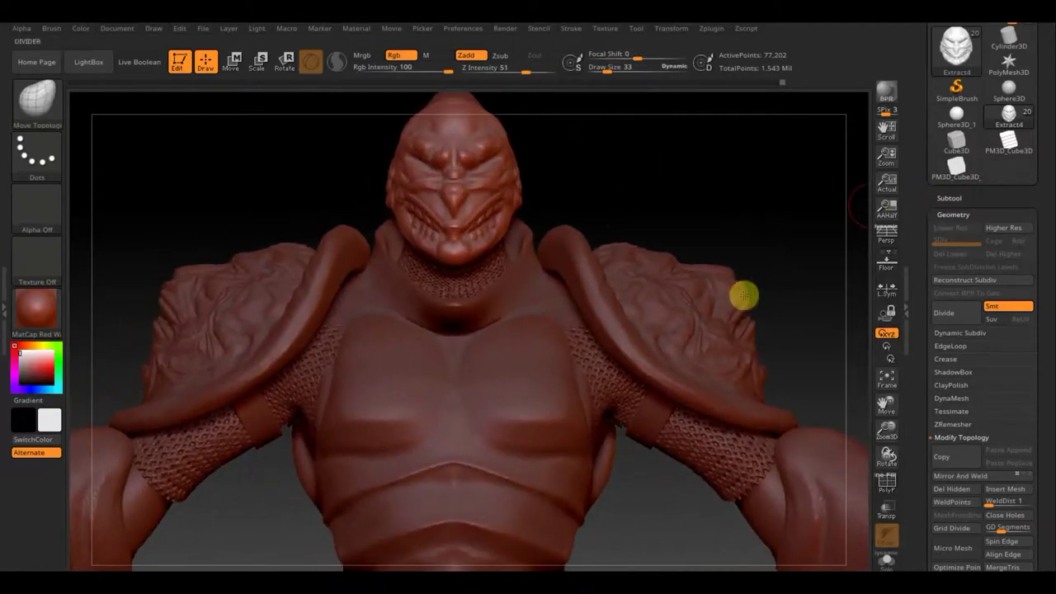
key("n")
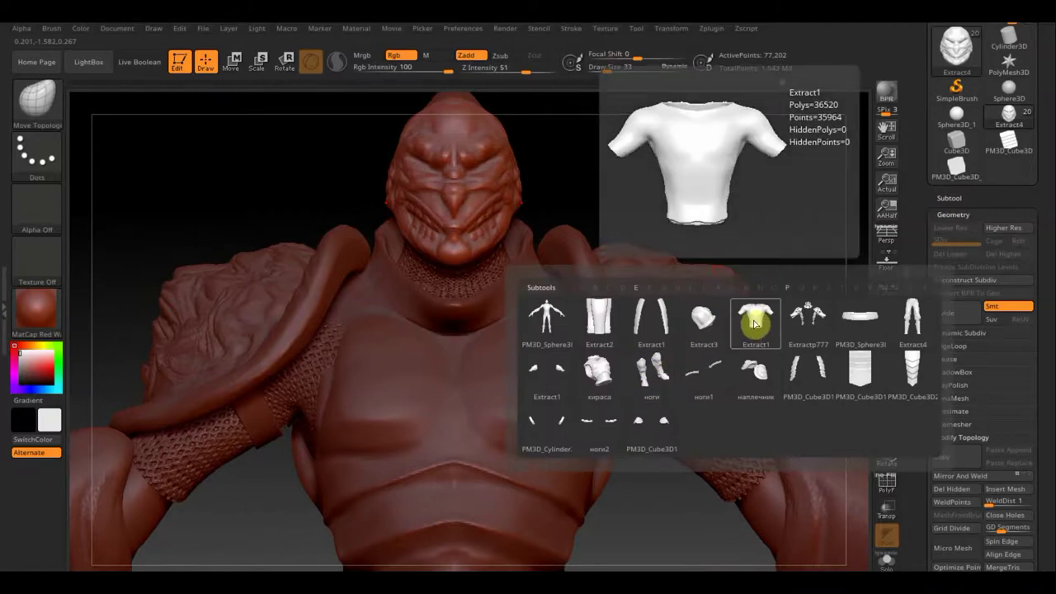
Step: Select Extract1, then the Extractp777 chainmail subtool, solo it and rotate to inspect it
left_click(753, 322)
left_click(940, 198)
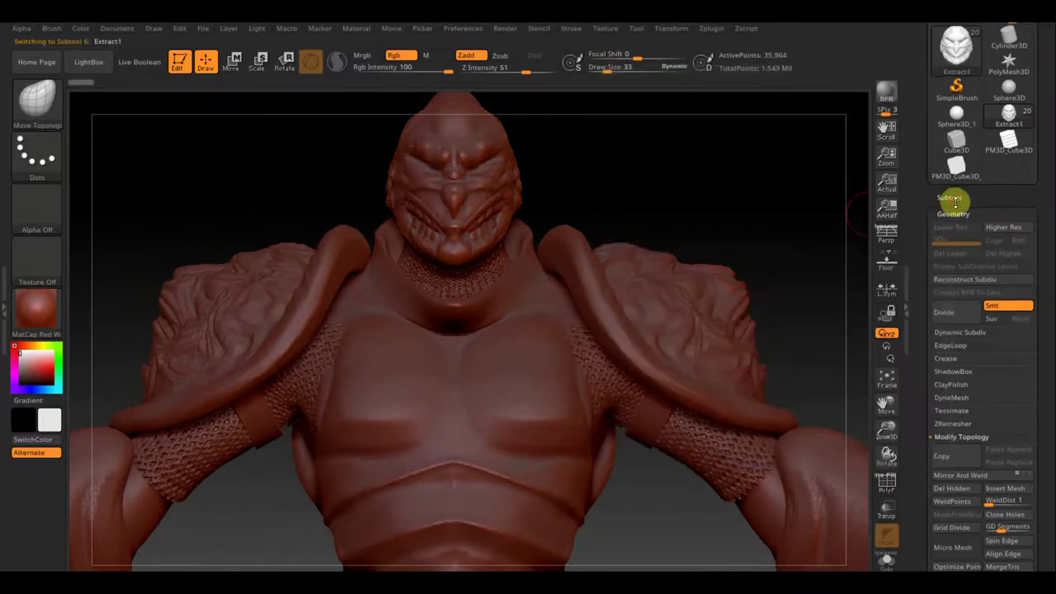
key("n")
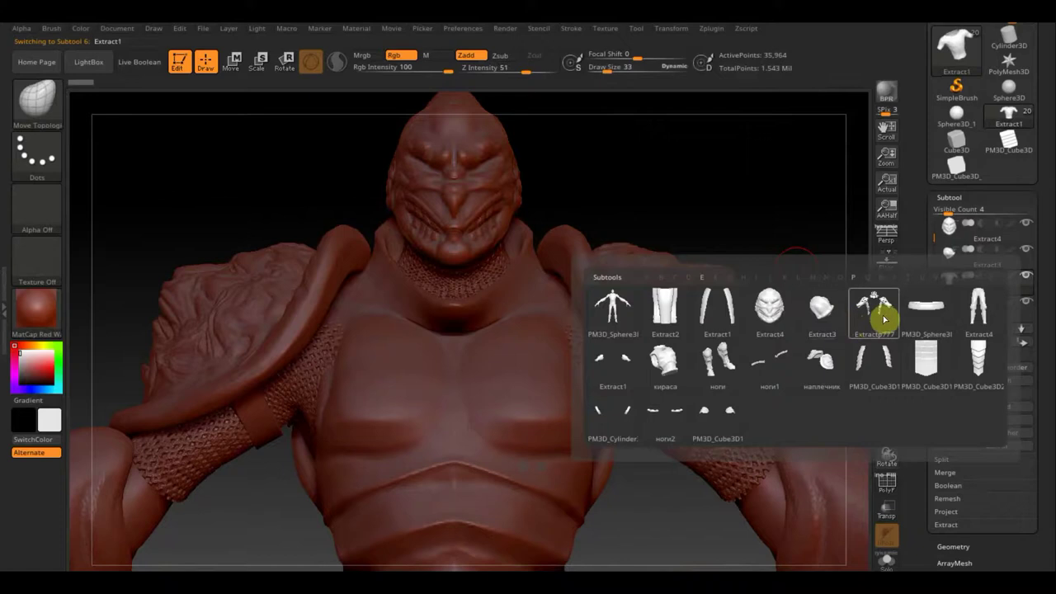
left_click(882, 317)
mouse_move(987, 256)
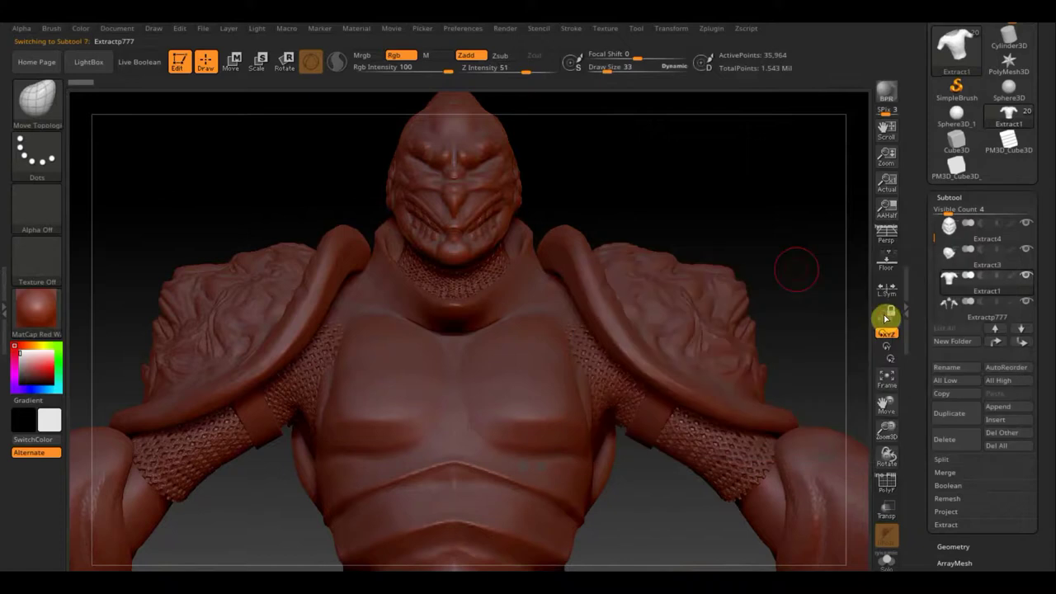
left_click(1025, 301, "shift")
mouse_move(806, 279)
left_mouse_down()
mouse_move(735, 292)
mouse_move(766, 297)
mouse_move(756, 149)
left_mouse_up()
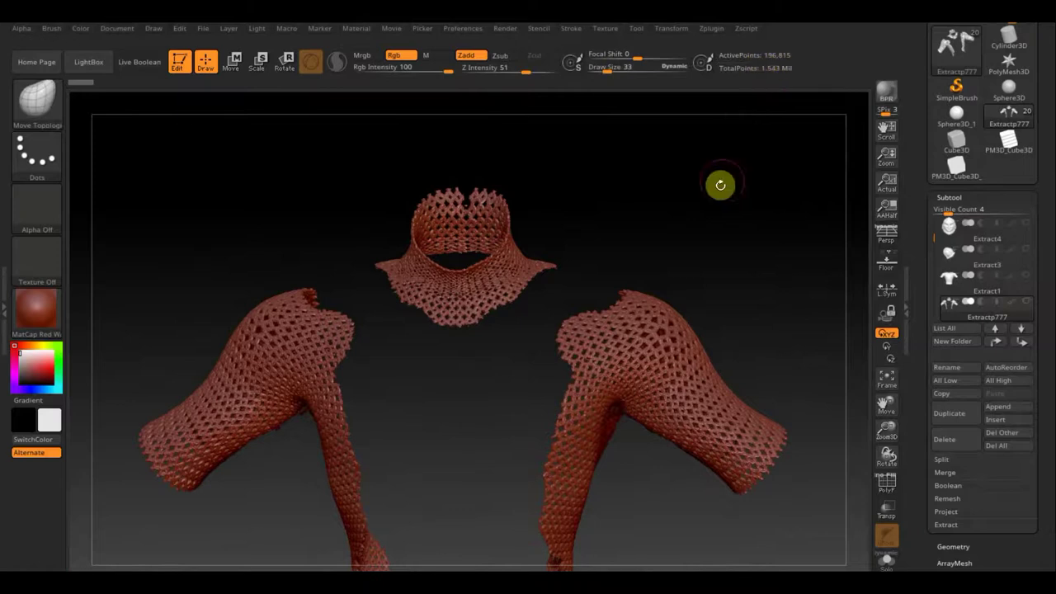
Step: Orbit the Extractp777 chainmail, then duplicate it into Extractp778
left_click_drag(702, 214, 702, 220)
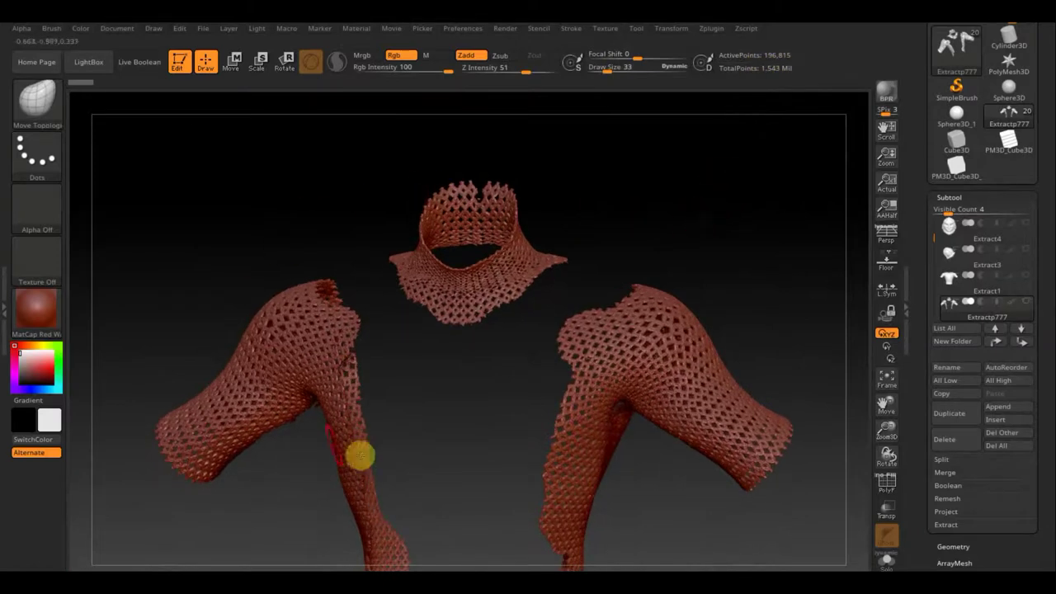
left_click_drag(766, 281, 754, 228)
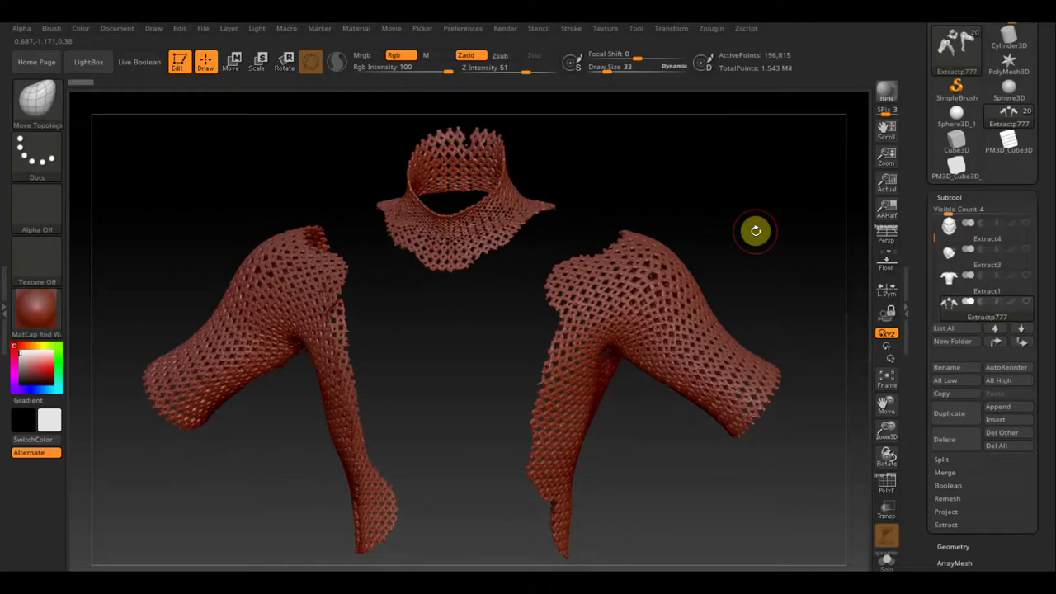
left_click(957, 416)
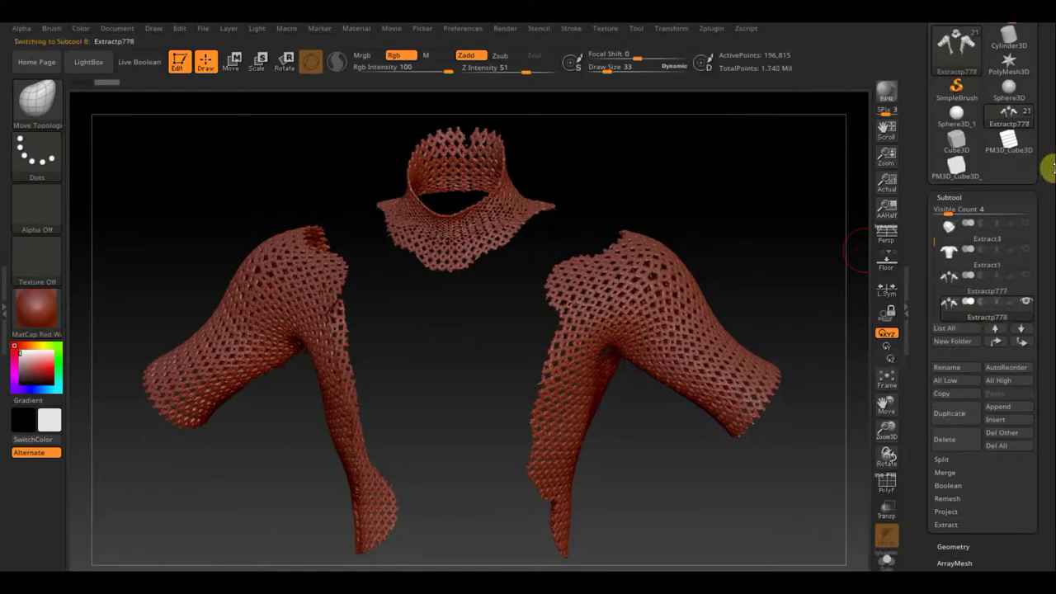
mouse_move(987, 282)
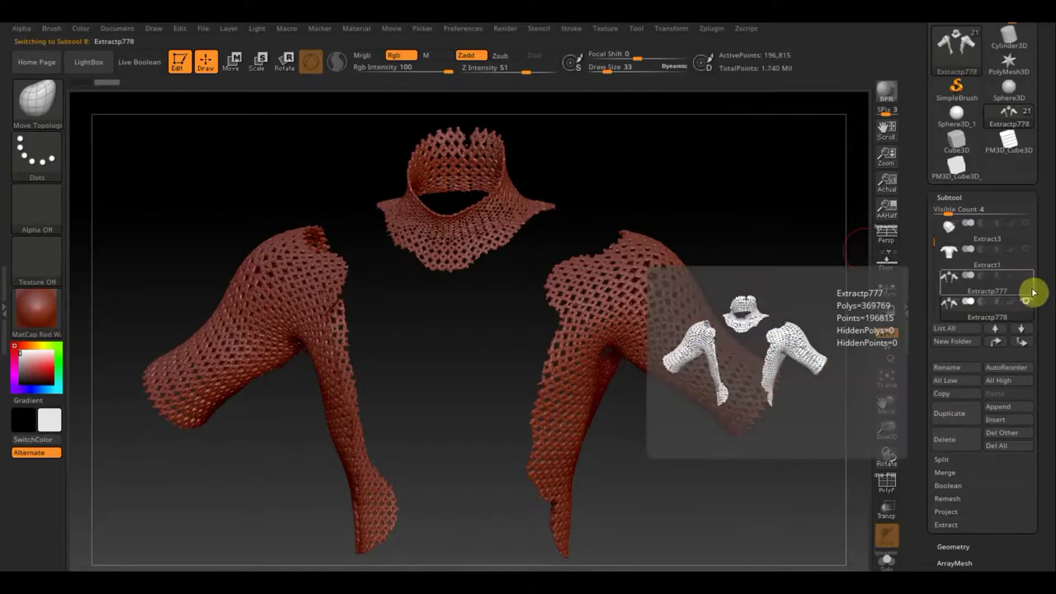
scroll(1045, 244, "up", 3)
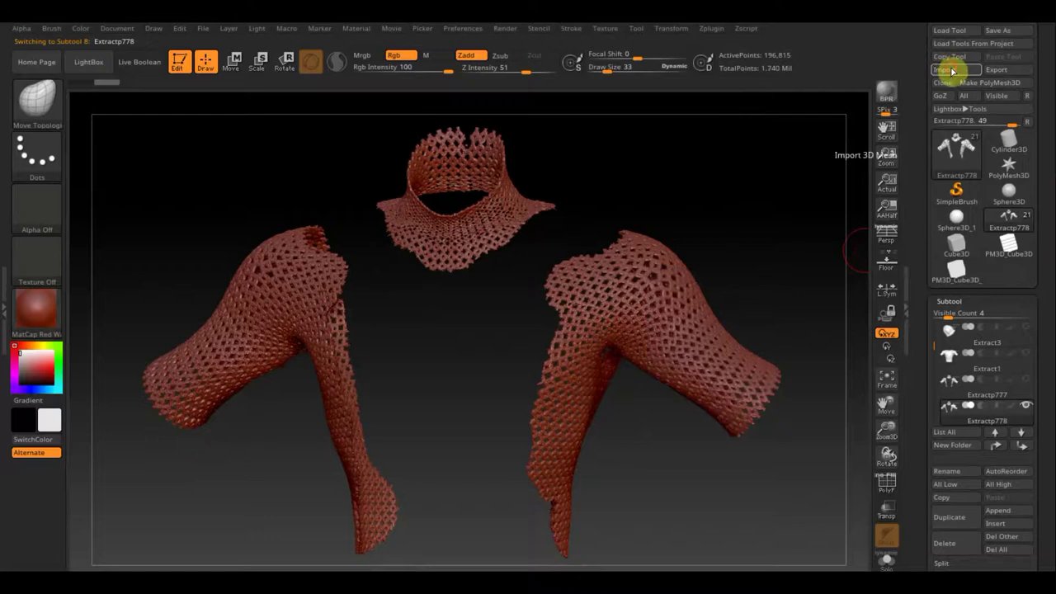
Step: Import the Extractp mesh file through Tool > Import into the duplicate subtool
left_click(945, 69)
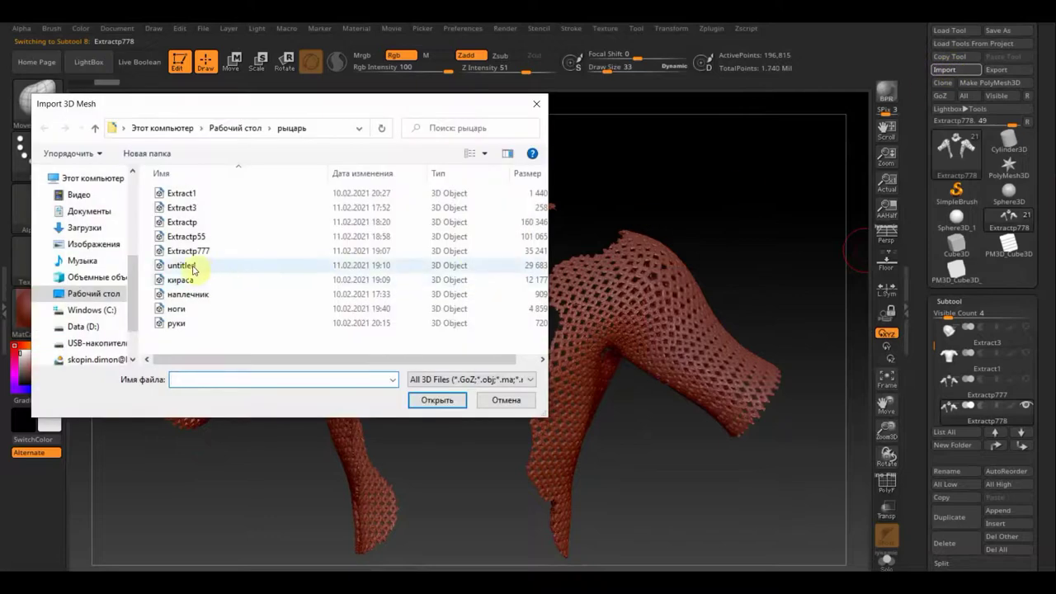
left_click(182, 210)
left_click(182, 222)
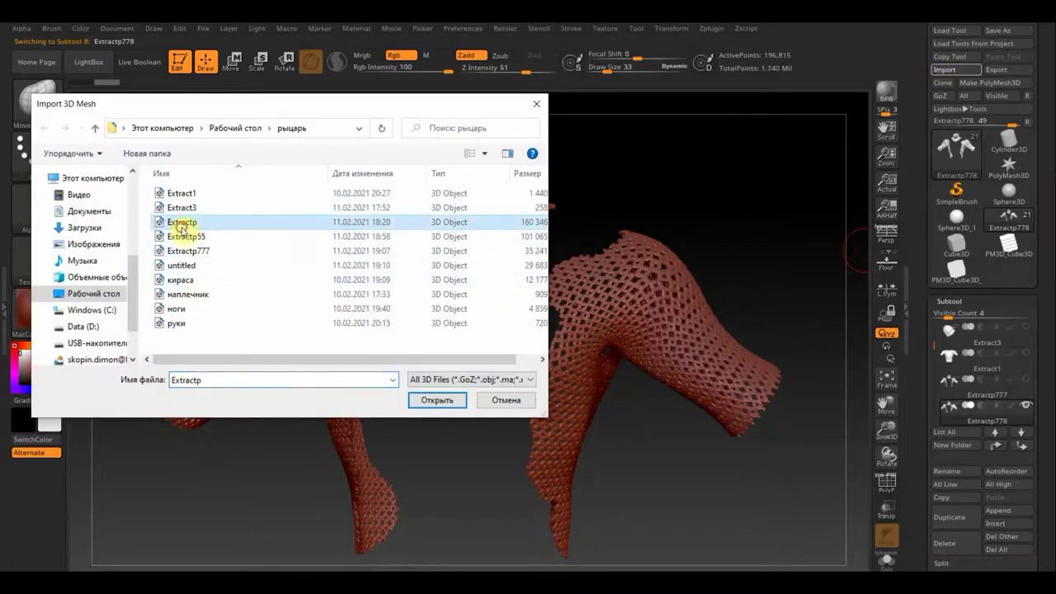
left_click(436, 400)
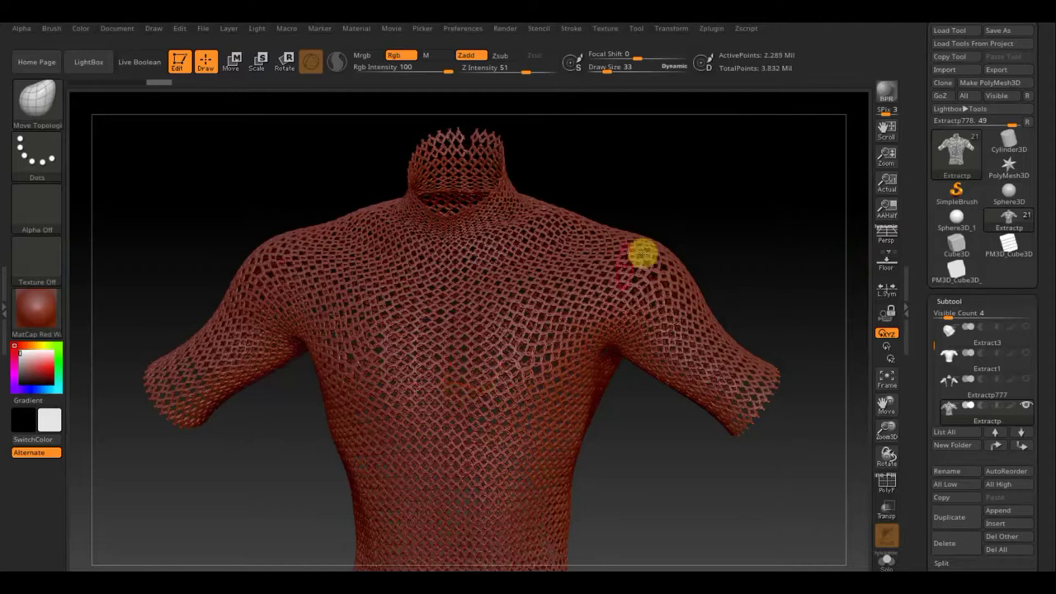
mouse_move(724, 207)
left_mouse_down()
mouse_move(747, 200)
mouse_move(714, 226)
mouse_move(702, 220)
mouse_move(723, 217)
mouse_move(624, 237)
mouse_move(745, 200)
left_mouse_up()
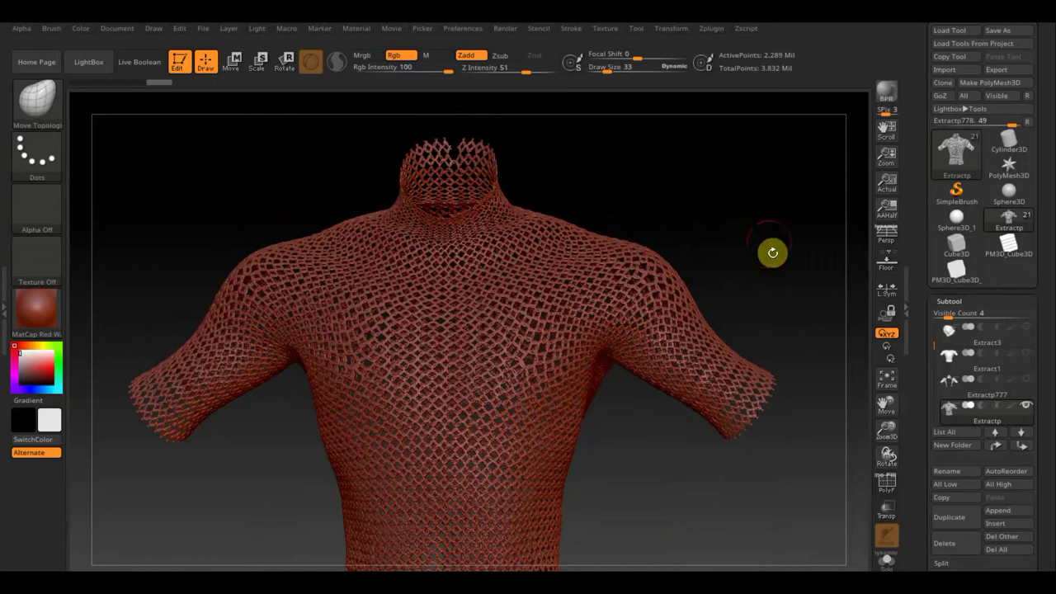
left_click(990, 394)
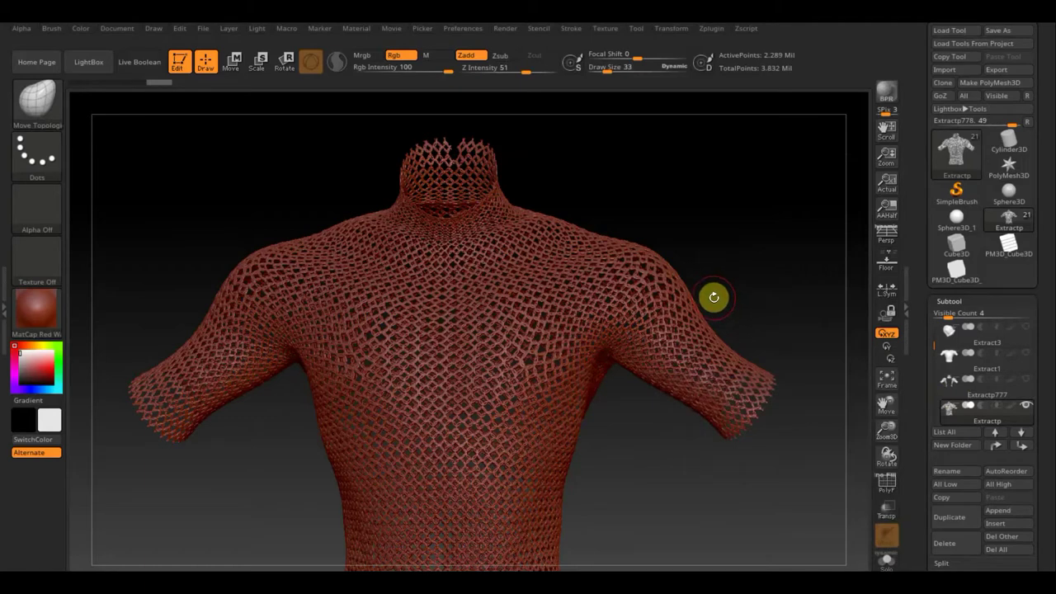
mouse_move(751, 276)
left_mouse_down()
mouse_move(739, 292)
mouse_move(721, 285)
mouse_move(756, 274)
mouse_move(740, 293)
left_mouse_up()
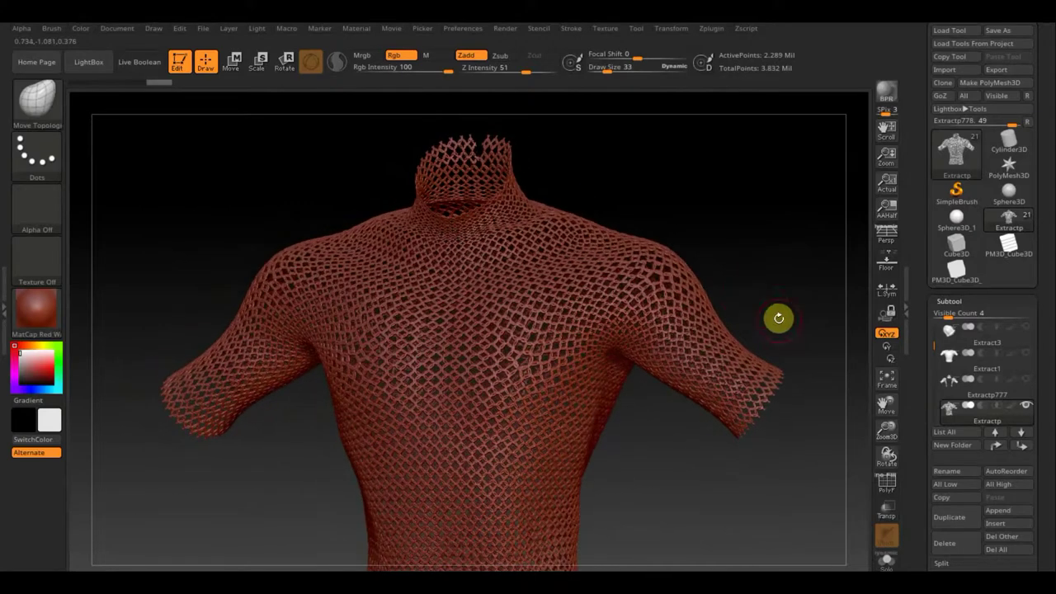
Step: Delete the imported chainmail shirt subtool and confirm the warning
left_click(962, 414)
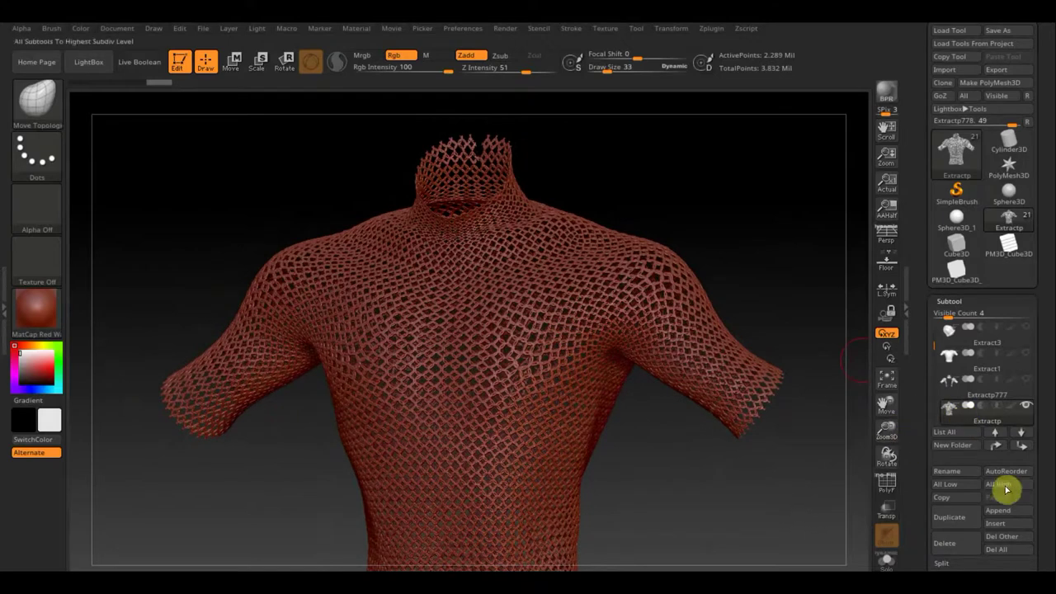
left_click_drag(1049, 471, 1049, 438)
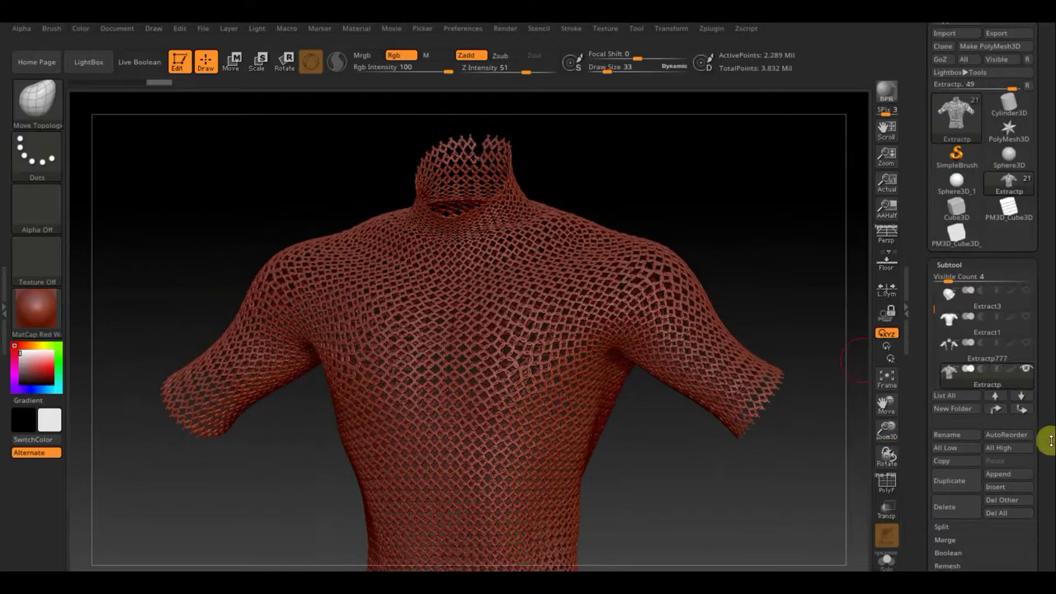
left_click(953, 508)
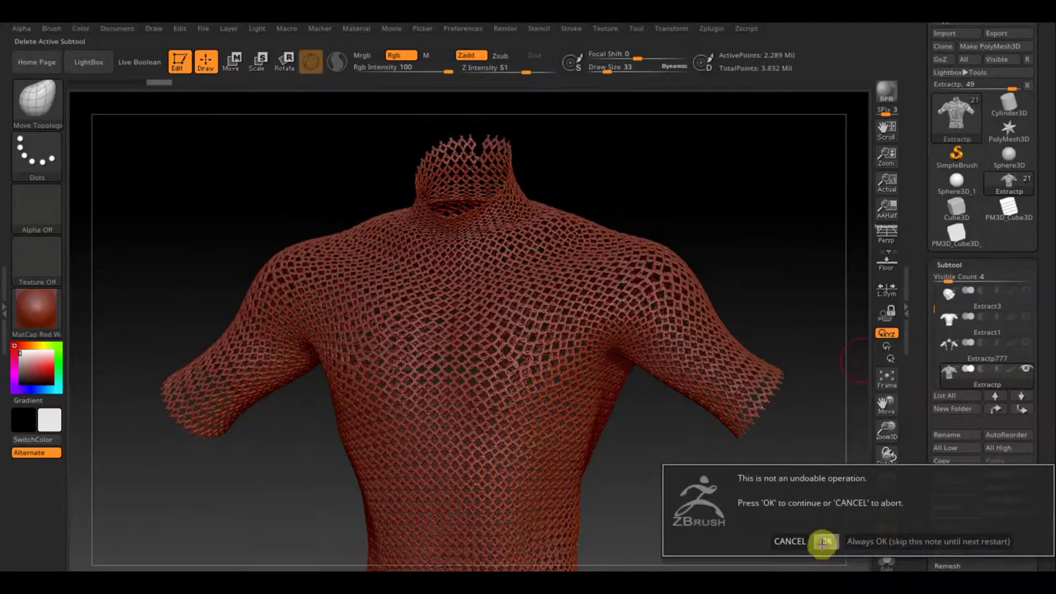
left_click(825, 542)
Step: Select Extractp777 and rotate it from front to back
left_click(967, 356)
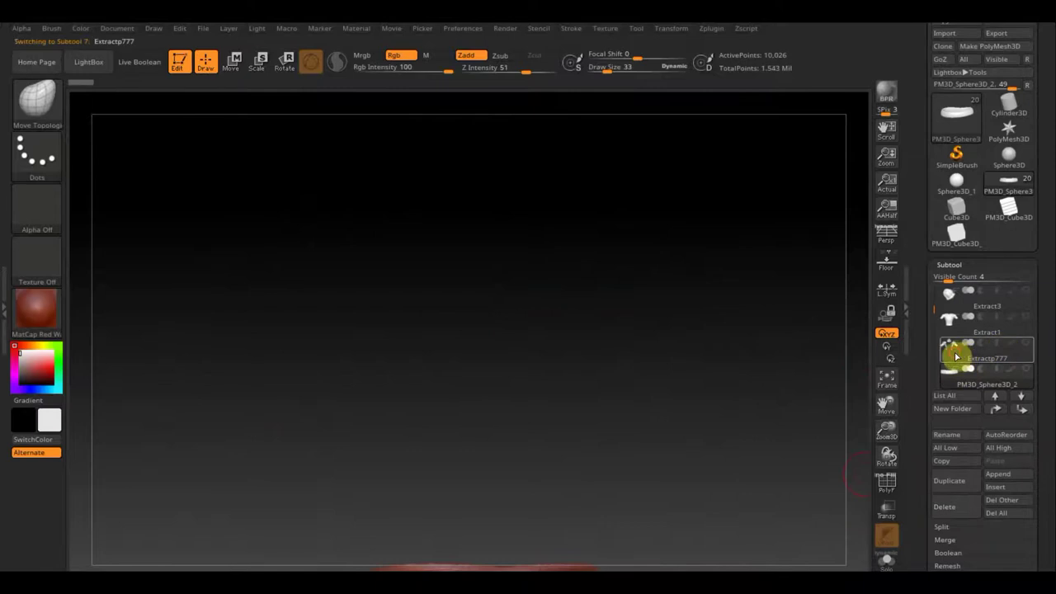
left_click_drag(749, 234, 783, 228)
mouse_move(689, 267)
left_mouse_down()
mouse_move(615, 270)
mouse_move(632, 252)
mouse_move(756, 298)
mouse_move(766, 287)
mouse_move(740, 273)
mouse_move(715, 273)
mouse_move(712, 283)
mouse_move(731, 295)
mouse_move(766, 286)
mouse_move(803, 305)
mouse_move(790, 206)
mouse_move(803, 185)
mouse_move(790, 209)
mouse_move(795, 255)
mouse_move(828, 288)
left_mouse_up()
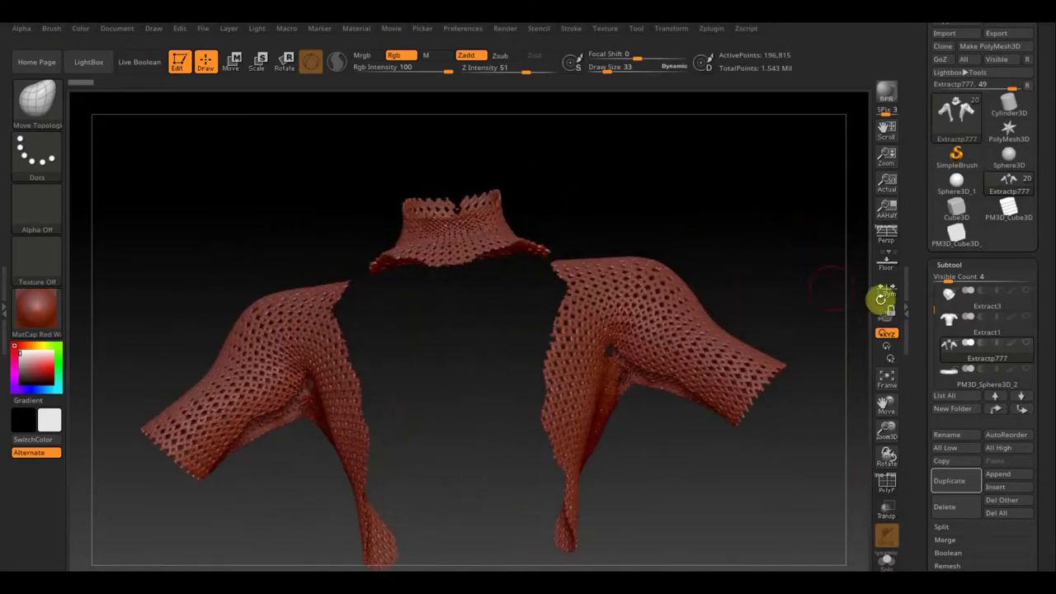
Step: Unhide the body, clean stray fragments near the armpit and raise brush size to 77
left_click(1025, 316)
mouse_move(757, 270)
left_mouse_down()
mouse_move(740, 226)
mouse_move(751, 203)
mouse_move(742, 222)
left_mouse_up()
mouse_move(662, 276)
left_mouse_down()
mouse_move(632, 306)
mouse_move(675, 309)
left_mouse_up()
mouse_move(731, 200)
left_mouse_down()
mouse_move(738, 212)
mouse_move(651, 184)
left_mouse_up()
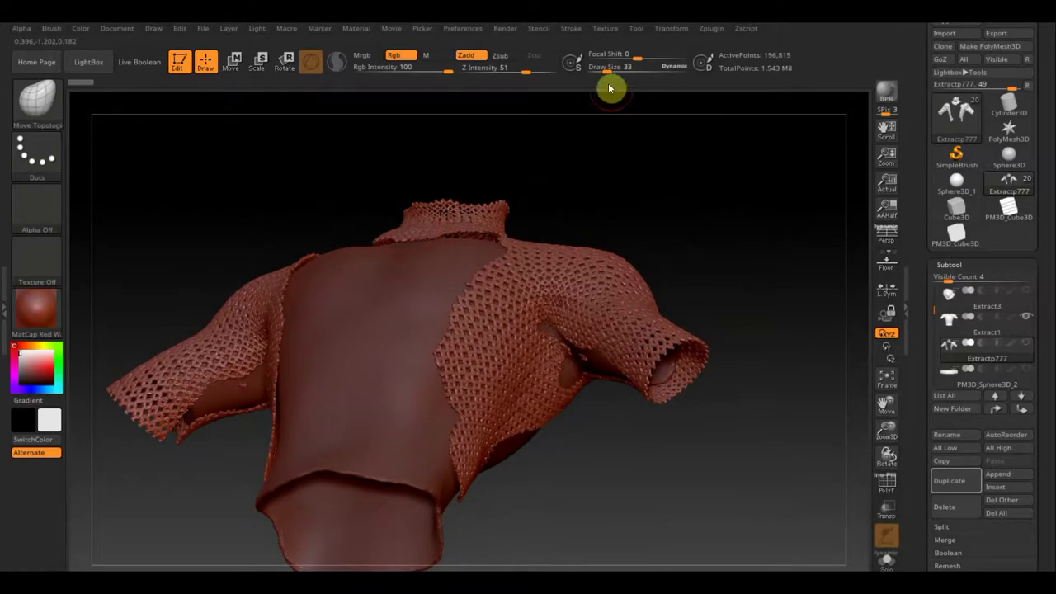
left_click_drag(607, 68, 615, 69)
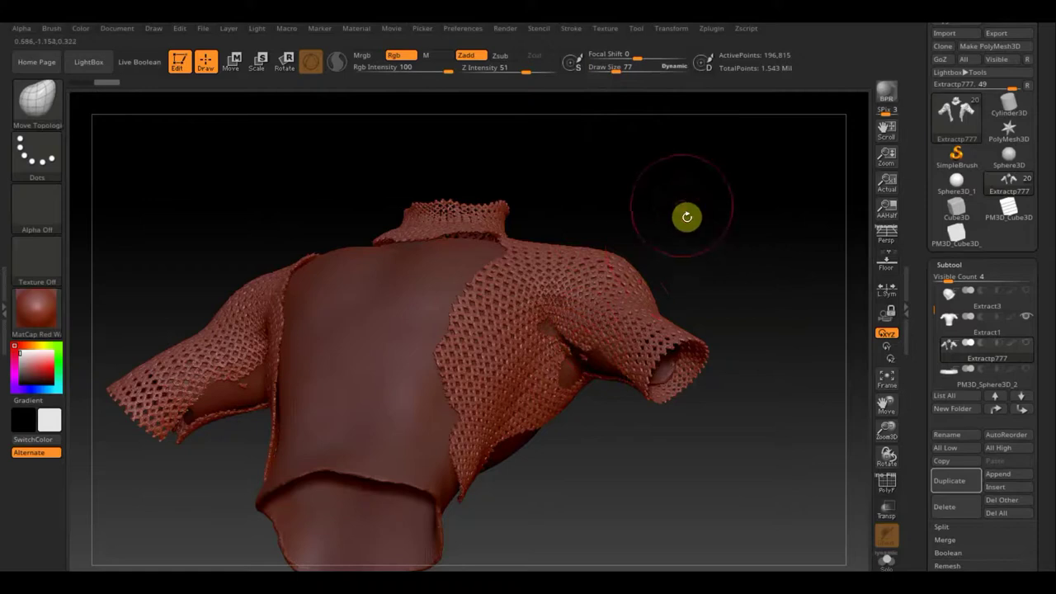
mouse_move(685, 217)
left_mouse_down()
mouse_move(712, 289)
mouse_move(699, 296)
left_mouse_up()
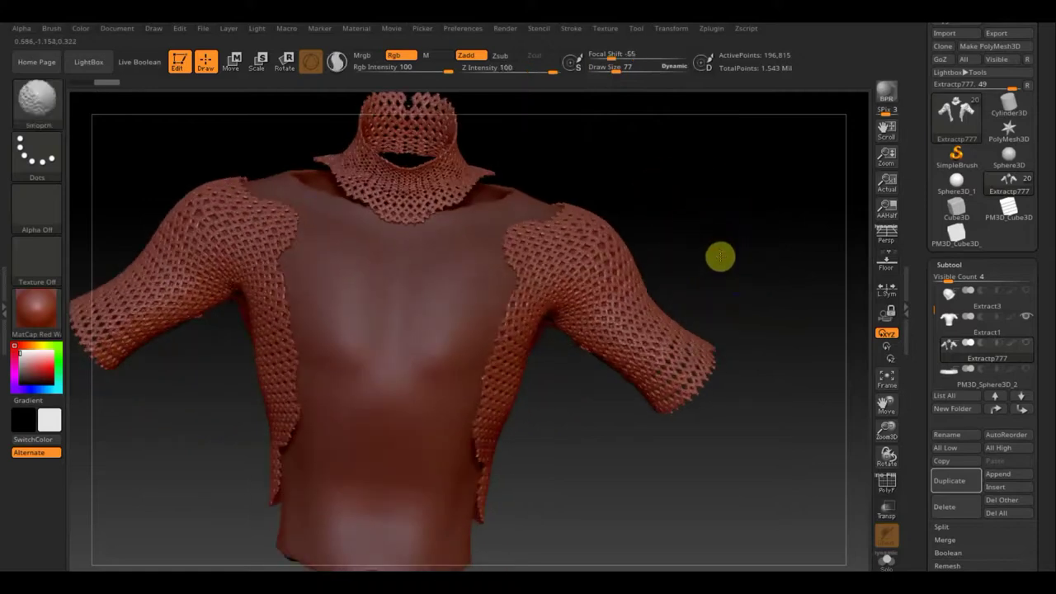
left_click_drag(719, 255, 832, 420)
Step: Turn PolyF wireframe on to check the torso's back, then switch it off again
left_click(885, 495)
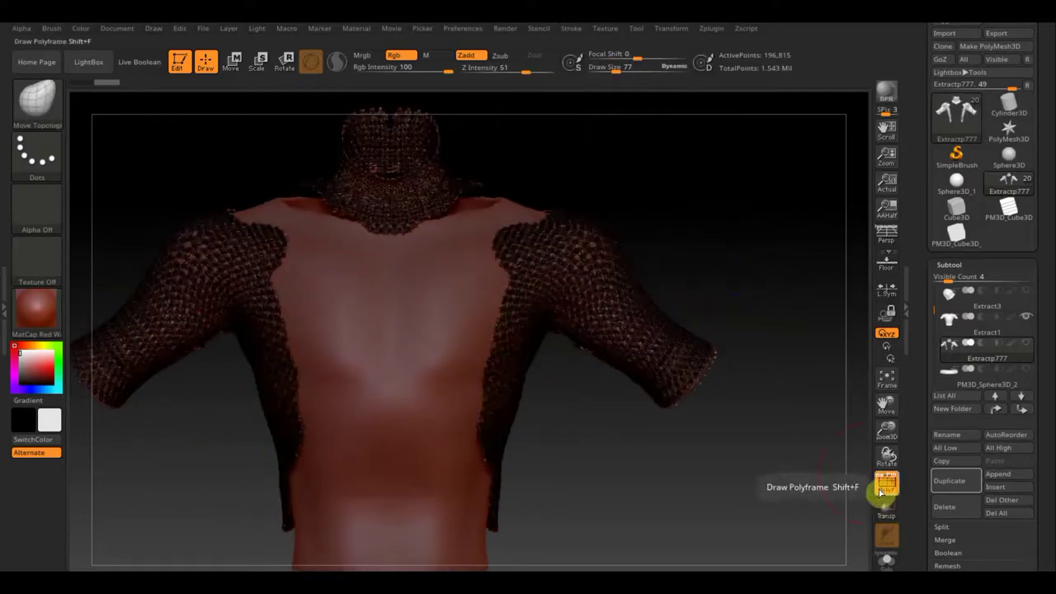
left_click_drag(764, 478, 750, 482)
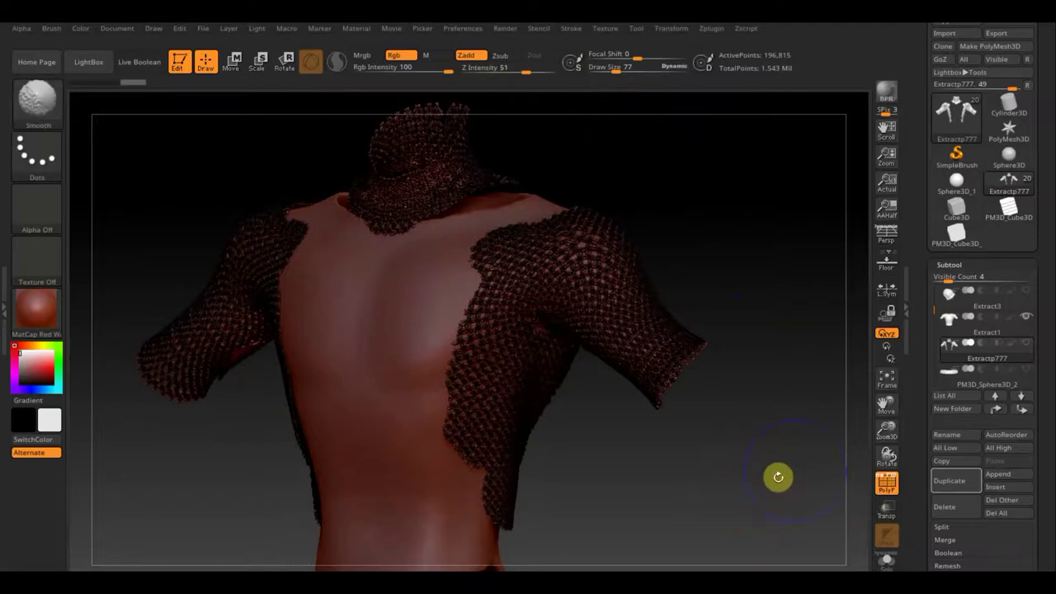
left_click_drag(778, 476, 771, 490)
left_click(887, 488)
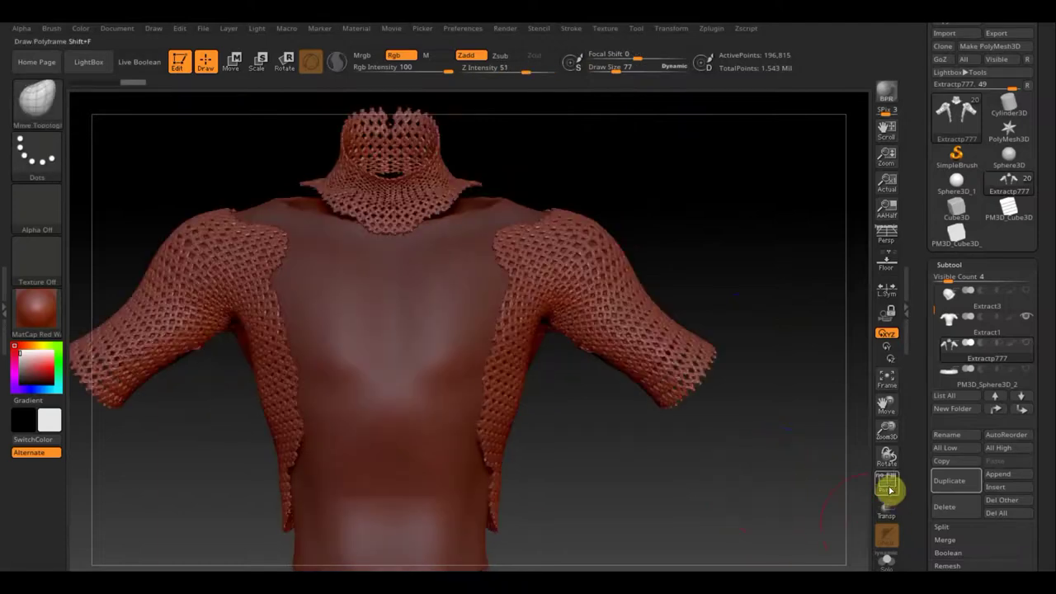
left_click_drag(1039, 467, 1027, 362)
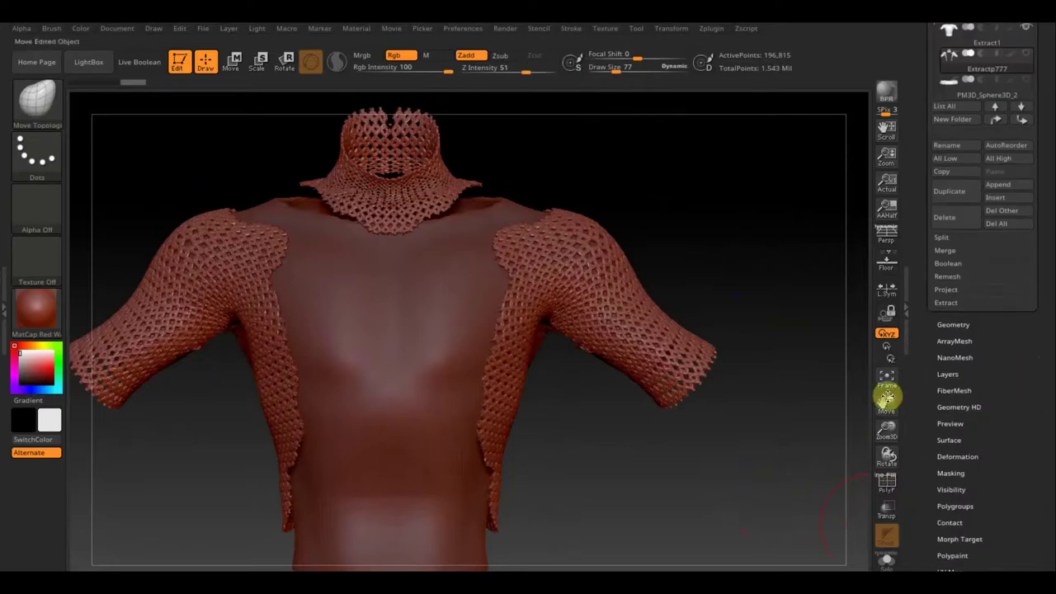
Step: DynaMesh the chainmail at resolution 344 and orbit back and front to check it
left_click(959, 324)
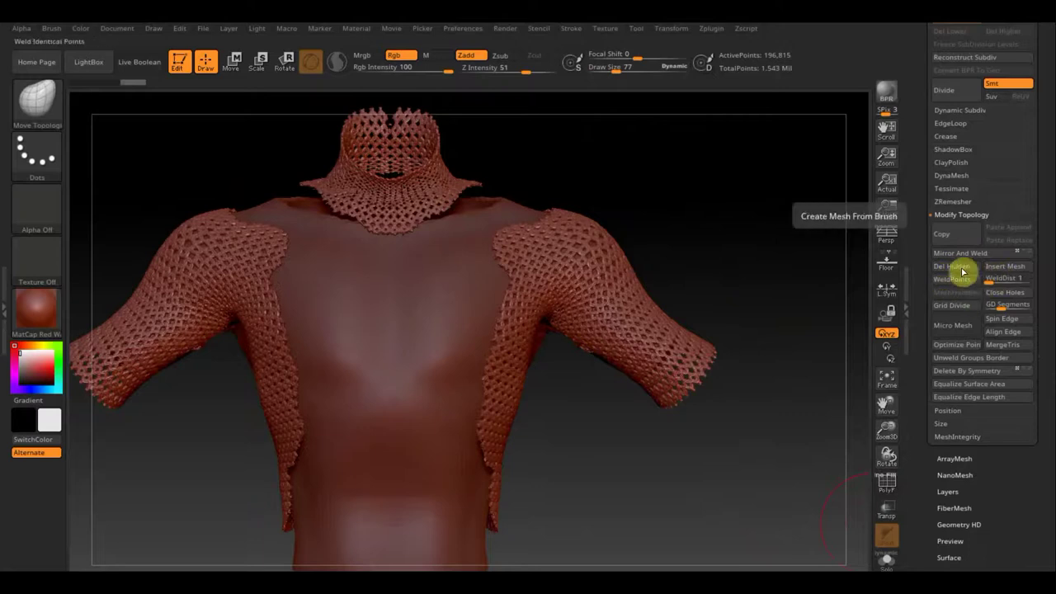
left_click(955, 175)
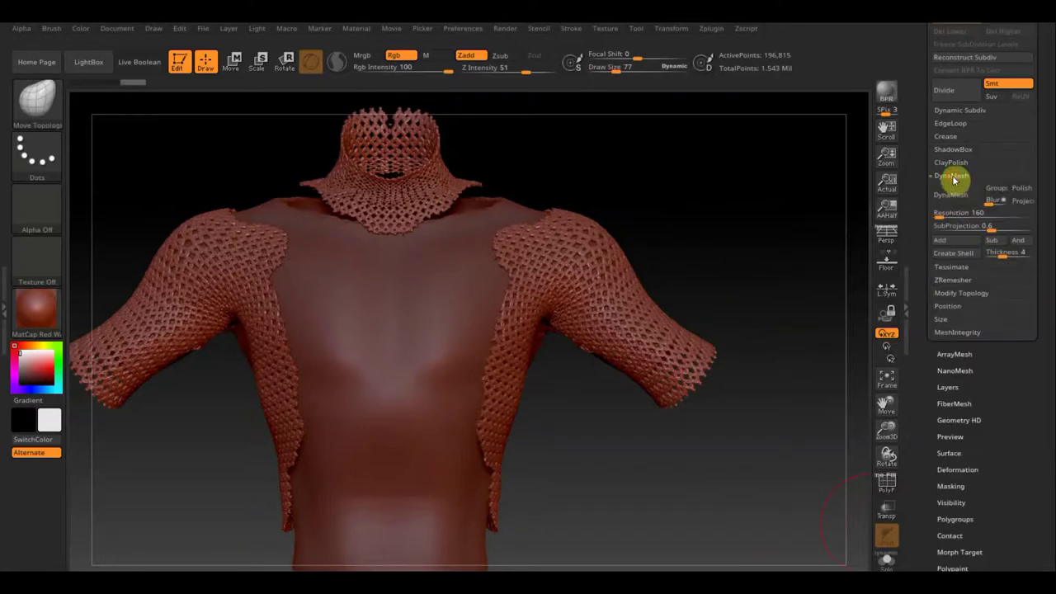
left_click(944, 216)
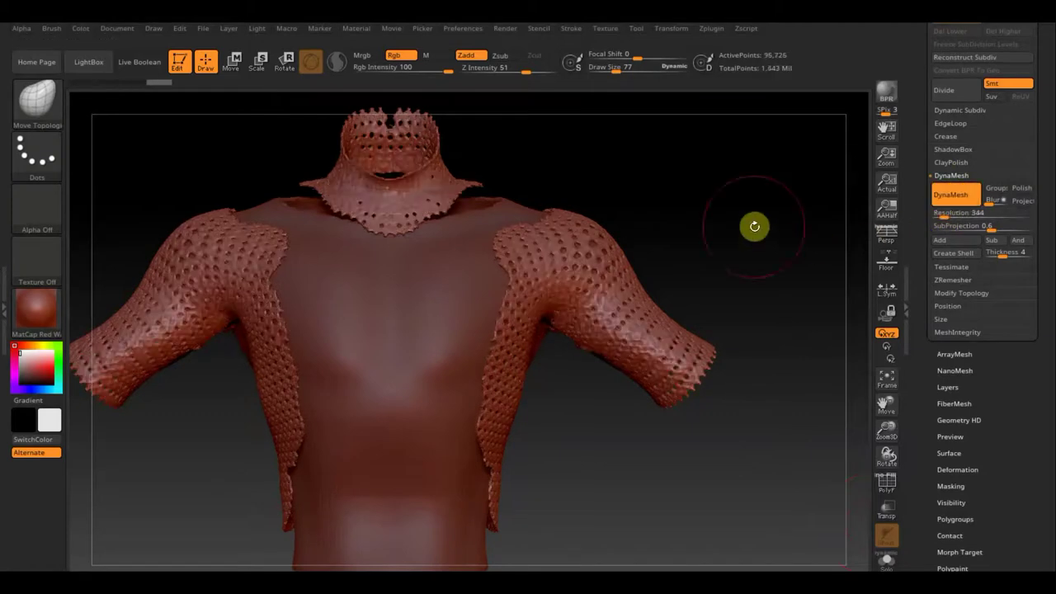
left_click_drag(722, 229, 674, 242)
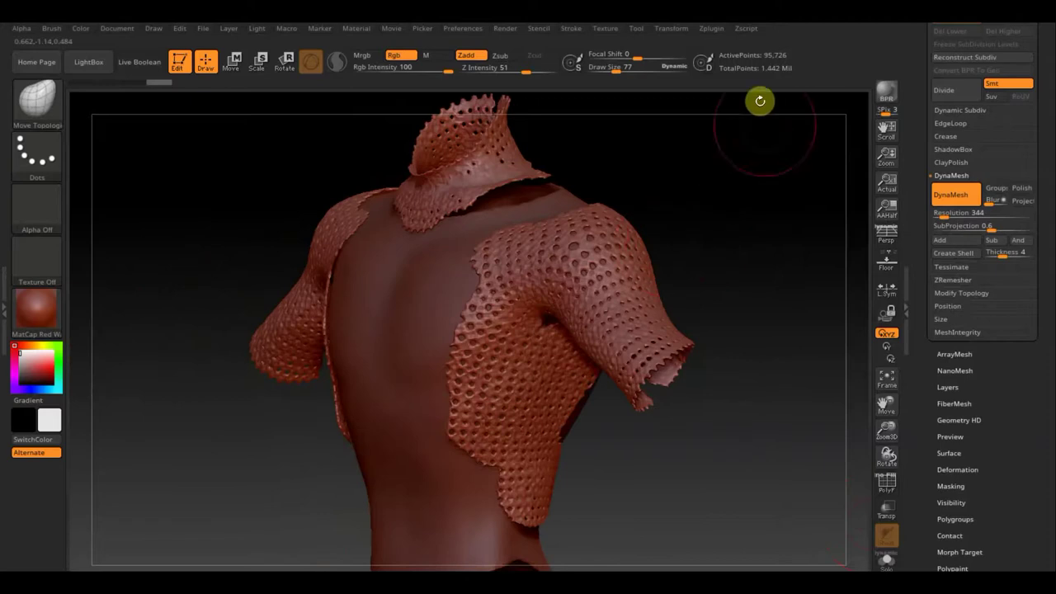
left_click_drag(755, 132, 778, 130)
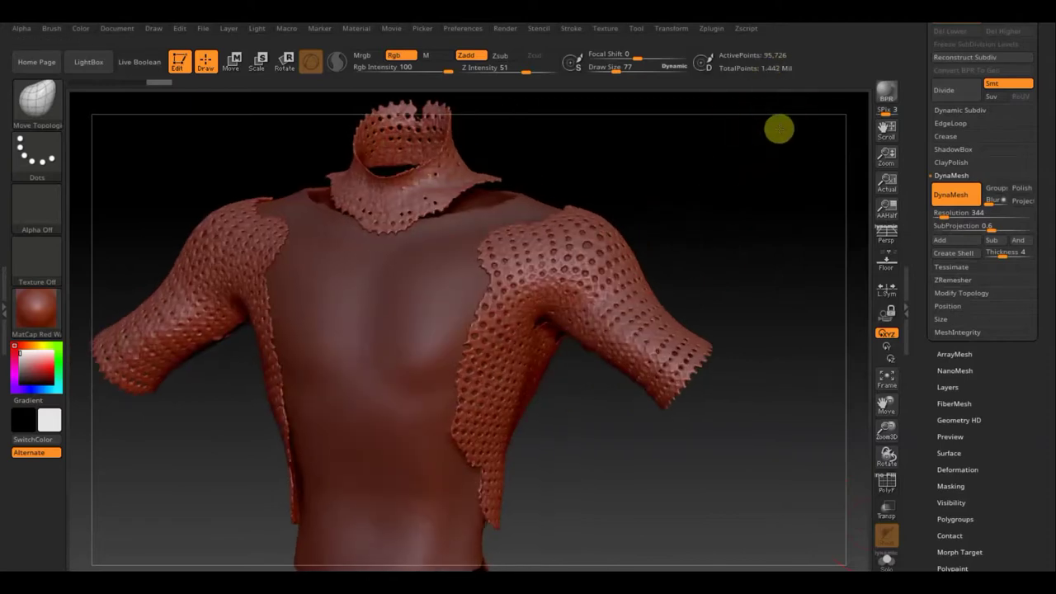
mouse_move(762, 177)
left_mouse_down()
mouse_move(768, 213)
mouse_move(790, 207)
mouse_move(758, 158)
mouse_move(773, 227)
mouse_move(751, 224)
left_mouse_up()
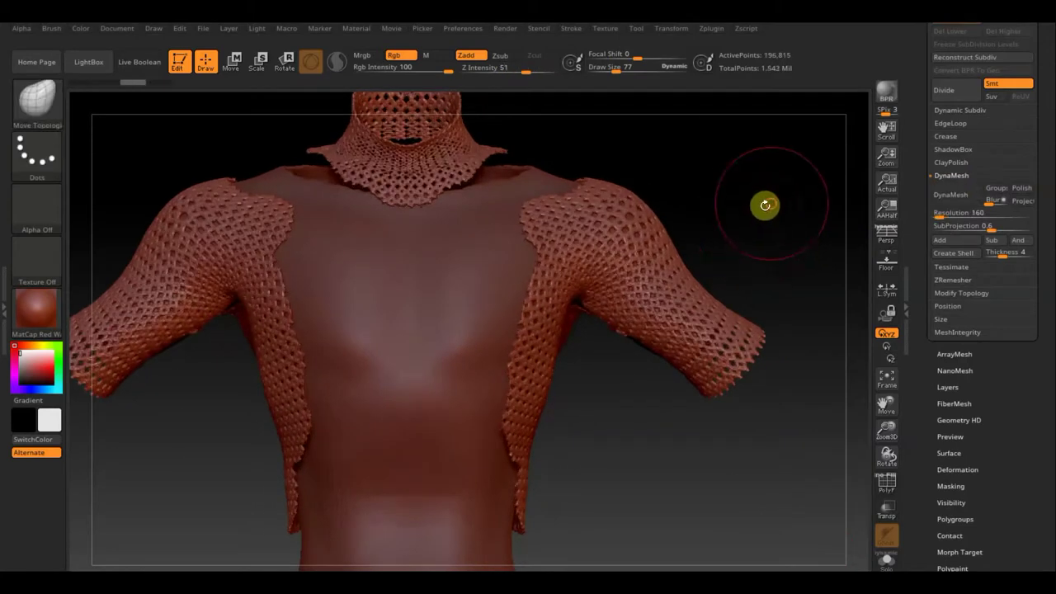
Step: Remesh the chainmail at DynaMesh resolution 376 with a canvas Ctrl-drag and check it from above
mouse_move(751, 223)
left_mouse_down()
mouse_move(716, 221)
mouse_move(775, 217)
mouse_move(768, 212)
mouse_move(666, 406)
mouse_move(611, 461)
left_mouse_up()
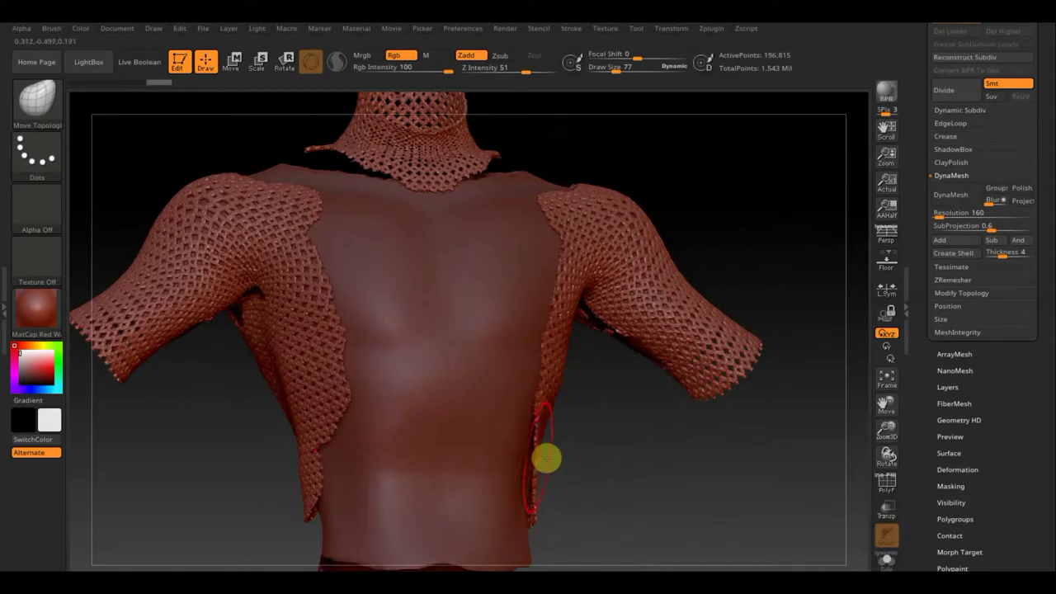
left_click_drag(546, 458, 589, 483)
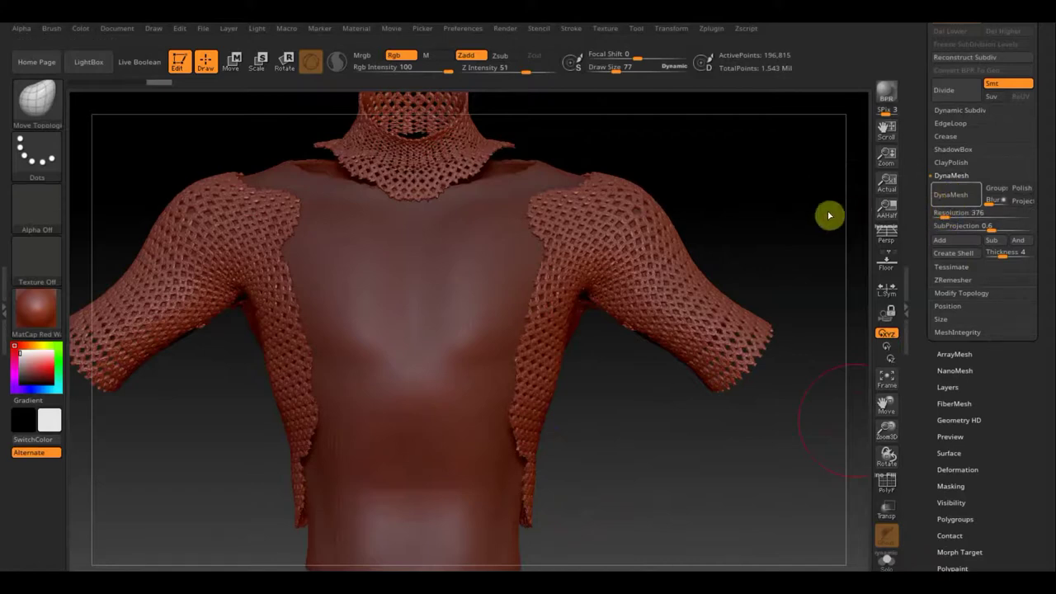
mouse_move(809, 216)
left_mouse_down()
mouse_move(734, 226)
mouse_move(725, 193)
mouse_move(796, 165)
left_mouse_up()
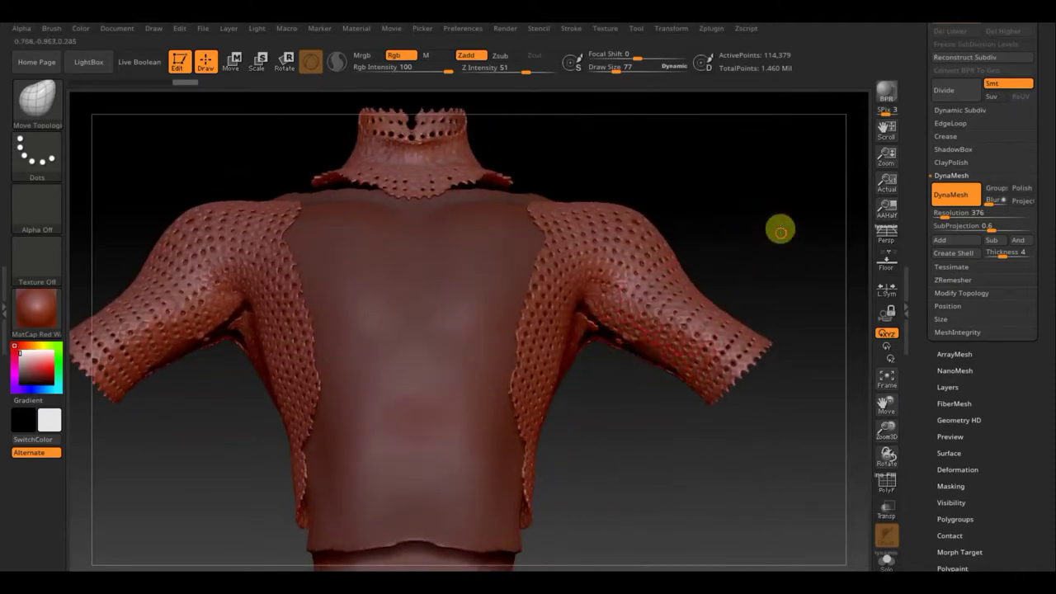
mouse_move(778, 229)
left_mouse_down()
mouse_move(778, 176)
mouse_move(688, 376)
left_mouse_up()
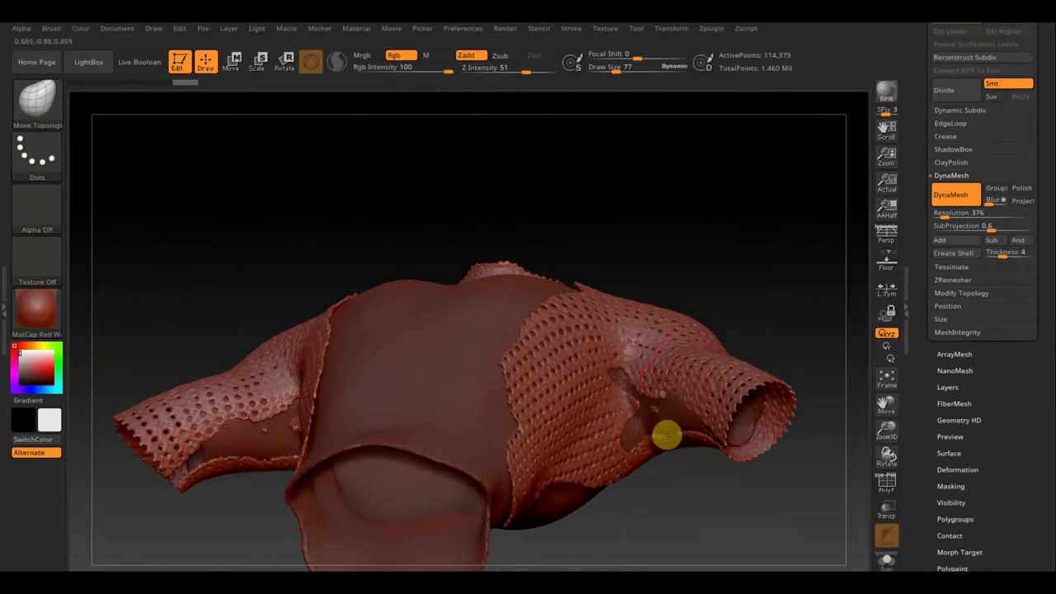
left_click_drag(775, 248, 781, 306)
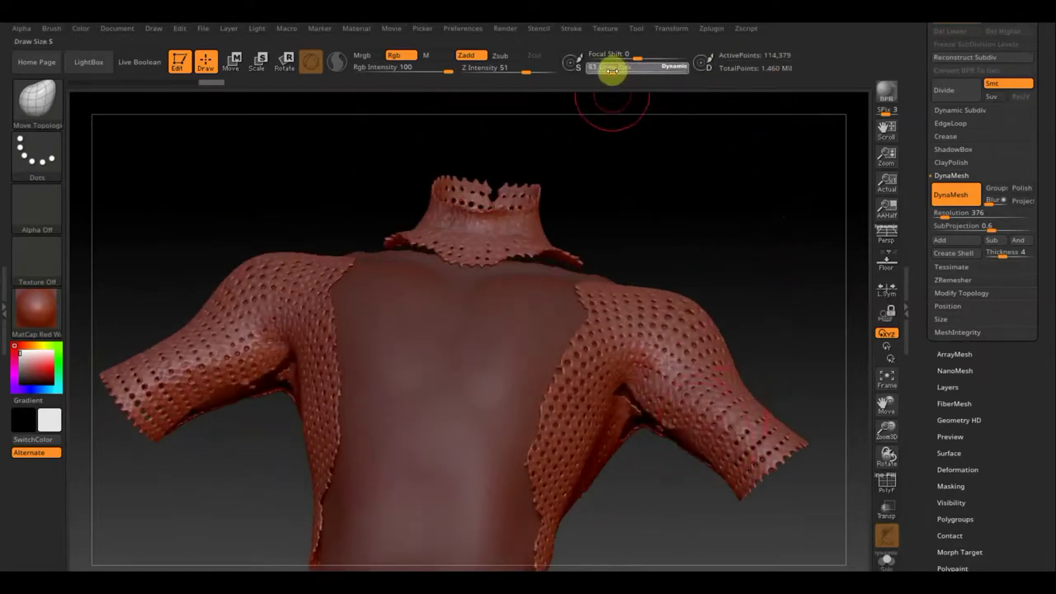
Step: Lower Draw Size to 45 and pull a fold into the sleeve with Move Topological
left_click_drag(611, 71, 607, 70)
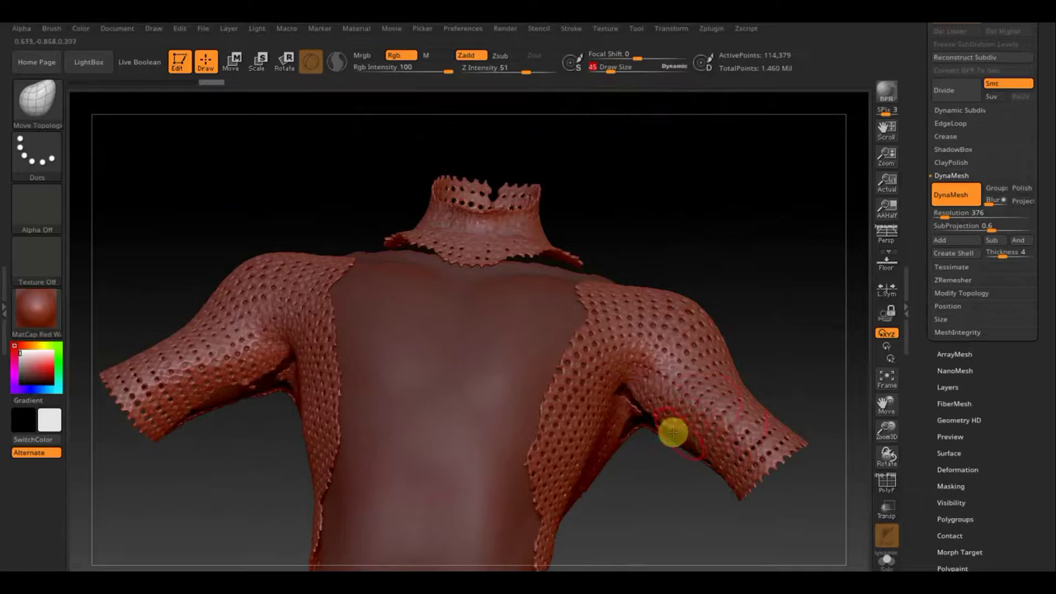
left_click_drag(790, 273, 806, 170)
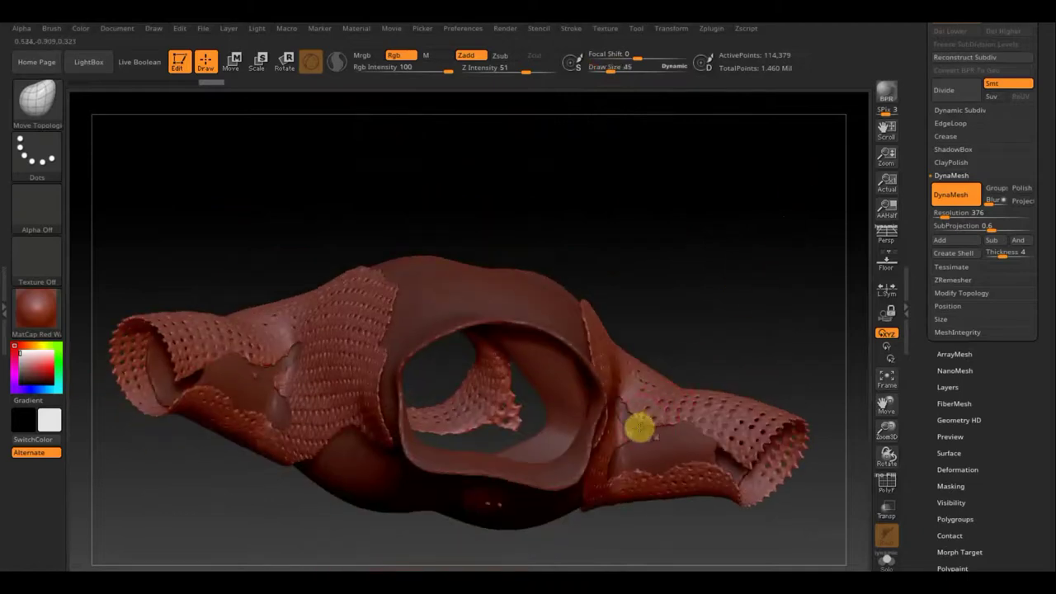
left_click_drag(640, 426, 612, 447)
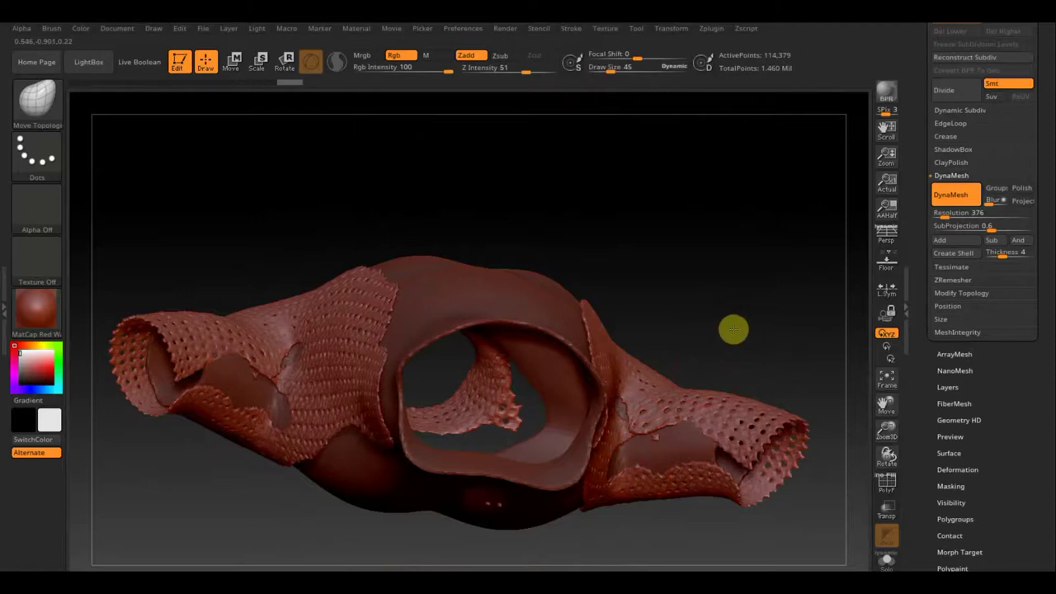
left_click_drag(733, 329, 624, 477)
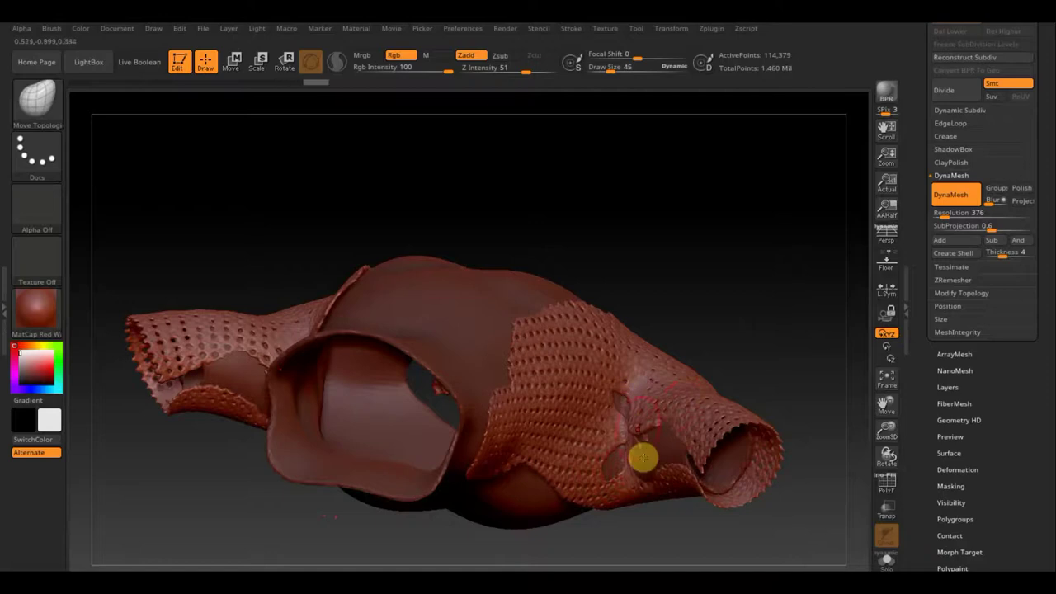
left_click_drag(801, 288, 641, 478)
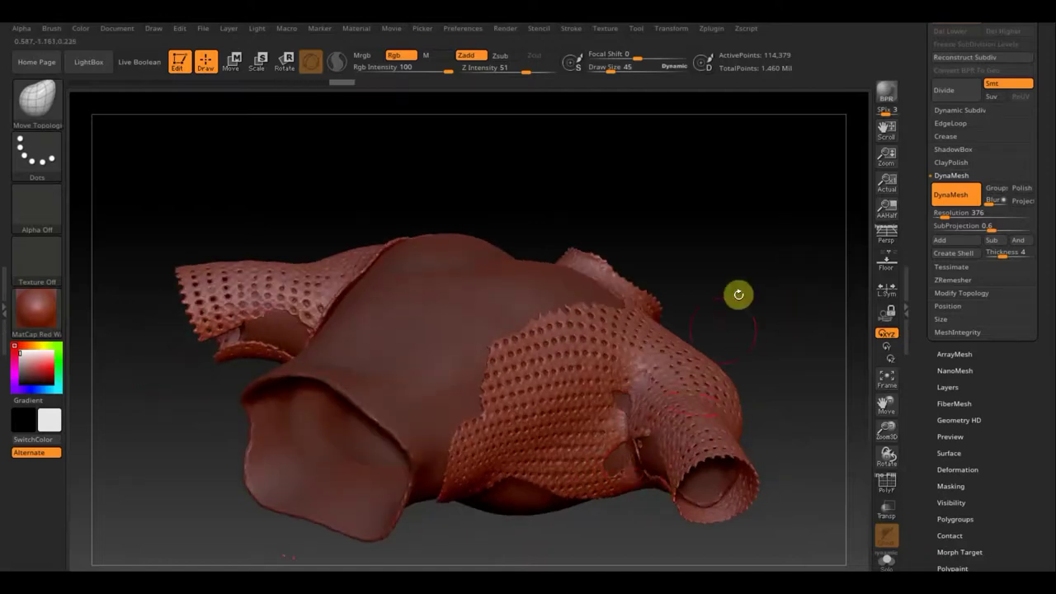
Step: Reshape the mesh edges around the armhole and neck opening, rotating between strokes
mouse_move(738, 295)
left_mouse_down()
mouse_move(768, 305)
mouse_move(769, 272)
left_mouse_up()
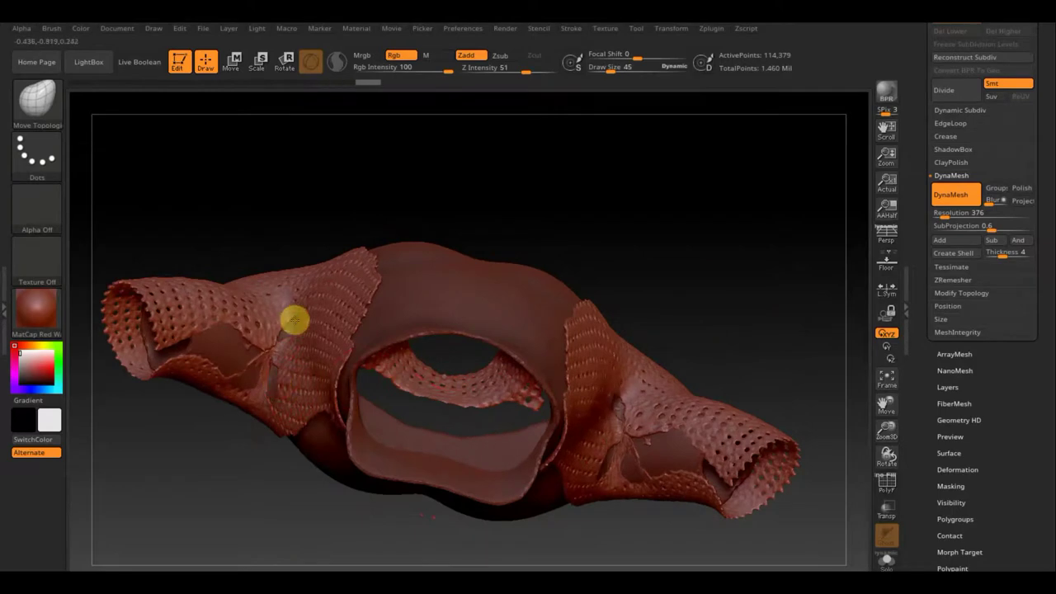
left_click_drag(294, 207, 284, 186)
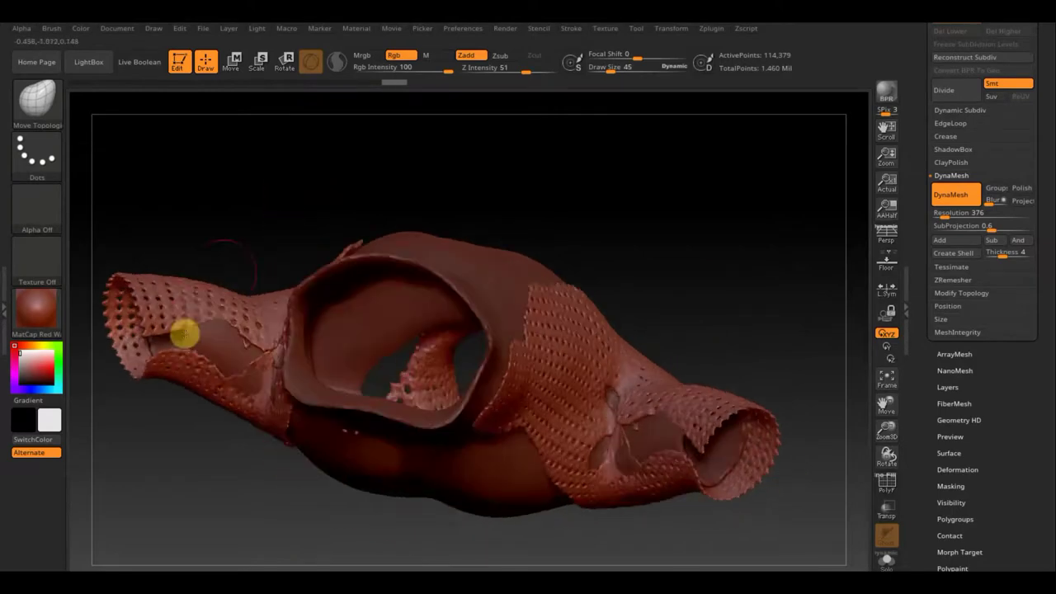
mouse_move(208, 236)
left_mouse_down()
mouse_move(238, 172)
mouse_move(177, 312)
mouse_move(186, 346)
left_mouse_up()
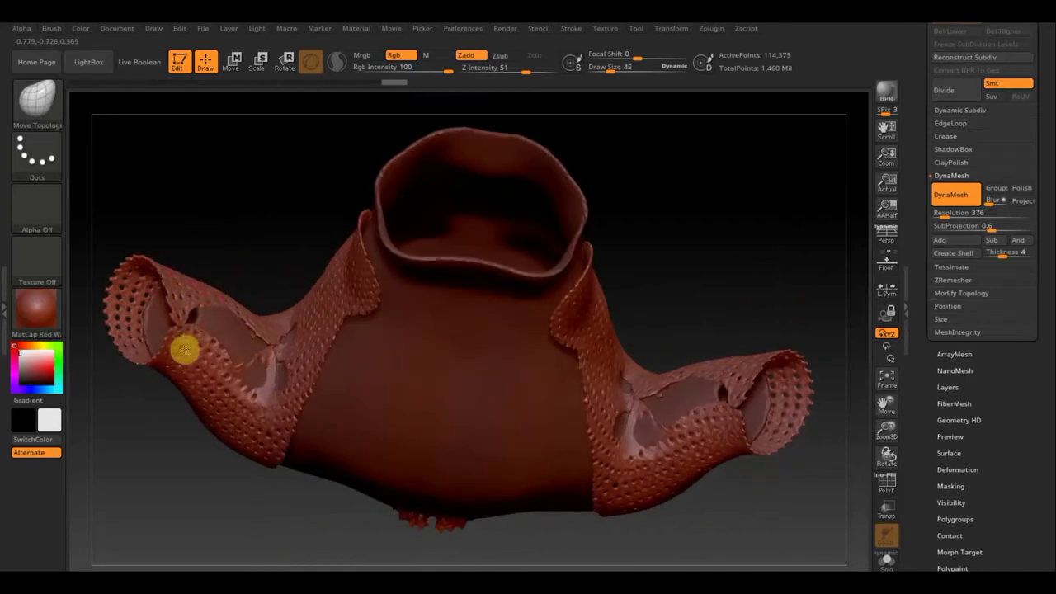
left_click_drag(208, 307, 209, 327)
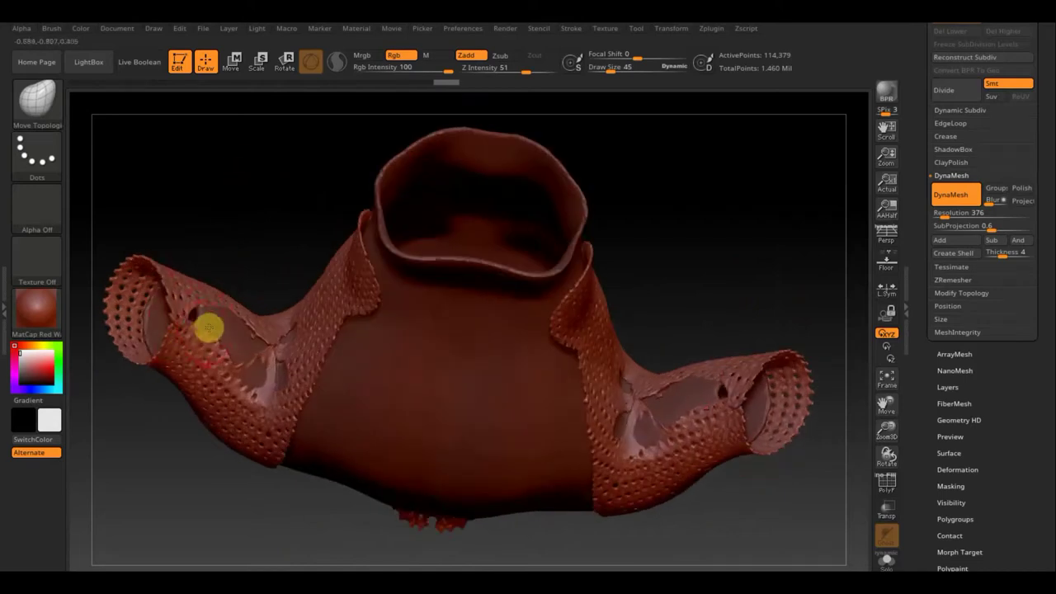
mouse_move(283, 236)
left_mouse_down()
mouse_move(286, 207)
mouse_move(244, 361)
left_mouse_up()
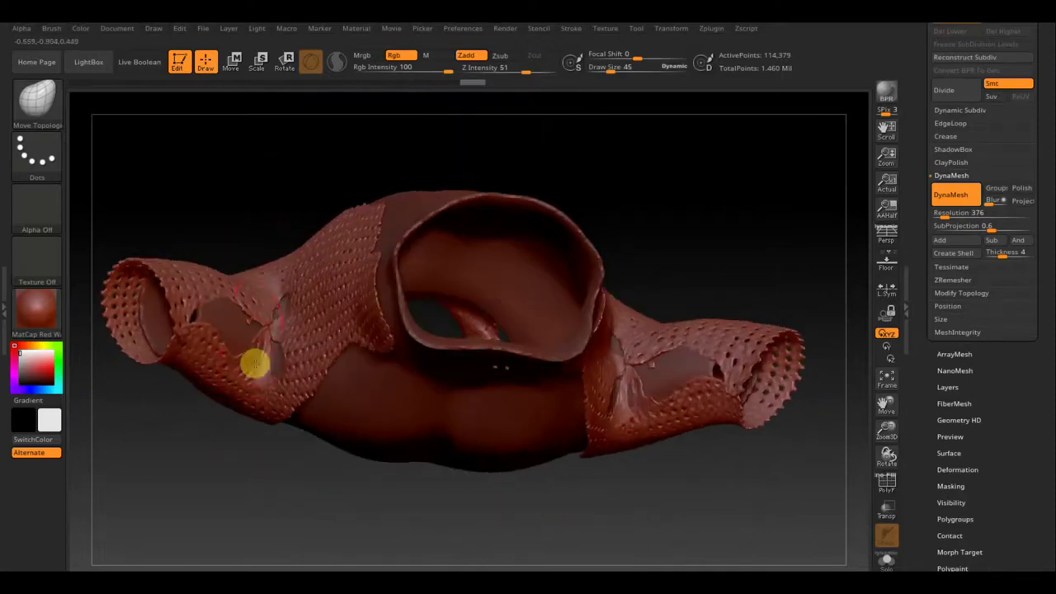
mouse_move(245, 305)
left_mouse_down()
mouse_move(226, 354)
mouse_move(209, 327)
left_mouse_up()
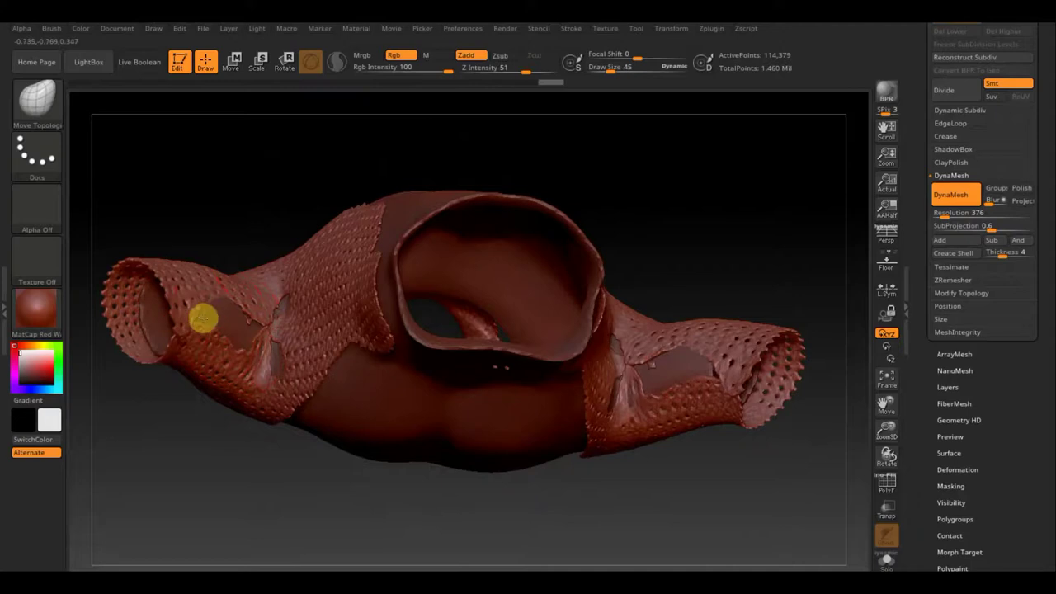
mouse_move(702, 189)
left_mouse_down()
mouse_move(672, 349)
mouse_move(682, 392)
mouse_move(629, 407)
mouse_move(627, 474)
mouse_move(668, 438)
left_mouse_up()
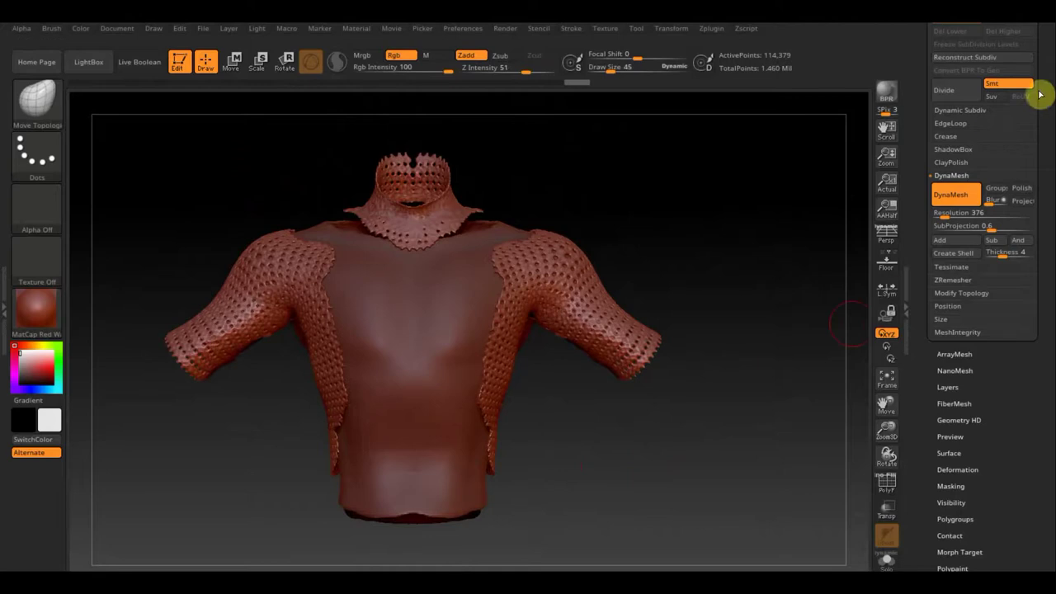
Step: Make all the armor subtools visible from the subtool list
mouse_move(1053, 85)
left_mouse_down()
mouse_move(1009, 113)
mouse_move(1041, 183)
left_mouse_up()
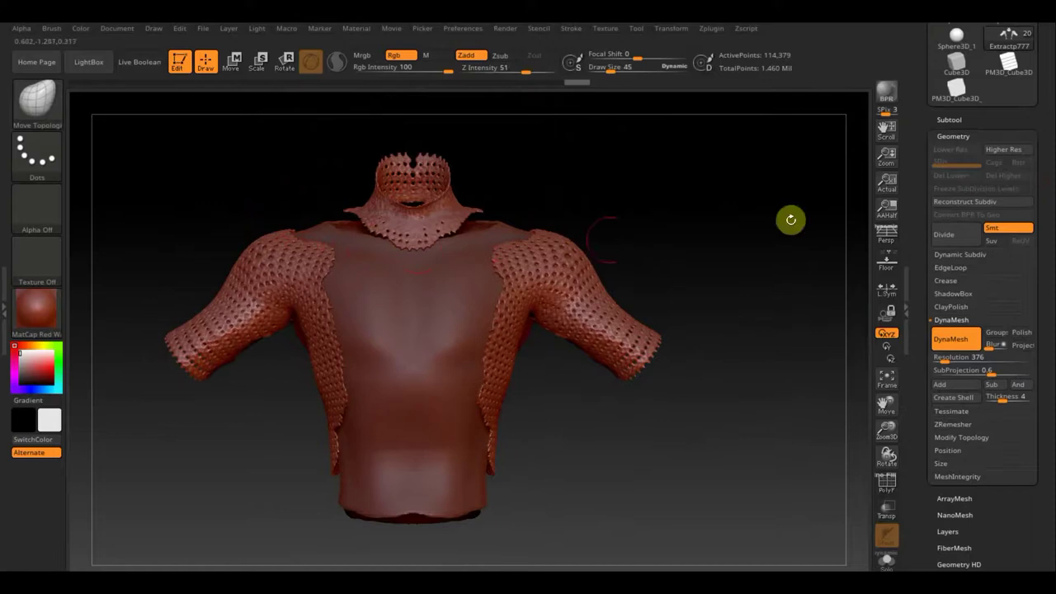
left_click(947, 122)
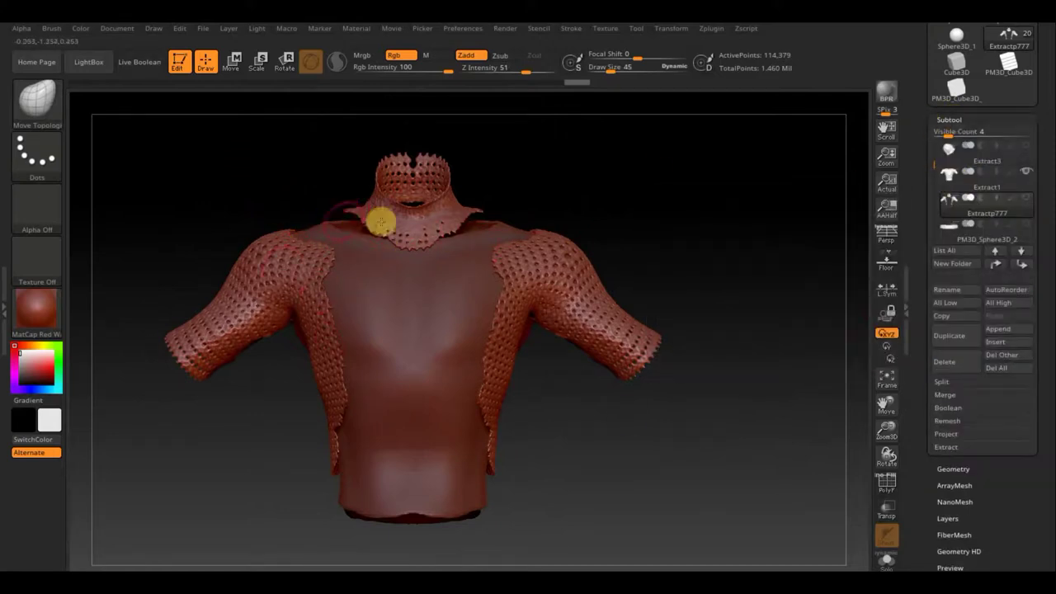
mouse_move(982, 198)
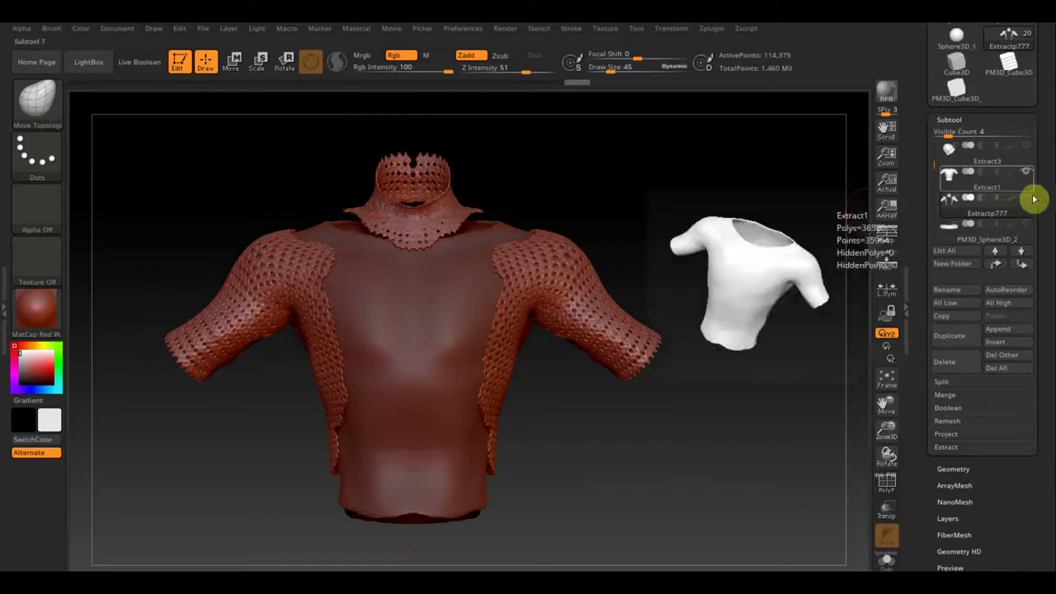
left_click(1028, 199, "shift")
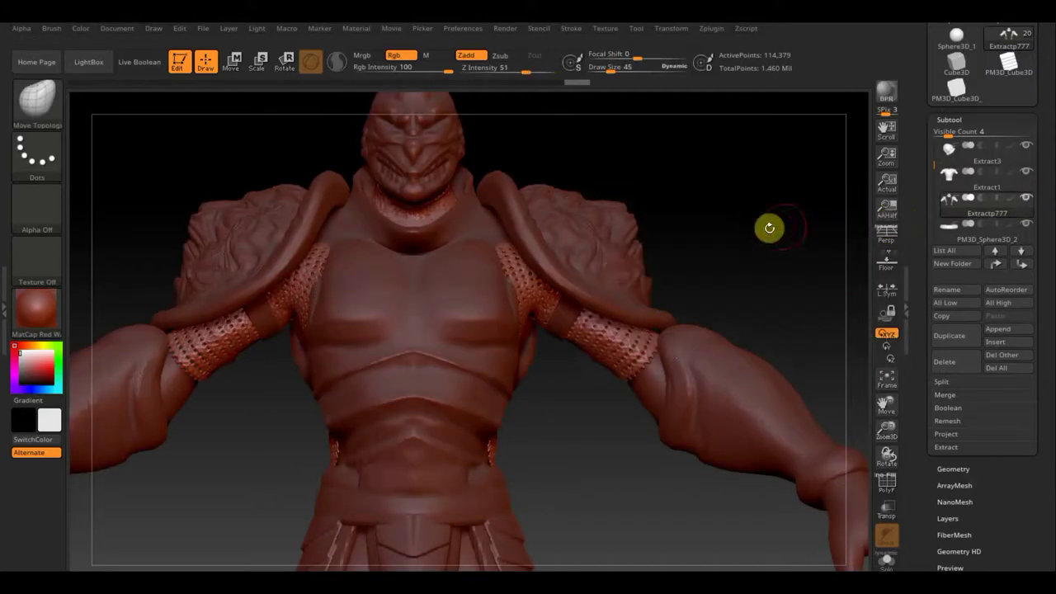
mouse_move(769, 237)
left_mouse_down()
mouse_move(757, 240)
mouse_move(778, 242)
mouse_move(773, 228)
mouse_move(737, 234)
left_mouse_up()
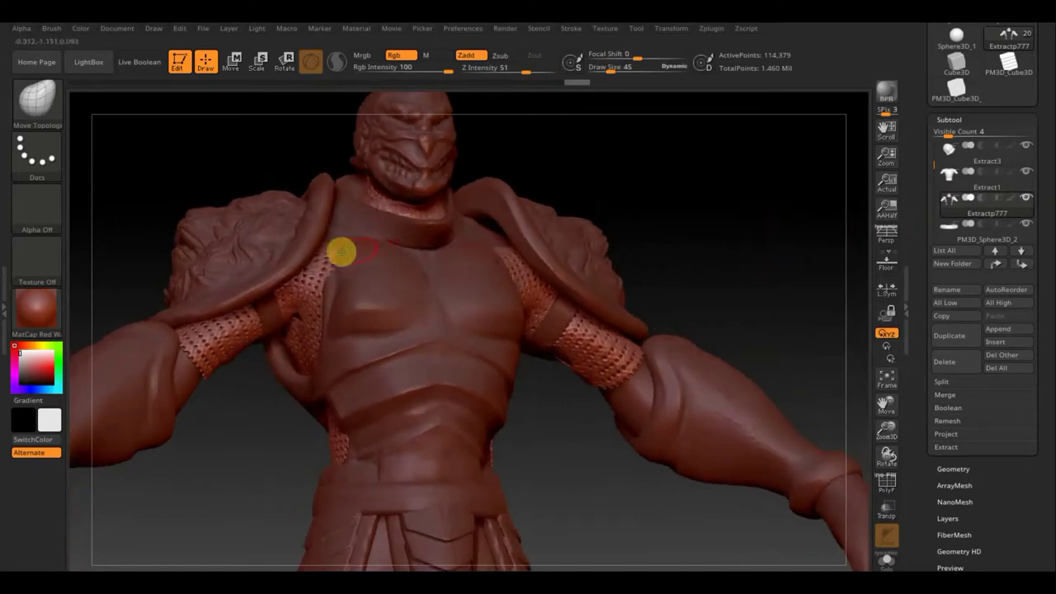
Step: Raise Draw Size to 77 and orbit the warrior back to an upright front view
left_click_drag(608, 67, 618, 68)
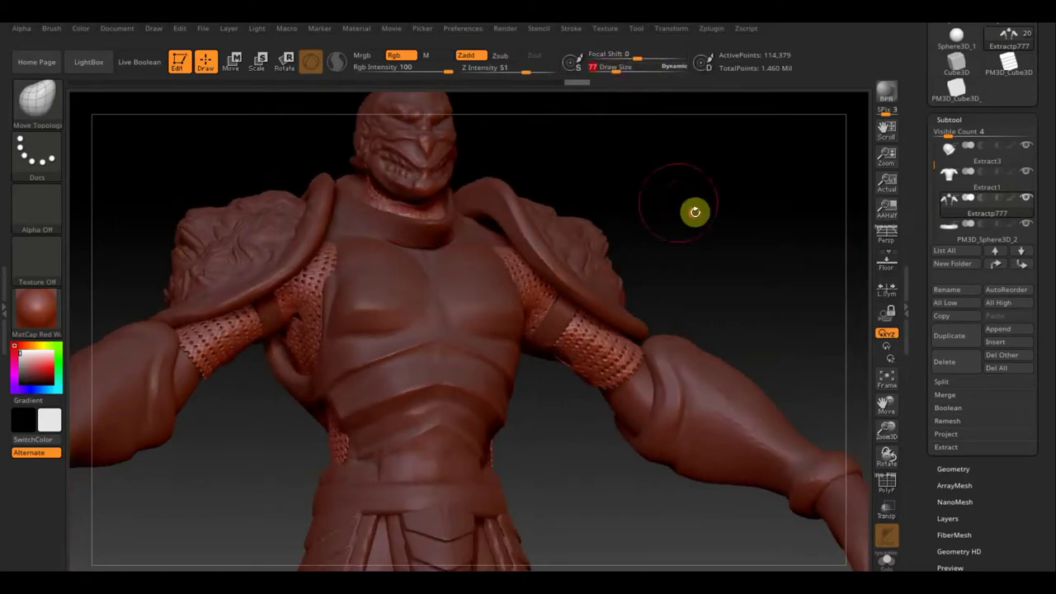
mouse_move(694, 212)
left_mouse_down()
mouse_move(656, 190)
mouse_move(455, 249)
left_mouse_up()
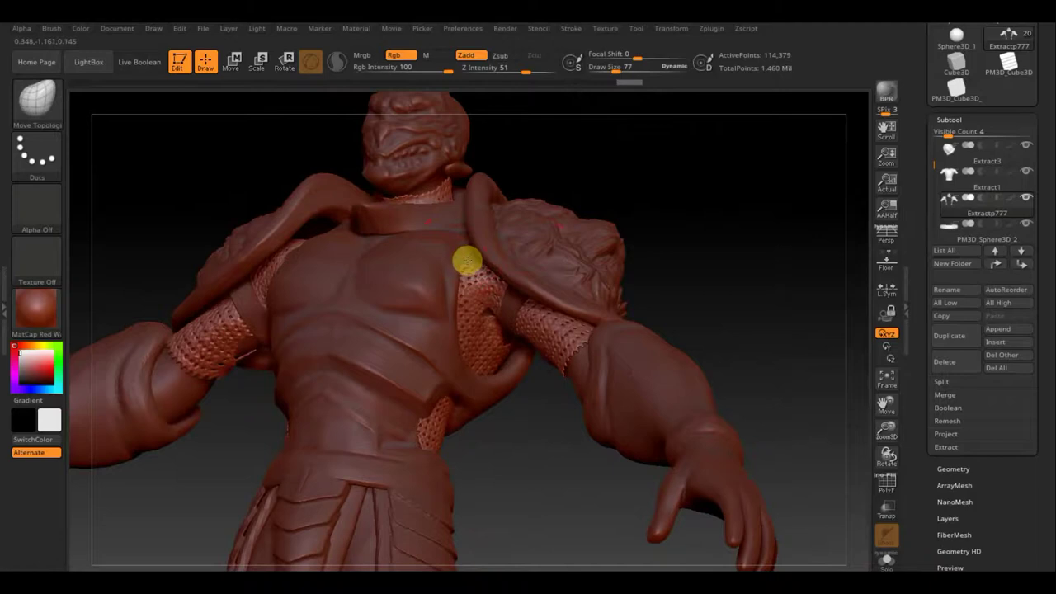
left_click_drag(733, 222, 754, 248)
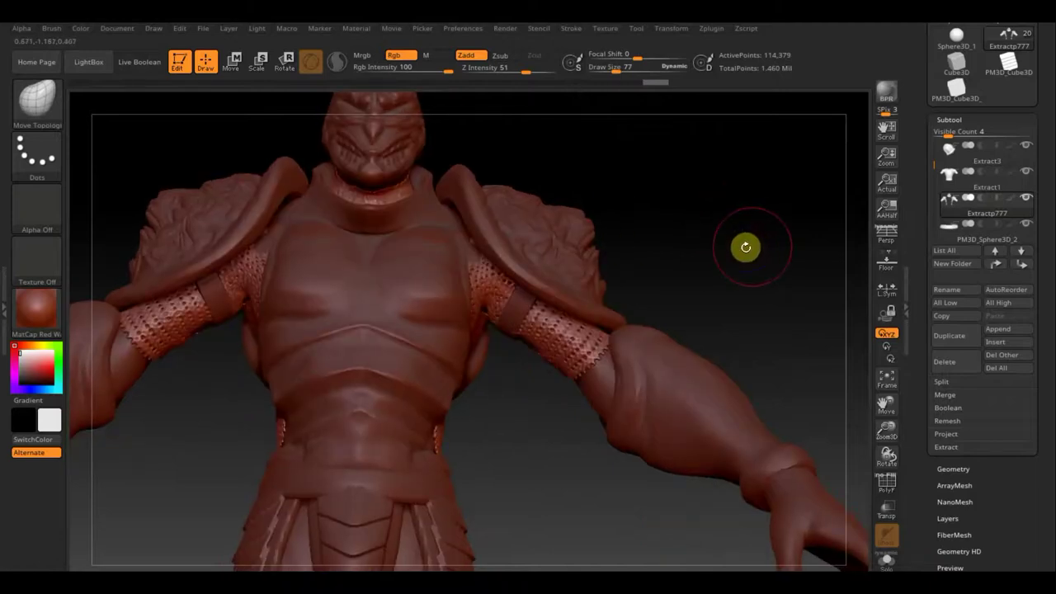
left_click_drag(741, 262, 740, 285)
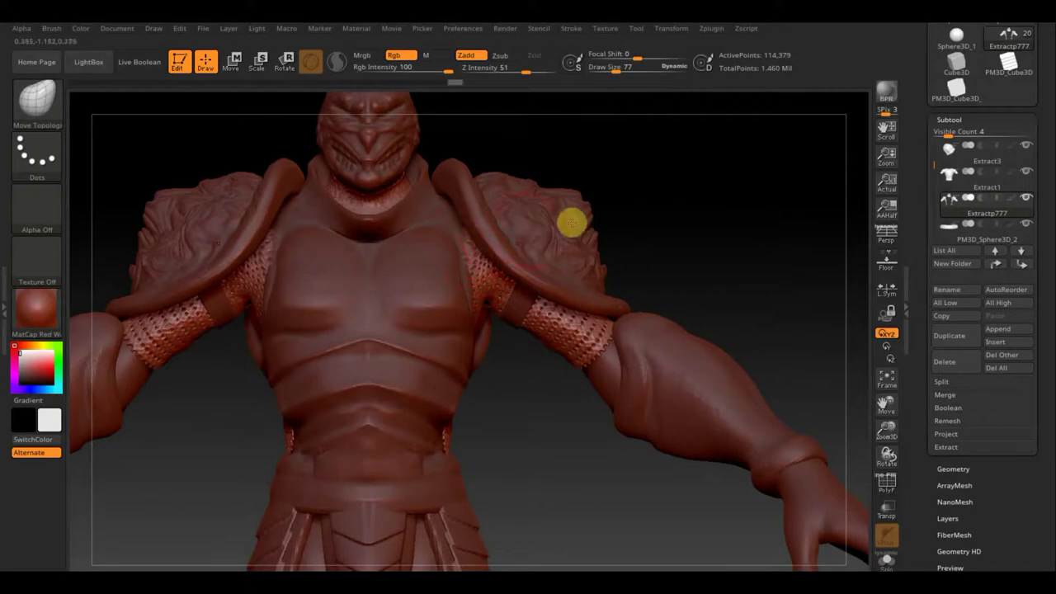
left_click(672, 221)
scroll(708, 240, "down", 3)
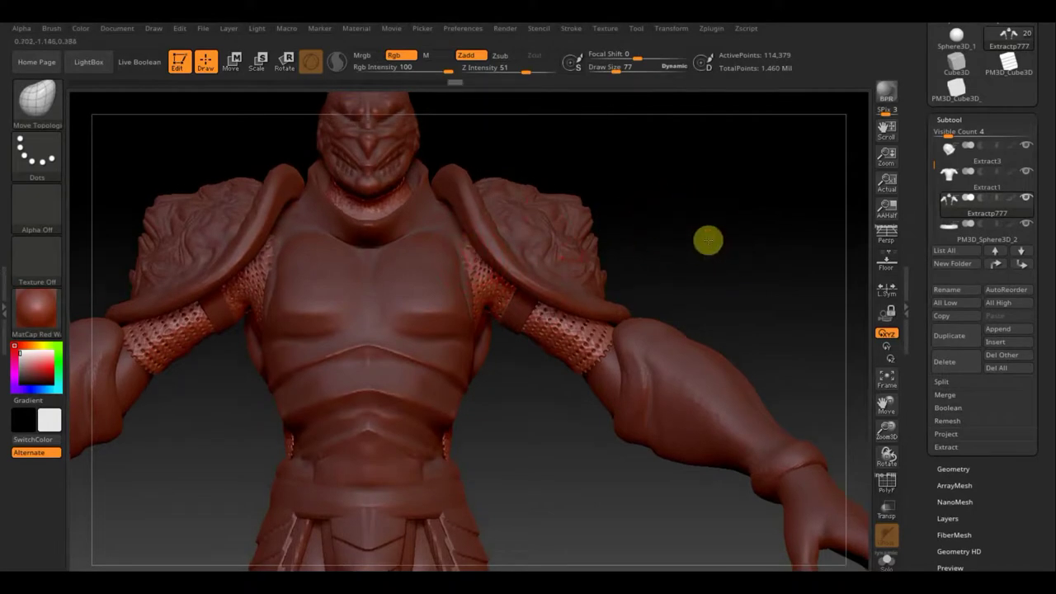
scroll(708, 240, "down", 3)
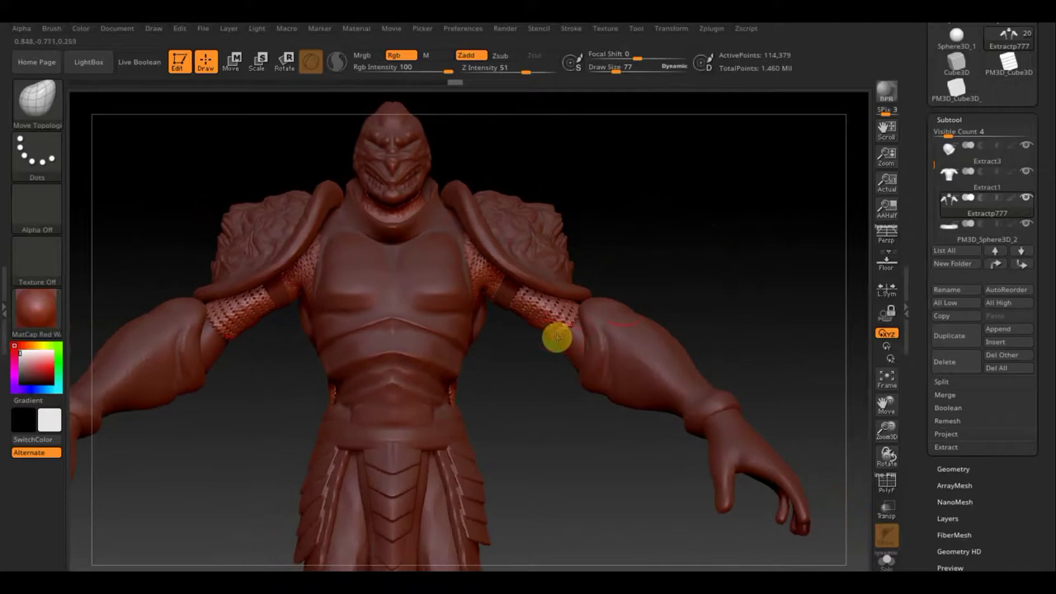
Step: Zoom in on the torso and right arm and inspect them from the side
left_click_drag(691, 252, 679, 238)
scroll(686, 243, "up", 3)
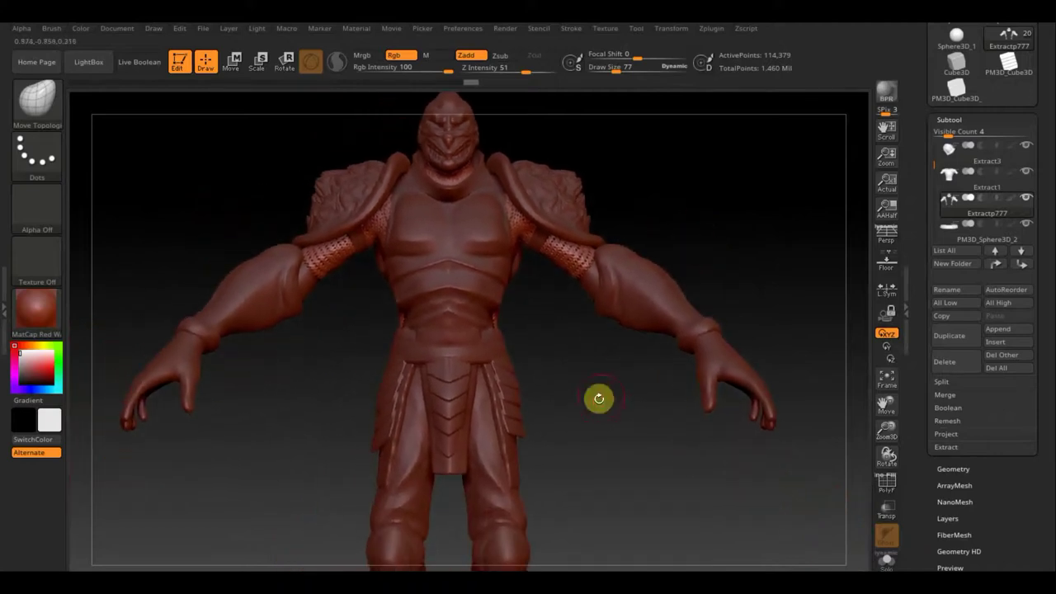
scroll(610, 429, "up", 3)
scroll(610, 429, "up", 3)
mouse_move(618, 451)
left_mouse_down()
mouse_move(572, 400)
mouse_move(589, 401)
mouse_move(557, 349)
mouse_move(616, 368)
mouse_move(570, 374)
mouse_move(597, 391)
mouse_move(558, 359)
mouse_move(586, 364)
mouse_move(547, 365)
mouse_move(580, 364)
left_mouse_up()
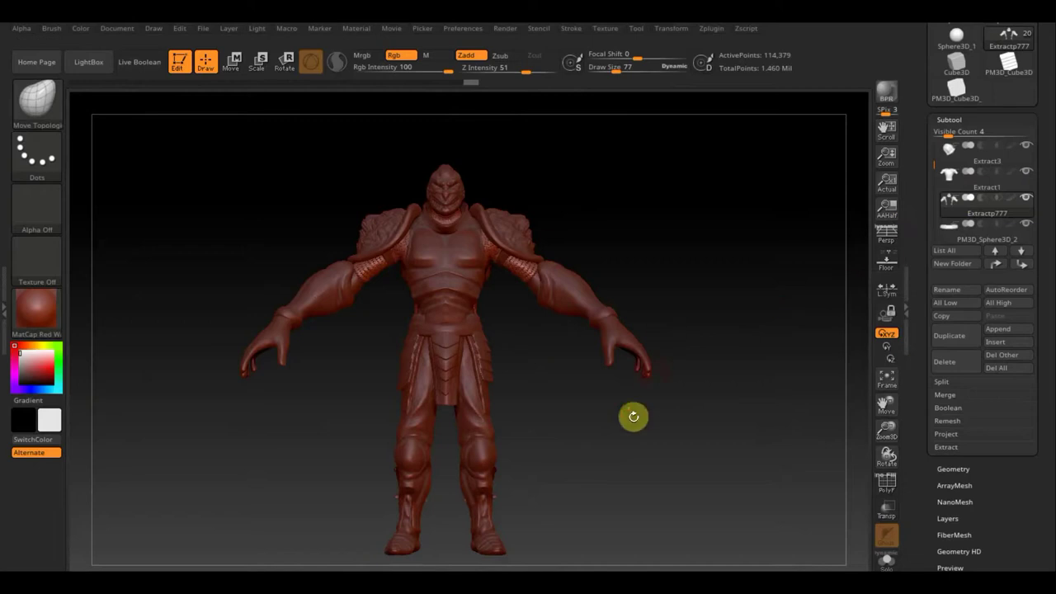
mouse_move(579, 433)
left_mouse_down()
mouse_move(537, 431)
mouse_move(653, 434)
mouse_move(600, 443)
mouse_move(578, 429)
mouse_move(605, 481)
mouse_move(566, 459)
mouse_move(620, 457)
left_mouse_up()
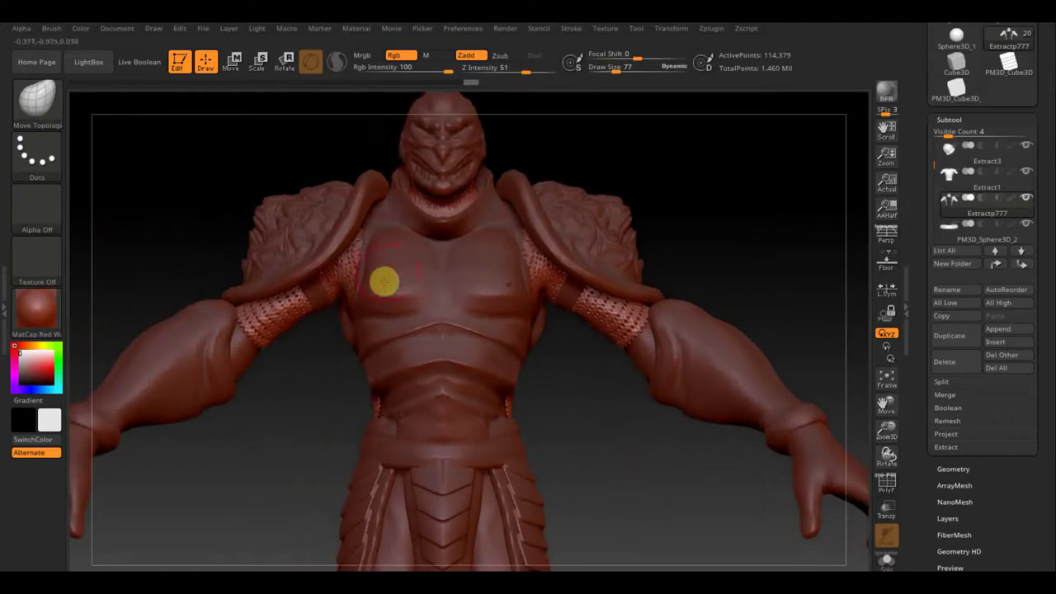
mouse_move(174, 212)
left_mouse_down("alt")
mouse_move(264, 173)
mouse_move(168, 217)
left_mouse_up("alt")
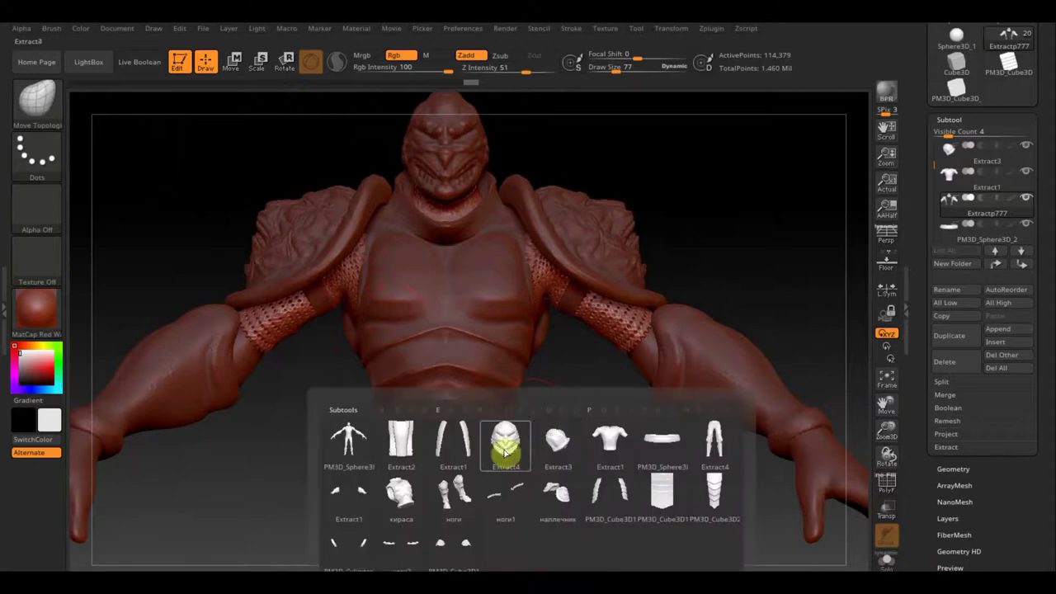
Step: Select the кираса cuirass, remove its old chest stamps and subdivide it for finer detail
left_click(443, 459)
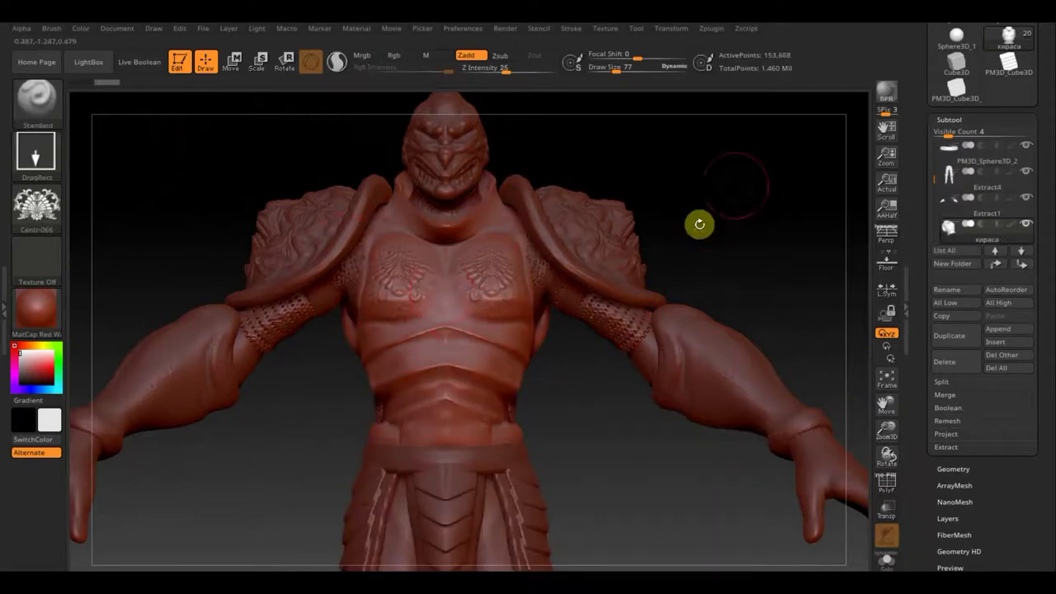
left_click_drag(704, 218, 723, 361, "alt")
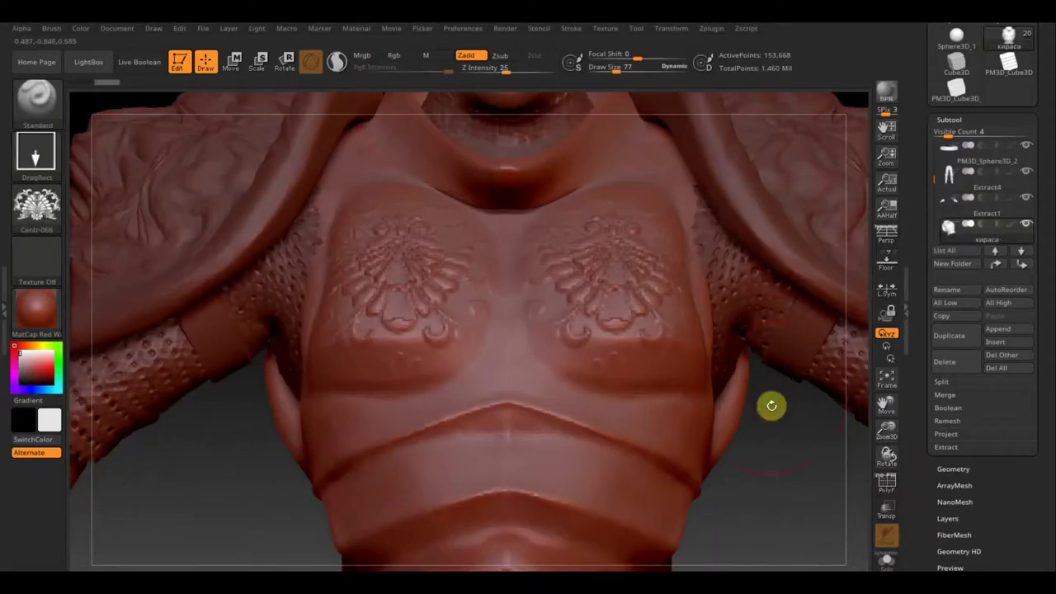
mouse_move(808, 476)
left_mouse_down("alt")
mouse_move(771, 453)
mouse_move(733, 470)
mouse_move(710, 459)
mouse_move(718, 474)
left_mouse_up("alt")
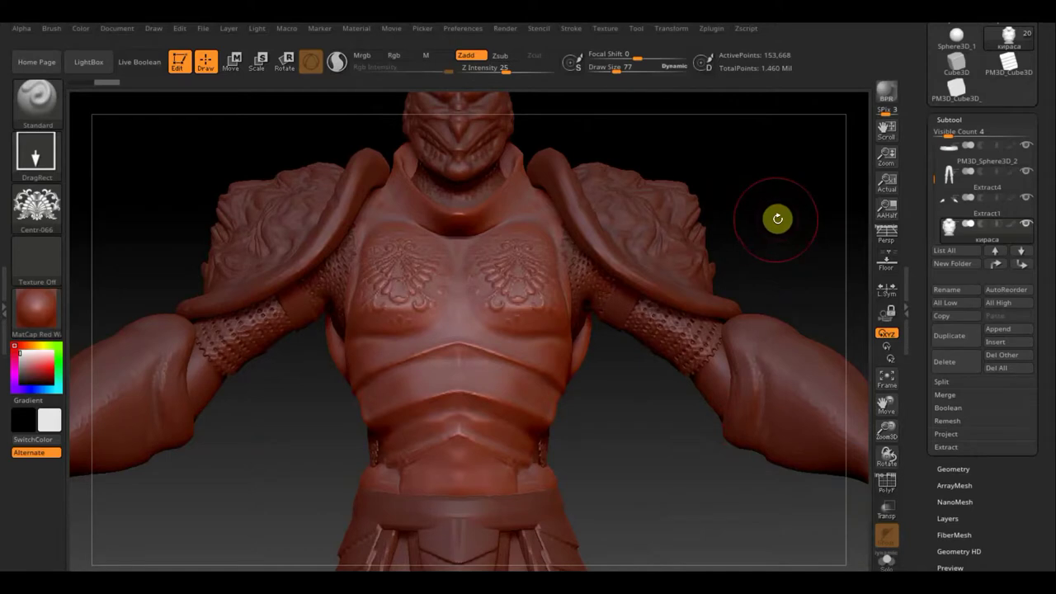
mouse_move(781, 217)
left_mouse_down()
mouse_move(787, 241)
mouse_move(785, 224)
mouse_move(766, 220)
mouse_move(786, 218)
left_mouse_up()
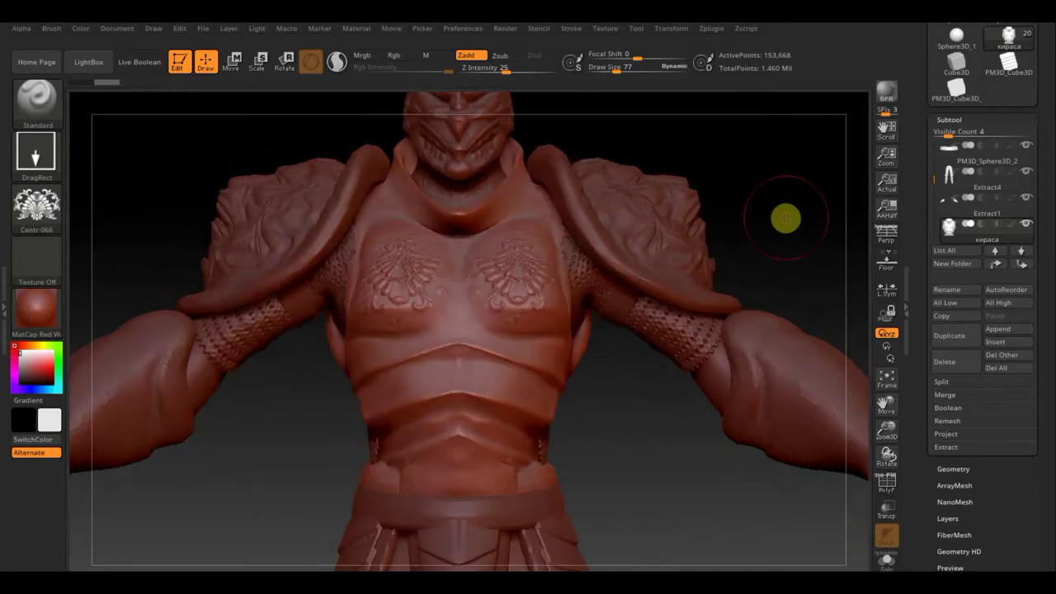
key("ctrl+z")
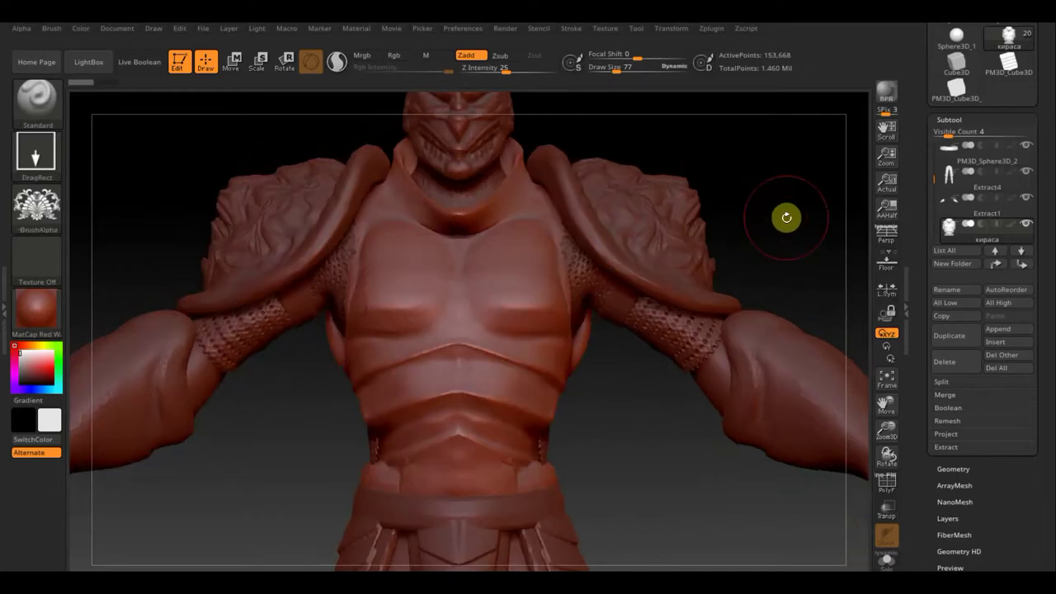
key("ctrl+z")
Step: Stamp a larger mirrored pair of ornaments onto the chest, then check the model from several angles
left_click_drag(439, 260, 407, 276)
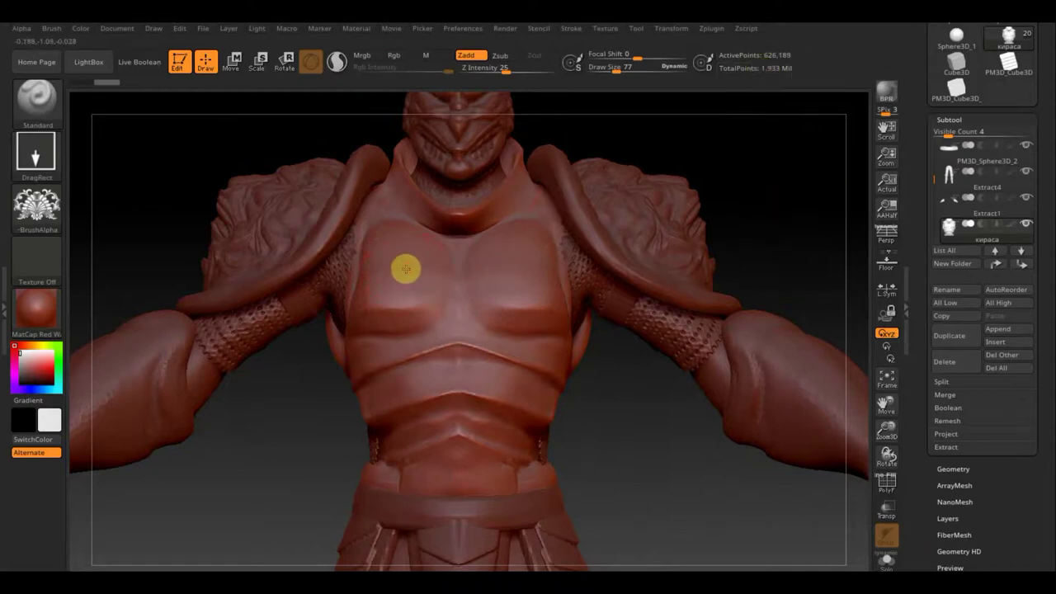
left_click_drag(388, 318, 398, 324)
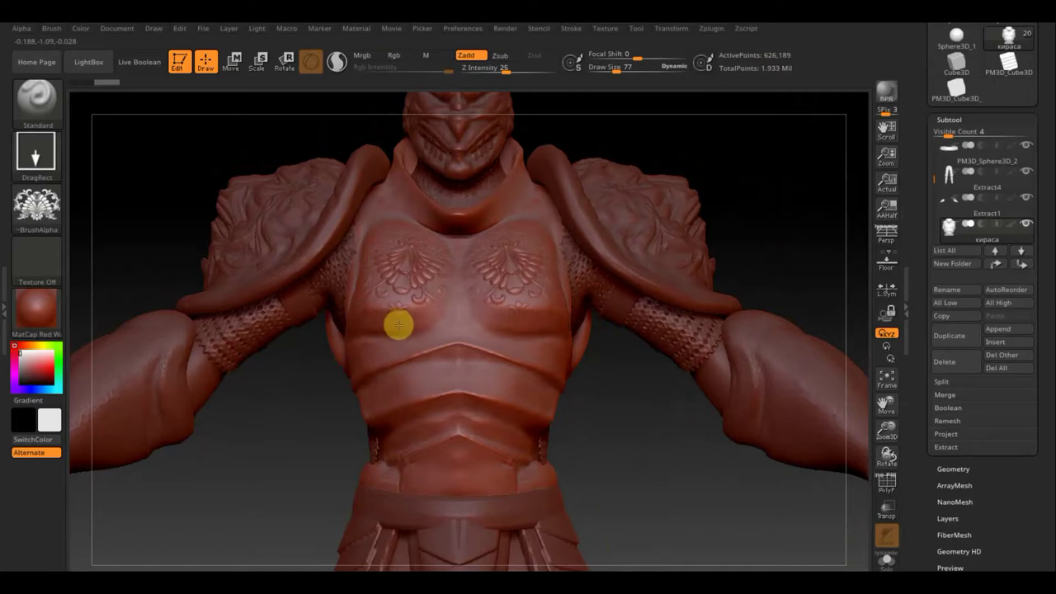
left_click_drag(397, 325, 456, 339)
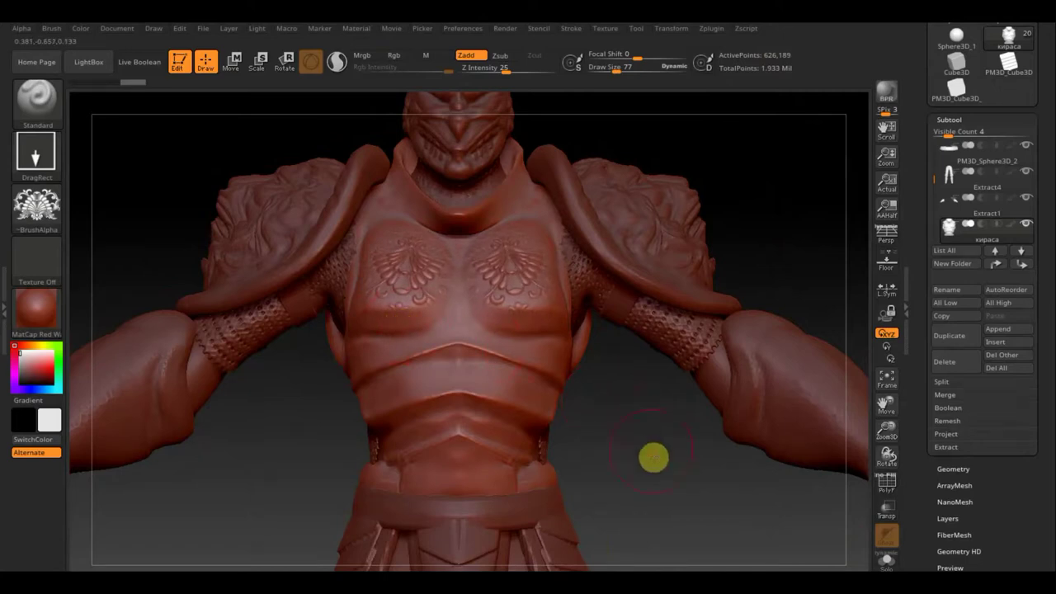
mouse_move(672, 455)
left_mouse_down()
mouse_move(713, 461)
mouse_move(707, 470)
left_mouse_up()
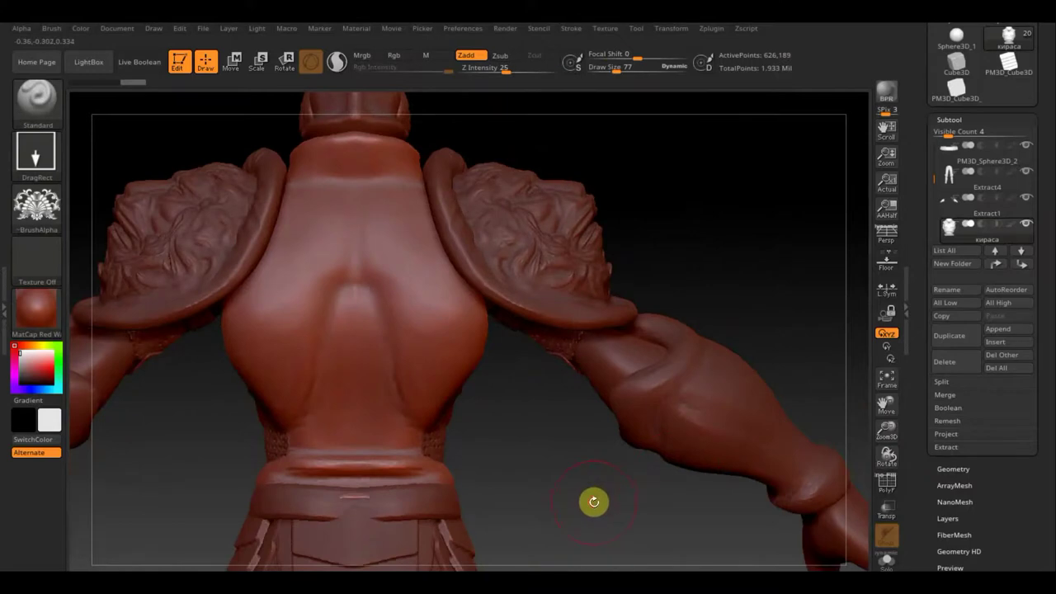
mouse_move(594, 502)
left_mouse_down("alt")
mouse_move(595, 401)
mouse_move(570, 306)
mouse_move(603, 306)
mouse_move(529, 303)
mouse_move(554, 381)
left_mouse_up("alt")
mouse_move(529, 430)
left_mouse_down("alt")
mouse_move(597, 238)
mouse_move(587, 377)
mouse_move(664, 377)
mouse_move(635, 288)
left_mouse_up("alt")
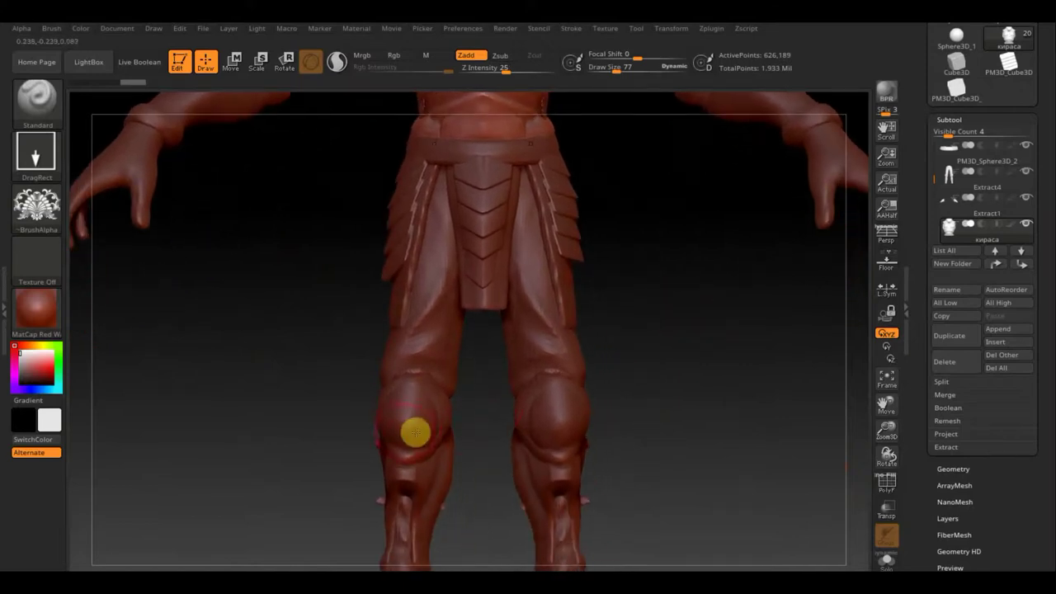
Step: Switch to the ноги leg armor and remove its existing knee ornaments
key("alt+comma")
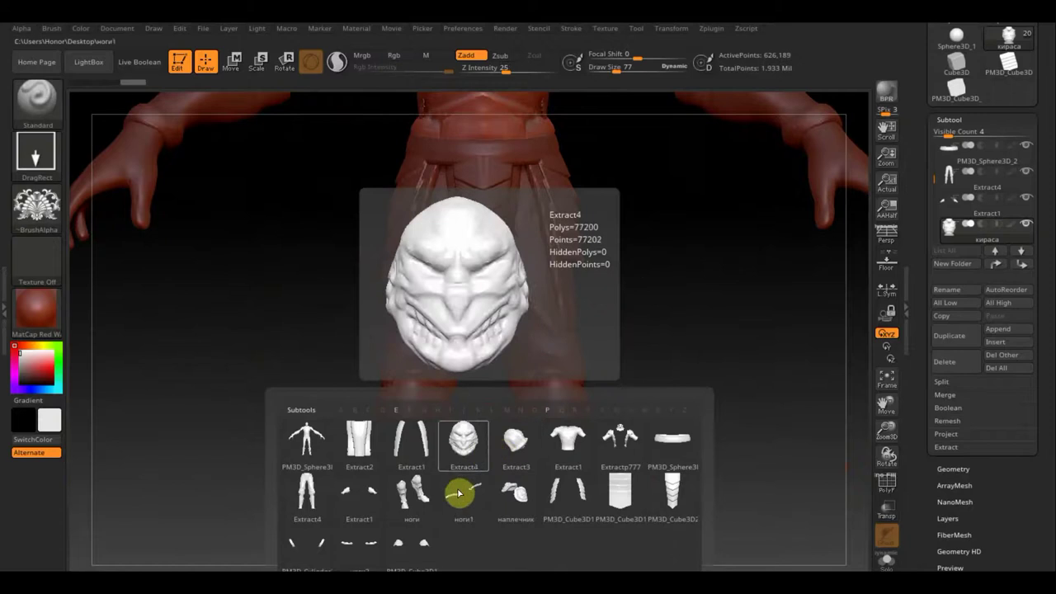
left_click(411, 493)
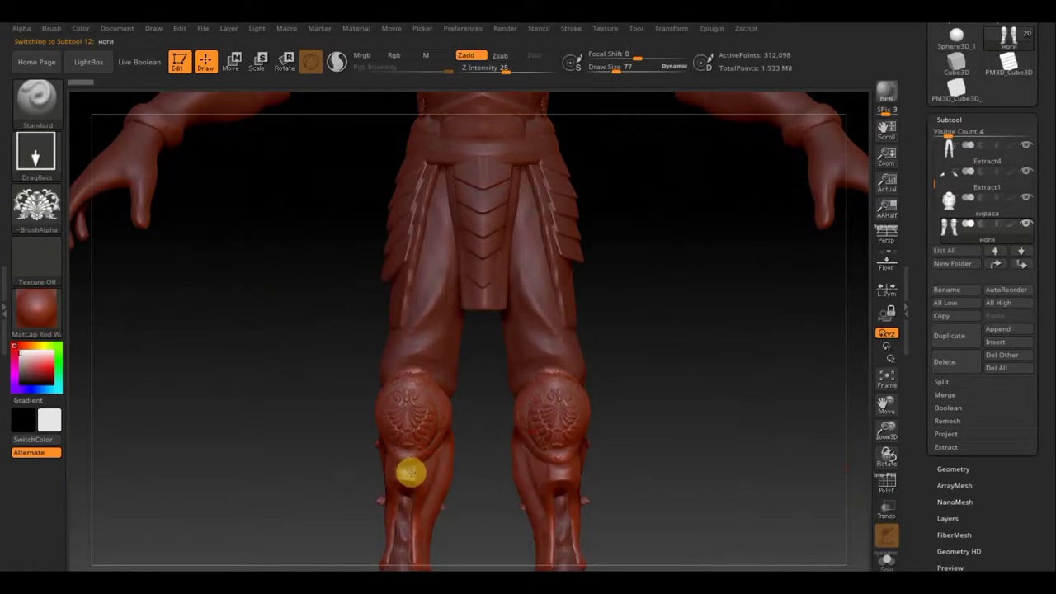
key("ctrl+z")
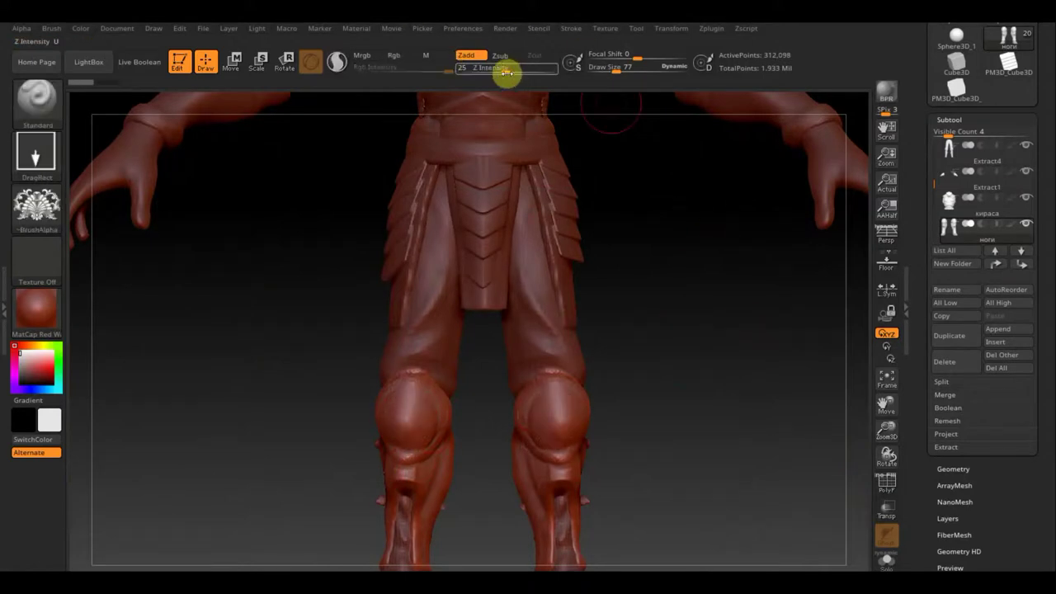
Step: Raise Z Intensity from 25 to 36 and stamp deeper mirrored ornaments on the knees
left_click_drag(506, 73, 515, 73)
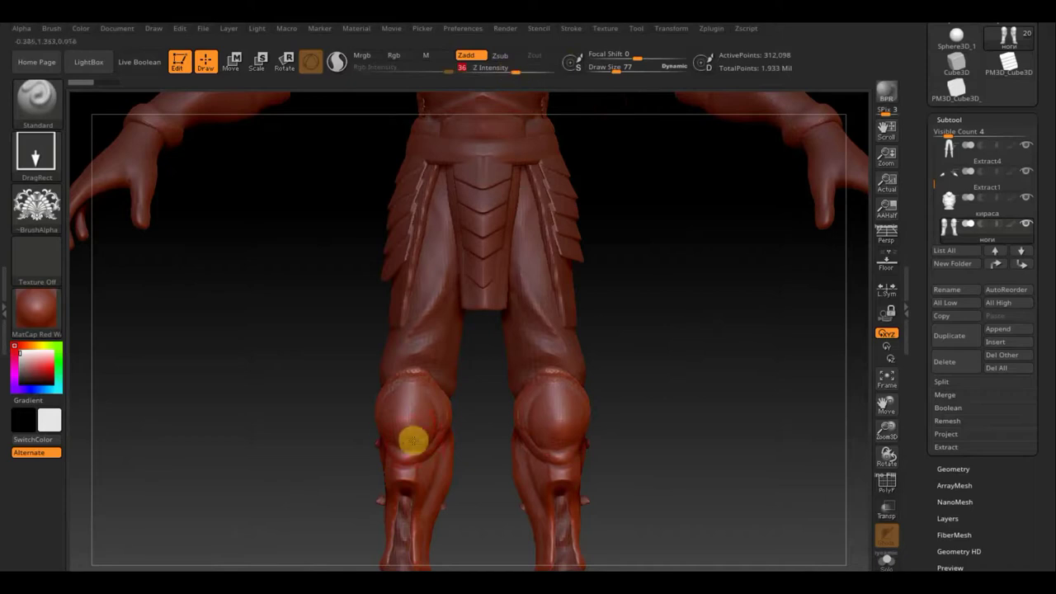
left_click_drag(403, 445, 400, 466)
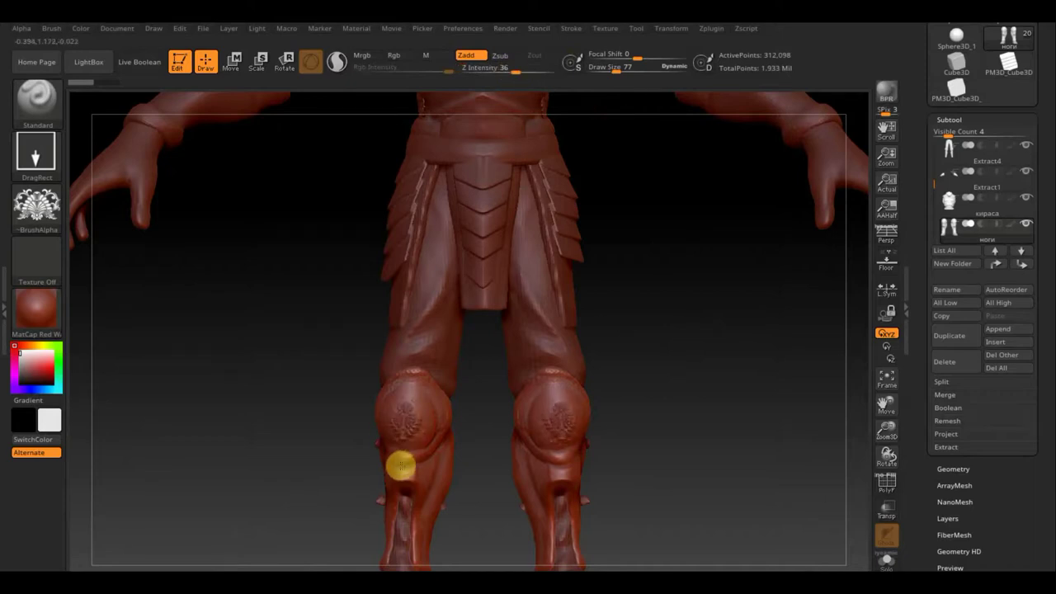
mouse_move(339, 416)
left_mouse_down()
mouse_move(301, 379)
mouse_move(240, 365)
left_mouse_up()
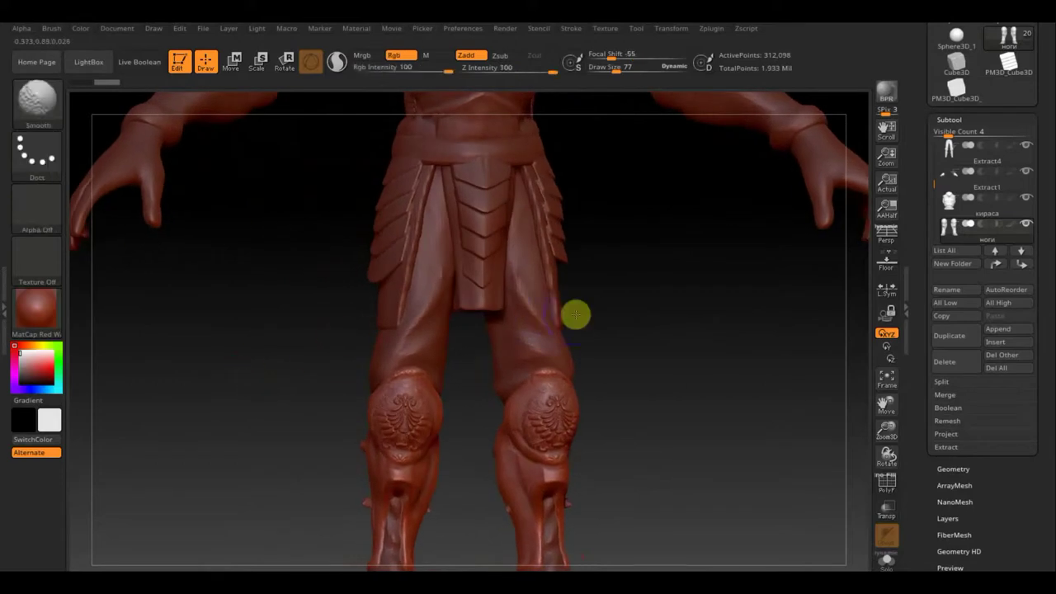
left_click_drag(660, 322, 603, 460)
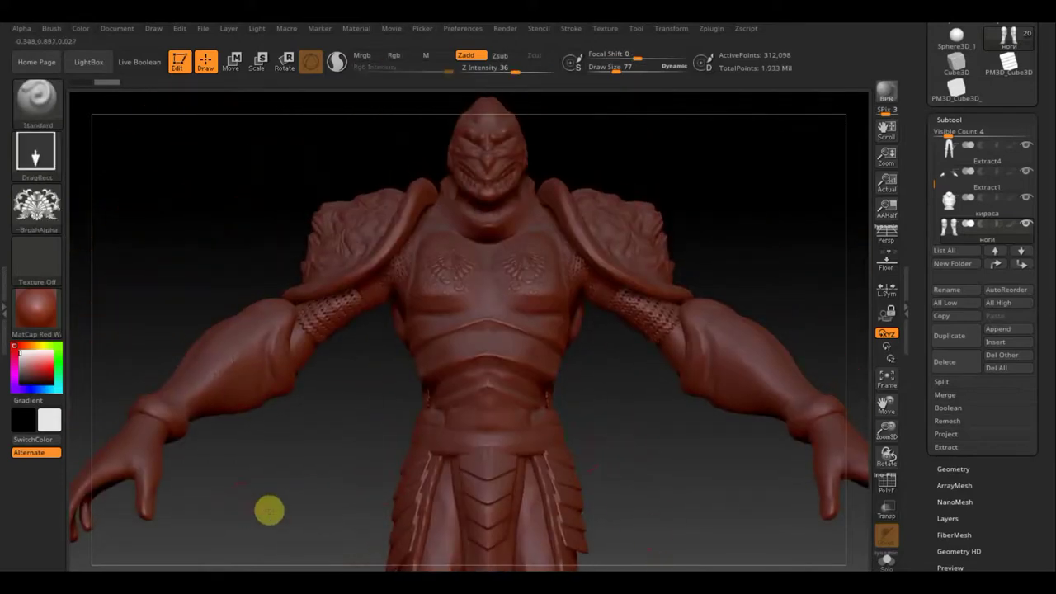
mouse_move(269, 509)
left_mouse_down()
mouse_move(300, 516)
mouse_move(302, 486)
left_mouse_up()
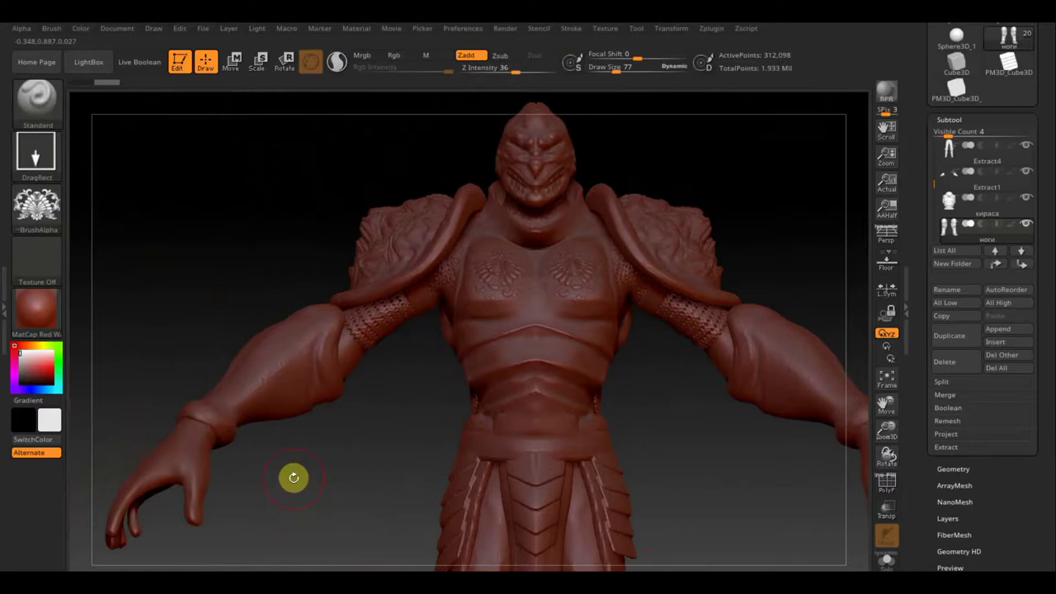
key("n")
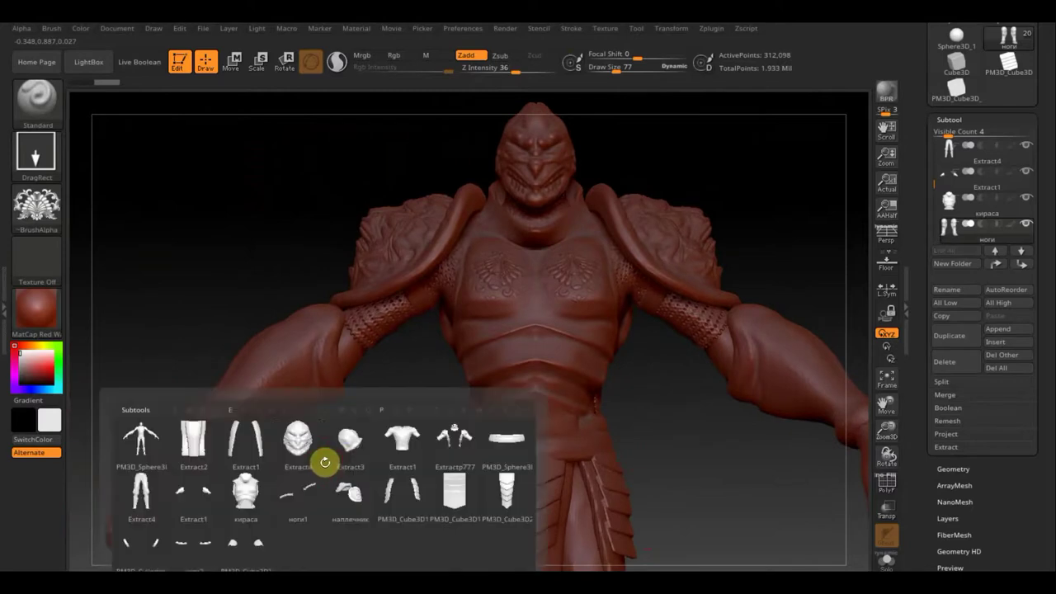
Step: Return the кираса to its lighter 153,668-point mesh and restamp mirrored floral ornaments on both chest plates
left_click(244, 496)
key("ctrl+z")
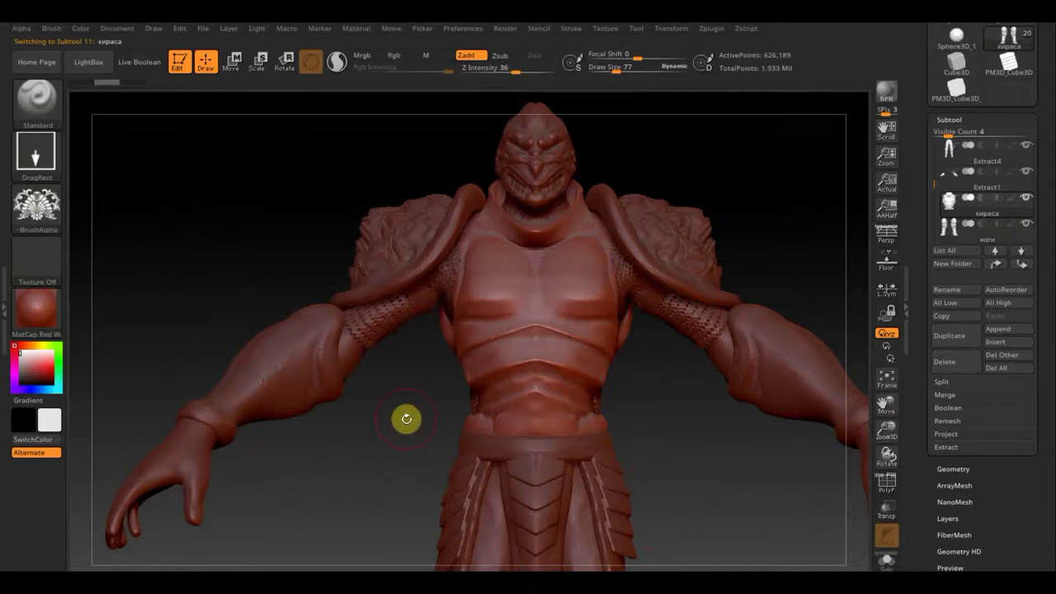
key("ctrl+z")
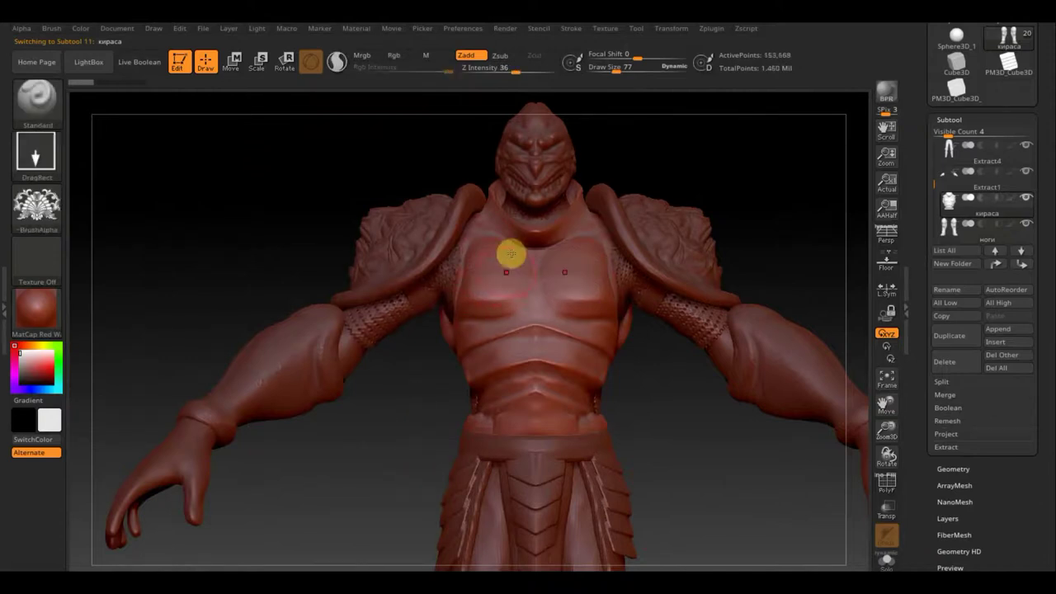
left_click_drag(496, 288, 492, 308)
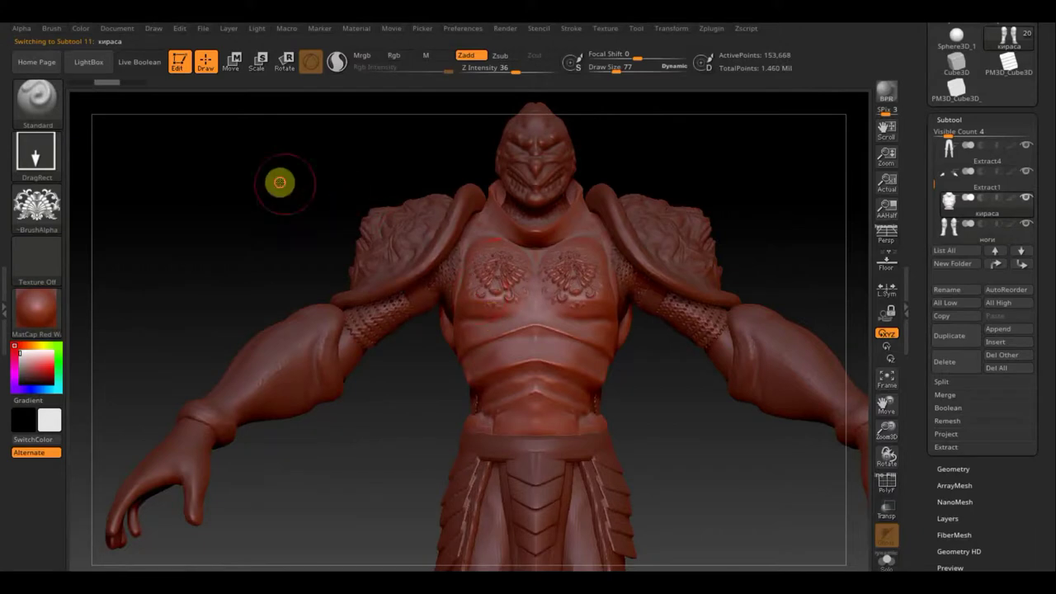
mouse_move(280, 181)
left_mouse_down()
mouse_move(318, 226)
mouse_move(264, 214)
left_mouse_up()
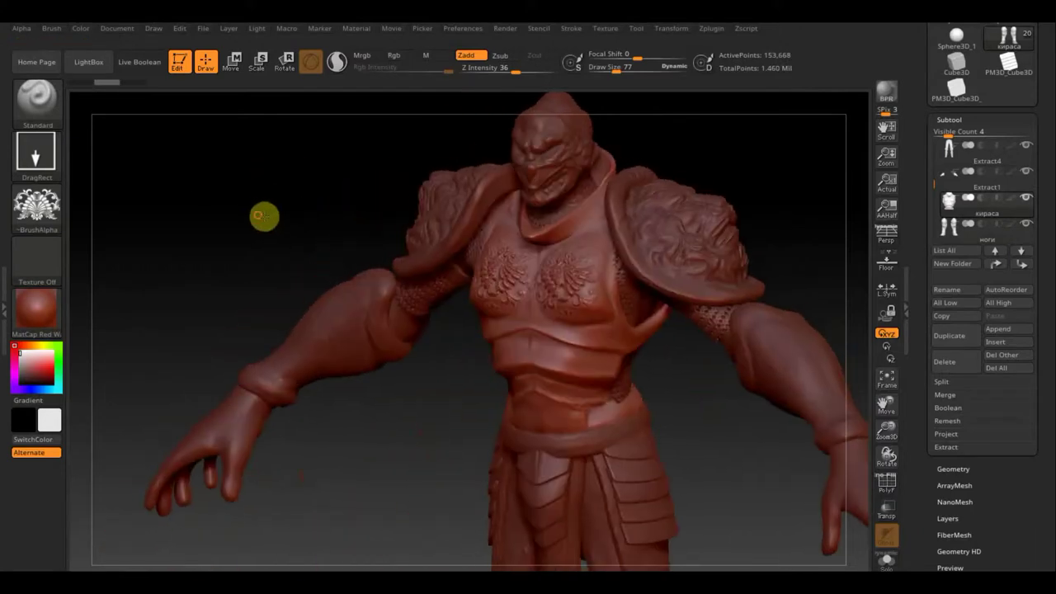
mouse_move(401, 481)
left_mouse_down()
mouse_move(415, 553)
mouse_move(420, 507)
mouse_move(404, 490)
mouse_move(445, 429)
mouse_move(446, 506)
left_mouse_up()
left_click_drag(801, 510, 797, 523, "shift")
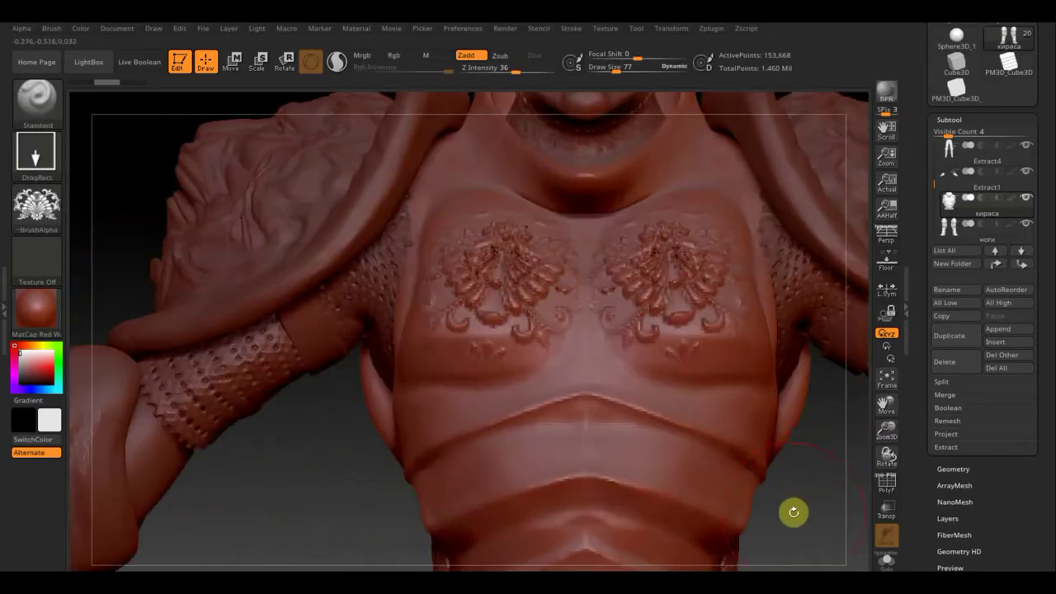
Step: Undo the chest stamp and briefly toggle the PolyF wireframe on and off
key("ctrl+z")
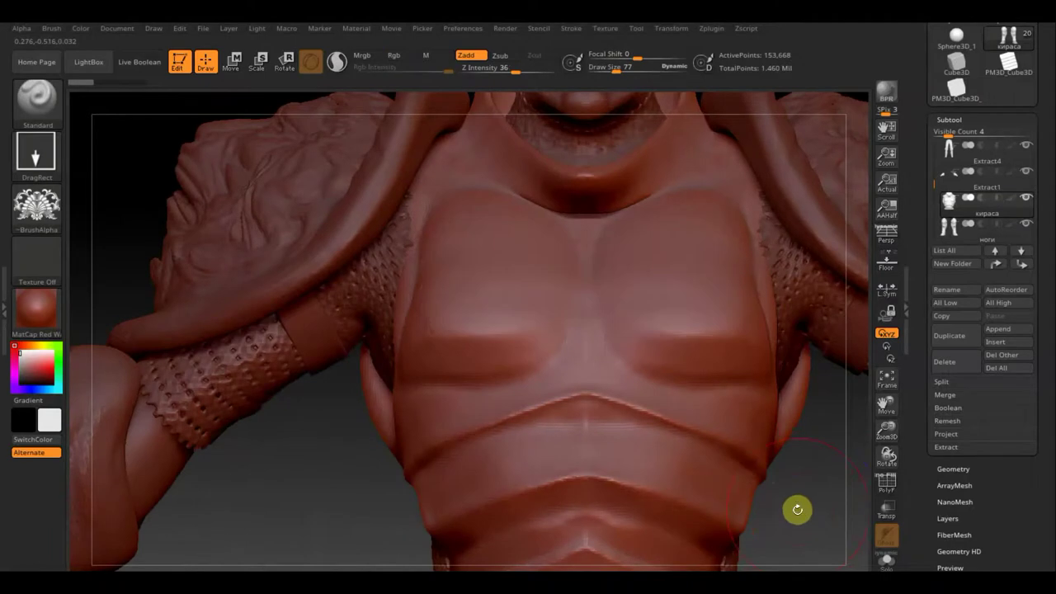
left_click_drag(824, 489, 725, 449)
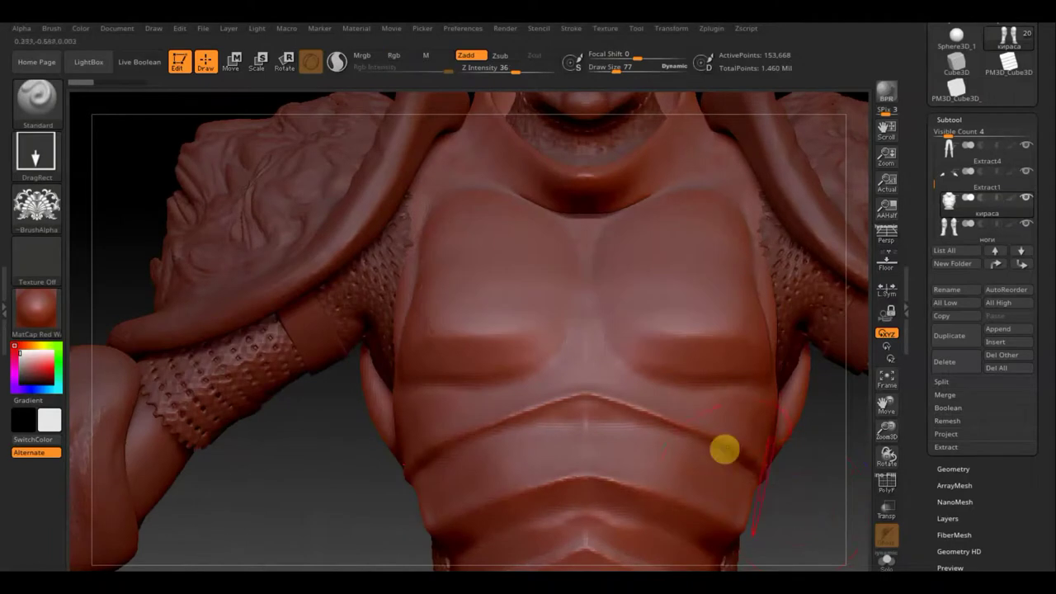
left_click(957, 468)
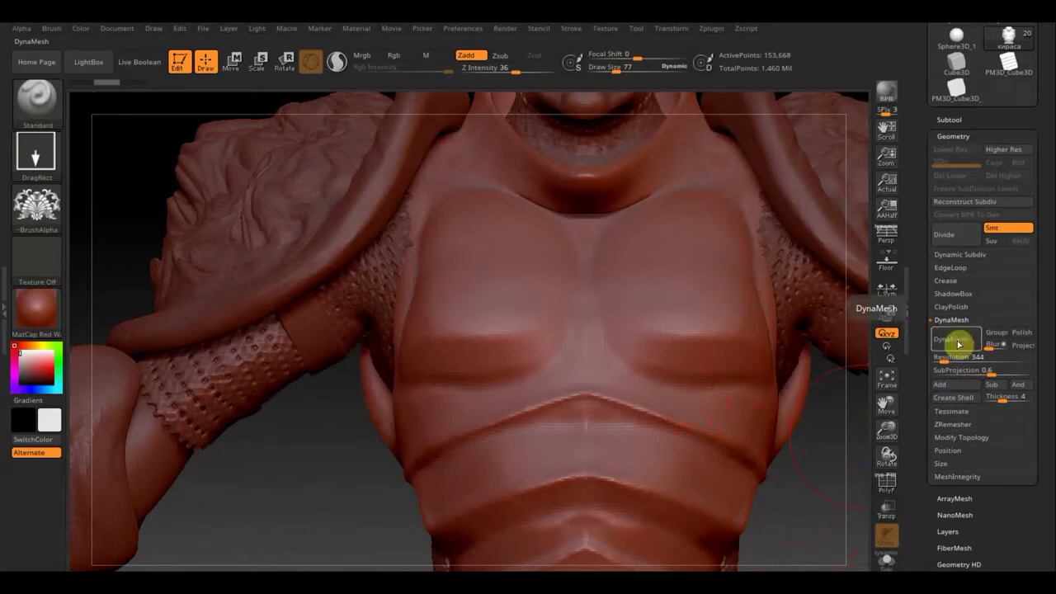
left_click(888, 486)
key("shift+f")
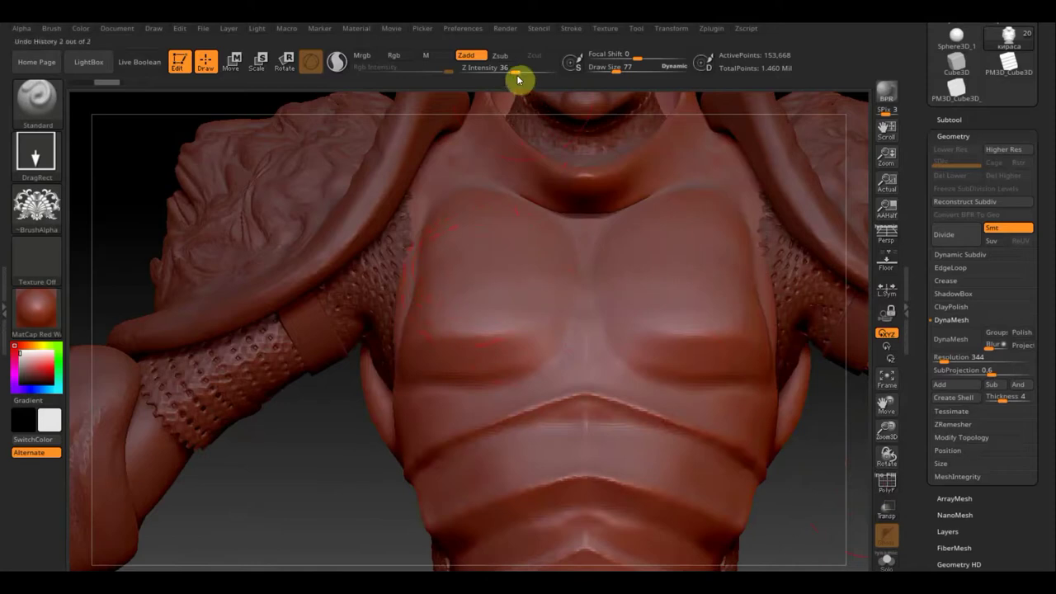
Step: Set Z Intensity to 24 and stamp larger mirrored ornaments on both chest plates
left_click(506, 72)
key("Return")
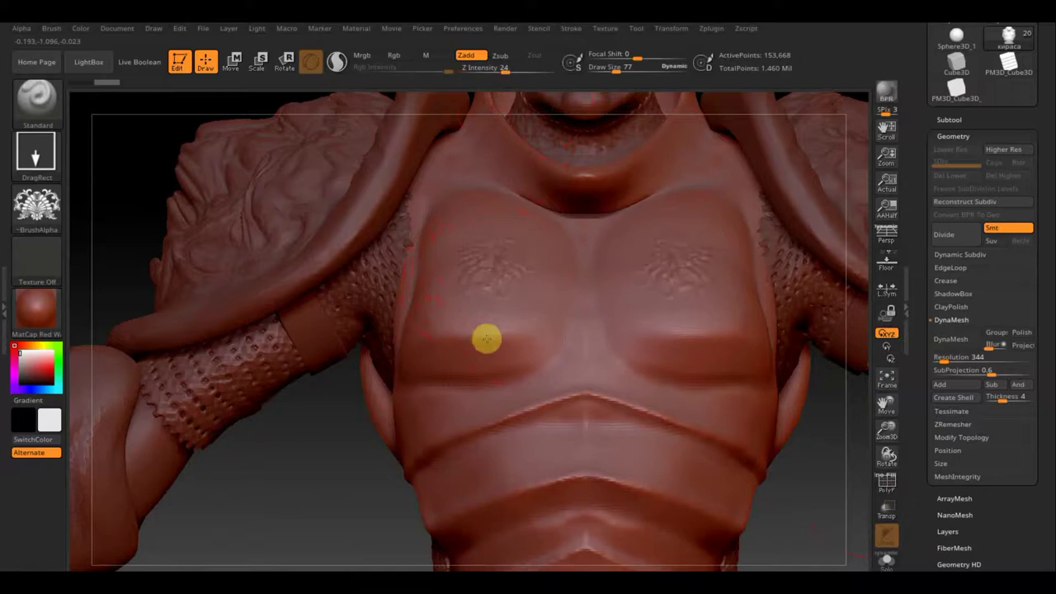
left_click_drag(487, 338, 483, 364)
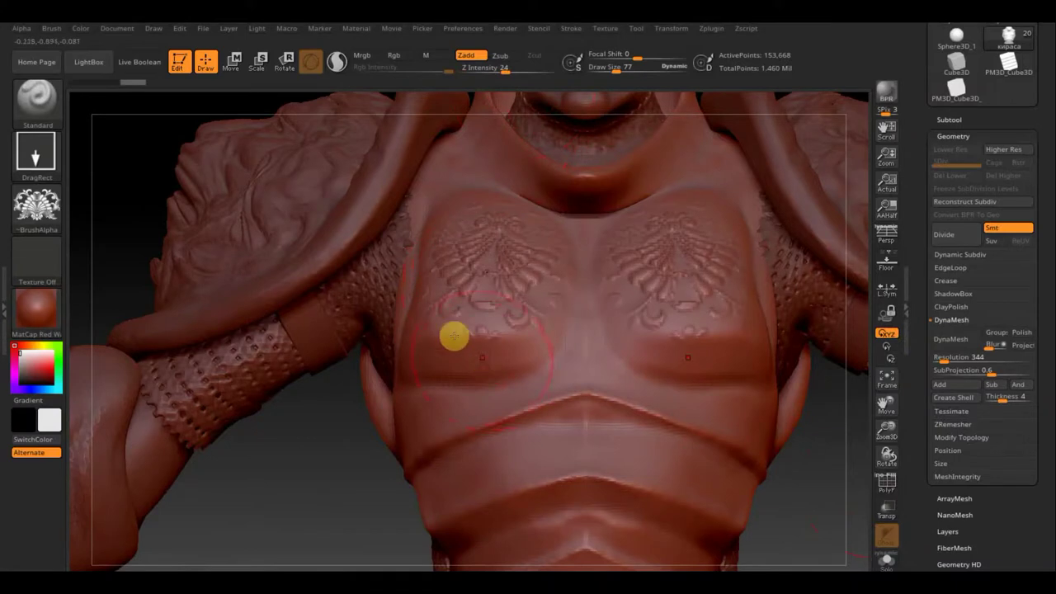
mouse_move(321, 471)
left_mouse_down()
mouse_move(313, 533)
mouse_move(327, 536)
mouse_move(358, 498)
mouse_move(350, 490)
mouse_move(323, 512)
mouse_move(327, 526)
mouse_move(355, 520)
left_mouse_up()
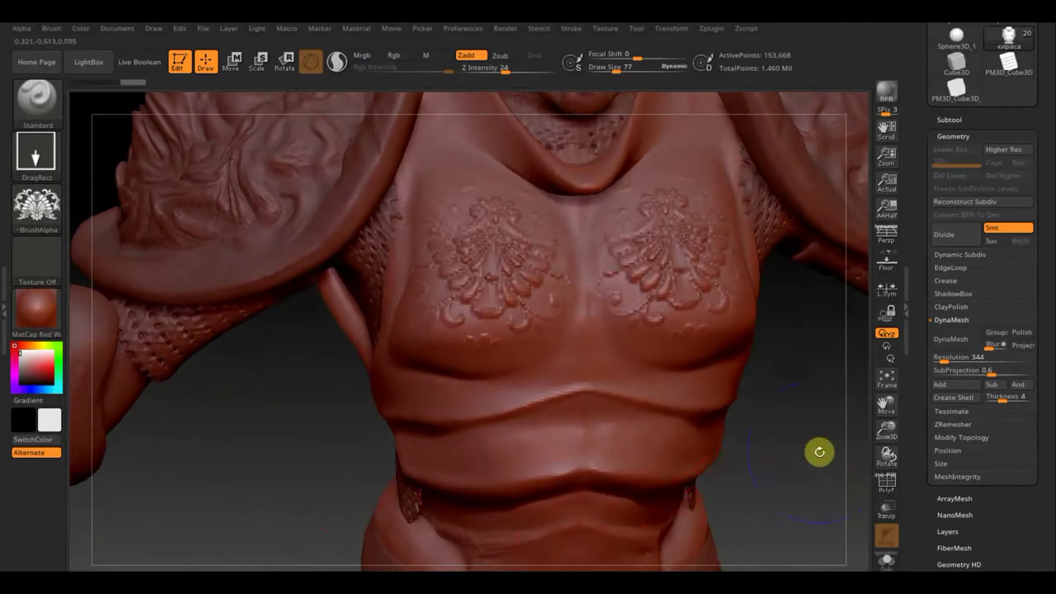
mouse_move(820, 451)
left_mouse_down()
mouse_move(801, 470)
mouse_move(785, 380)
mouse_move(762, 344)
left_mouse_up()
mouse_move(704, 448)
left_mouse_down()
mouse_move(668, 459)
mouse_move(707, 453)
mouse_move(696, 457)
mouse_move(667, 425)
mouse_move(658, 459)
left_mouse_up()
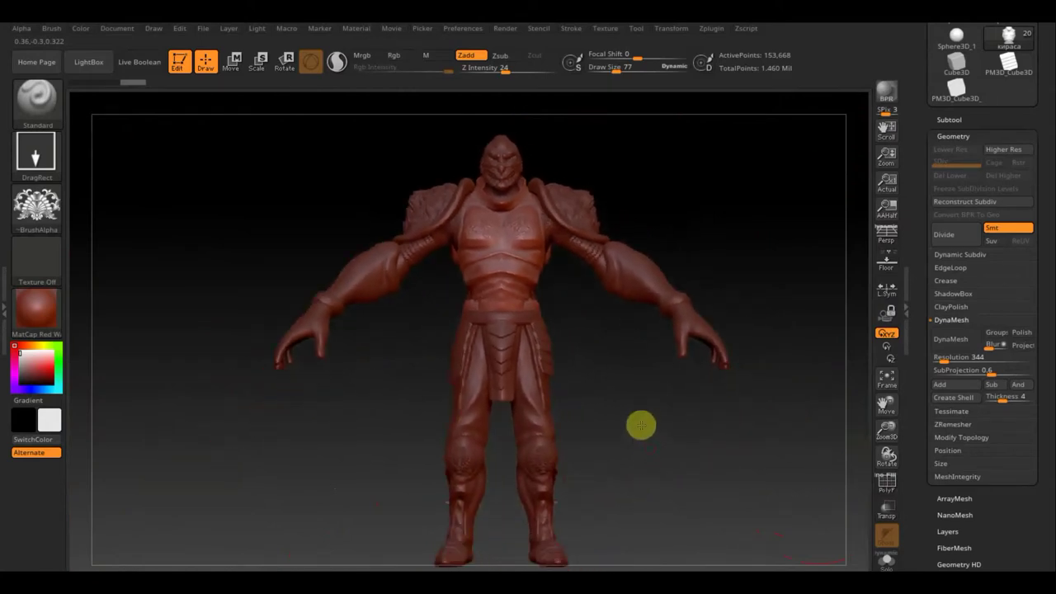
Step: Import the white floral image as the brush alpha from the Alpha palette, then show the subtool list
left_click(36, 207)
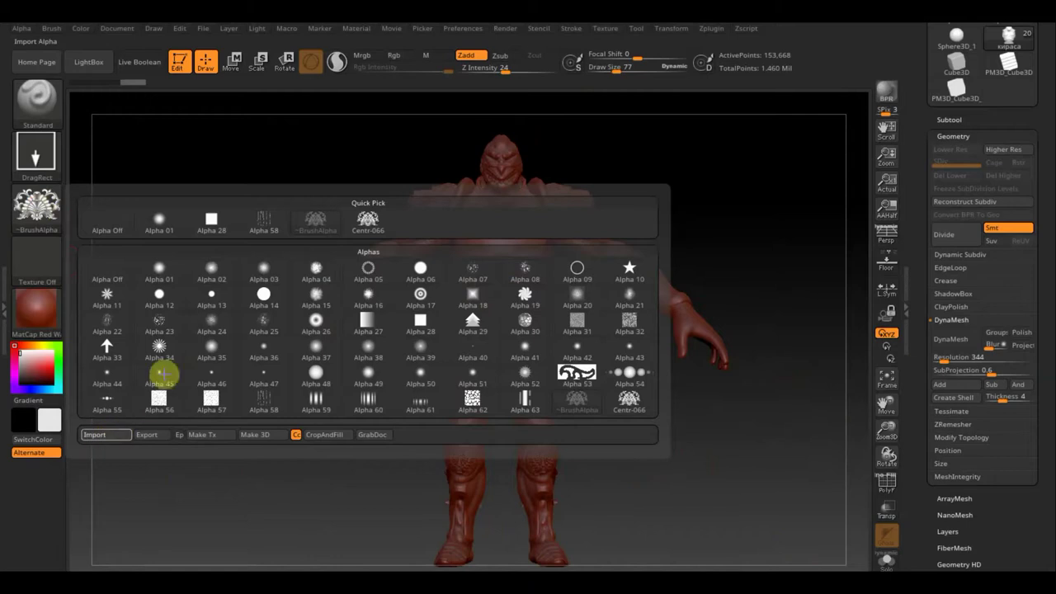
left_click(96, 434)
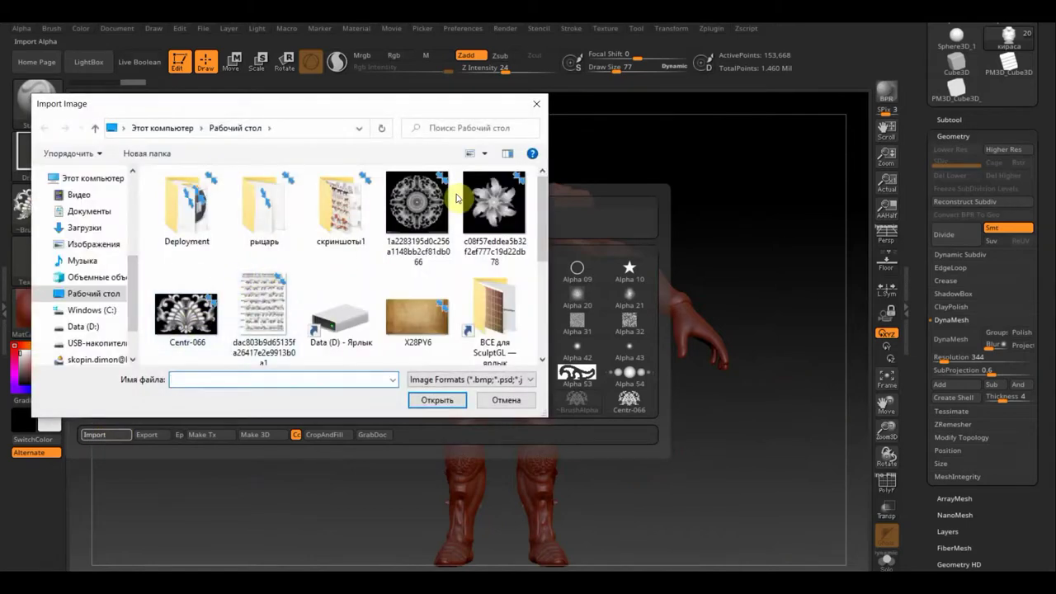
left_click(495, 202)
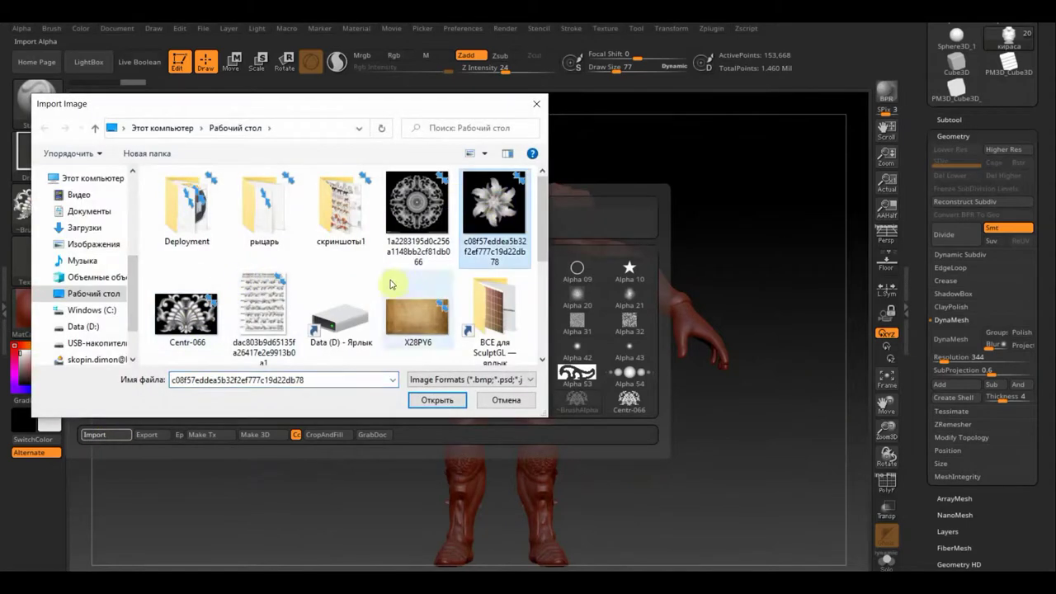
left_click(444, 400)
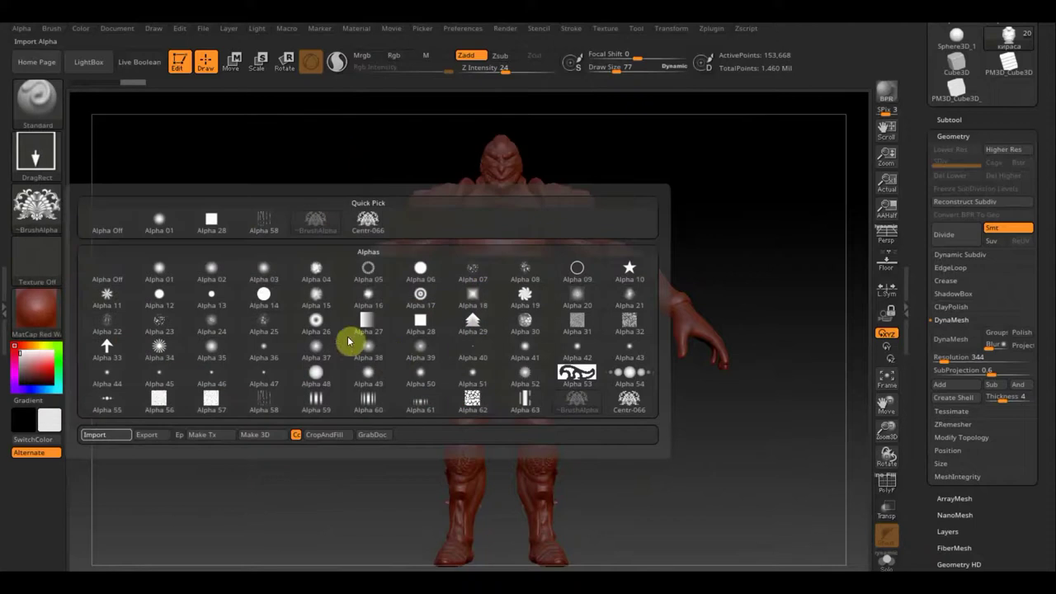
left_click_drag(339, 220, 335, 246)
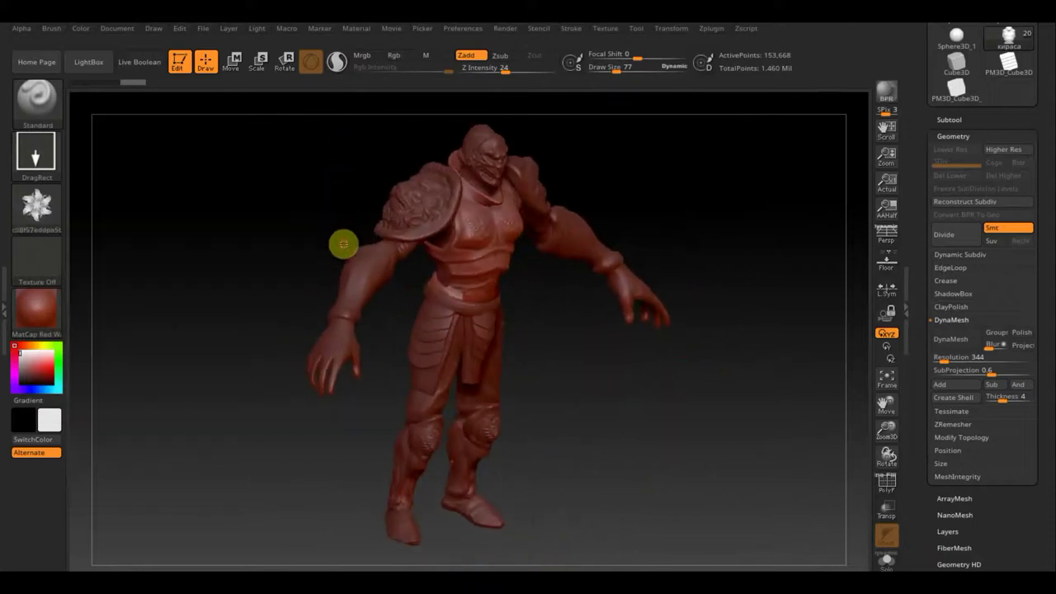
key("n")
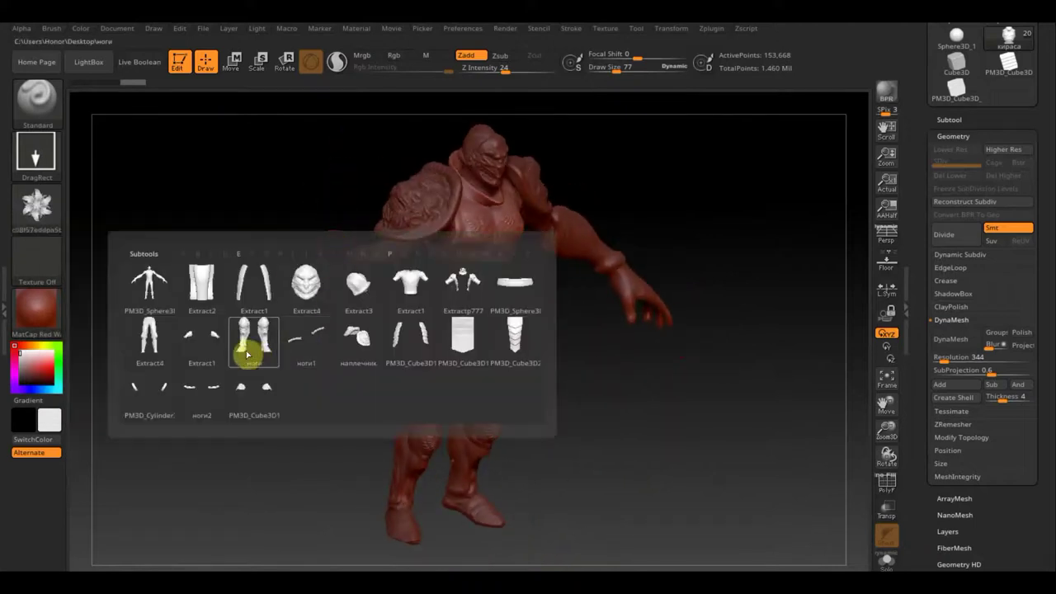
mouse_move(410, 289)
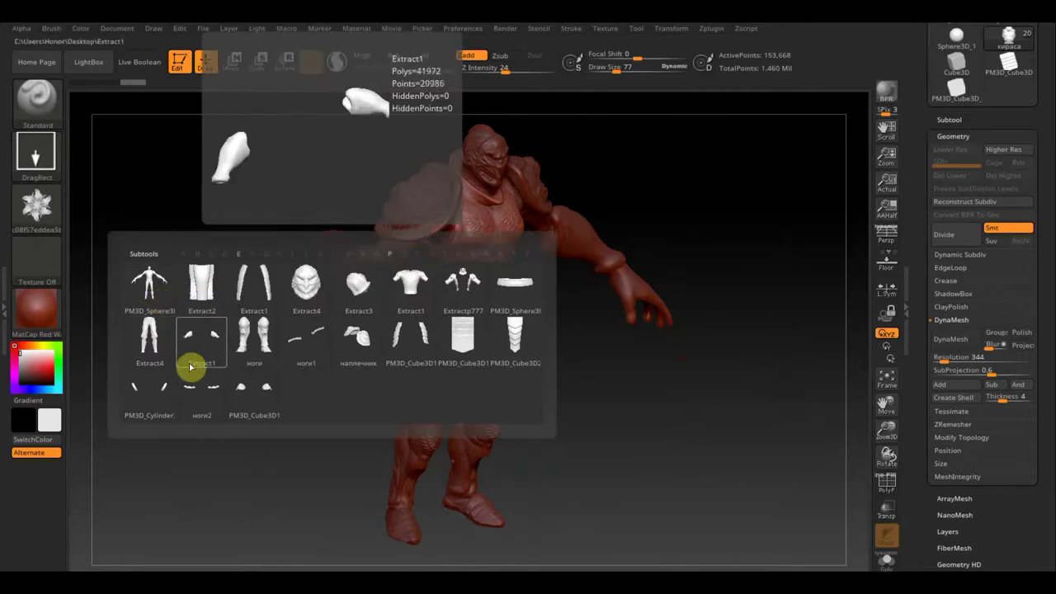
Step: Preview several armor pieces in the subtool list and make Extract1 the active subtool
left_click(367, 348)
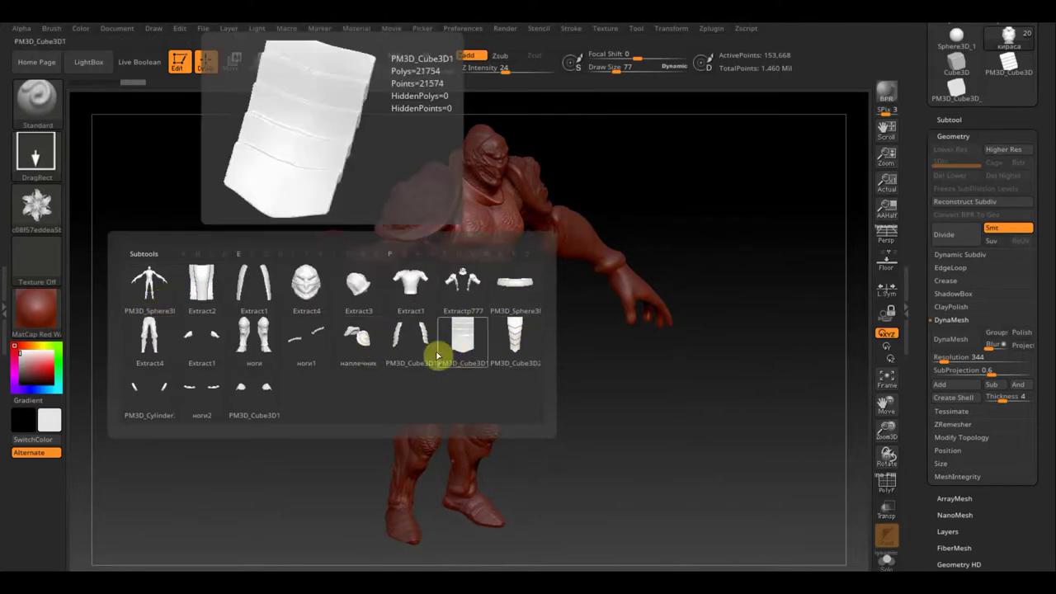
left_click(262, 383)
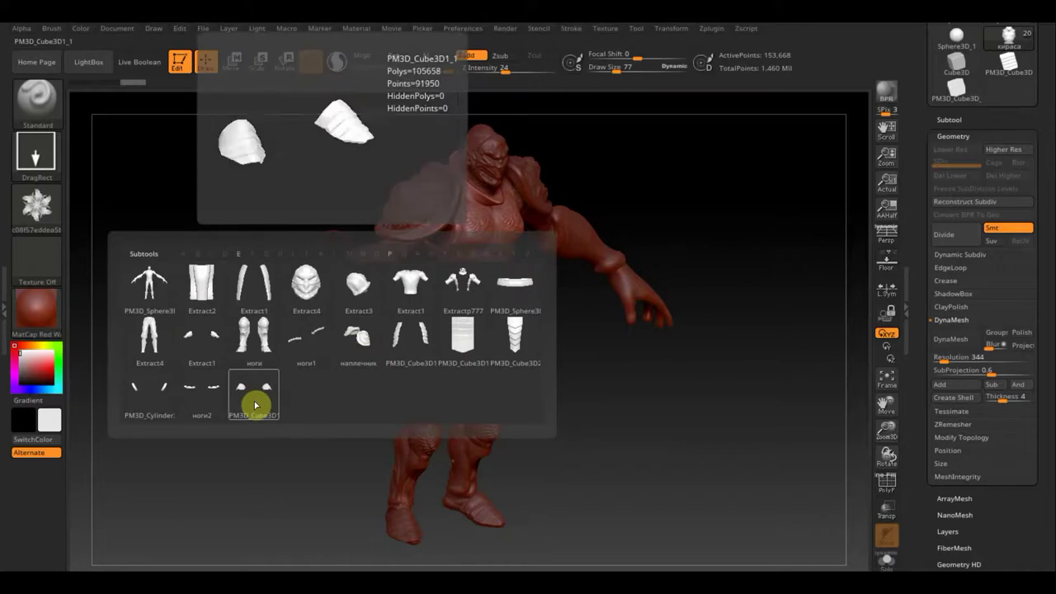
left_click(207, 403)
left_click(155, 404)
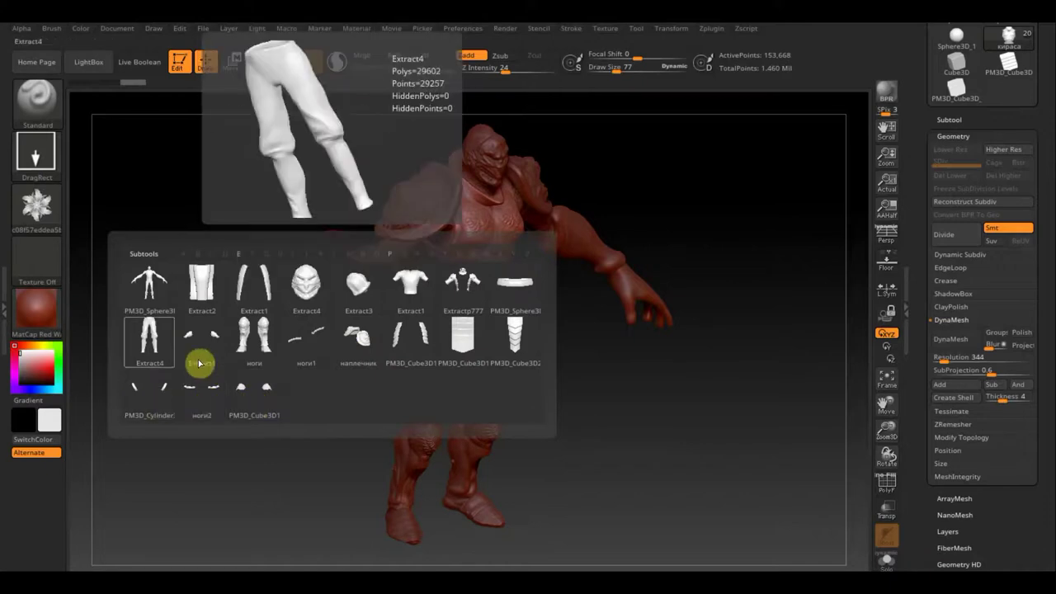
left_click(263, 345)
left_click(200, 347)
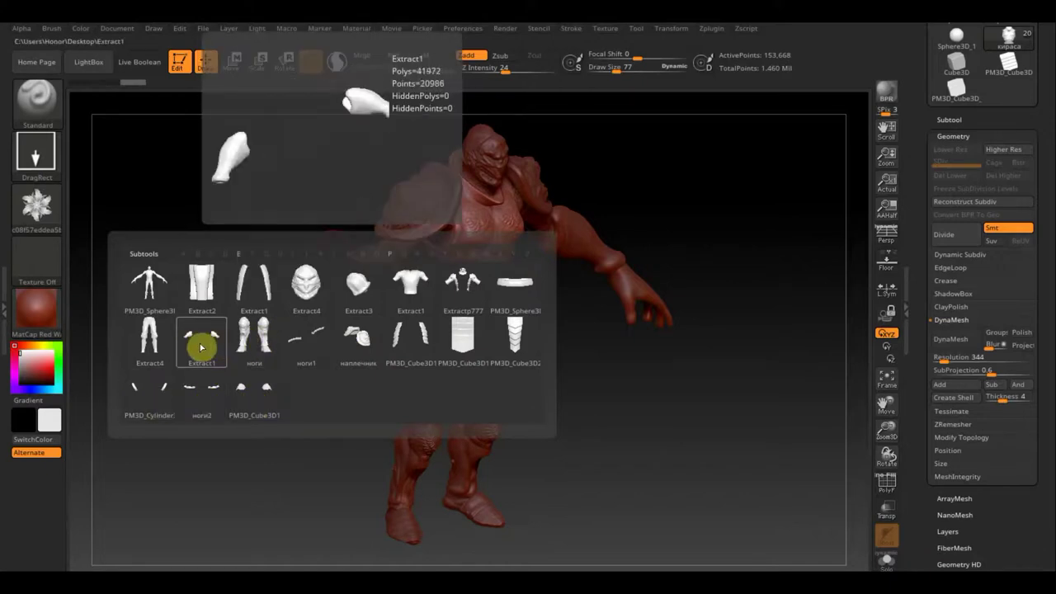
Step: Subdivide the Extract1 arm piece twice to level 3, reaching 503,664 active points
mouse_move(269, 252)
left_mouse_down()
mouse_move(285, 321)
mouse_move(231, 308)
mouse_move(206, 258)
mouse_move(297, 238)
mouse_move(355, 312)
left_mouse_up()
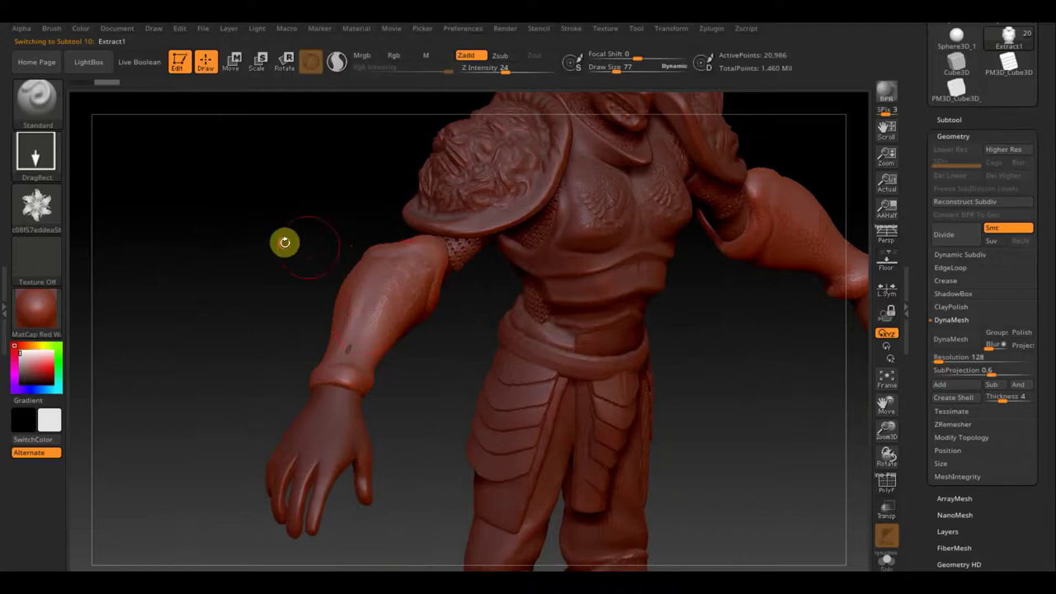
left_click_drag(286, 243, 251, 232)
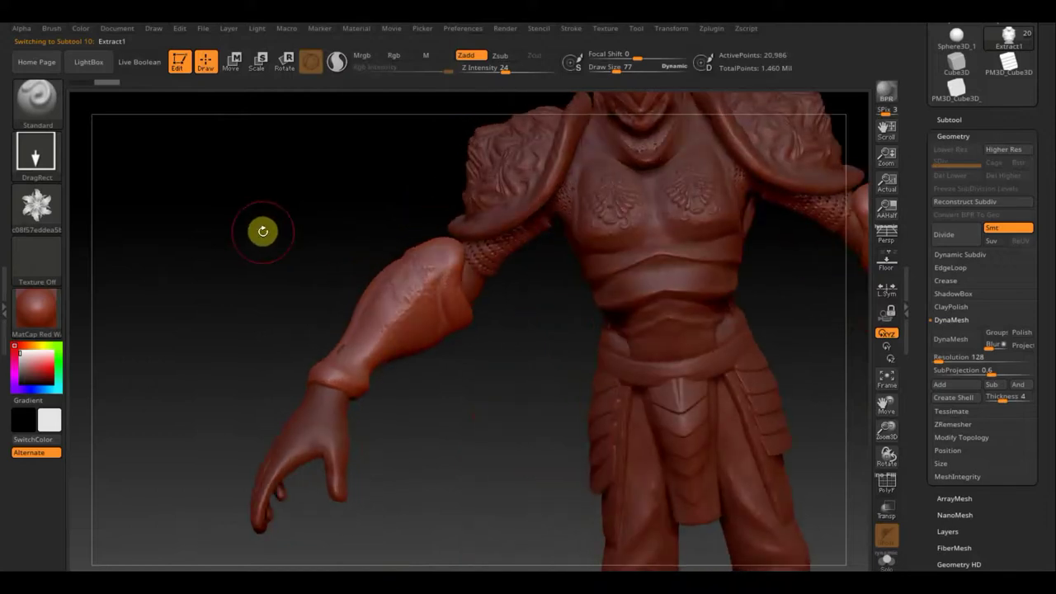
key("ctrl+d")
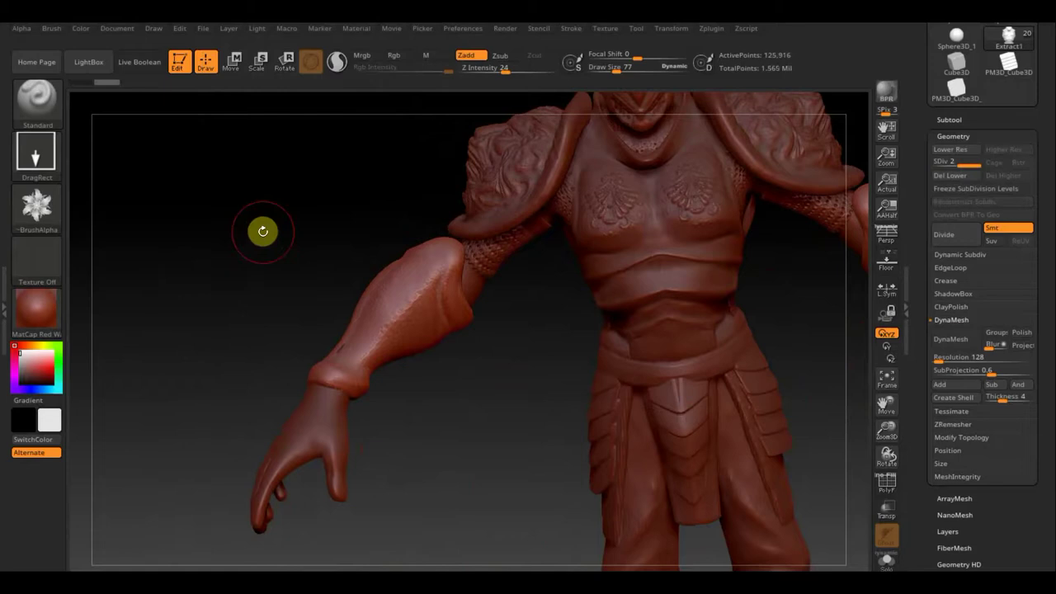
key("ctrl")
key("ctrl+d")
mouse_move(358, 245)
left_mouse_down()
mouse_move(368, 272)
mouse_move(390, 278)
left_mouse_up()
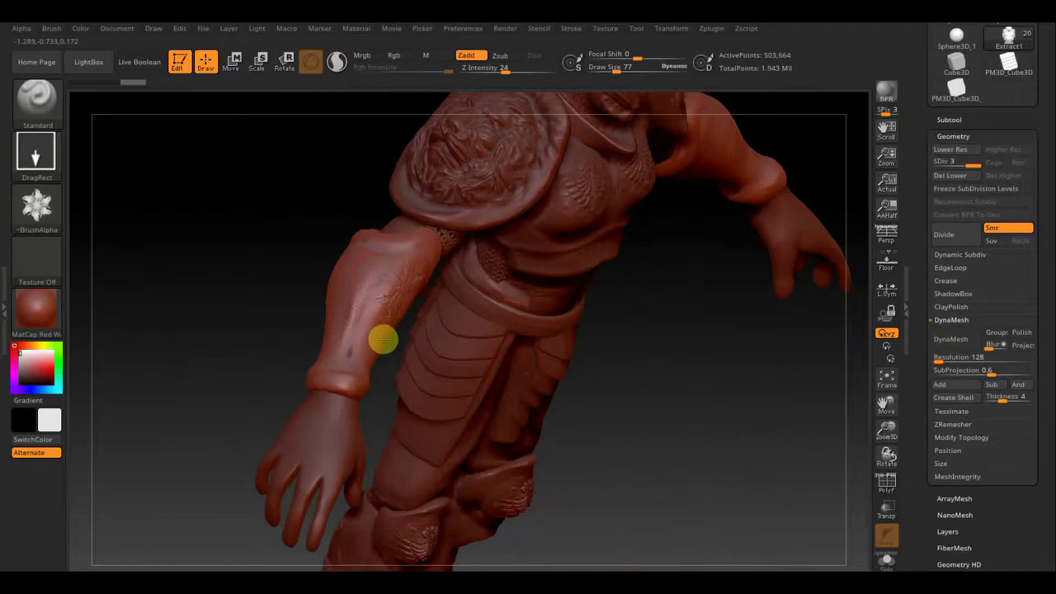
left_click_drag(201, 288, 165, 236)
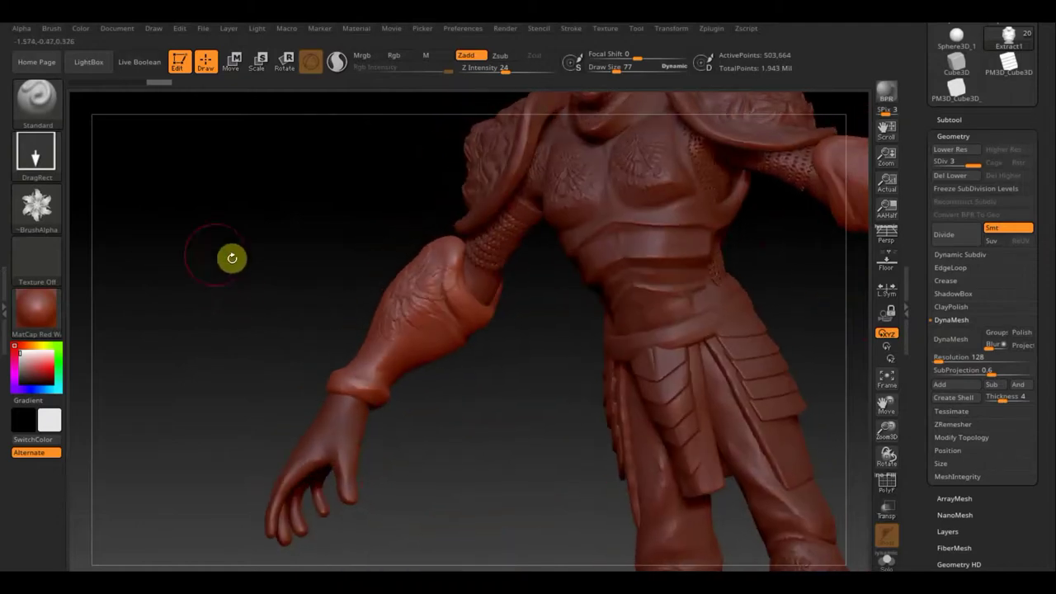
mouse_move(231, 255)
left_mouse_down()
mouse_move(248, 217)
mouse_move(242, 192)
left_mouse_up()
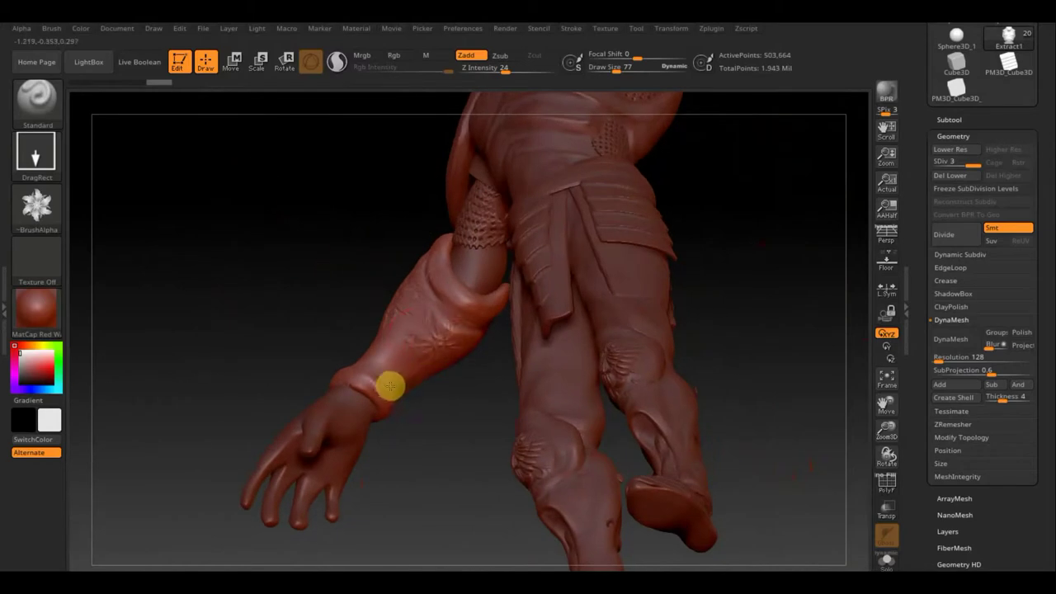
mouse_move(271, 259)
left_mouse_down()
mouse_move(349, 304)
mouse_move(384, 288)
mouse_move(389, 260)
mouse_move(592, 260)
mouse_move(606, 200)
left_mouse_up()
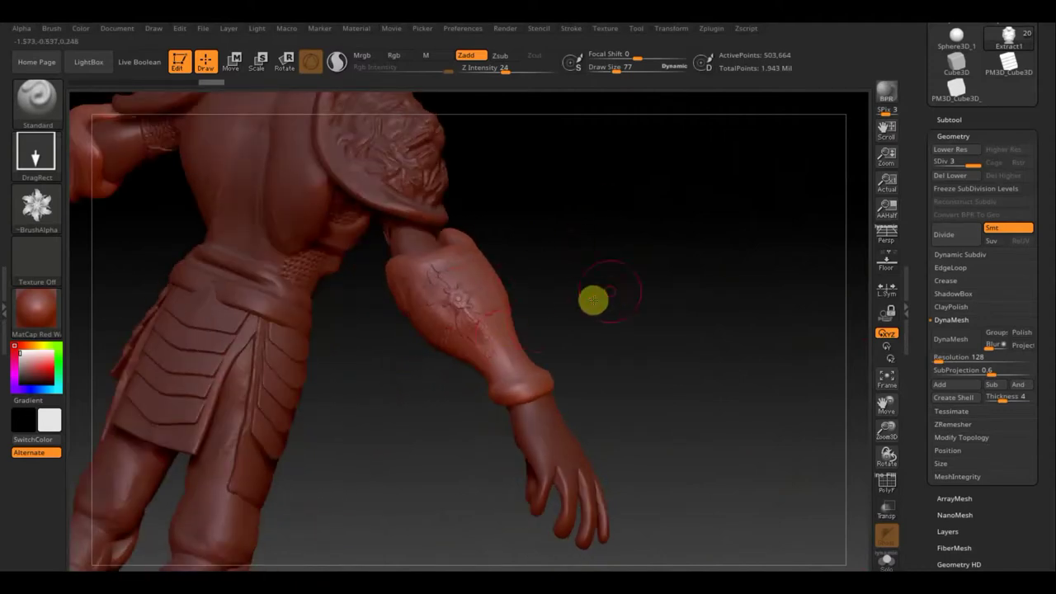
mouse_move(592, 300)
left_mouse_down()
mouse_move(490, 325)
mouse_move(503, 274)
mouse_move(483, 229)
left_mouse_up()
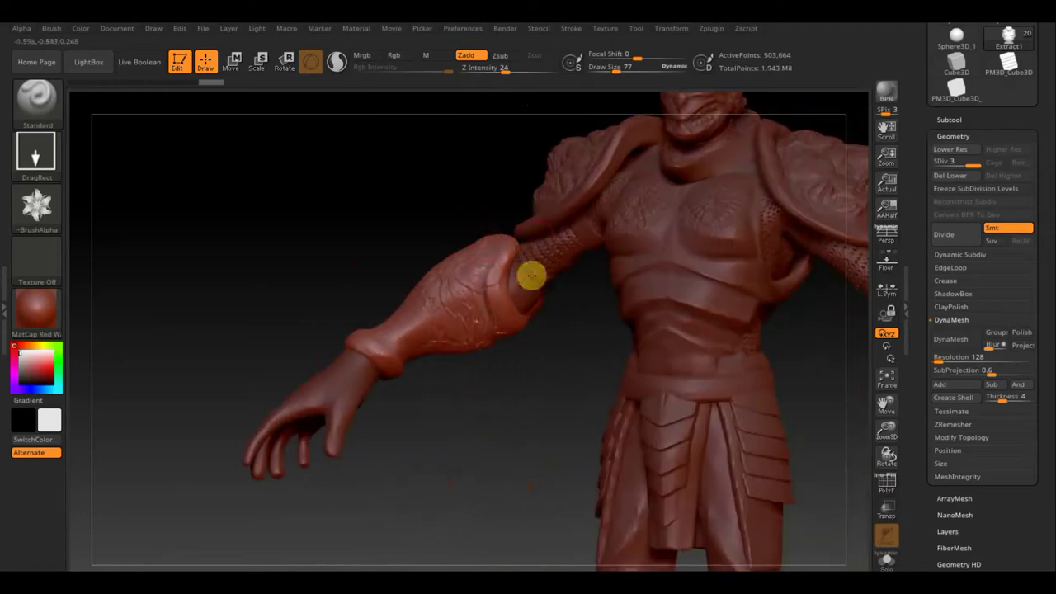
mouse_move(500, 440)
left_mouse_down("shift")
mouse_move(503, 454)
mouse_move(354, 495)
mouse_move(676, 465)
mouse_move(684, 473)
mouse_move(664, 439)
mouse_move(582, 462)
mouse_move(632, 392)
mouse_move(611, 424)
mouse_move(602, 406)
mouse_move(638, 415)
left_mouse_up("shift")
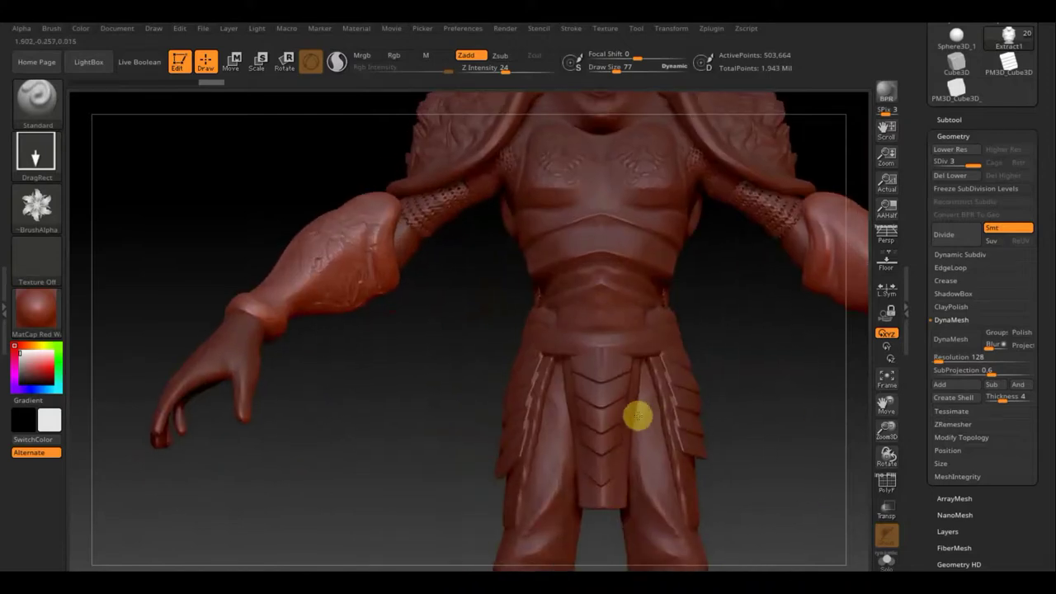
left_click_drag(747, 401, 631, 393)
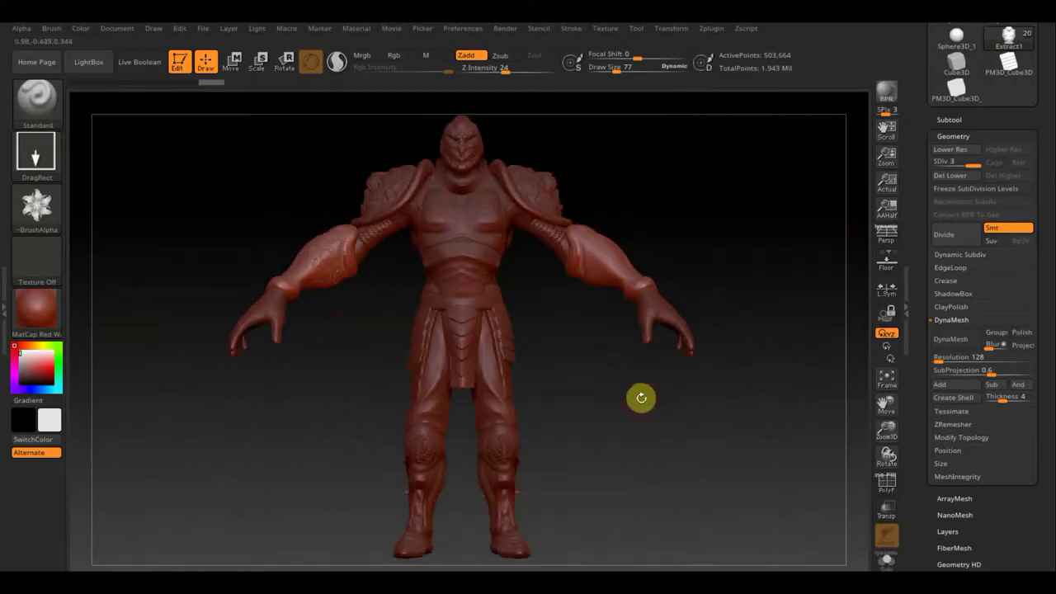
Step: After trying Mirror And Weld, delete the subtool's lower subdivision levels with Del Lower, then show the subtool list
left_click(963, 438)
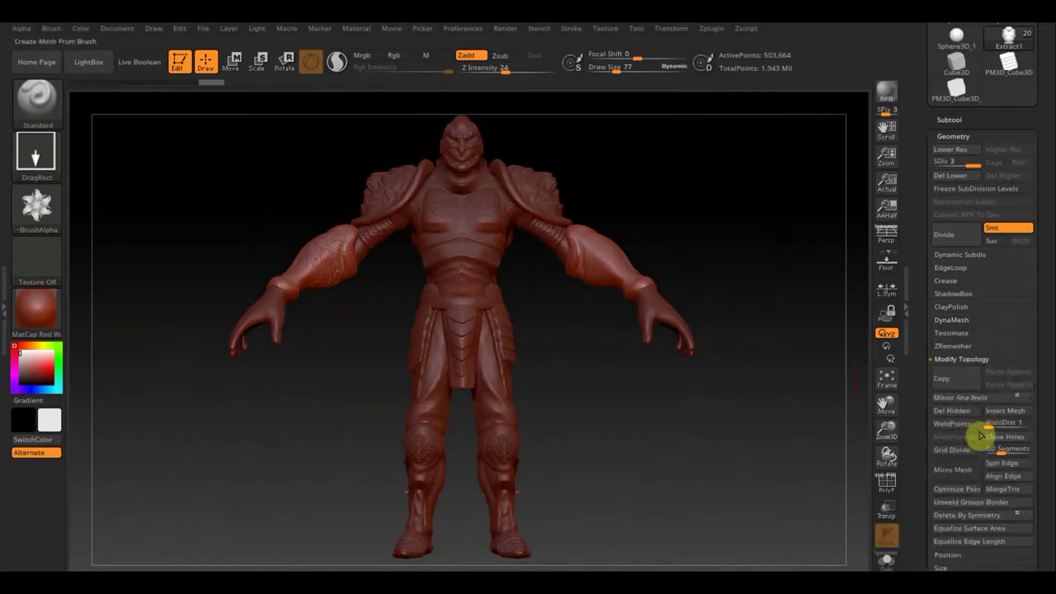
left_click(978, 401)
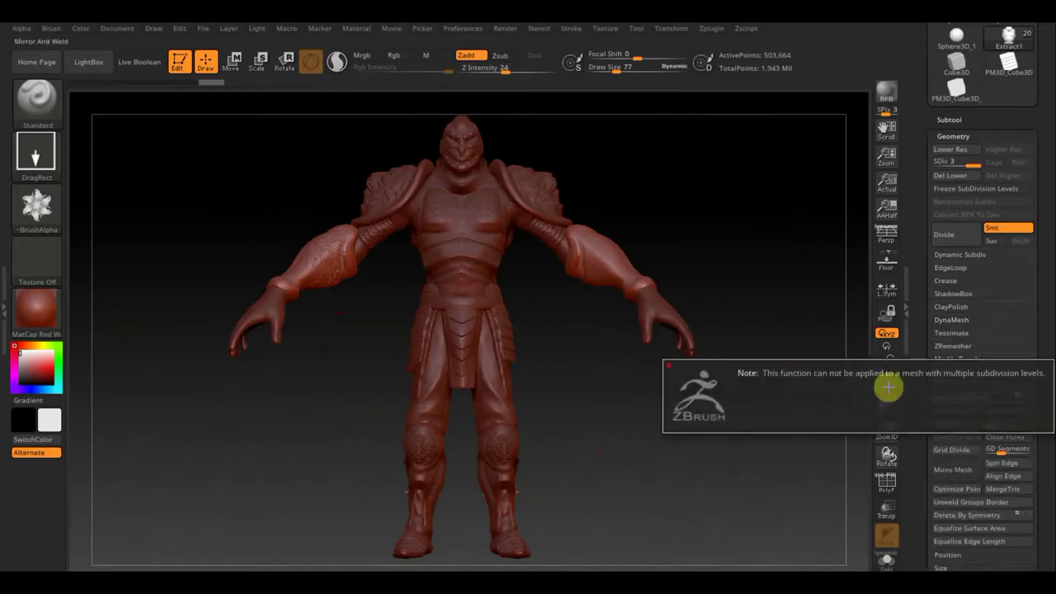
left_click(962, 175)
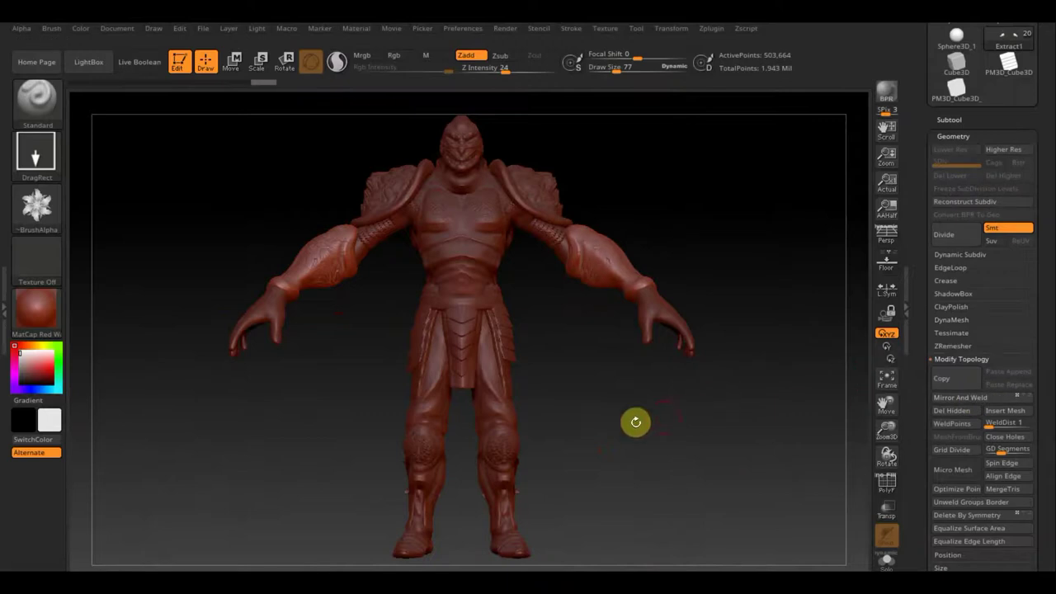
mouse_move(622, 402)
left_mouse_down()
mouse_move(638, 491)
mouse_move(613, 401)
mouse_move(615, 434)
left_mouse_up()
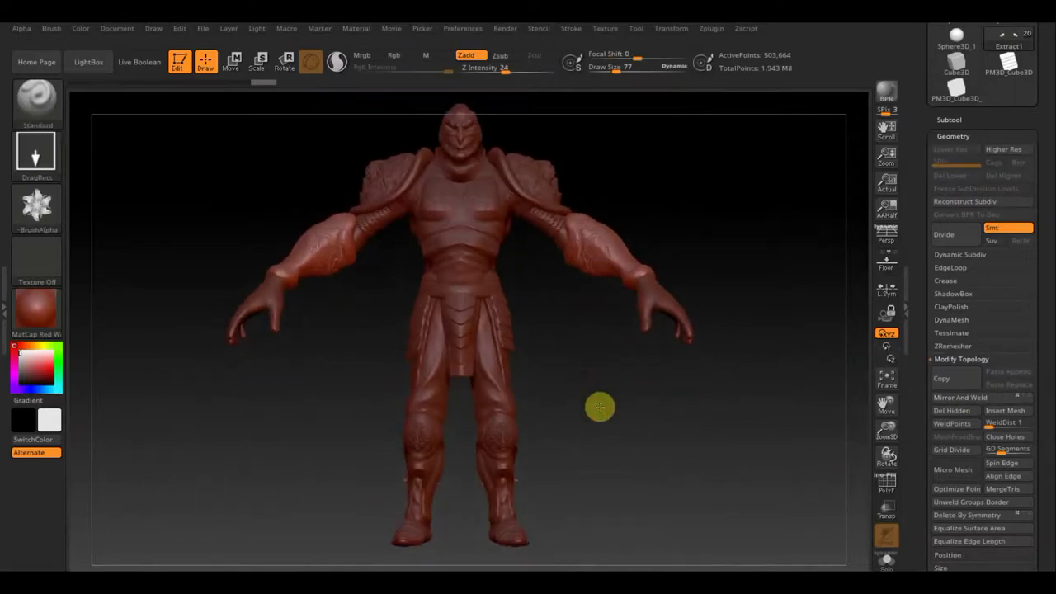
left_click_drag(600, 395, 614, 448, "alt")
left_click_drag(662, 420, 672, 408)
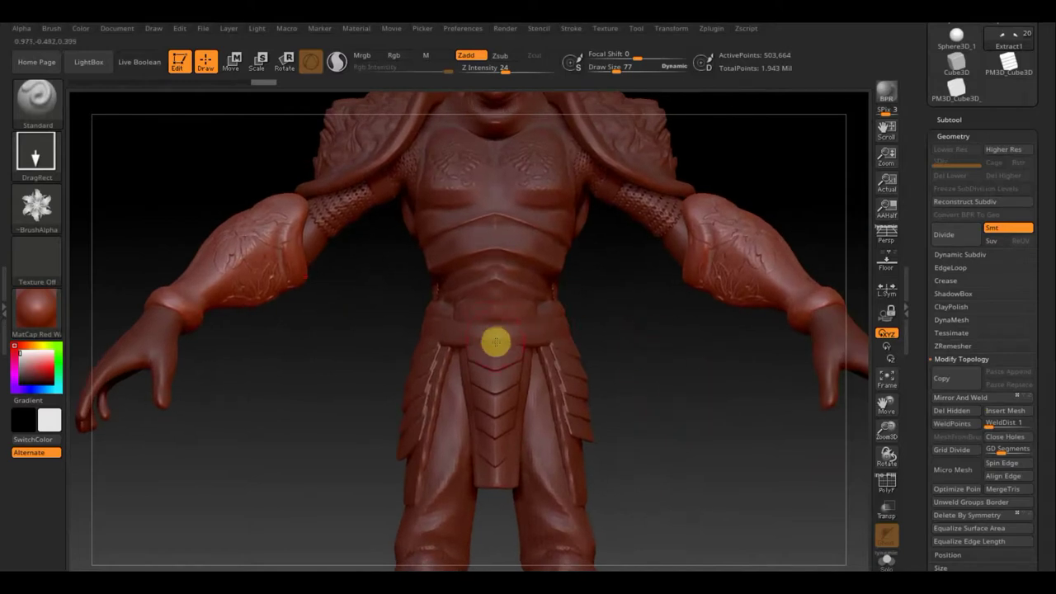
key("n")
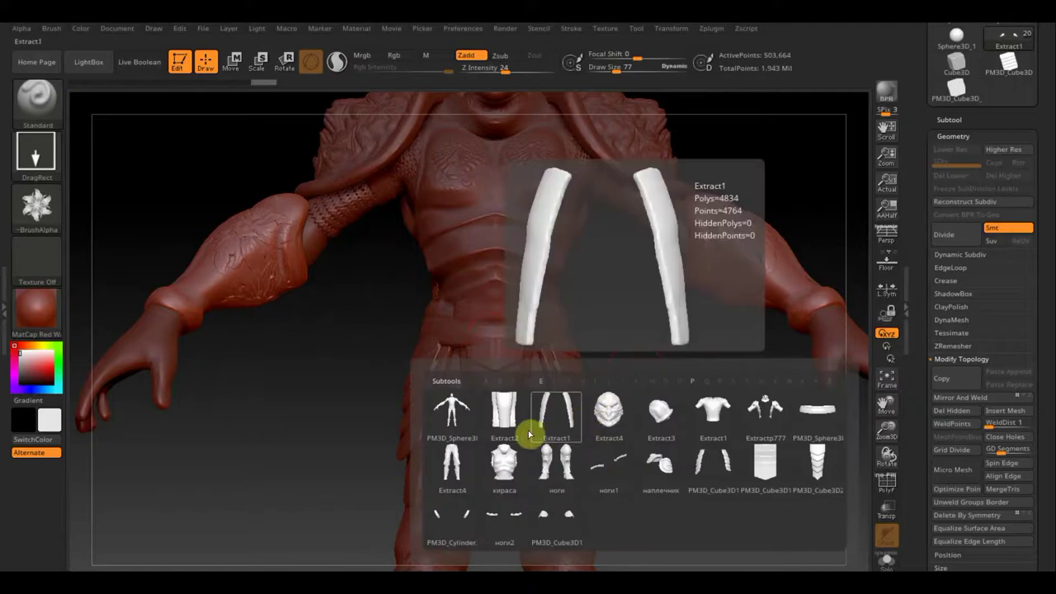
mouse_move(660, 469)
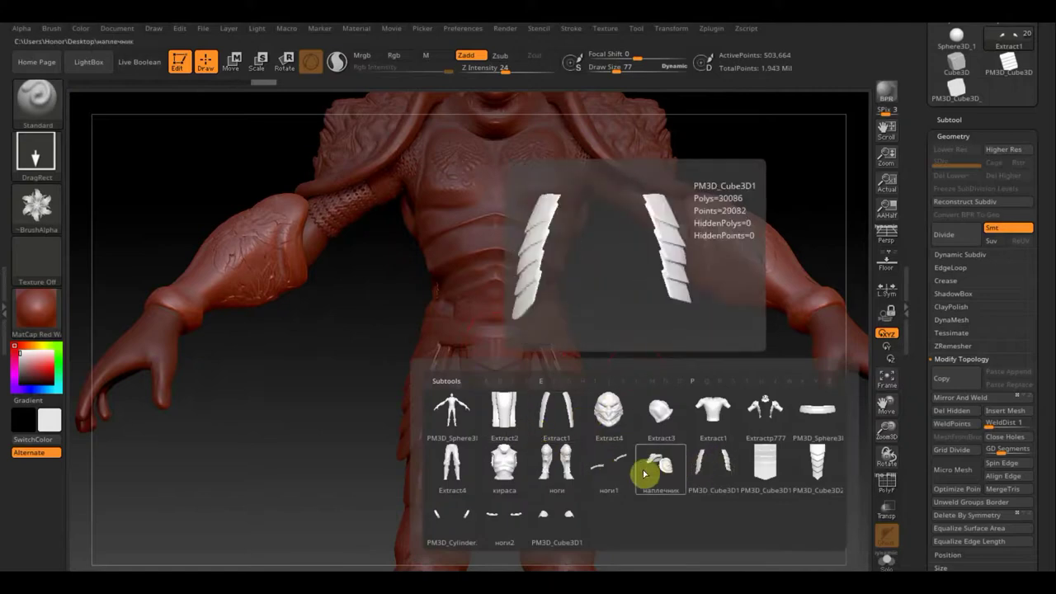
Step: Make PM3D_Sphere3D_2 the active subtool at 10,026 active points
left_click(807, 414)
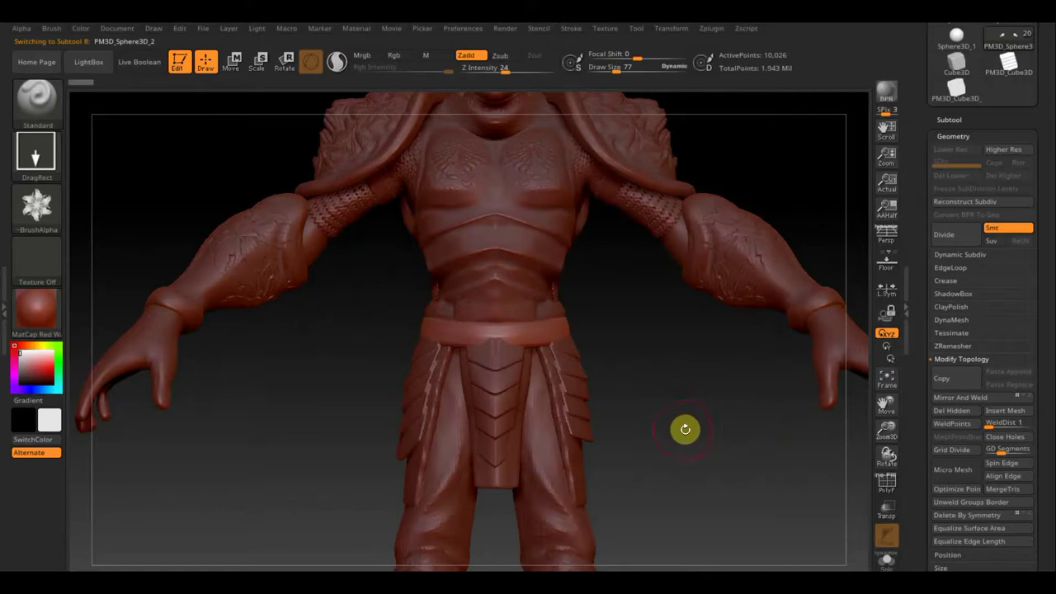
mouse_move(683, 413)
left_mouse_down()
mouse_move(697, 410)
mouse_move(696, 419)
left_mouse_up()
Step: Append a Cube3D mesh as a new subtool and select PM3D_Cube3D1_2
mouse_move(690, 423)
left_mouse_down()
mouse_move(674, 380)
mouse_move(583, 418)
mouse_move(633, 423)
mouse_move(609, 404)
mouse_move(618, 426)
left_mouse_up()
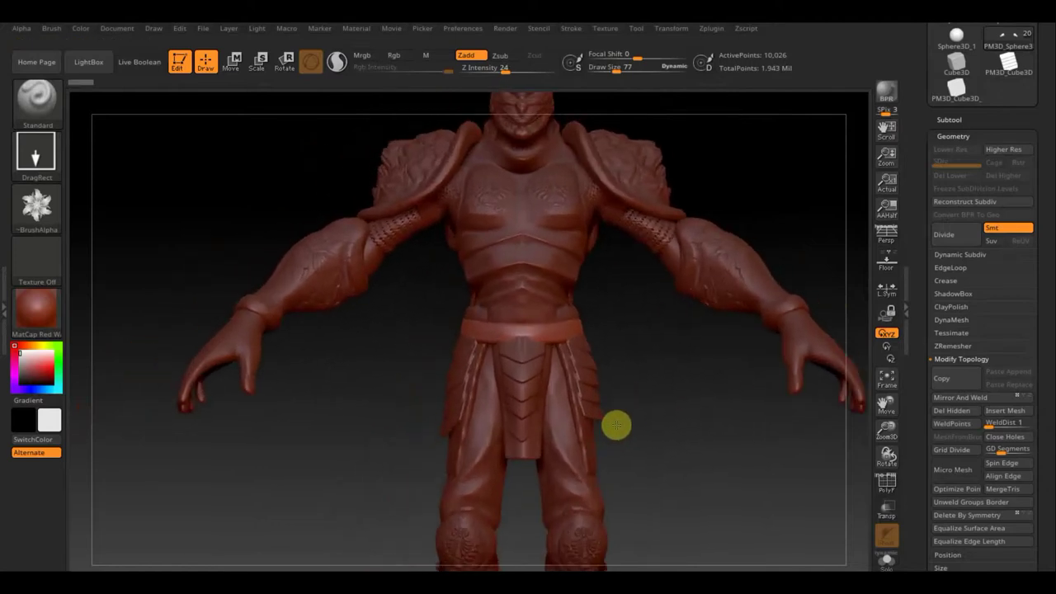
mouse_move(681, 407)
left_mouse_down()
mouse_move(648, 404)
mouse_move(658, 391)
left_mouse_up()
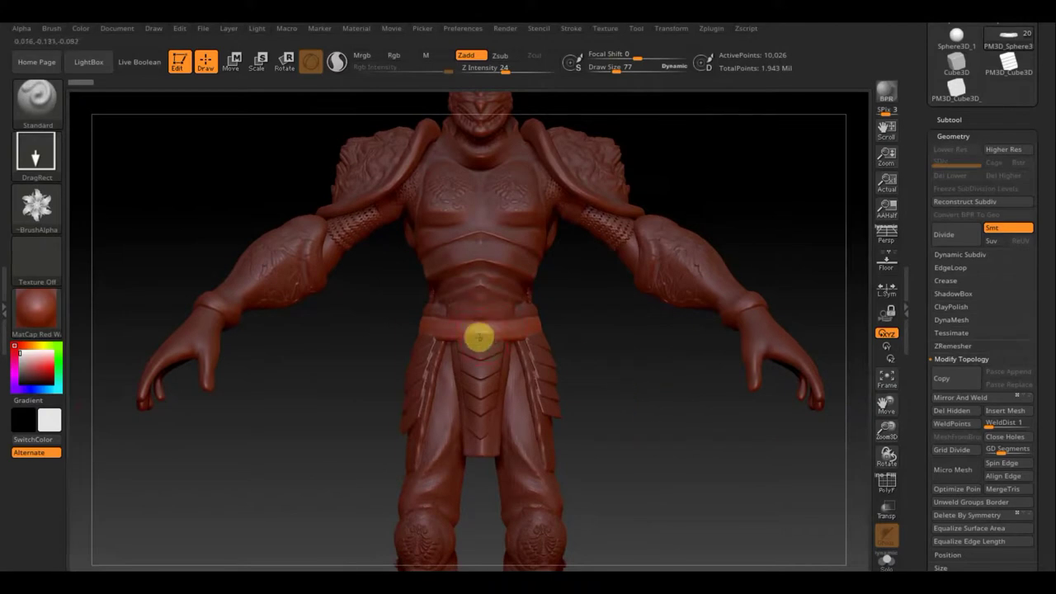
left_click(951, 118)
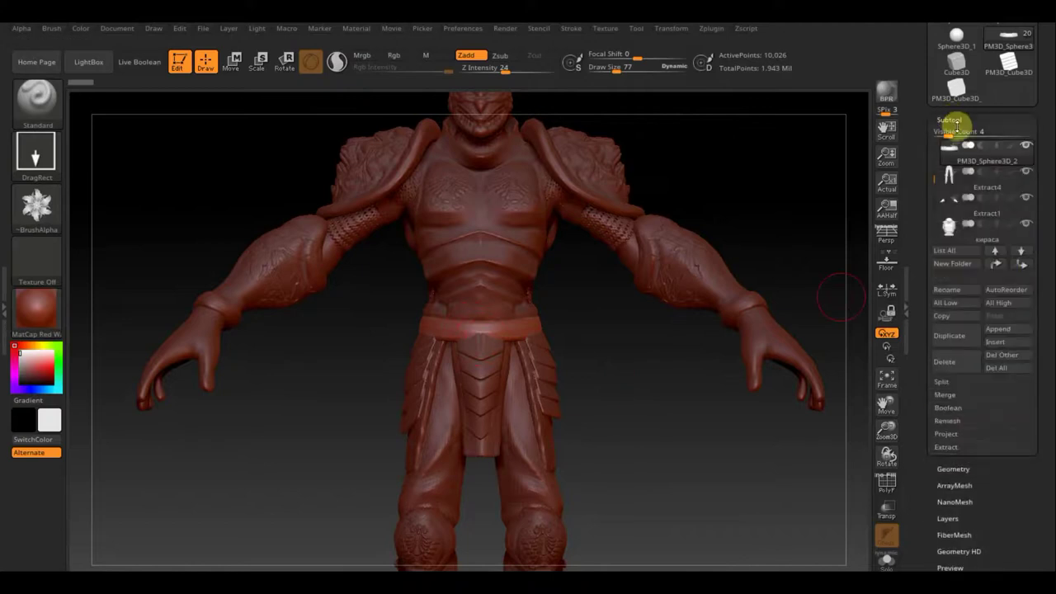
left_click(1012, 331)
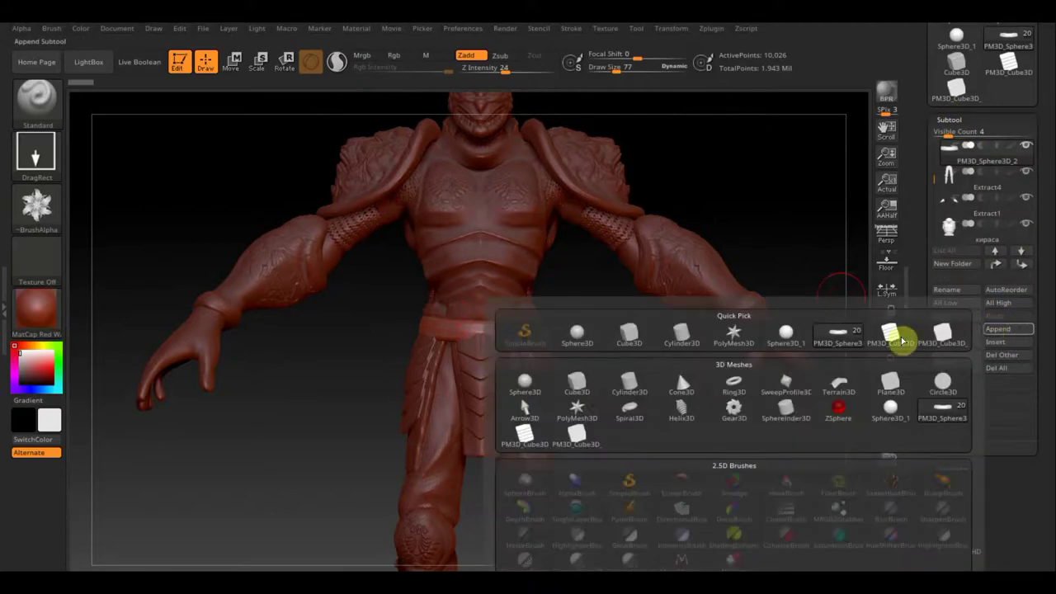
left_click(580, 386)
key("n")
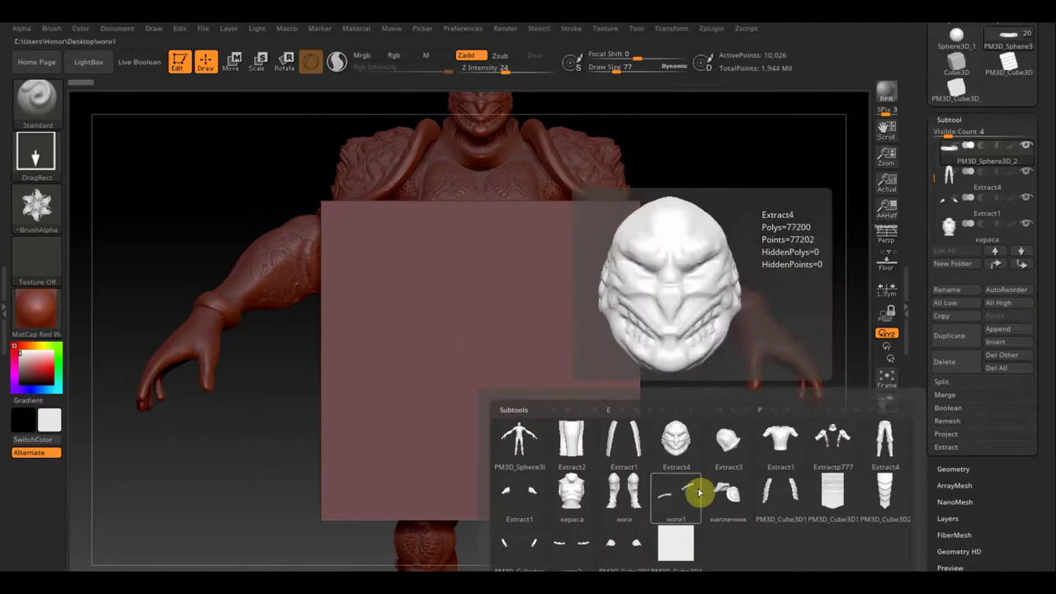
left_click(677, 547)
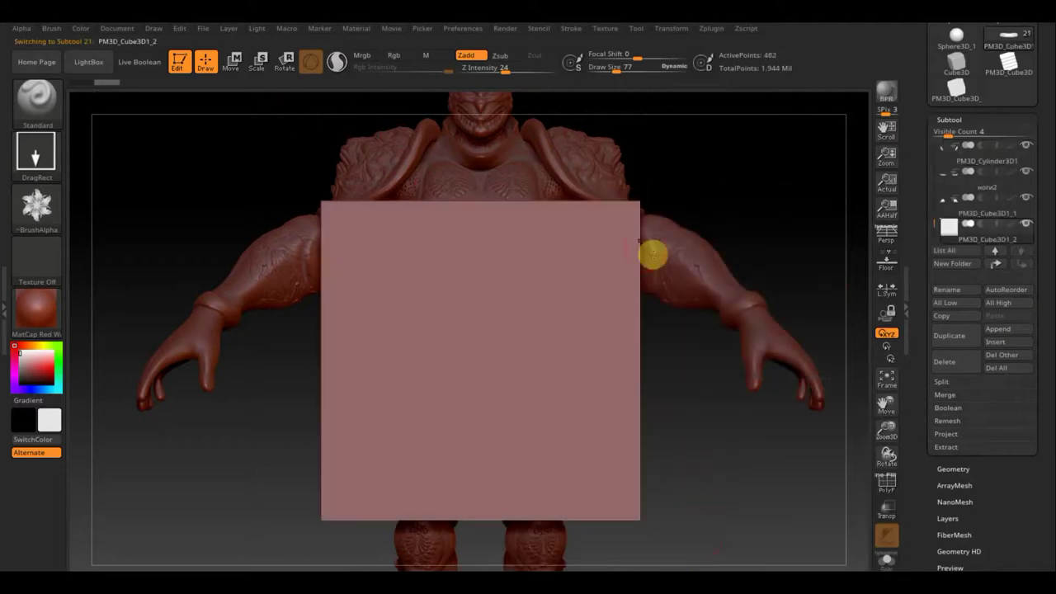
Step: Subdivide the cube once to round its edges and delete its lower subdivision levels
left_click(954, 468)
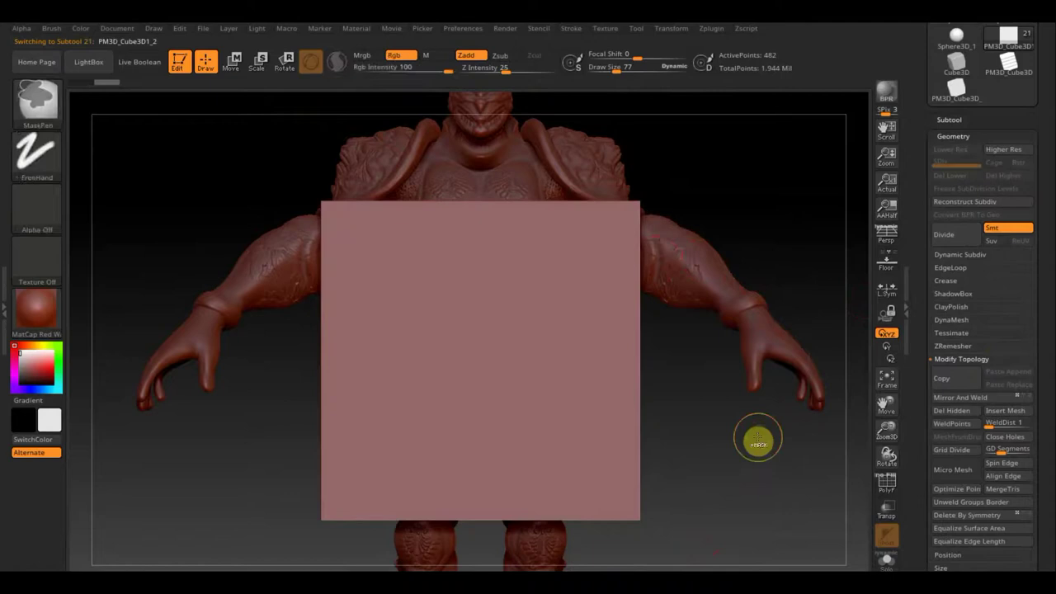
key("ctrl+d")
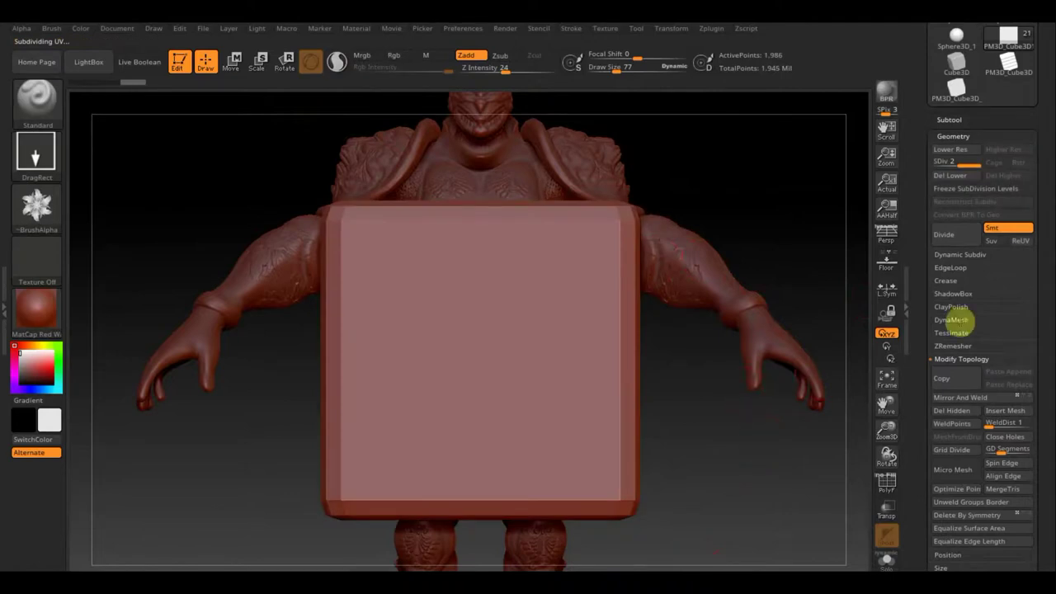
left_click(960, 181)
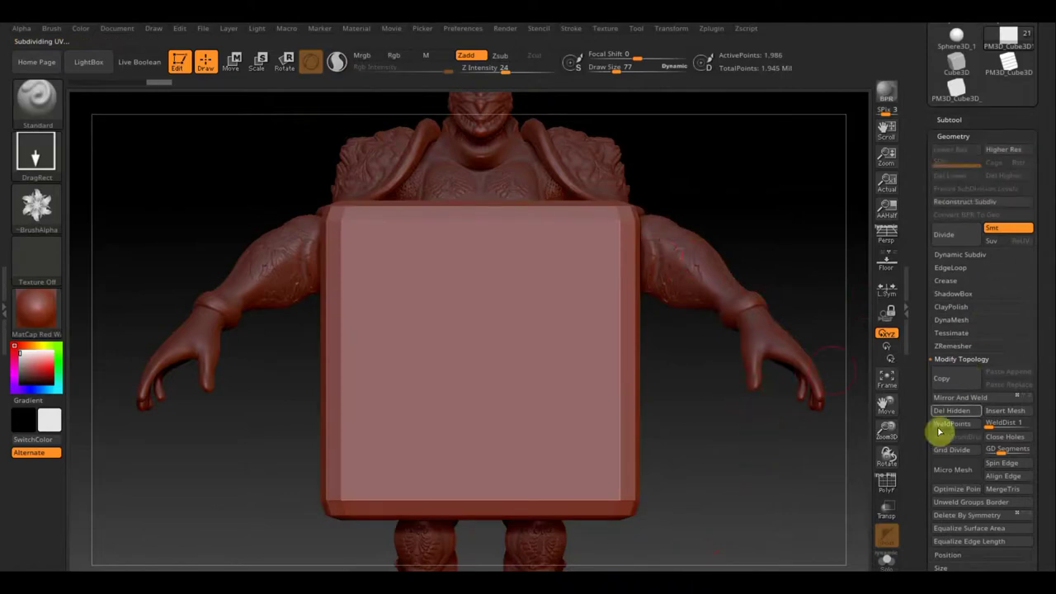
left_click(954, 321)
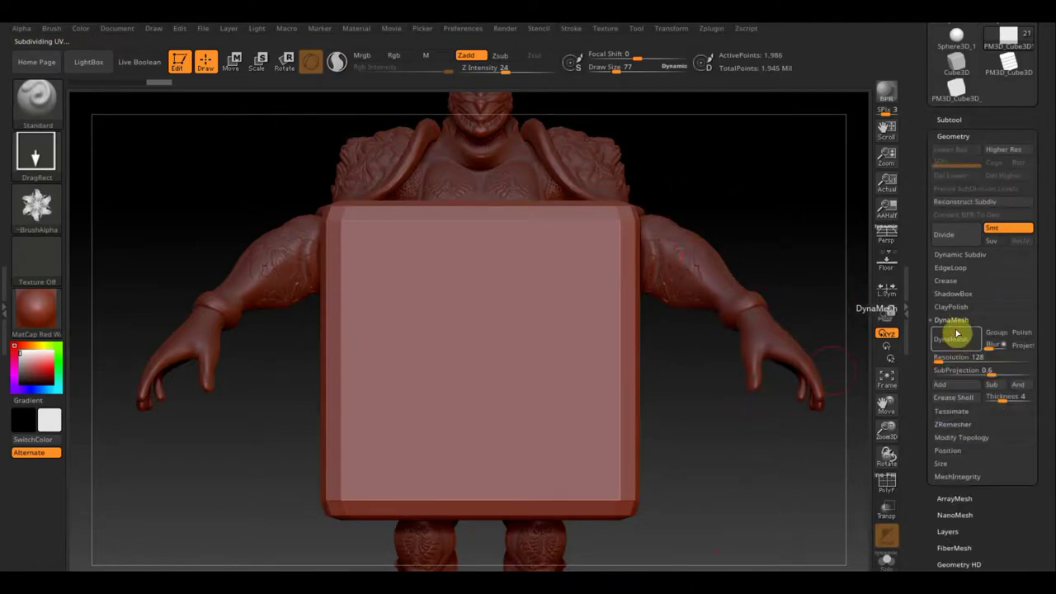
Step: DynaMesh the cube and flatten it with Transpose Move into a thin slab
left_click(952, 339)
mouse_move(752, 447)
left_mouse_down()
mouse_move(682, 451)
mouse_move(680, 441)
mouse_move(567, 406)
left_mouse_up()
left_click_drag(520, 364, 724, 372)
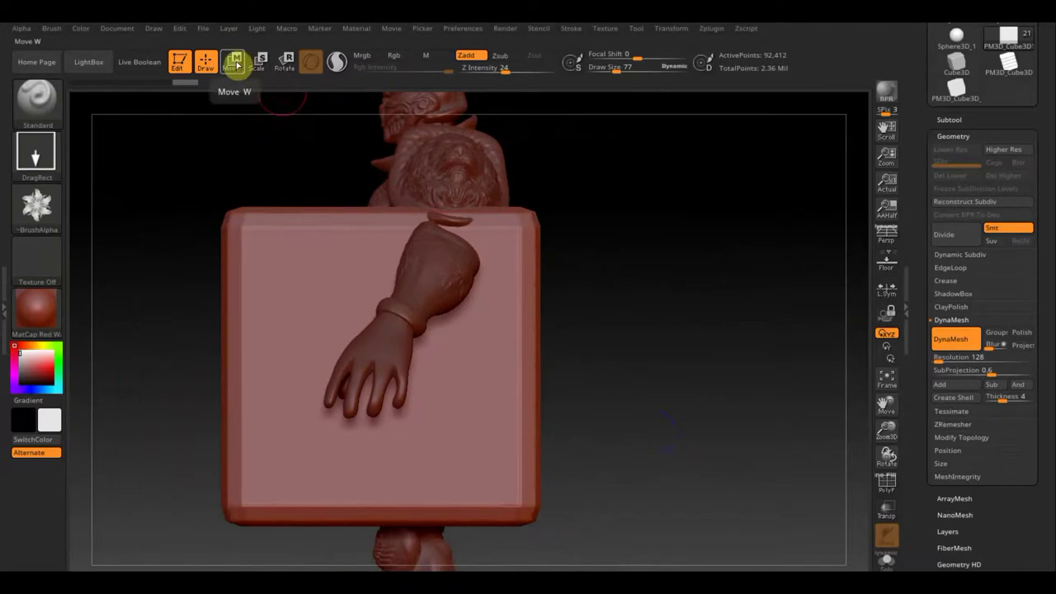
left_click(236, 65)
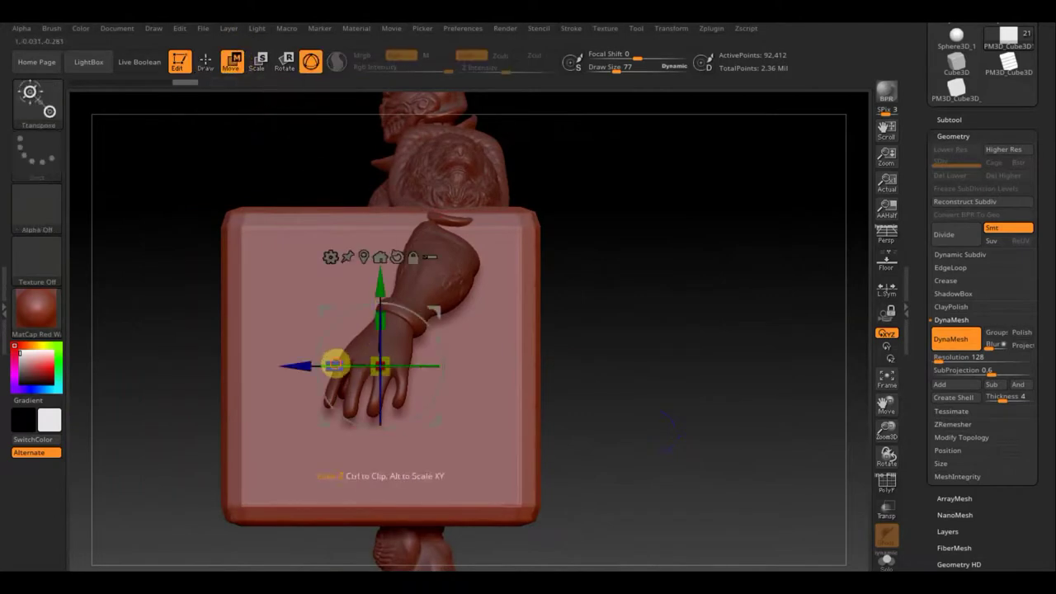
mouse_move(335, 364)
left_mouse_down()
mouse_move(519, 384)
mouse_move(651, 368)
left_mouse_up()
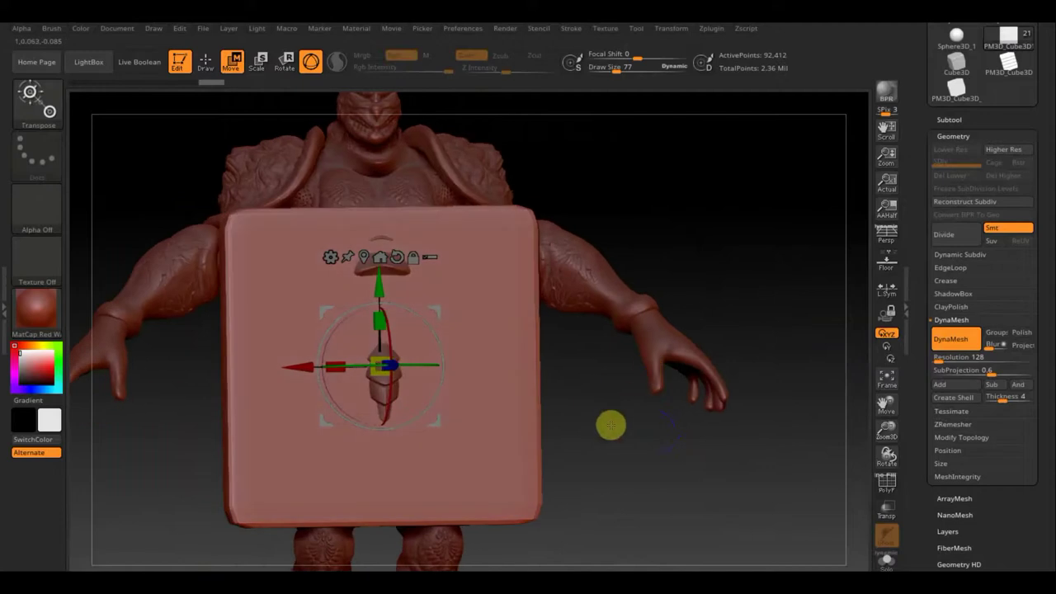
left_click_drag(603, 439, 594, 449, "shift")
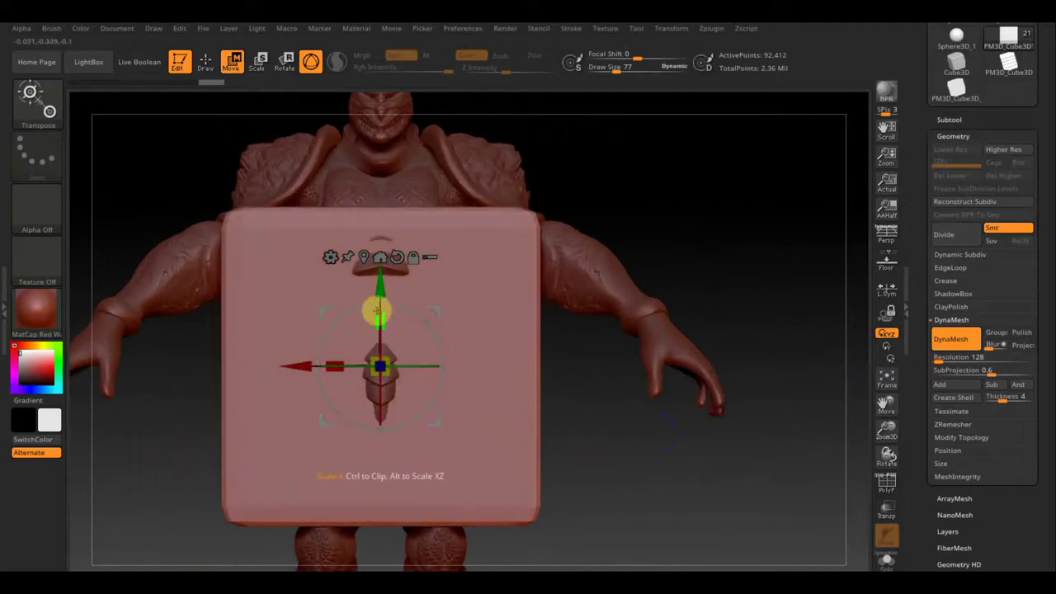
mouse_move(377, 302)
left_mouse_down()
mouse_move(381, 370)
mouse_move(295, 336)
left_mouse_up()
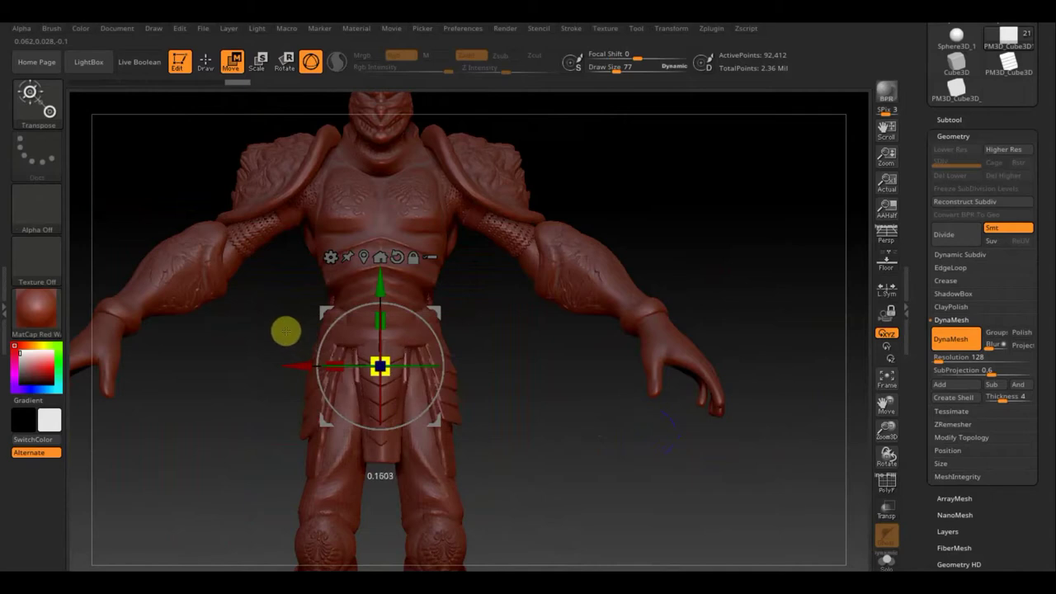
Step: Reposition the transform pivot on the buckle plate at the belt's centre front
left_click_drag(477, 358, 440, 371)
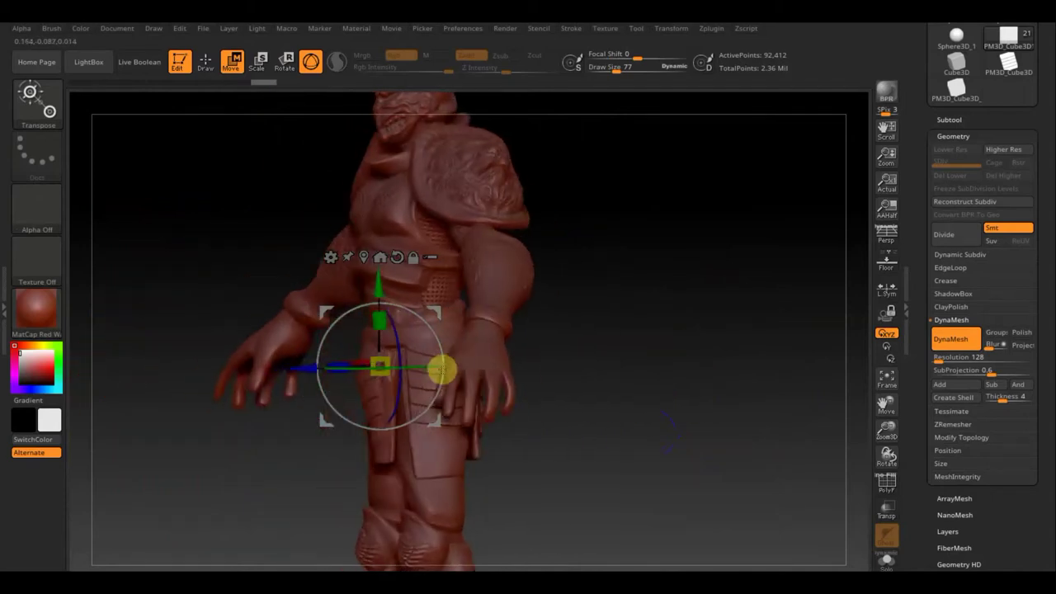
left_click_drag(378, 319, 378, 286, "alt")
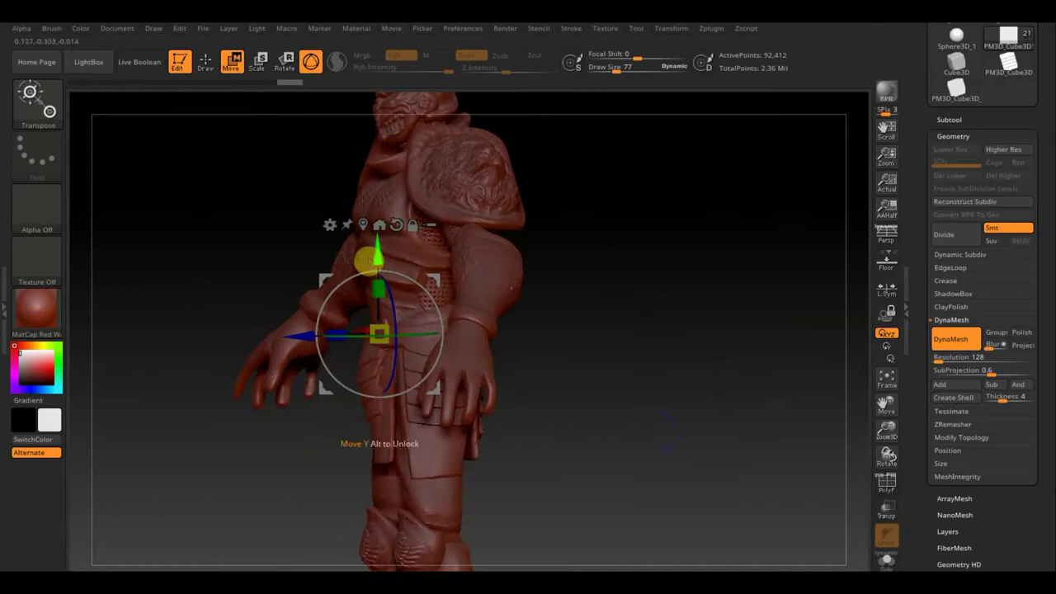
left_click_drag(302, 330, 285, 332, "alt")
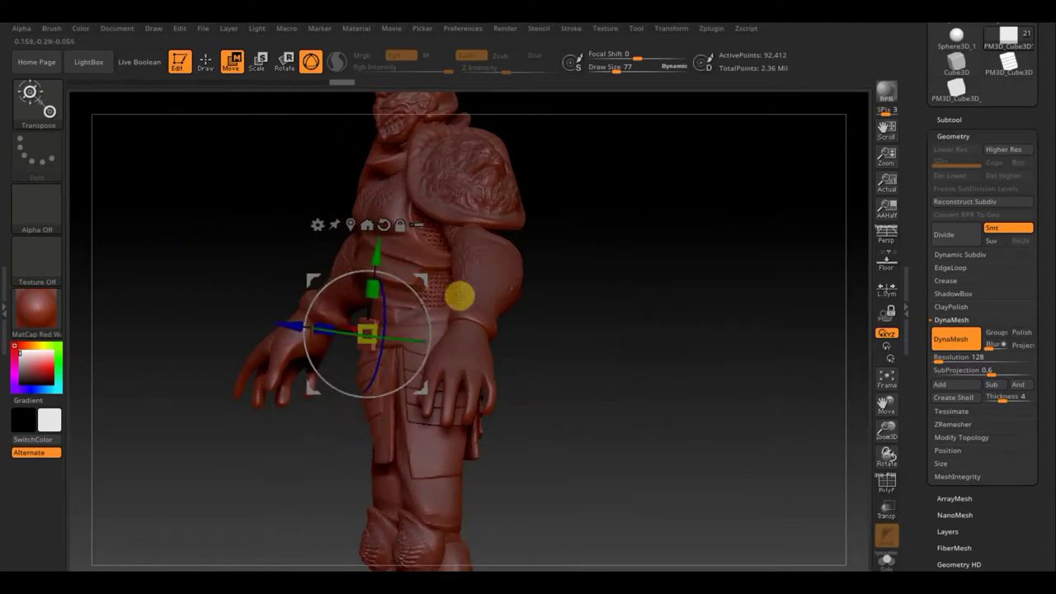
mouse_move(581, 318)
left_mouse_down()
mouse_move(658, 271)
mouse_move(523, 373)
mouse_move(572, 394)
mouse_move(550, 379)
mouse_move(583, 424)
mouse_move(597, 500)
mouse_move(611, 469)
mouse_move(437, 354)
mouse_move(446, 331)
mouse_move(459, 332)
mouse_move(448, 266)
mouse_move(546, 440)
mouse_move(588, 467)
left_mouse_up()
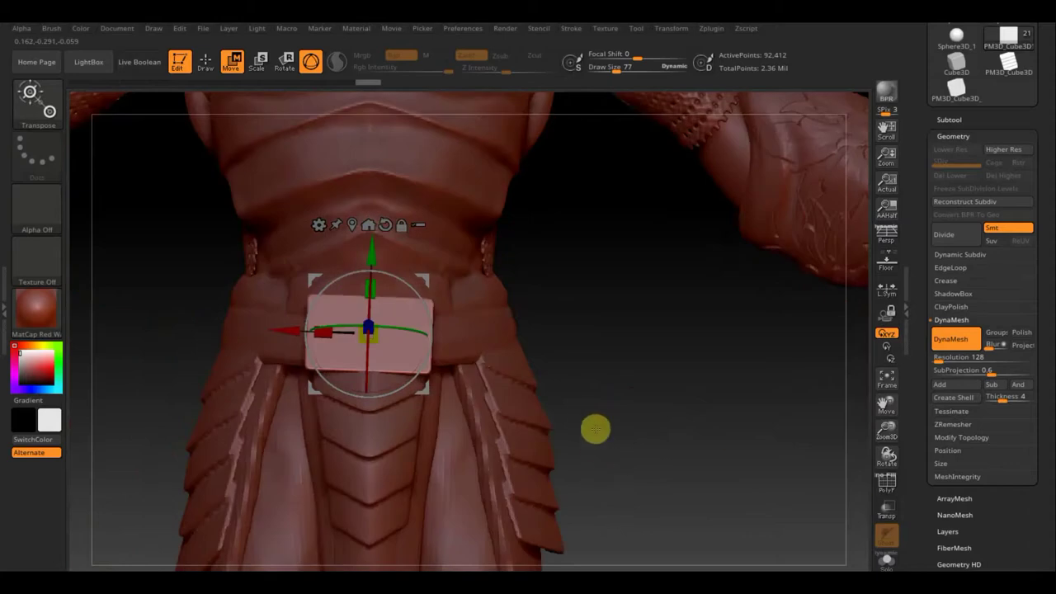
Step: Return to sculpting and select the Move Topological brush
left_click(205, 62)
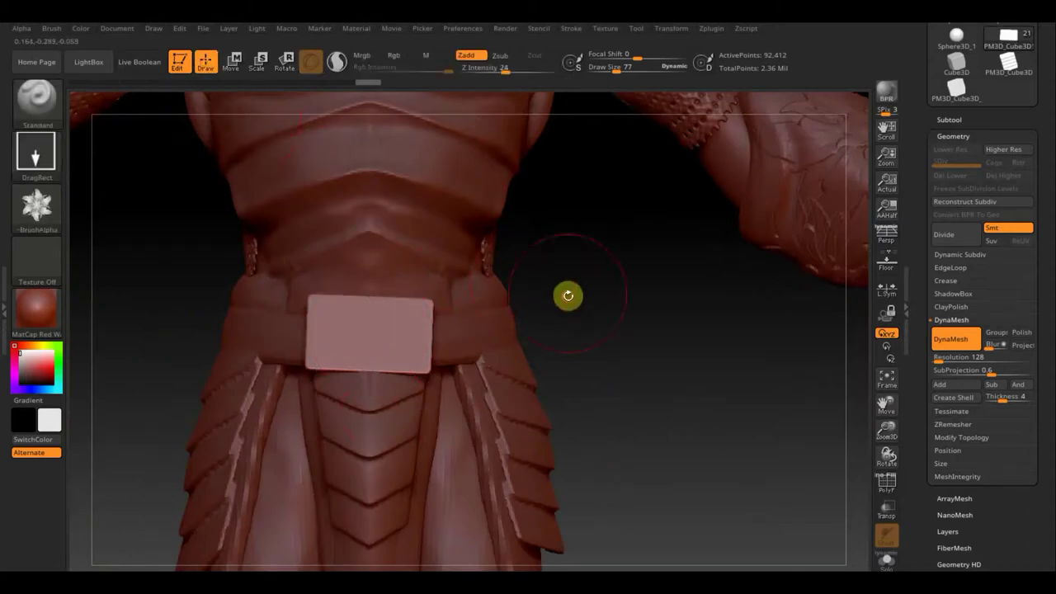
left_click_drag(566, 294, 409, 338)
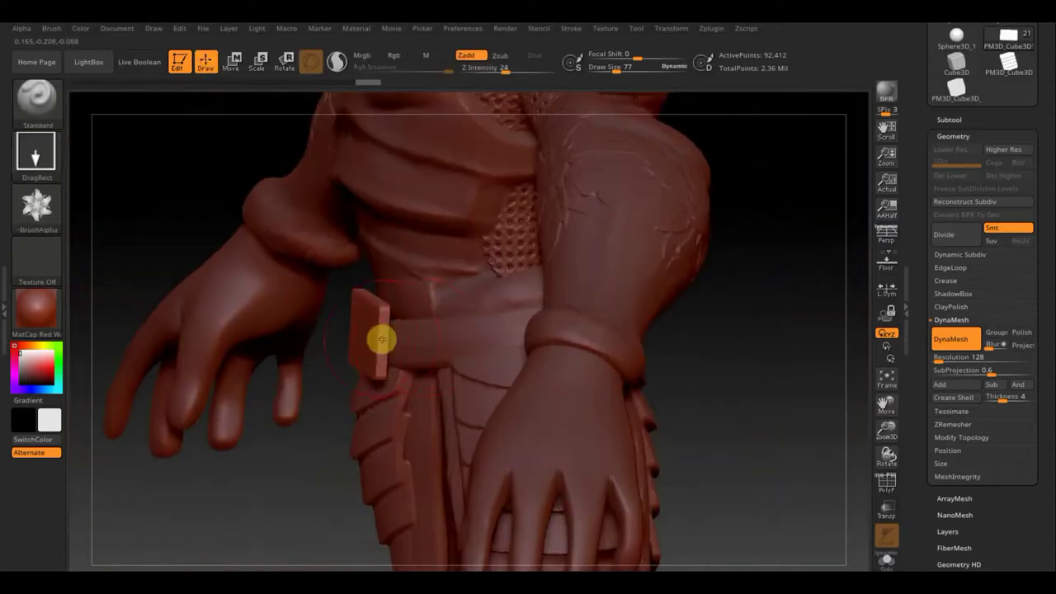
left_click(43, 114)
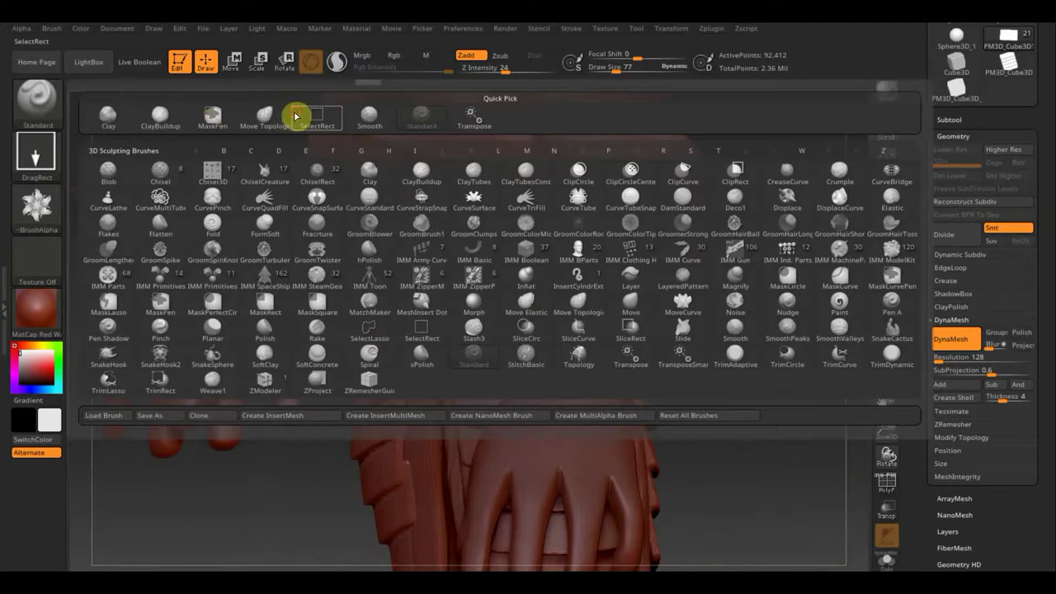
left_click(293, 114)
left_click(261, 142)
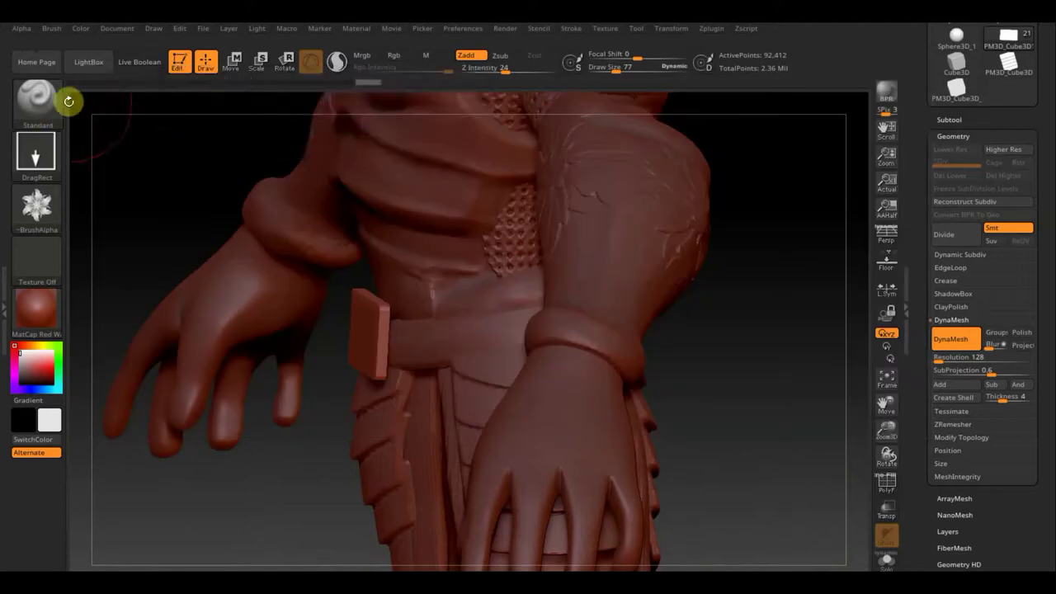
left_click(41, 101)
left_click(266, 115)
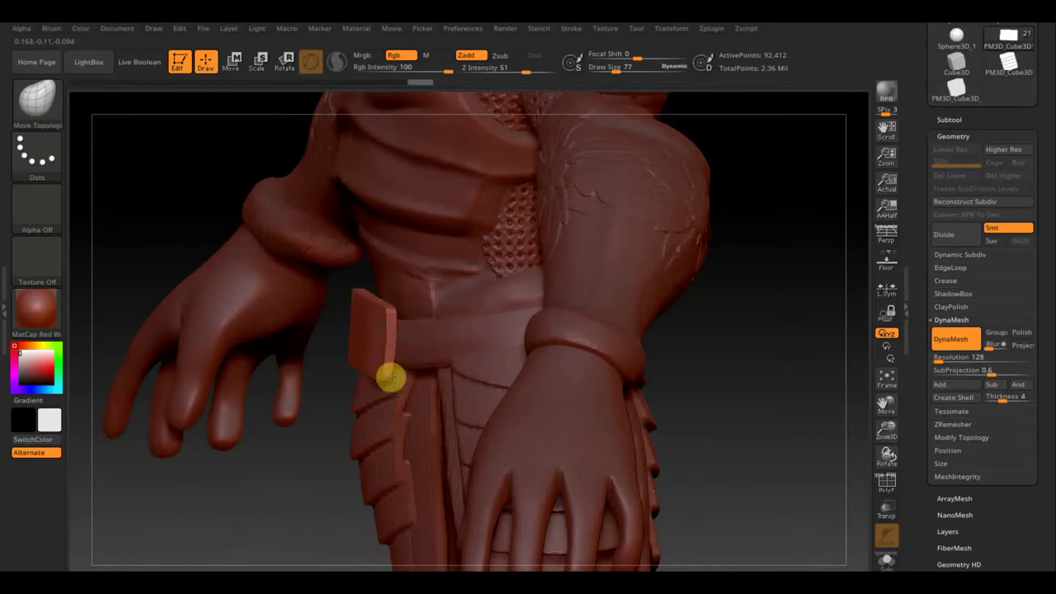
Step: Pull the buckle plate's side edge upward so it follows the belt
mouse_move(316, 377)
left_mouse_down()
mouse_move(391, 368)
mouse_move(432, 378)
mouse_move(393, 328)
left_mouse_up()
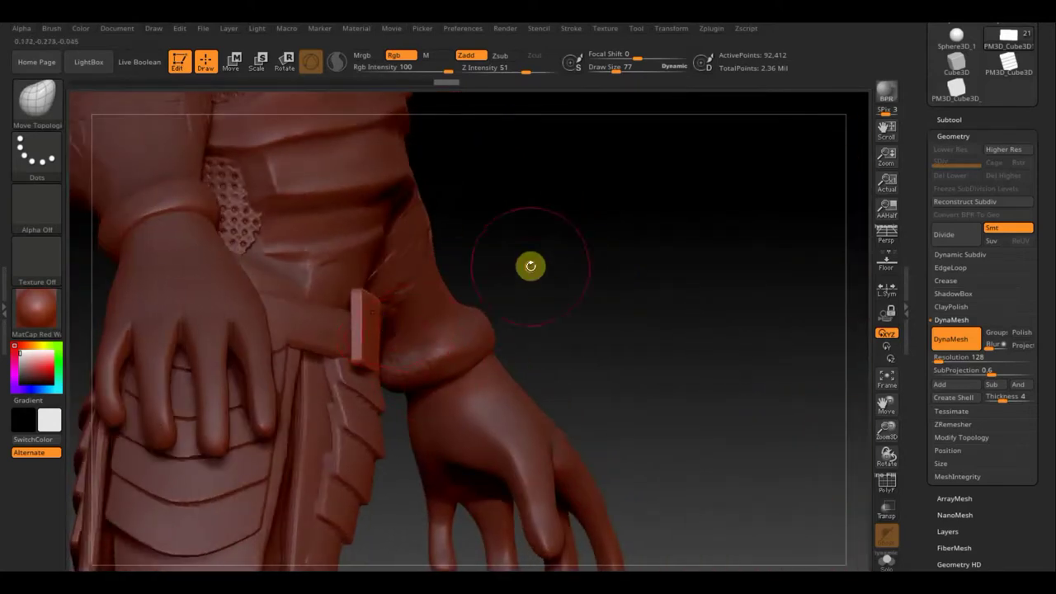
mouse_move(531, 266)
left_mouse_down()
mouse_move(539, 302)
mouse_move(394, 352)
left_mouse_up()
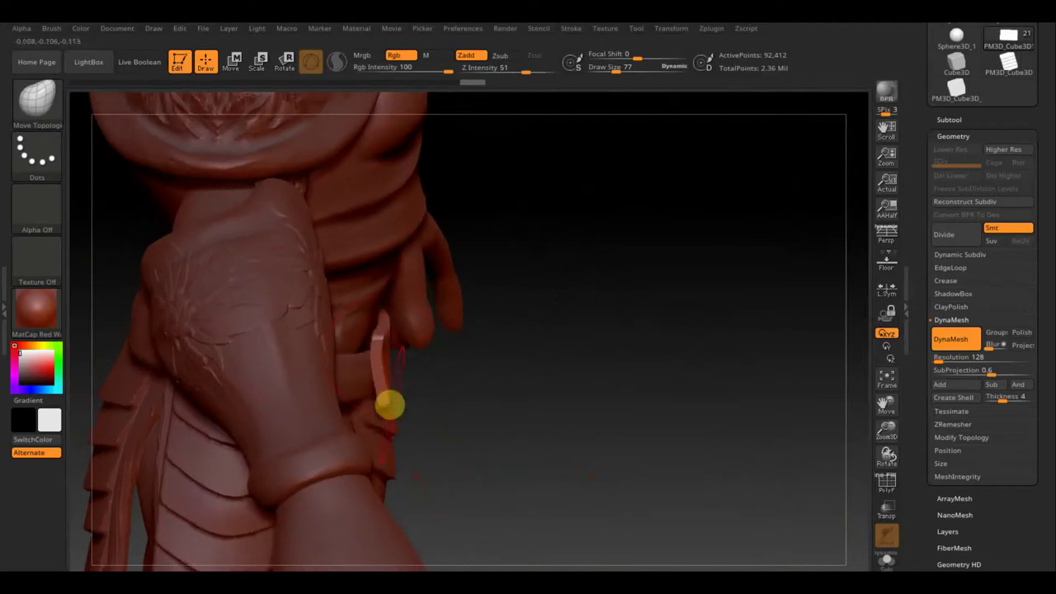
left_click_drag(356, 404, 371, 375)
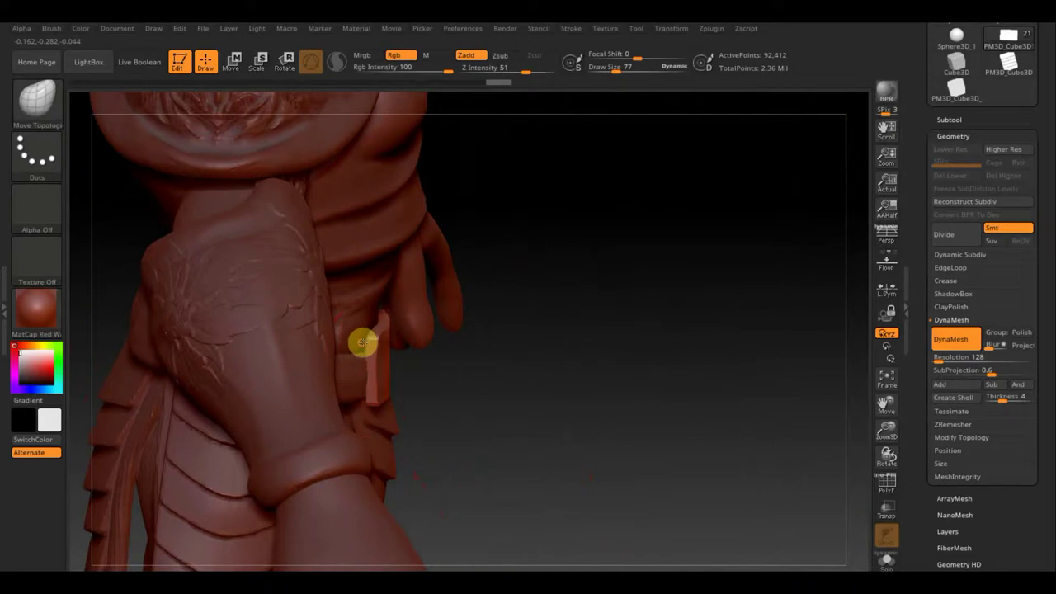
left_click_drag(537, 335, 488, 316)
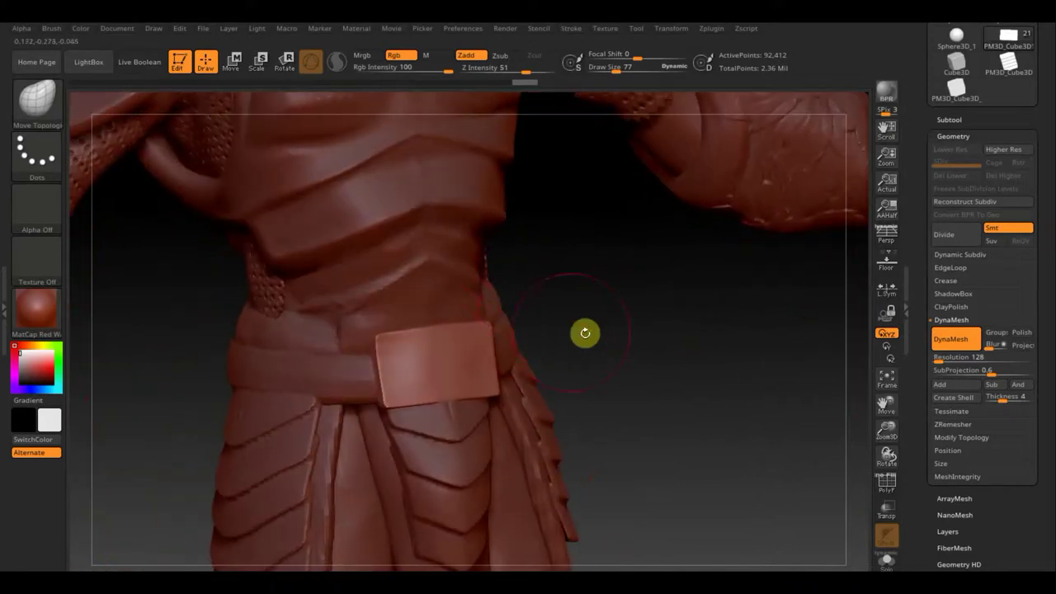
left_click_drag(608, 366, 474, 349)
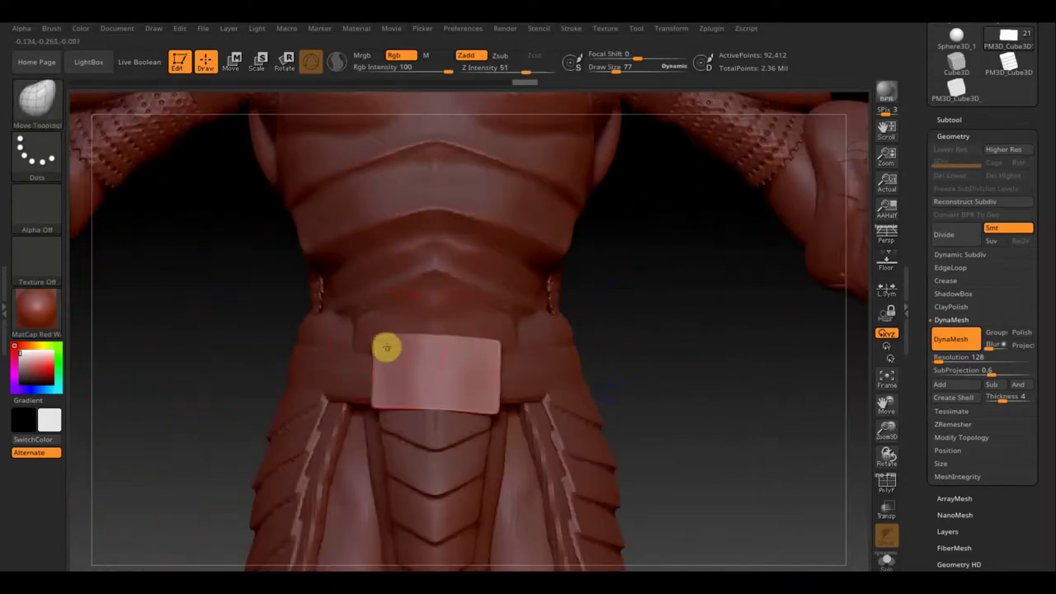
left_click_drag(410, 373, 457, 407)
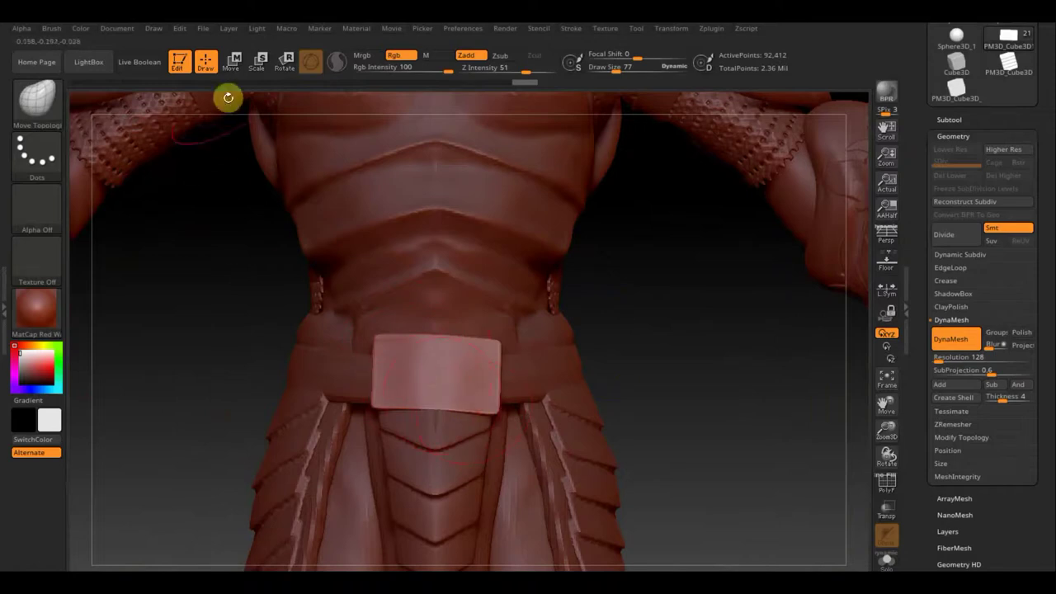
Step: Nudge the buckle plate into place in Move mode and apply Grid Divide
left_click(234, 62)
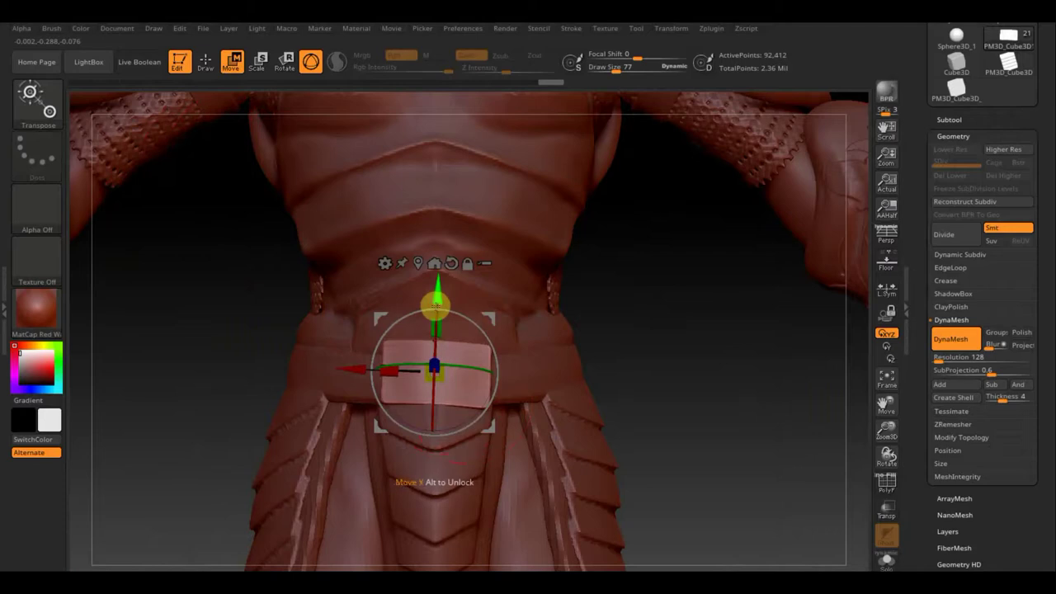
mouse_move(434, 302)
left_mouse_down()
mouse_move(460, 336)
mouse_move(484, 331)
left_mouse_up()
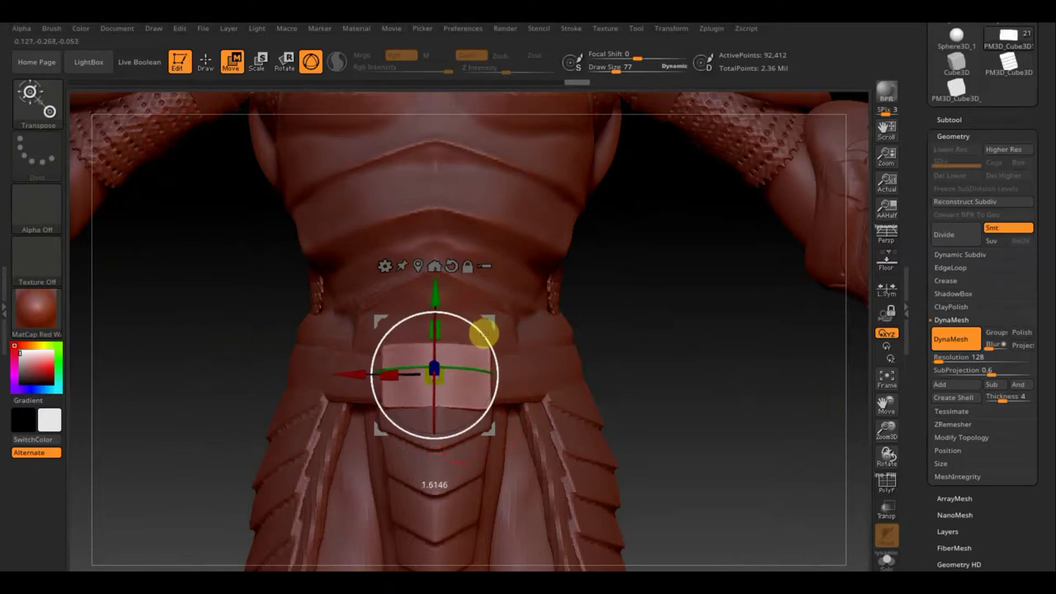
left_click(960, 438)
left_click(960, 400)
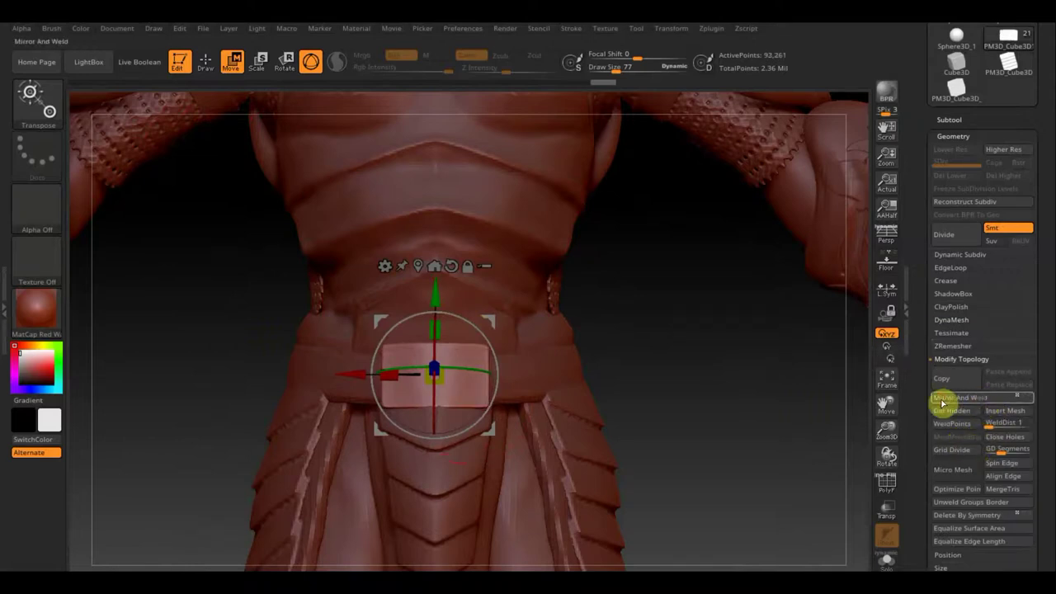
Step: Return to sculpting on a front view of the belt with the Standard brush
left_click(203, 65)
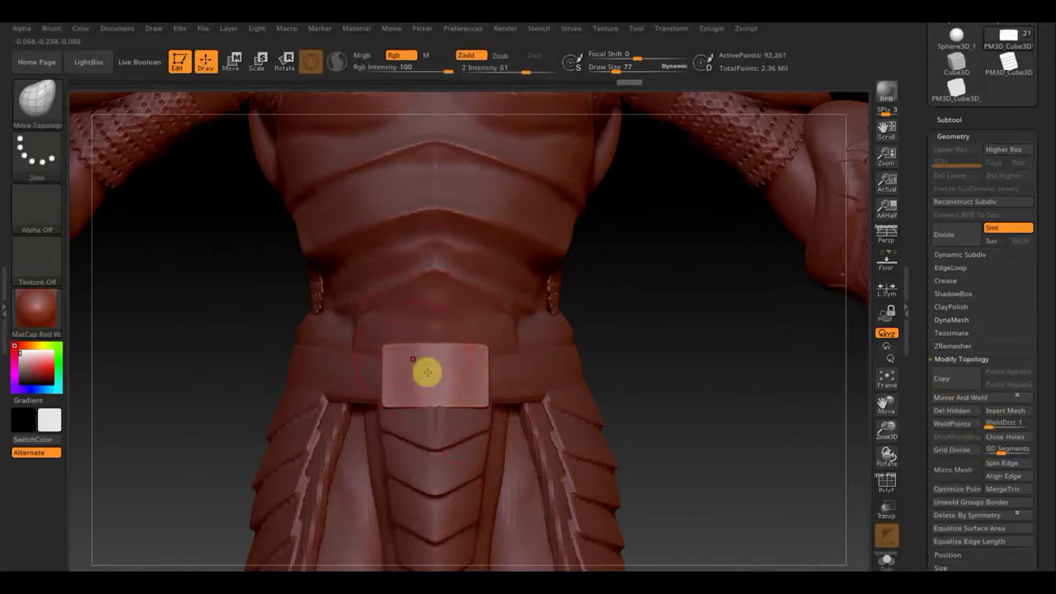
mouse_move(682, 401)
left_mouse_down()
mouse_move(639, 416)
mouse_move(658, 404)
left_mouse_up()
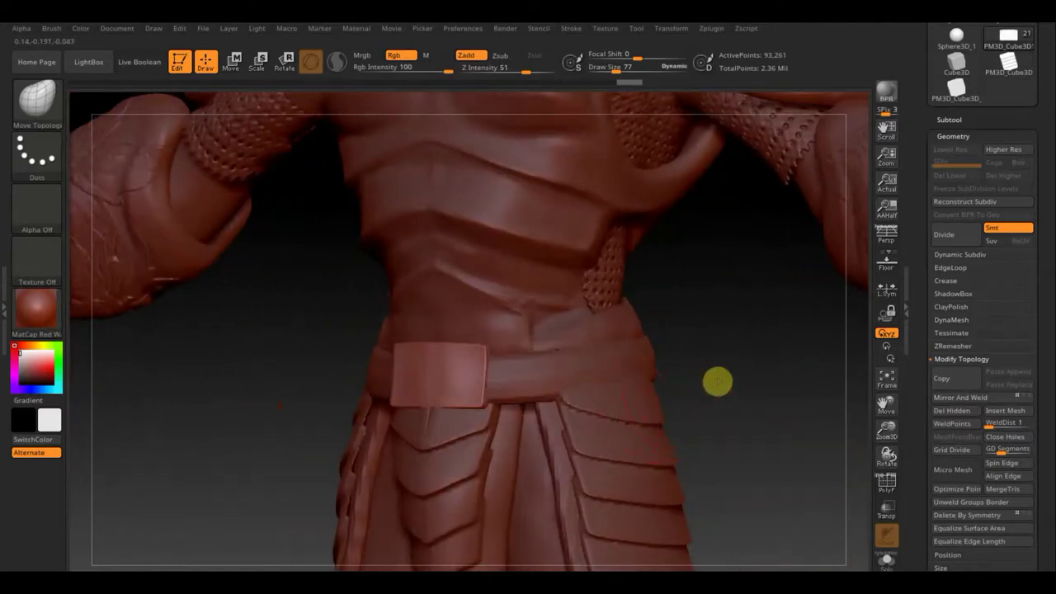
left_click_drag(717, 381, 589, 387)
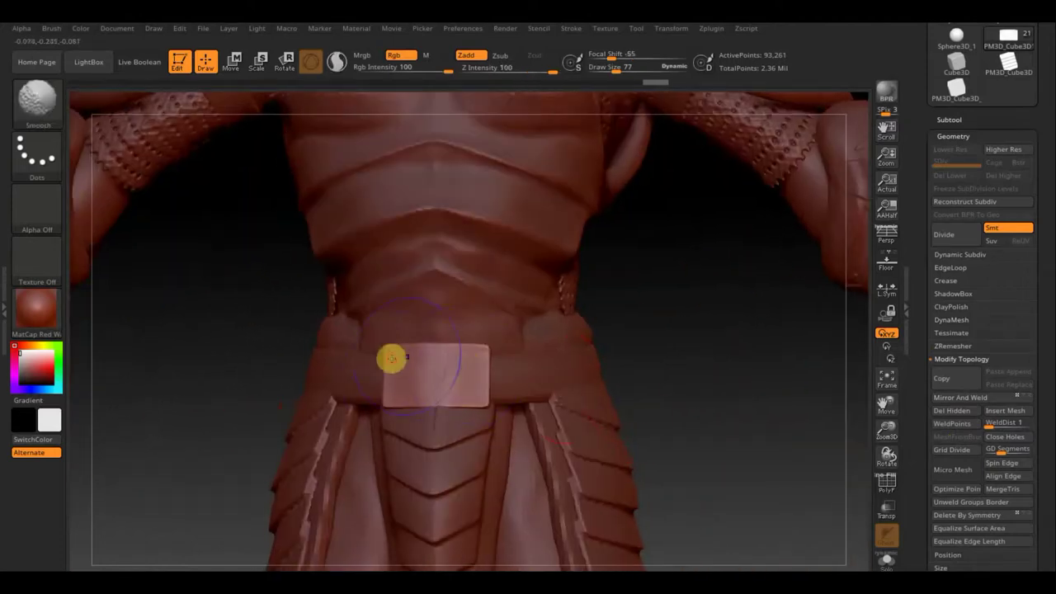
key("shift")
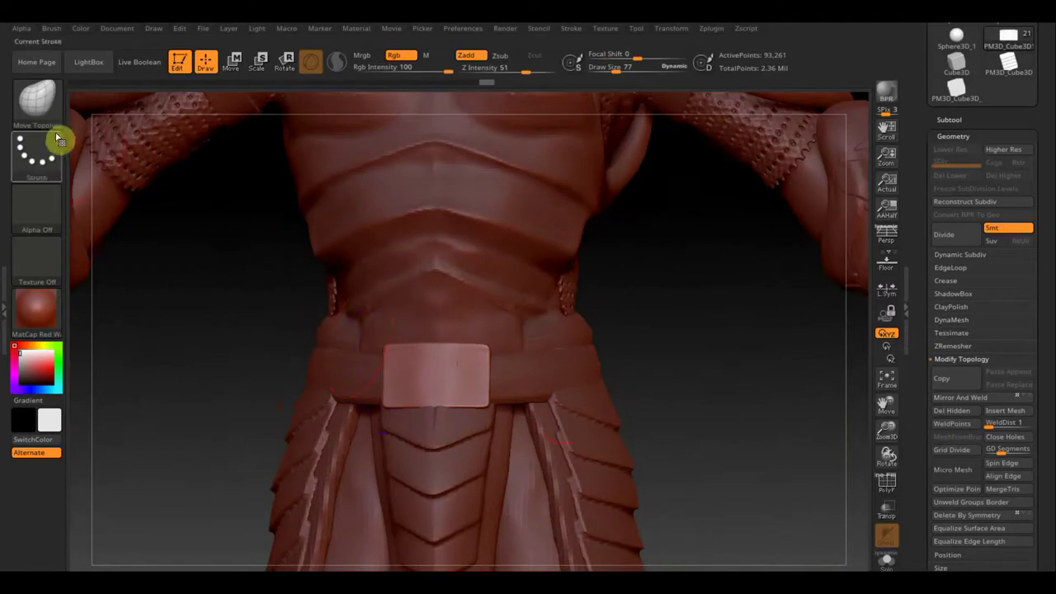
left_click(38, 100)
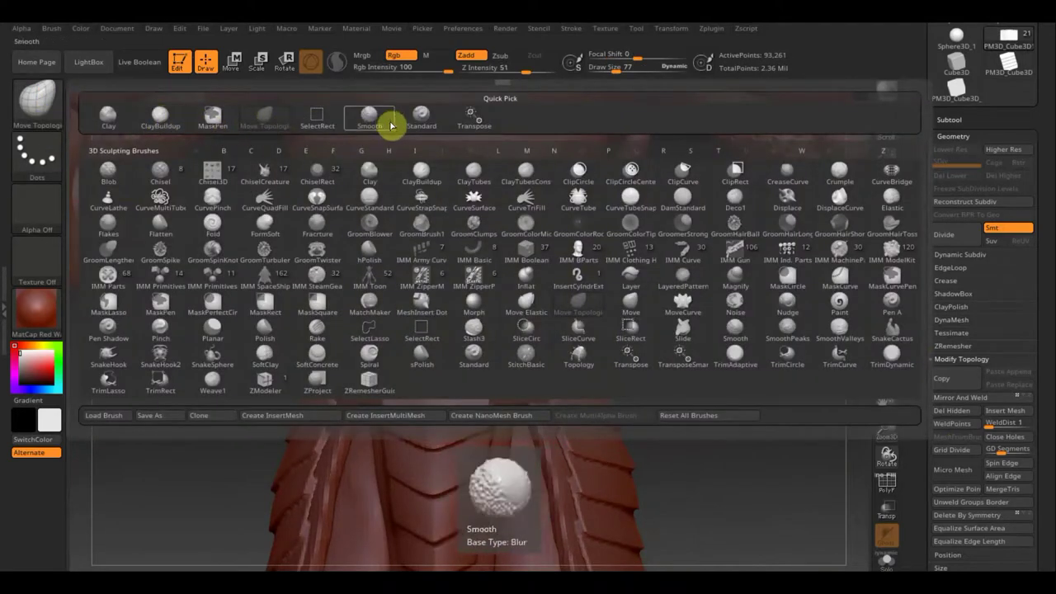
left_click(418, 118)
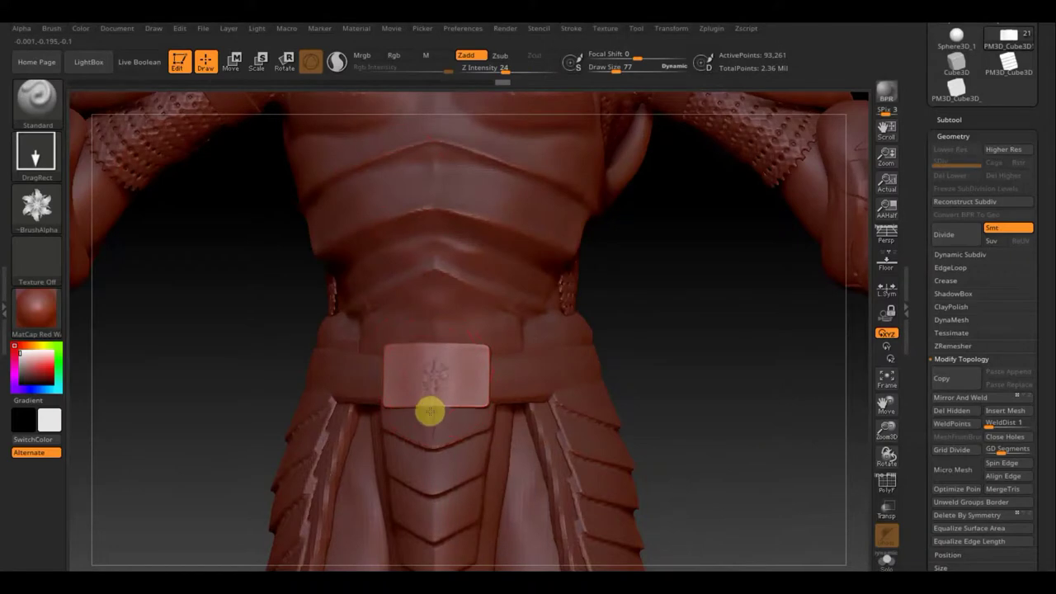
Step: Stamp the flower alpha onto the buckle centre and orbit around the torso
left_click_drag(430, 424, 428, 448)
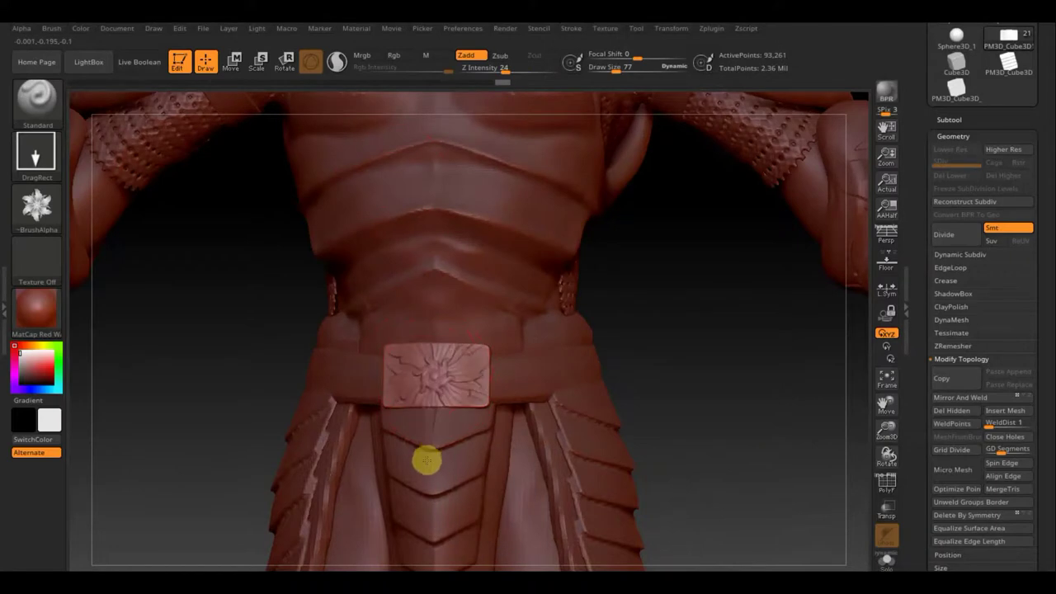
mouse_move(665, 393)
left_mouse_down()
mouse_move(753, 398)
mouse_move(686, 387)
mouse_move(622, 288)
mouse_move(602, 397)
mouse_move(578, 389)
mouse_move(566, 432)
mouse_move(567, 416)
mouse_move(537, 422)
mouse_move(698, 424)
mouse_move(566, 427)
mouse_move(556, 451)
mouse_move(556, 382)
mouse_move(556, 420)
mouse_move(560, 398)
mouse_move(588, 405)
left_mouse_up()
mouse_move(525, 377)
left_mouse_down()
mouse_move(547, 391)
mouse_move(528, 394)
mouse_move(461, 316)
left_mouse_up()
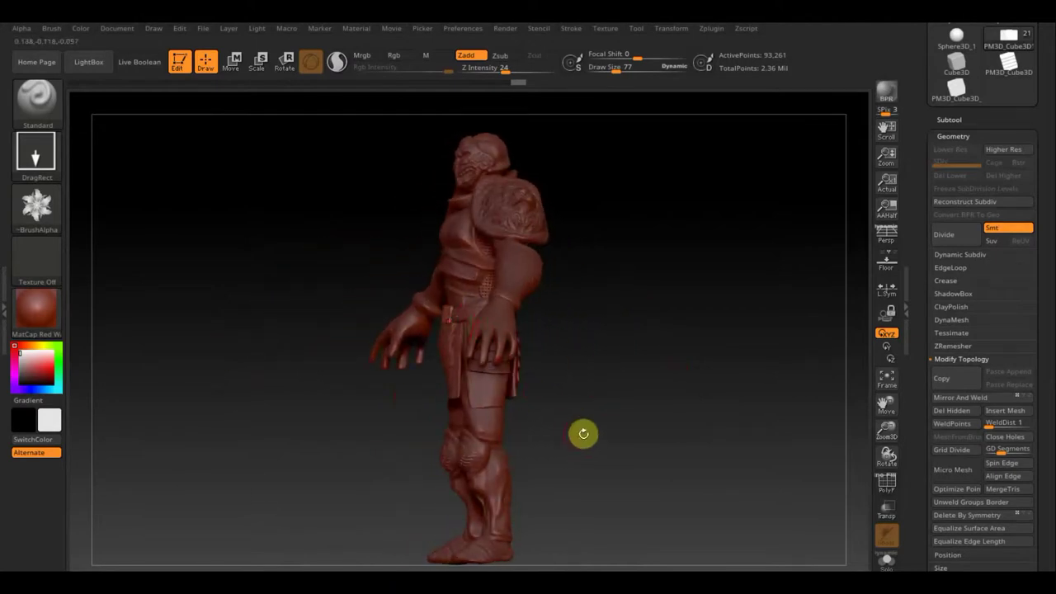
mouse_move(583, 433)
left_mouse_down()
mouse_move(559, 434)
mouse_move(580, 434)
left_mouse_up()
key("n")
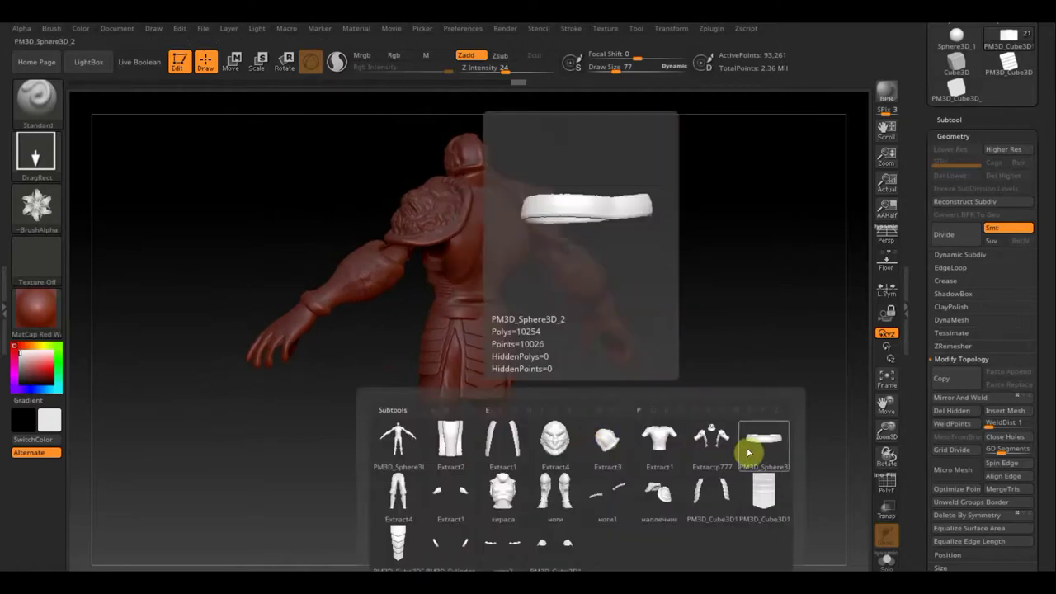
left_click(748, 452)
left_click(33, 95)
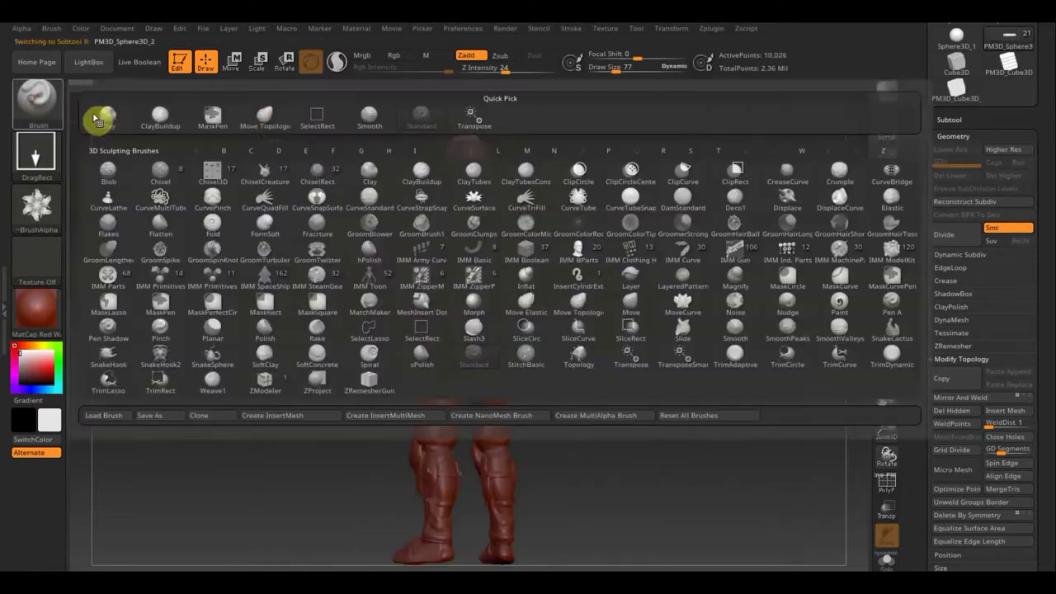
left_click(261, 123)
left_click_drag(609, 175, 608, 148)
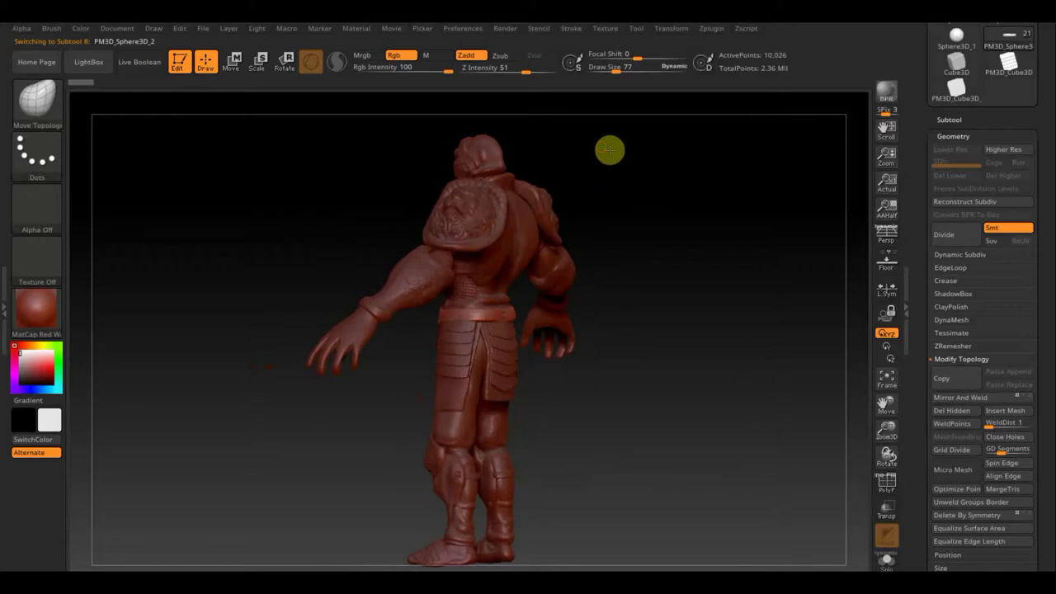
left_click_drag(632, 76, 634, 76)
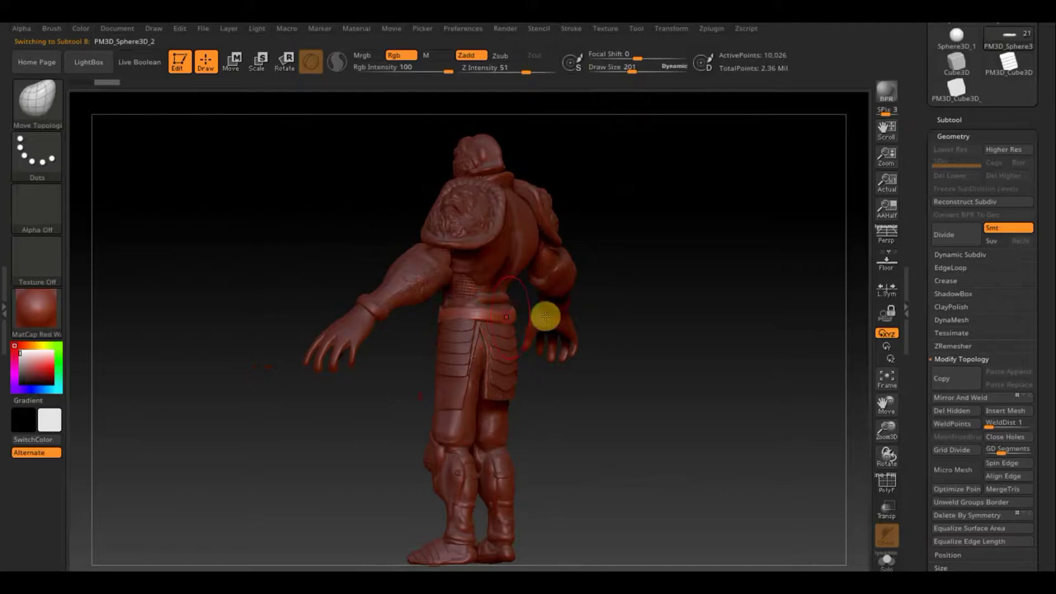
left_click_drag(693, 316, 664, 317, "shift")
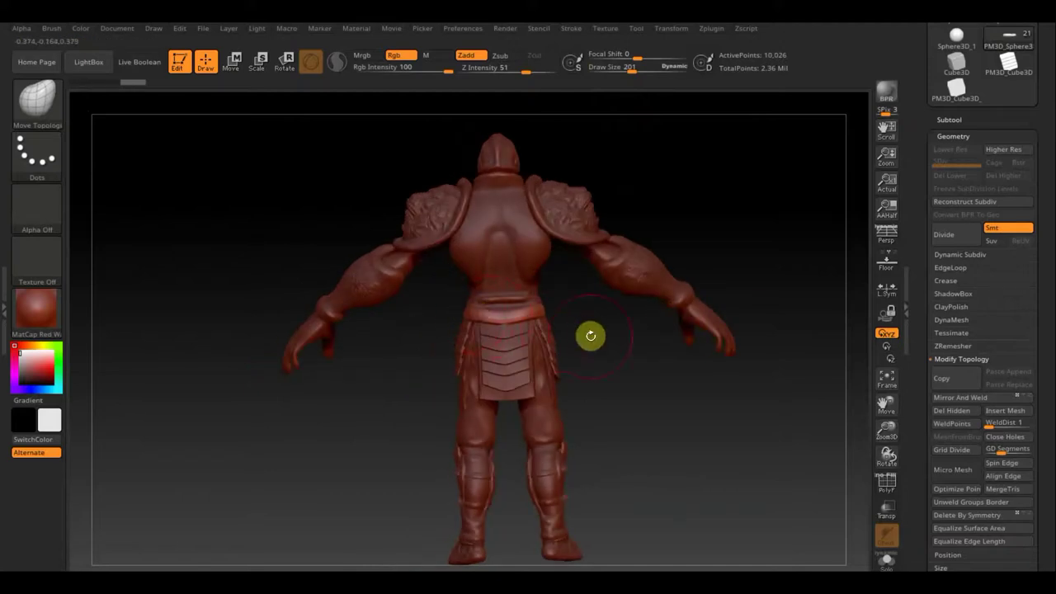
mouse_move(583, 343)
left_mouse_down()
mouse_move(482, 354)
mouse_move(442, 329)
left_mouse_up()
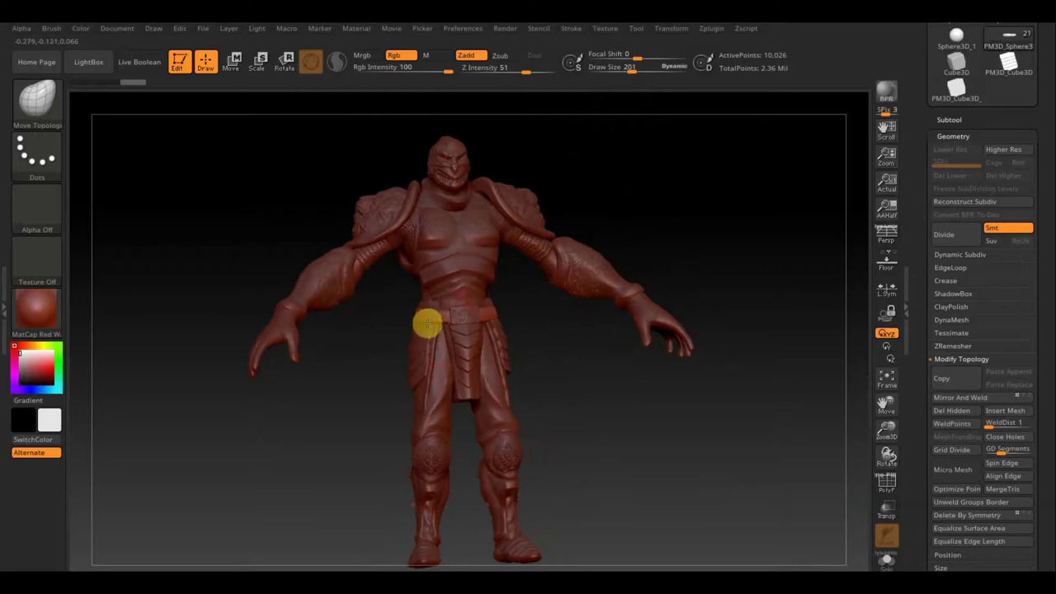
mouse_move(559, 302)
left_mouse_down()
mouse_move(570, 372)
mouse_move(556, 423)
mouse_move(537, 420)
mouse_move(547, 427)
mouse_move(551, 325)
mouse_move(569, 359)
left_mouse_up()
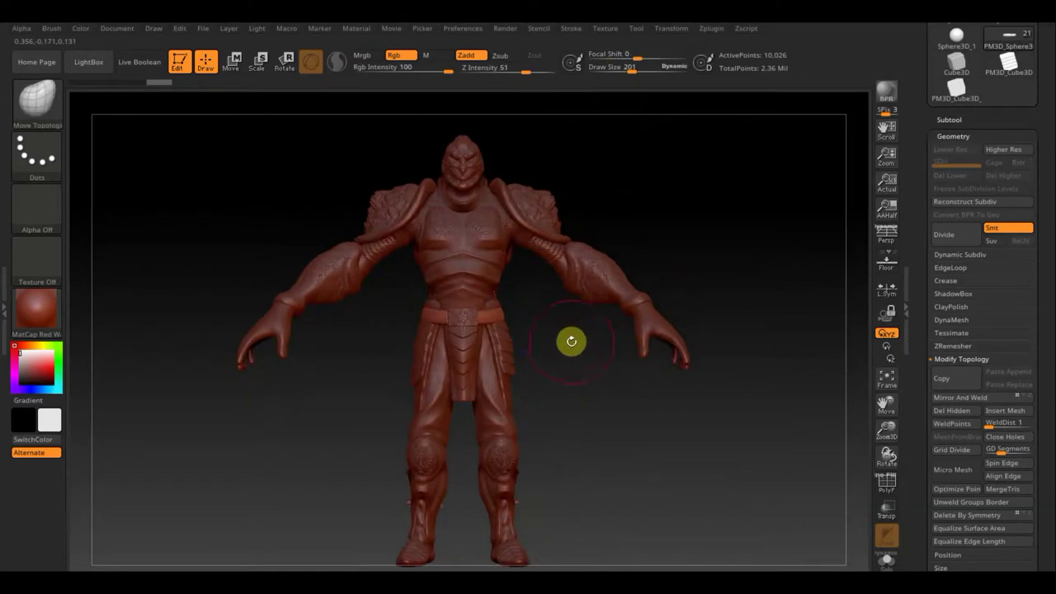
mouse_move(592, 403)
left_mouse_down()
mouse_move(586, 371)
mouse_move(596, 424)
mouse_move(589, 415)
mouse_move(606, 403)
mouse_move(643, 309)
mouse_move(686, 476)
mouse_move(671, 410)
left_mouse_up()
Step: Cut the draw size from 201 to 114 and make Extractp777 the active subtool
mouse_move(662, 216)
left_mouse_down()
mouse_move(684, 189)
mouse_move(662, 182)
left_mouse_up()
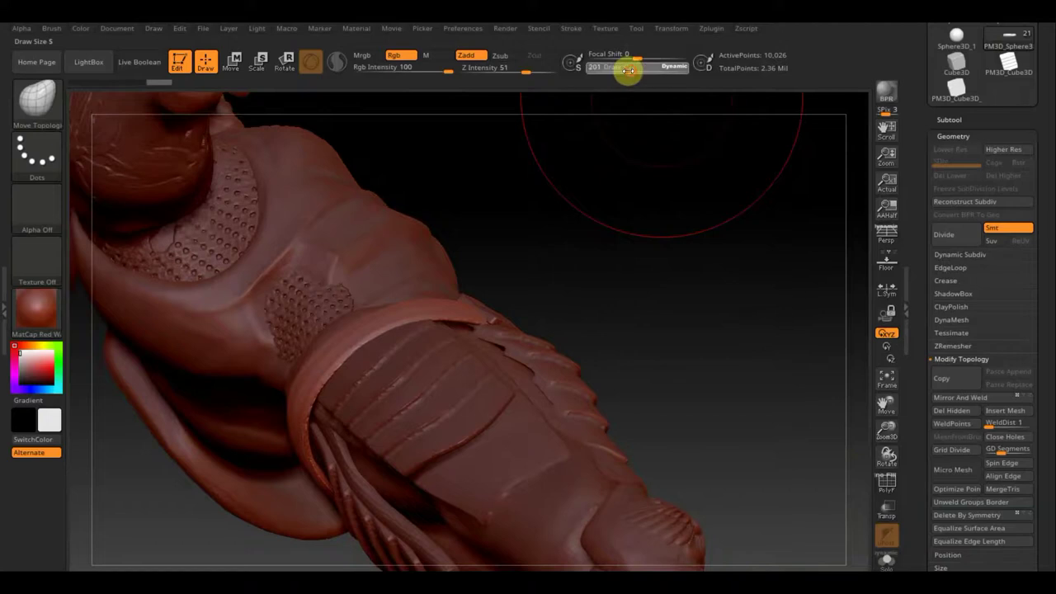
left_click_drag(625, 72, 620, 69)
mouse_move(631, 185)
left_mouse_down()
mouse_move(616, 169)
mouse_move(570, 278)
left_mouse_up()
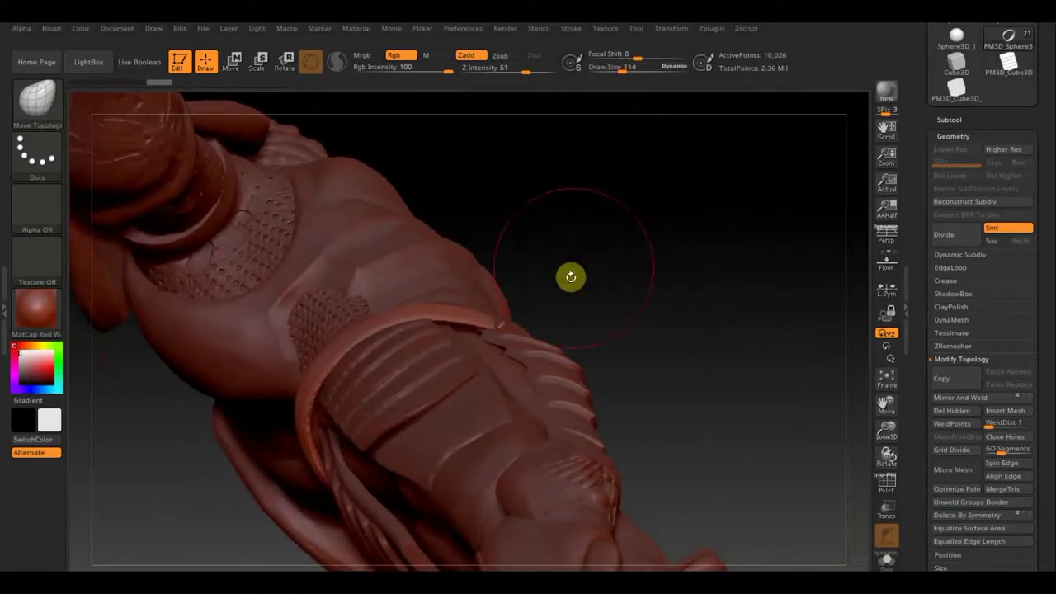
key("n")
left_click(685, 342)
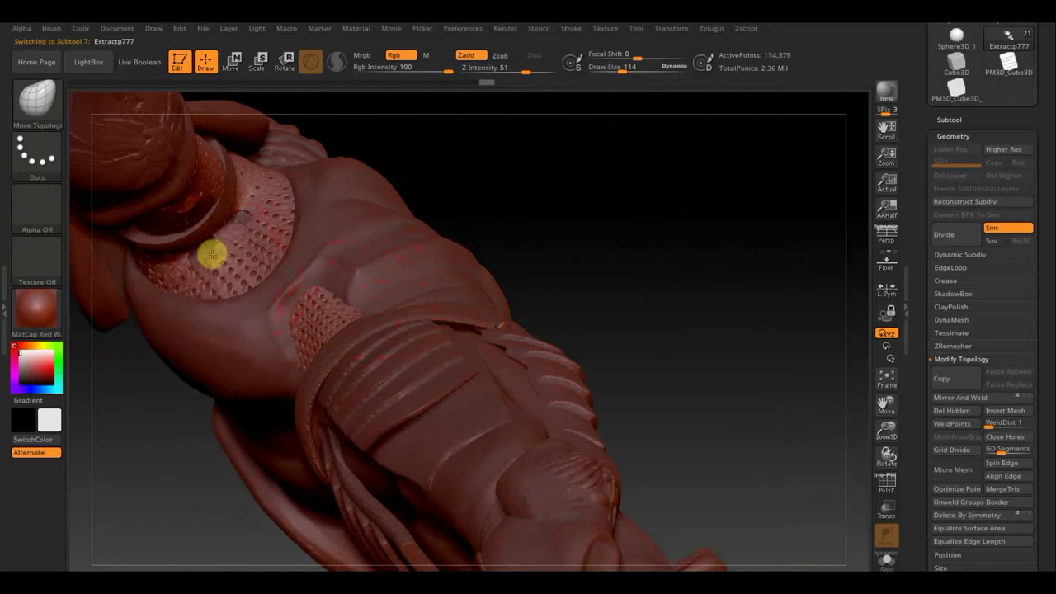
Step: Snap to a front view and make the кираса cuirass the active subtool
mouse_move(580, 253)
left_mouse_down()
mouse_move(572, 207)
mouse_move(597, 327)
mouse_move(559, 328)
left_mouse_up()
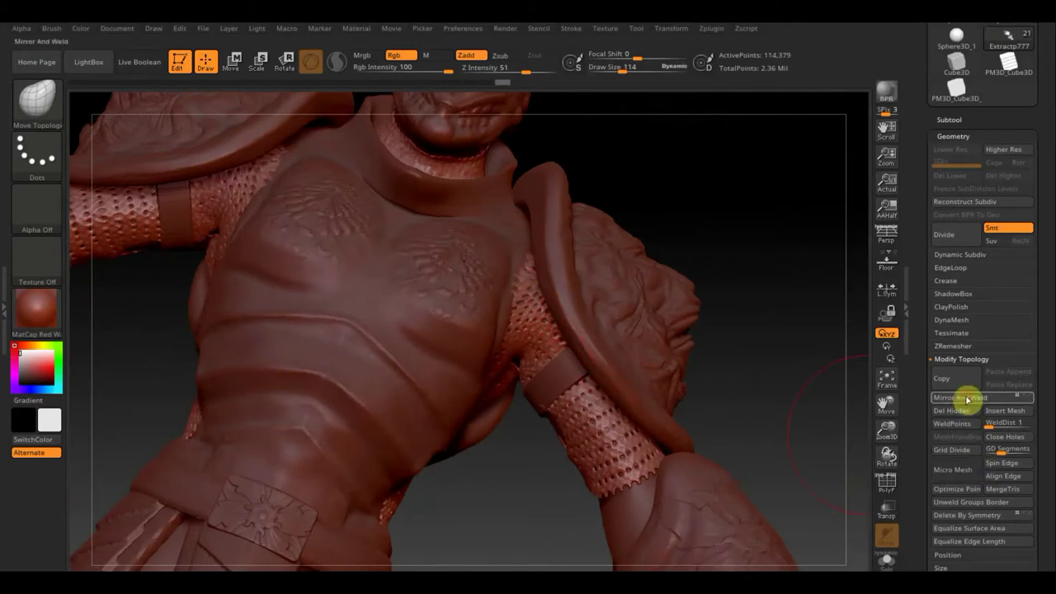
left_click_drag(790, 410, 792, 424, "shift")
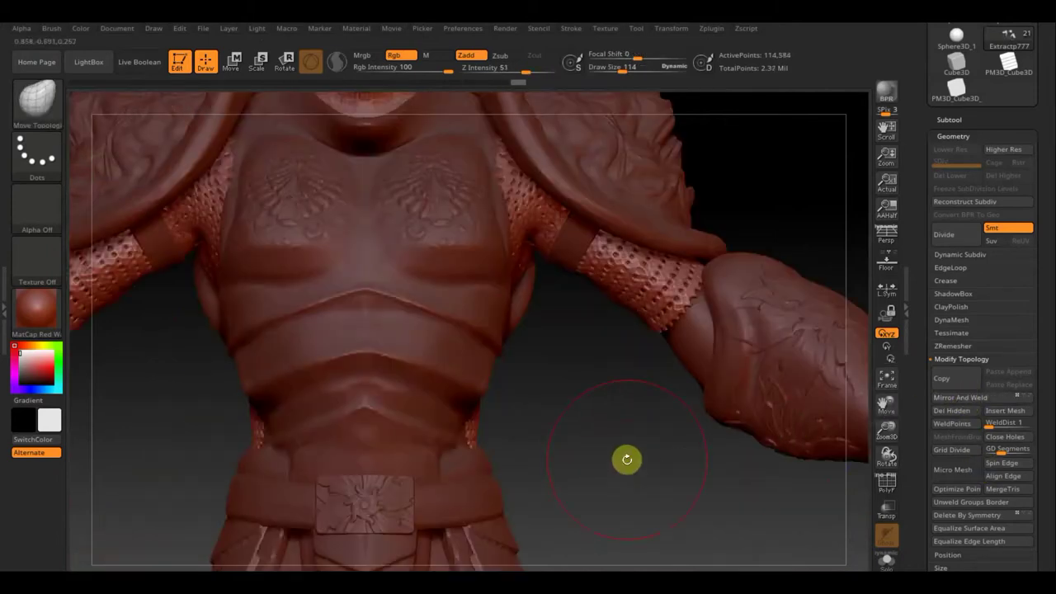
key("n")
left_click(500, 427)
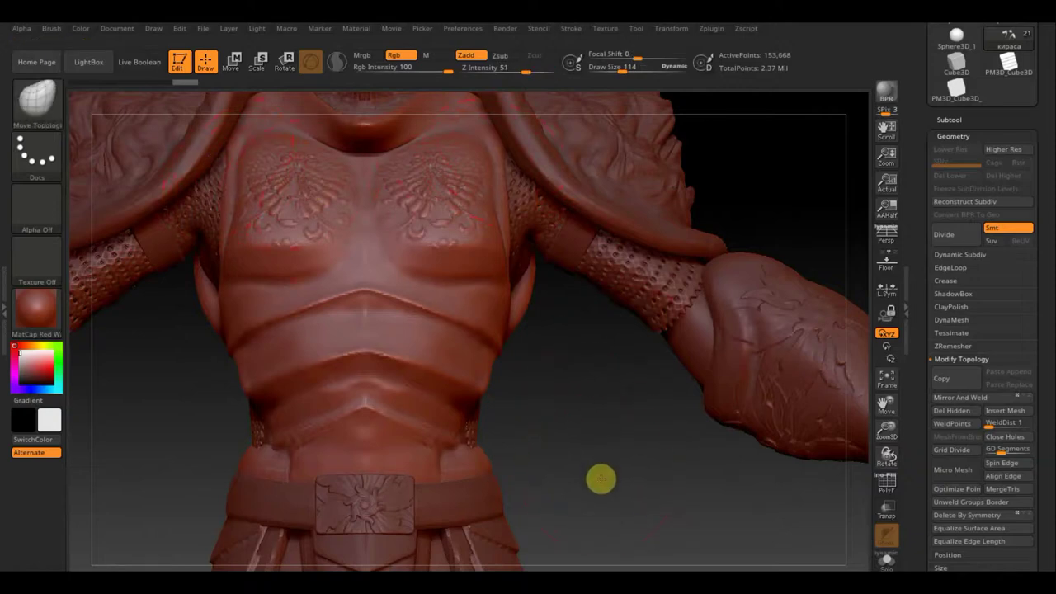
left_click_drag(601, 478, 549, 371, "alt")
mouse_move(512, 448)
left_mouse_down("alt")
mouse_move(670, 480)
mouse_move(657, 482)
mouse_move(629, 434)
mouse_move(634, 449)
mouse_move(570, 453)
mouse_move(596, 450)
mouse_move(596, 460)
mouse_move(586, 444)
mouse_move(602, 488)
mouse_move(589, 387)
mouse_move(582, 398)
mouse_move(603, 471)
mouse_move(604, 351)
mouse_move(566, 184)
mouse_move(500, 332)
left_mouse_up("alt")
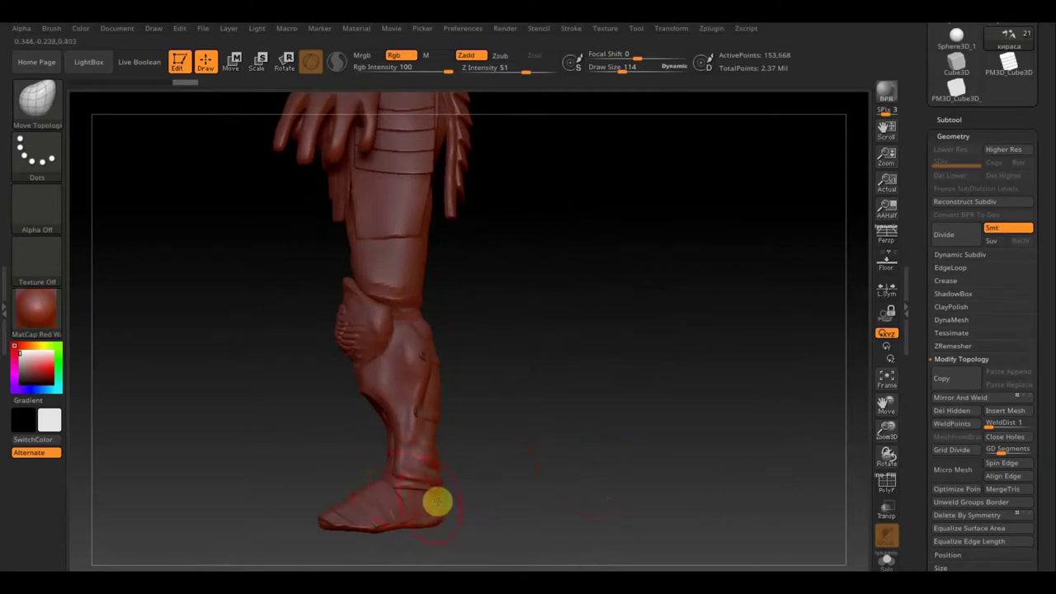
mouse_move(452, 415)
right_mouse_down()
mouse_move(486, 410)
mouse_move(455, 418)
right_mouse_up()
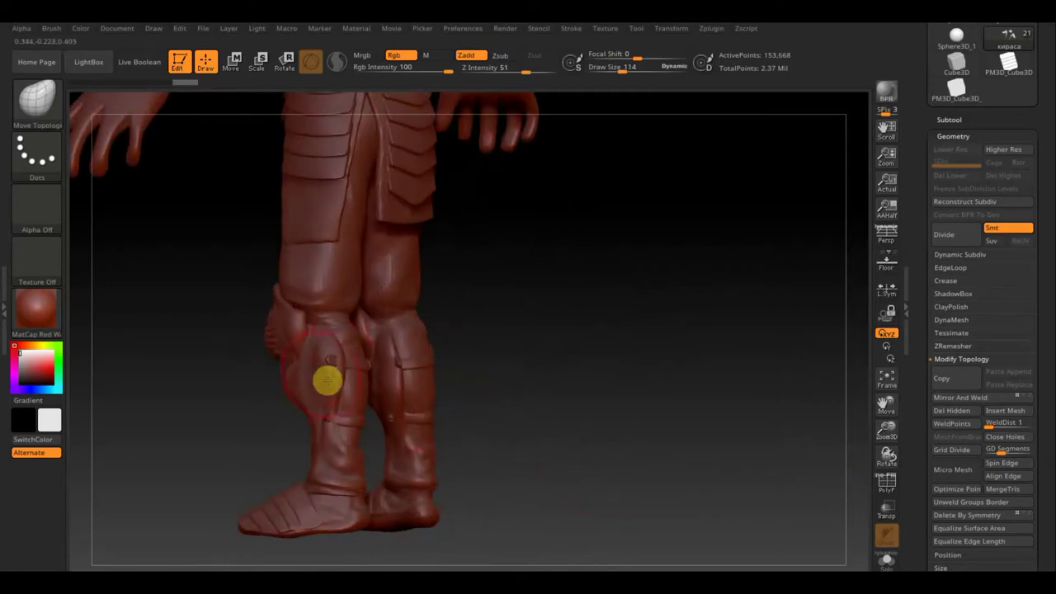
right_click_drag(528, 393, 622, 389)
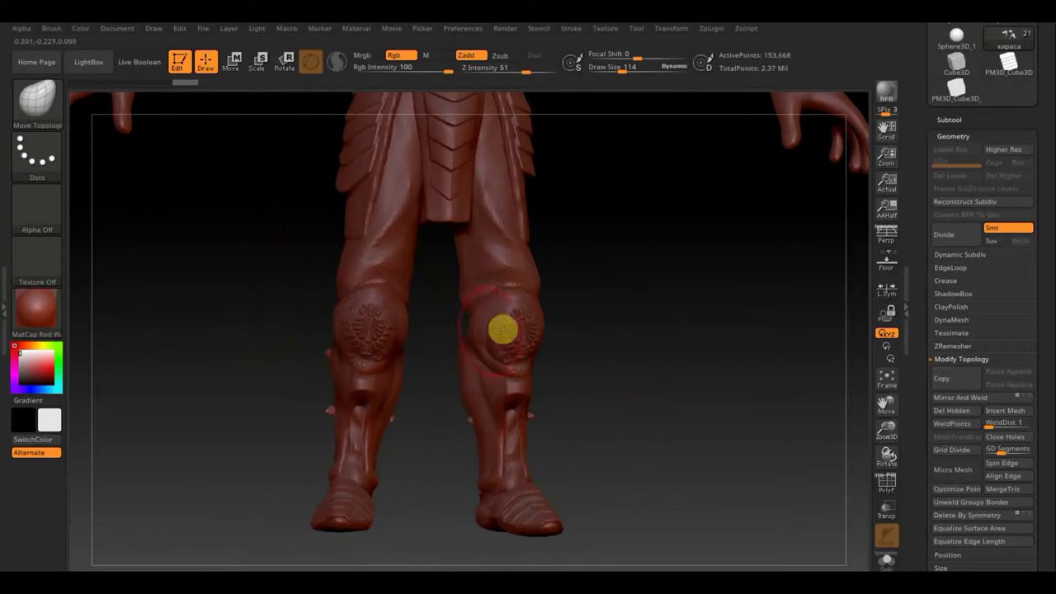
mouse_move(497, 347)
right_mouse_down()
mouse_move(575, 366)
mouse_move(446, 362)
right_mouse_up()
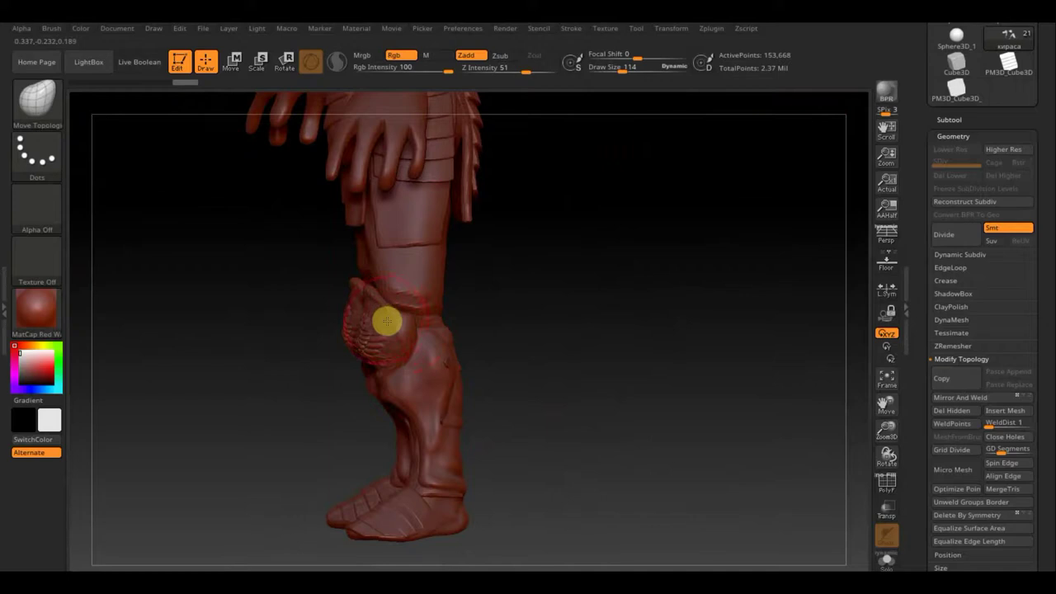
mouse_move(387, 322)
right_mouse_down()
mouse_move(580, 316)
mouse_move(507, 332)
right_mouse_up()
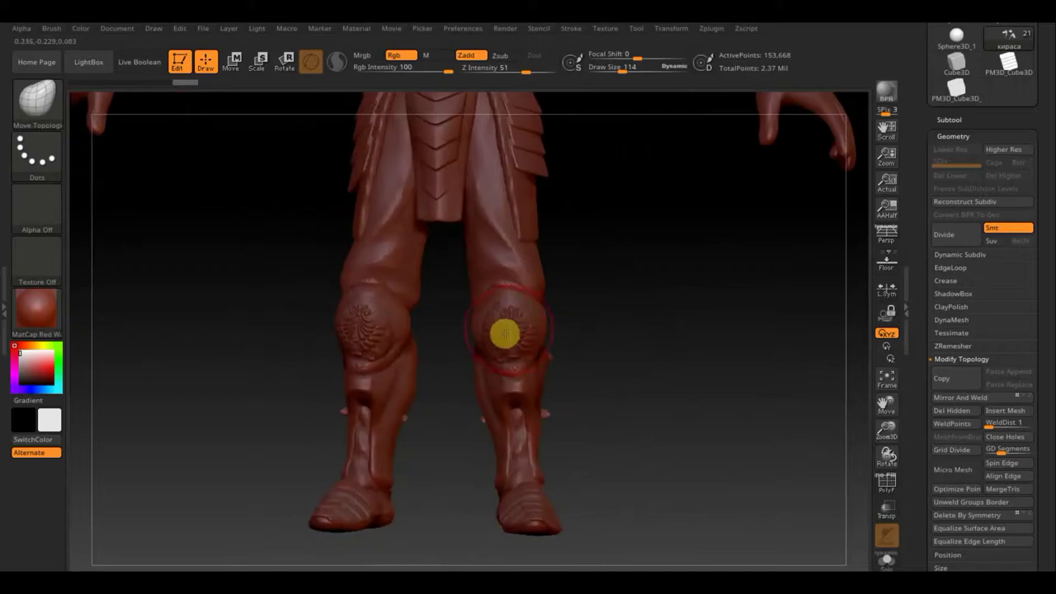
right_click_drag(599, 325, 410, 335)
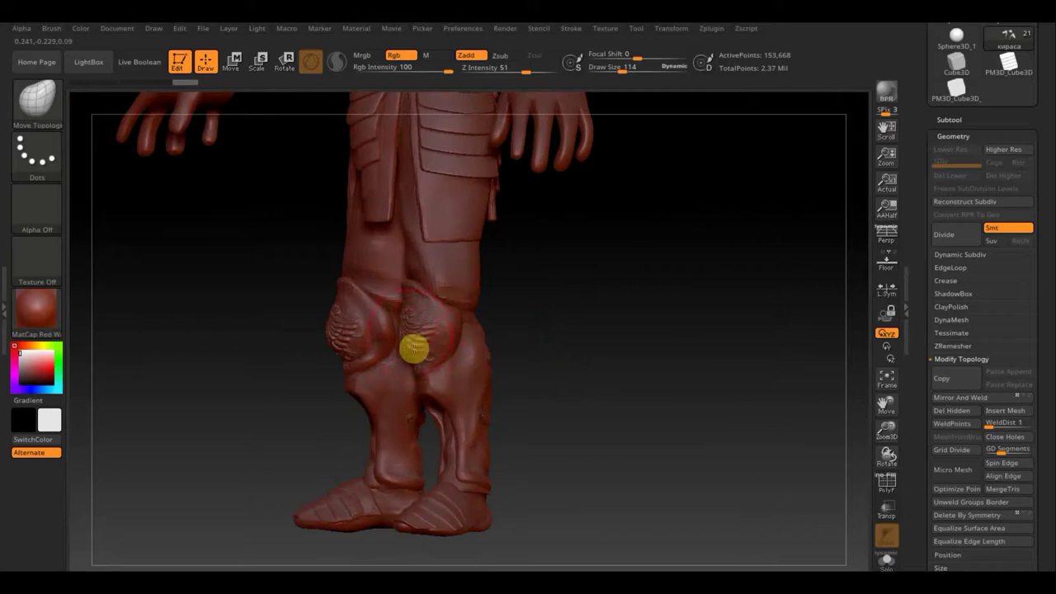
mouse_move(550, 328)
right_mouse_down()
mouse_move(636, 332)
mouse_move(613, 370)
mouse_move(603, 317)
right_mouse_up()
mouse_move(547, 297)
right_mouse_down("alt")
mouse_move(587, 490)
mouse_move(586, 339)
mouse_move(597, 435)
mouse_move(579, 360)
mouse_move(566, 367)
mouse_move(589, 371)
mouse_move(552, 377)
mouse_move(608, 375)
mouse_move(573, 377)
mouse_move(564, 391)
right_mouse_up("alt")
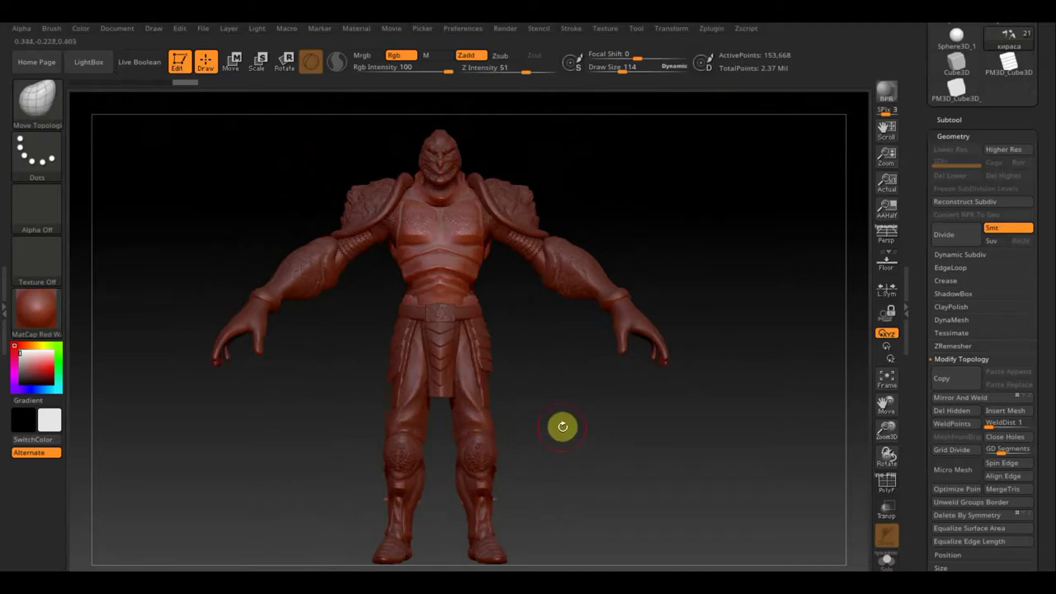
Step: Import the lion-head screenshot as a texture
left_click(611, 31)
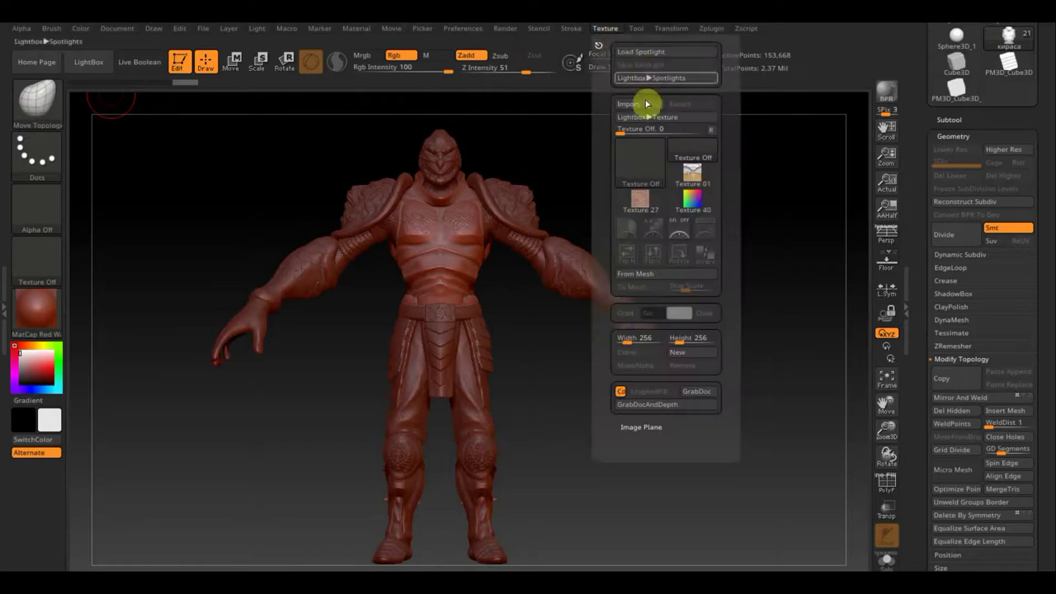
left_click(644, 107)
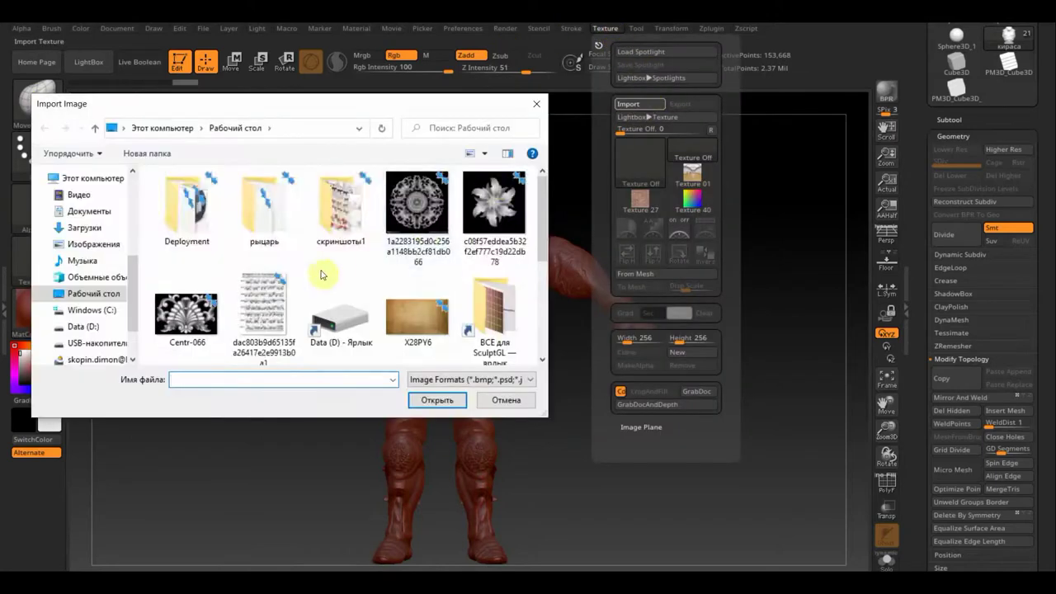
left_click(263, 297)
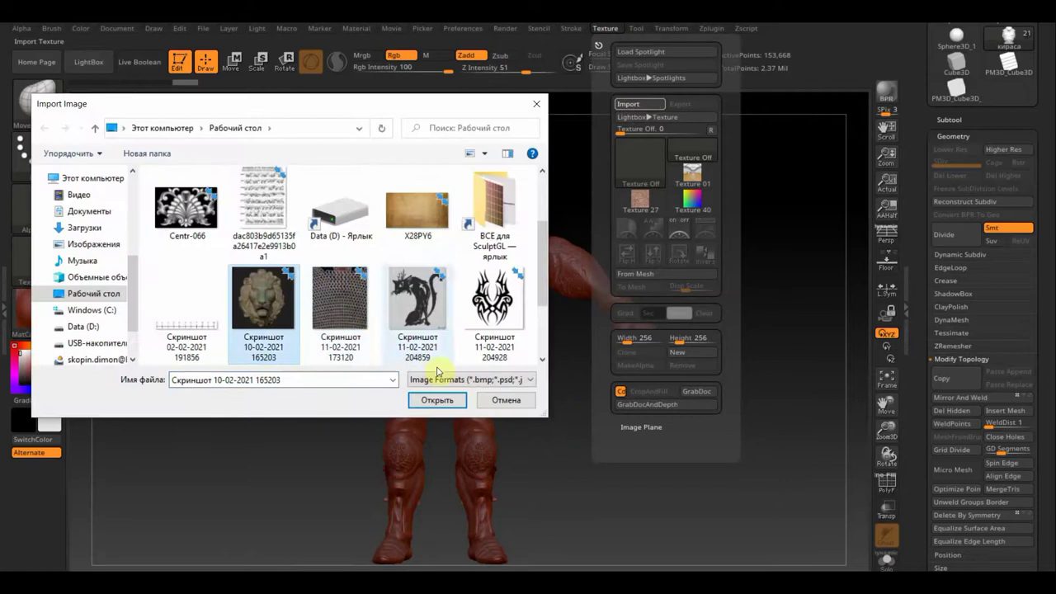
left_click(436, 400)
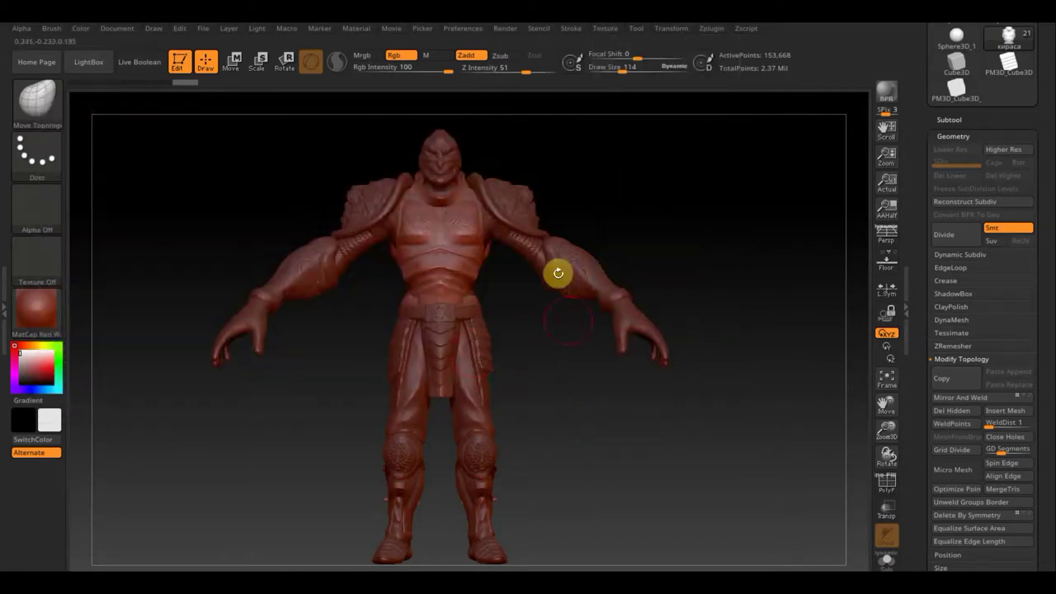
Step: Make the lion image the current texture and add it to Spotlight
left_click(614, 34)
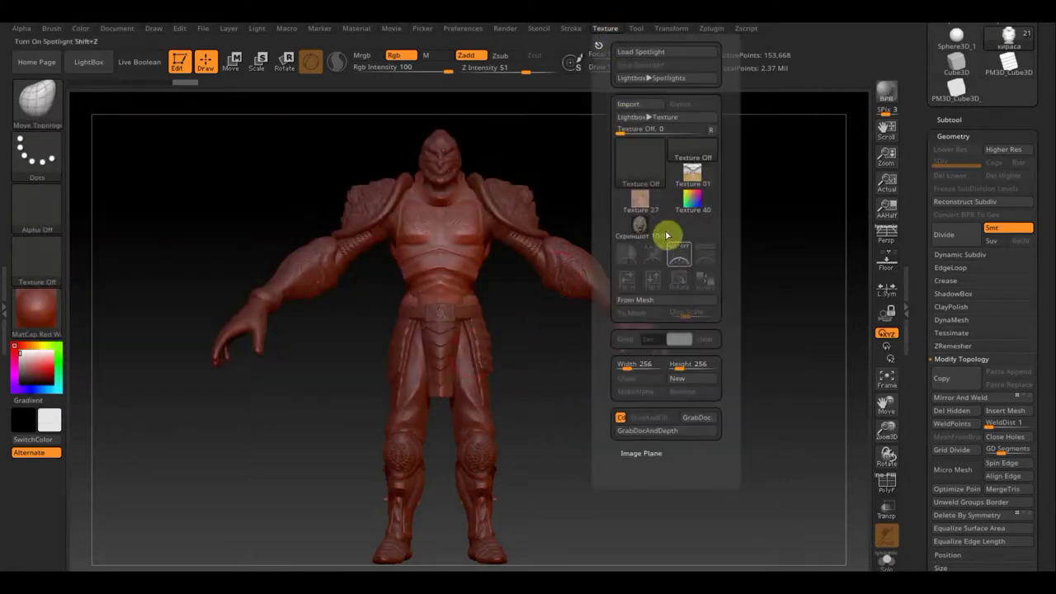
left_click(639, 224)
left_click(707, 264)
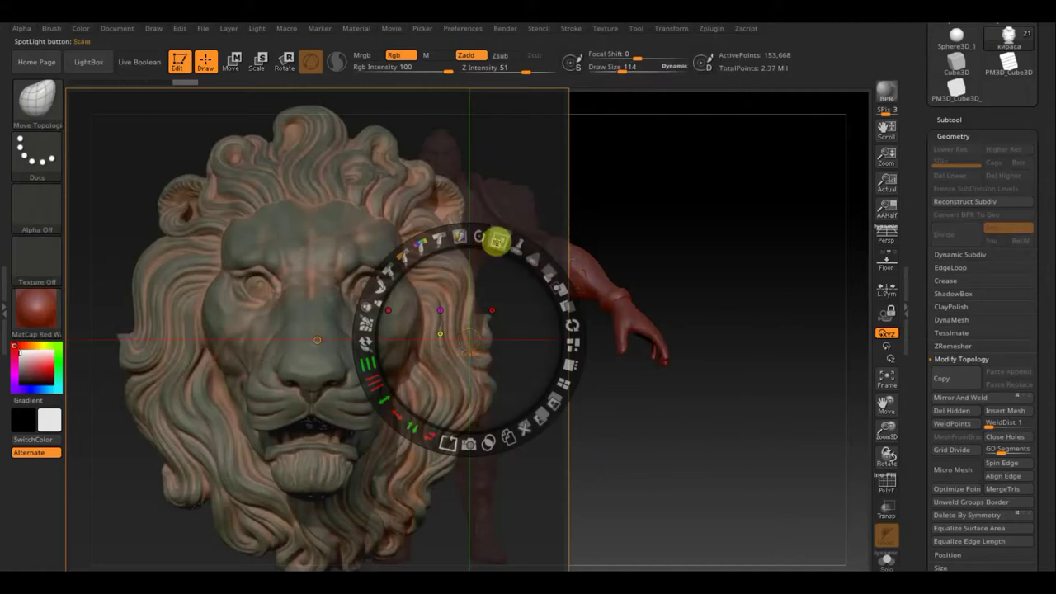
Step: Shrink the lion Spotlight image and centre it over the warrior's torso
mouse_move(496, 241)
left_mouse_down()
mouse_move(513, 275)
mouse_move(681, 276)
mouse_move(705, 366)
mouse_move(583, 221)
mouse_move(583, 243)
left_mouse_up()
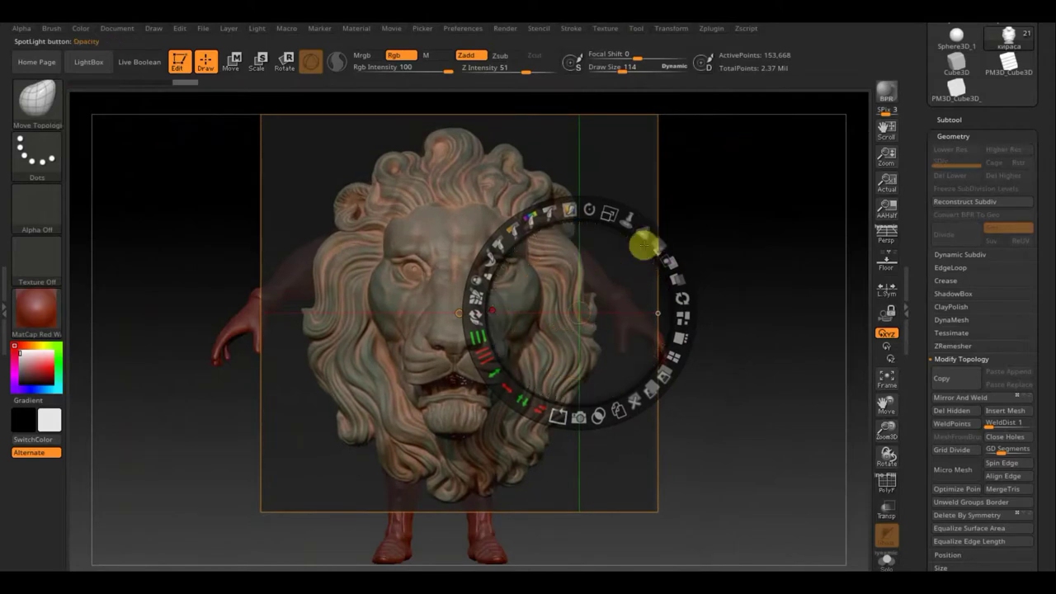
key("n")
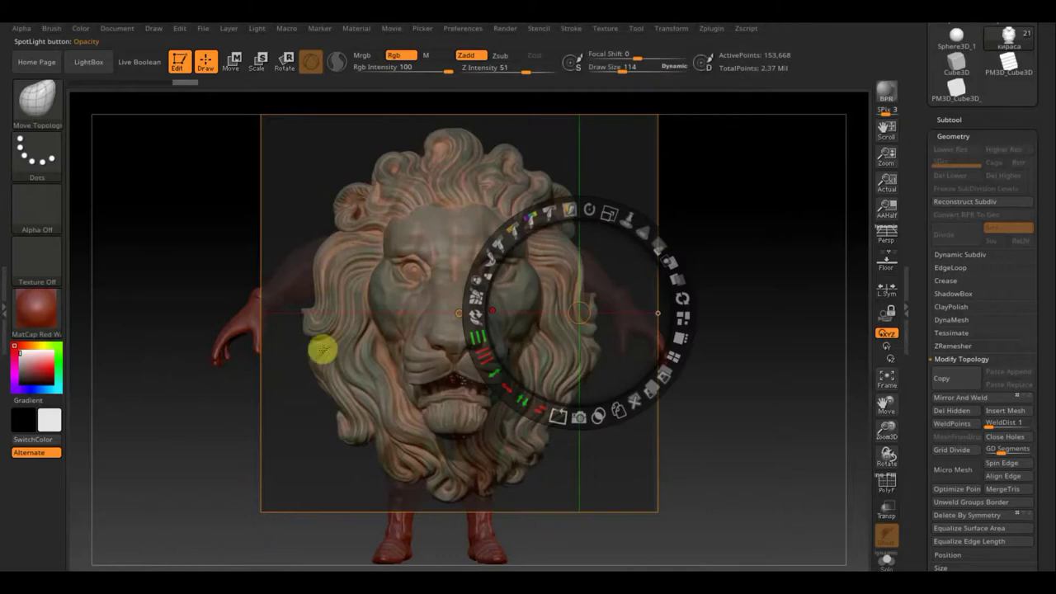
key("shift+z")
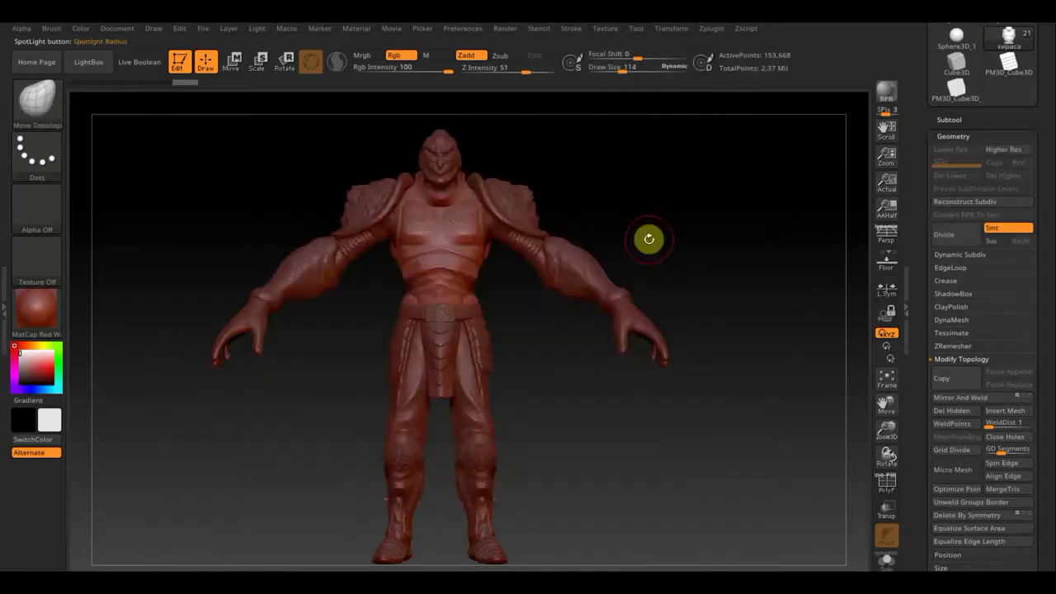
key("shift+z")
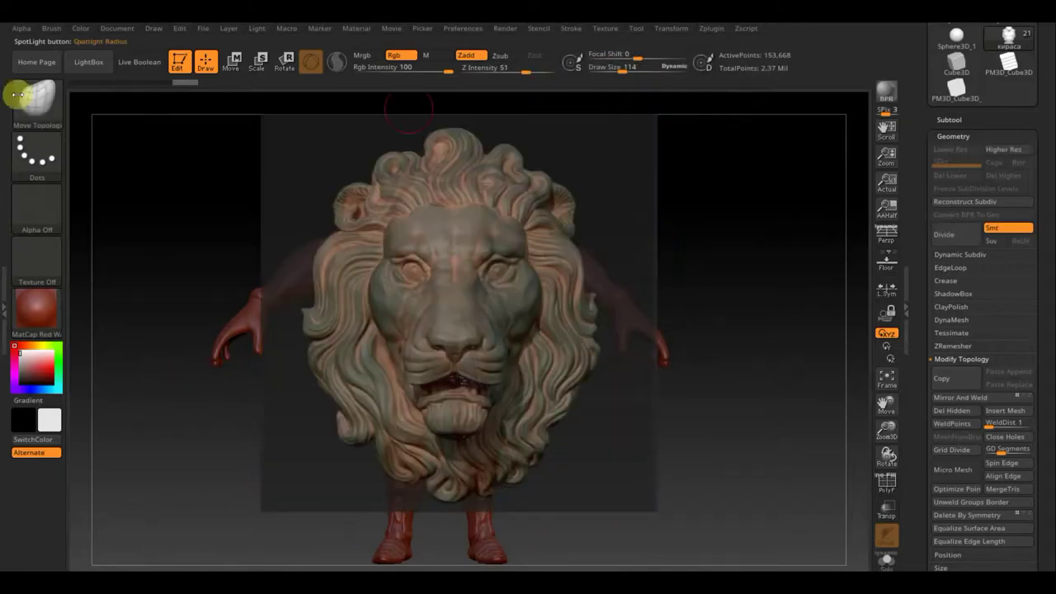
Step: Select the Standard brush with a FreeHand stroke
left_click(16, 96)
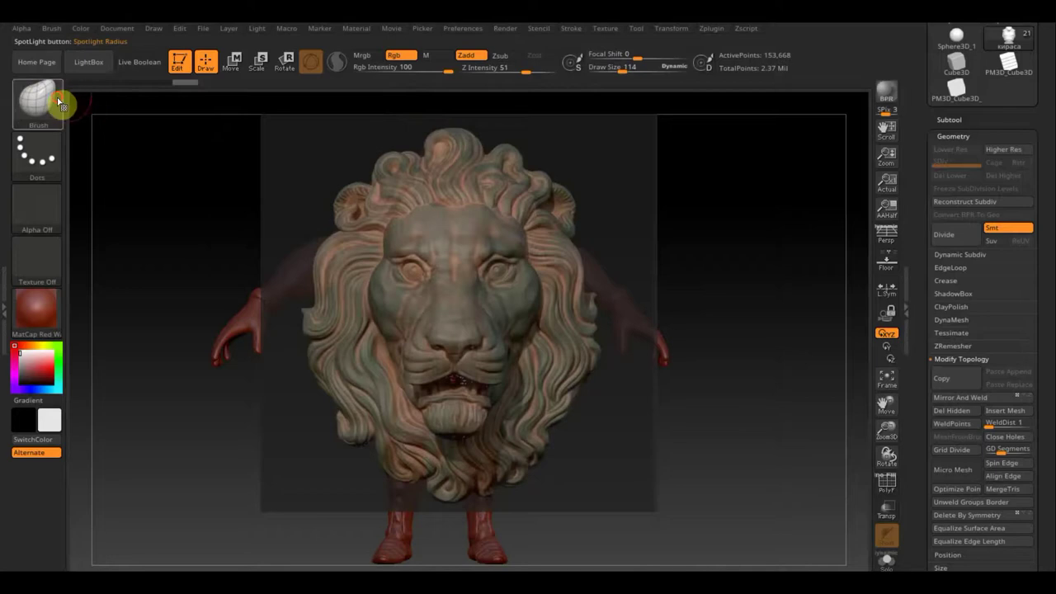
left_click(59, 104)
left_click(403, 118)
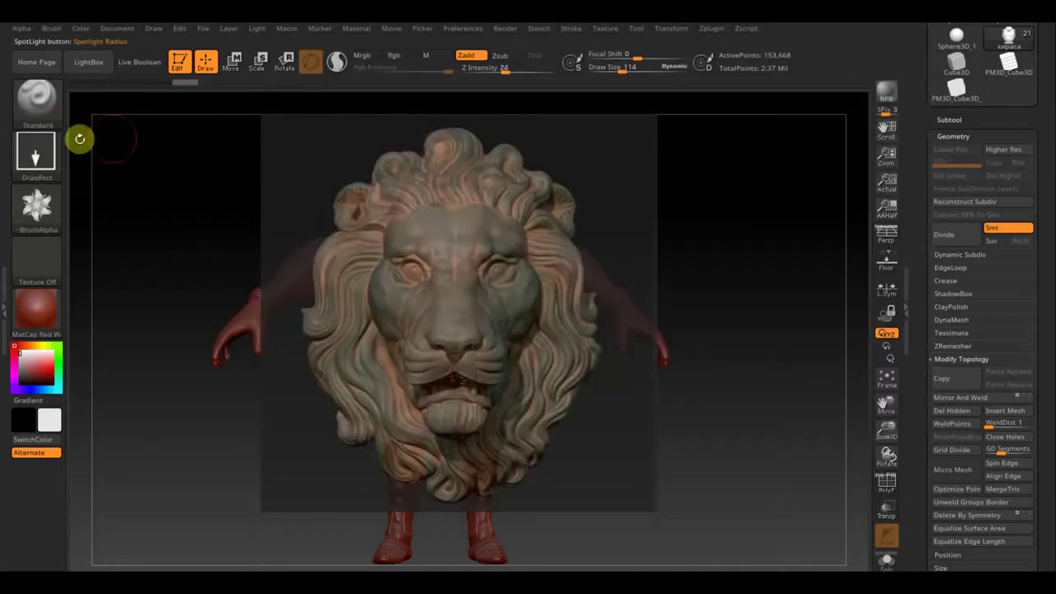
left_click(45, 156)
left_click(194, 169)
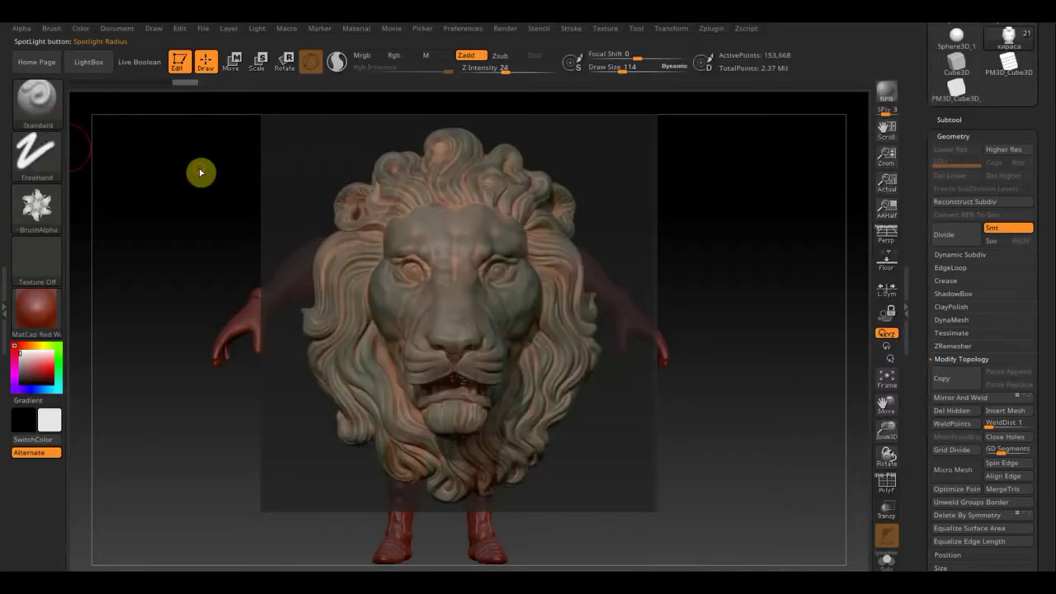
Step: Turn off the alpha, enable Rgb, disable Zadd and set draw size to 201
left_click(58, 215)
left_click(111, 224)
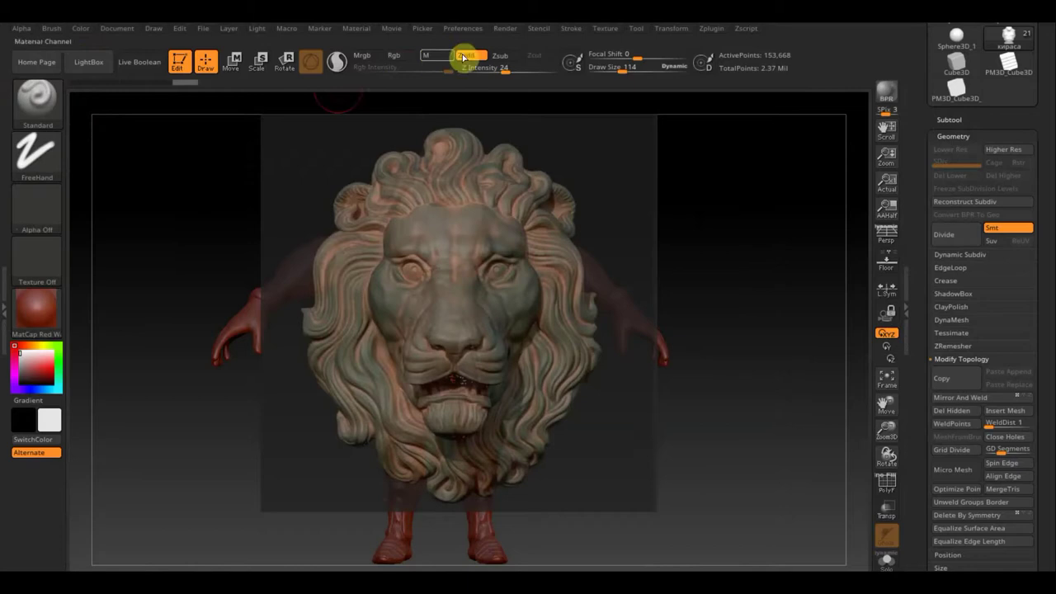
left_click(402, 55)
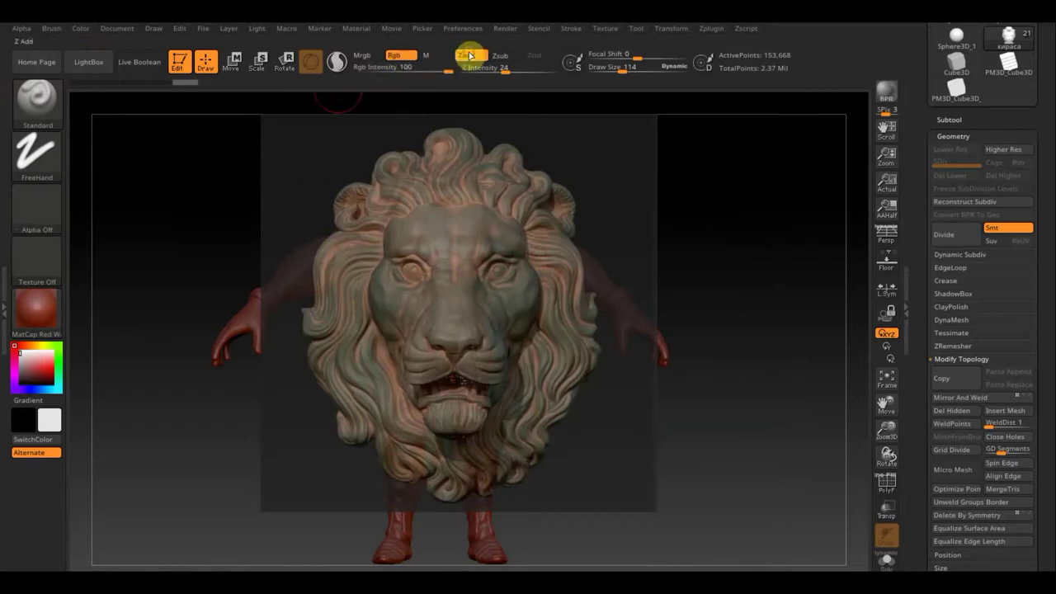
left_click(466, 55)
left_click(627, 67)
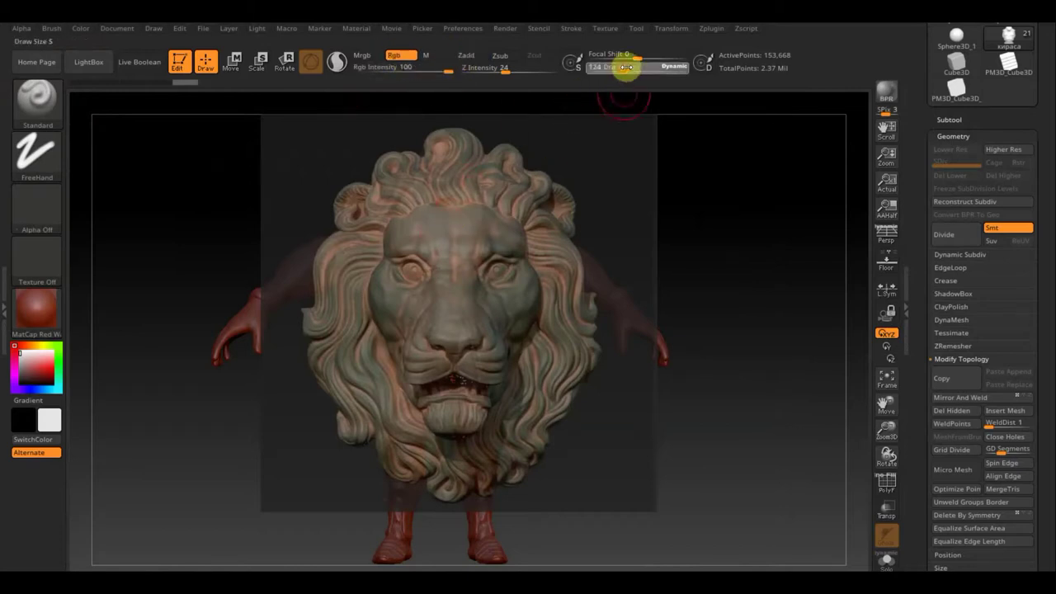
type("201")
key("Return")
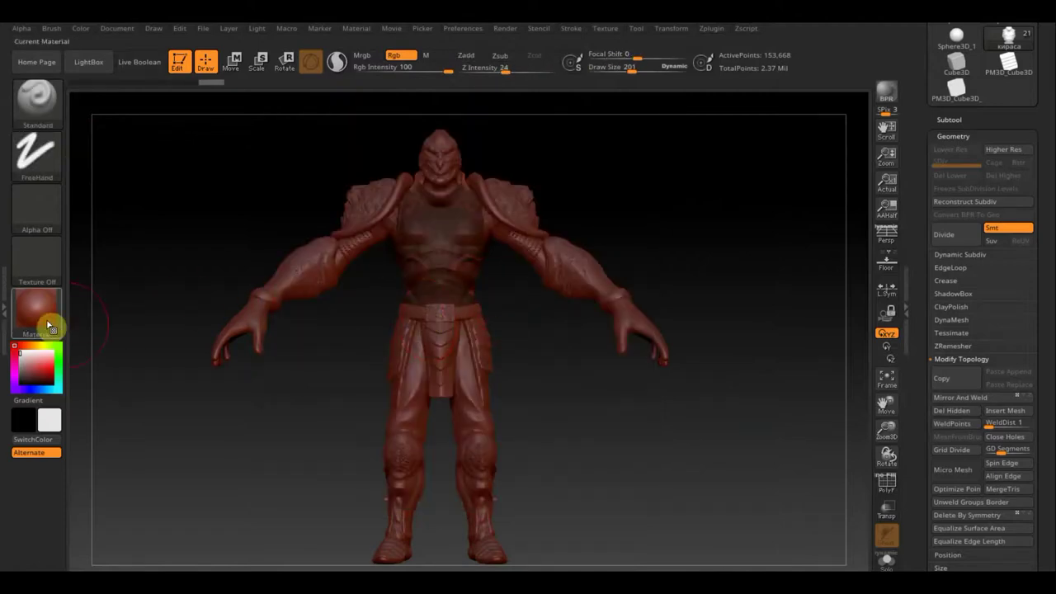
Step: Apply the SketchShaded2 material and make the lion Spotlight image fully opaque
left_click(40, 321)
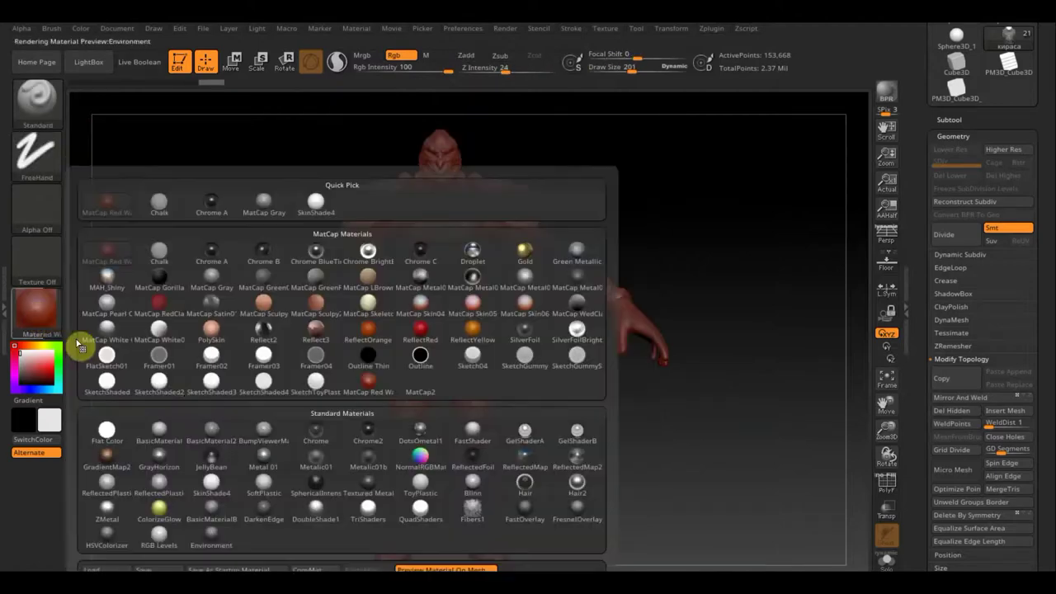
left_click(160, 377)
key("shift+z")
key("z")
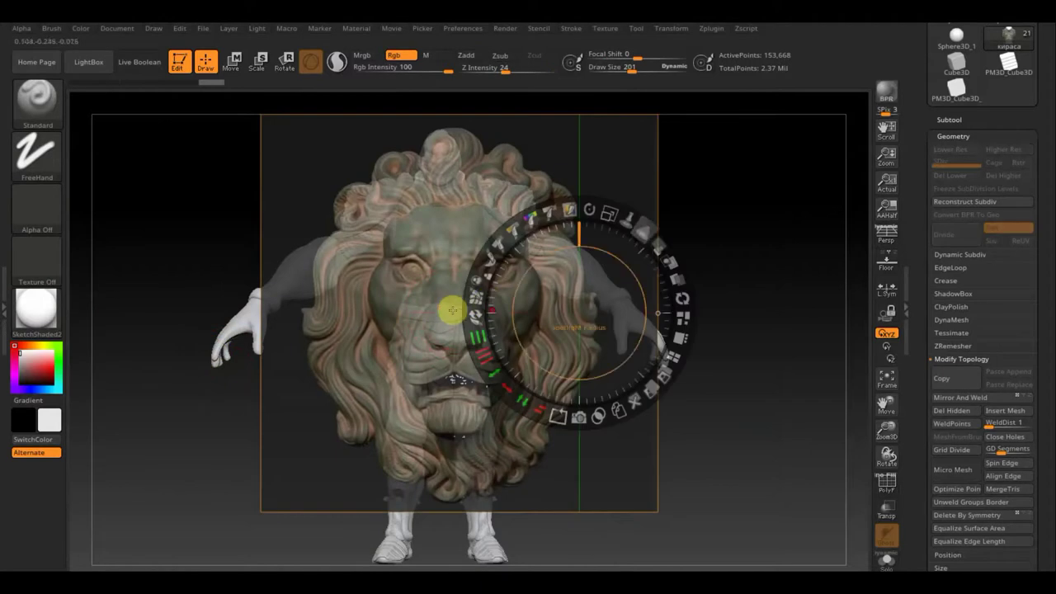
left_click_drag(660, 244, 563, 397)
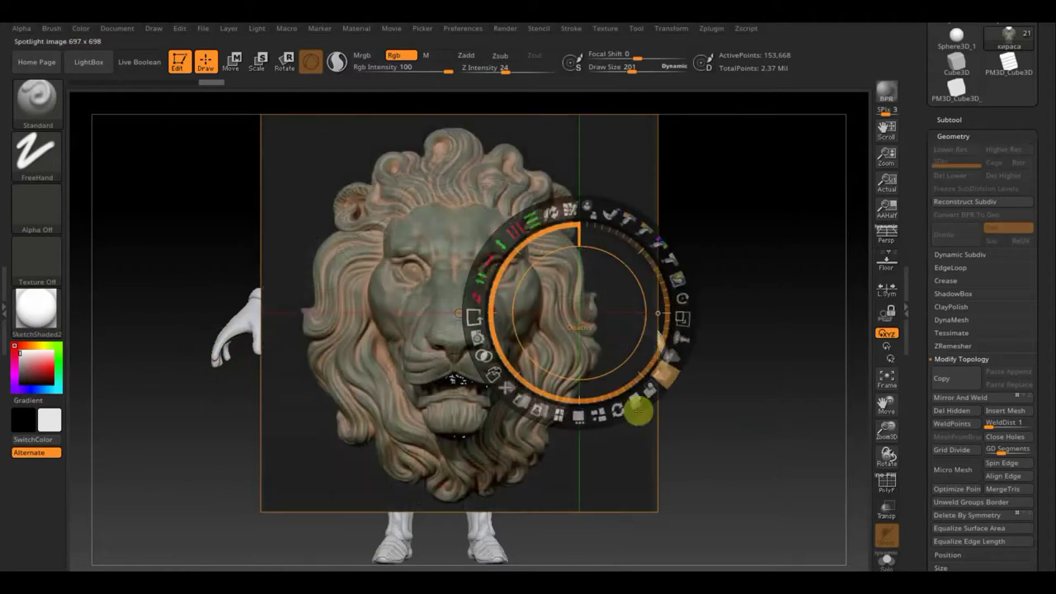
key("z")
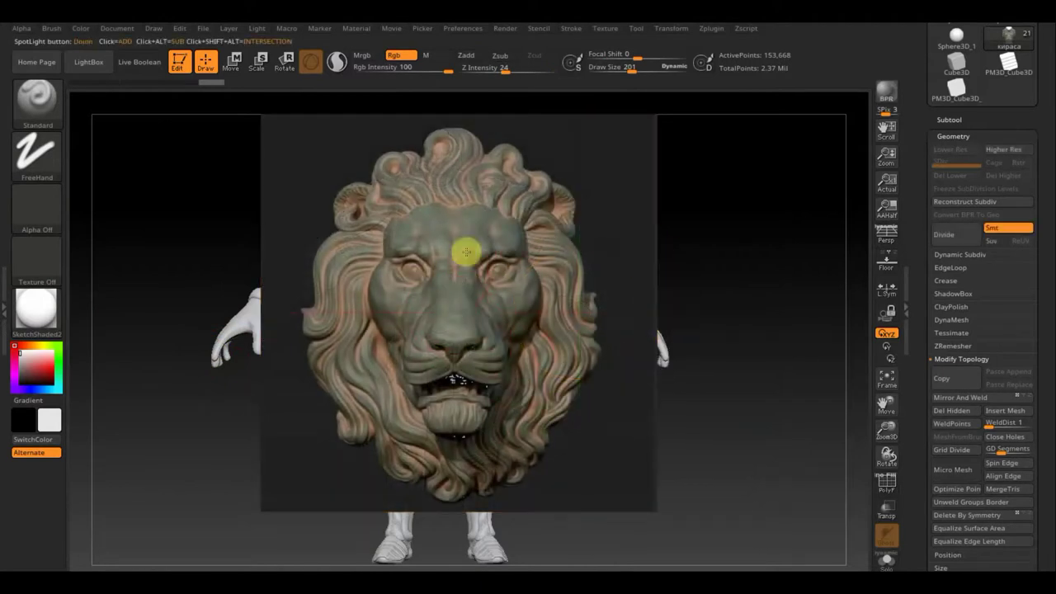
Step: Fill the model with a tan skin colour and paint over the green upper chest
key("shift+z")
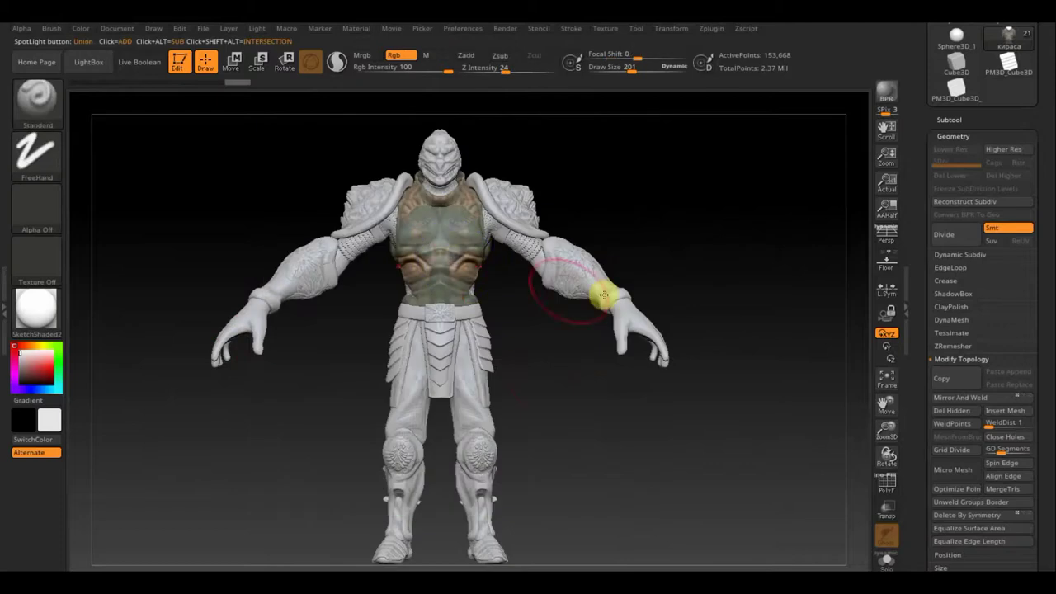
right_click_drag(568, 417, 593, 213, "ctrl")
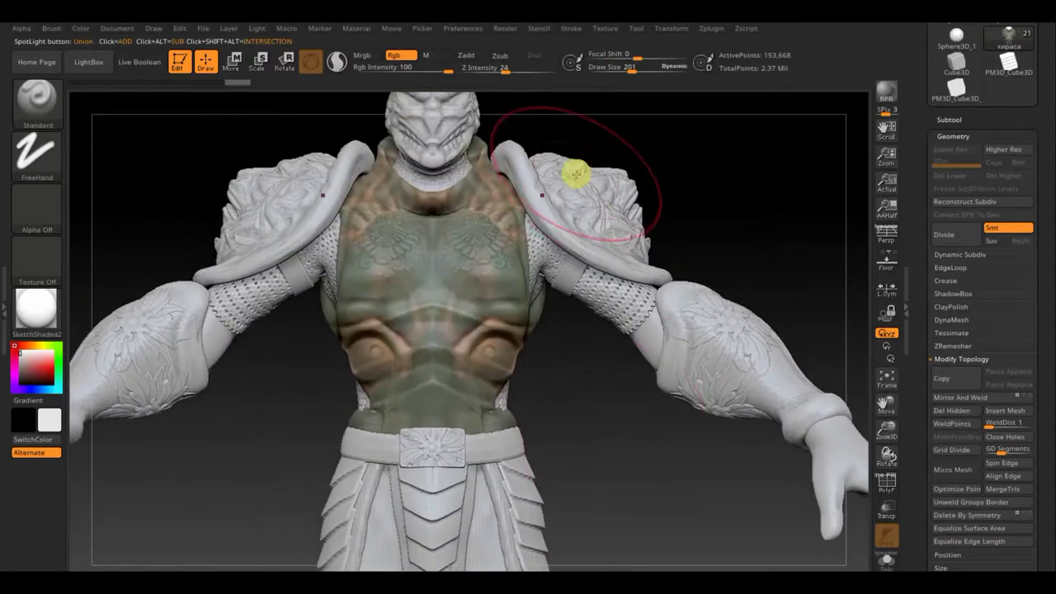
left_click_drag(631, 69, 613, 77)
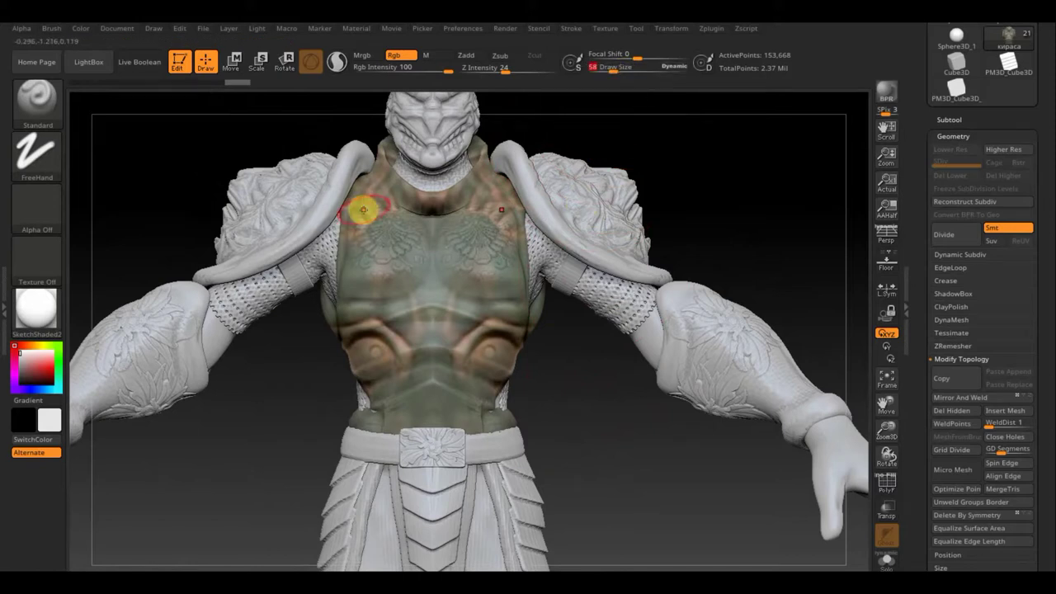
key("c")
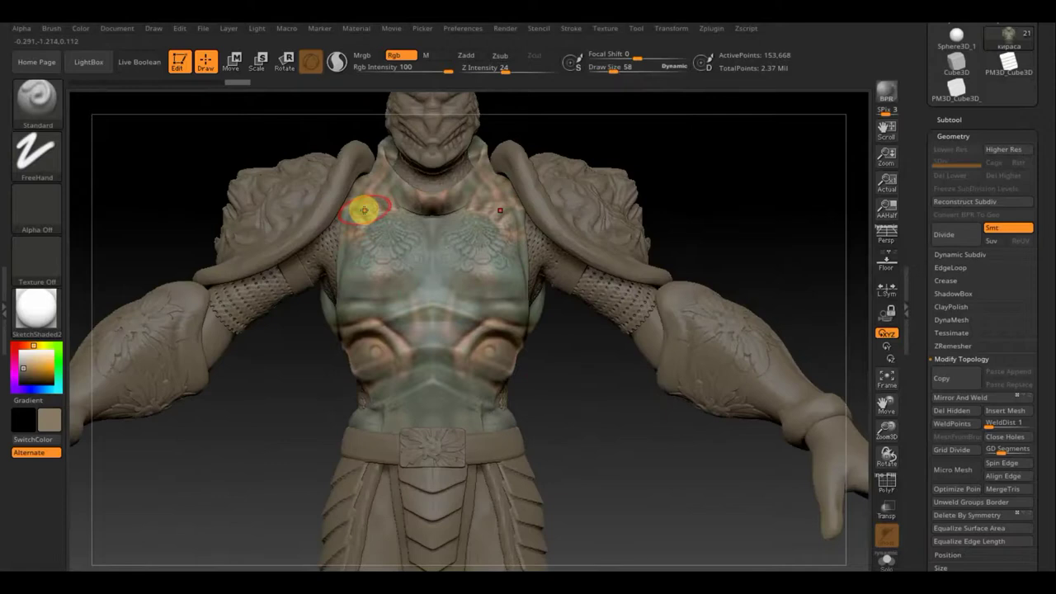
key("ctrl+f")
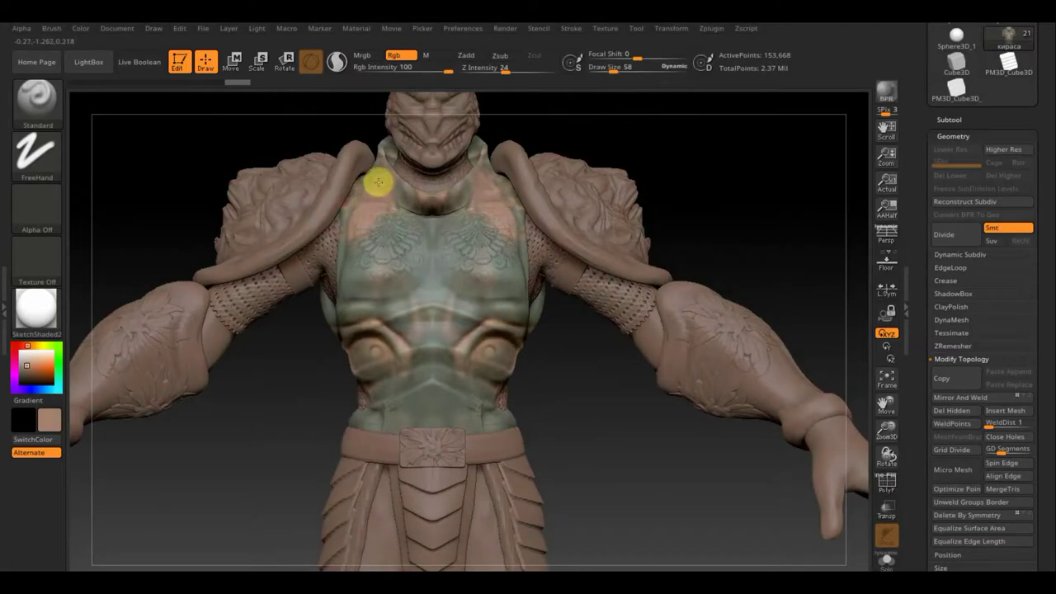
mouse_move(369, 198)
left_mouse_down()
mouse_move(375, 240)
mouse_move(342, 220)
mouse_move(389, 238)
mouse_move(502, 238)
mouse_move(376, 326)
mouse_move(358, 322)
mouse_move(365, 368)
mouse_move(559, 404)
mouse_move(483, 438)
left_mouse_up()
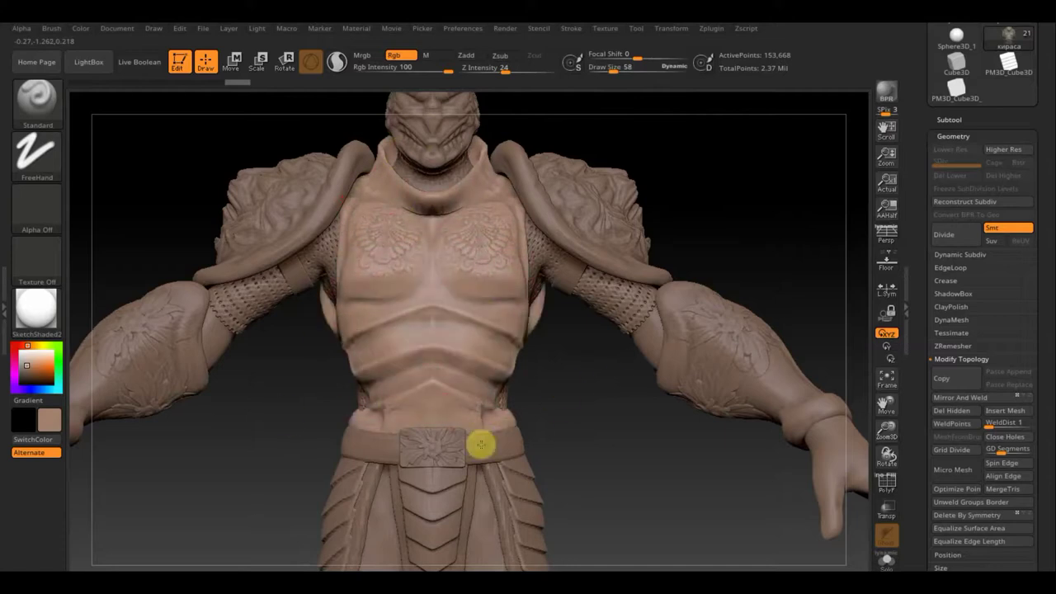
Step: Enlarge the brush and repaint the white back area in skin colour
mouse_move(599, 425)
left_mouse_down()
mouse_move(474, 432)
mouse_move(540, 385)
left_mouse_up()
left_click_drag(618, 63, 624, 66)
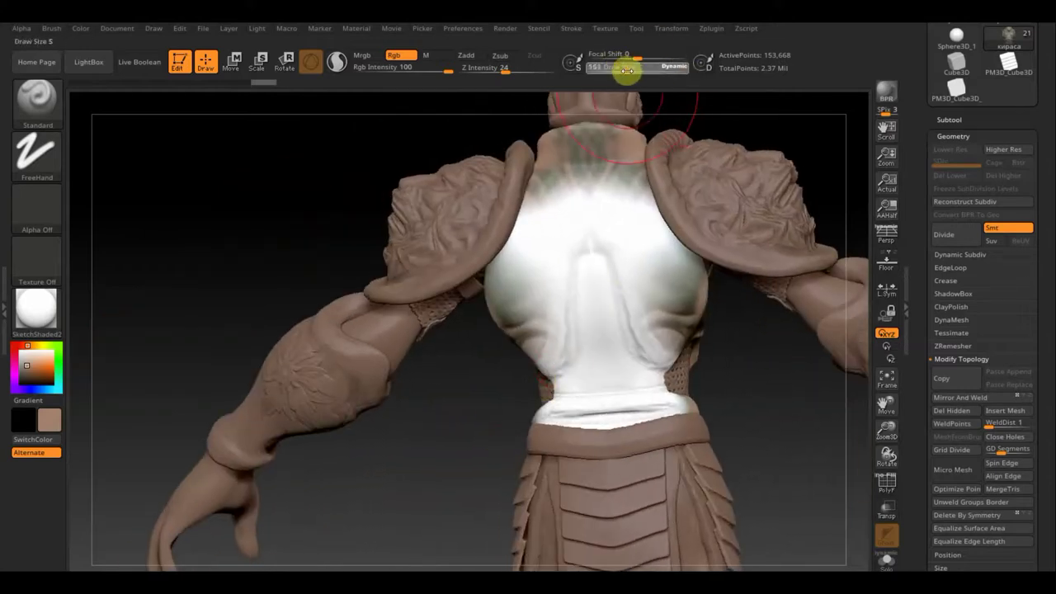
mouse_move(578, 291)
left_mouse_down()
mouse_move(520, 394)
mouse_move(591, 431)
mouse_move(509, 283)
mouse_move(574, 268)
mouse_move(533, 257)
mouse_move(536, 245)
mouse_move(609, 129)
mouse_move(604, 155)
left_mouse_up()
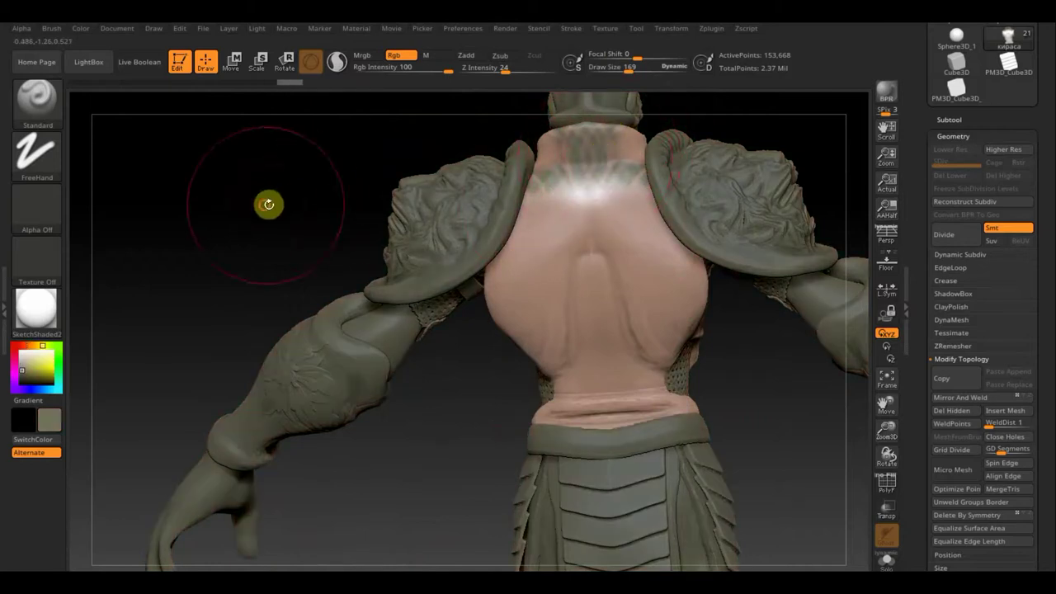
Step: Set a grey-green base colour, lower Rgb Intensity to 5 and Draw Size to 58
mouse_move(266, 203)
left_mouse_down()
mouse_move(421, 194)
mouse_move(366, 181)
mouse_move(171, 215)
mouse_move(278, 108)
left_mouse_up()
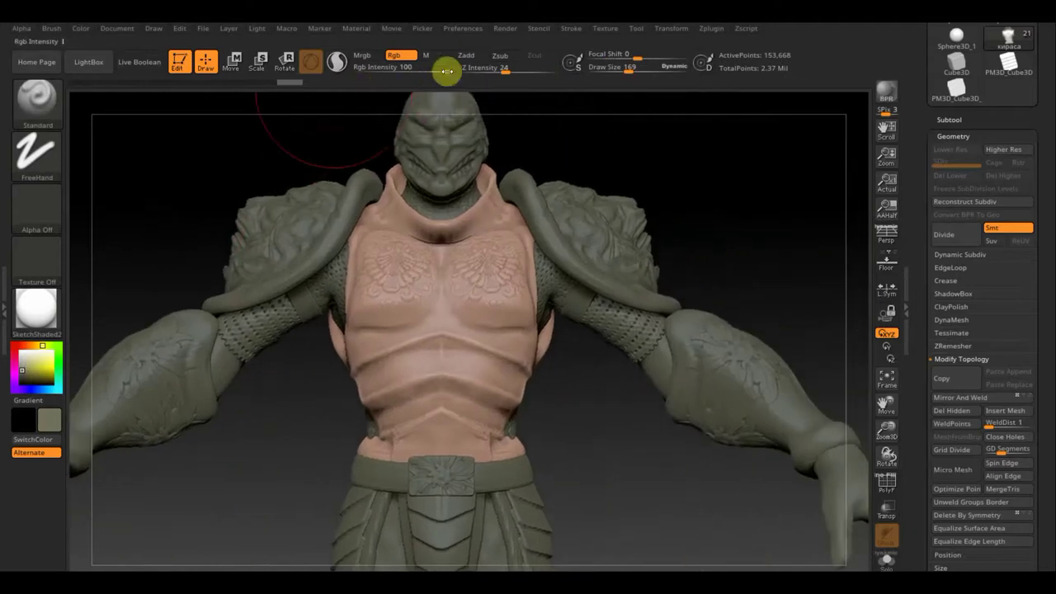
left_click_drag(443, 66, 376, 81)
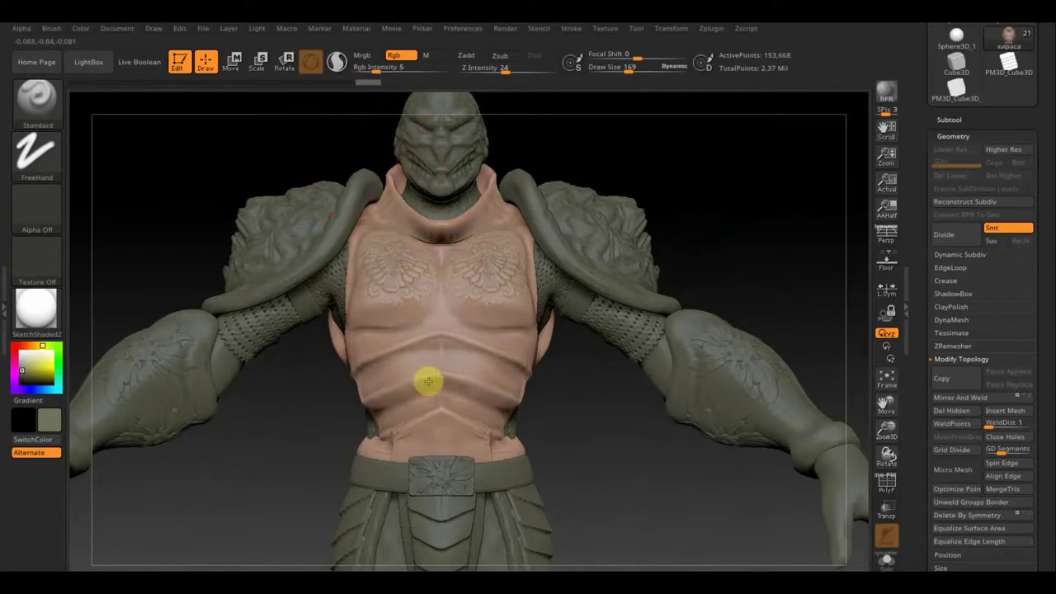
mouse_move(632, 67)
left_mouse_down()
mouse_move(619, 70)
mouse_move(613, 107)
left_mouse_up()
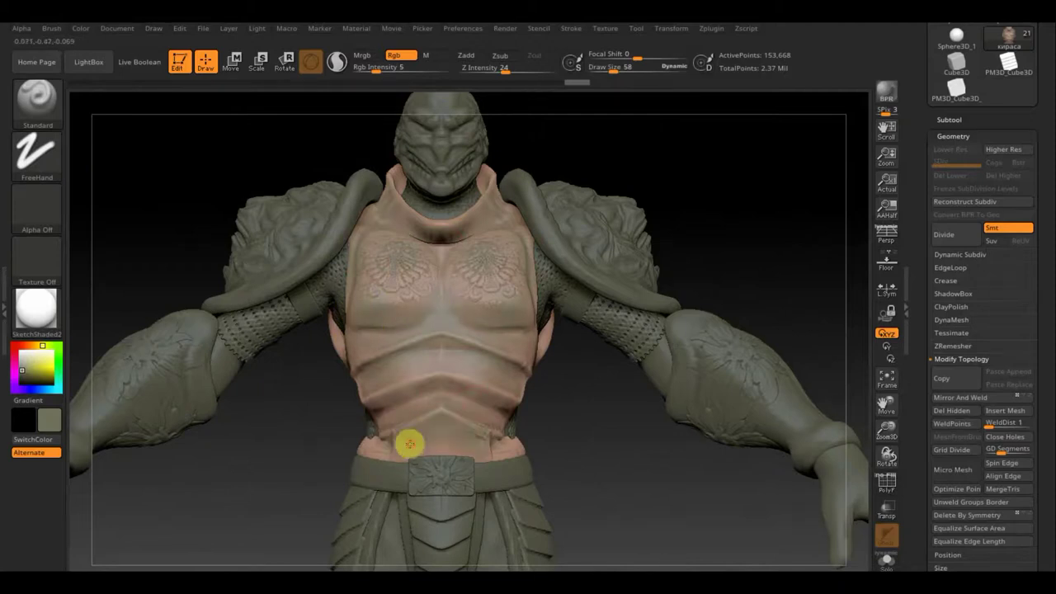
Step: Faintly tint the chest tattoo, neck and abdomen reddish, then turn the model to its back
left_click_drag(583, 413, 558, 412)
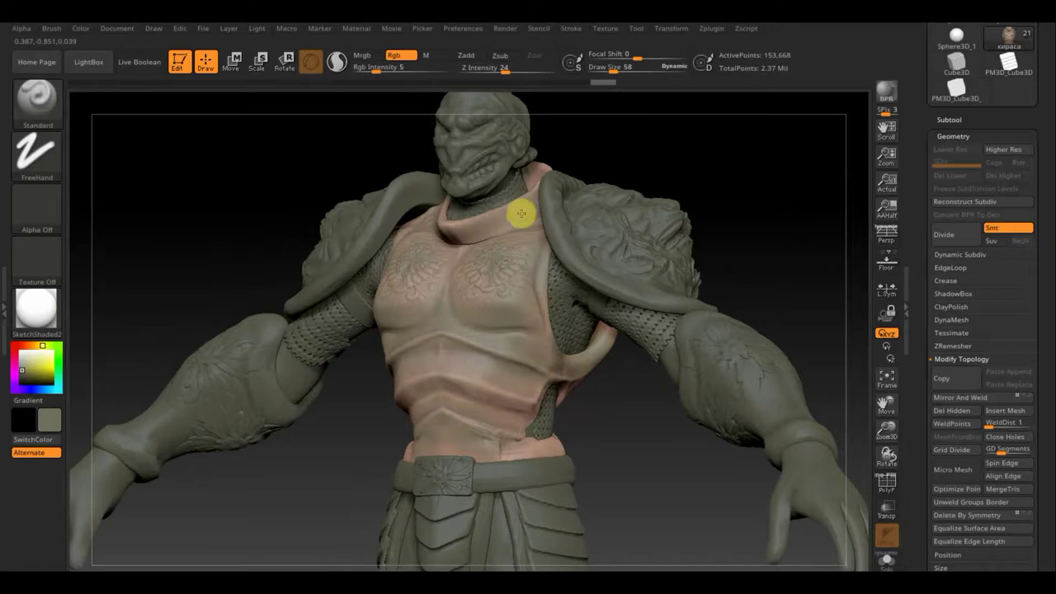
left_click_drag(531, 167, 424, 246)
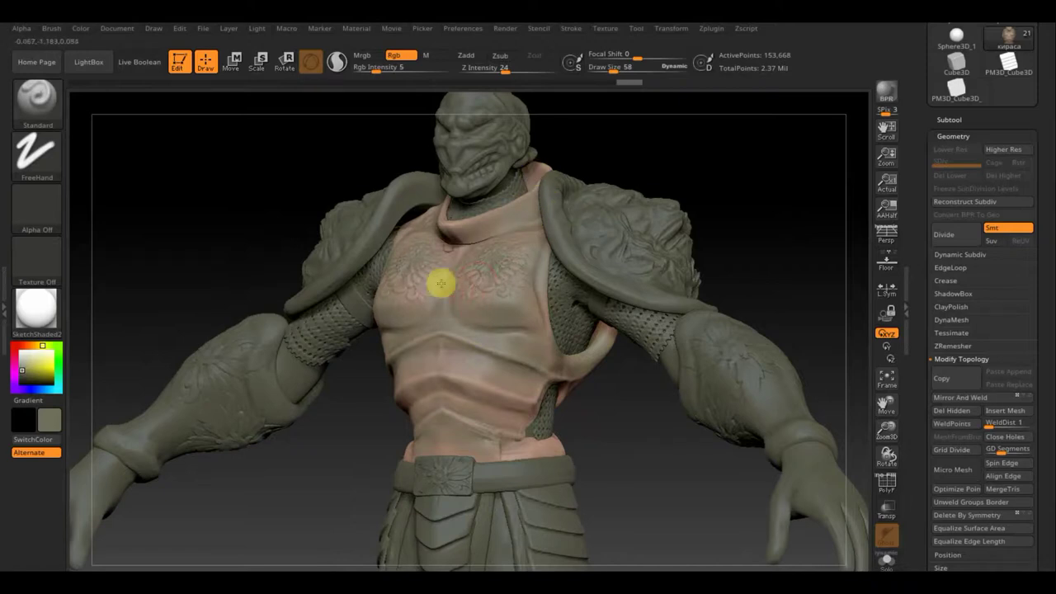
left_click(440, 362)
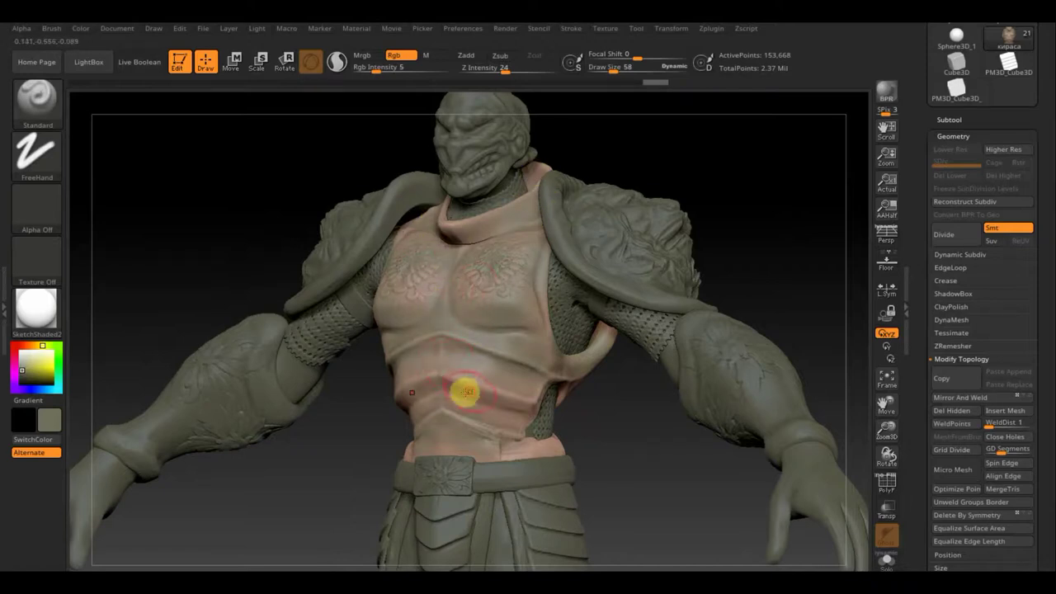
left_click_drag(464, 393, 401, 372)
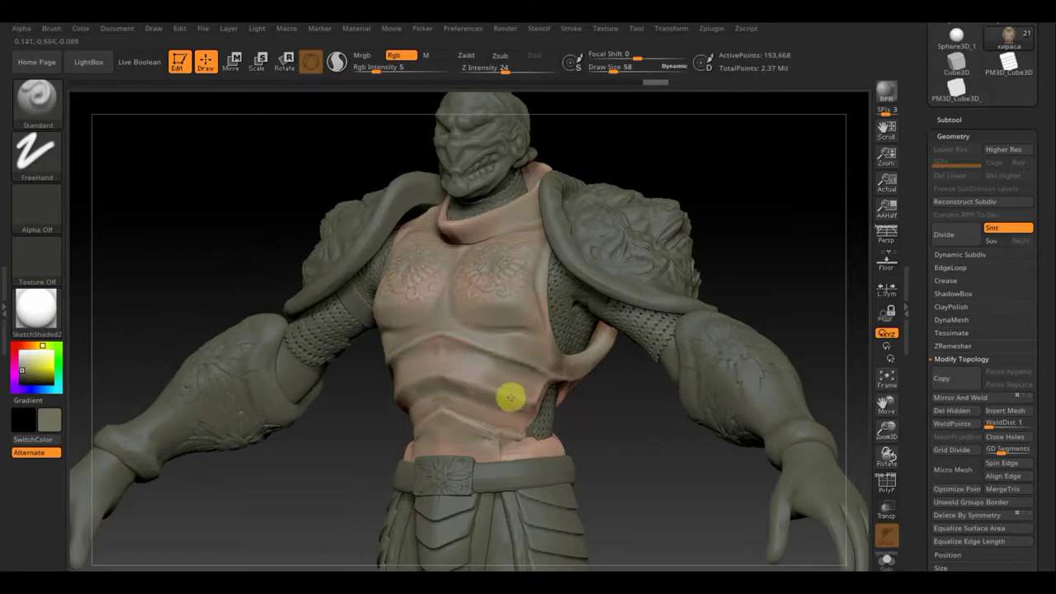
left_click_drag(594, 434, 568, 450)
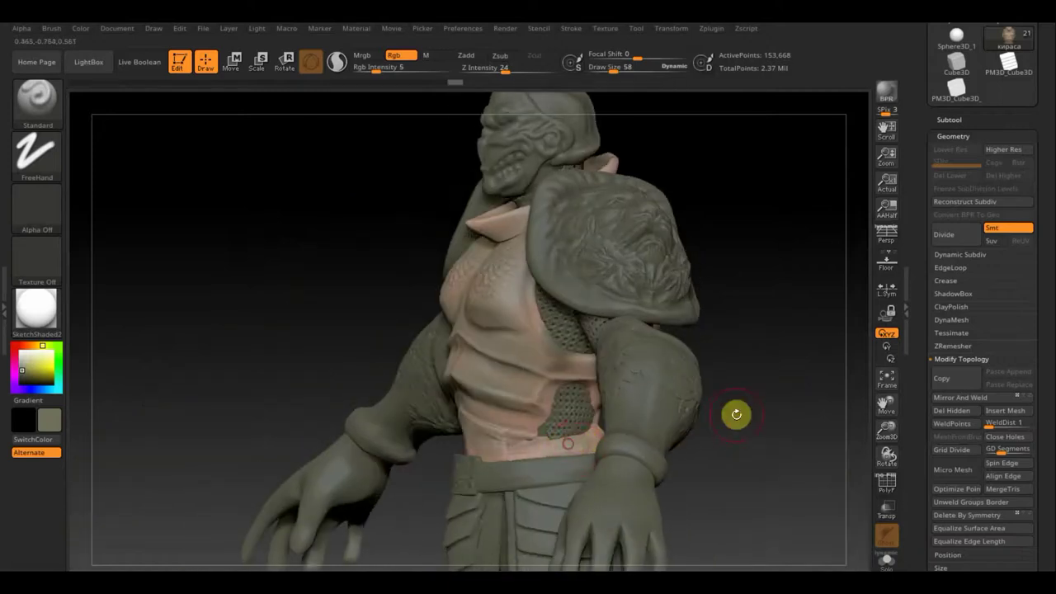
mouse_move(736, 412)
left_mouse_down()
mouse_move(651, 420)
mouse_move(620, 330)
mouse_move(639, 297)
mouse_move(611, 421)
left_mouse_up()
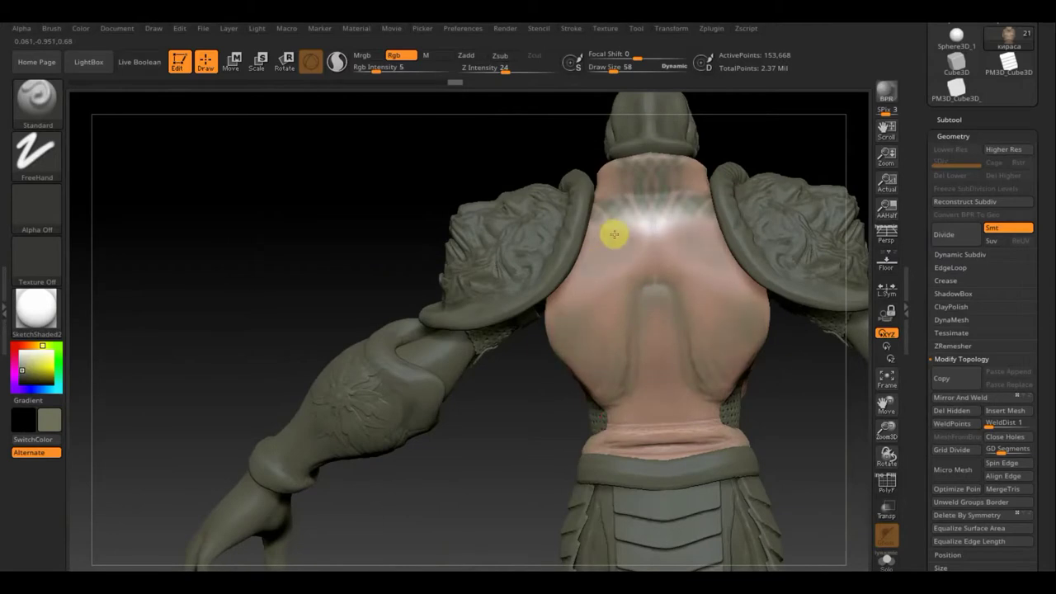
Step: Switch to a pinkish-brown colour and lightly tint the upper and lower back above the belt
left_click_drag(627, 212, 676, 209)
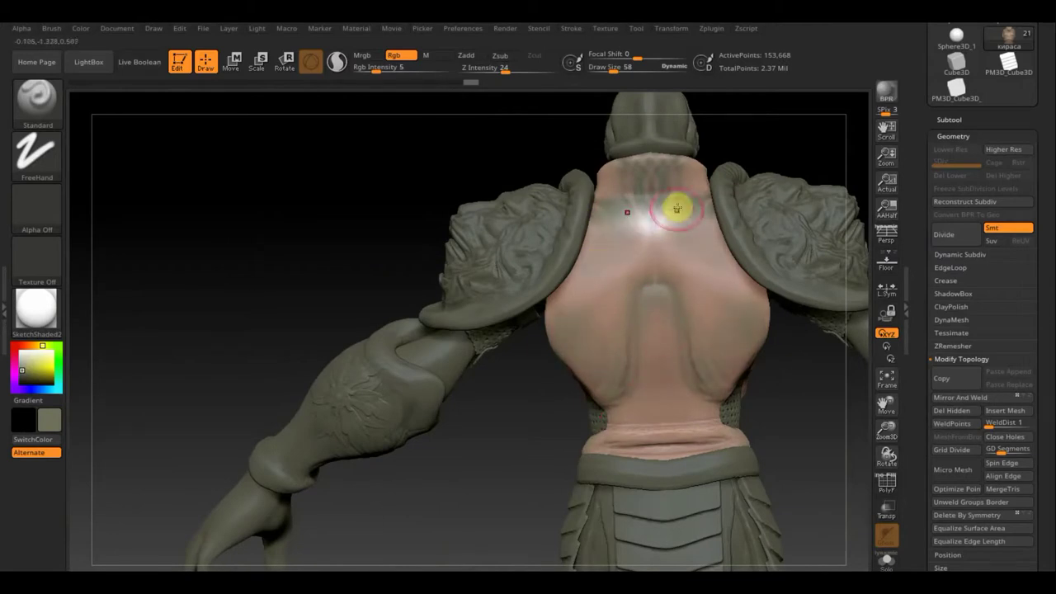
key("c")
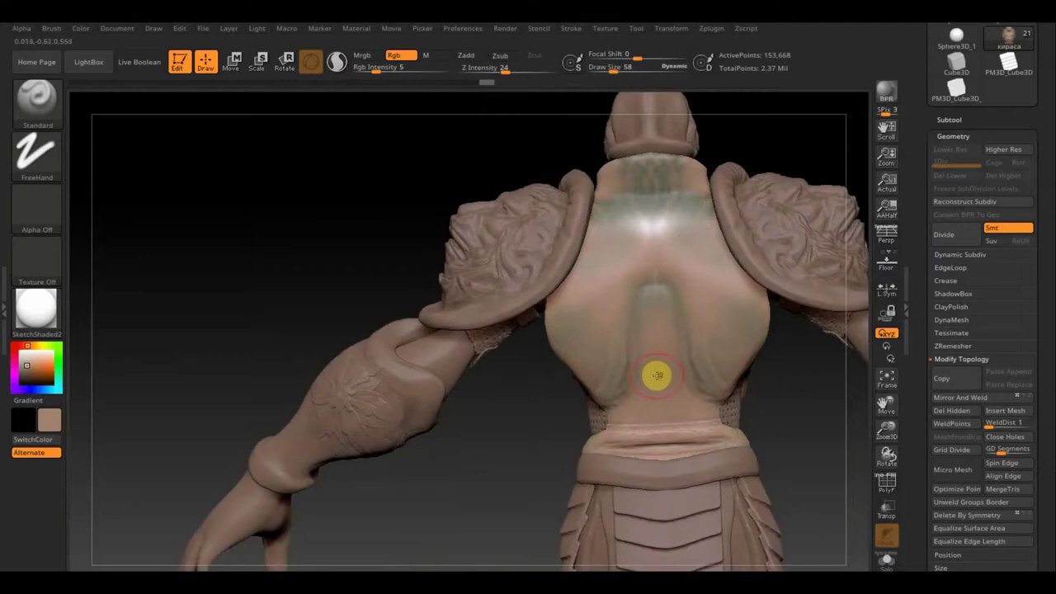
left_click_drag(687, 204, 630, 217)
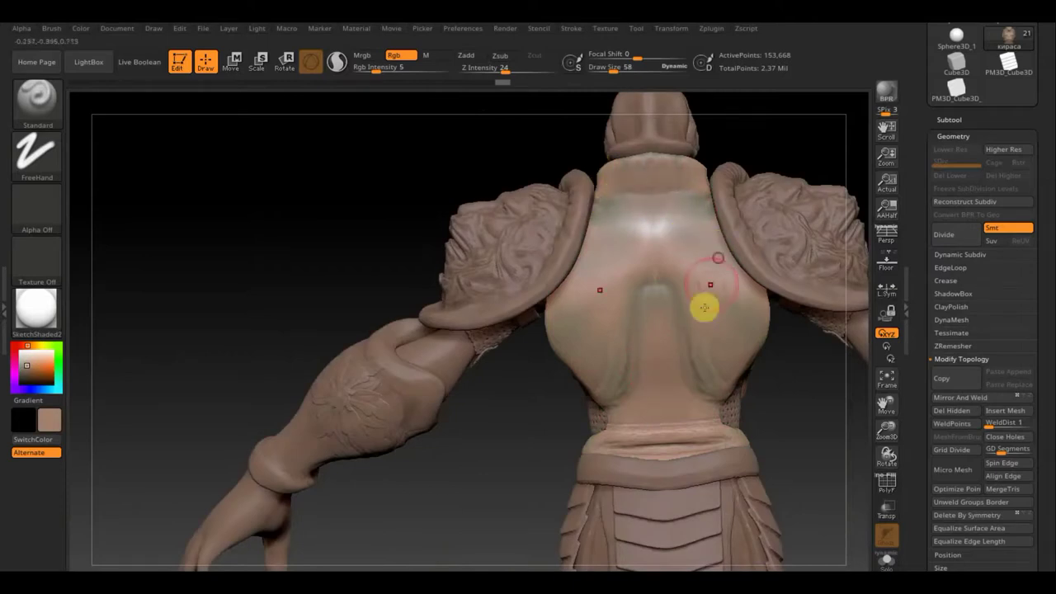
left_click(693, 382)
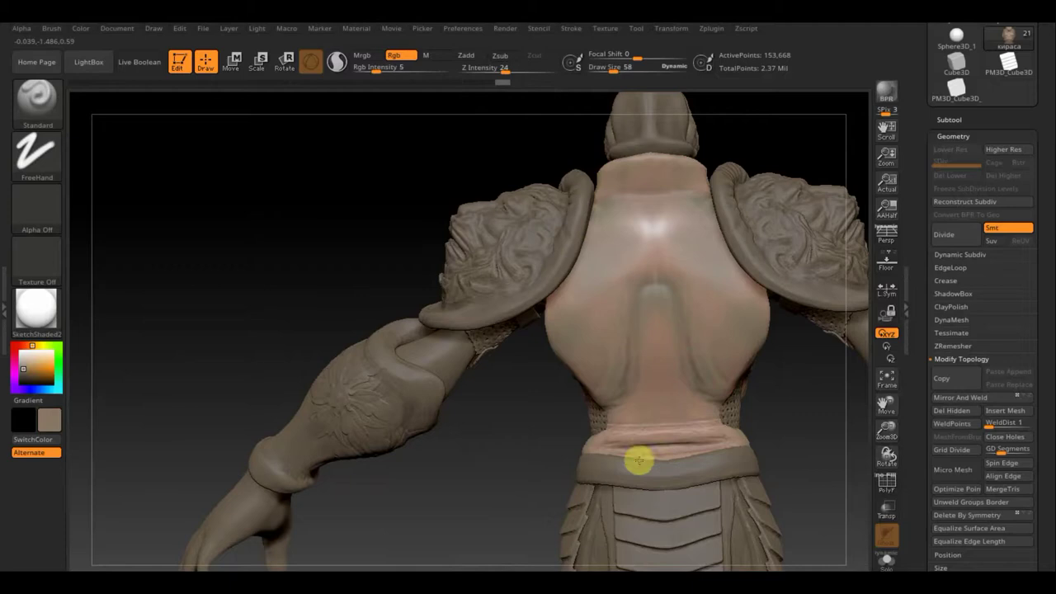
left_click_drag(642, 447, 682, 437, "ctrl")
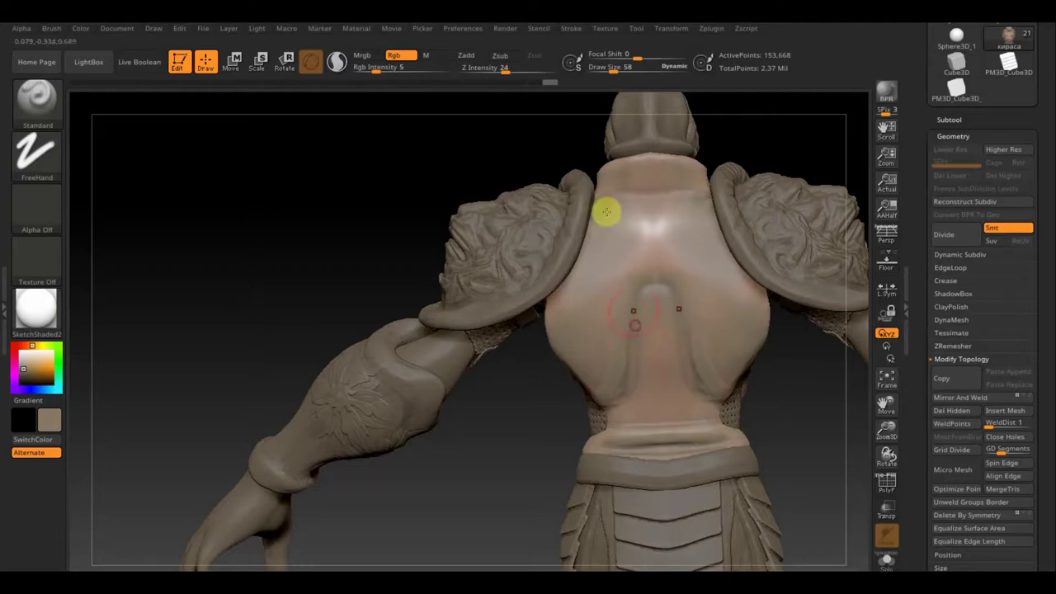
Step: Raise Rgb Intensity to 13, paint a soft stroke down the back, and bring up the subtool list
left_click_drag(374, 72, 389, 71)
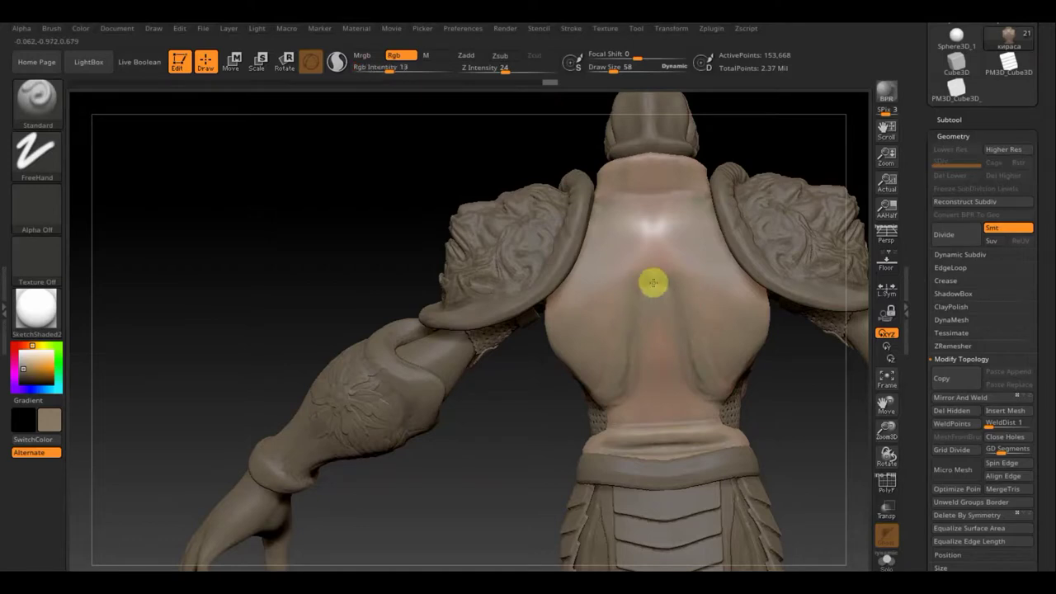
left_click_drag(652, 283, 630, 337)
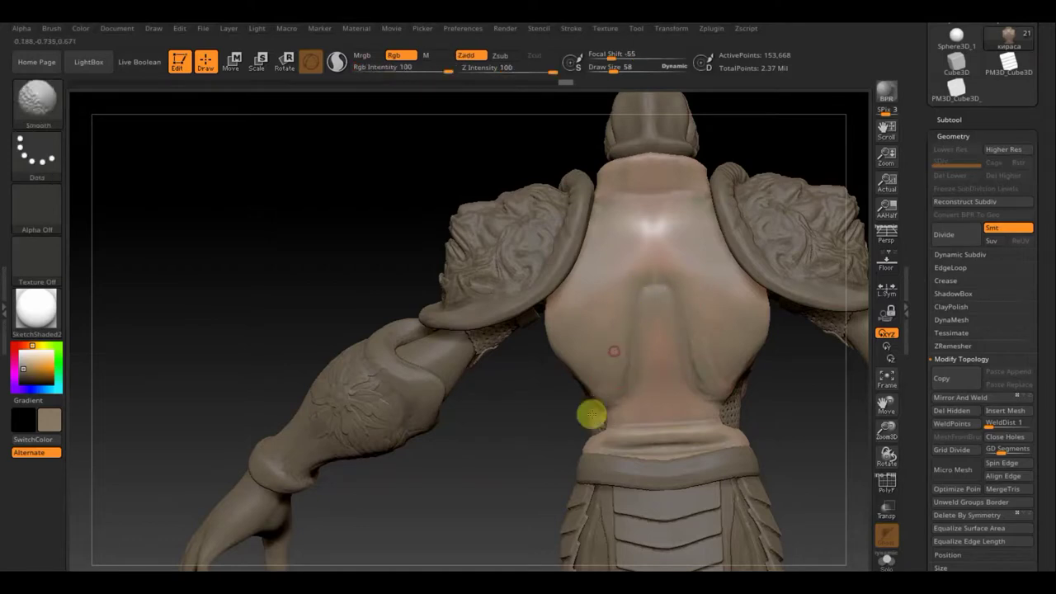
mouse_move(606, 385)
right_mouse_down()
mouse_move(806, 471)
mouse_move(705, 471)
mouse_move(684, 481)
mouse_move(734, 524)
mouse_move(594, 414)
right_mouse_up()
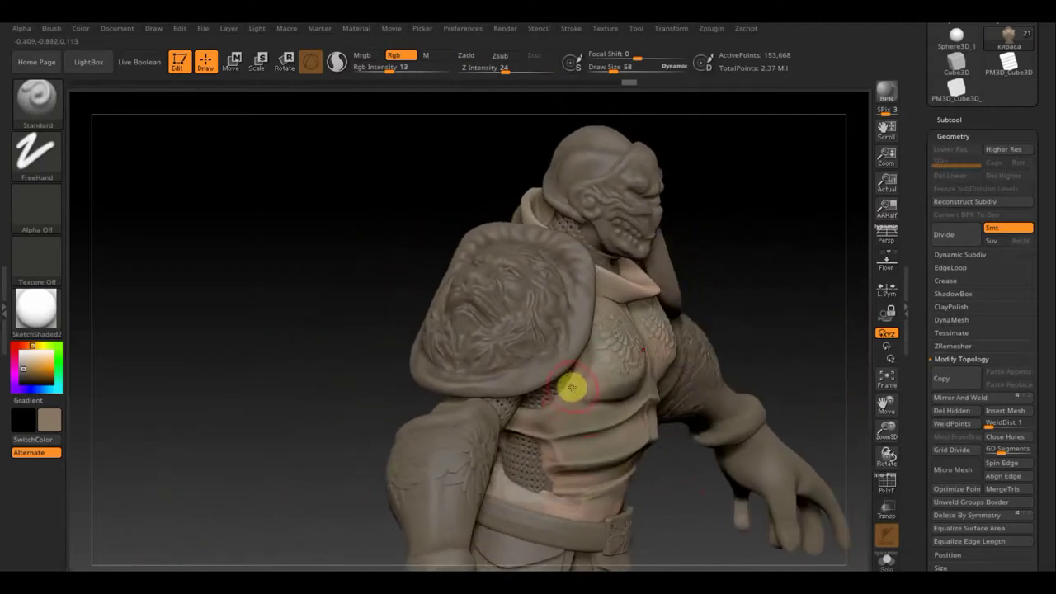
right_click_drag(404, 305, 423, 357)
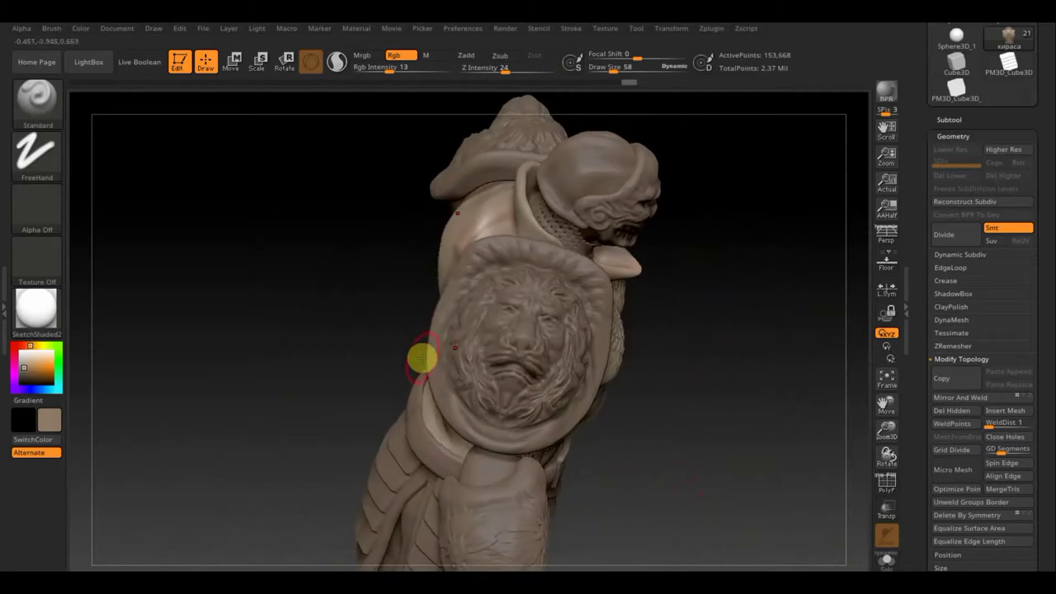
key("n")
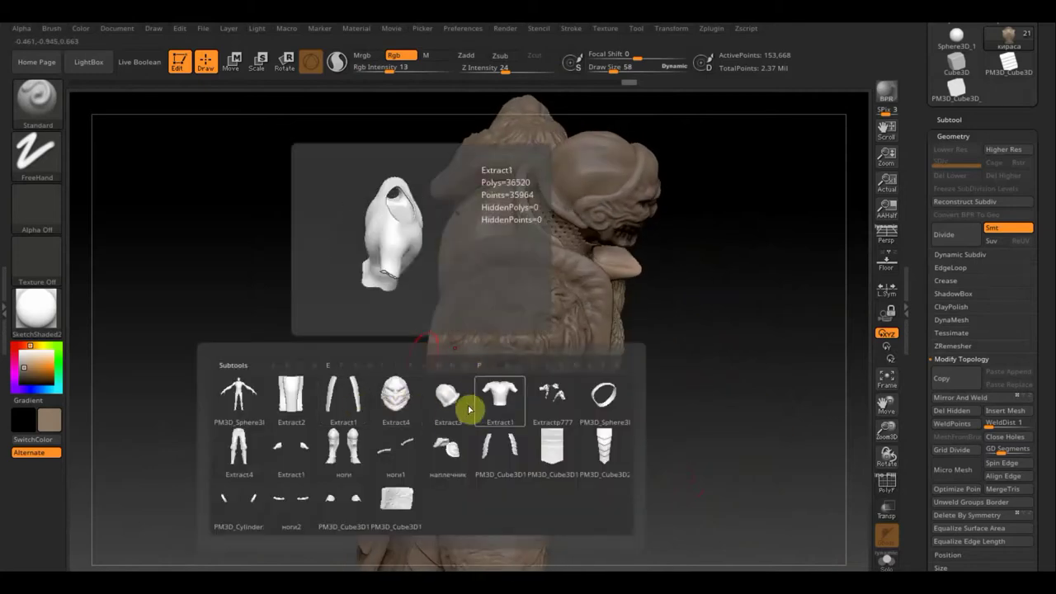
Step: Make the lion-head pauldron (наплечник) the active subtool
left_click(447, 448)
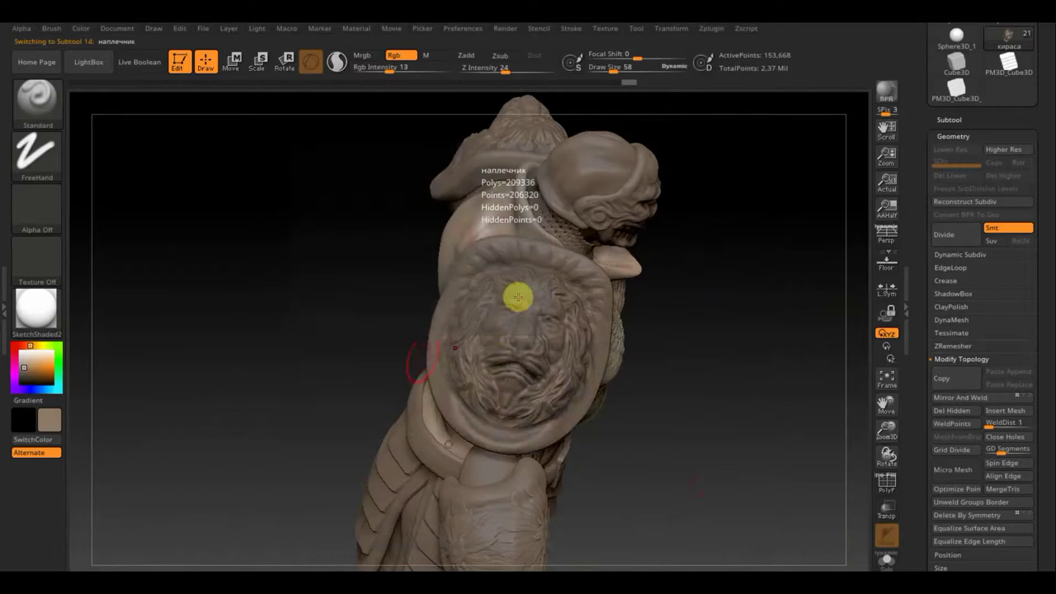
key("n")
left_click(569, 276)
key("n")
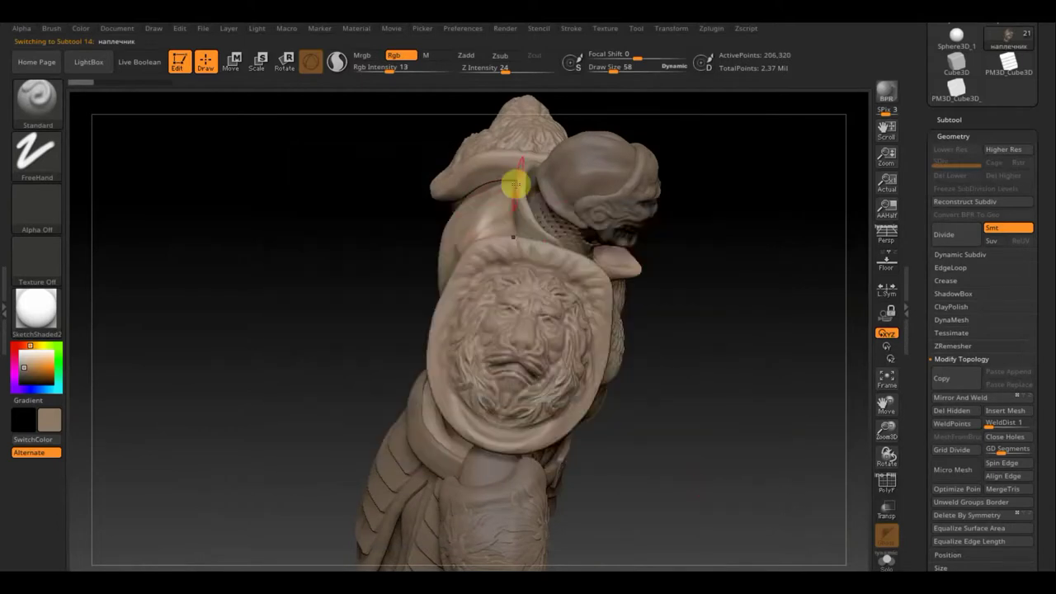
Step: Mask the upper pauldron and shoulder strap with Draw Size 157 and Rgb Intensity 100
left_click_drag(502, 262, 502, 255, "ctrl")
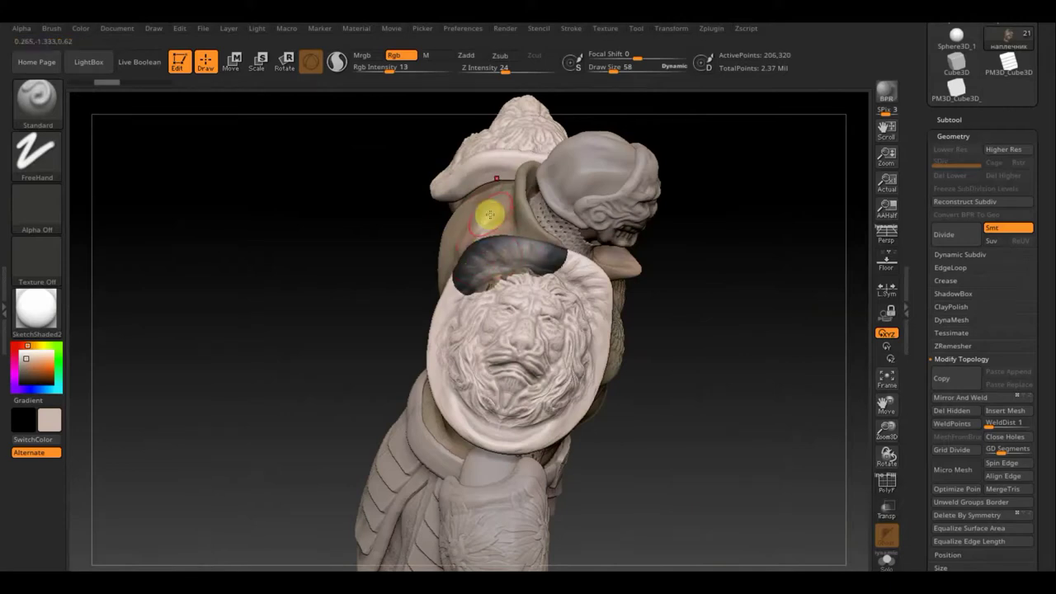
mouse_move(483, 253)
left_mouse_down("ctrl")
mouse_move(536, 256)
mouse_move(610, 315)
left_mouse_up("ctrl")
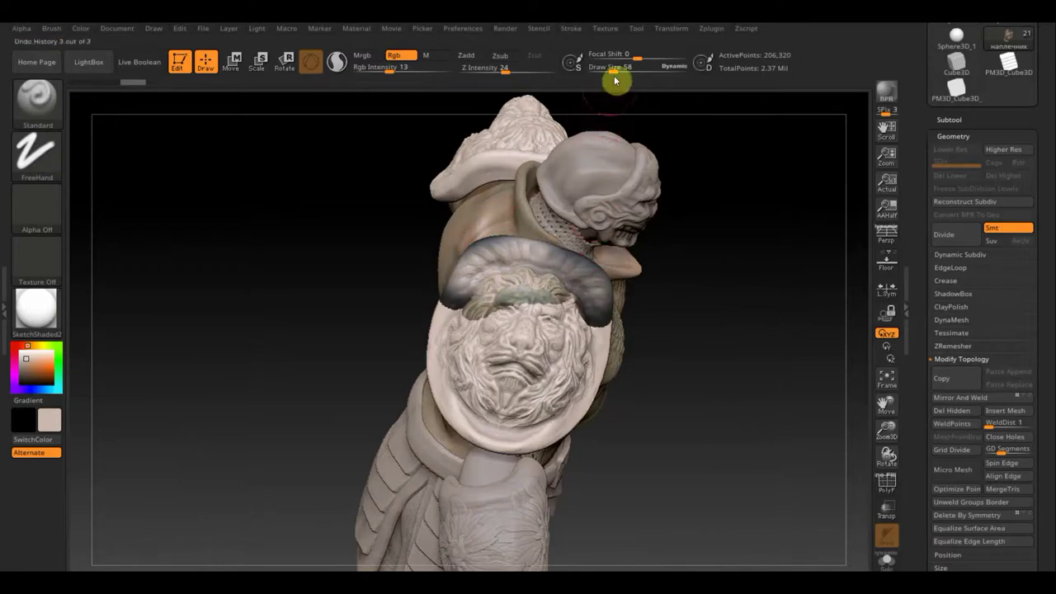
left_click_drag(617, 73, 629, 74)
mouse_move(559, 297)
left_mouse_down("ctrl")
mouse_move(590, 278)
mouse_move(525, 345)
mouse_move(459, 278)
mouse_move(424, 319)
mouse_move(608, 381)
mouse_move(568, 385)
mouse_move(474, 431)
left_mouse_up("ctrl")
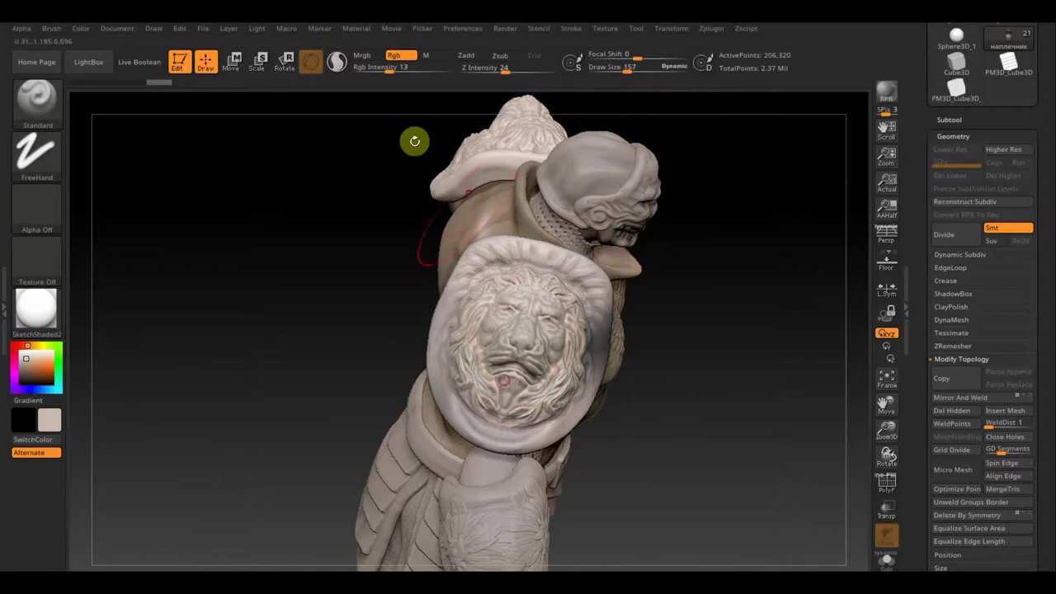
left_click(385, 67)
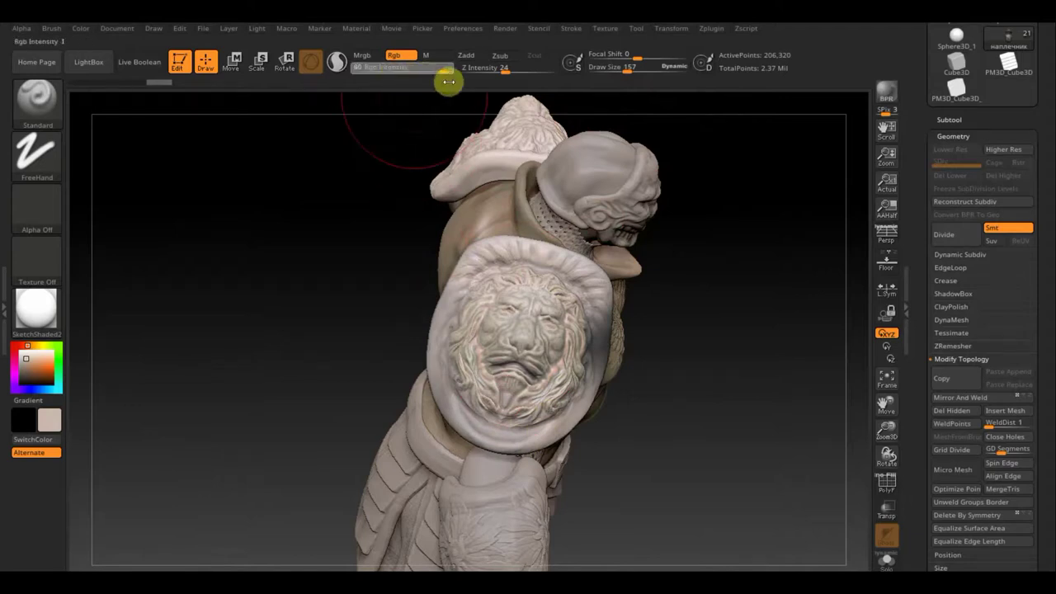
left_click_drag(448, 81, 450, 70)
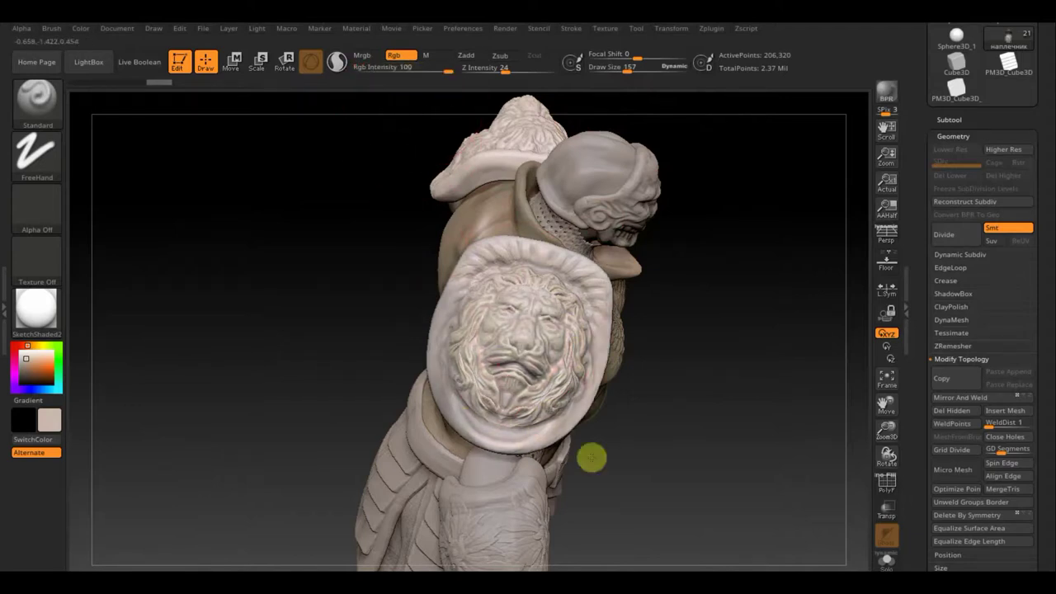
left_click_drag(466, 165, 550, 177, "ctrl")
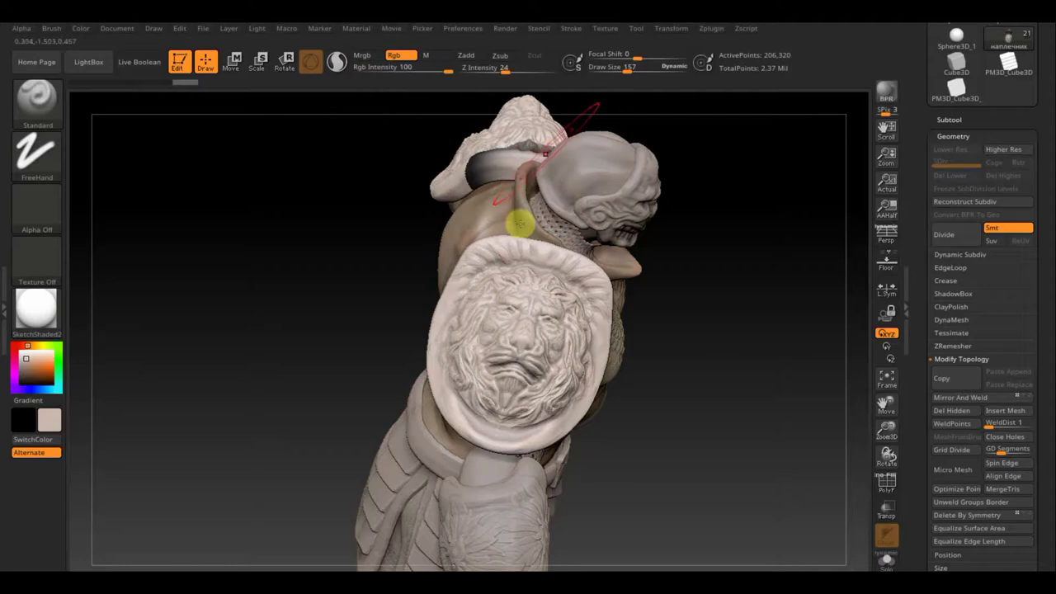
left_click_drag(714, 354, 670, 348)
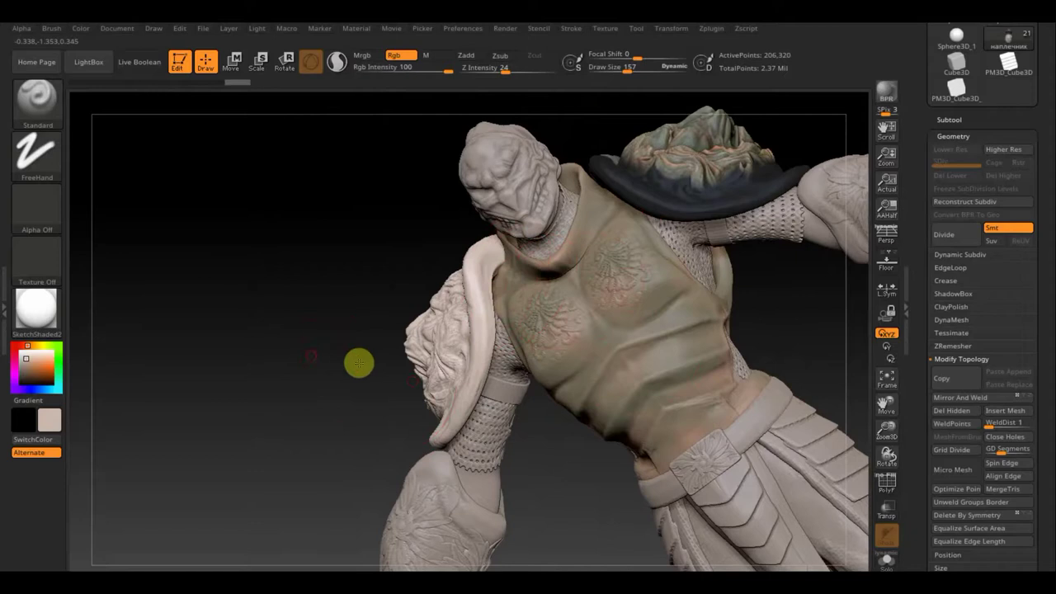
Step: Swap to the brown colour and paint variation over the neck, chest and pauldron
mouse_move(358, 363)
left_mouse_down()
mouse_move(396, 354)
mouse_move(365, 352)
mouse_move(469, 365)
left_mouse_up()
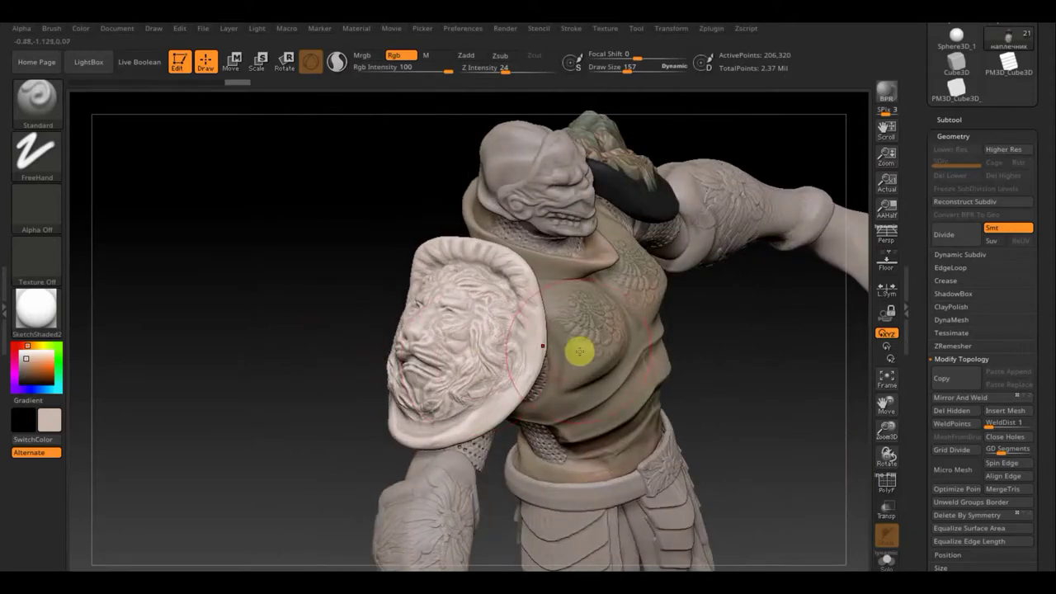
key("c")
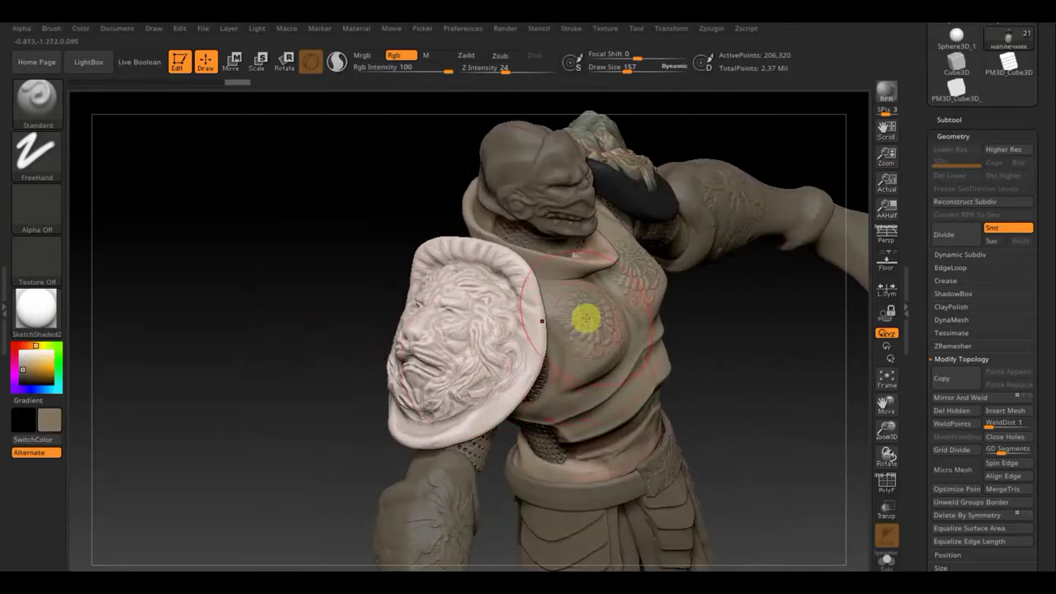
left_click_drag(586, 314, 552, 158)
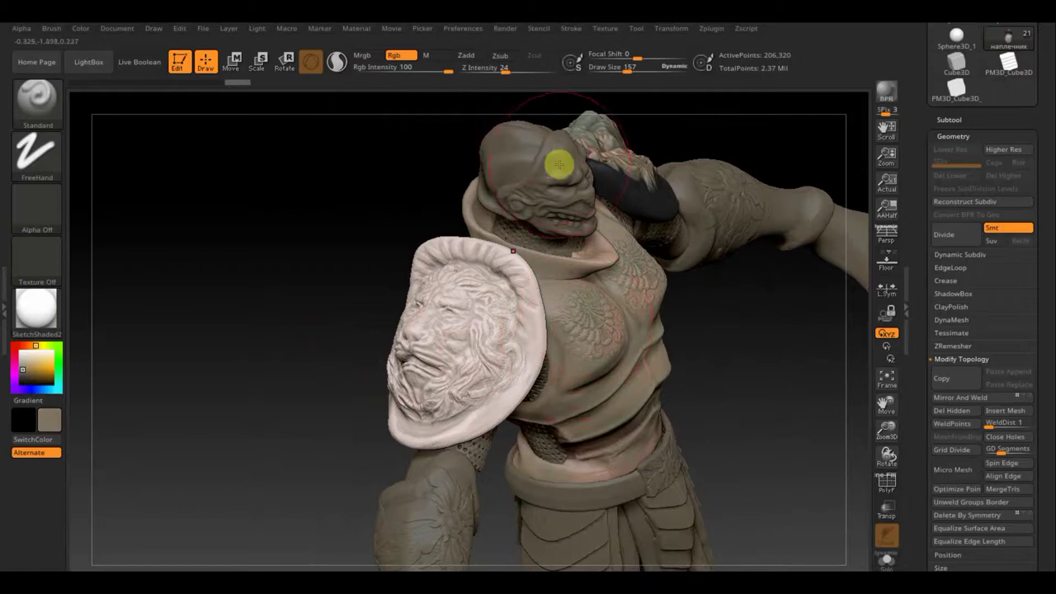
left_click_drag(476, 288, 464, 306)
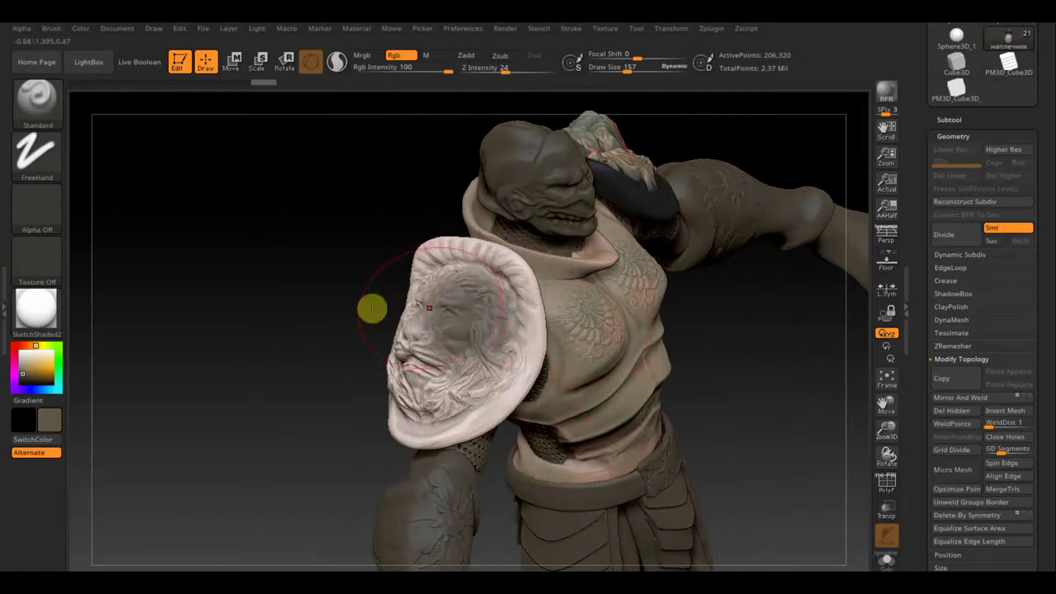
left_click_drag(370, 306, 331, 297)
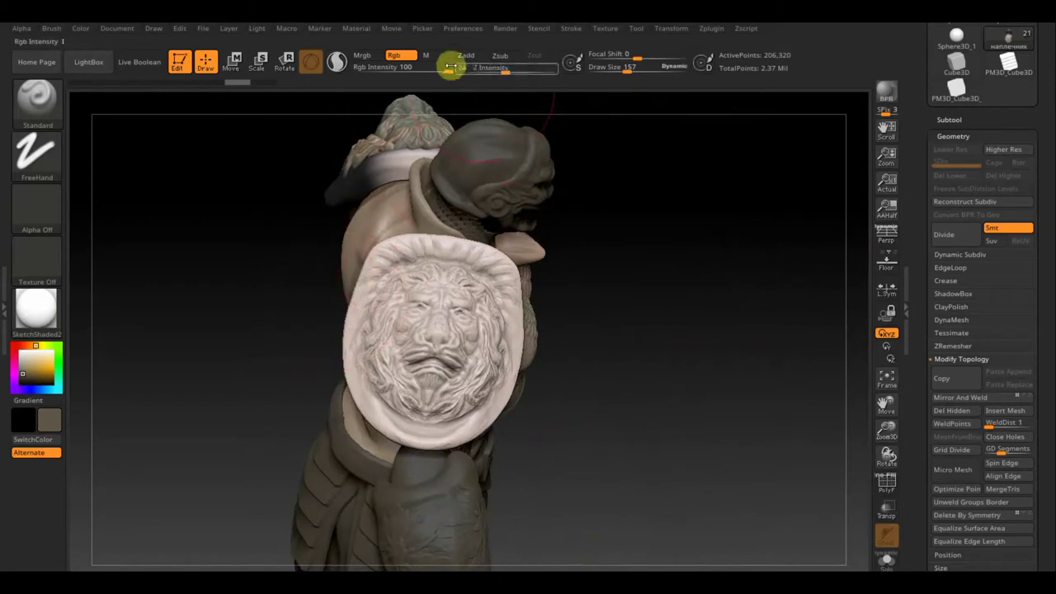
Step: At Rgb Intensity 6 and Draw Size 33, dab reddish accents on the lion face, then save
left_click_drag(446, 69, 375, 70)
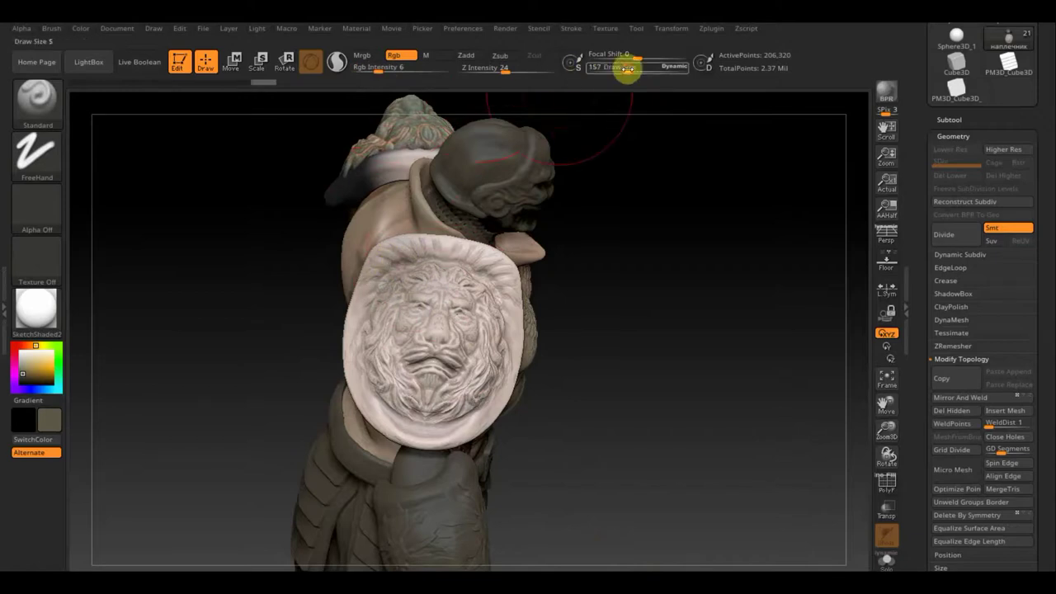
left_click_drag(628, 69, 607, 71)
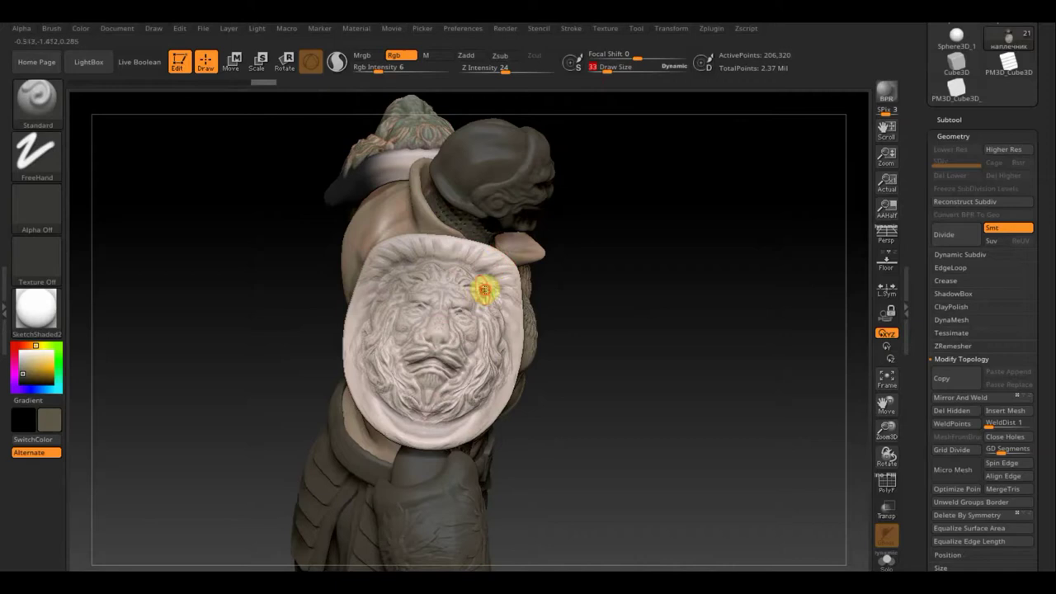
left_click_drag(419, 269, 431, 273)
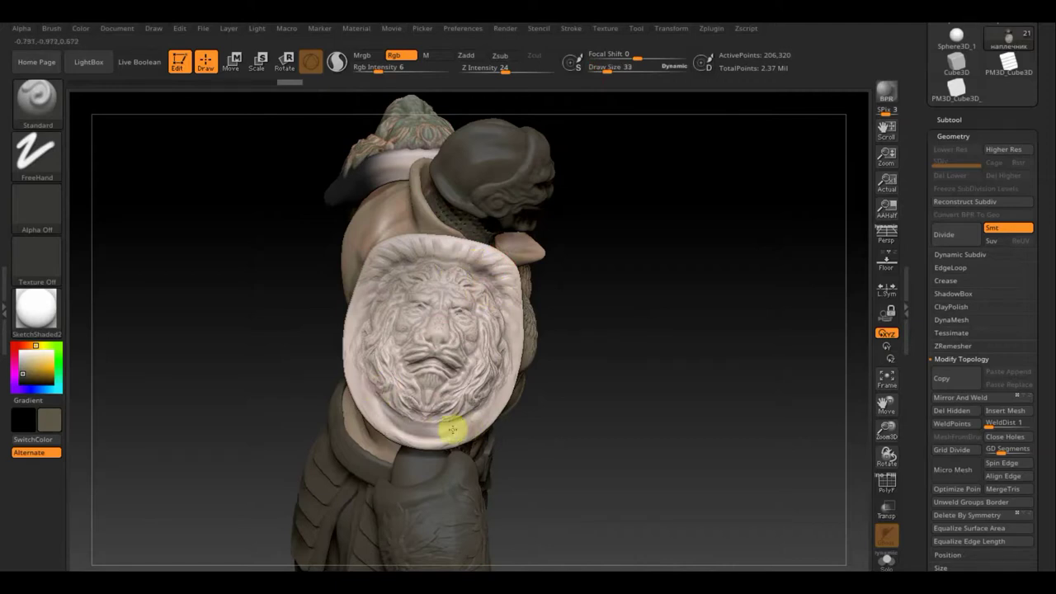
left_click_drag(469, 422, 454, 390)
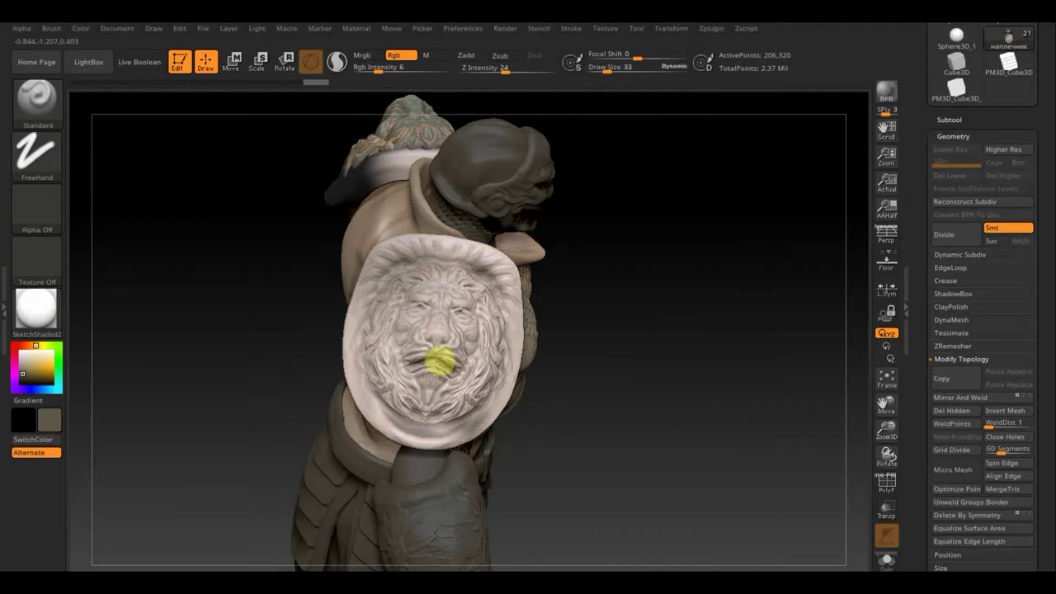
key("ctrl+s")
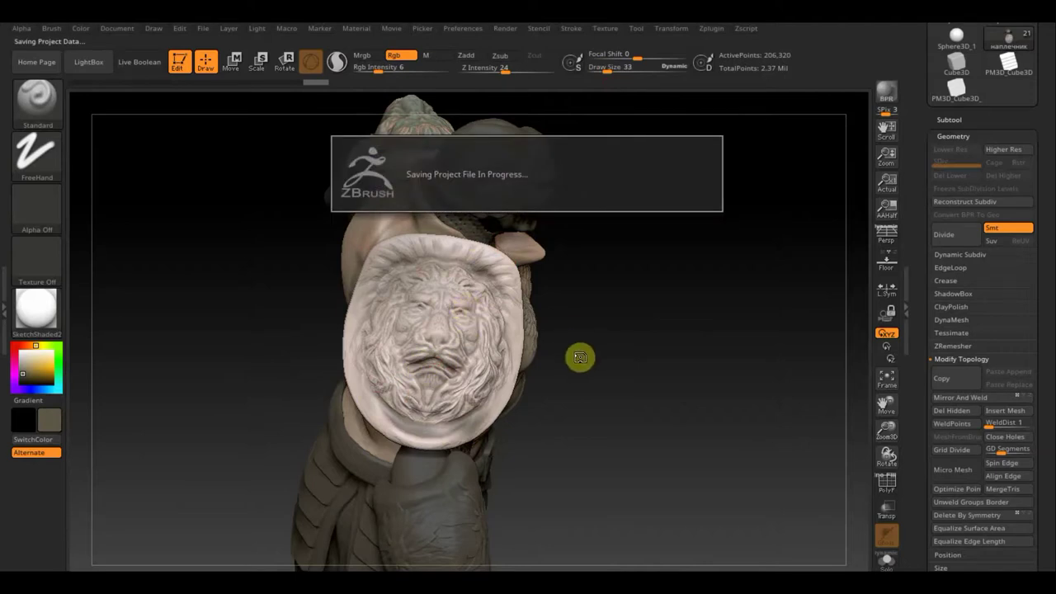
Step: Rotate and zoom in on the lion face of the pauldron once the QuickSave finishes
mouse_move(583, 348)
left_mouse_down()
mouse_move(600, 437)
mouse_move(499, 278)
left_mouse_up()
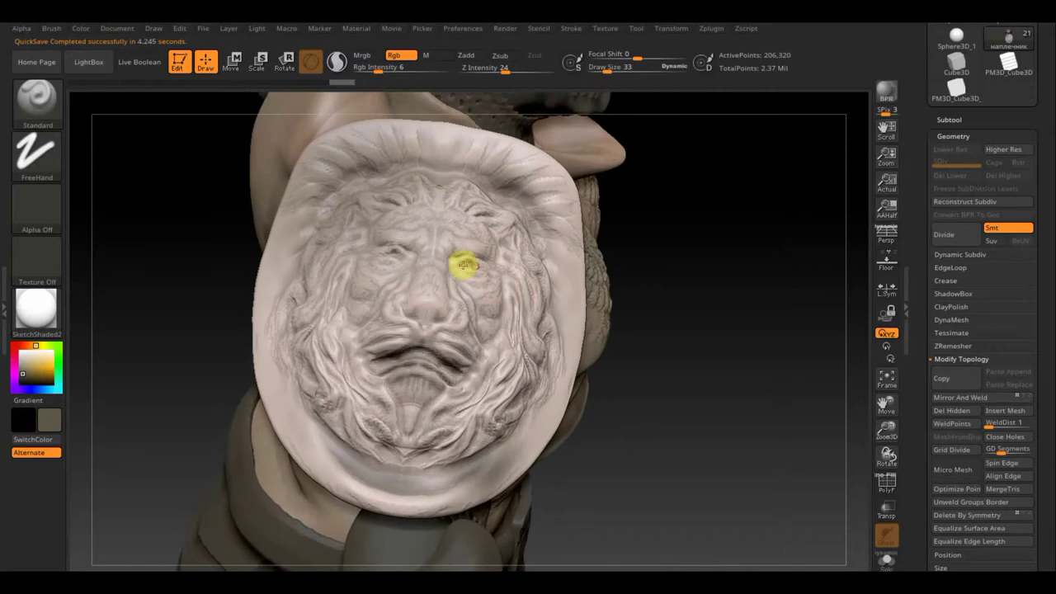
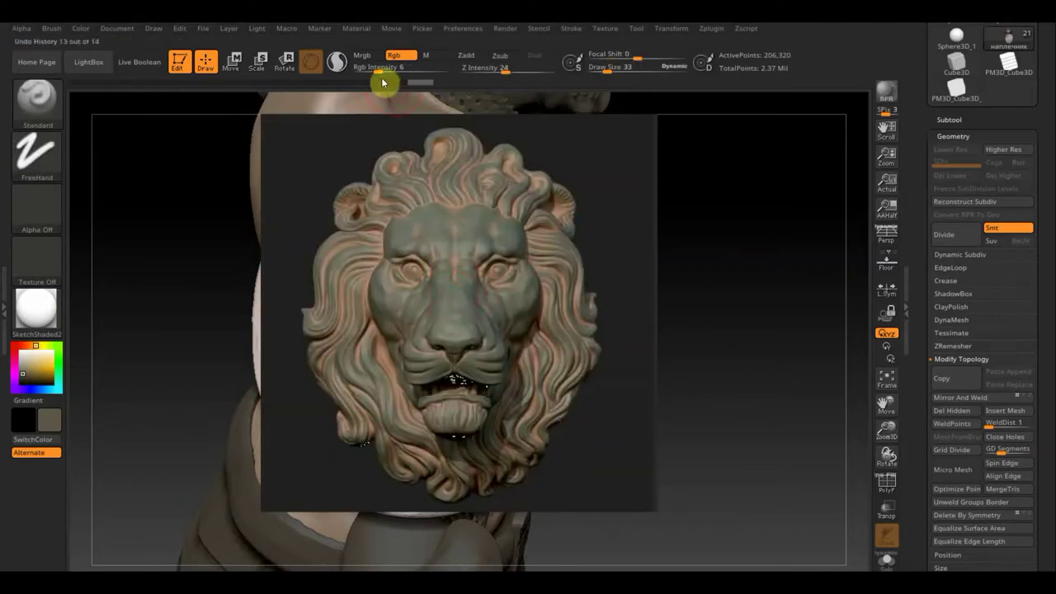
Step: Hide the lion reference and paint full-strength green over the lion's nose, forehead and cheek
left_click_drag(378, 70, 457, 85)
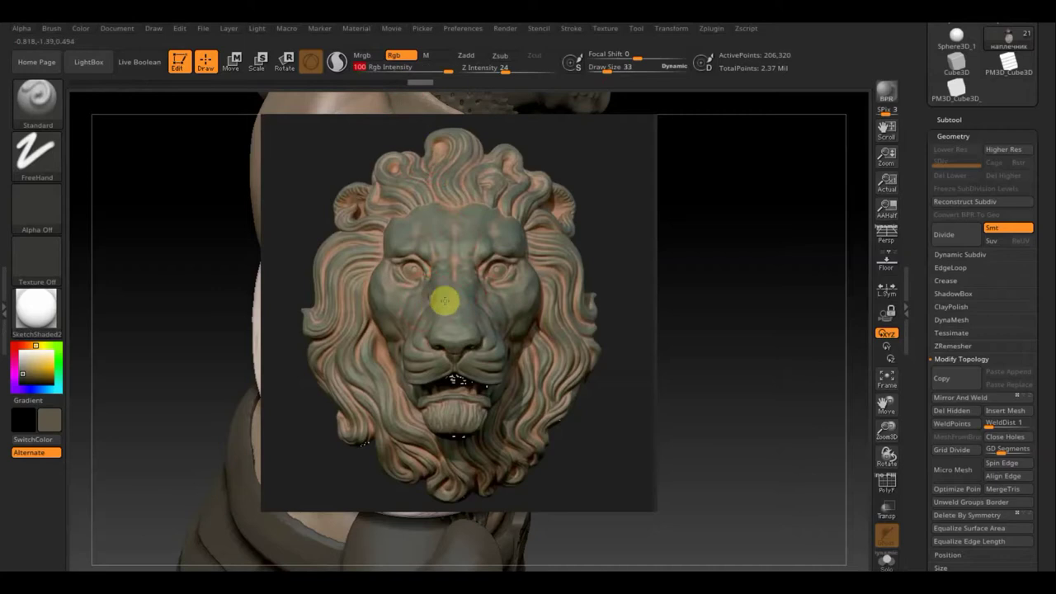
key("shift+z")
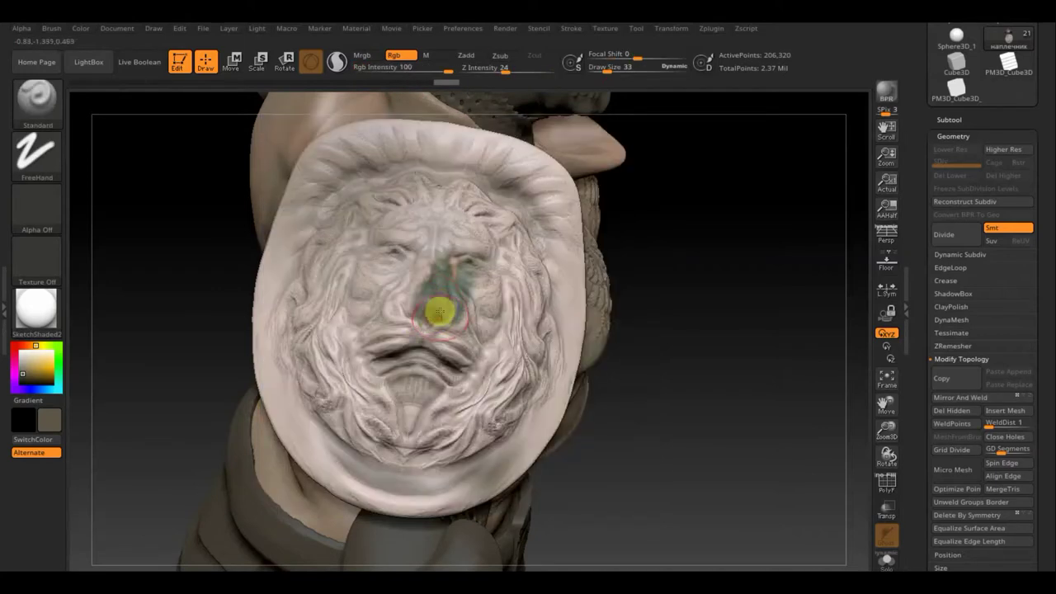
mouse_move(443, 304)
left_mouse_down()
mouse_move(424, 295)
mouse_move(405, 252)
mouse_move(377, 240)
mouse_move(398, 213)
mouse_move(396, 184)
left_mouse_up()
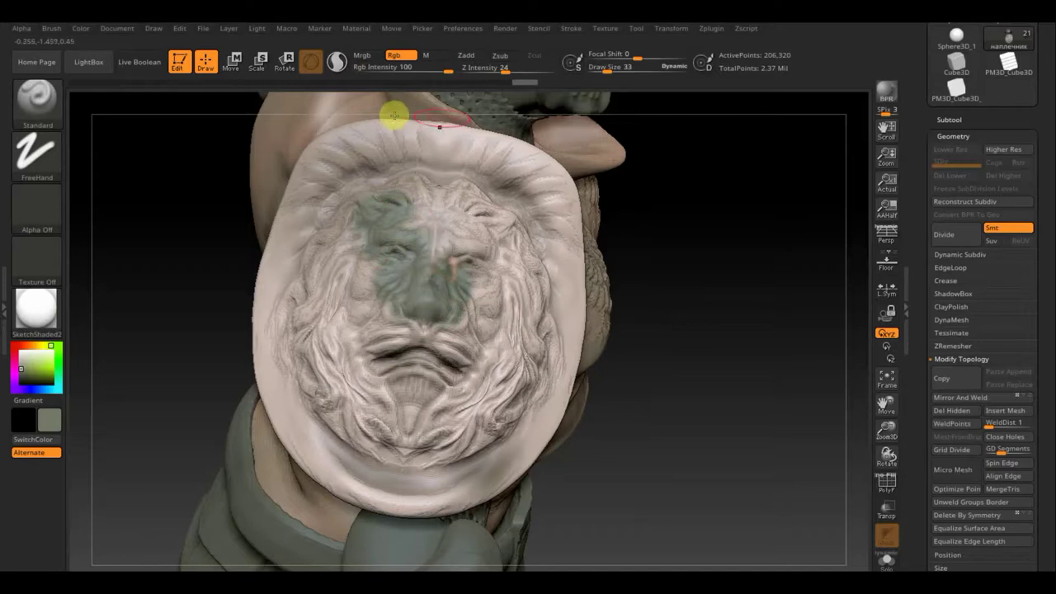
left_click_drag(443, 68, 377, 76)
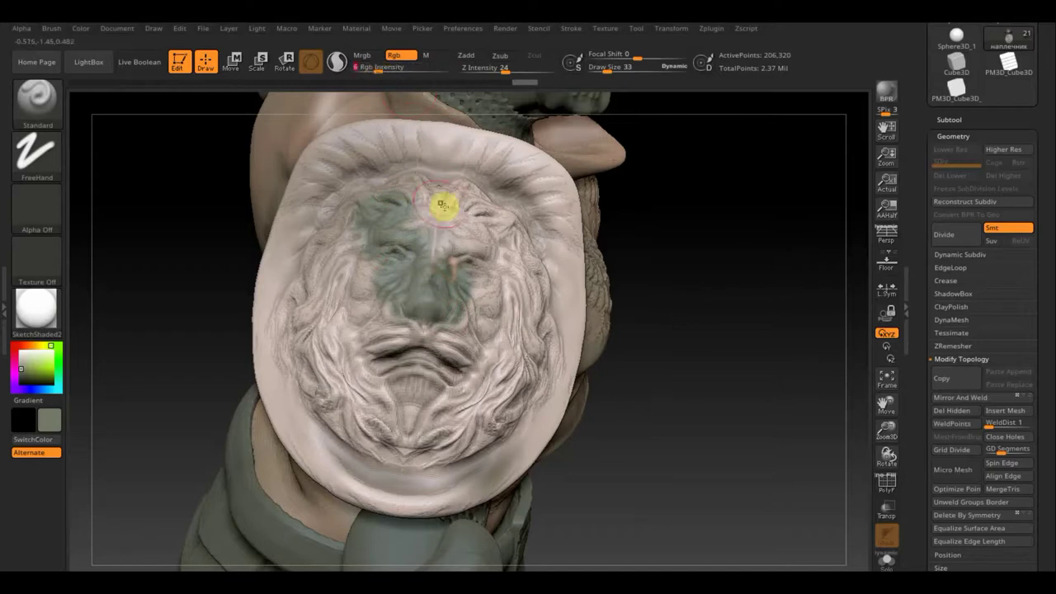
mouse_move(466, 195)
left_mouse_down()
mouse_move(502, 177)
mouse_move(455, 160)
mouse_move(502, 154)
mouse_move(559, 165)
mouse_move(467, 135)
mouse_move(371, 130)
mouse_move(323, 158)
mouse_move(279, 227)
left_mouse_up()
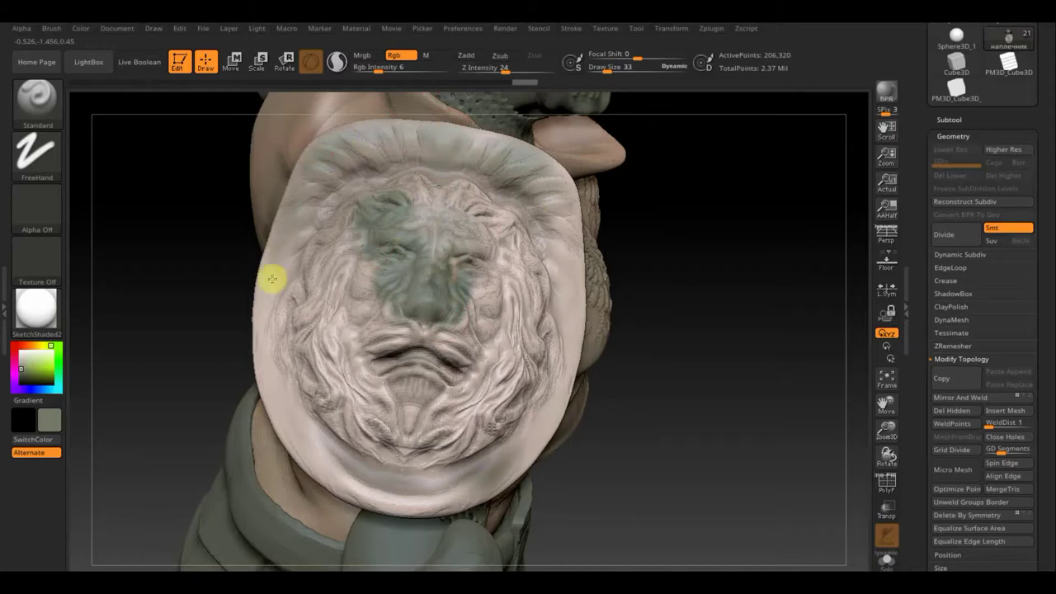
mouse_move(271, 279)
left_mouse_down()
mouse_move(274, 338)
mouse_move(377, 341)
mouse_move(330, 313)
mouse_move(305, 271)
mouse_move(318, 311)
mouse_move(370, 339)
mouse_move(376, 426)
mouse_move(306, 465)
mouse_move(262, 332)
left_mouse_up()
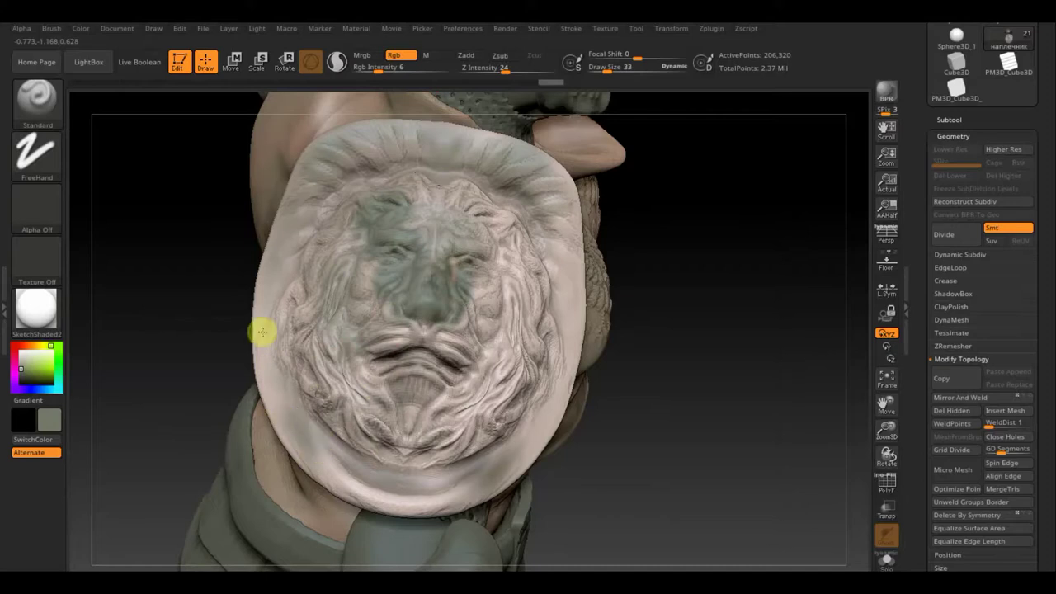
Step: Wash faint green over the lion face with a larger brush, undo the softening, and shrink the brush to 36
left_click_drag(613, 74, 625, 73)
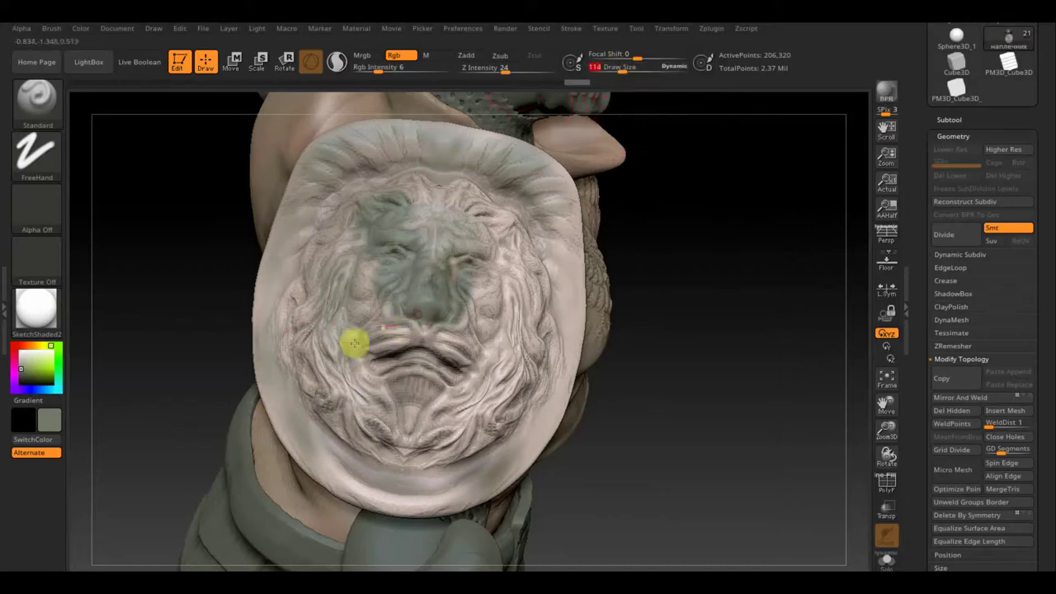
mouse_move(314, 142)
left_mouse_down()
mouse_move(561, 294)
mouse_move(510, 299)
mouse_move(436, 173)
mouse_move(372, 418)
mouse_move(538, 421)
mouse_move(568, 208)
mouse_move(415, 507)
mouse_move(378, 499)
left_mouse_up()
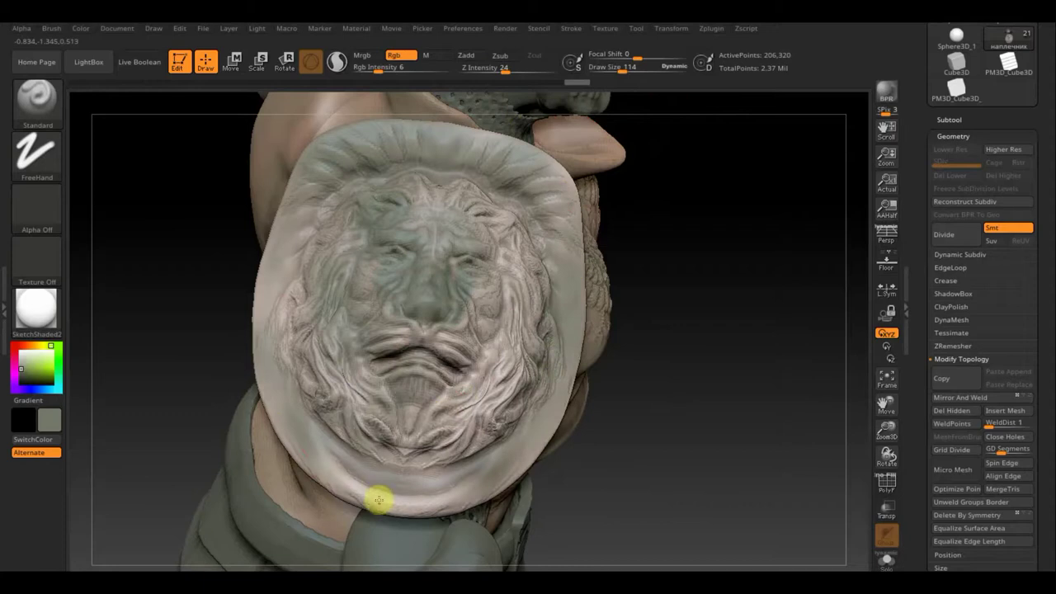
mouse_move(308, 147)
left_mouse_down("shift")
mouse_move(382, 294)
mouse_move(413, 294)
left_mouse_up("shift")
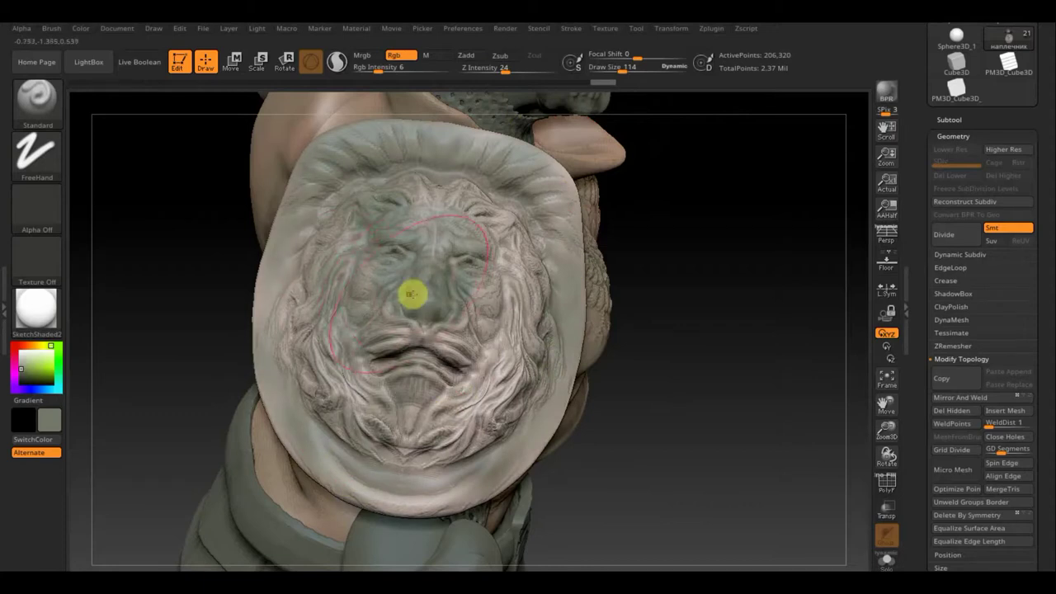
key("ctrl+z")
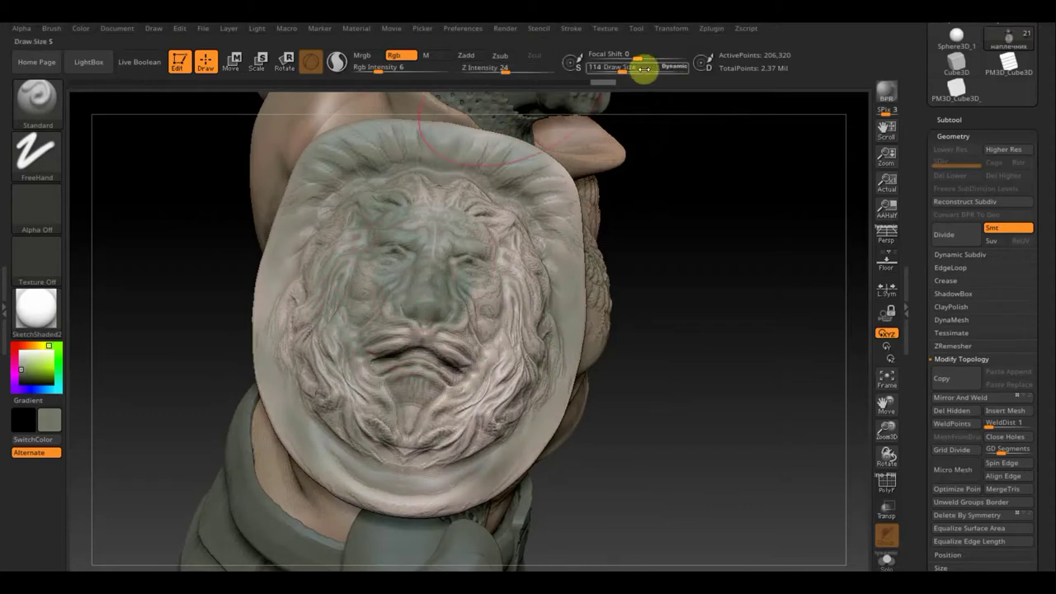
left_click_drag(620, 71, 607, 70)
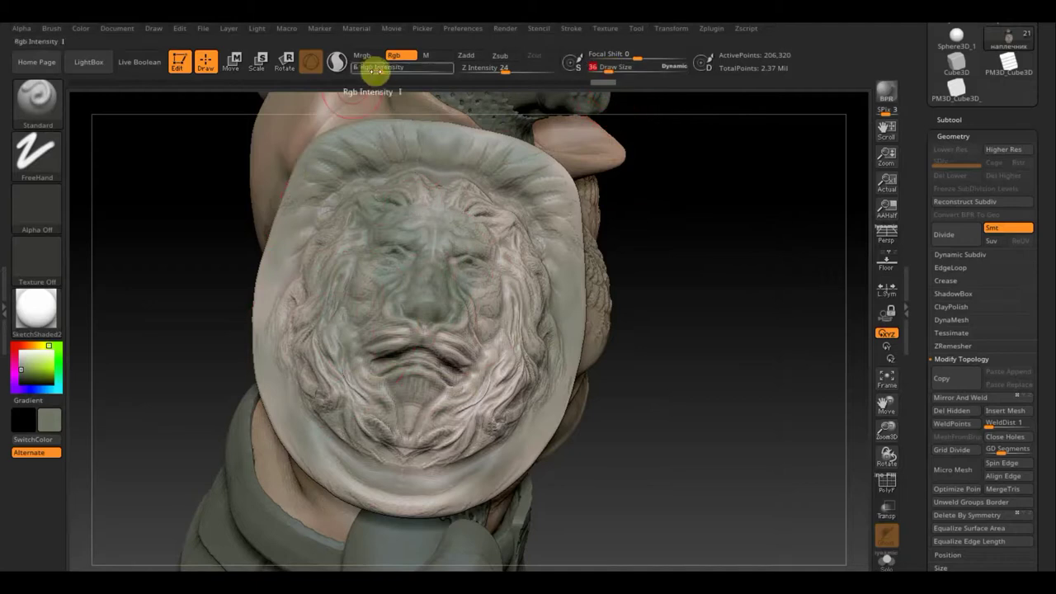
Step: At Rgb Intensity 16, dab tint onto the lion's mane, brow, forehead, rim and lower face
left_click_drag(375, 70, 385, 70)
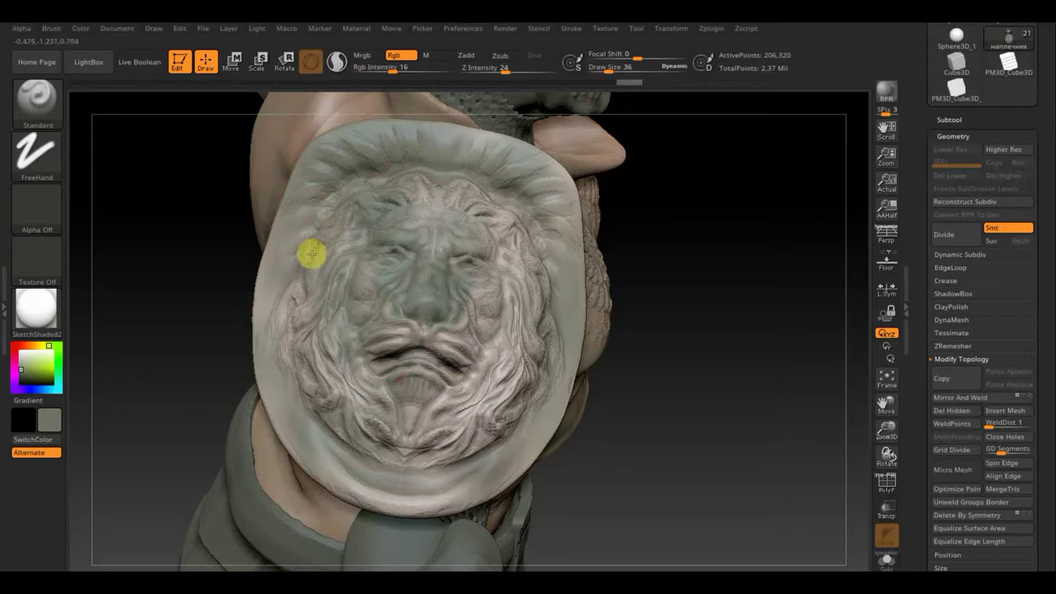
left_click(274, 244)
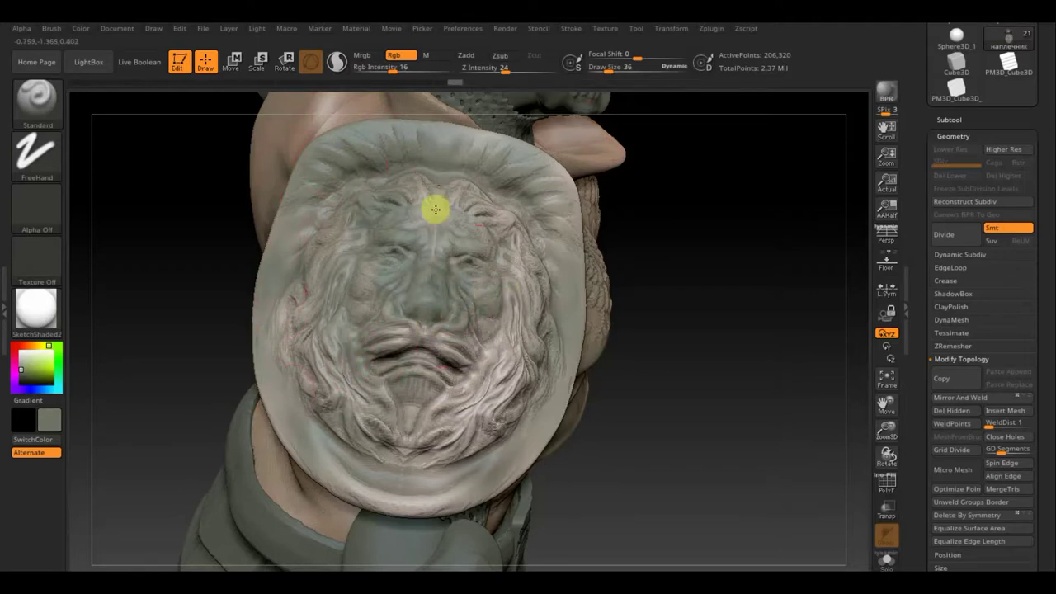
left_click(459, 183)
left_click(394, 310)
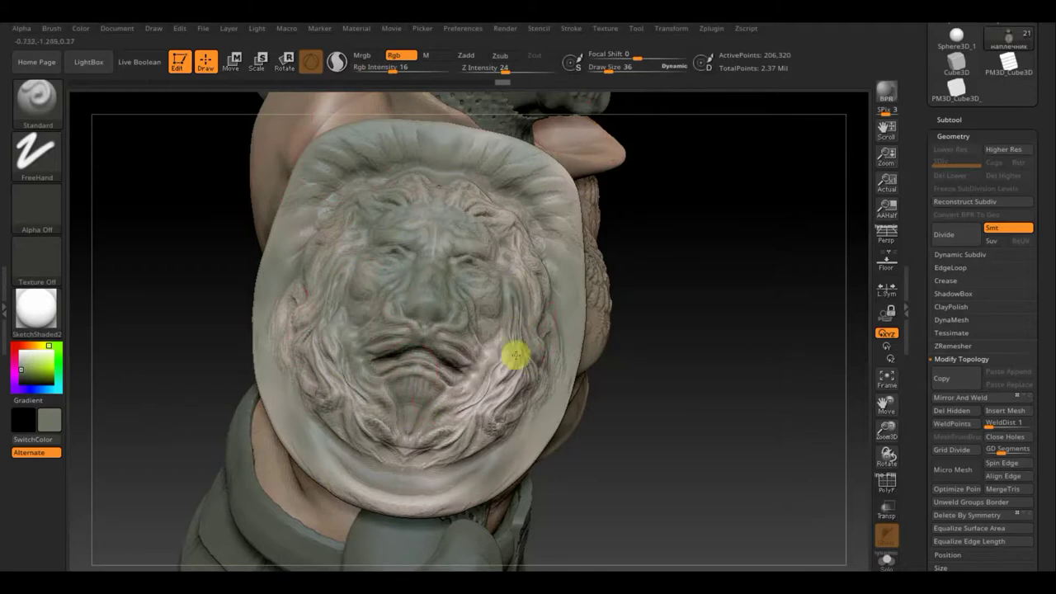
left_click(460, 454)
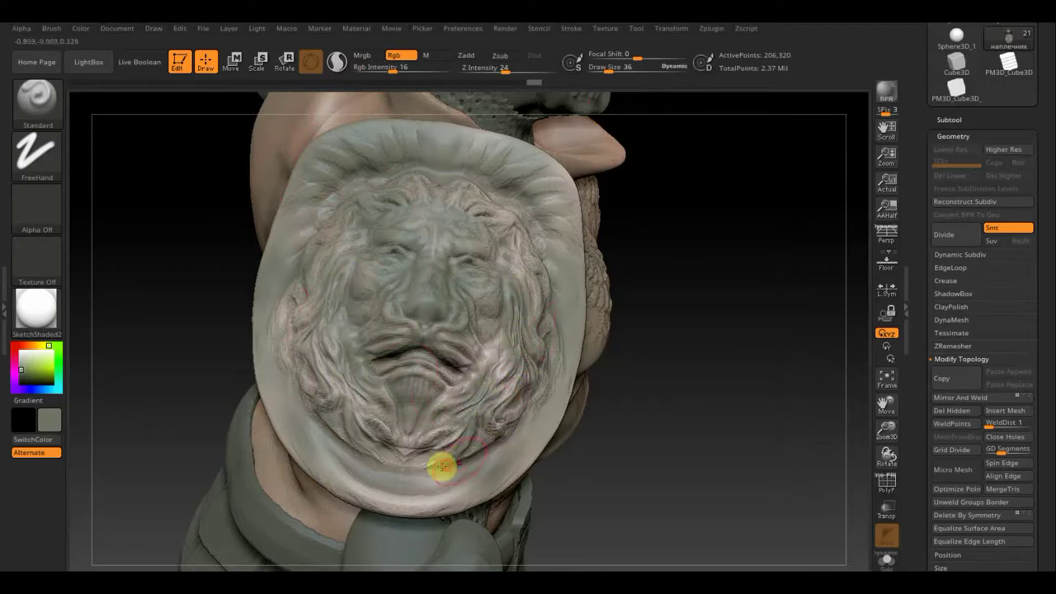
left_click(304, 236)
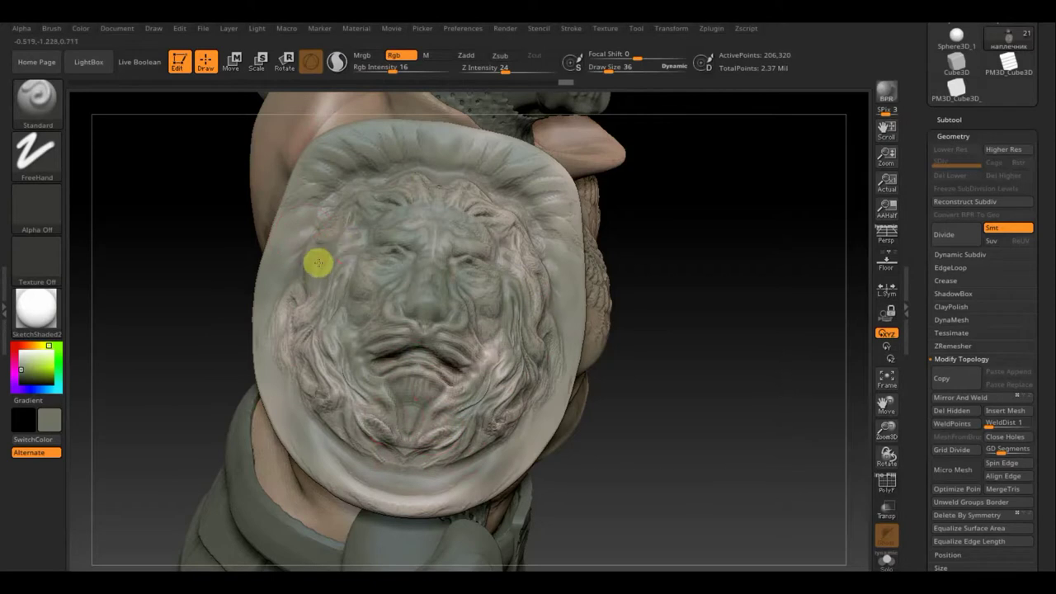
left_click(398, 216)
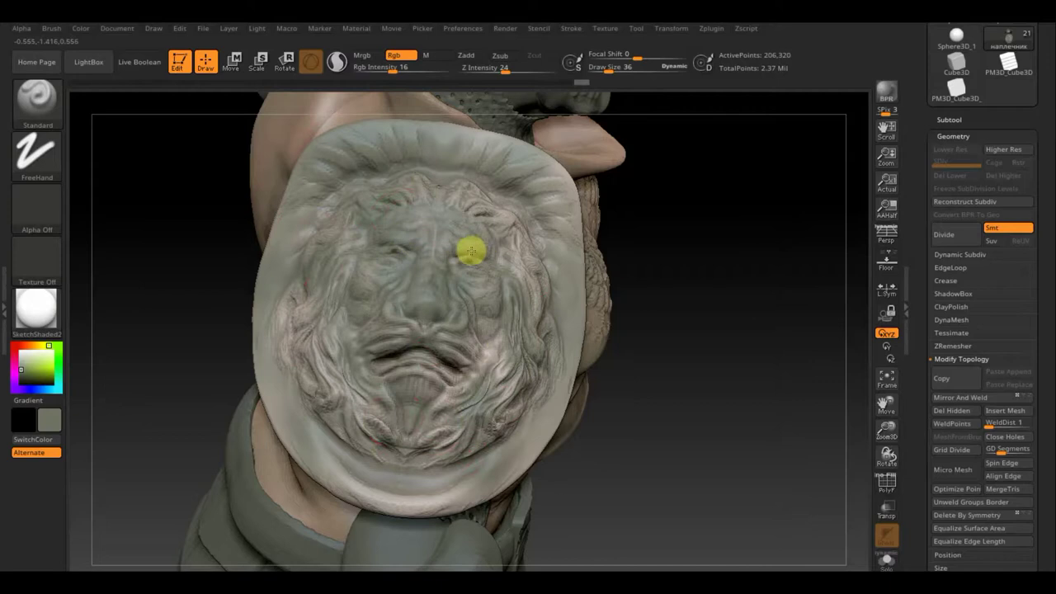
left_click(443, 305)
Step: Switch to a paler colour at intensity 6 and brush a faint wash down the lion's face
left_click(511, 350)
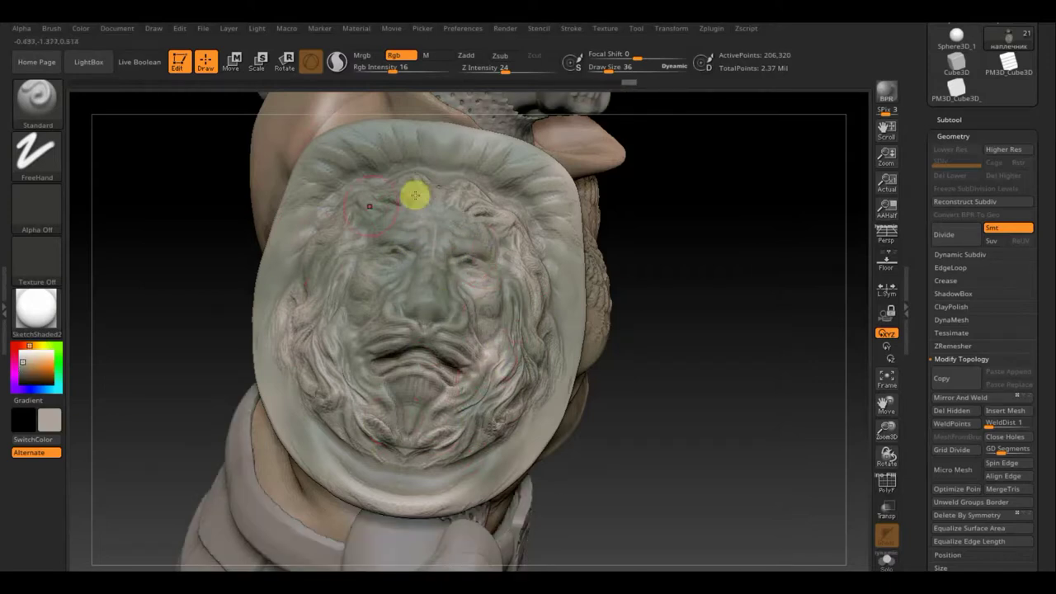
left_click_drag(397, 71, 375, 71)
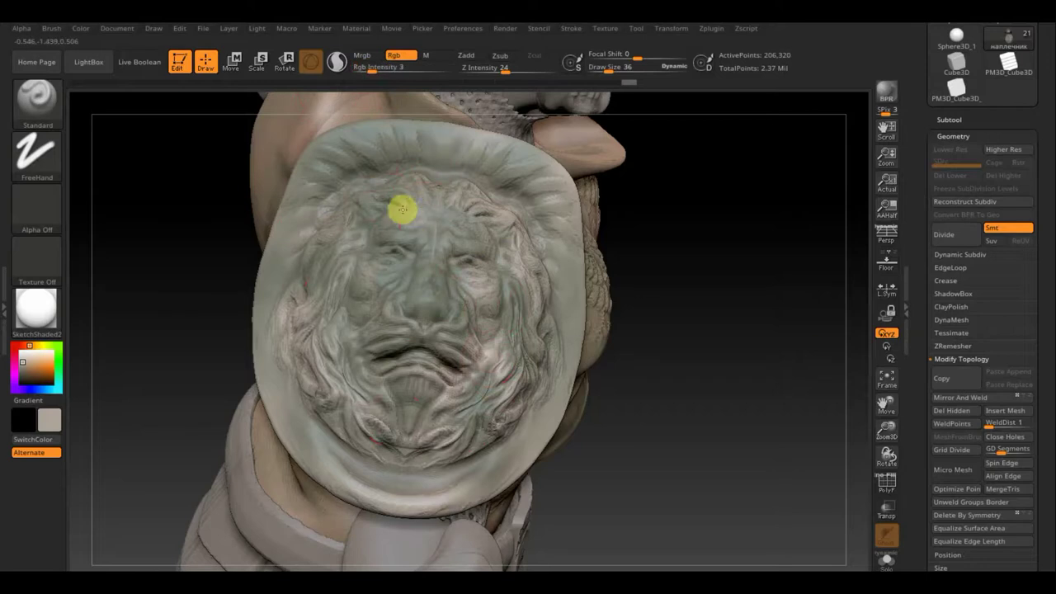
mouse_move(368, 371)
left_mouse_down()
mouse_move(314, 357)
mouse_move(307, 370)
mouse_move(365, 345)
mouse_move(313, 311)
left_mouse_up()
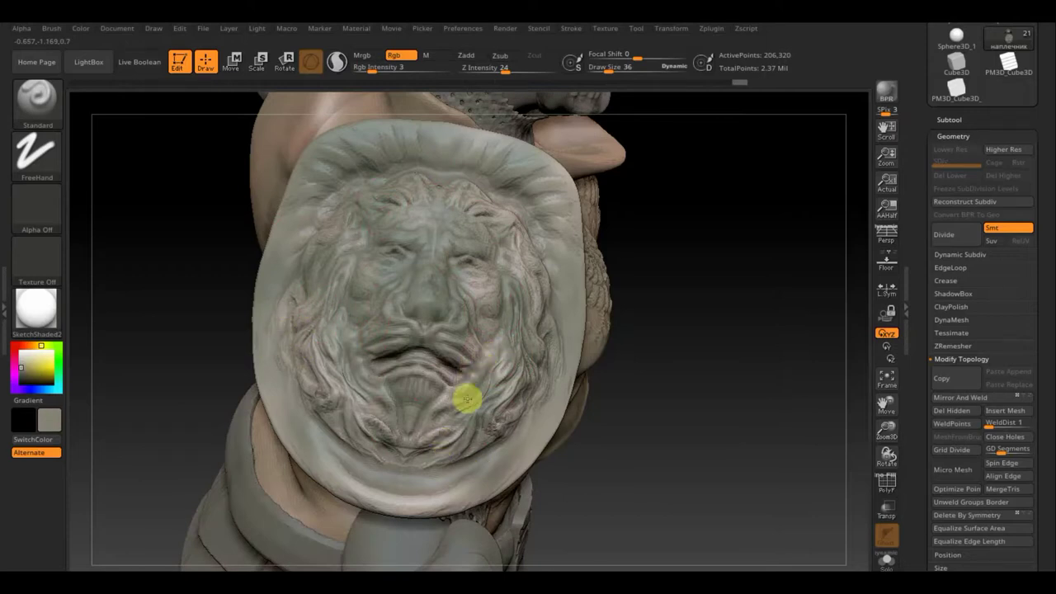
left_click_drag(700, 382, 491, 260)
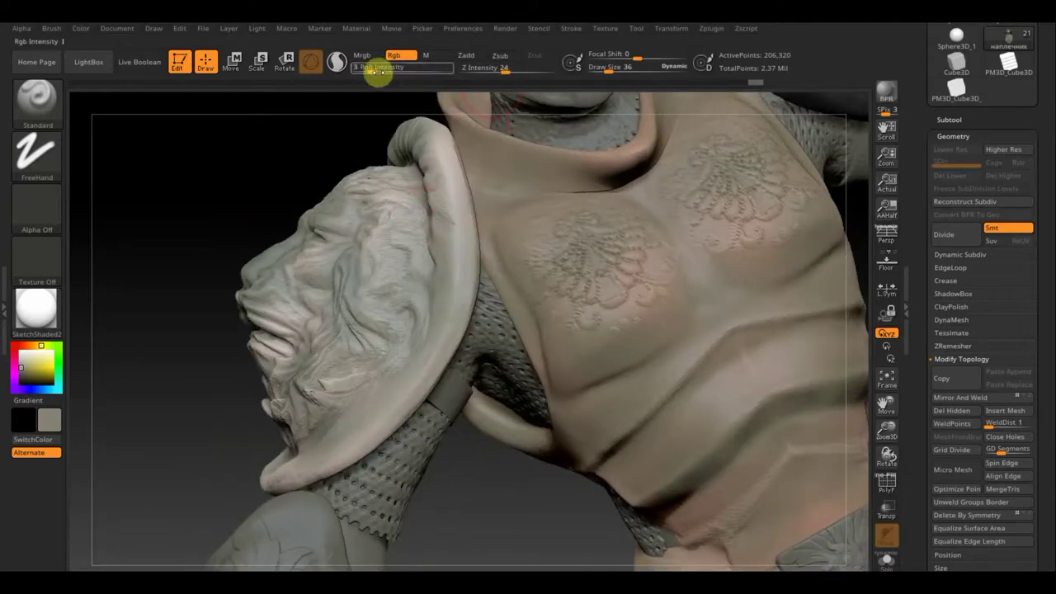
Step: Switch to a warm brown colour and paint the shoulder strap
left_click_drag(377, 67, 400, 70)
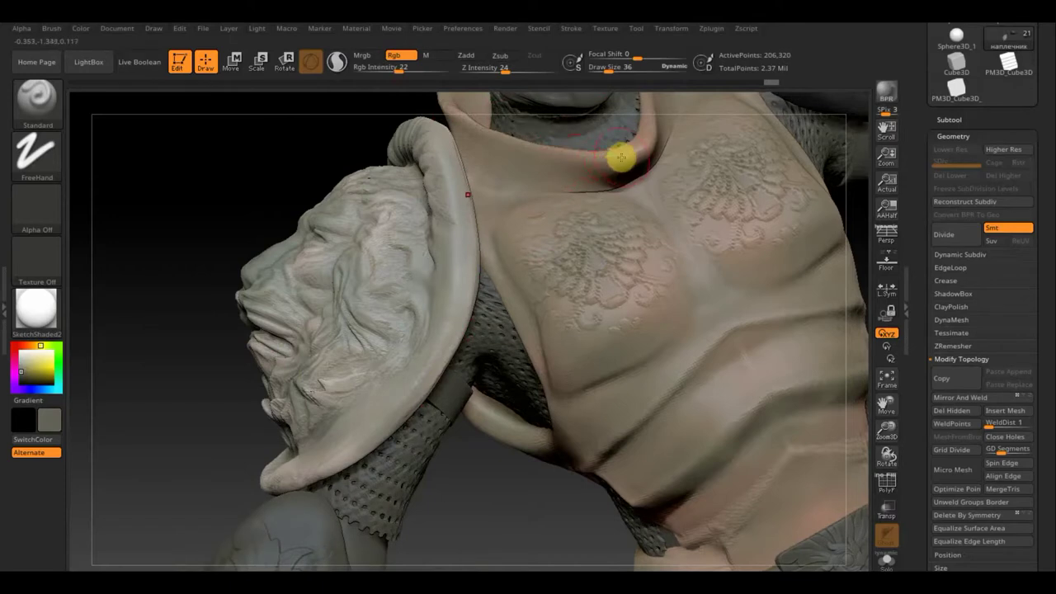
key("c")
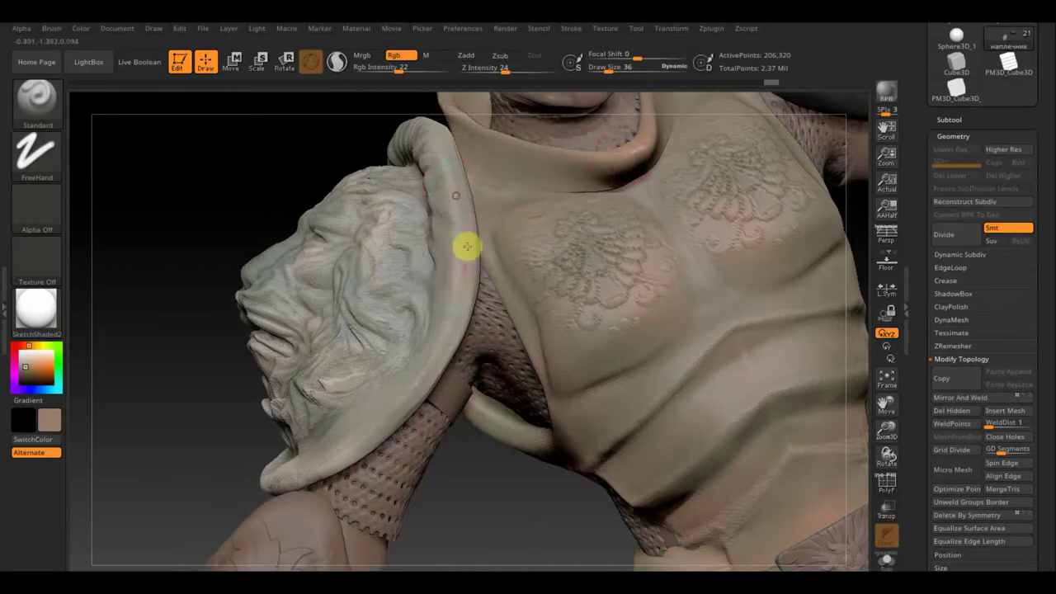
left_click_drag(413, 116, 281, 470)
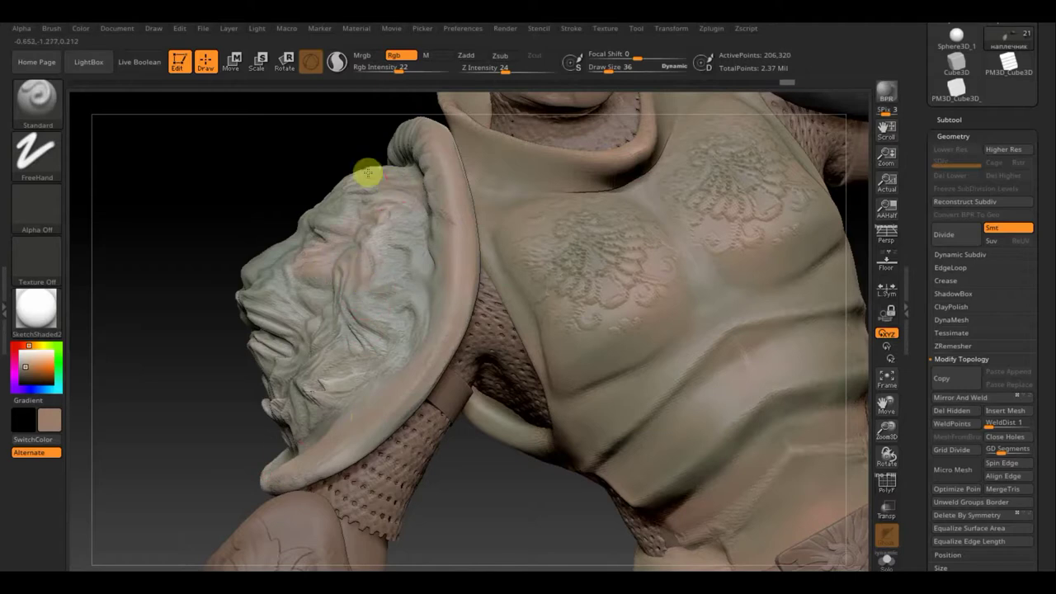
Step: Lay faint washes over the lion face at intensity 3 and up the torso at intensity 5
mouse_move(174, 198)
left_mouse_down()
mouse_move(252, 217)
mouse_move(226, 236)
mouse_move(325, 200)
left_mouse_up()
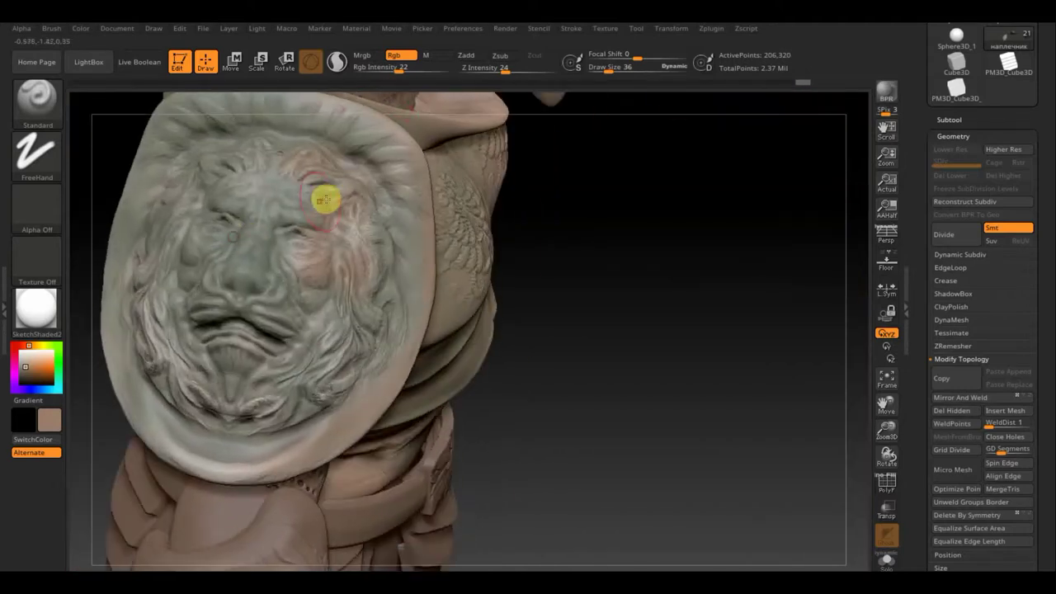
left_click_drag(398, 69, 370, 68)
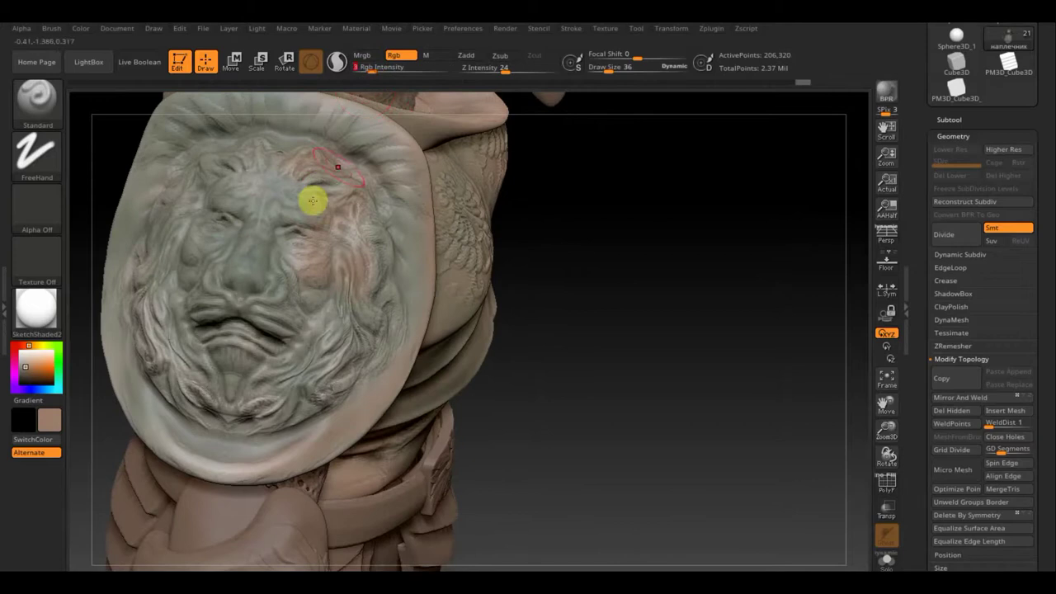
left_click_drag(313, 201, 233, 221)
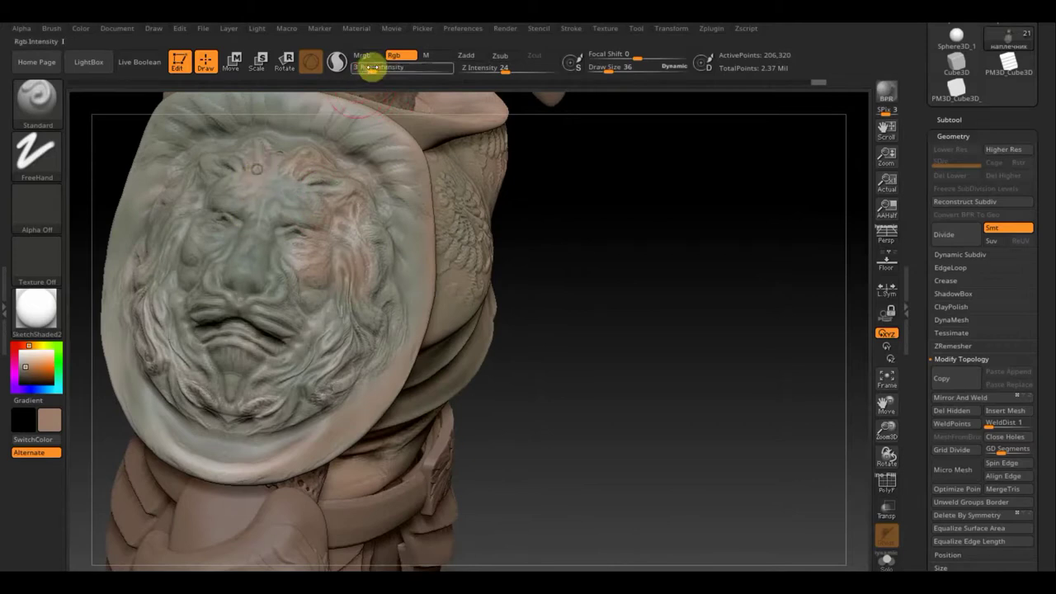
left_click_drag(370, 68, 378, 68)
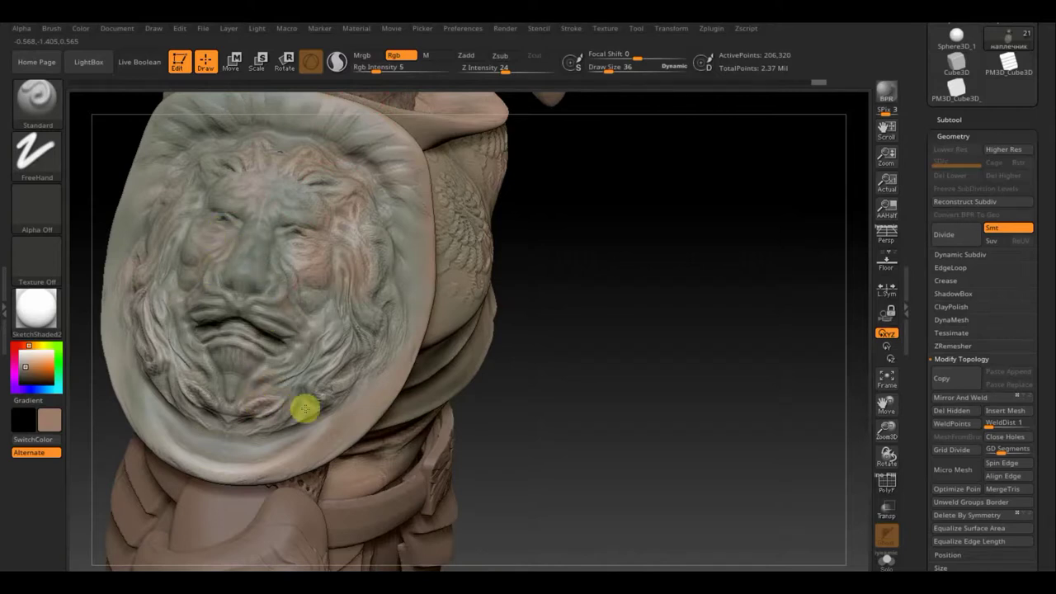
right_click_drag(528, 409, 593, 369)
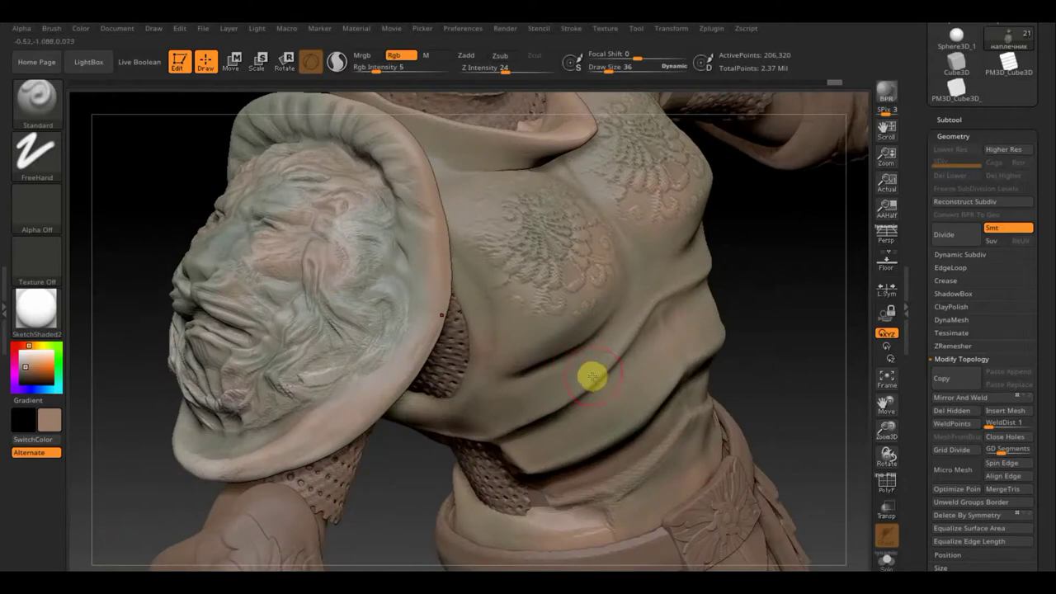
mouse_move(592, 376)
left_mouse_down()
mouse_move(502, 245)
mouse_move(509, 179)
mouse_move(559, 137)
left_mouse_up()
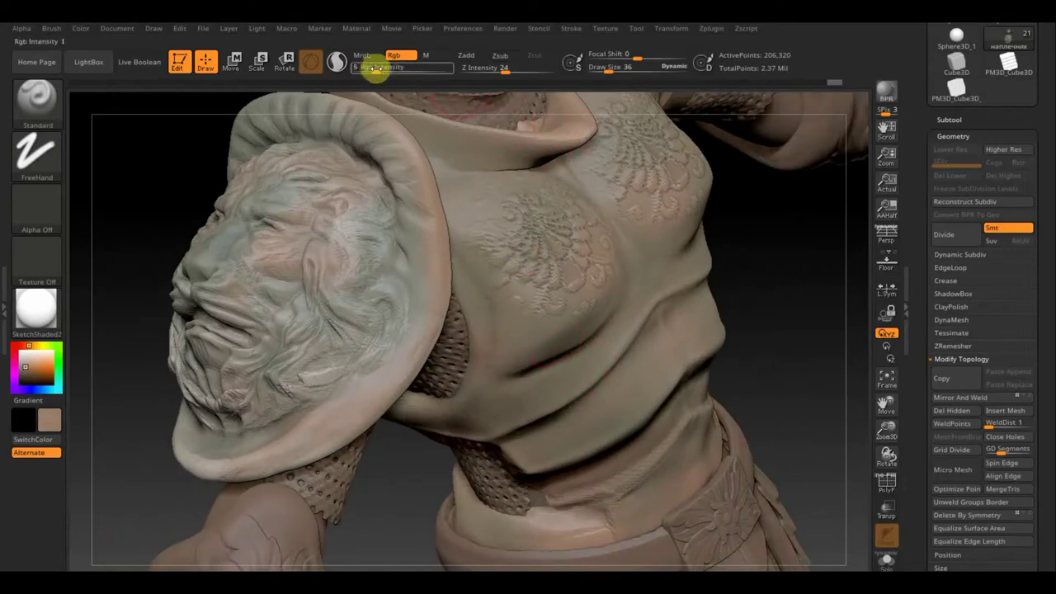
Step: Raise the paint strength and repaint the lion's forehead and the shoulder pad's lower rim
left_click_drag(372, 66, 398, 73)
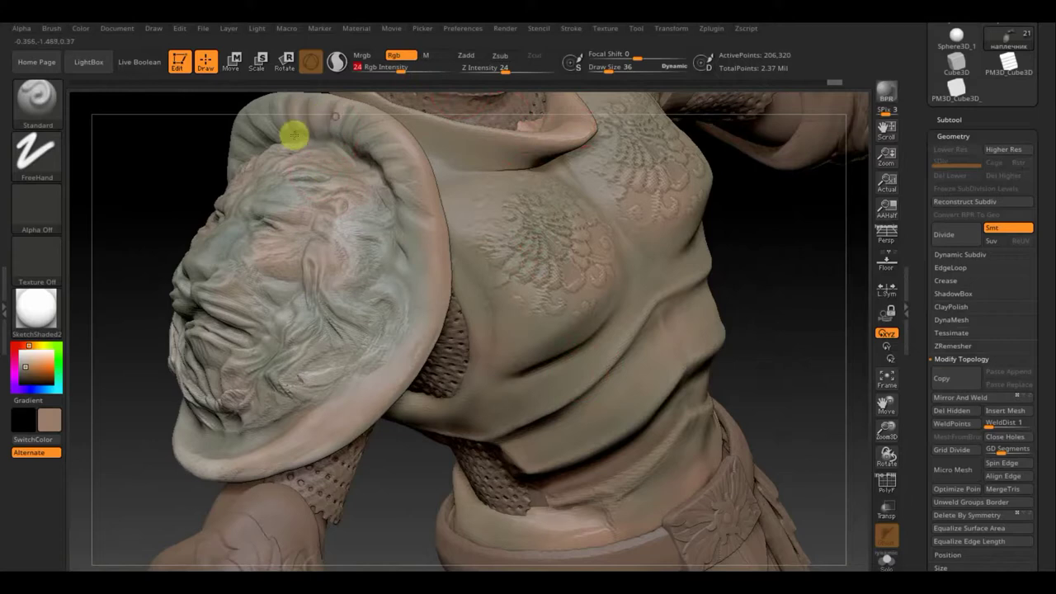
mouse_move(189, 182)
left_mouse_down()
mouse_move(203, 205)
mouse_move(206, 291)
left_mouse_up()
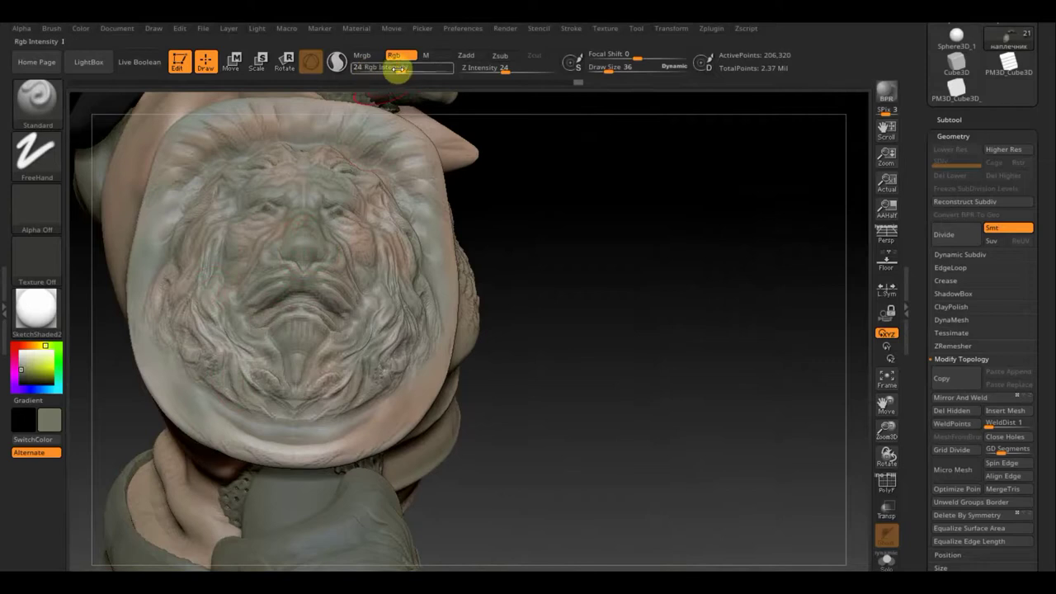
left_click_drag(401, 68, 410, 72)
left_click_drag(310, 166, 287, 196)
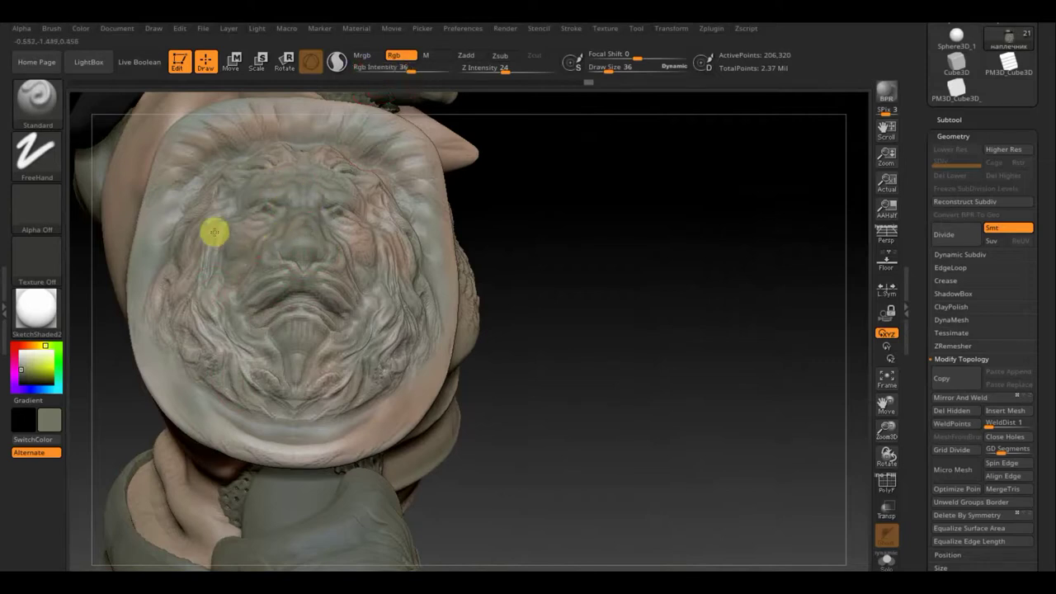
mouse_move(199, 453)
left_mouse_down()
mouse_move(426, 403)
mouse_move(421, 387)
mouse_move(358, 440)
mouse_move(179, 438)
mouse_move(561, 431)
left_mouse_up()
Step: Paint a pinkish tone over the shoulder strap and the lion shoulder pad's edge
left_click_drag(502, 448, 476, 436)
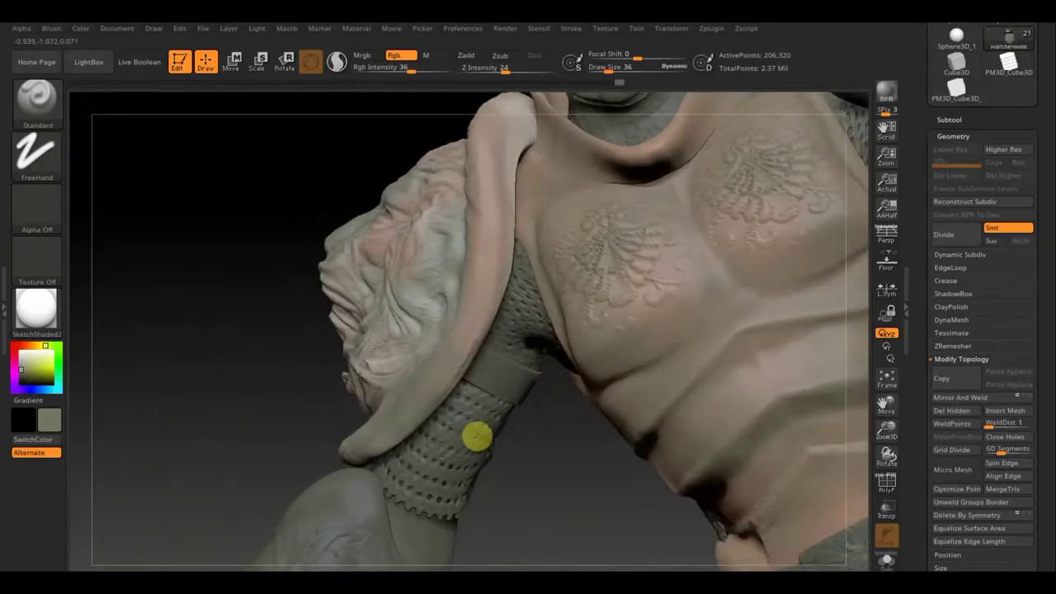
mouse_move(550, 115)
left_mouse_down()
mouse_move(519, 110)
mouse_move(537, 88)
mouse_move(479, 278)
mouse_move(502, 237)
mouse_move(457, 341)
left_mouse_up()
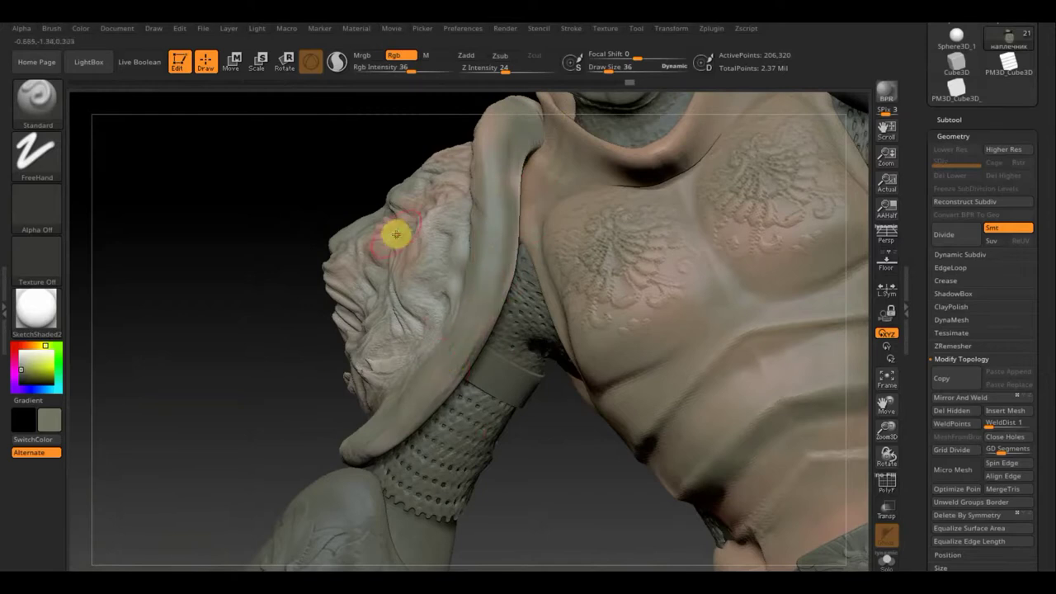
key("ctrl+z")
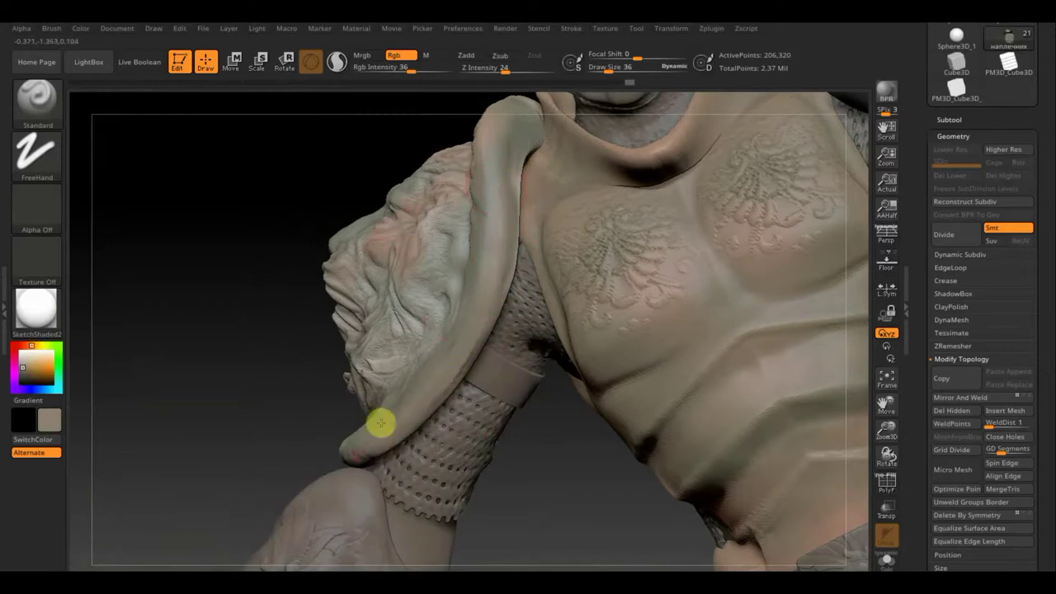
left_click_drag(413, 289, 363, 275)
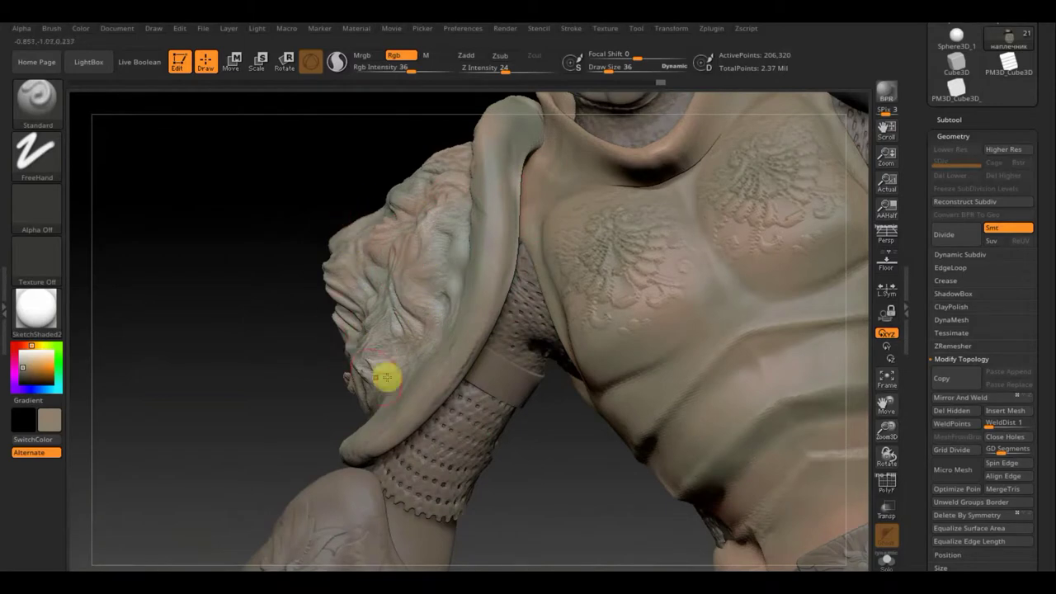
key("shift")
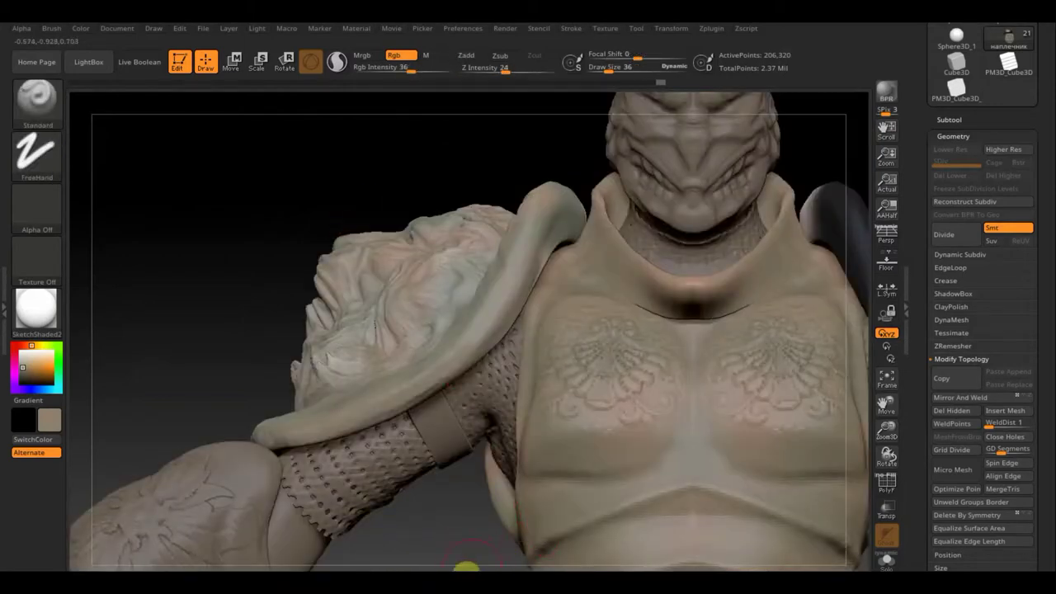
Step: Mirror the painted shoulder pad onto the right side with Mirror And Weld
mouse_move(450, 566)
left_mouse_down()
mouse_move(396, 460)
mouse_move(408, 448)
mouse_move(741, 430)
left_mouse_up()
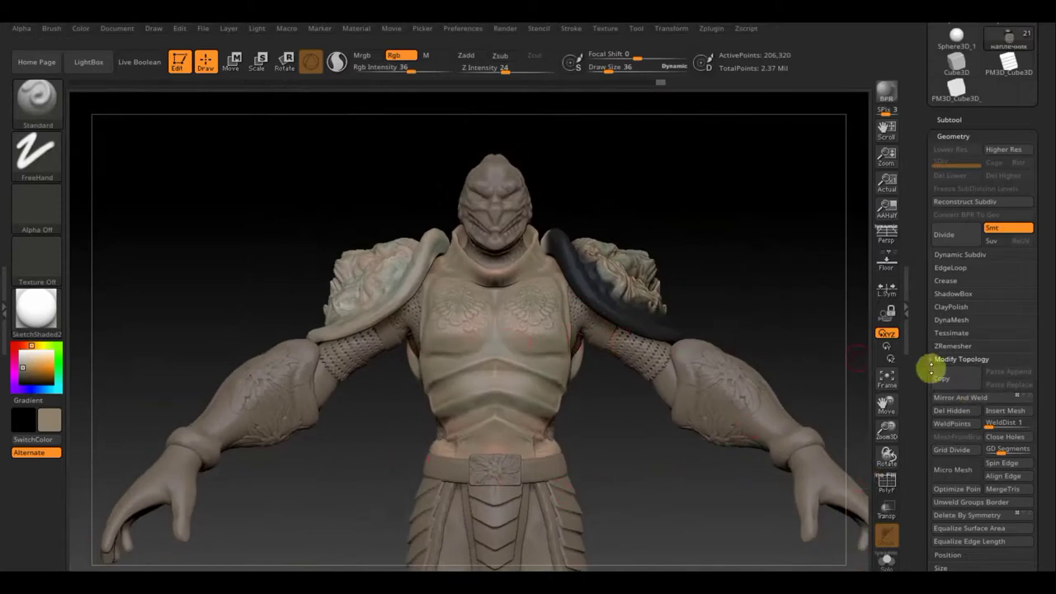
left_click(959, 397)
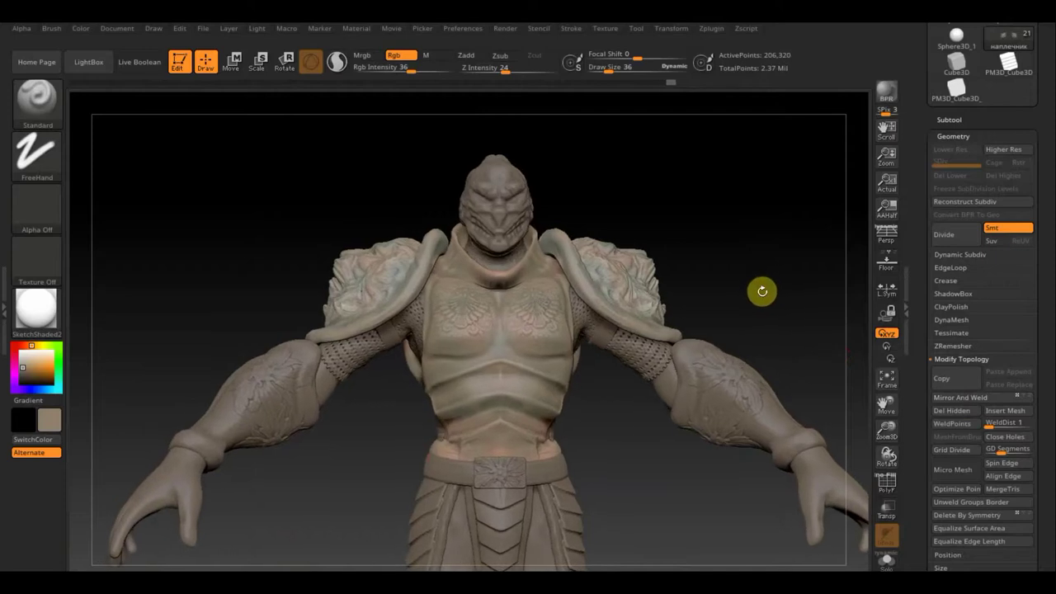
mouse_move(750, 278)
left_mouse_down("shift")
mouse_move(745, 368)
mouse_move(495, 207)
left_mouse_up("shift")
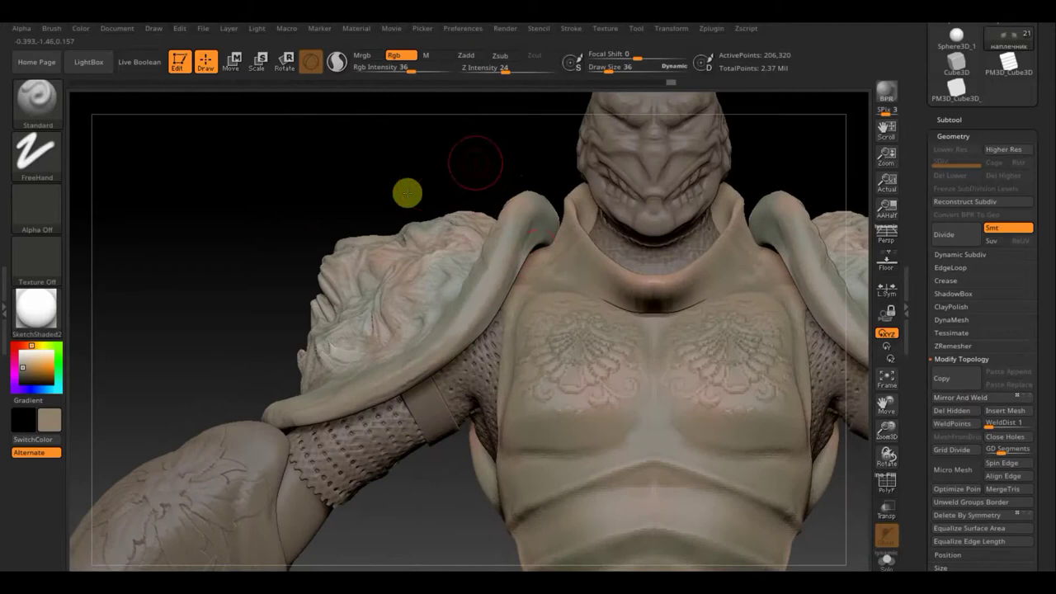
Step: Zoom in on the head and chest and make Extract4 the active subtool
left_click_drag(406, 193, 299, 227, "alt")
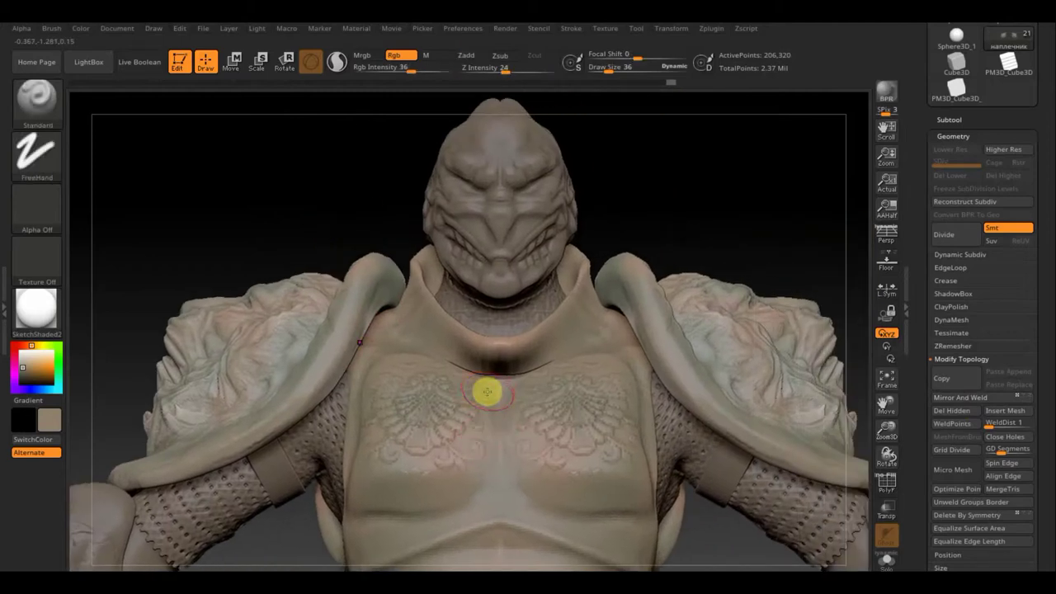
key("n")
left_click(463, 425)
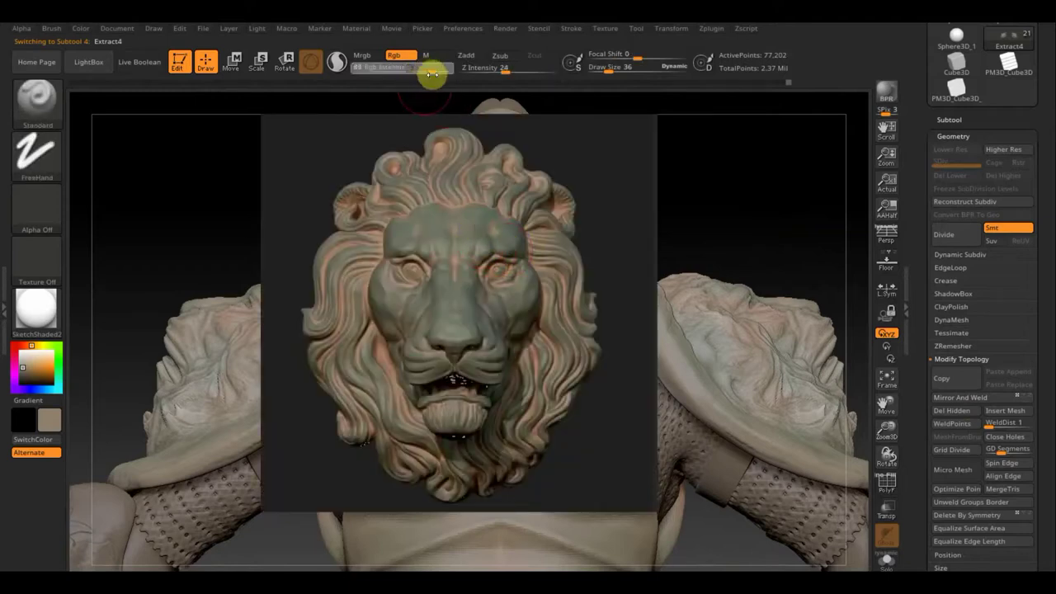
Step: Paint the reptilian face and forehead grey-green at Rgb Intensity 100, checking it from several angles
left_click_drag(431, 76, 459, 76)
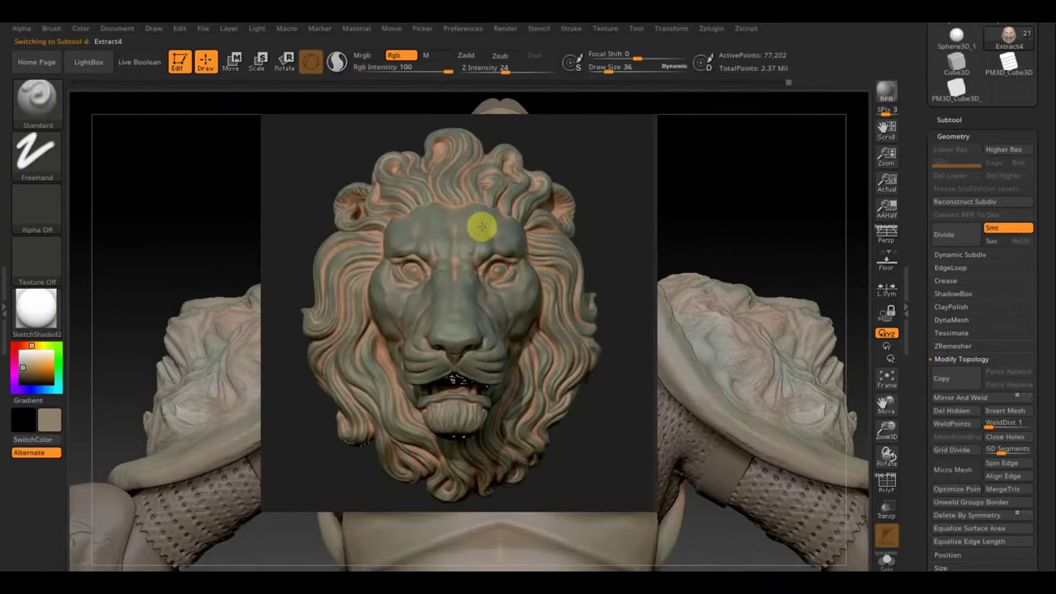
left_click_drag(475, 226, 478, 235)
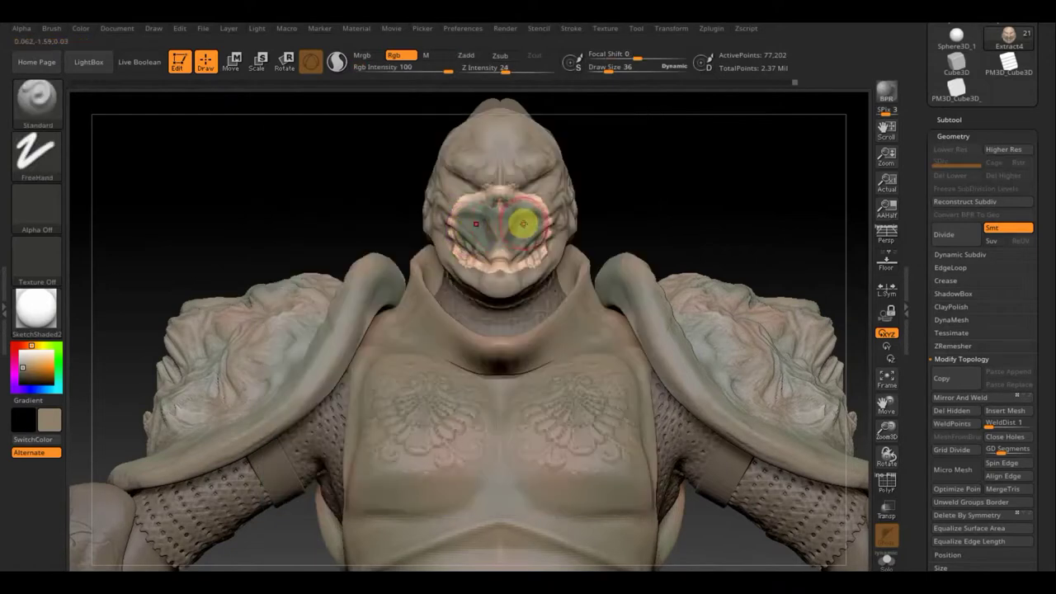
key("c")
mouse_move(517, 170)
left_mouse_down()
mouse_move(491, 161)
mouse_move(479, 118)
mouse_move(448, 177)
mouse_move(429, 170)
mouse_move(467, 271)
mouse_move(441, 242)
mouse_move(483, 272)
mouse_move(505, 266)
left_mouse_up()
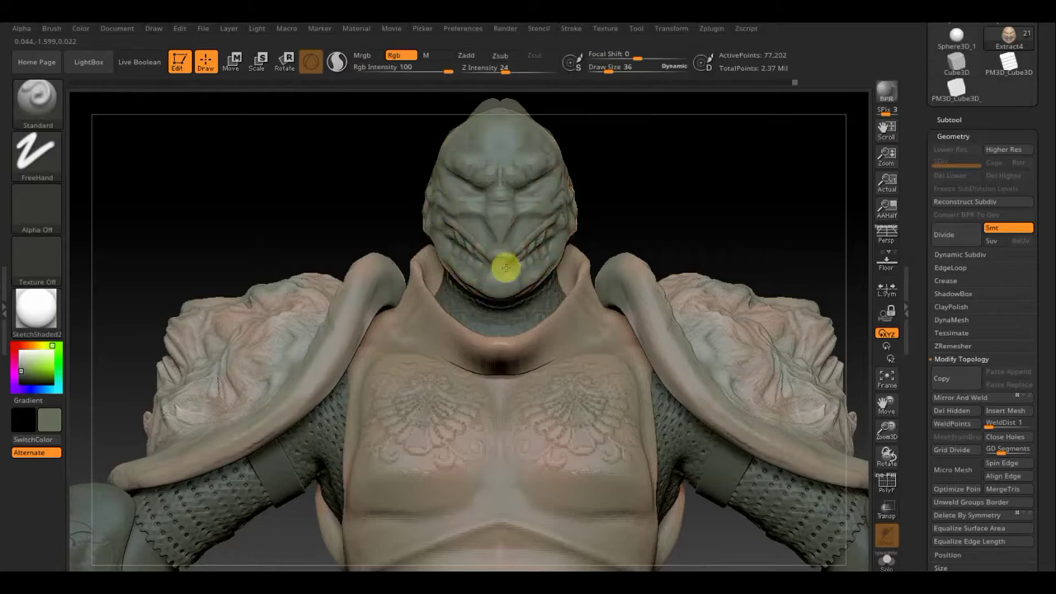
mouse_move(636, 198)
left_mouse_down()
mouse_move(573, 207)
mouse_move(608, 177)
mouse_move(549, 127)
left_mouse_up()
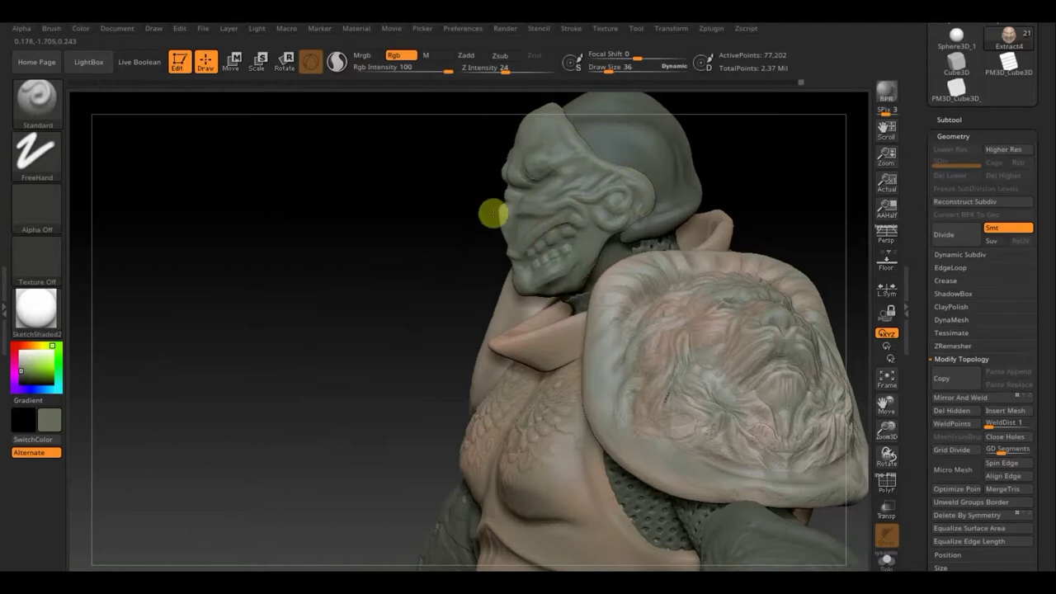
left_click_drag(401, 219, 618, 182)
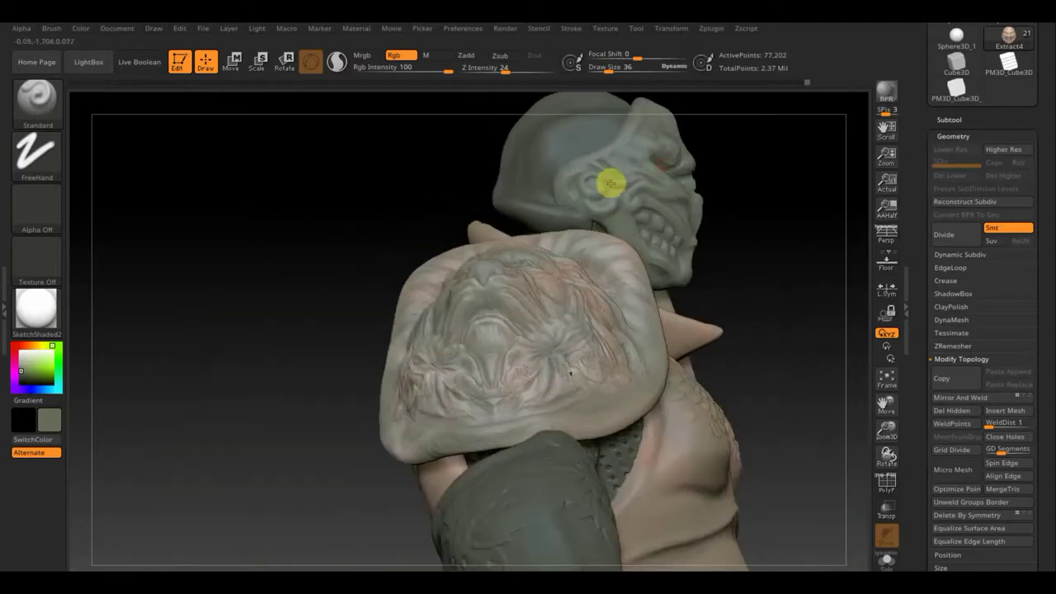
left_click_drag(767, 302, 688, 339)
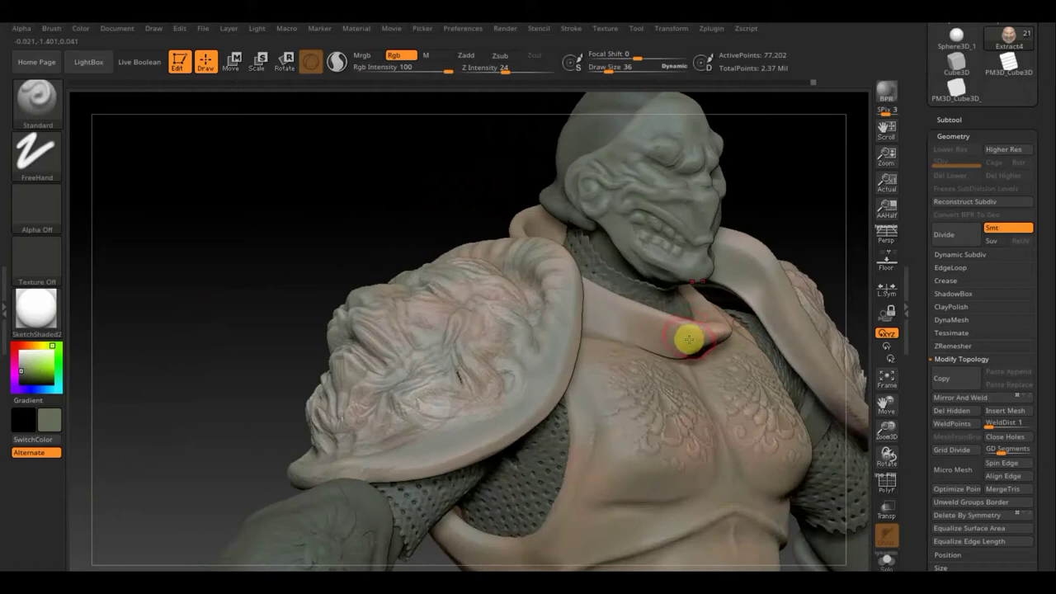
mouse_move(454, 172)
left_mouse_down()
mouse_move(420, 167)
mouse_move(337, 297)
left_mouse_up()
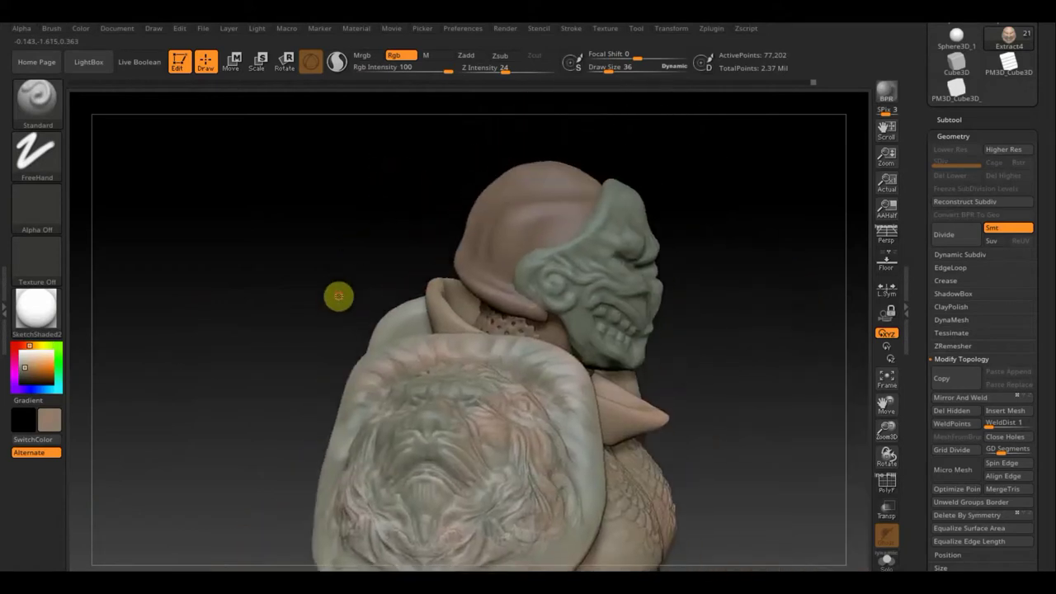
key("n")
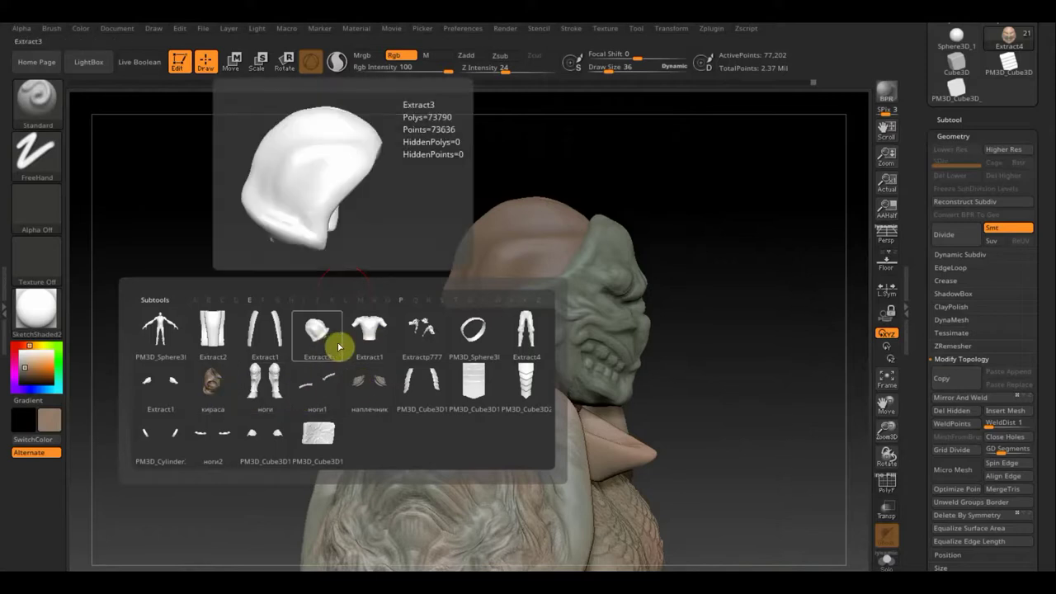
Step: Select the Extract3 helmet and paint it evenly pale tan with Draw Size around 109
left_click(309, 346)
left_click_drag(471, 295, 602, 193)
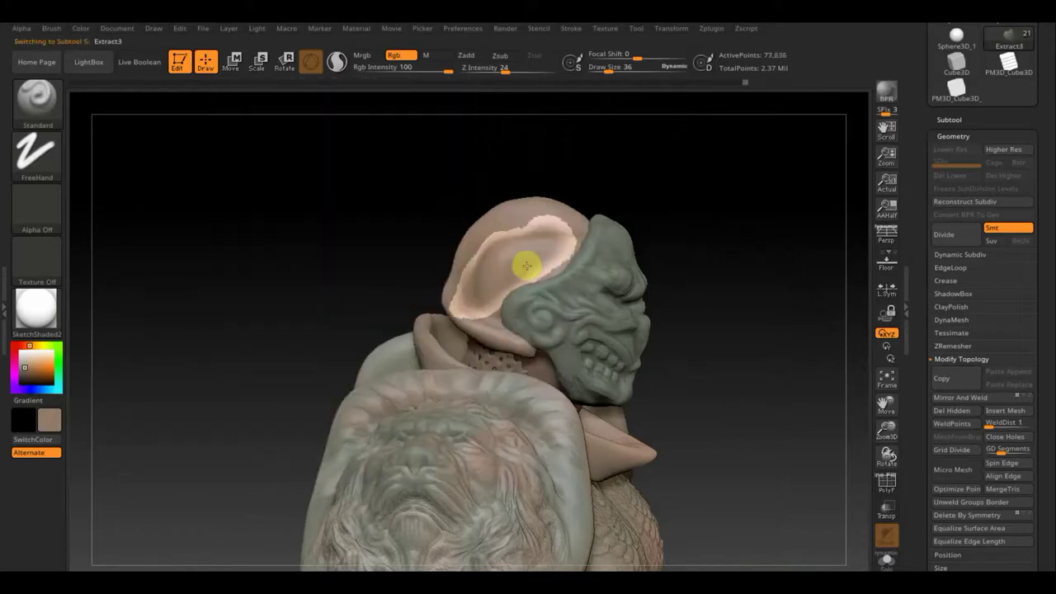
left_click_drag(608, 71, 620, 79)
mouse_move(552, 229)
left_mouse_down()
mouse_move(511, 248)
mouse_move(484, 285)
mouse_move(511, 226)
left_mouse_up()
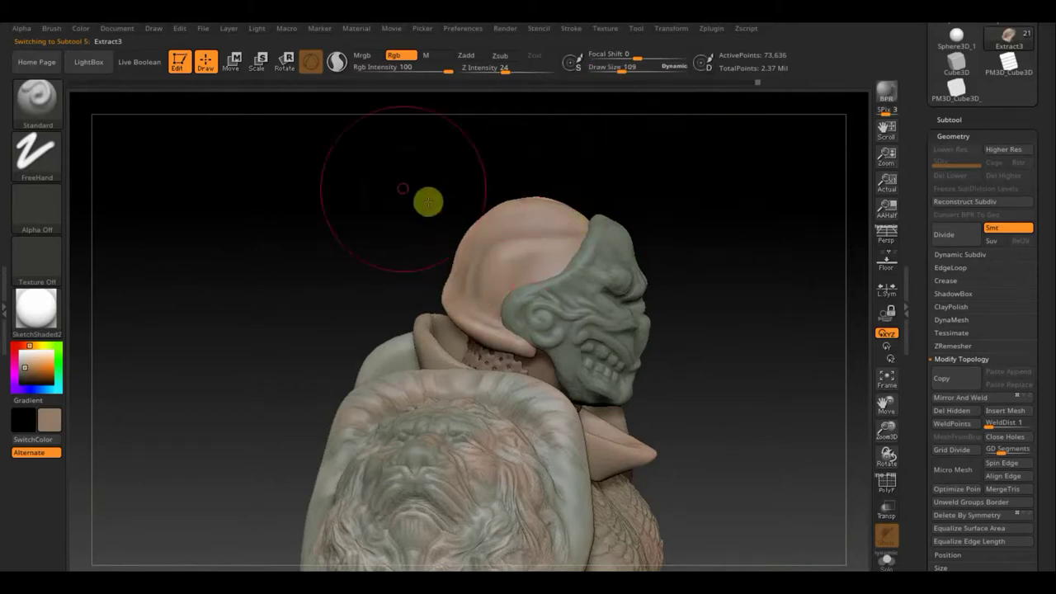
mouse_move(426, 201)
left_mouse_down()
mouse_move(495, 268)
mouse_move(433, 277)
mouse_move(566, 229)
left_mouse_up()
left_click_drag(564, 320, 558, 239)
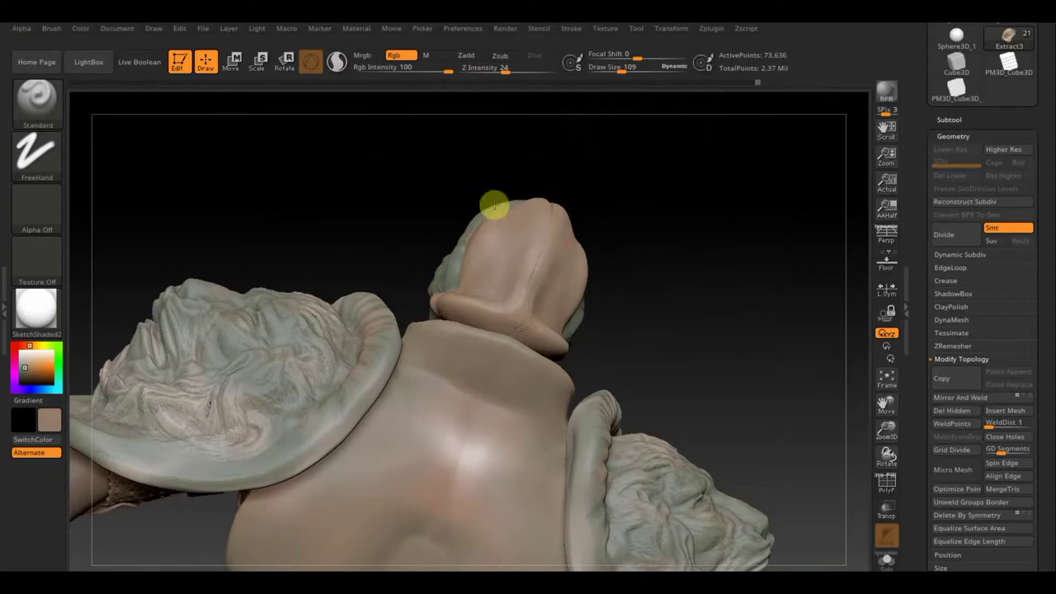
Step: Rotate around the head to check the helmet, then sample the grey-green colour from the face
mouse_move(735, 273)
left_mouse_down()
mouse_move(655, 247)
mouse_move(594, 247)
mouse_move(561, 263)
left_mouse_up()
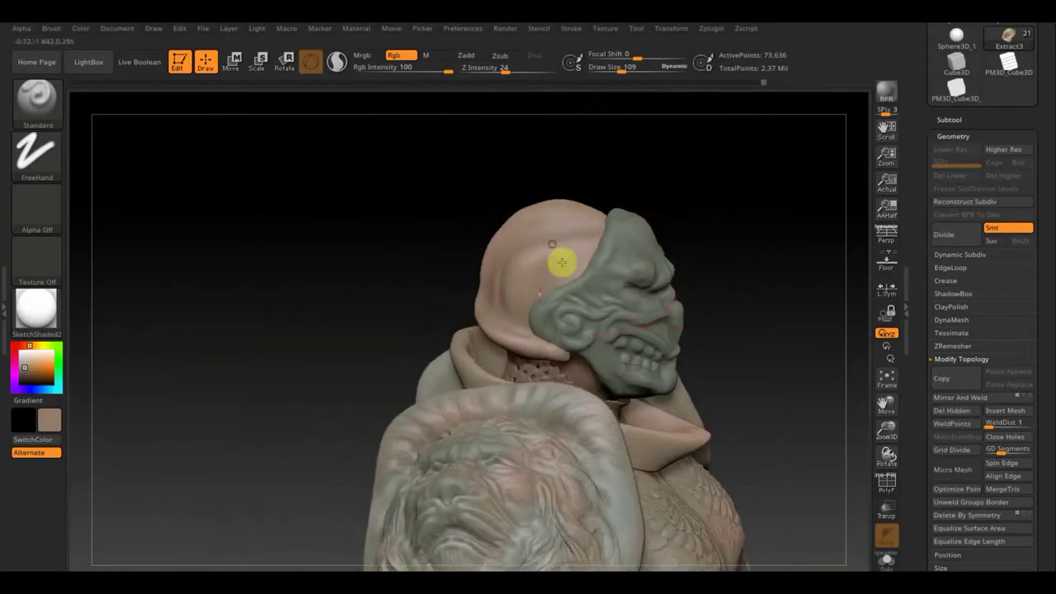
mouse_move(742, 306)
left_mouse_down()
mouse_move(744, 316)
mouse_move(643, 224)
mouse_move(657, 307)
mouse_move(585, 207)
mouse_move(632, 230)
mouse_move(670, 358)
mouse_move(655, 388)
mouse_move(632, 335)
mouse_move(556, 335)
mouse_move(613, 305)
left_mouse_up()
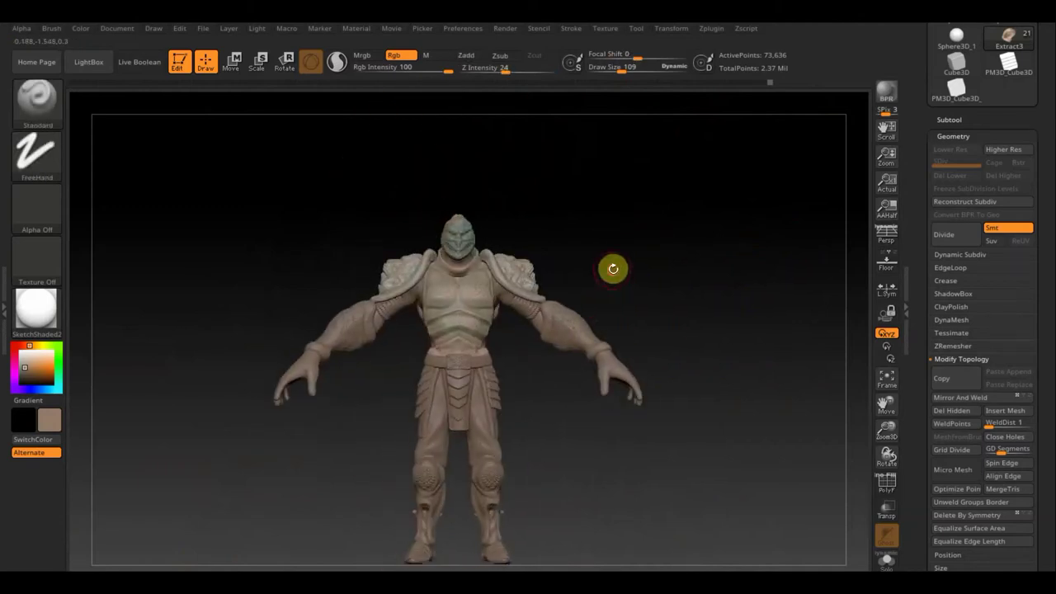
left_click_drag(613, 268, 669, 337)
left_click_drag(655, 242, 672, 240)
left_click(567, 242)
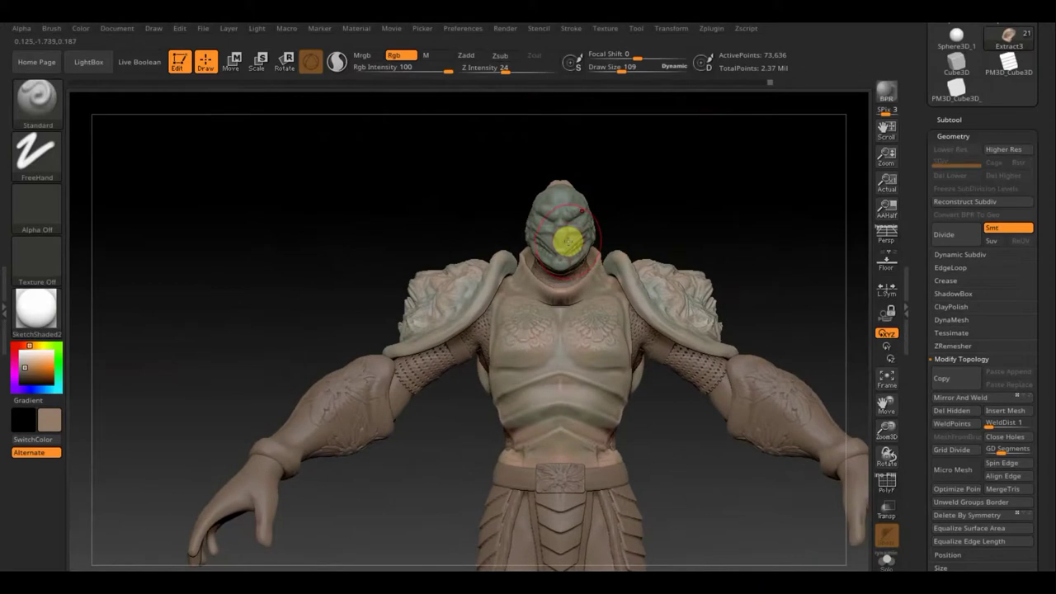
left_click(567, 242, "alt")
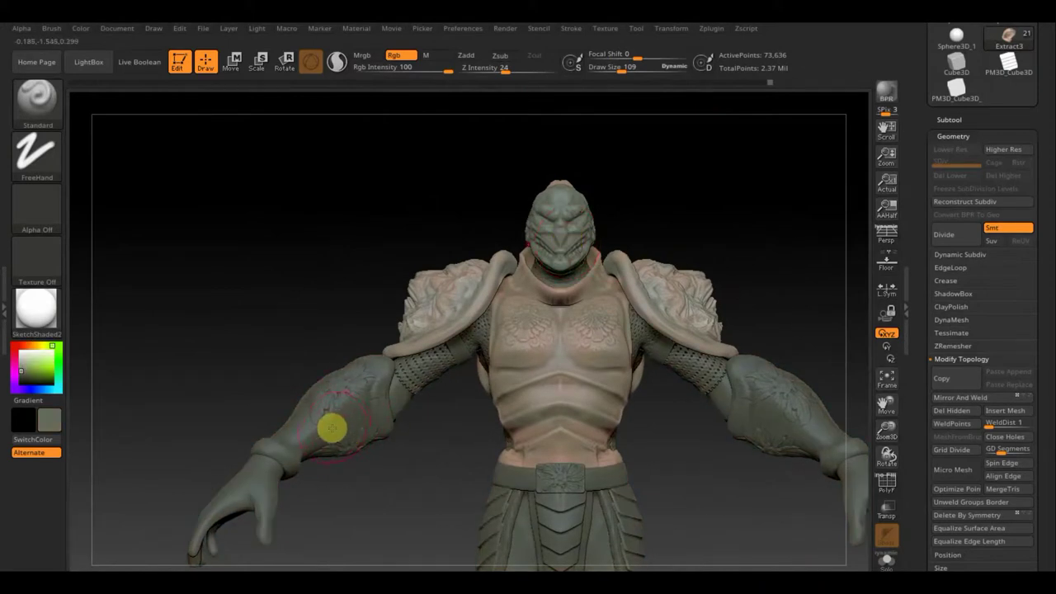
key("n")
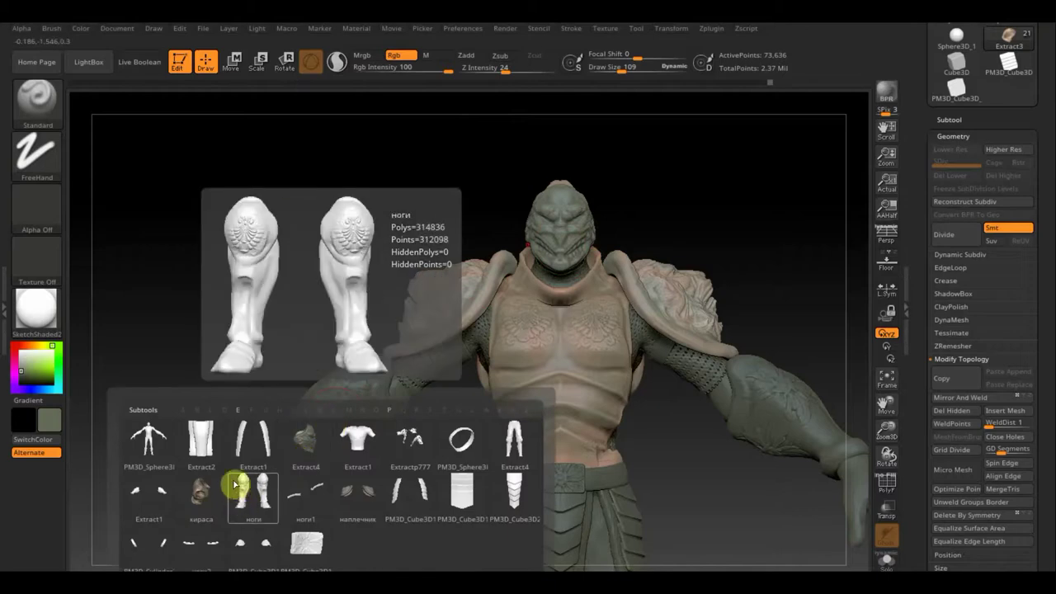
Step: Make the Extract1 arm piece active and orbit the model to inspect it from front and rear
left_click(139, 500)
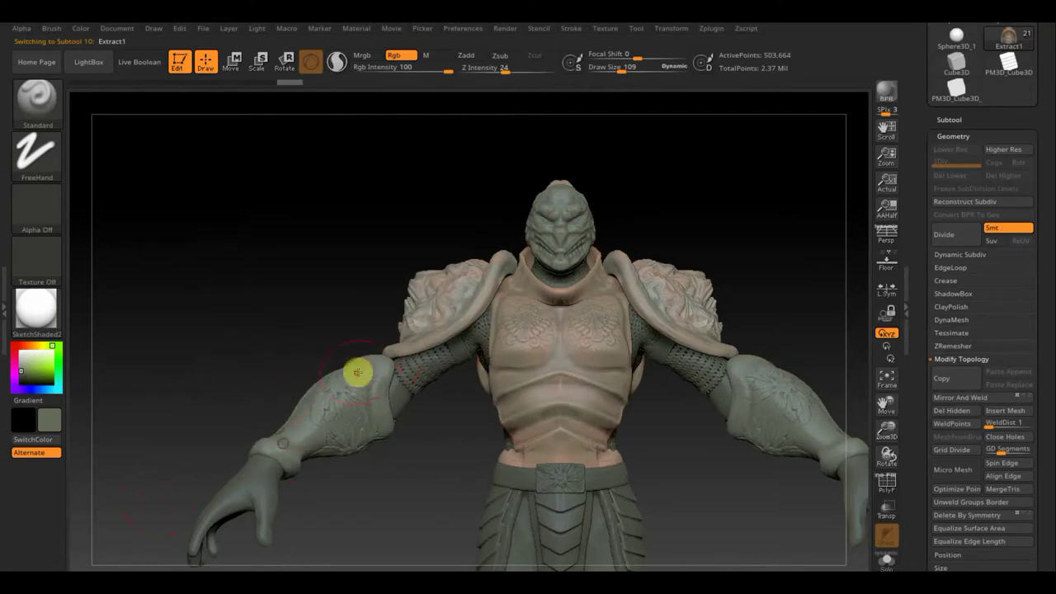
left_click_drag(303, 327, 326, 360)
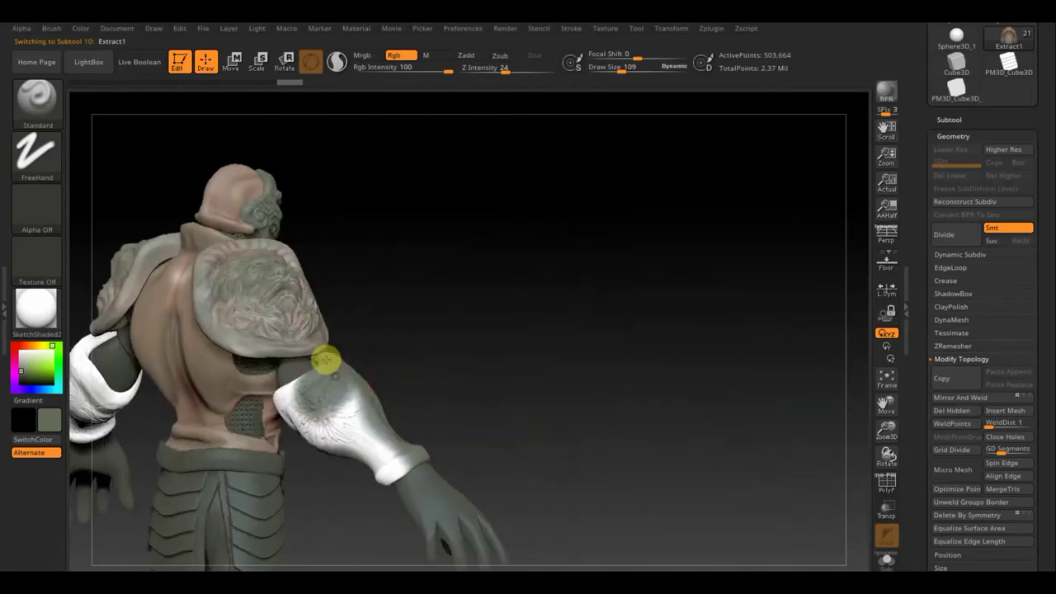
mouse_move(377, 432)
left_mouse_down()
mouse_move(597, 449)
mouse_move(601, 469)
mouse_move(672, 306)
mouse_move(703, 390)
mouse_move(676, 394)
mouse_move(620, 254)
left_mouse_up()
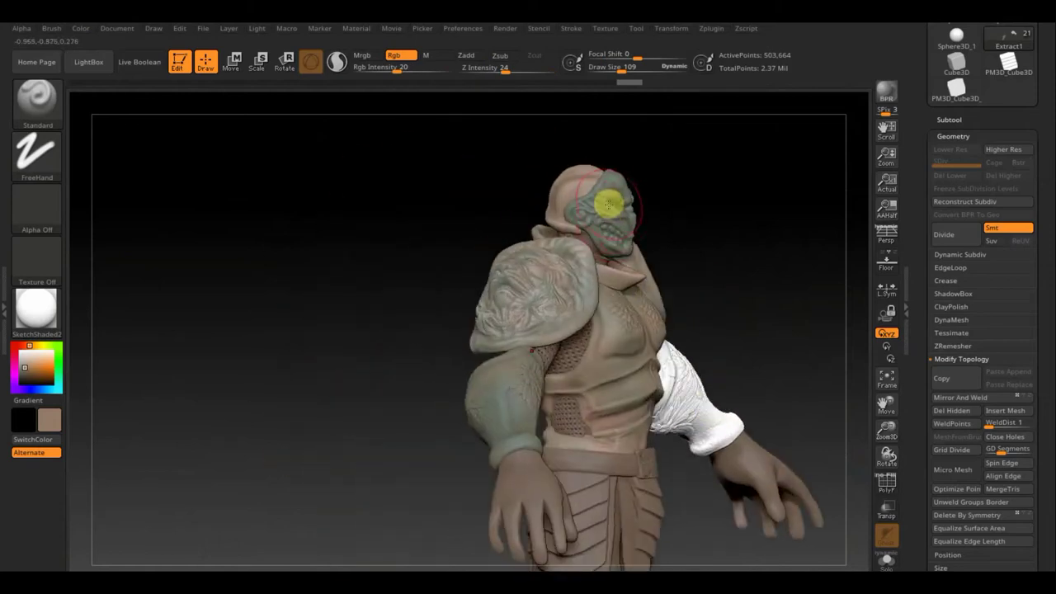
mouse_move(697, 213)
left_mouse_down()
mouse_move(734, 288)
mouse_move(699, 284)
left_mouse_up()
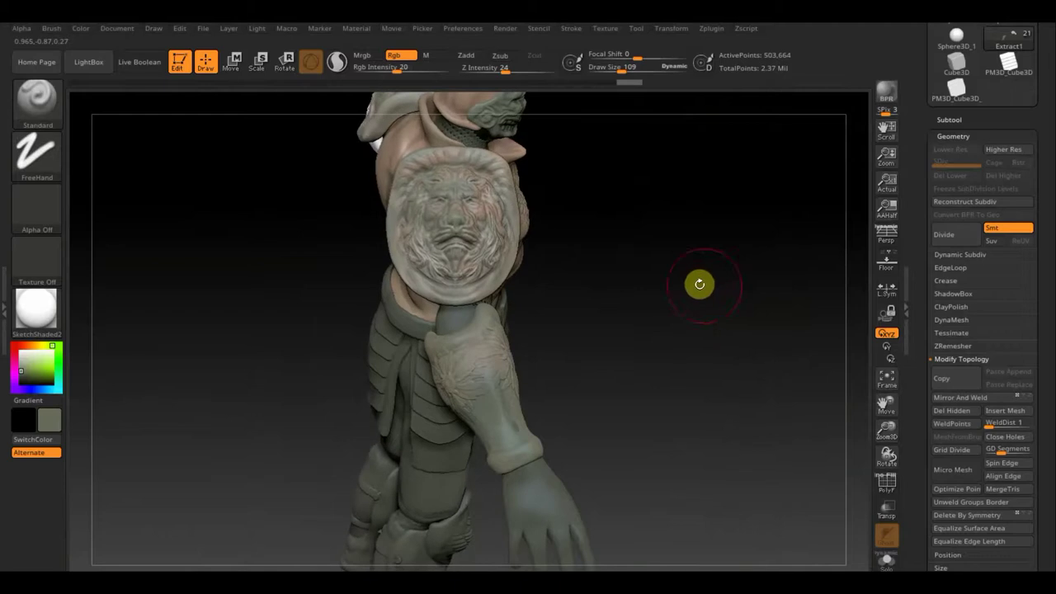
mouse_move(646, 253)
left_mouse_down()
mouse_move(672, 338)
mouse_move(648, 350)
mouse_move(536, 352)
left_mouse_up()
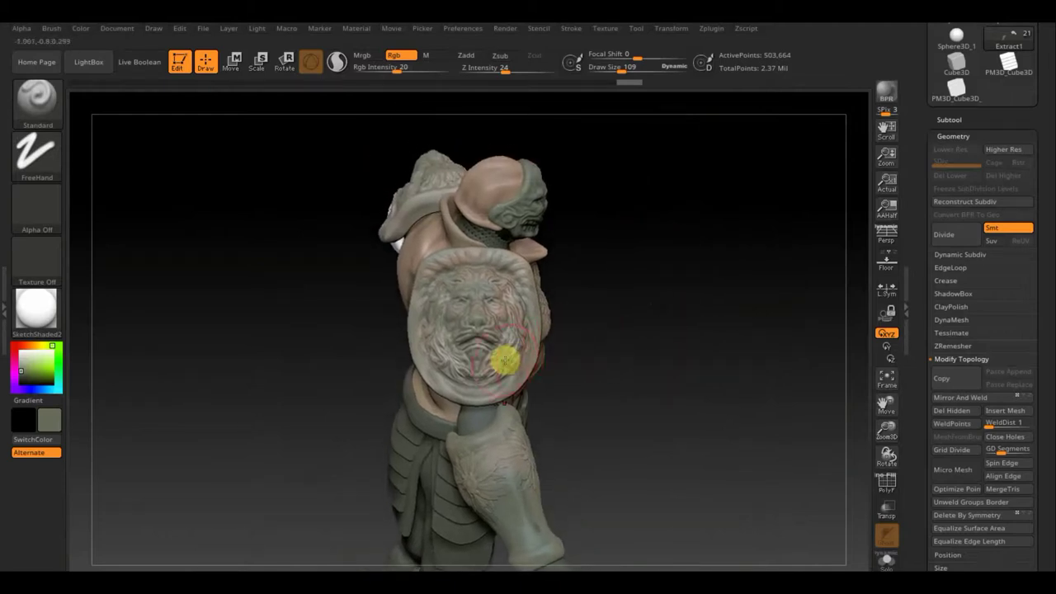
Step: Select the наплечник shoulder pad subtool and undo the last grey paint stroke
key("n")
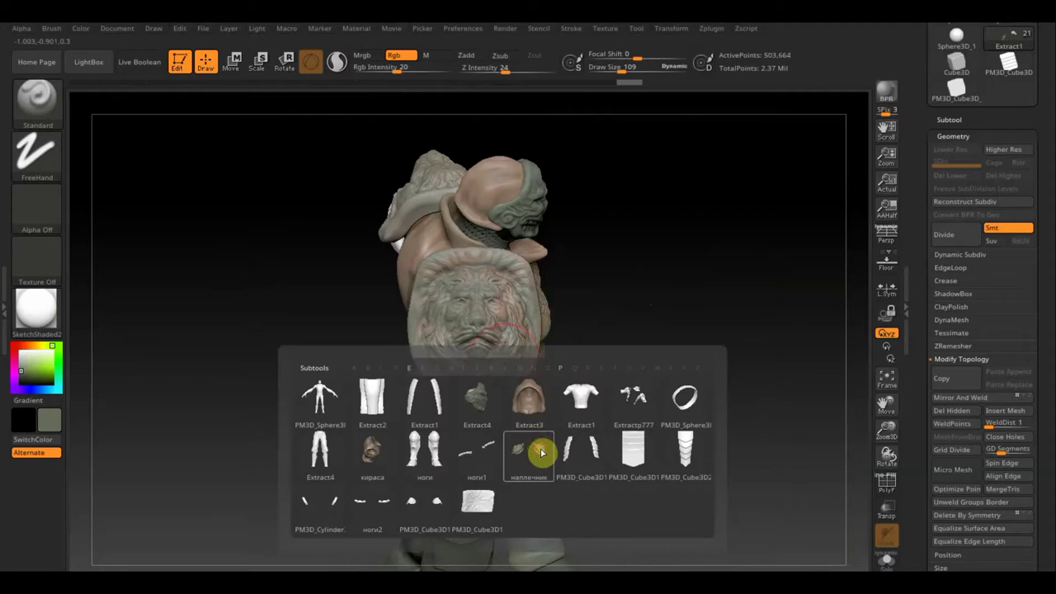
left_click(536, 450)
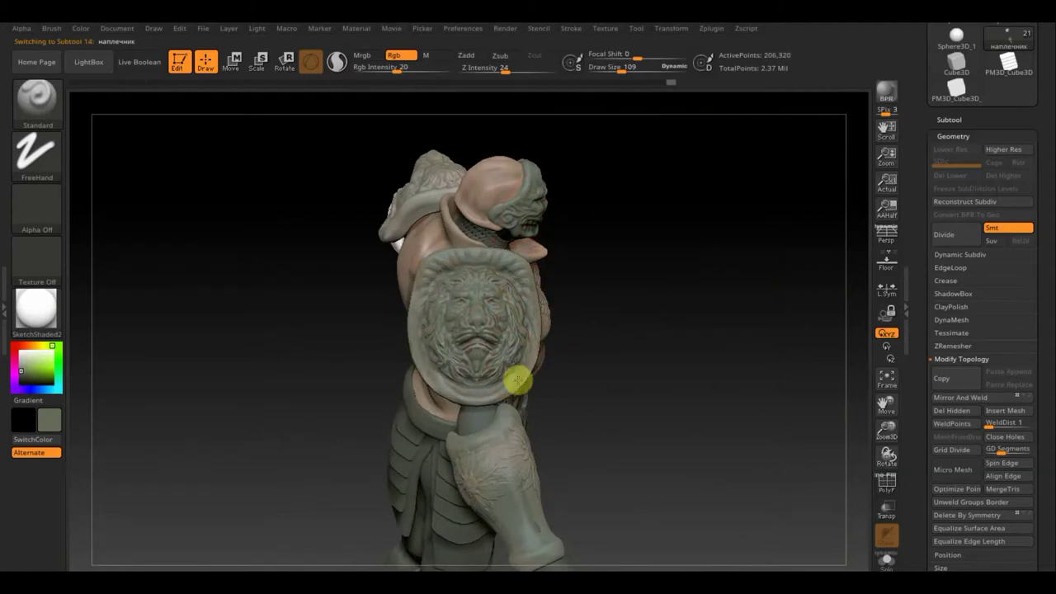
mouse_move(508, 387)
left_mouse_down()
mouse_move(566, 351)
mouse_move(558, 309)
left_mouse_up()
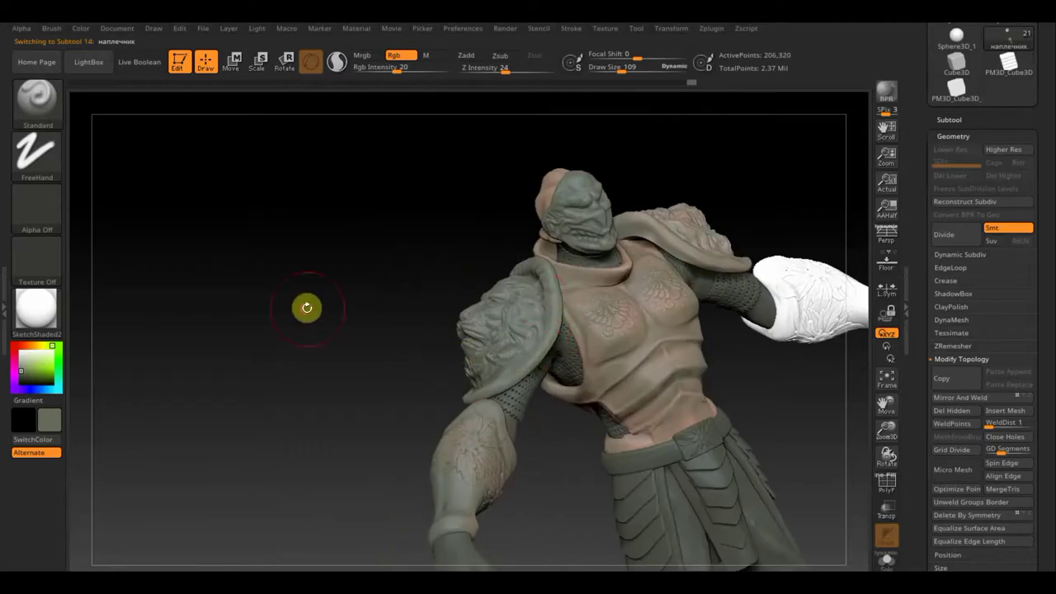
left_click_drag(306, 306, 408, 321)
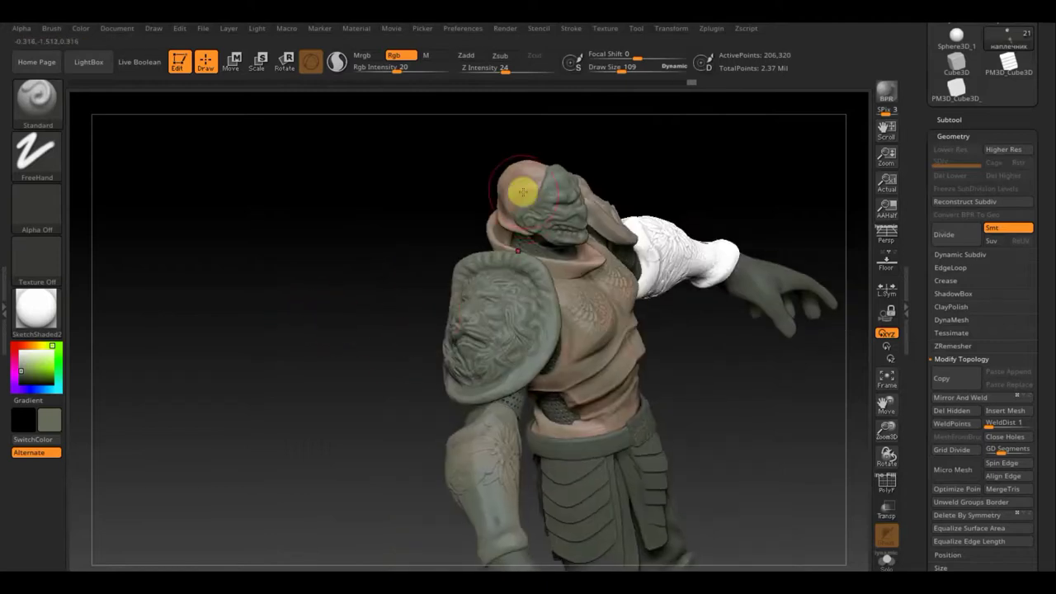
key("ctrl+z")
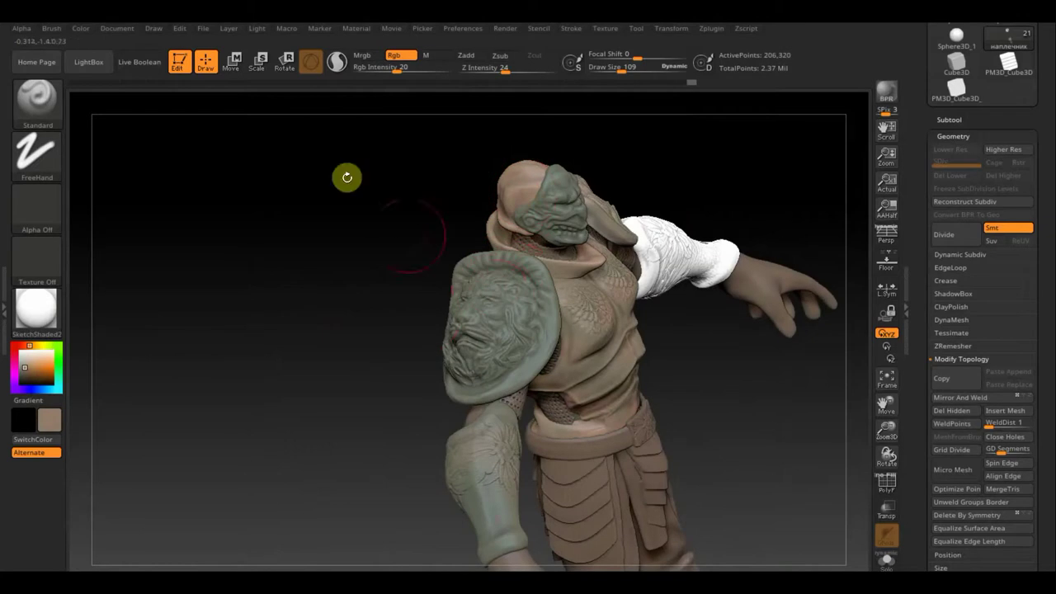
Step: Lower Rgb Intensity to 6 and paint a light stroke across the lion shield
left_click_drag(396, 71, 382, 71)
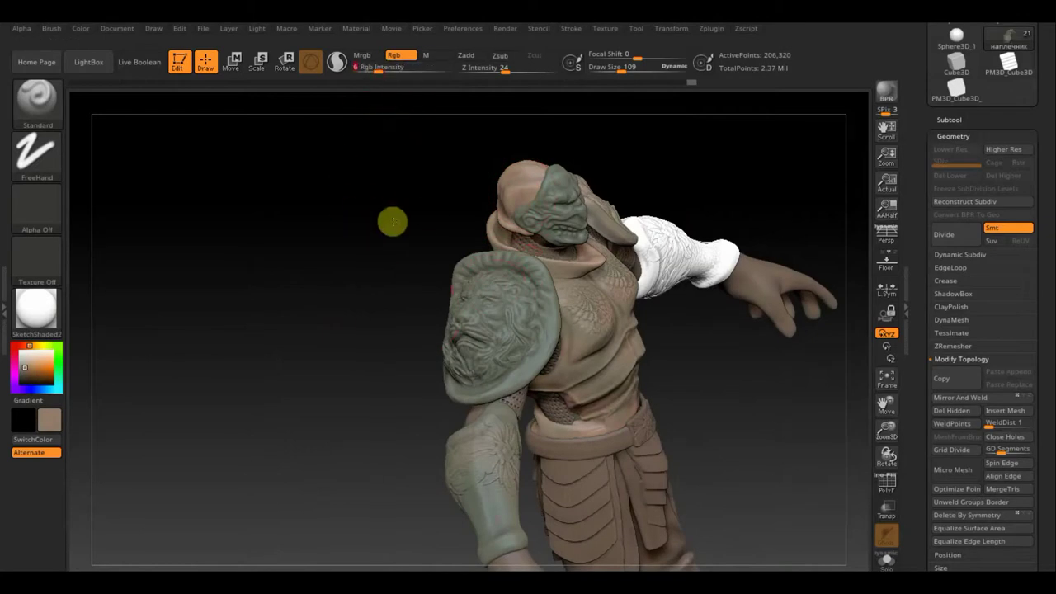
left_click_drag(392, 222, 444, 278)
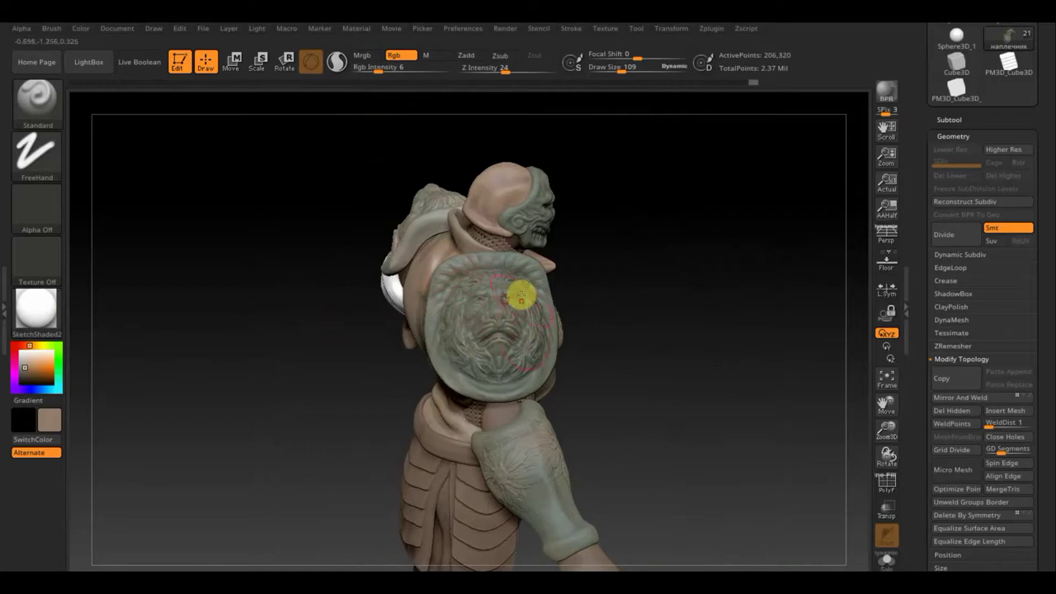
left_click_drag(550, 310, 548, 351)
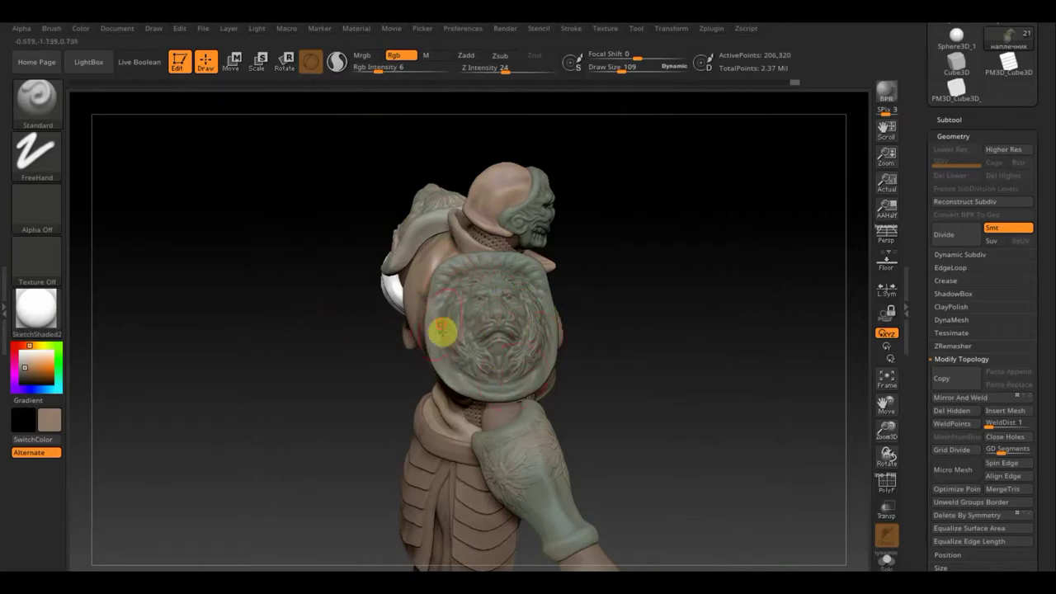
left_click_drag(673, 327, 523, 328)
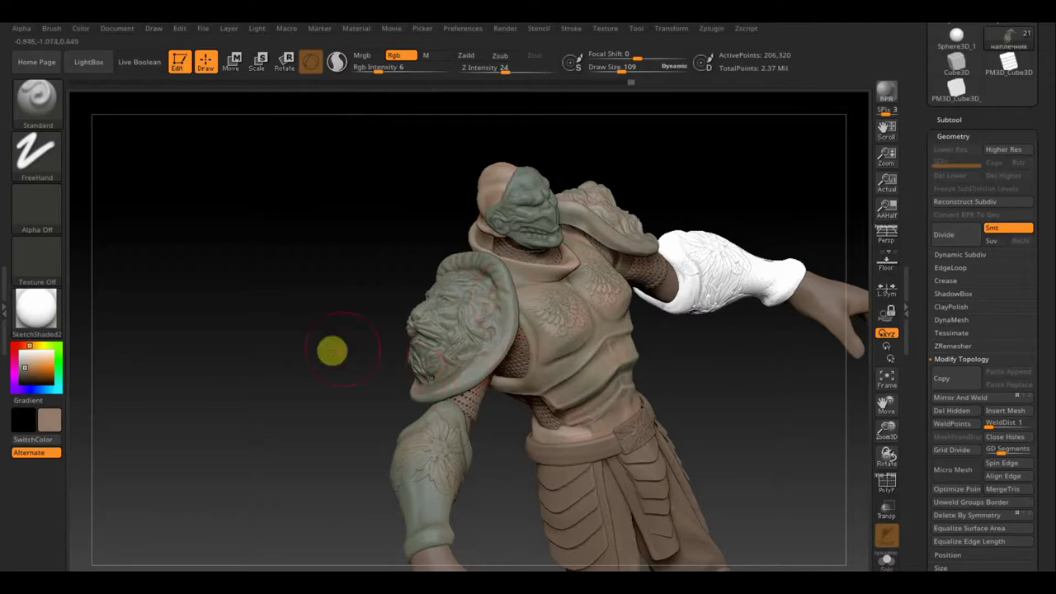
left_click_drag(330, 349, 341, 352)
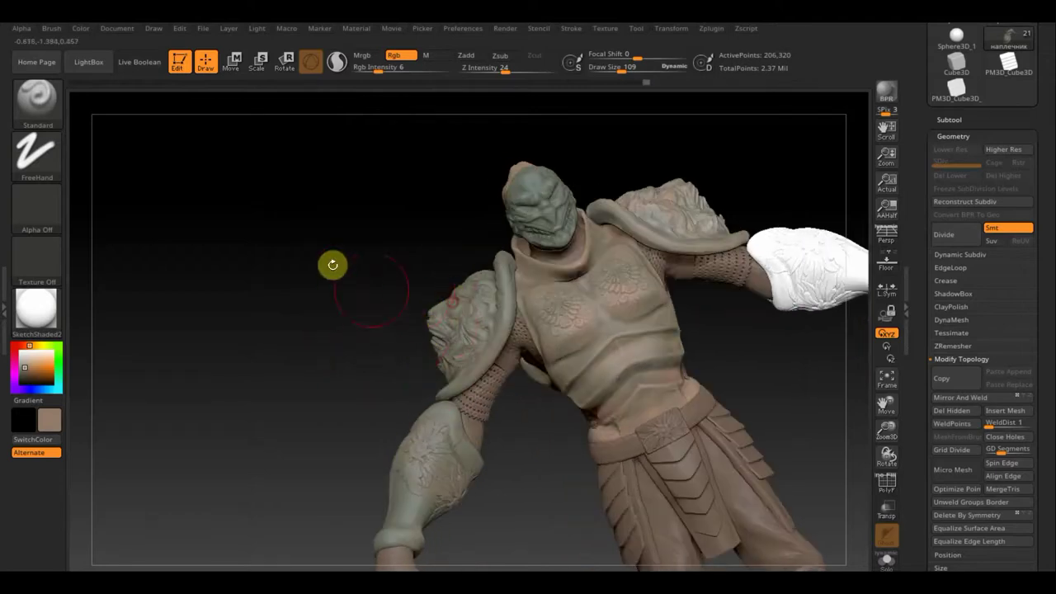
left_click_drag(330, 264, 406, 300)
left_click_drag(597, 351, 632, 290)
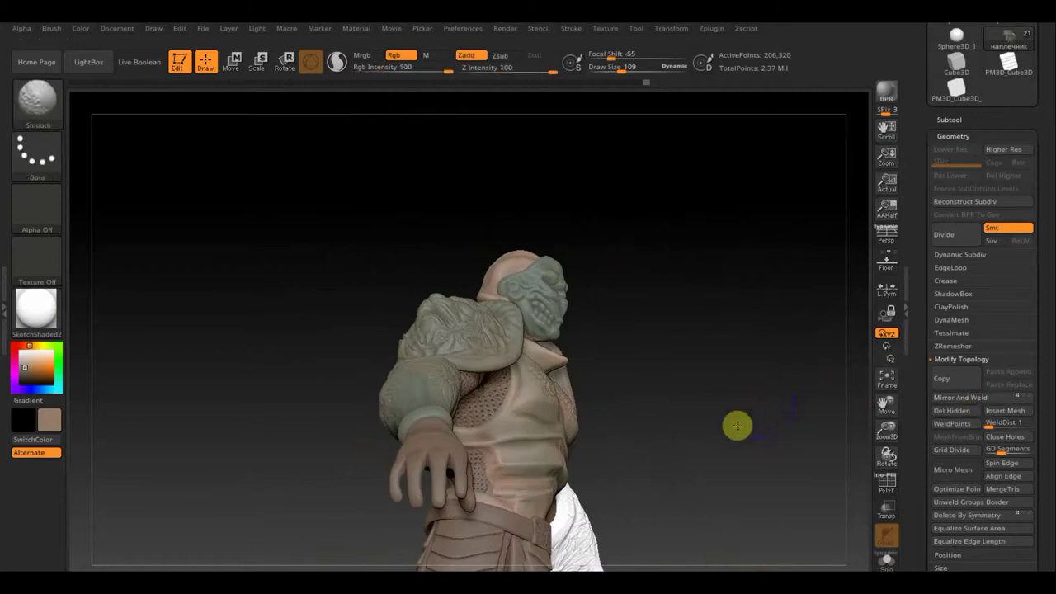
mouse_move(738, 424)
left_mouse_down()
mouse_move(723, 413)
mouse_move(643, 424)
mouse_move(702, 473)
mouse_move(710, 502)
mouse_move(656, 356)
left_mouse_up()
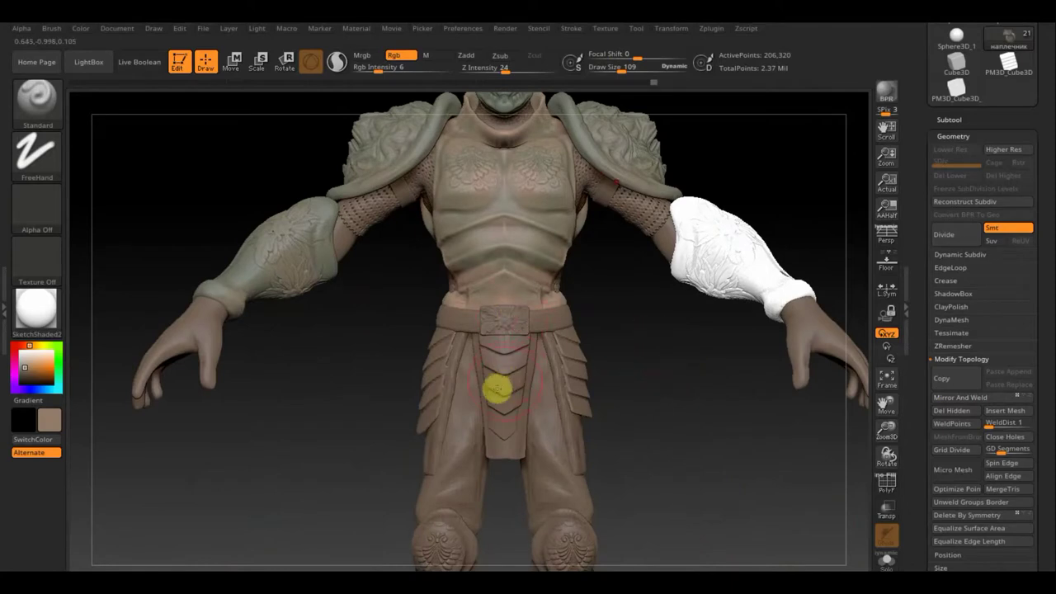
Step: Reopen the subtool list and orbit to view the head and chest
key("n")
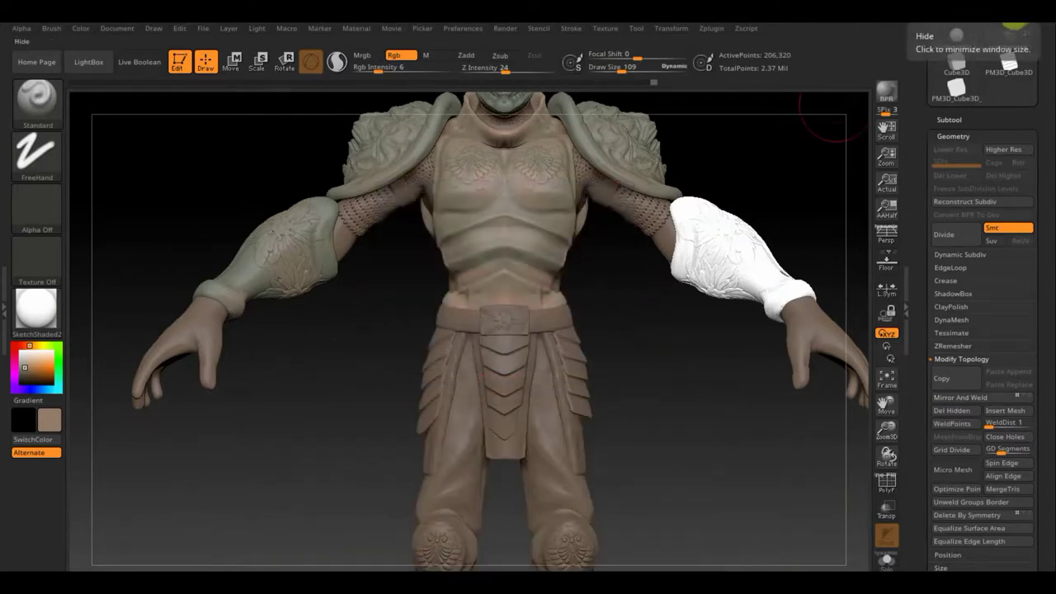
left_click(1015, 26)
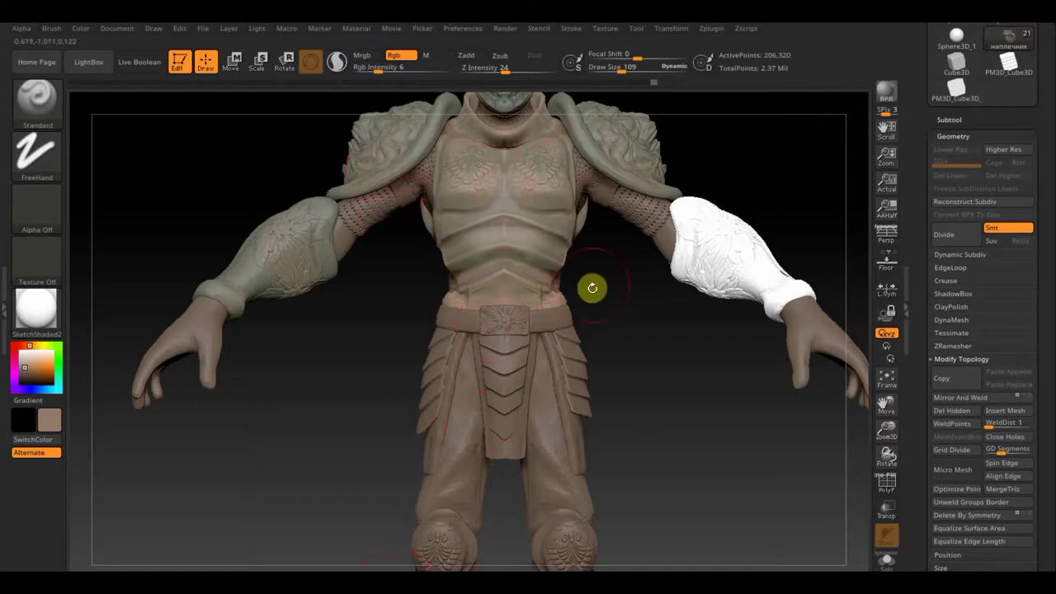
mouse_move(616, 321)
left_mouse_down()
mouse_move(632, 408)
mouse_move(522, 186)
left_mouse_up()
Step: Select PM3D_Cube3D1 and paint the white thigh plate back to grey-green
key("c")
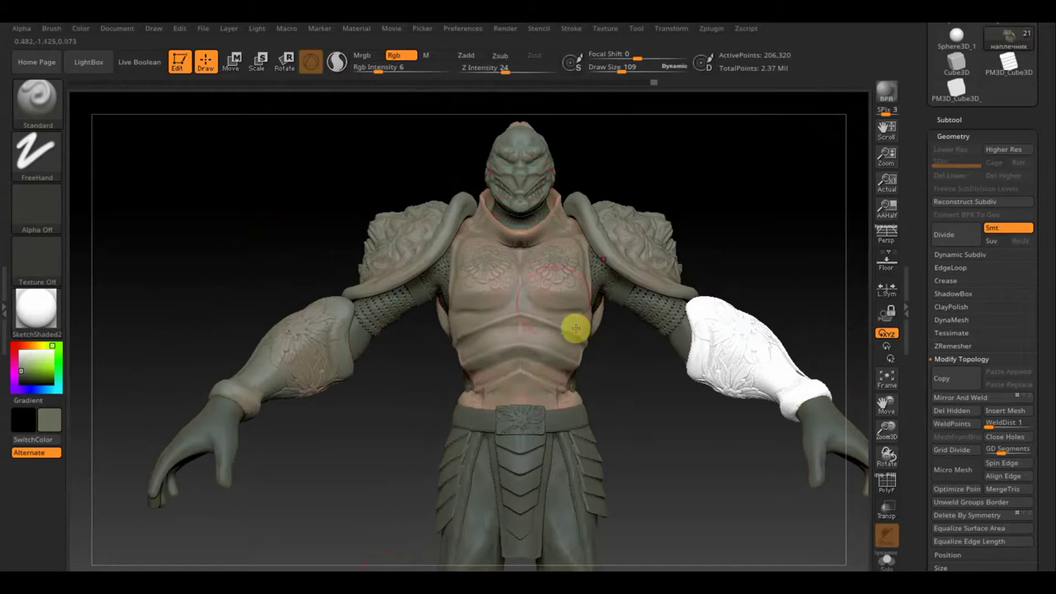
key("n")
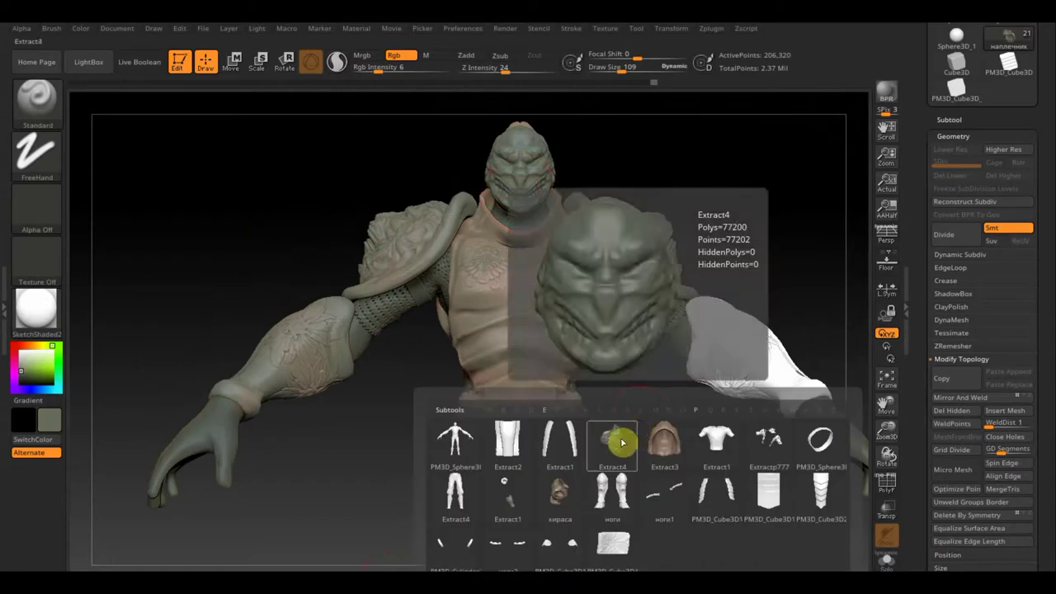
left_click(703, 495)
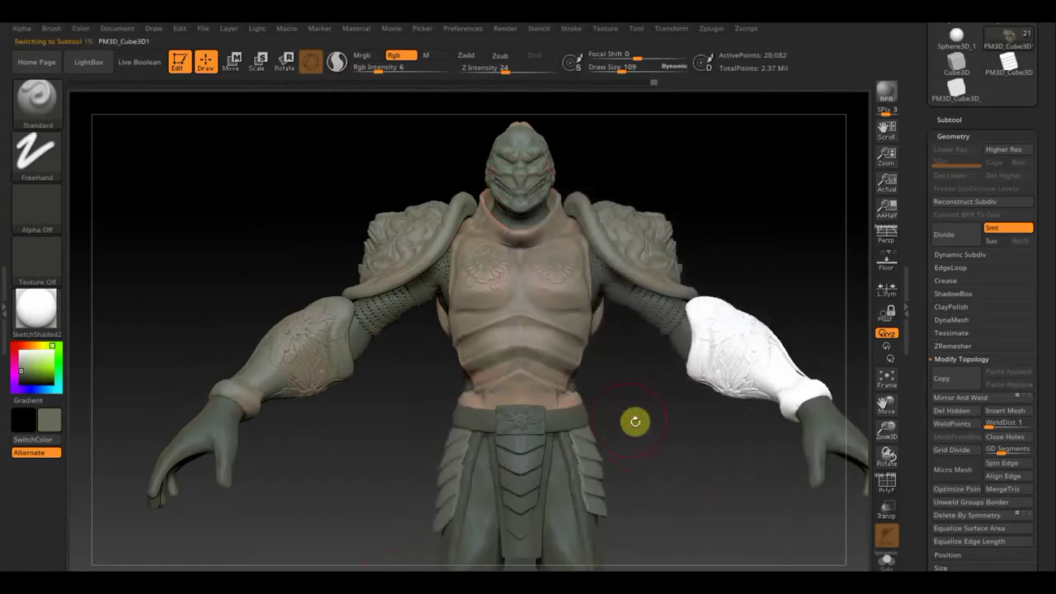
mouse_move(635, 420)
left_mouse_down()
mouse_move(679, 431)
mouse_move(535, 451)
mouse_move(432, 484)
mouse_move(441, 448)
left_mouse_up()
left_click(384, 66)
mouse_move(384, 66)
left_mouse_down()
mouse_move(421, 75)
mouse_move(487, 282)
left_mouse_up()
mouse_move(487, 450)
left_mouse_down()
mouse_move(455, 438)
mouse_move(427, 507)
mouse_move(455, 516)
mouse_move(472, 459)
left_mouse_up()
Step: Tint the thigh armour plate with skin colour at Rgb Intensity 21
left_click(456, 437)
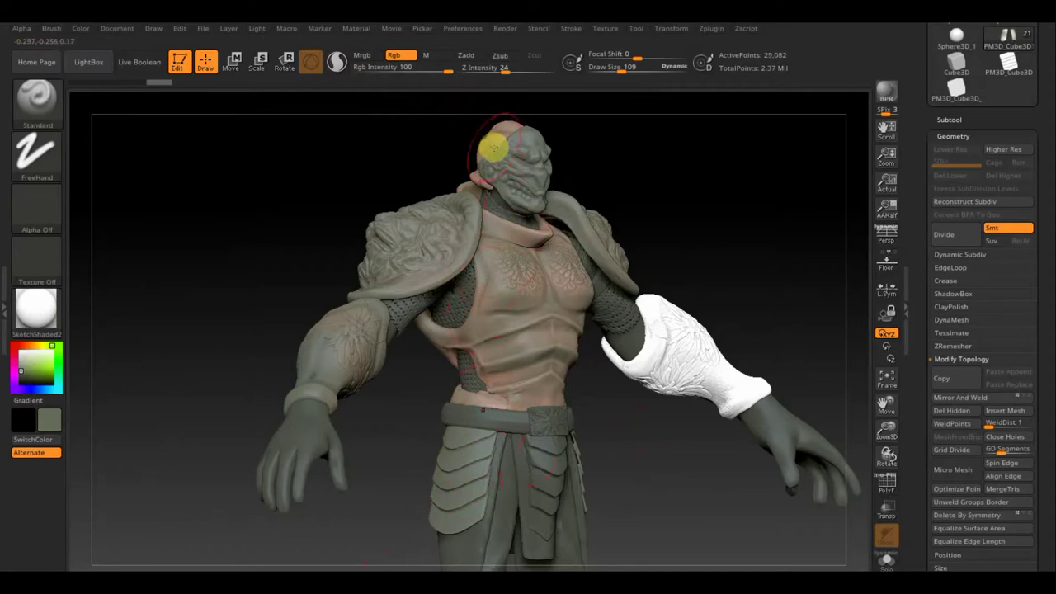
mouse_move(405, 70)
left_mouse_down()
mouse_move(438, 69)
mouse_move(393, 71)
left_mouse_up()
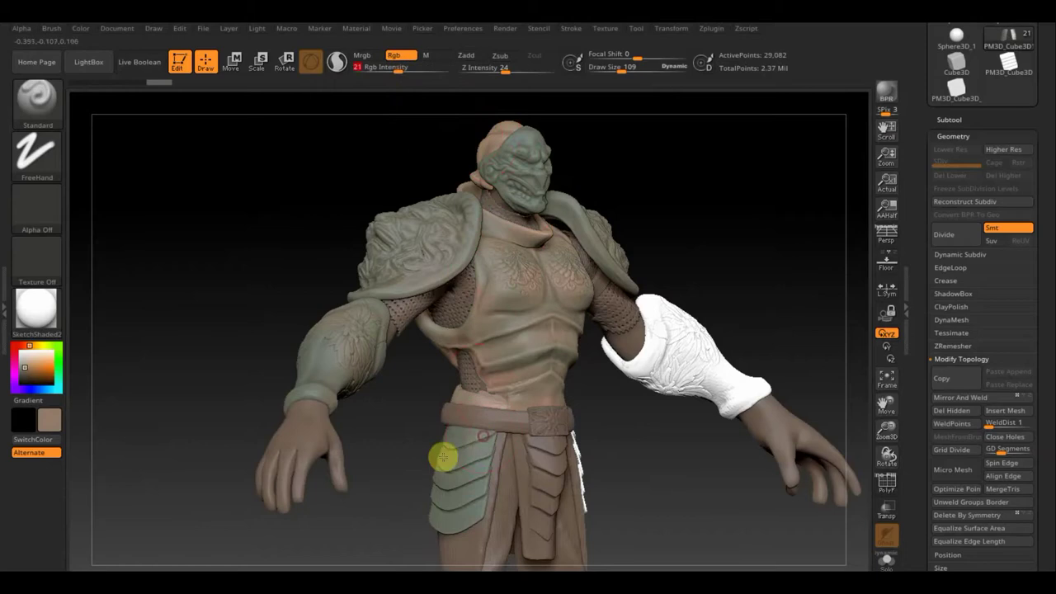
mouse_move(450, 439)
left_mouse_down()
mouse_move(456, 490)
mouse_move(441, 521)
left_mouse_up()
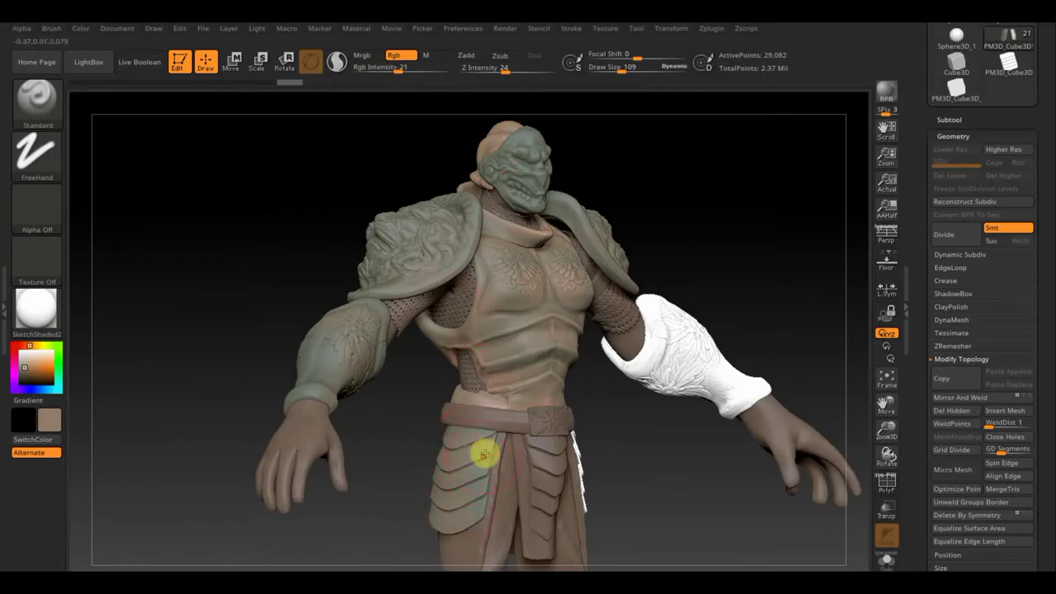
mouse_move(616, 425)
left_mouse_down()
mouse_move(673, 425)
mouse_move(455, 479)
left_mouse_up()
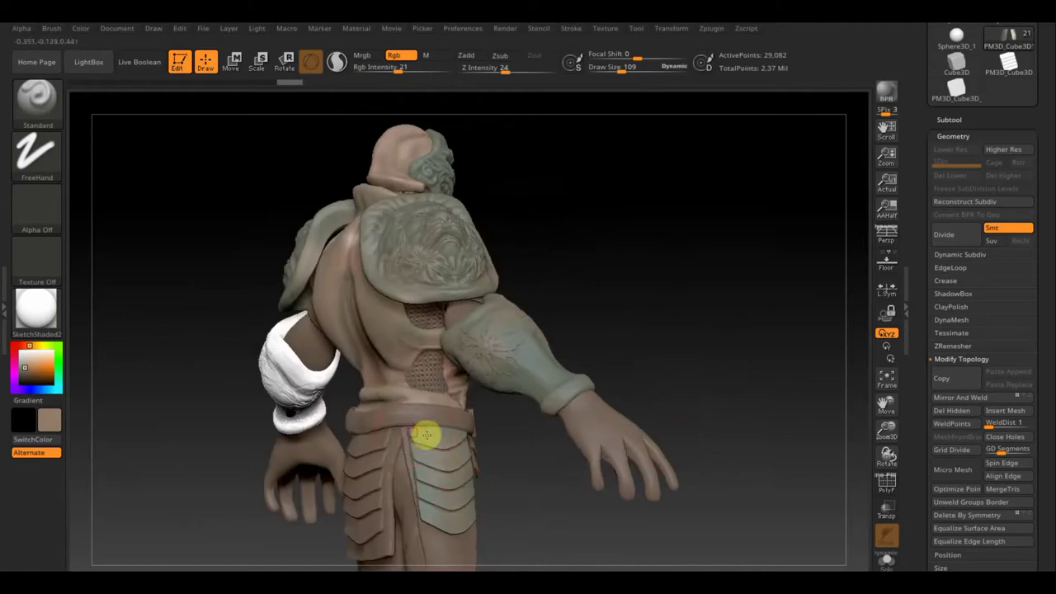
left_click_drag(399, 68, 383, 75)
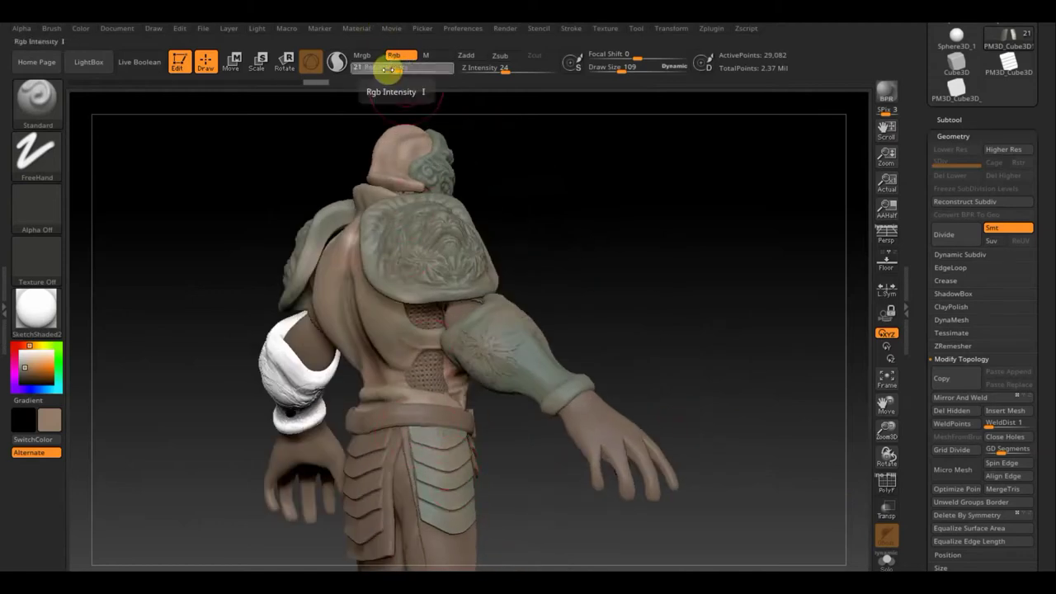
Step: With a smaller brush at intensity 9, deepen the grooves and edges of the green skirt plates
mouse_move(597, 278)
left_mouse_down()
mouse_move(657, 466)
mouse_move(642, 316)
left_mouse_up()
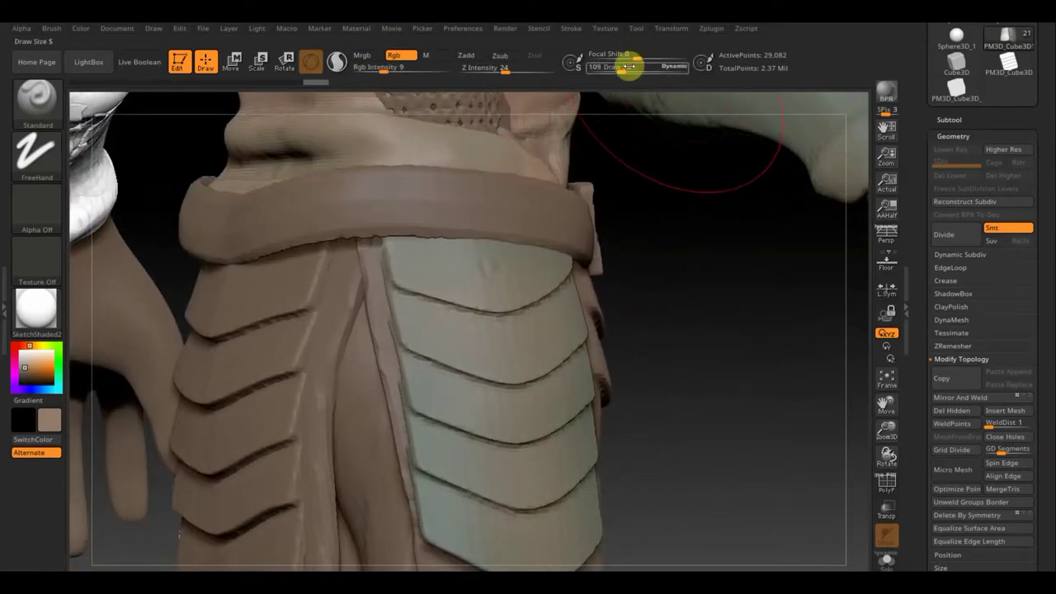
left_click_drag(627, 68, 607, 68)
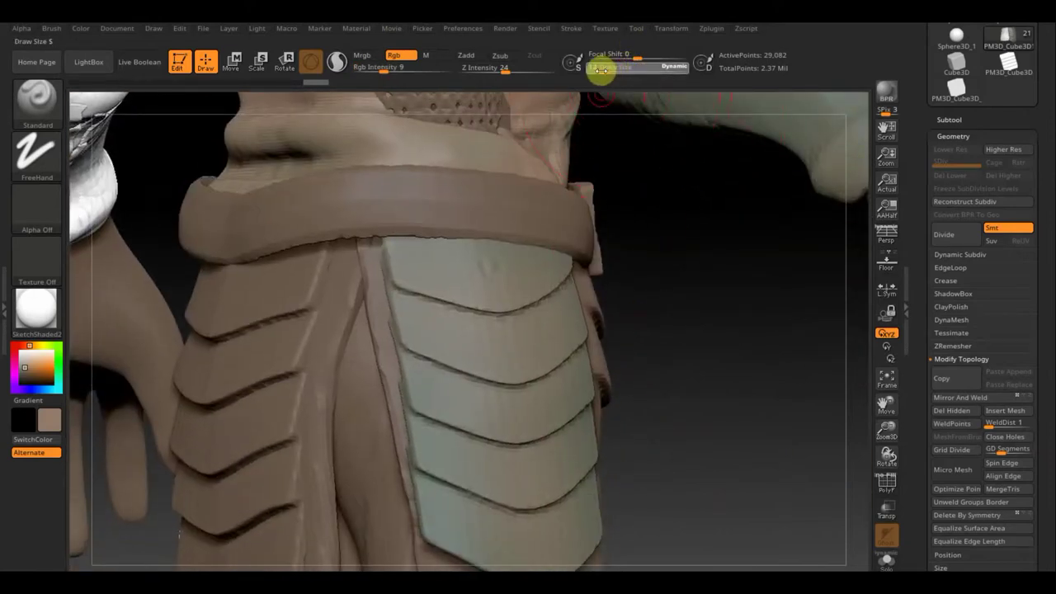
mouse_move(669, 309)
left_mouse_down()
mouse_move(641, 269)
mouse_move(609, 287)
left_mouse_up()
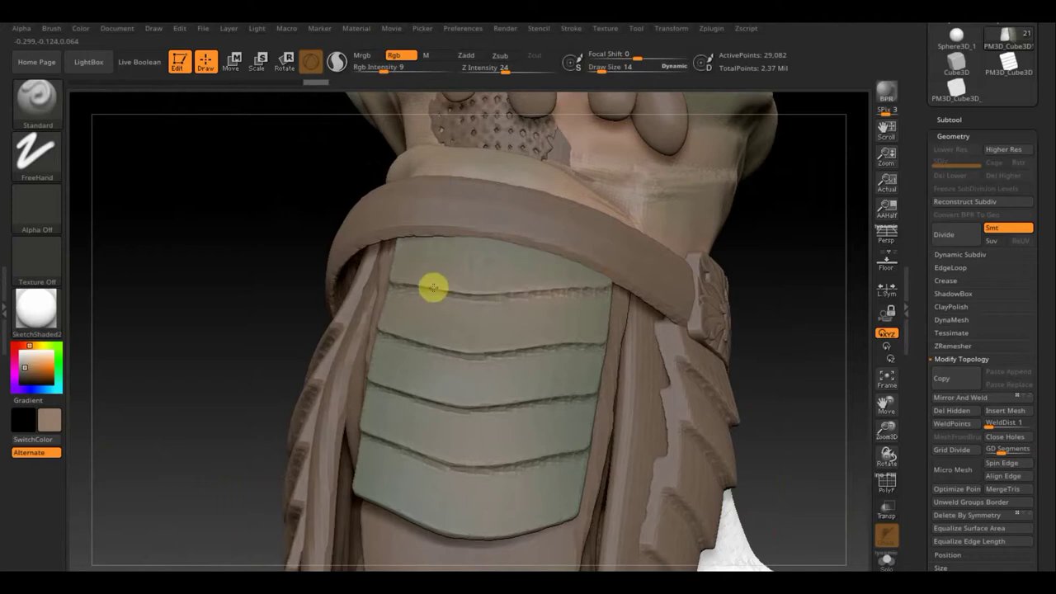
left_click_drag(387, 280, 518, 336)
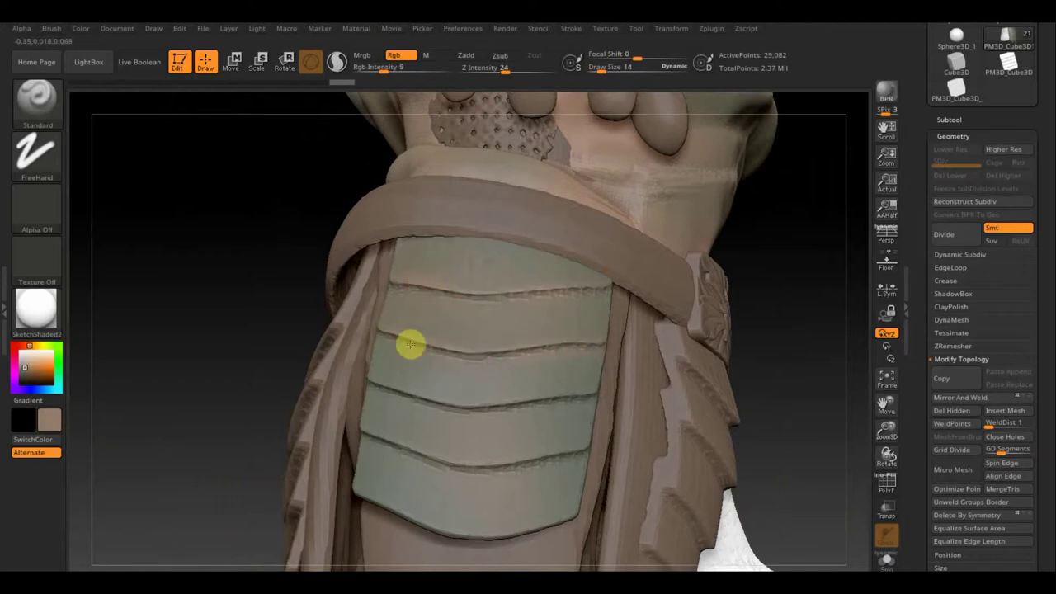
mouse_move(410, 345)
left_mouse_down()
mouse_move(471, 401)
mouse_move(585, 410)
left_mouse_up()
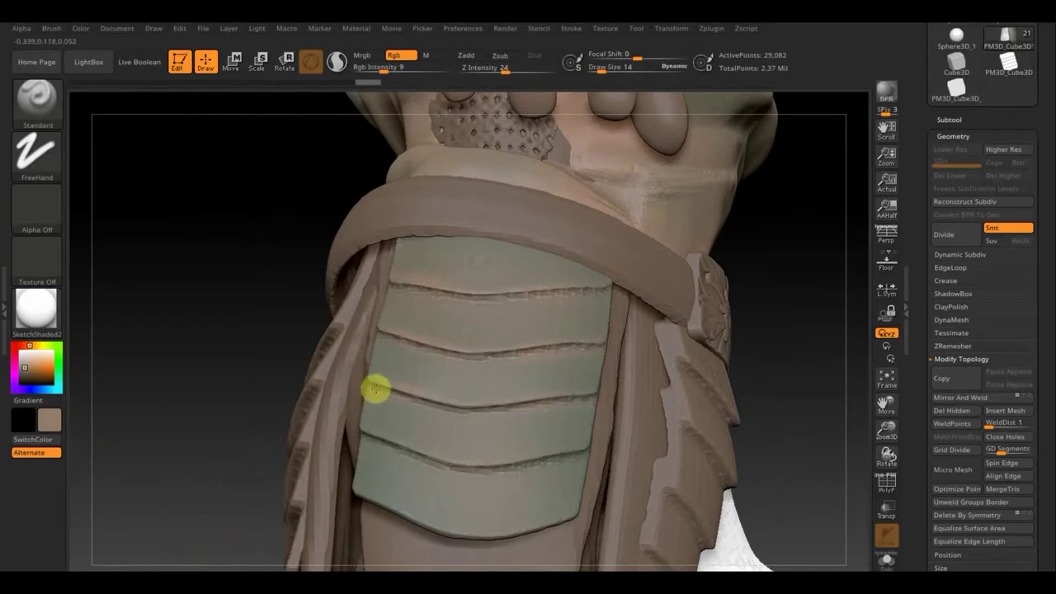
left_click_drag(376, 390, 582, 452)
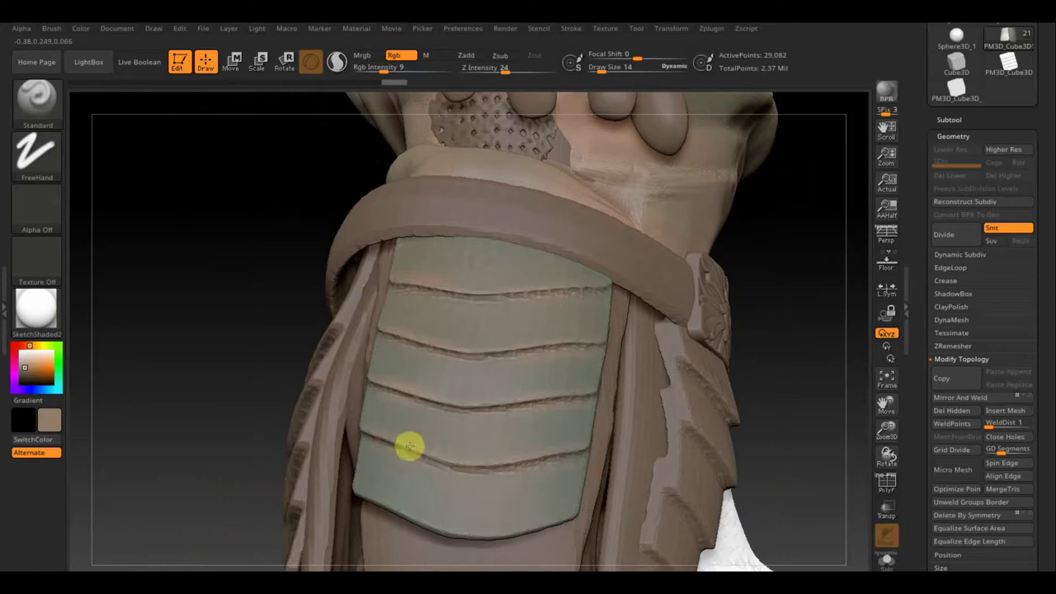
left_click_drag(410, 446, 391, 464)
left_click_drag(391, 503, 490, 541)
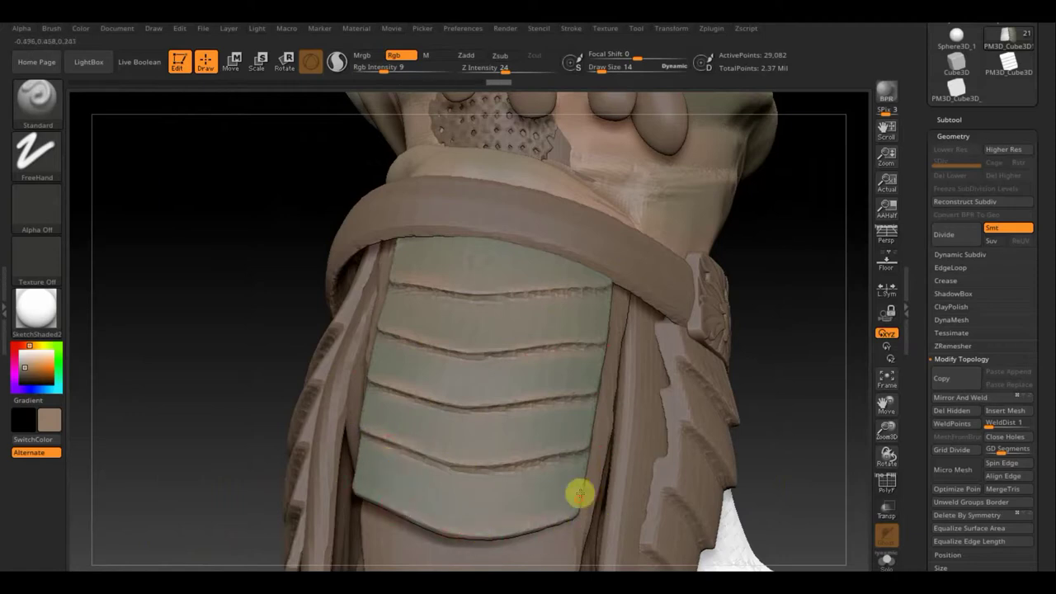
left_click_drag(581, 494, 581, 292)
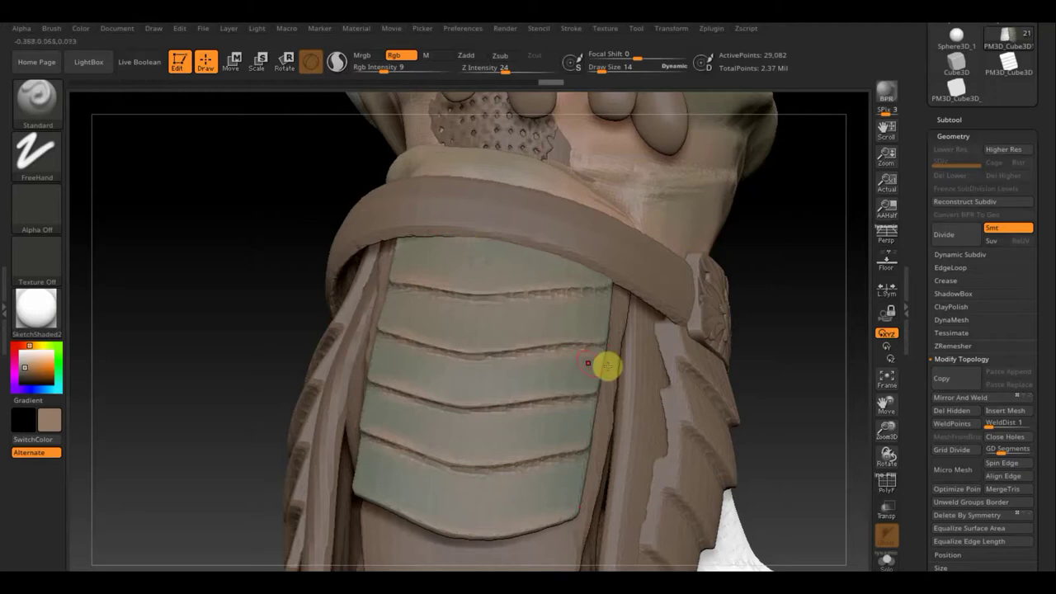
Step: Mirror the left skirt plates onto the right hip with Mirror And Weld
mouse_move(808, 326)
left_mouse_down()
mouse_move(784, 373)
mouse_move(790, 424)
left_mouse_up()
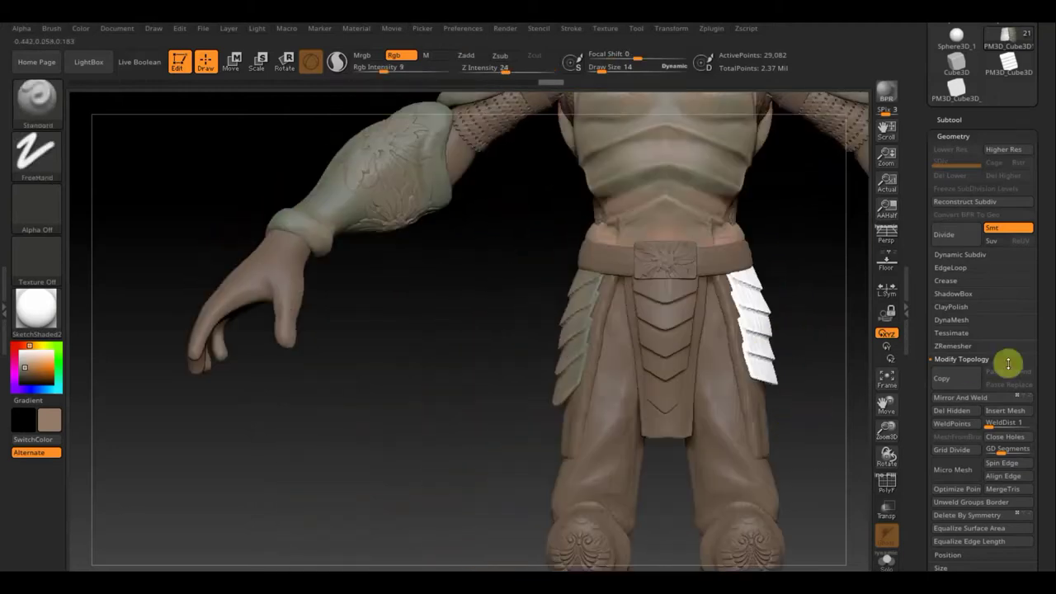
left_click(987, 400)
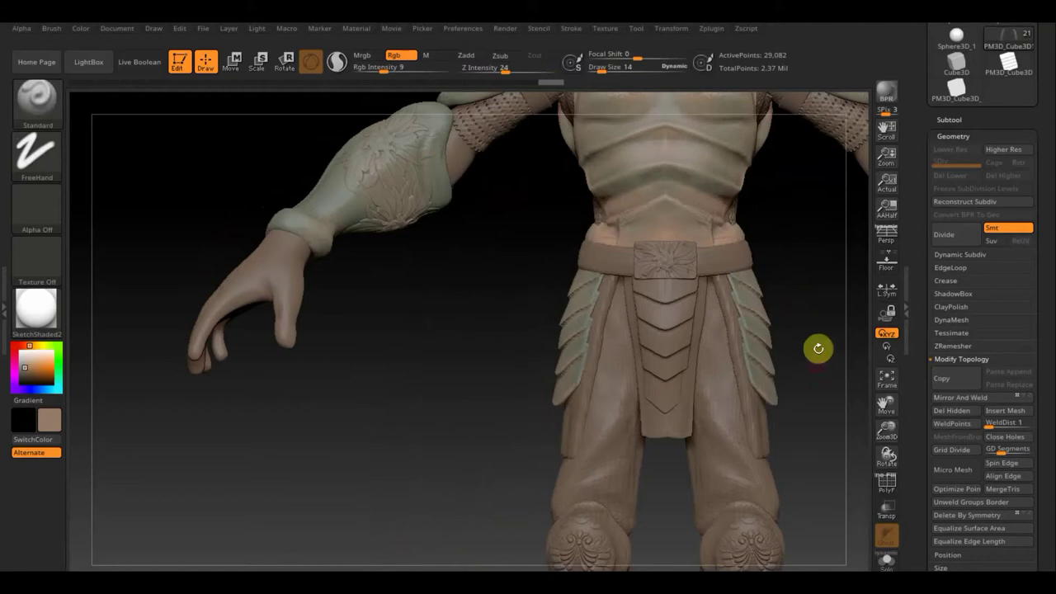
left_click_drag(800, 343, 696, 349, "alt")
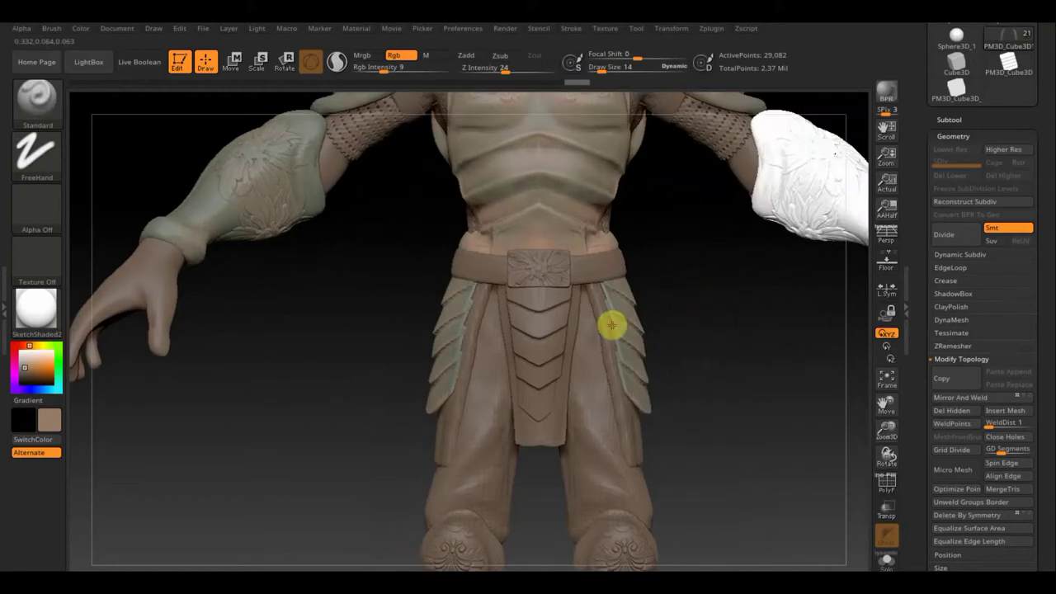
key("n")
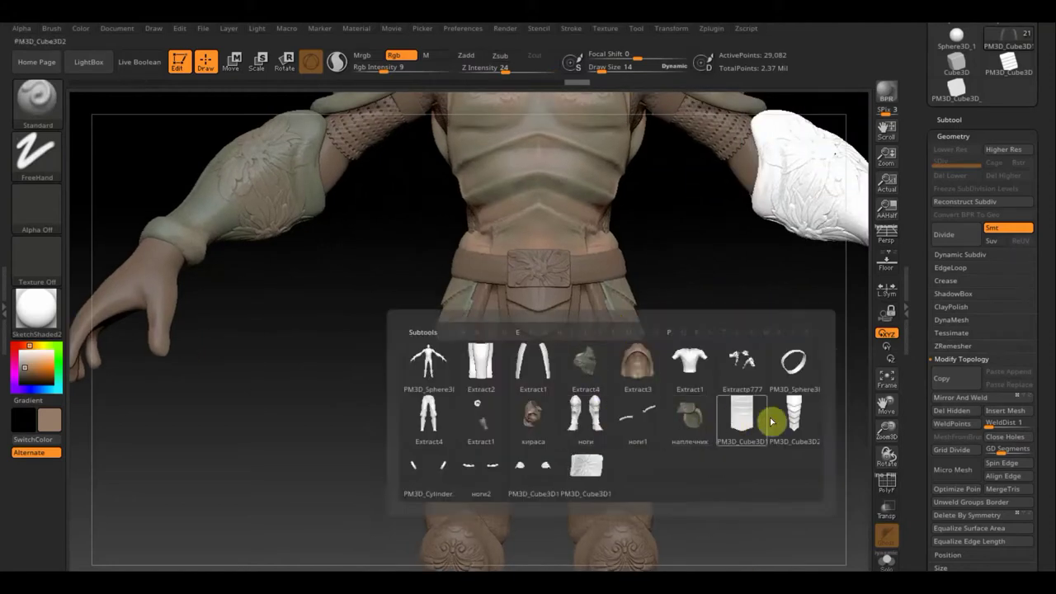
Step: On PM3D_Cube3D2, set Rgb Intensity 100 and Draw Size 109, and sample the head's grey-green
left_click(790, 421)
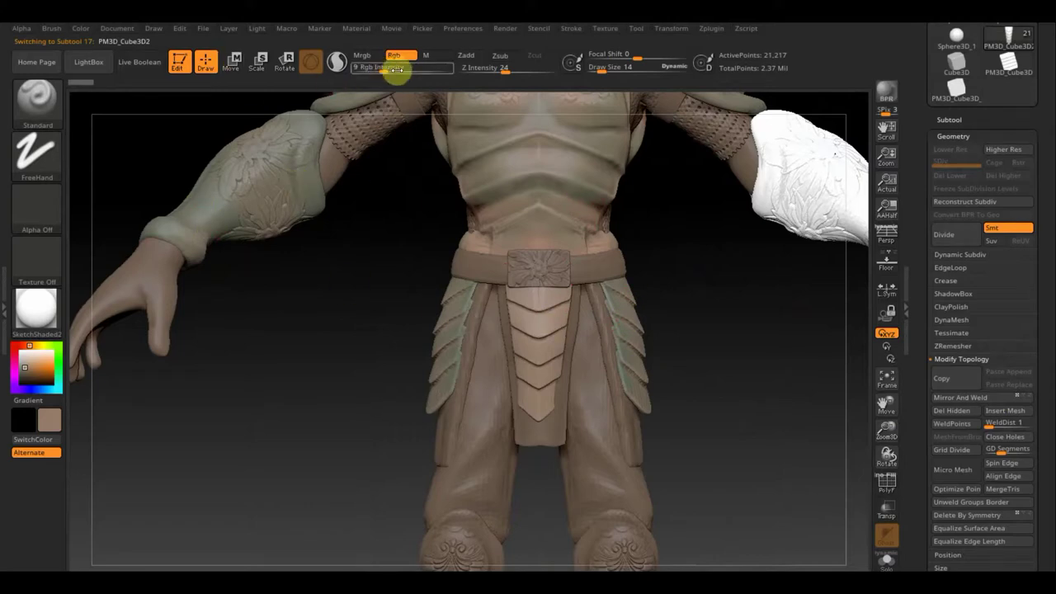
left_click_drag(388, 67, 467, 90)
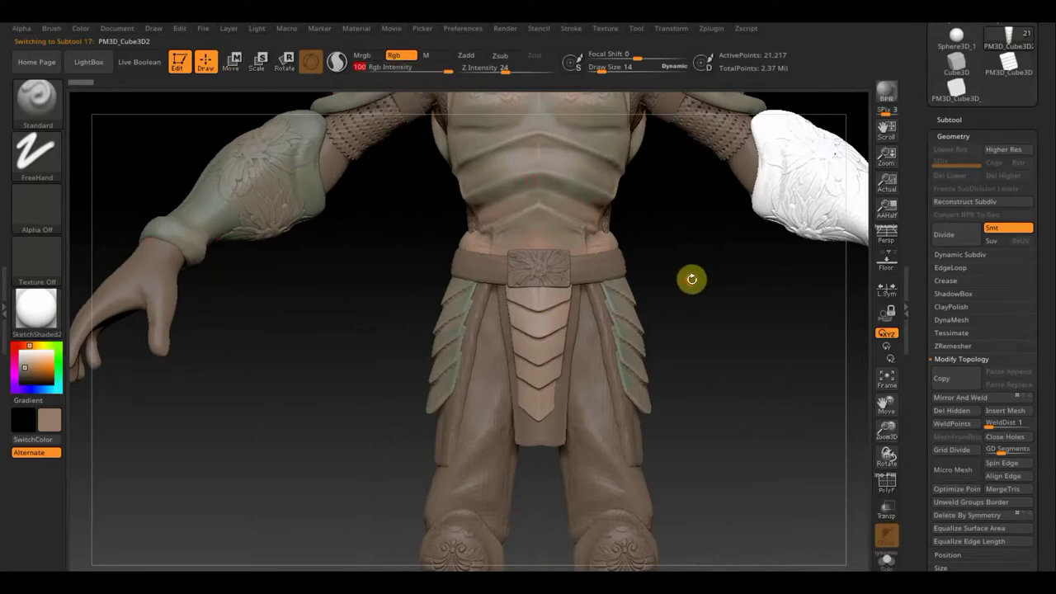
left_click_drag(691, 279, 630, 484, "alt")
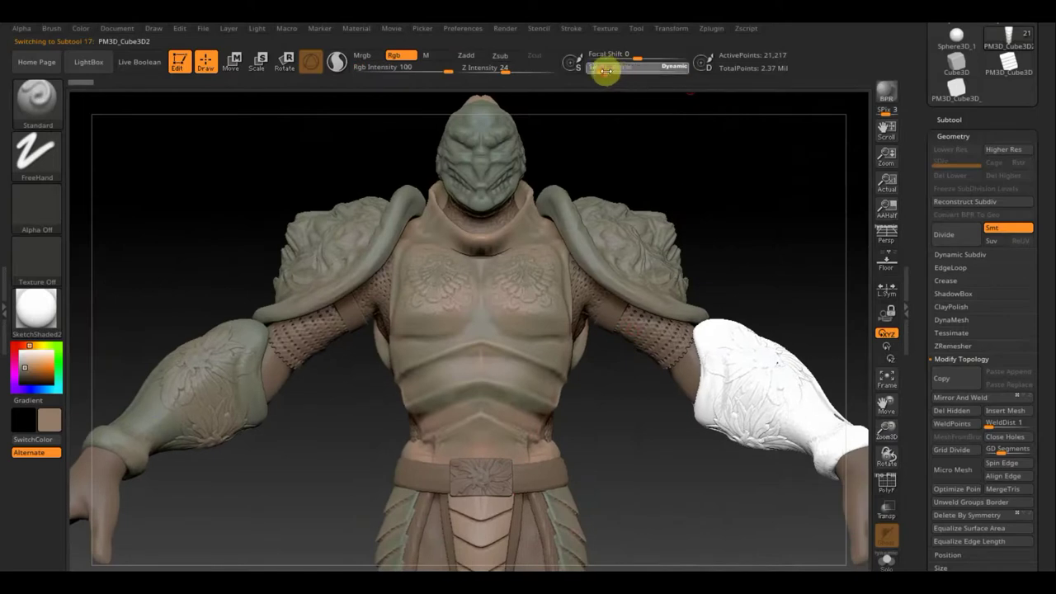
left_click_drag(620, 71, 625, 71)
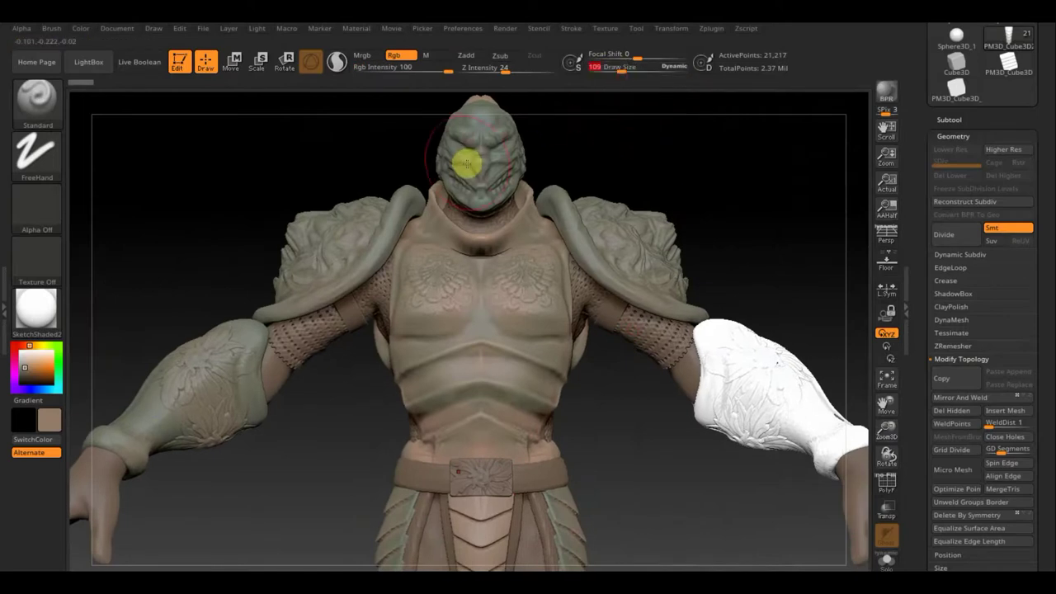
key("c")
Step: Swap colours, lower intensity to about 10 and faintly tint the kilt's side panel
mouse_move(647, 446)
left_mouse_down("alt")
mouse_move(586, 299)
mouse_move(617, 143)
left_mouse_up("alt")
mouse_move(551, 330)
left_mouse_down("alt")
mouse_move(470, 337)
mouse_move(455, 284)
left_mouse_up("alt")
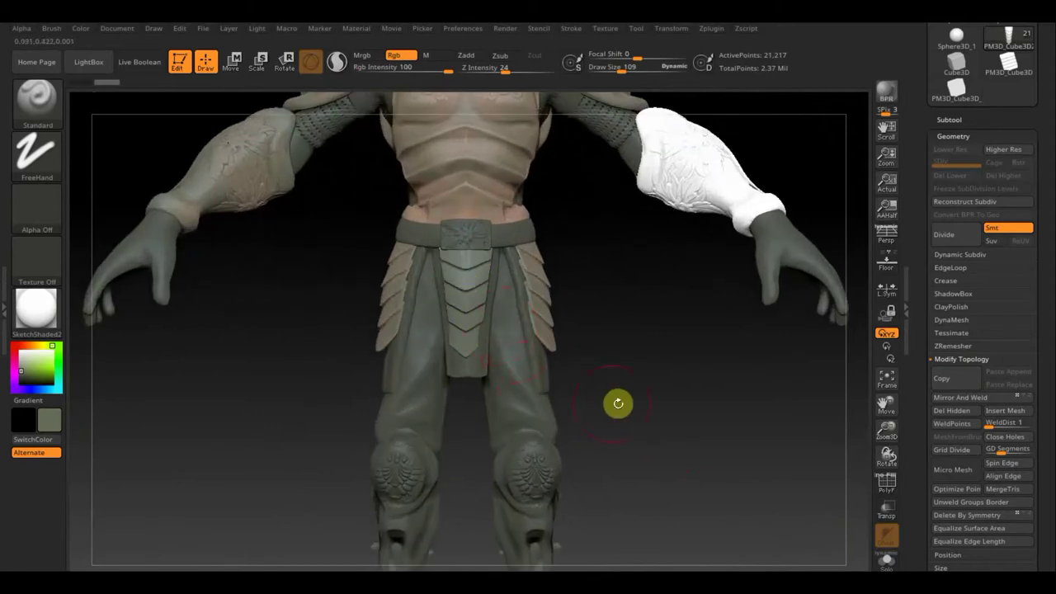
mouse_move(618, 401)
left_mouse_down()
mouse_move(723, 403)
mouse_move(556, 344)
left_mouse_up()
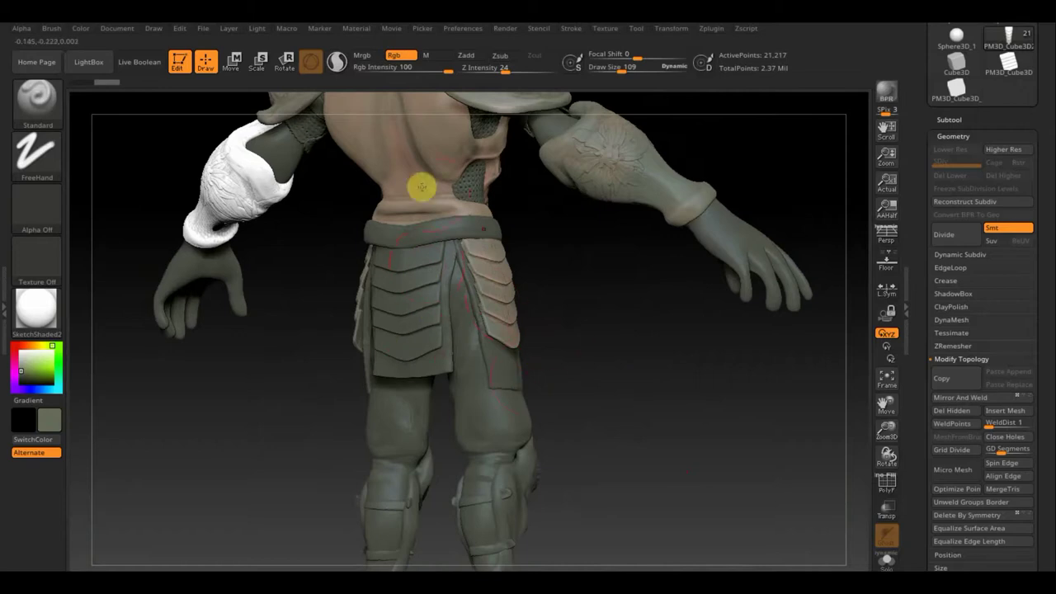
key("c")
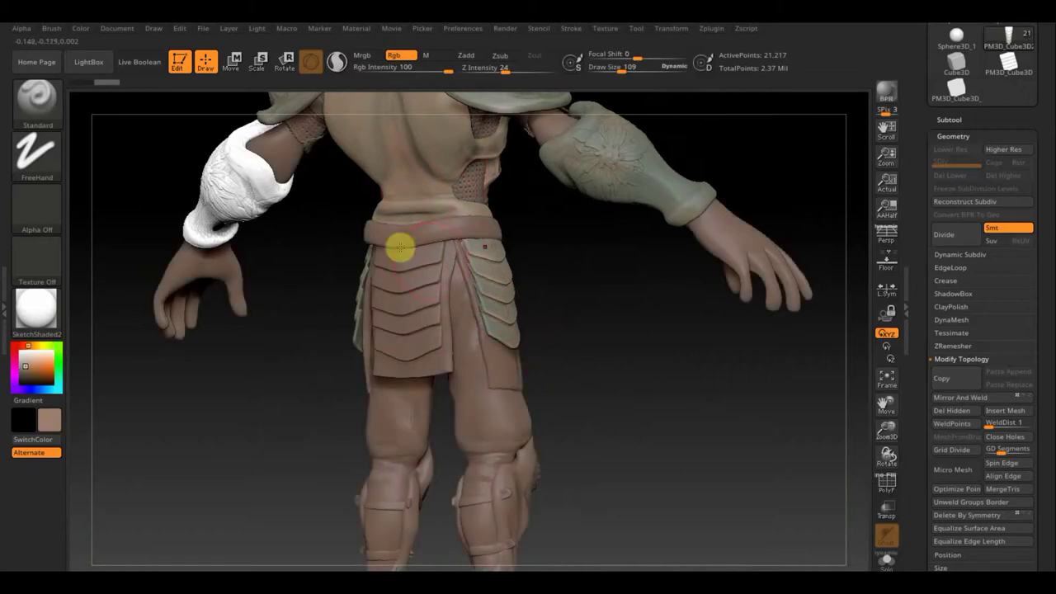
left_click_drag(440, 71, 382, 78)
left_click_drag(388, 275, 439, 340)
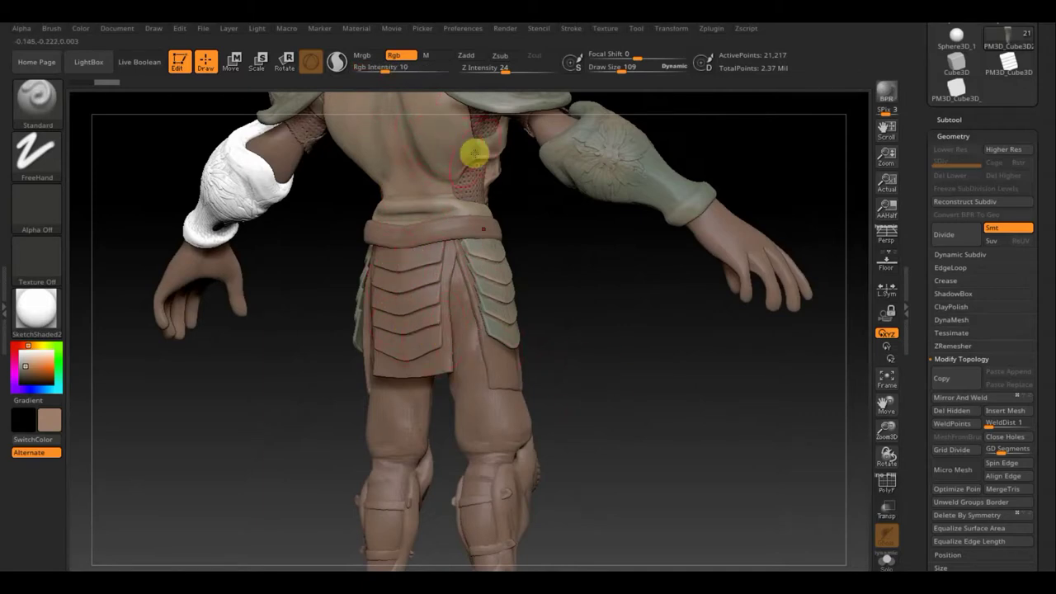
mouse_move(566, 316)
left_mouse_down()
mouse_move(474, 329)
mouse_move(521, 320)
mouse_move(637, 337)
mouse_move(621, 340)
left_mouse_up()
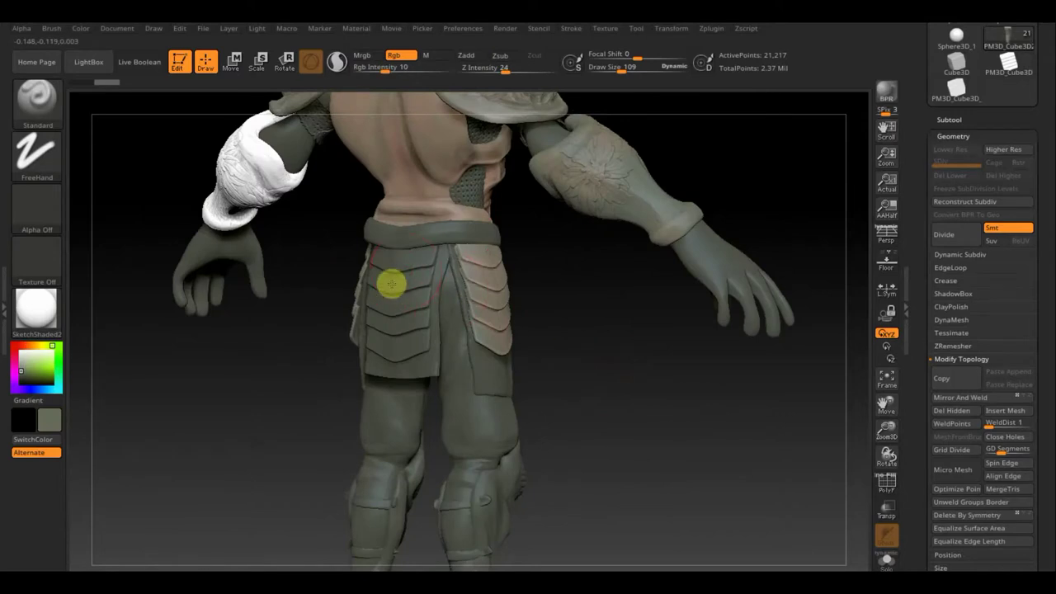
mouse_move(568, 371)
left_mouse_down()
mouse_move(536, 370)
mouse_move(554, 363)
mouse_move(556, 344)
left_mouse_up()
Step: Switch to PM3D_Cube3D1 and paint the back loincloth plate grey-green at intensity 100
key("n")
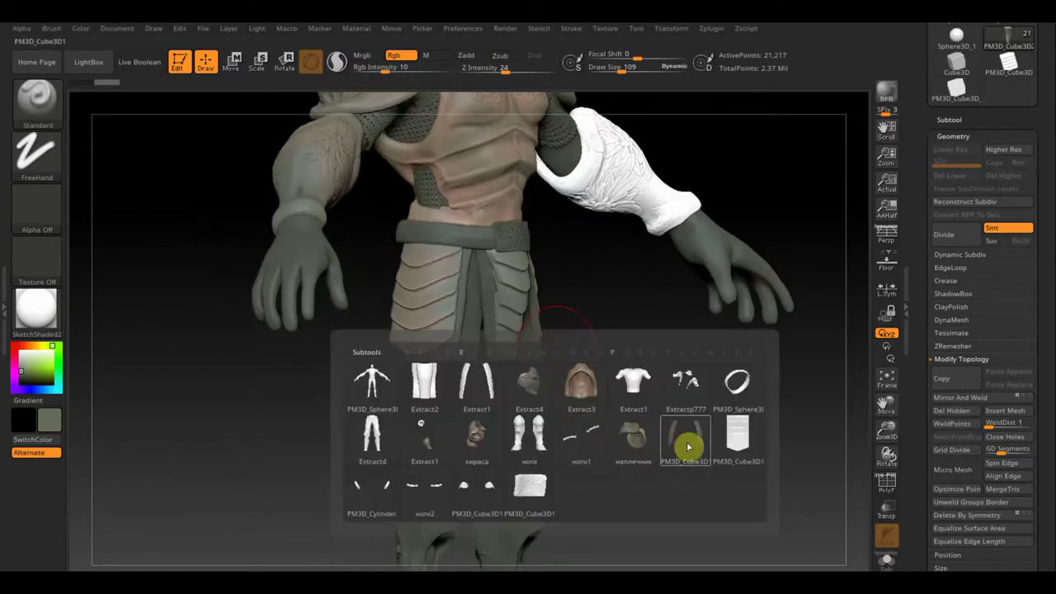
left_click(737, 437)
left_click_drag(710, 429, 614, 374)
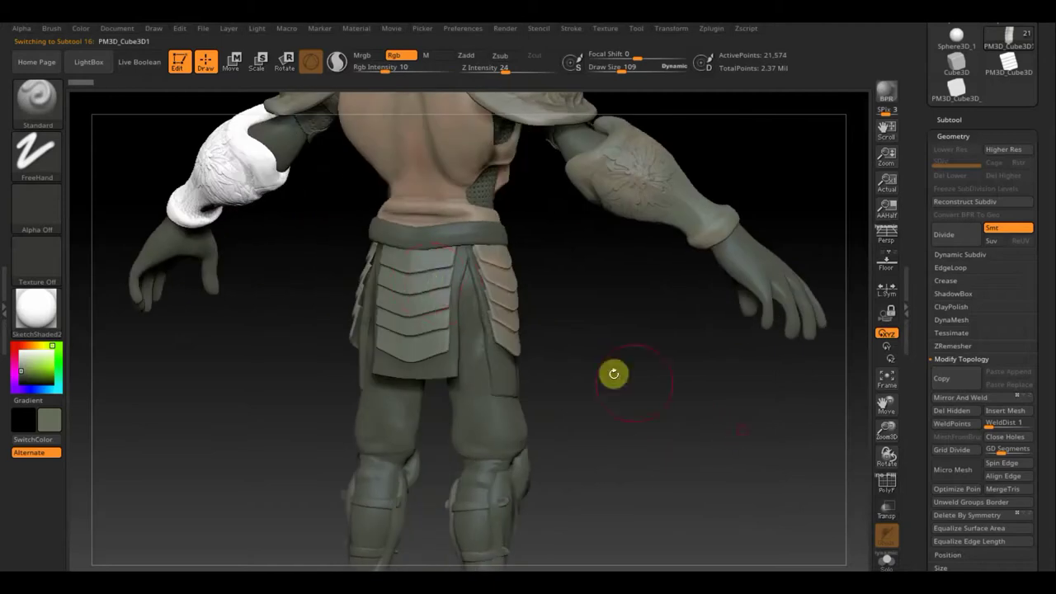
left_click(405, 281, "alt")
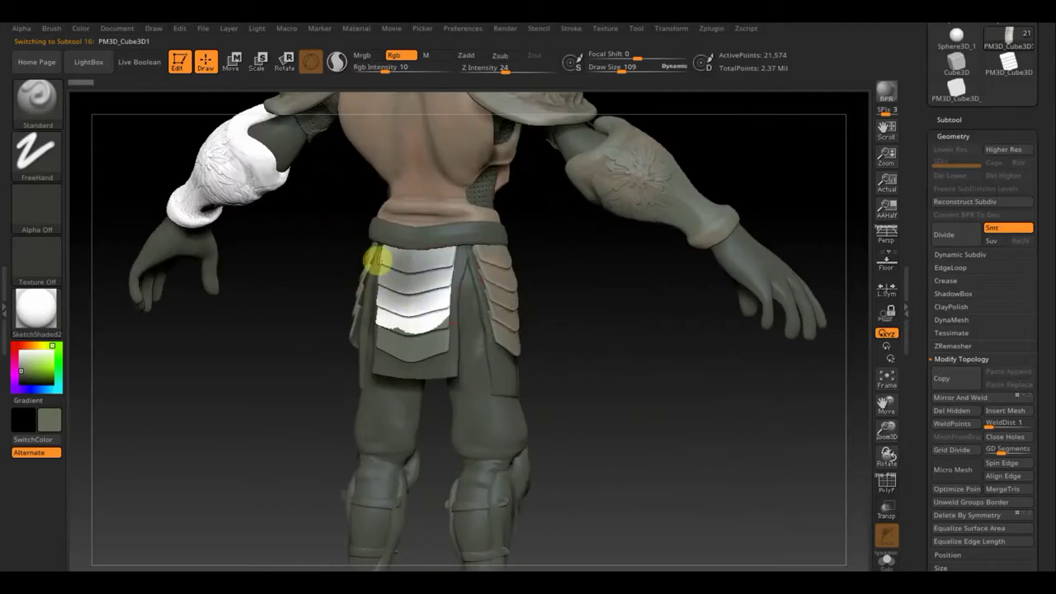
left_click_drag(385, 68, 461, 88)
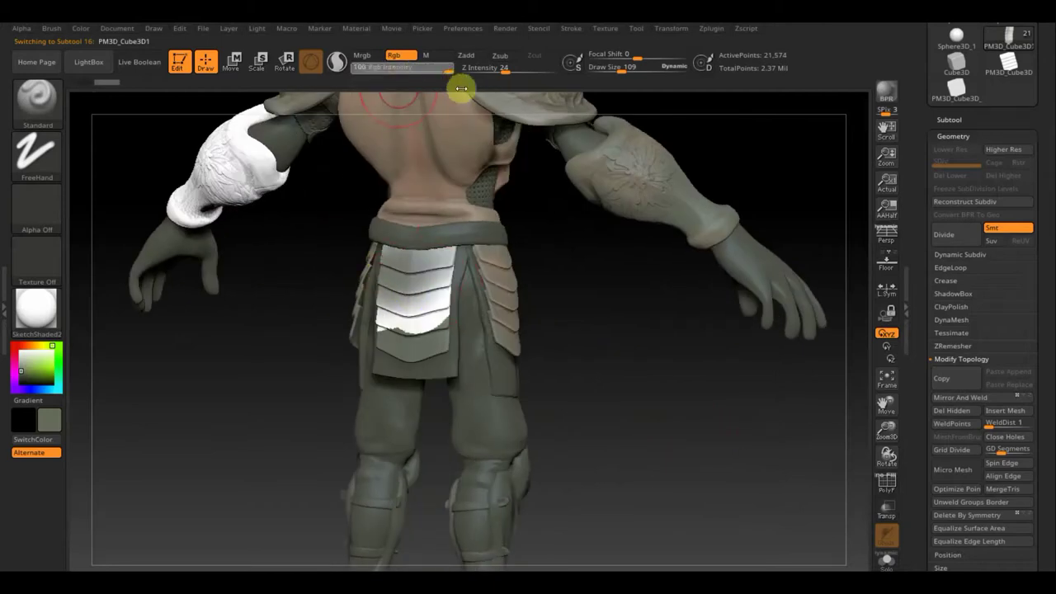
left_click_drag(436, 246, 435, 375)
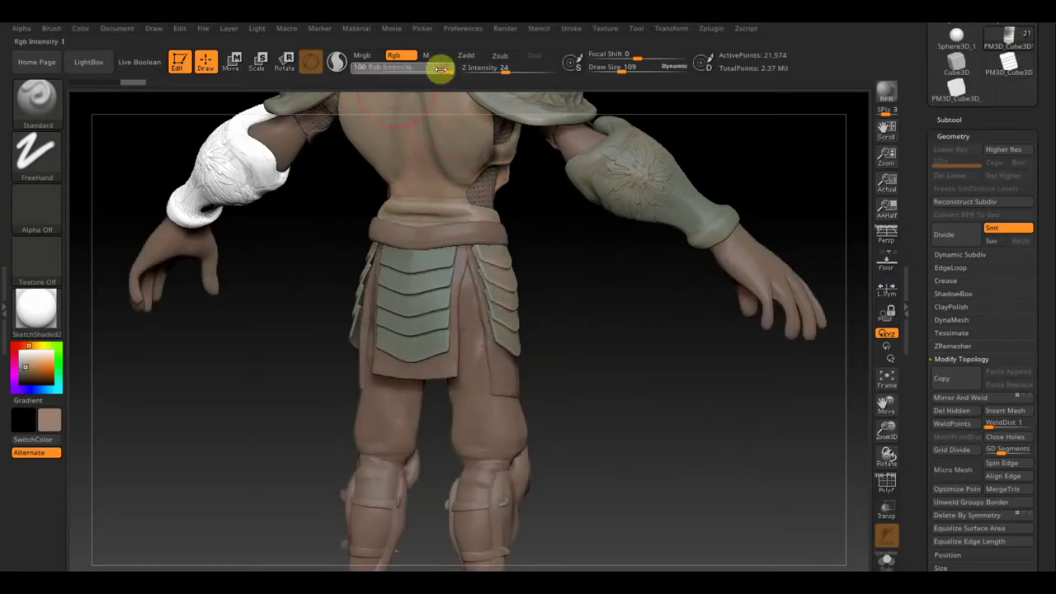
Step: At intensity 17, blend the back plate and tint the front loincloth plate green
left_click_drag(395, 72, 396, 73)
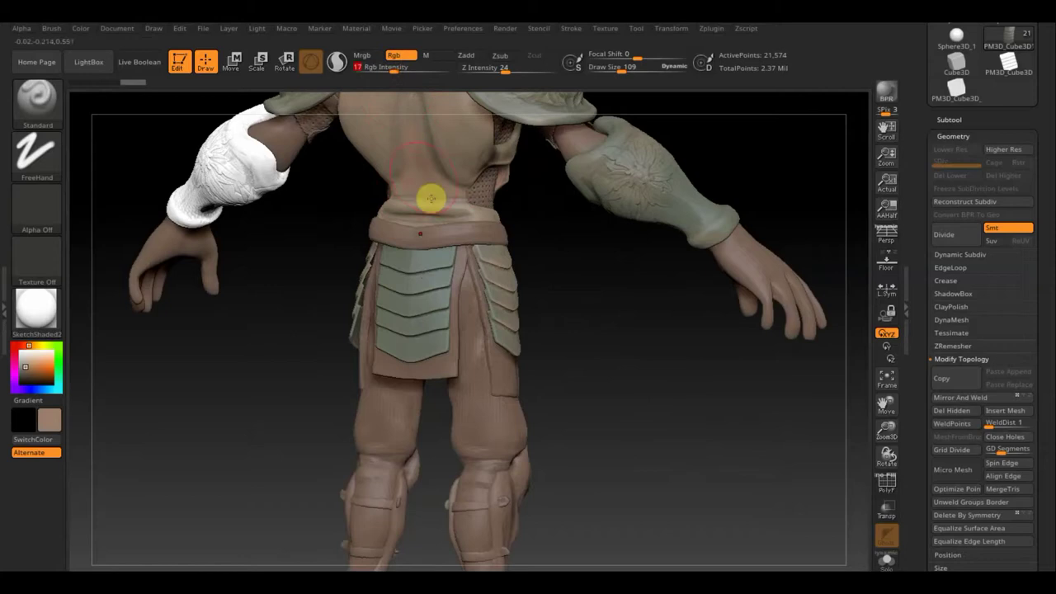
mouse_move(402, 260)
left_mouse_down()
mouse_move(432, 300)
mouse_move(382, 327)
mouse_move(368, 358)
mouse_move(409, 371)
left_mouse_up()
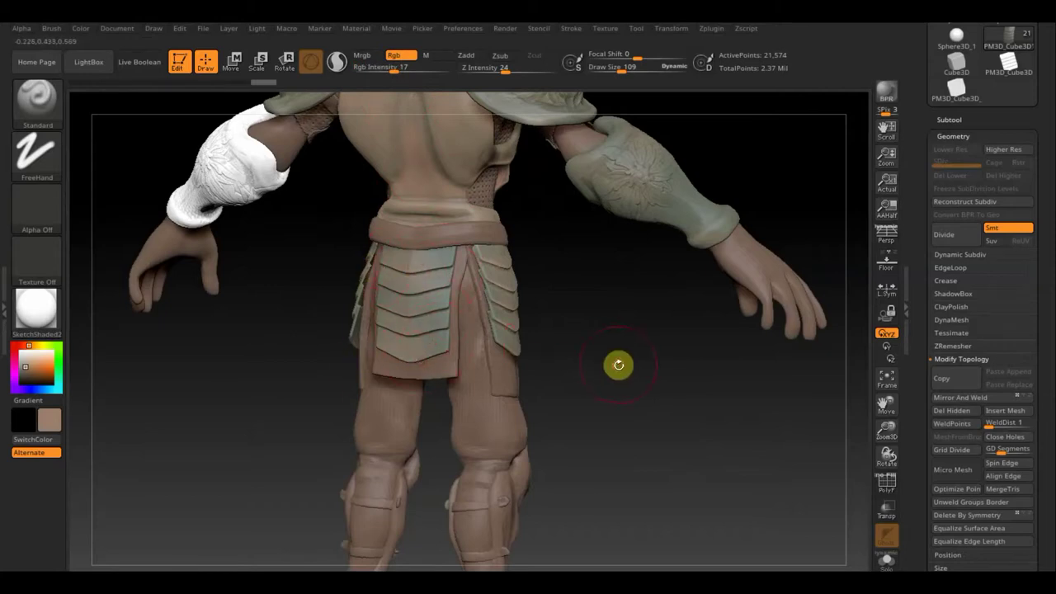
mouse_move(617, 365)
left_mouse_down()
mouse_move(524, 365)
mouse_move(495, 330)
mouse_move(437, 293)
left_mouse_up()
mouse_move(399, 264)
left_mouse_down()
mouse_move(431, 295)
mouse_move(424, 261)
left_mouse_up()
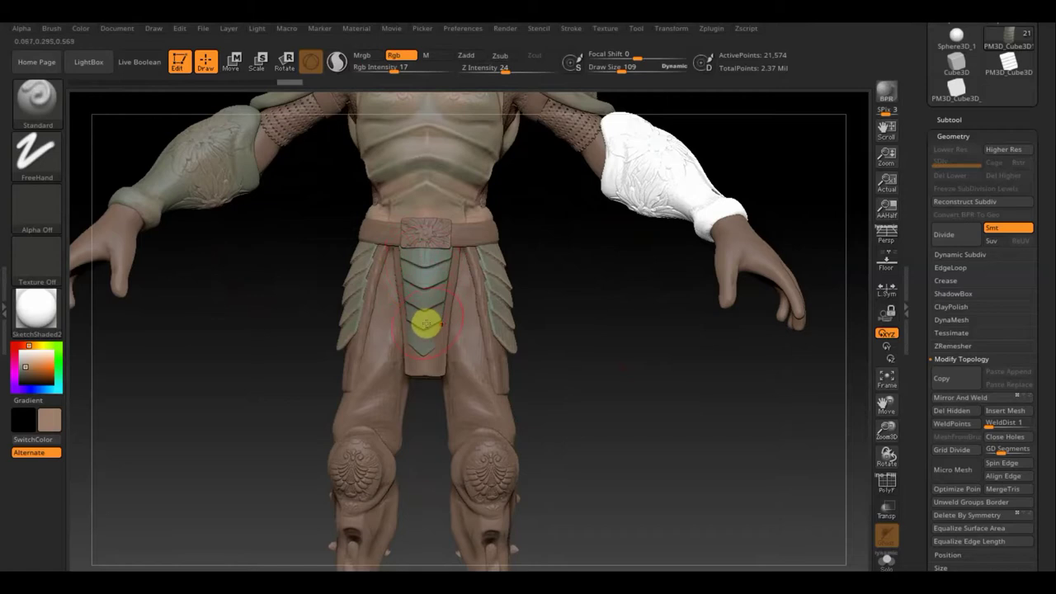
key("n")
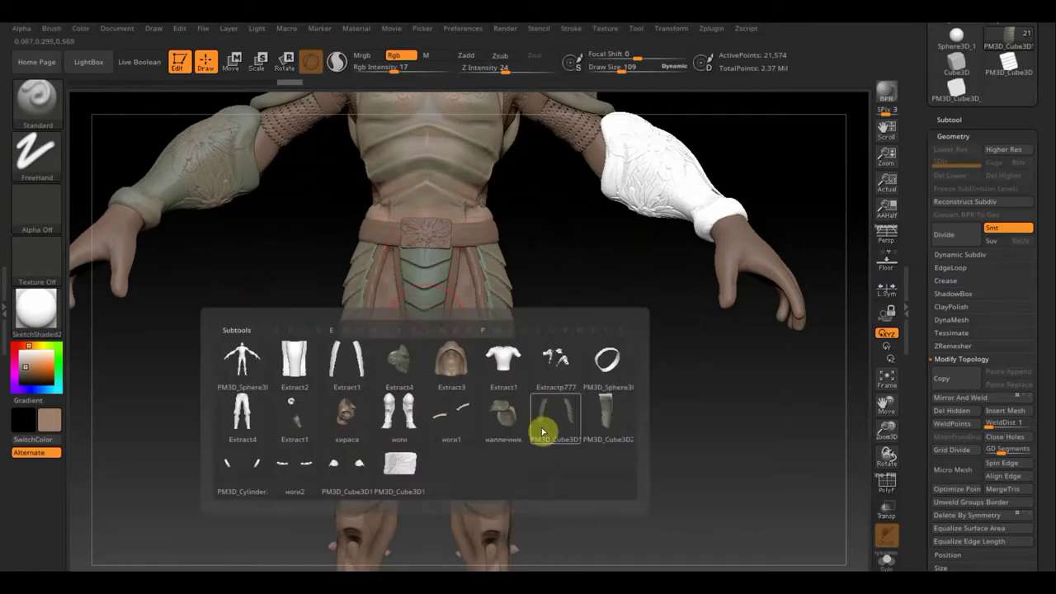
Step: Back on PM3D_Cube3D2, paint the upper loincloth plate lighter beige, then frame the whole character
left_click(609, 425)
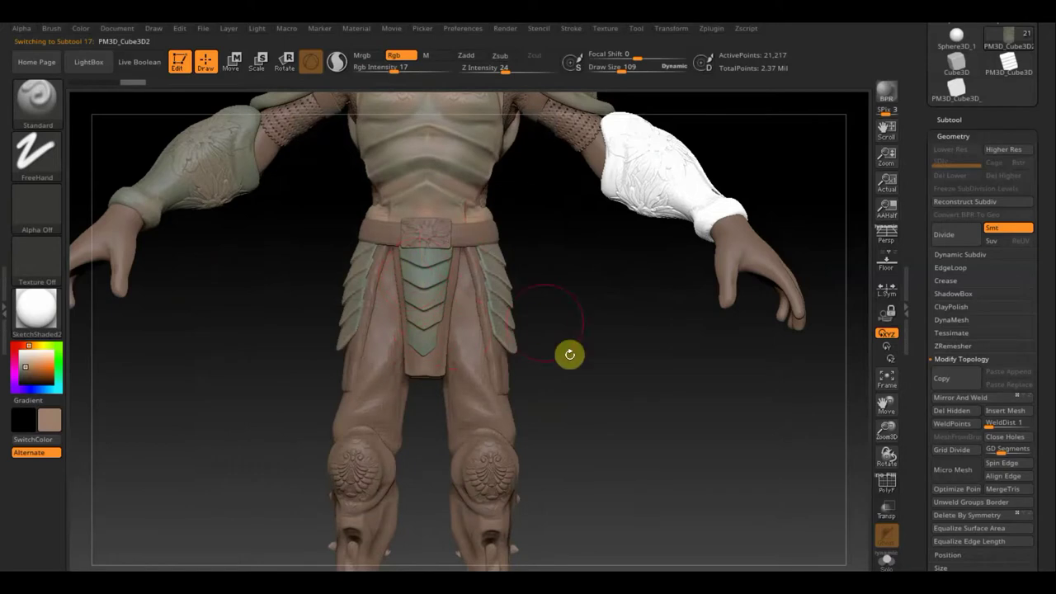
key("f")
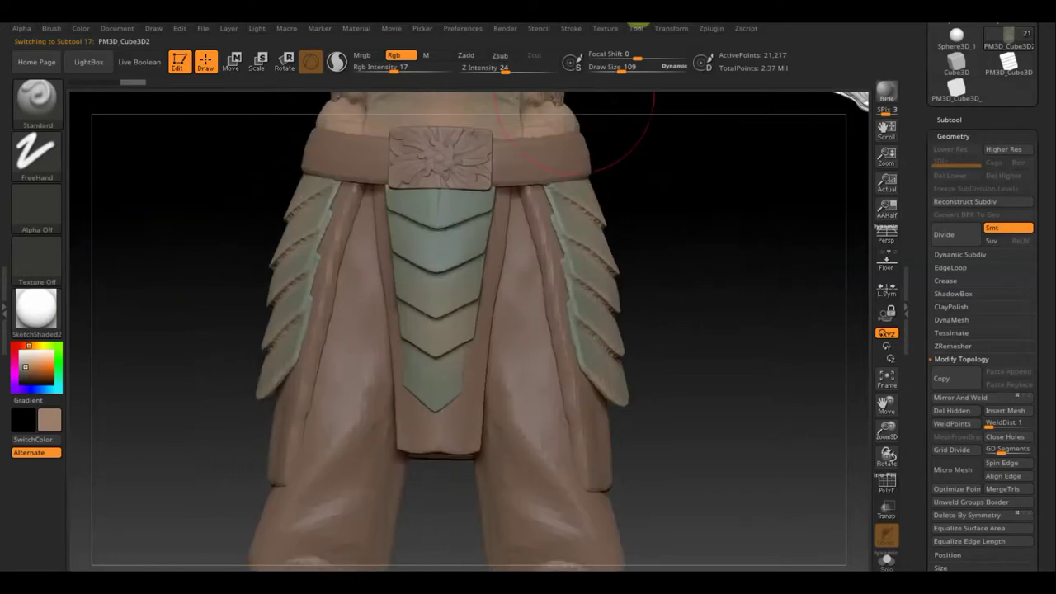
left_click_drag(623, 68, 610, 71)
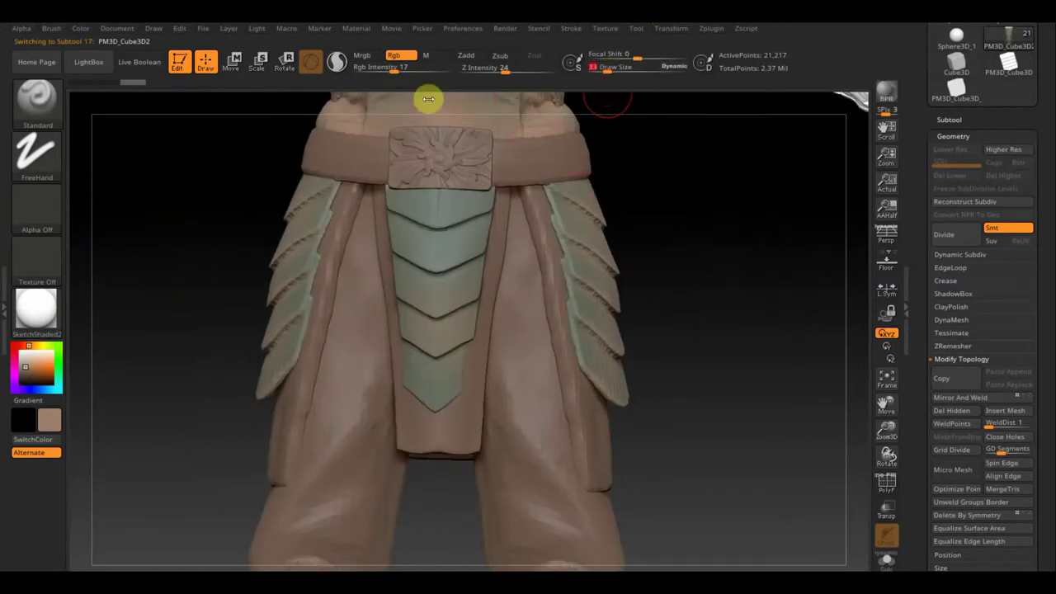
mouse_move(488, 221)
left_mouse_down()
mouse_move(394, 224)
mouse_move(444, 239)
mouse_move(500, 201)
left_mouse_up()
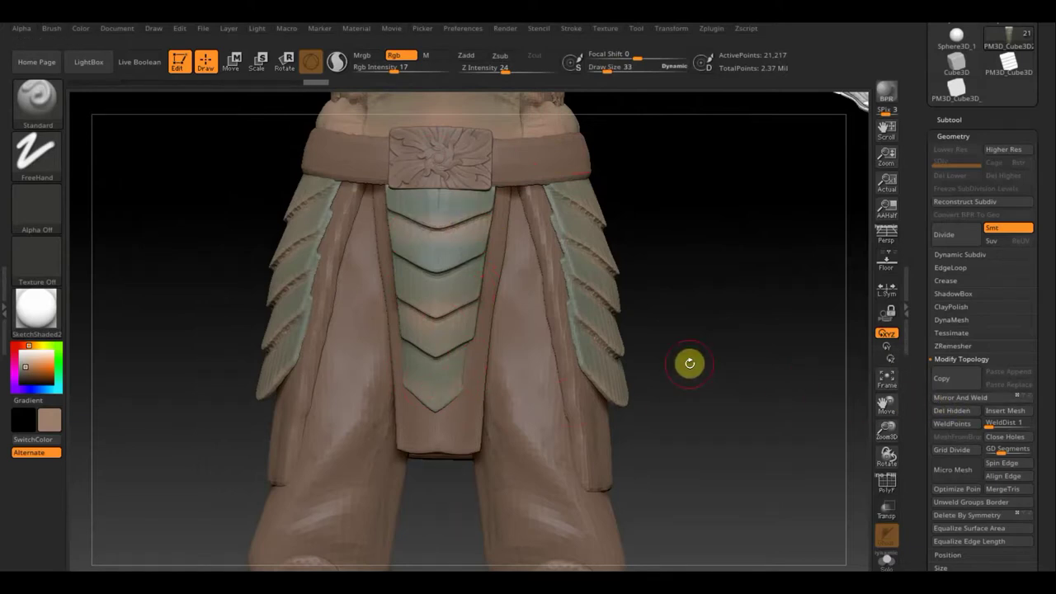
key("n")
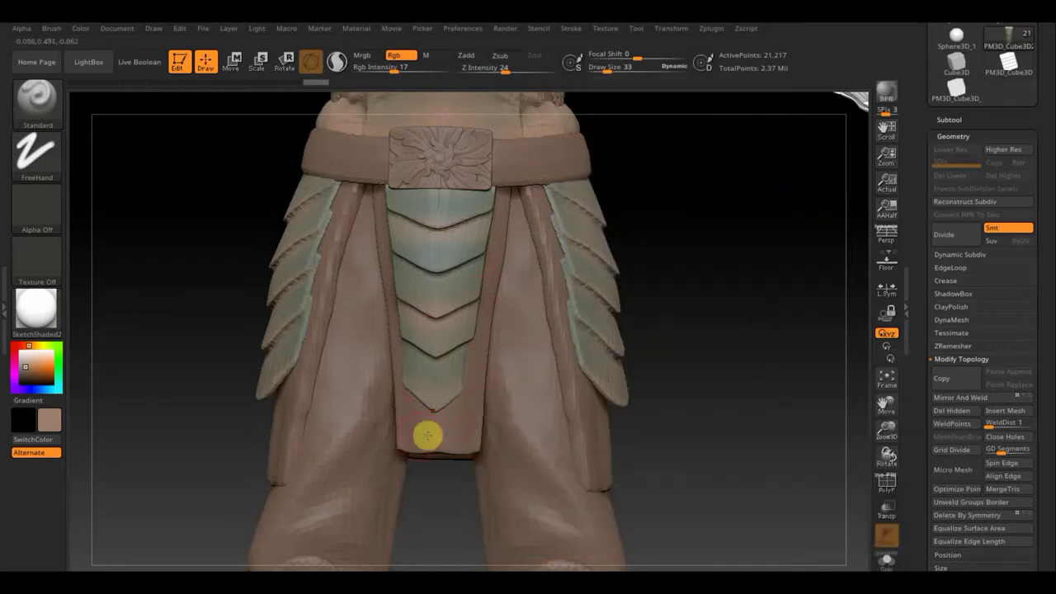
mouse_move(710, 400)
left_mouse_down("alt")
mouse_move(585, 382)
mouse_move(599, 419)
mouse_move(583, 382)
left_mouse_up("alt")
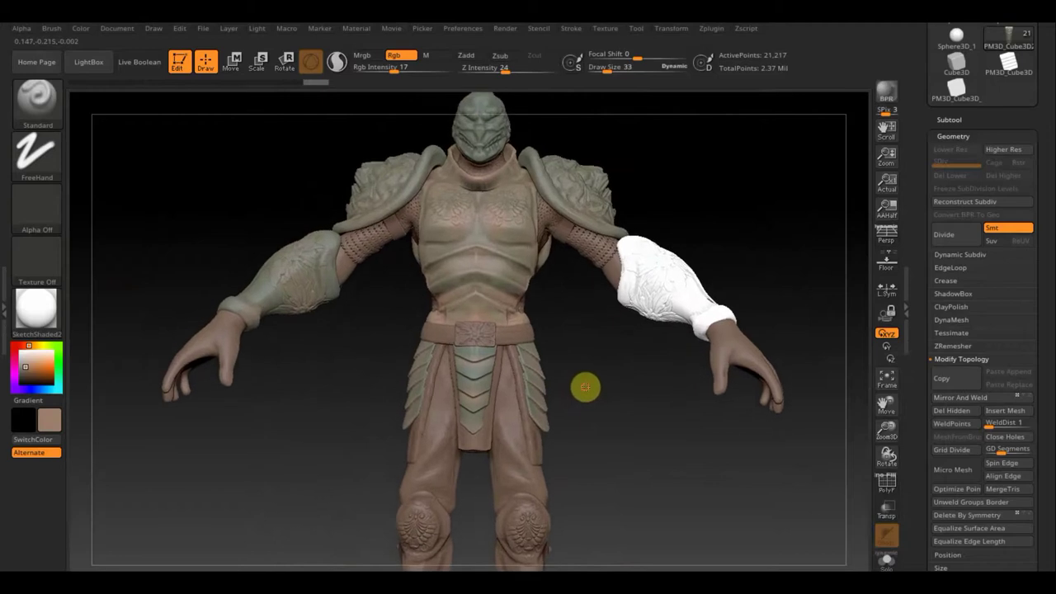
Step: Pass through Extract1 and make the belt part PM3D_Sphere3D_2 active
key("n")
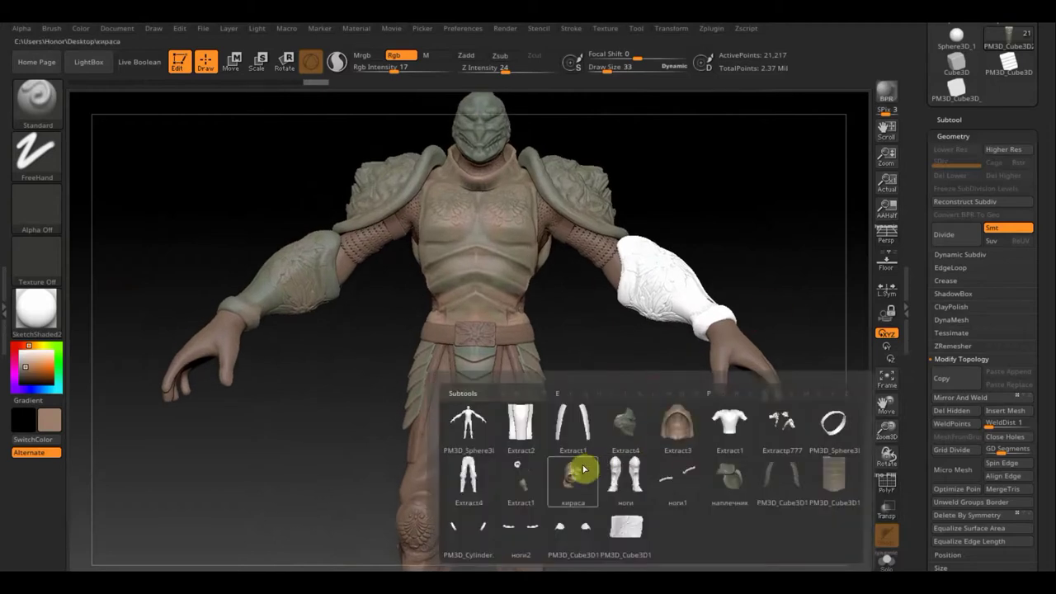
left_click(539, 481)
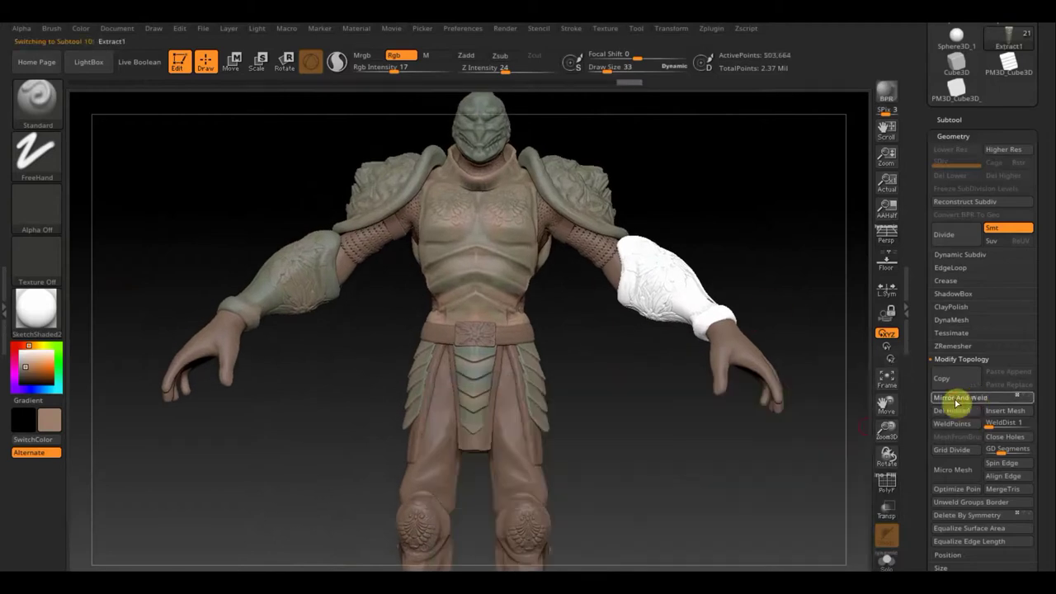
left_click_drag(776, 428, 695, 436)
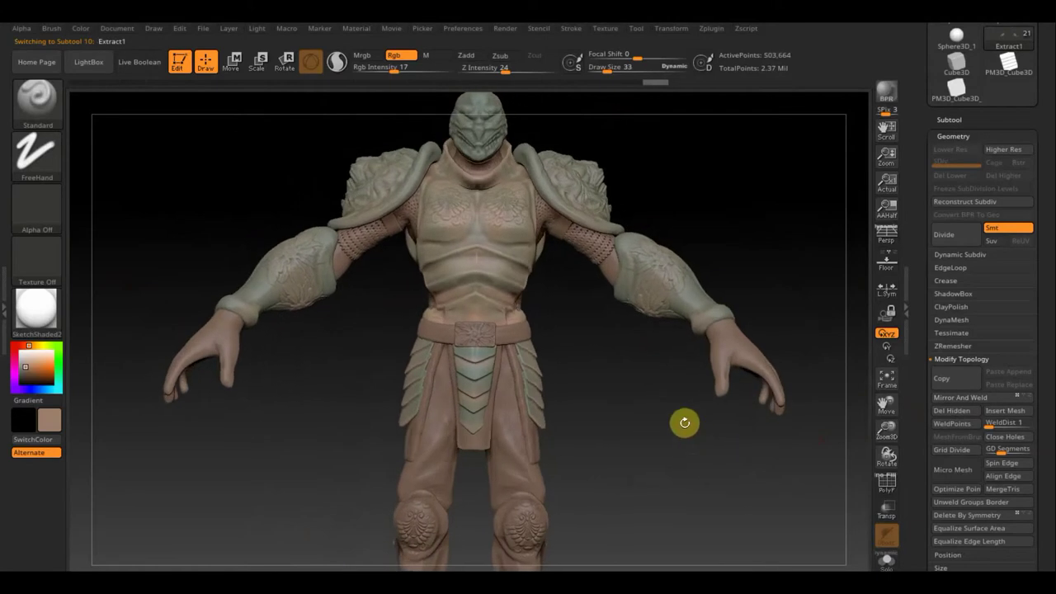
key("n")
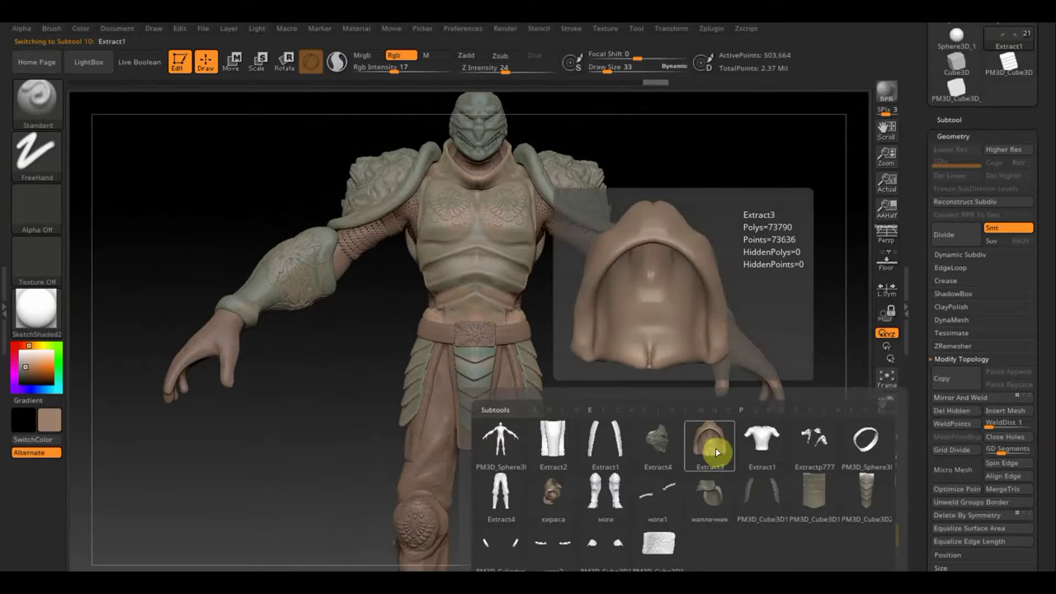
left_click(869, 448)
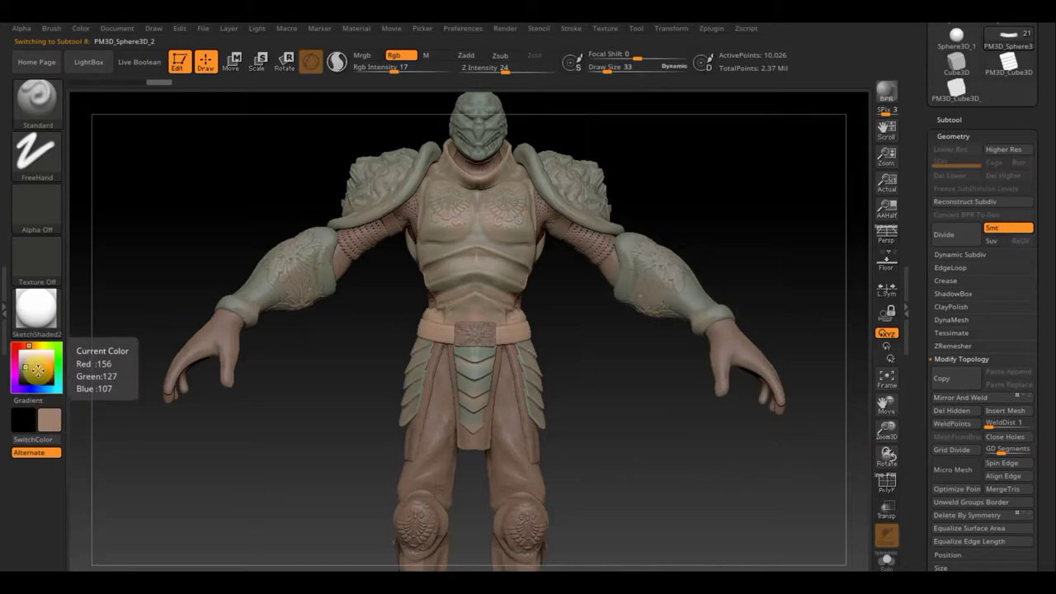
Step: Stroke the belt lightly, then set an orange paint colour at full 100 intensity
left_click(50, 418)
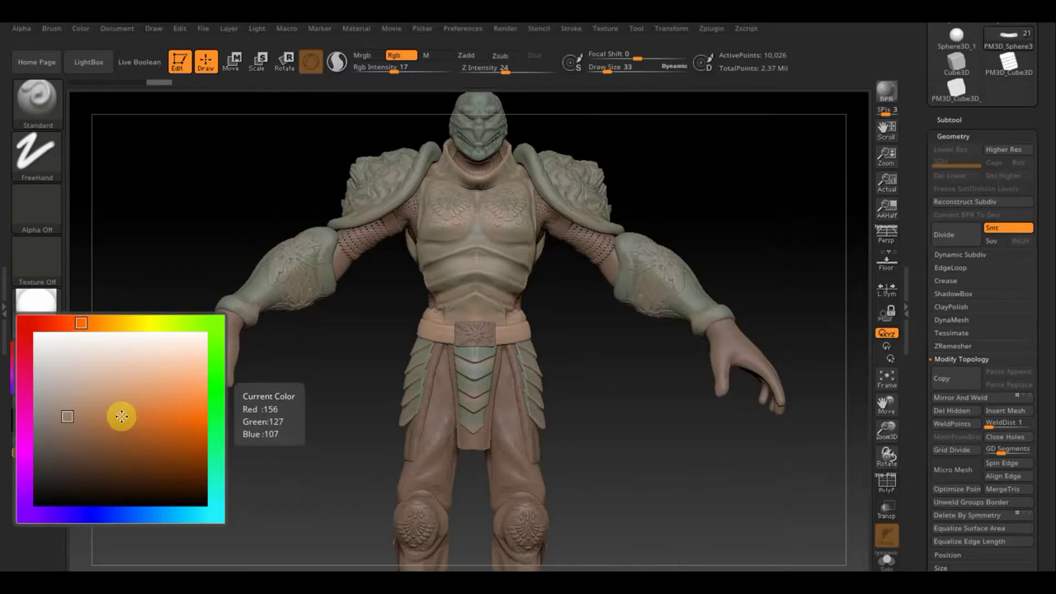
mouse_move(448, 330)
left_mouse_down()
mouse_move(399, 327)
mouse_move(446, 332)
mouse_move(422, 340)
left_mouse_up()
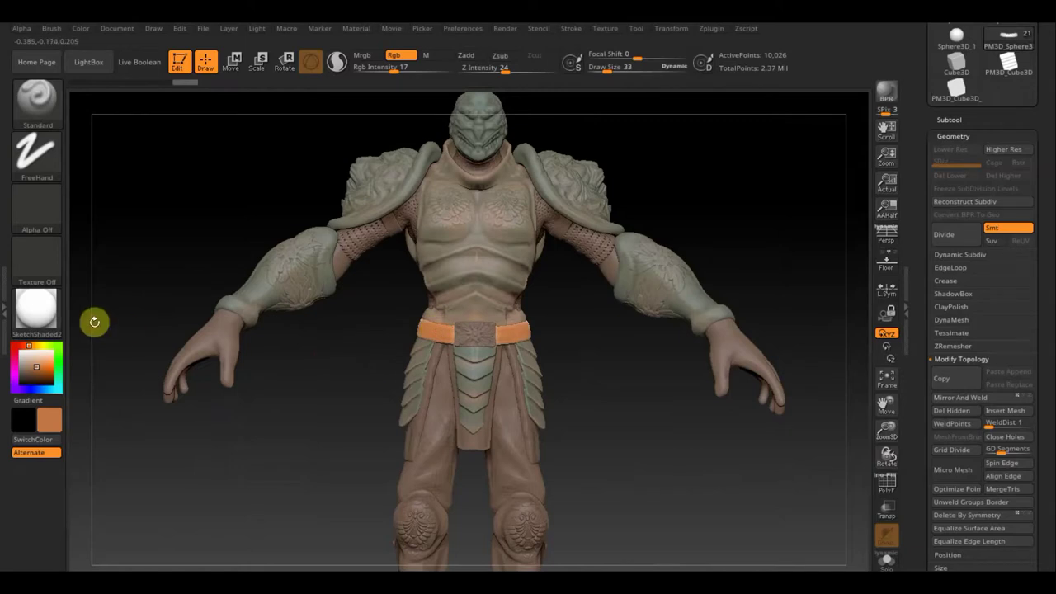
mouse_move(60, 410)
left_mouse_down()
mouse_move(47, 424)
mouse_move(113, 382)
mouse_move(101, 324)
left_mouse_up()
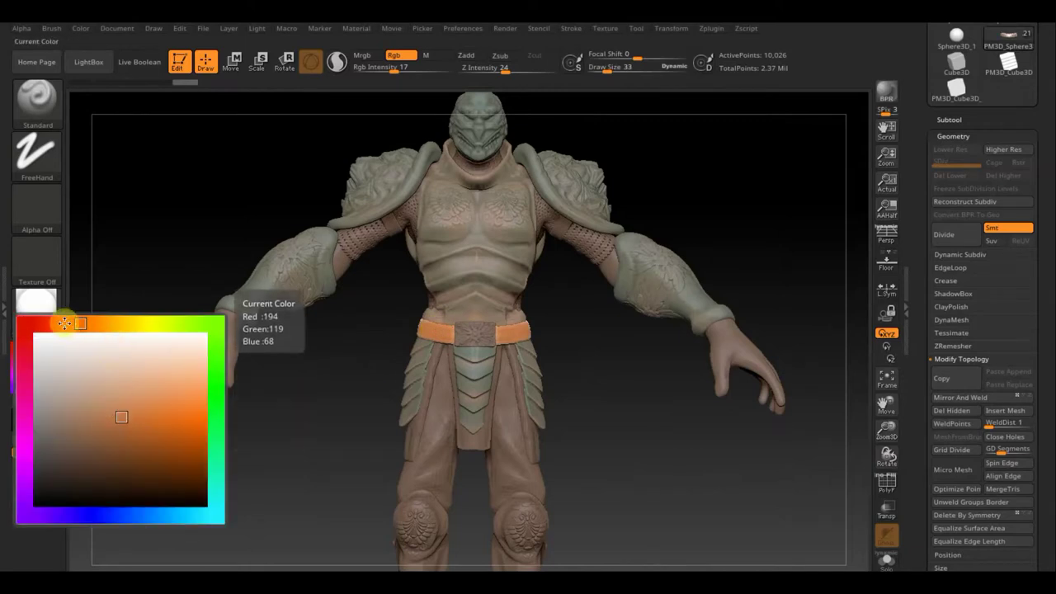
left_click(65, 325)
left_click(144, 407)
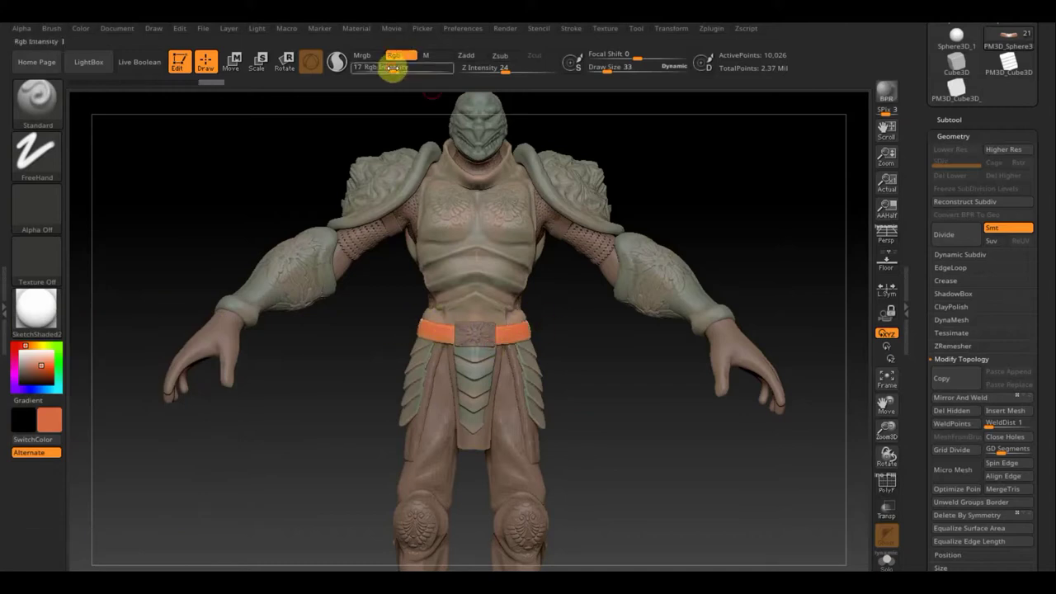
left_click_drag(392, 68, 454, 70)
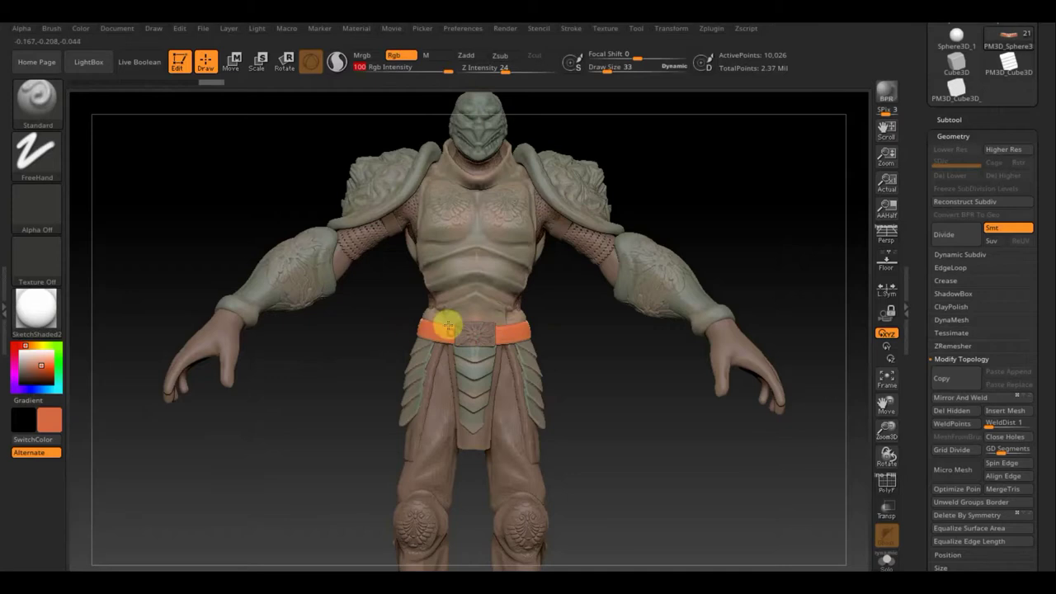
Step: Set Draw Size to 129, choose black, and paint the belt black
left_click(609, 68)
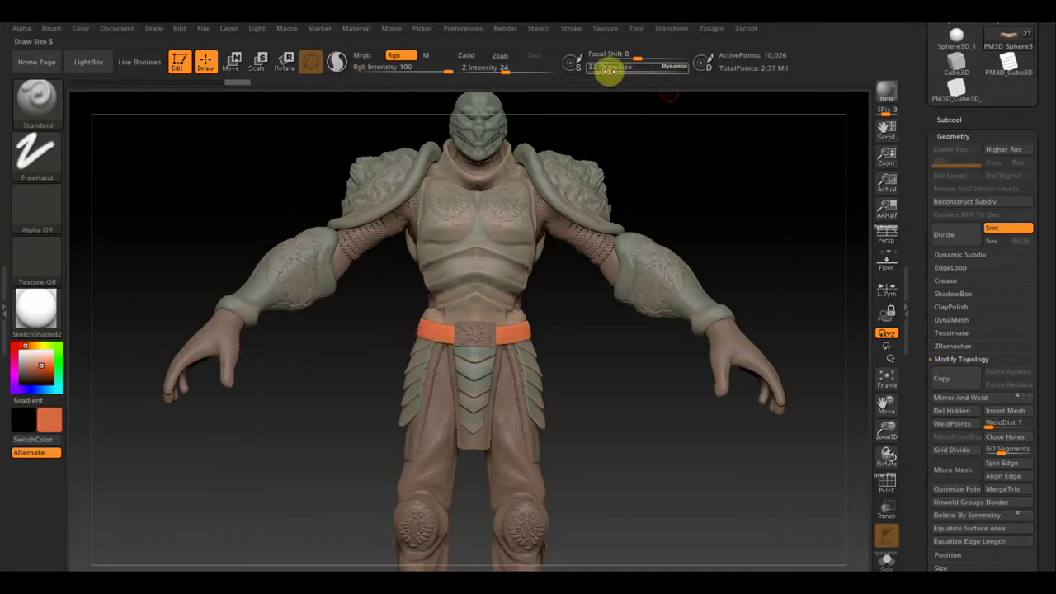
type("124")
key("Return")
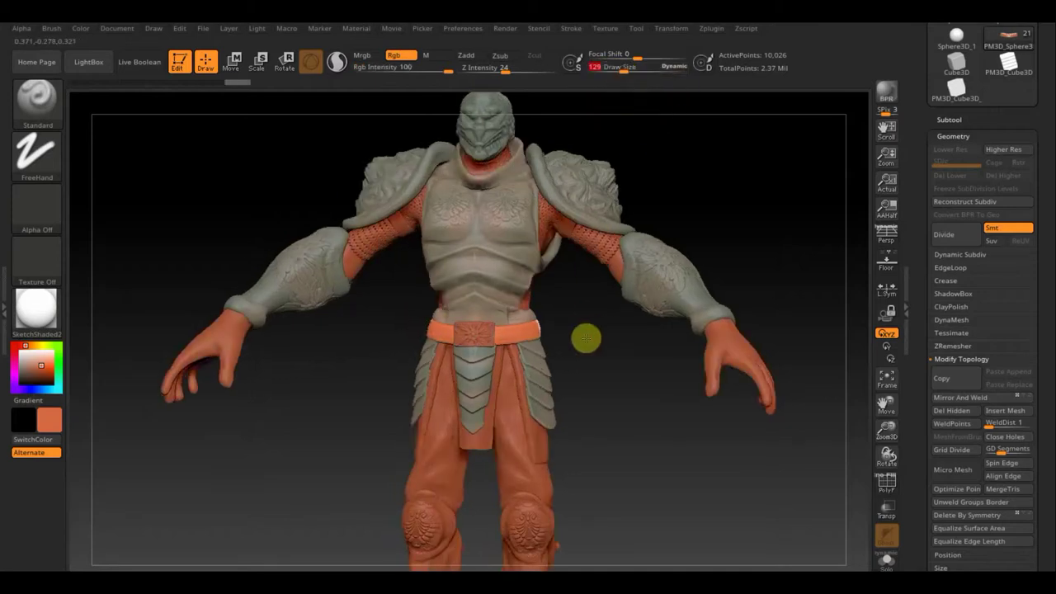
key("ctrl+f")
mouse_move(605, 339)
left_mouse_down()
mouse_move(600, 327)
mouse_move(591, 365)
left_mouse_up()
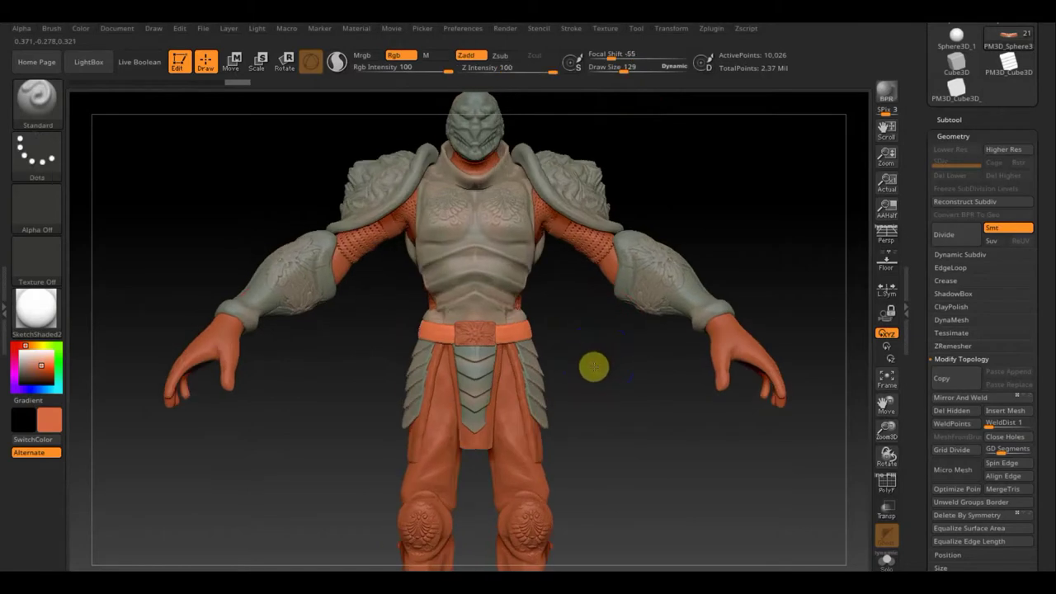
left_click_drag(50, 424, 44, 491)
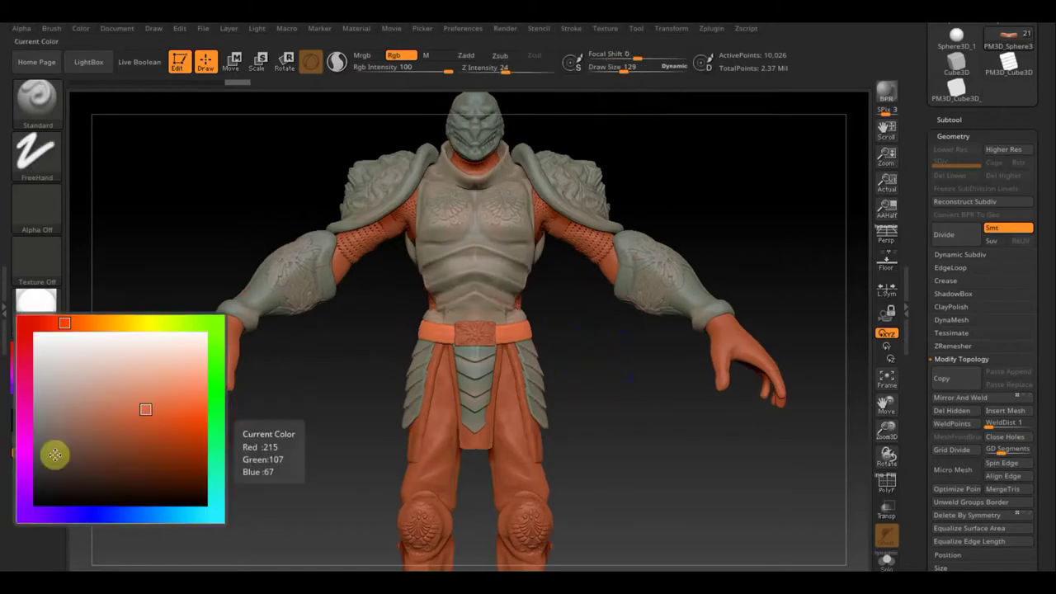
left_click_drag(465, 322, 405, 335)
Step: Switch to Extract4 and orbit the character front and back to review the colours
mouse_move(596, 369)
left_mouse_down()
mouse_move(517, 371)
mouse_move(503, 330)
left_mouse_up()
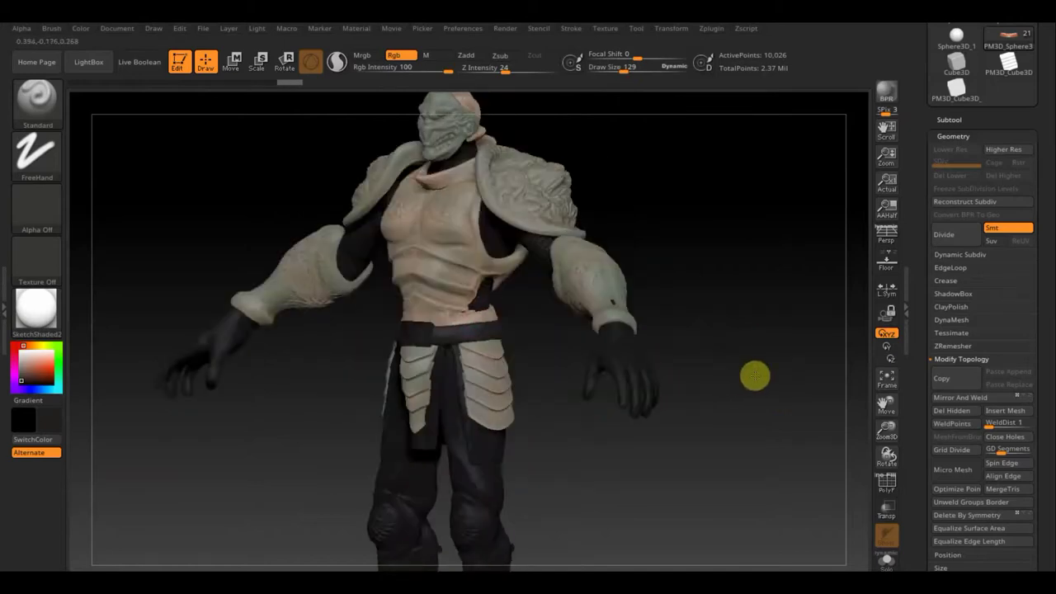
mouse_move(755, 375)
left_mouse_down()
mouse_move(717, 401)
mouse_move(702, 437)
mouse_move(612, 442)
mouse_move(580, 396)
mouse_move(592, 434)
mouse_move(589, 385)
mouse_move(582, 393)
left_mouse_up()
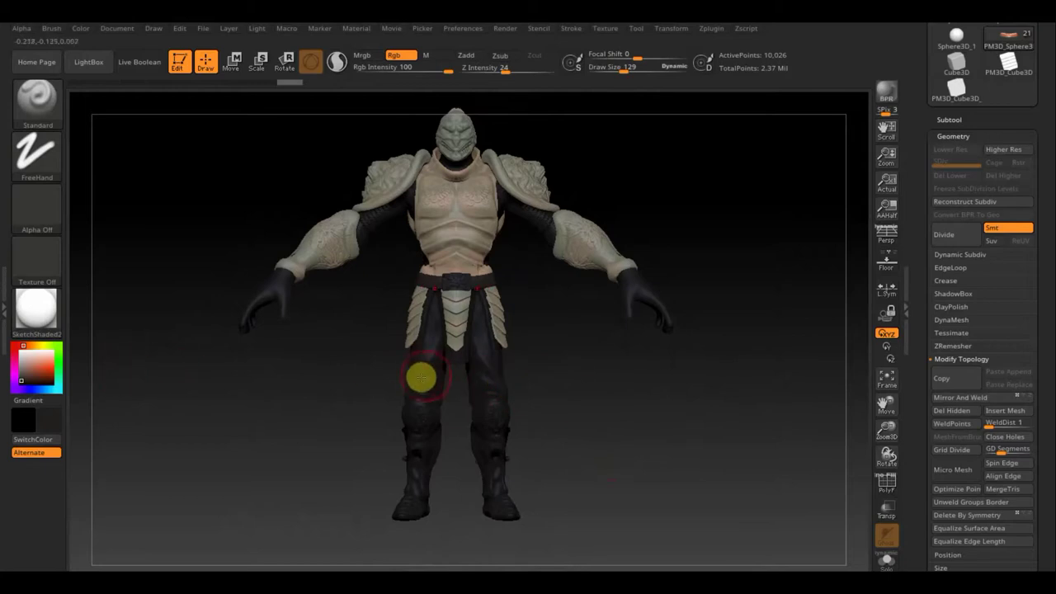
key("n")
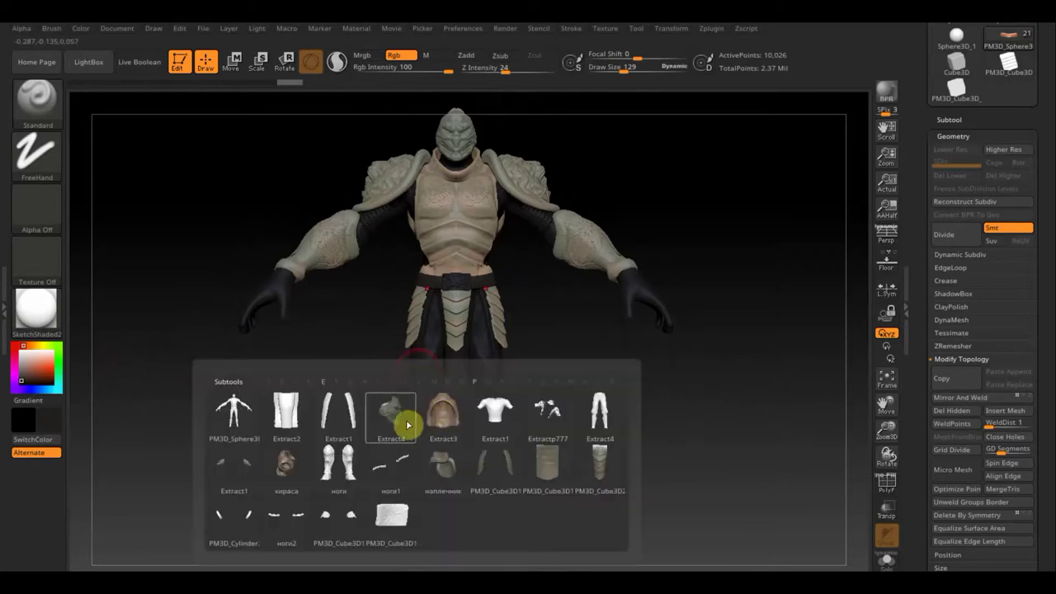
left_click(604, 415)
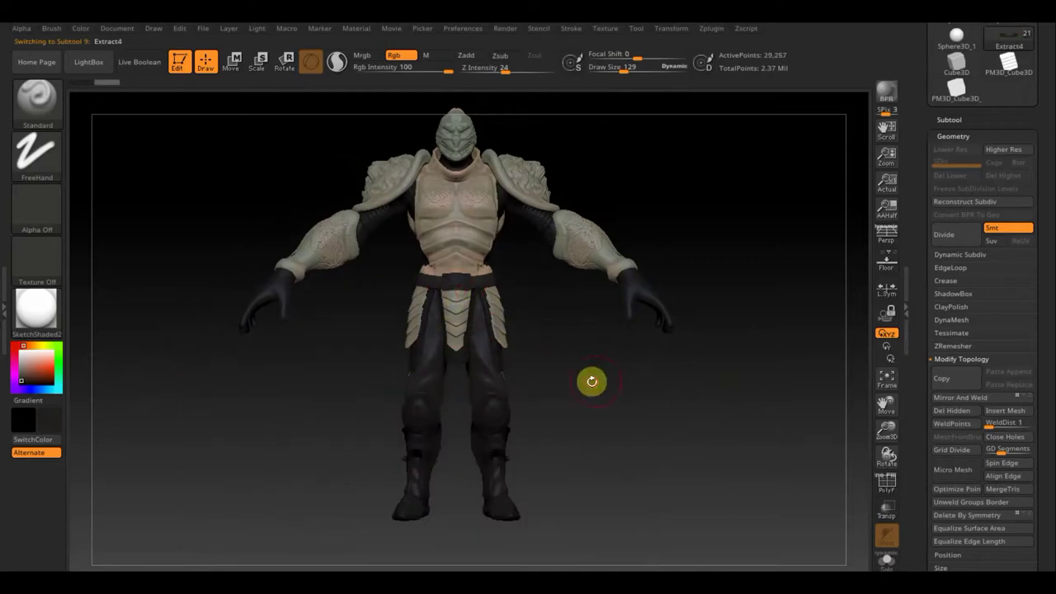
mouse_move(591, 382)
left_mouse_down()
mouse_move(465, 402)
mouse_move(419, 448)
mouse_move(409, 490)
mouse_move(412, 373)
left_mouse_up()
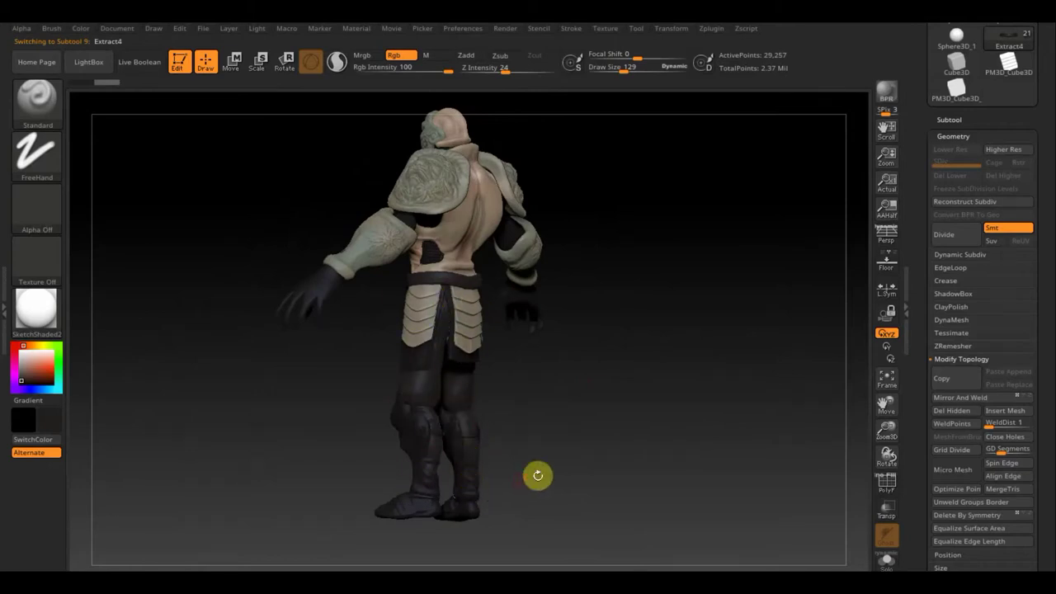
mouse_move(538, 475)
left_mouse_down()
mouse_move(625, 471)
mouse_move(613, 443)
left_mouse_up()
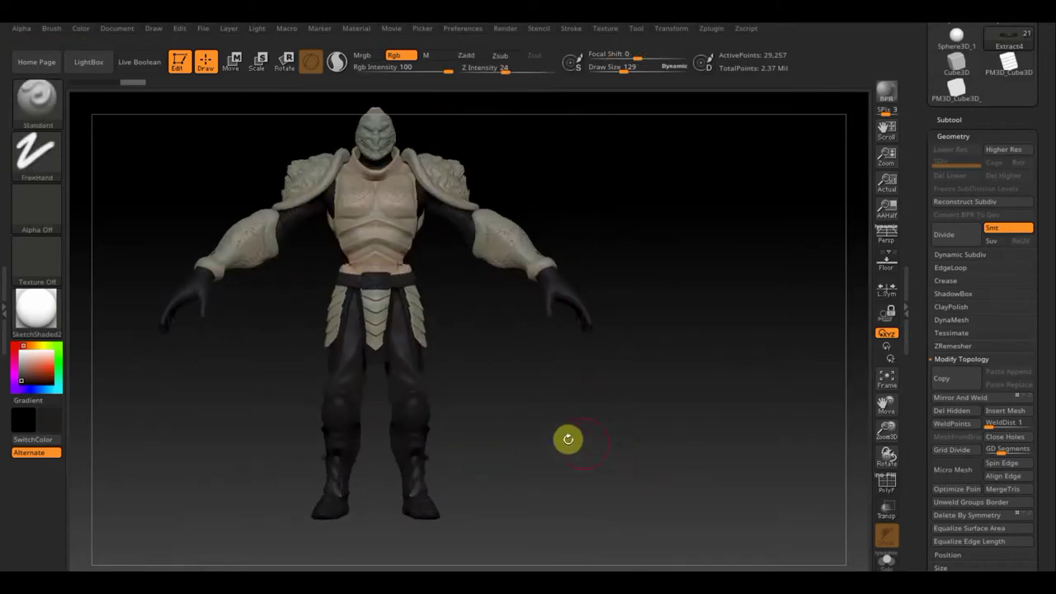
left_click_drag(550, 430, 687, 461, "alt")
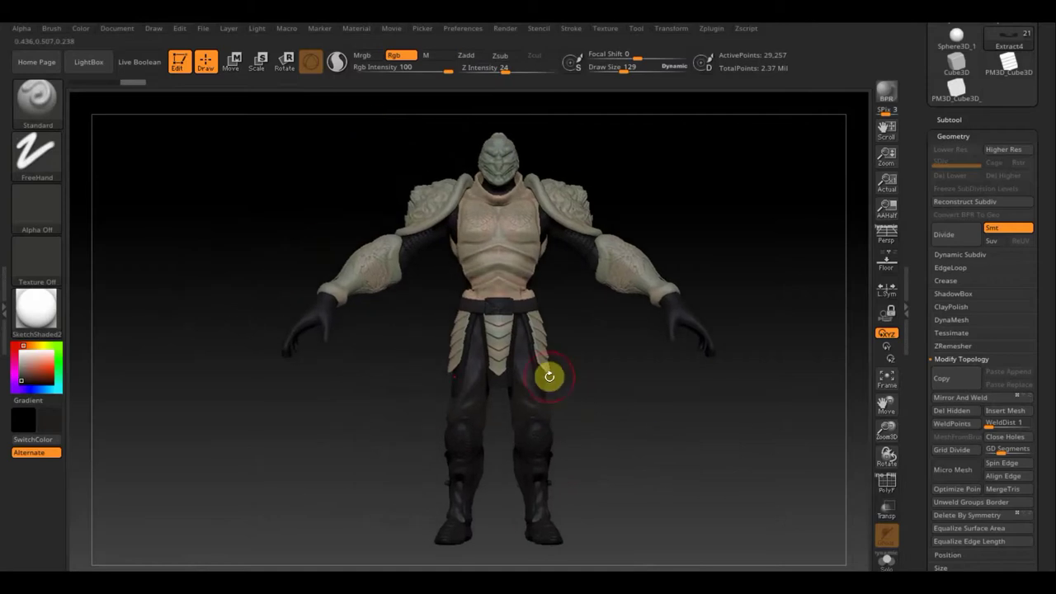
Step: Make the Extract1 shirt active, inspect it solo, then show all parts in front view
key("n")
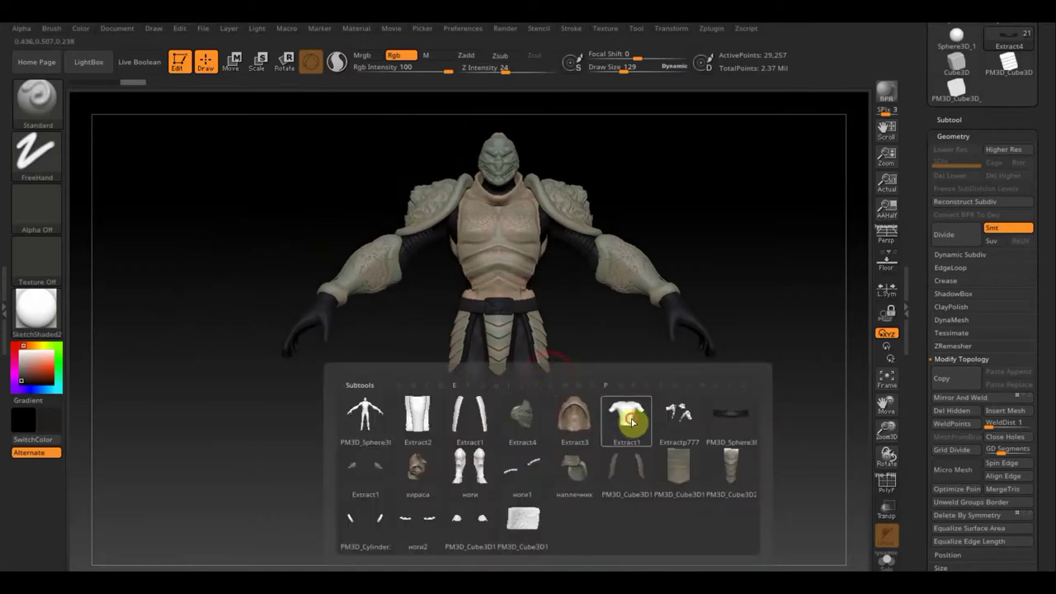
left_click(628, 421)
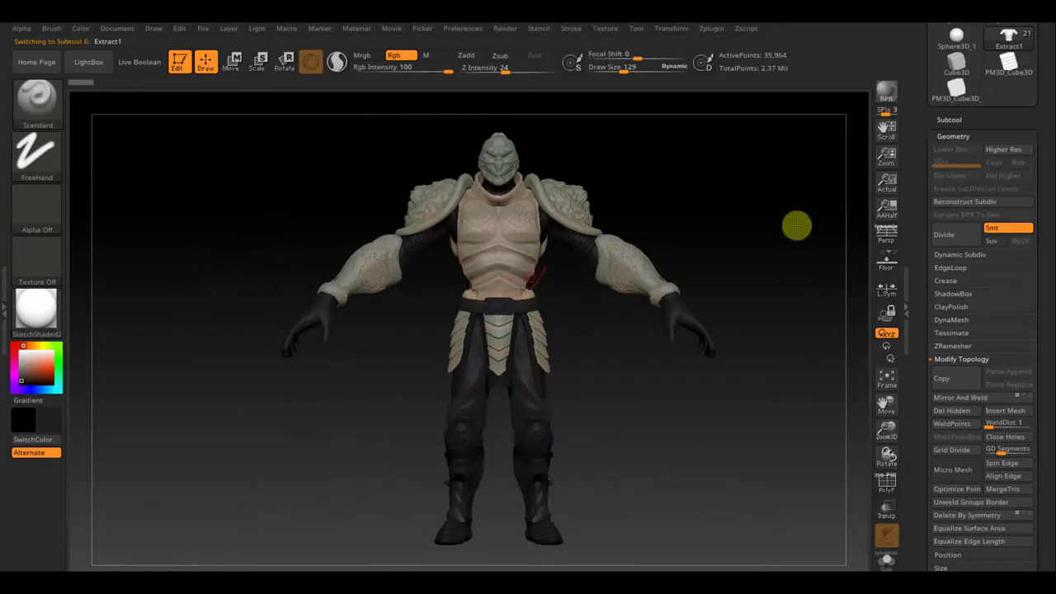
left_click(843, 182)
left_click(962, 118)
left_click(1029, 147, "alt")
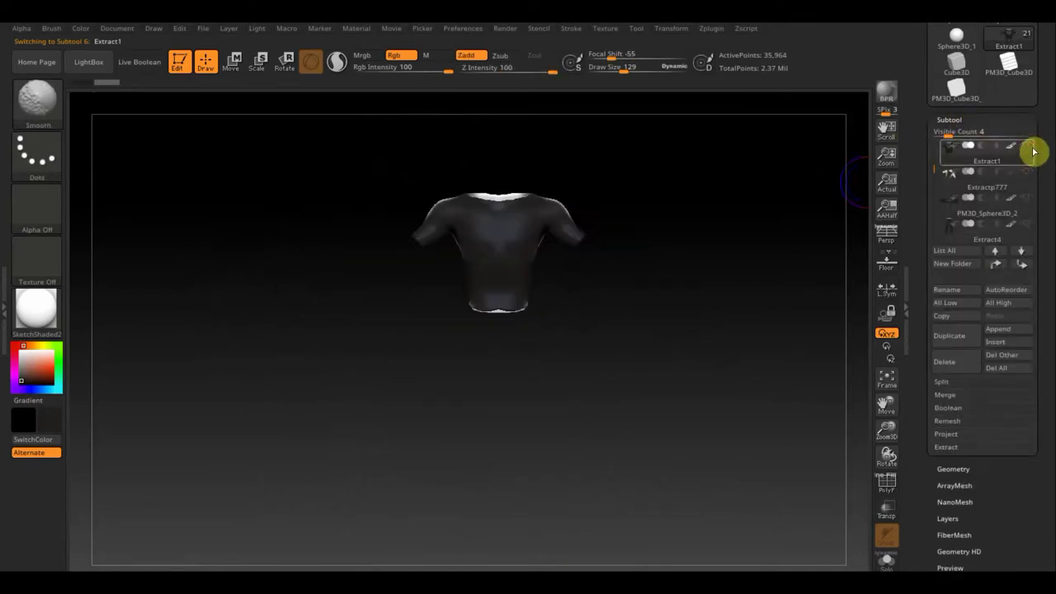
mouse_move(589, 173)
left_mouse_down()
mouse_move(472, 198)
mouse_move(484, 278)
mouse_move(467, 226)
mouse_move(495, 250)
mouse_move(514, 319)
left_mouse_up()
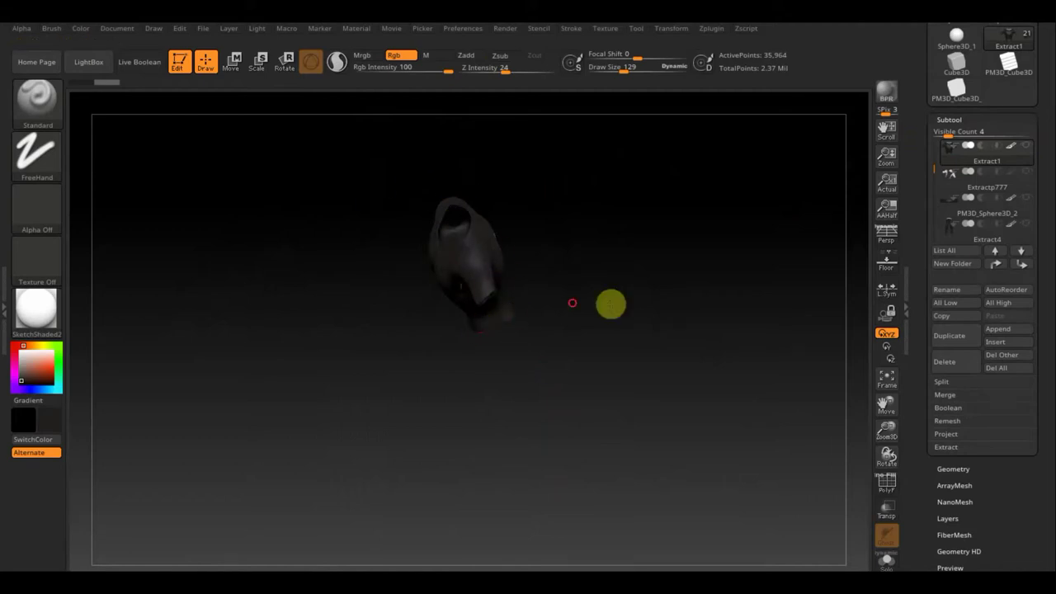
mouse_move(611, 304)
left_mouse_down()
mouse_move(547, 267)
mouse_move(515, 272)
mouse_move(504, 250)
left_mouse_up()
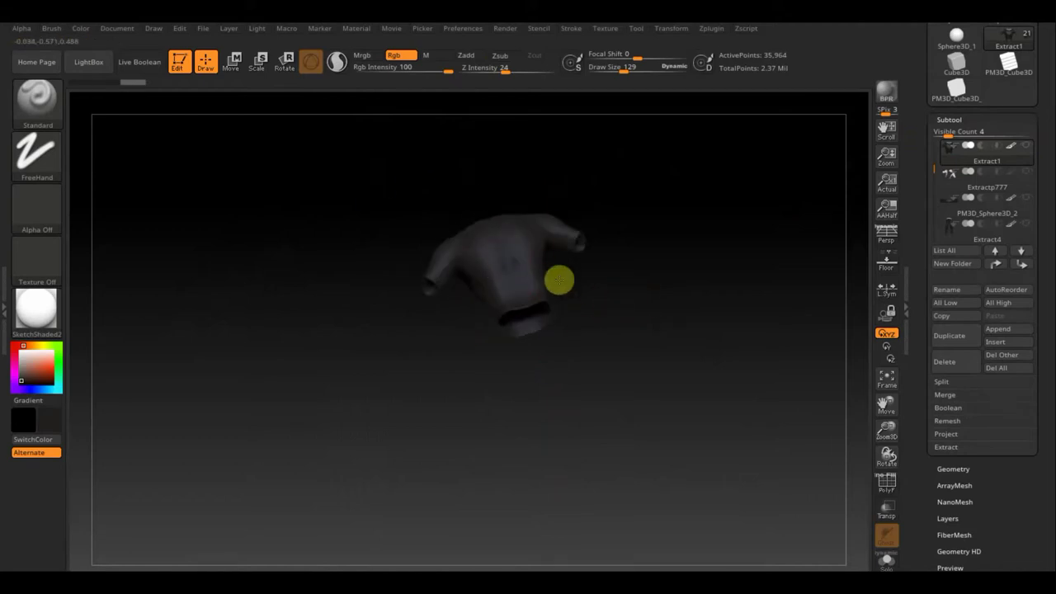
left_click(1027, 146, "shift")
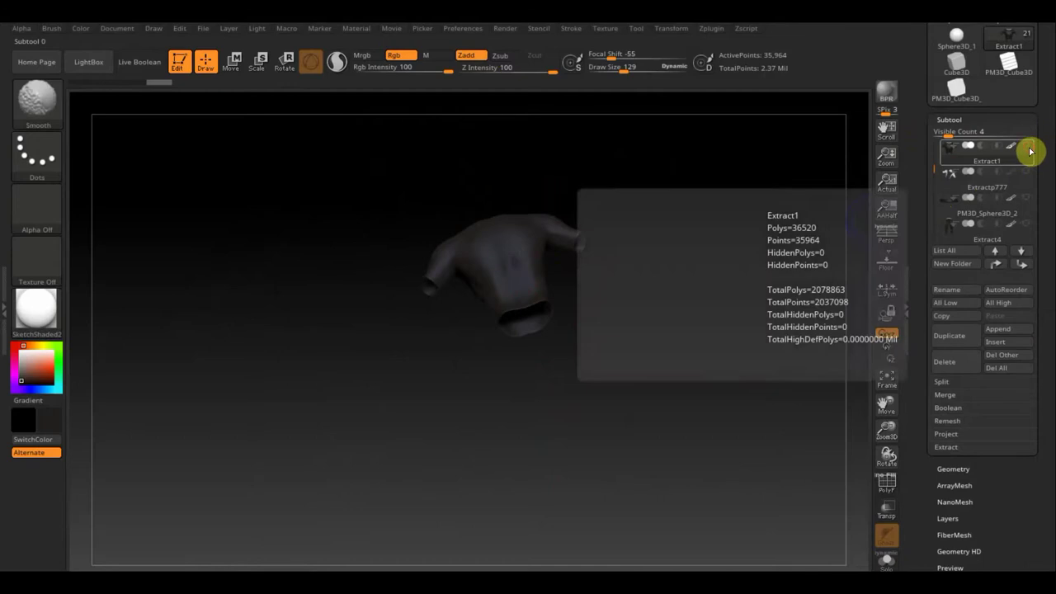
mouse_move(777, 284)
left_mouse_down()
mouse_move(707, 342)
mouse_move(806, 240)
mouse_move(773, 323)
mouse_move(775, 358)
left_mouse_up()
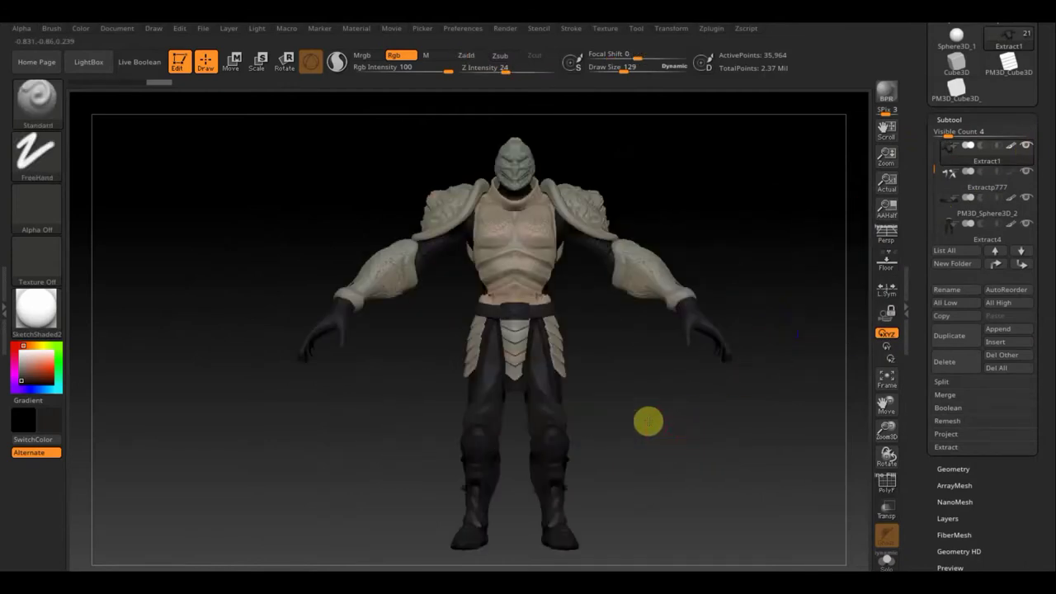
left_click_drag(648, 422, 624, 405, "alt")
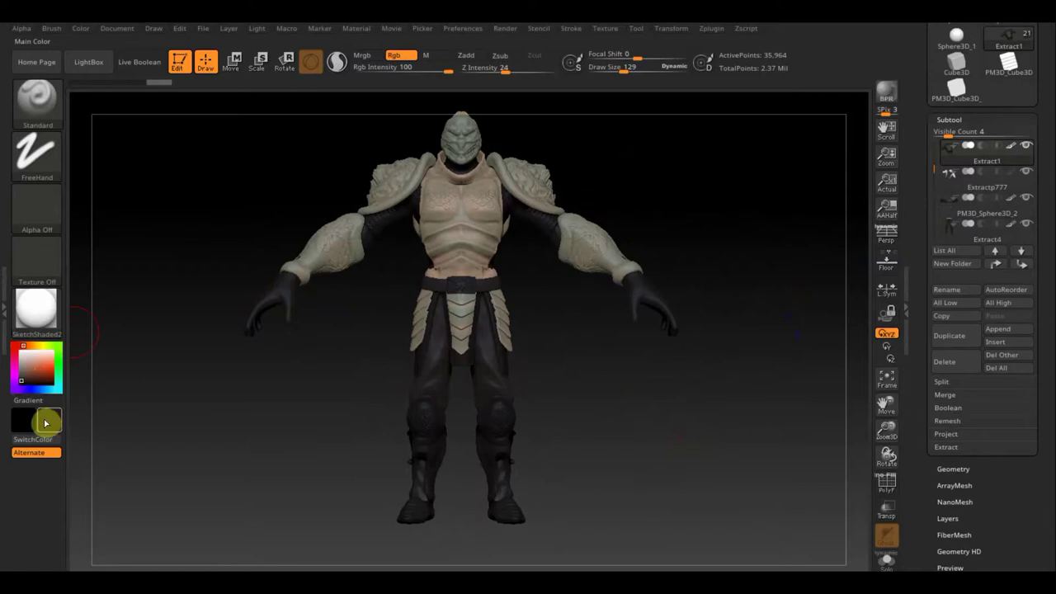
Step: With light grey secondary, intensity 14 and brush size 297, stroke the chest armour faintly
left_click_drag(46, 423, 47, 361)
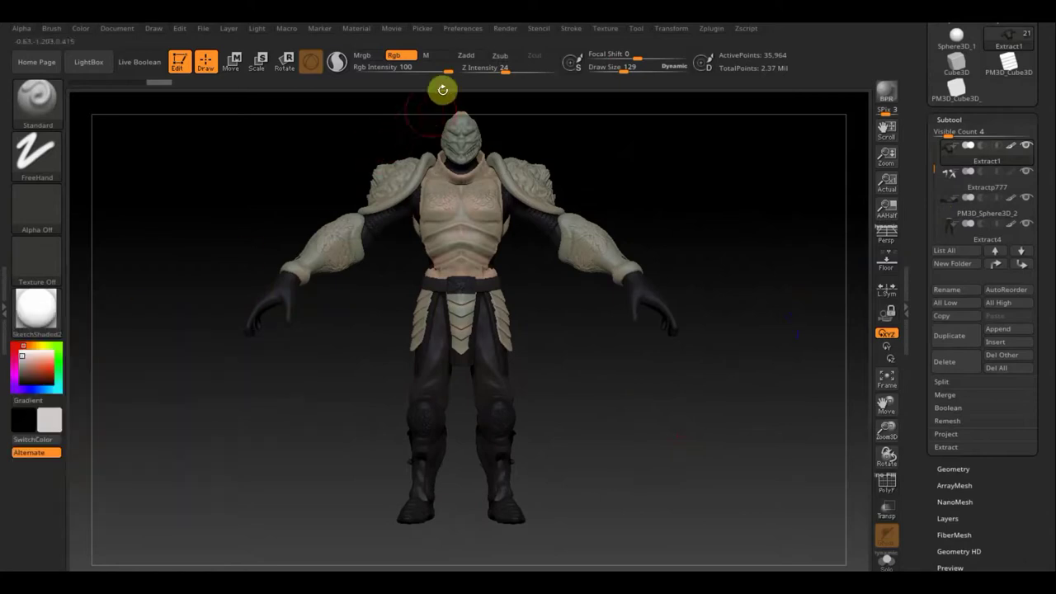
left_click_drag(448, 71, 414, 74)
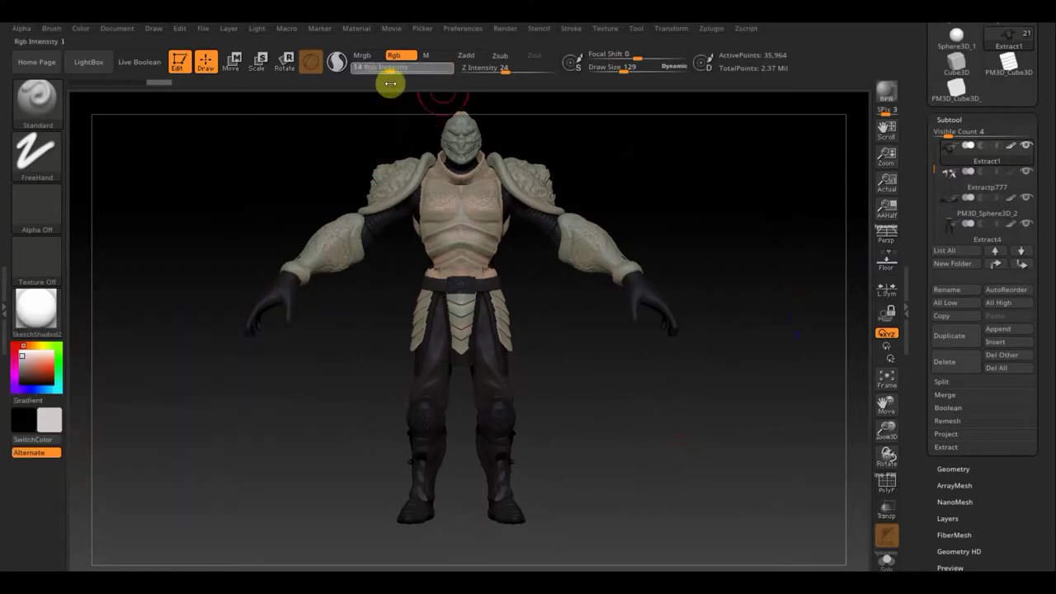
mouse_move(613, 71)
left_mouse_down()
mouse_move(642, 79)
mouse_move(633, 76)
left_mouse_up()
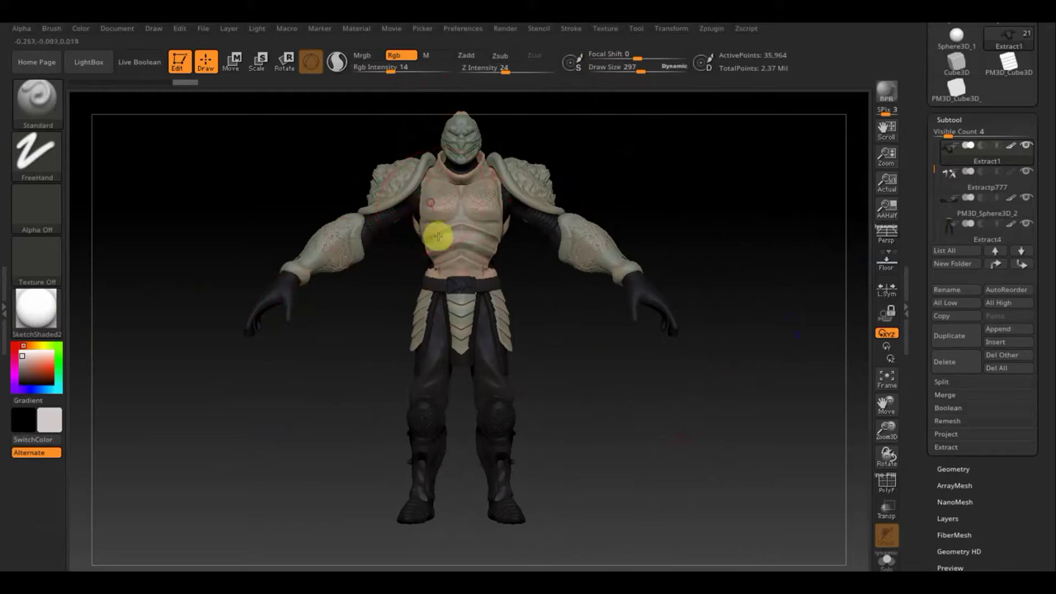
mouse_move(408, 195)
left_mouse_down()
mouse_move(375, 275)
mouse_move(392, 251)
left_mouse_up()
Step: Make the Extract4 leg armour active, drop Rgb Intensity to 6, and view it from behind
key("n")
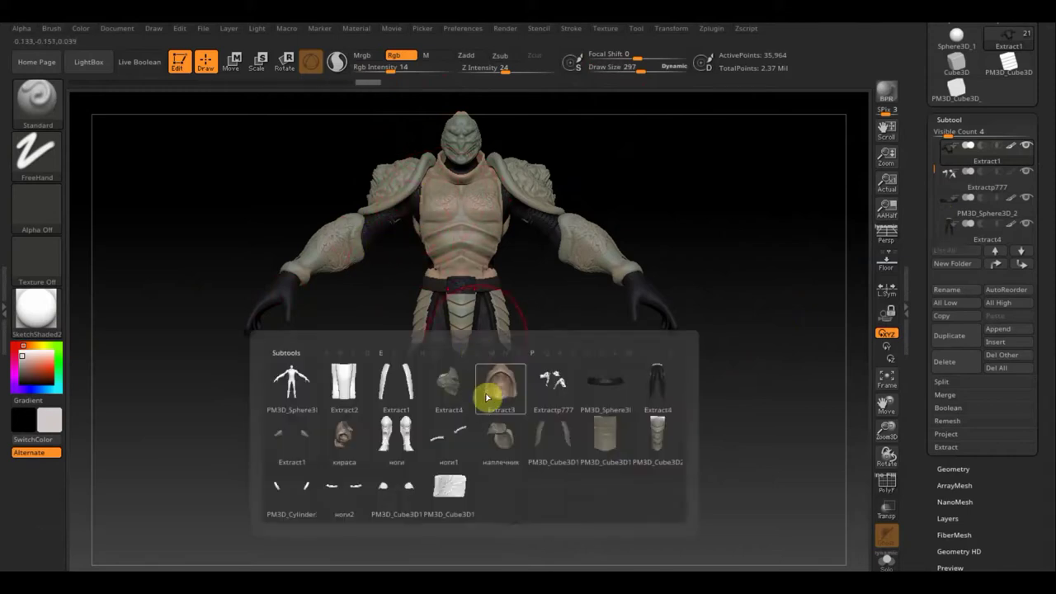
left_click(664, 396)
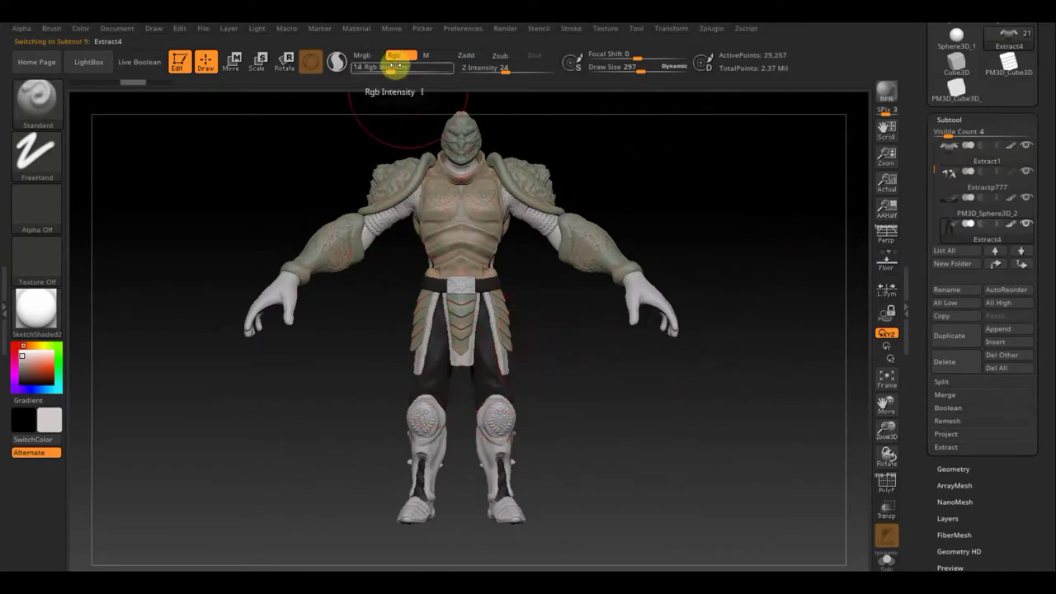
mouse_move(397, 66)
left_mouse_down()
mouse_move(379, 72)
mouse_move(388, 92)
left_mouse_up()
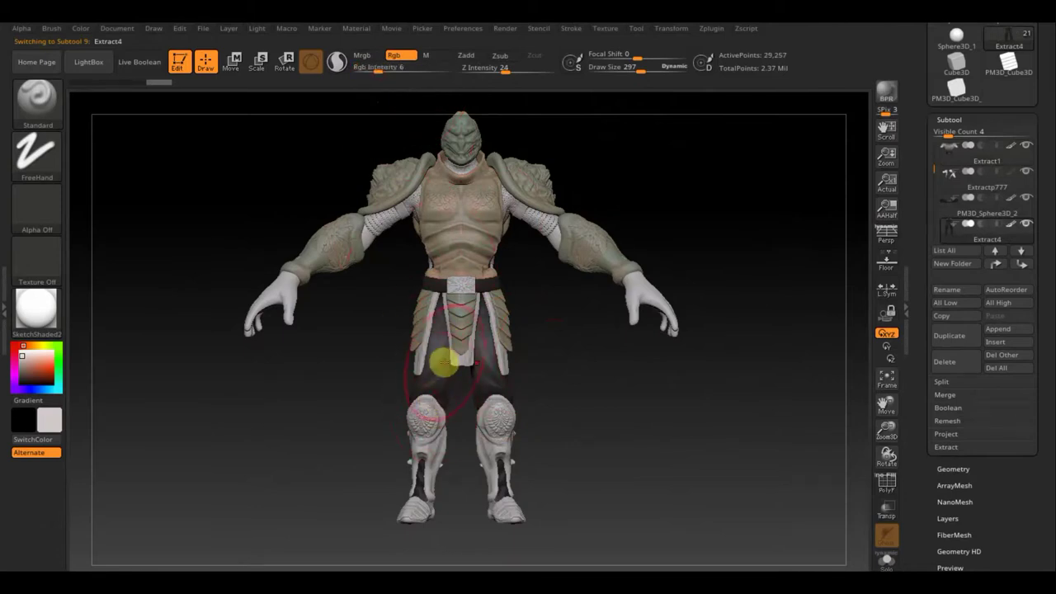
mouse_move(578, 432)
left_mouse_down()
mouse_move(448, 443)
mouse_move(410, 427)
left_mouse_up()
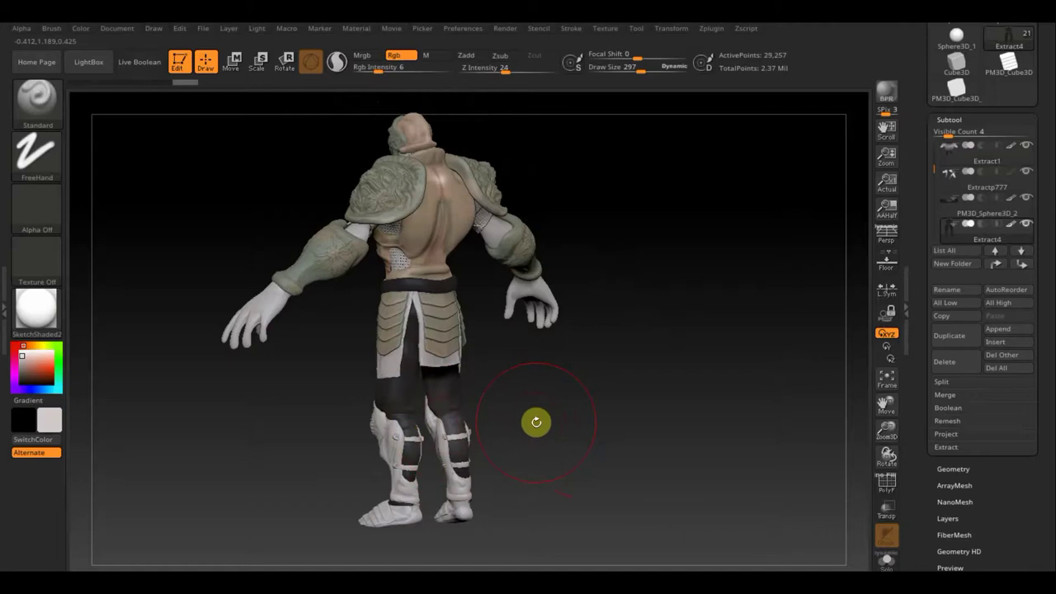
Step: Solo the Extract1 shirt, turn it front, and brush it a darker grey to the sleeve
key("n")
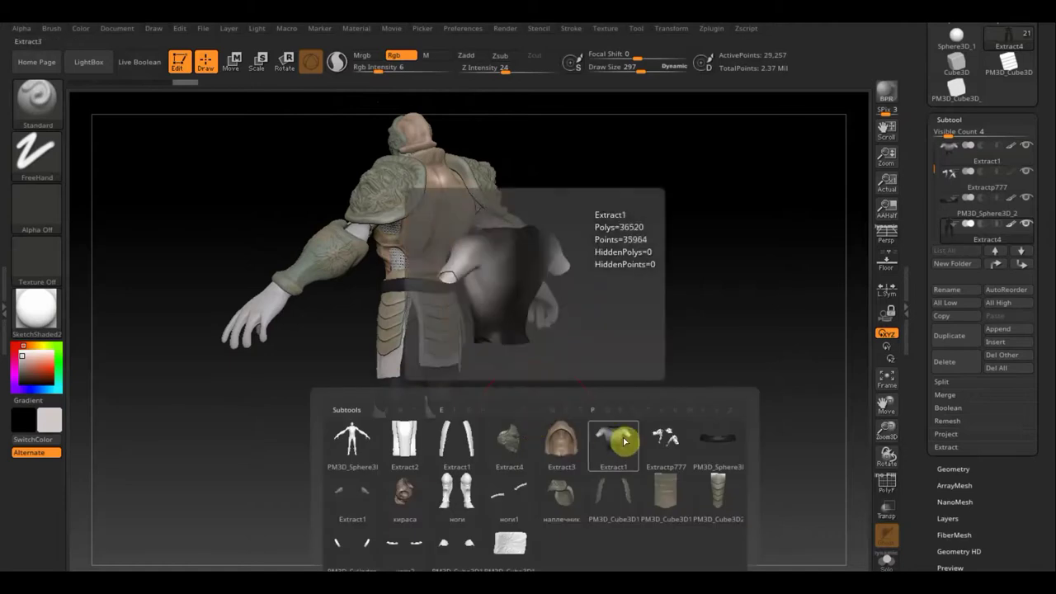
left_click(621, 440)
left_click(1026, 146)
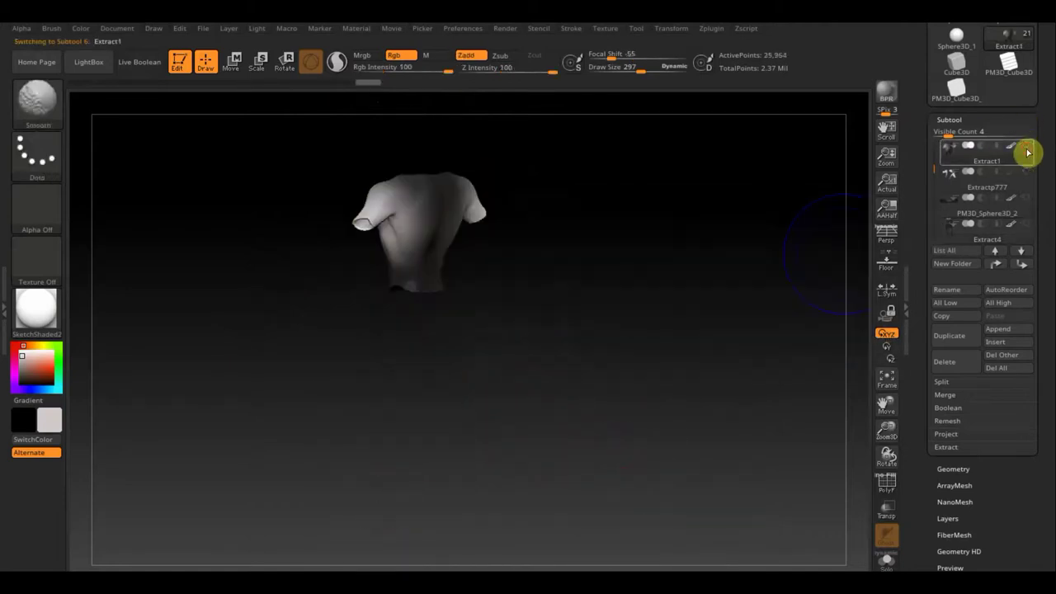
left_click_drag(571, 334, 649, 342)
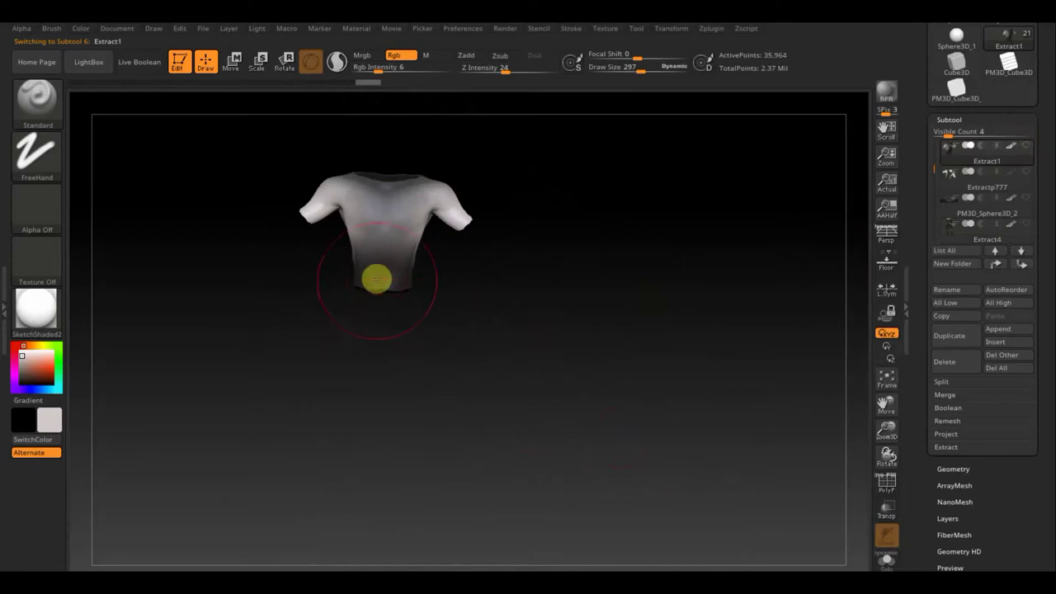
mouse_move(376, 272)
left_mouse_down()
mouse_move(353, 242)
mouse_move(426, 196)
mouse_move(311, 215)
mouse_move(302, 231)
left_mouse_up()
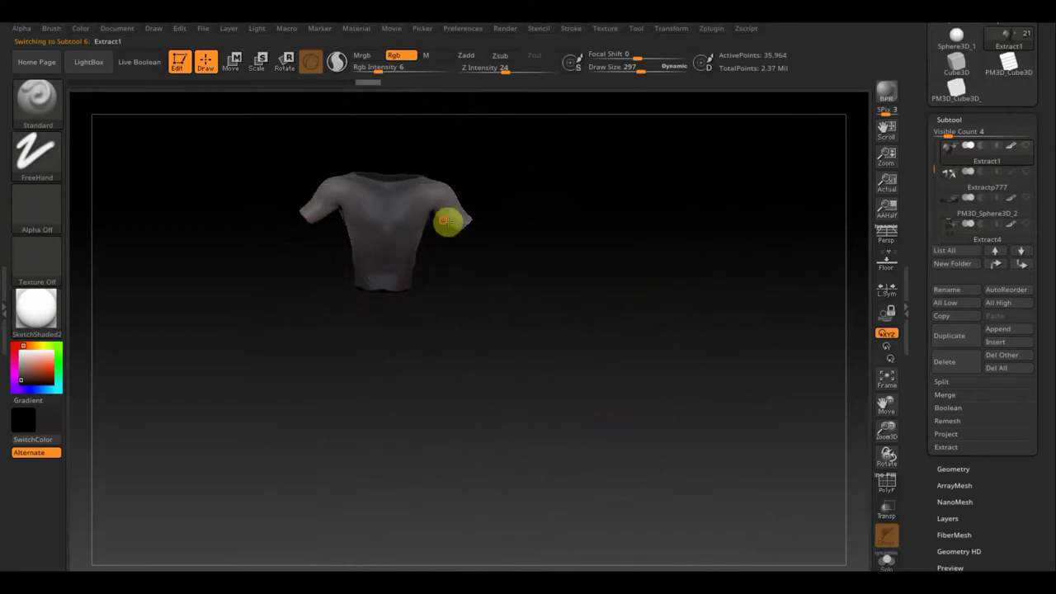
mouse_move(537, 272)
left_mouse_down()
mouse_move(454, 285)
mouse_move(427, 219)
mouse_move(570, 295)
mouse_move(561, 288)
mouse_move(669, 290)
mouse_move(619, 318)
left_mouse_up()
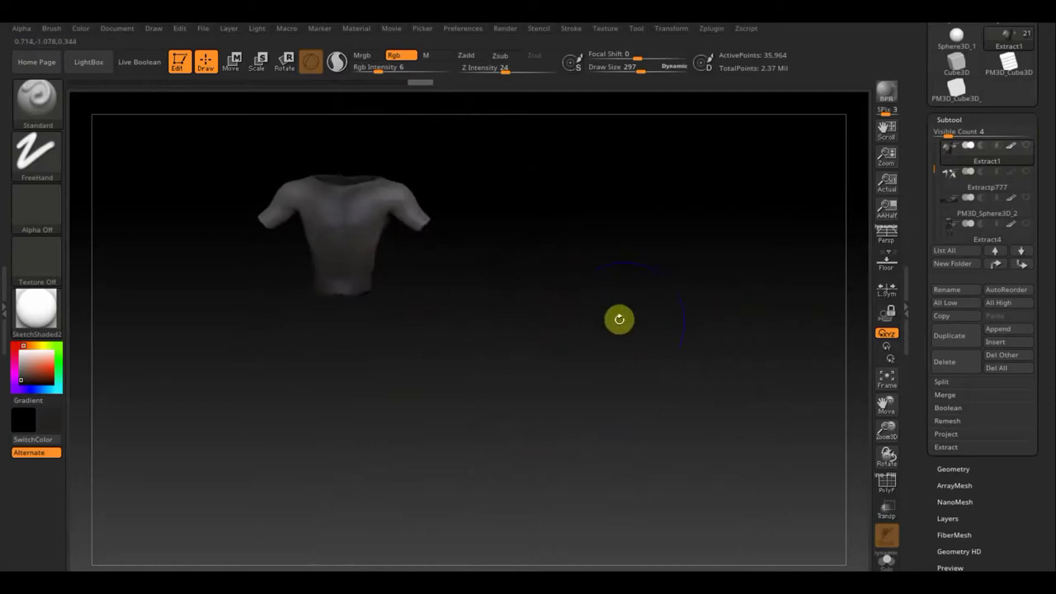
key("n")
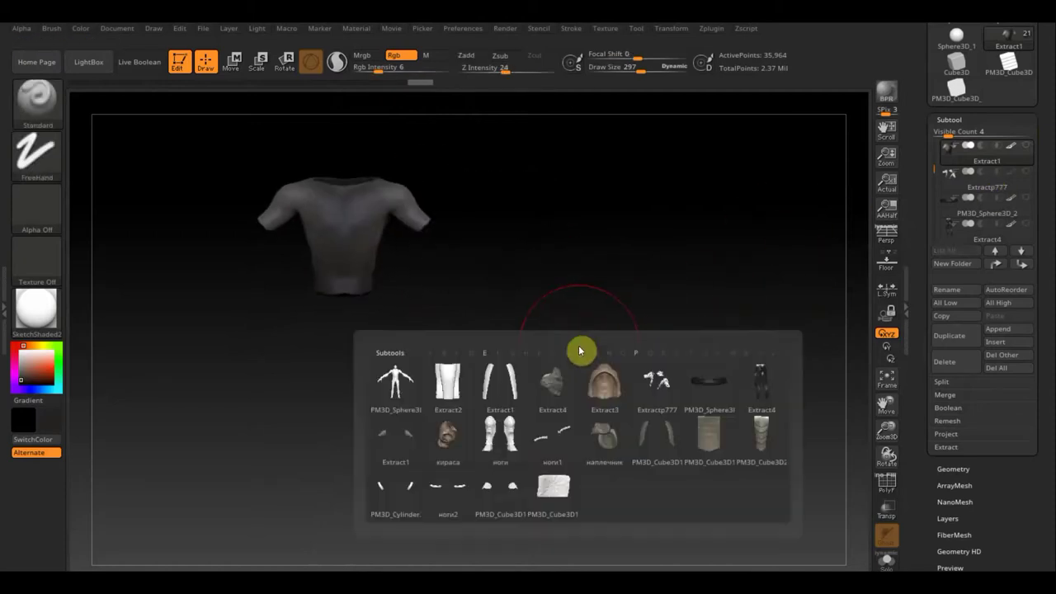
mouse_move(657, 387)
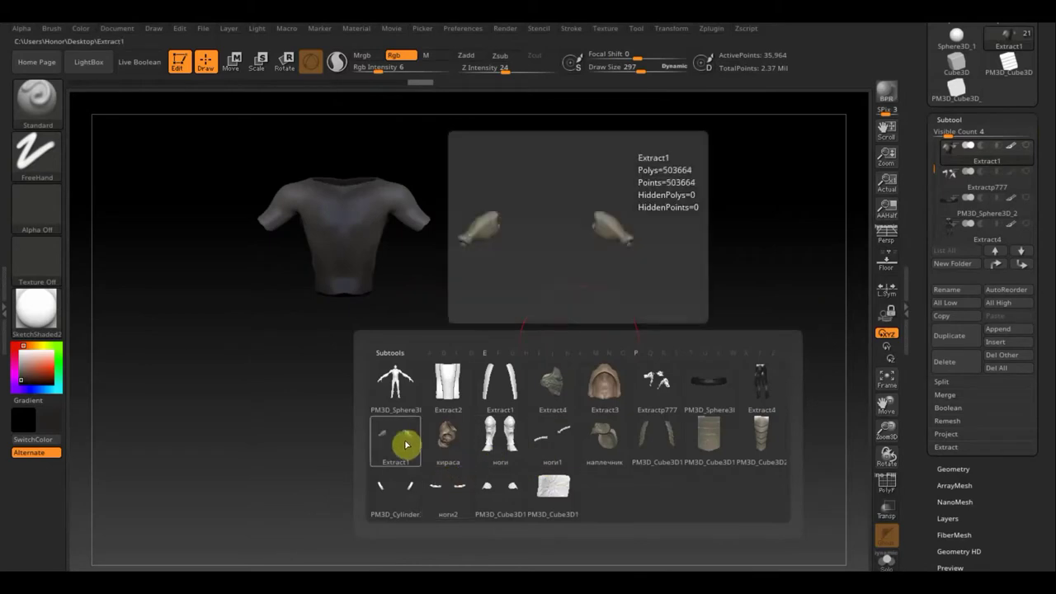
Step: Tint the Extractp777 chainmail a mid grey at raised intensity, then turn Solo off
left_click(661, 394)
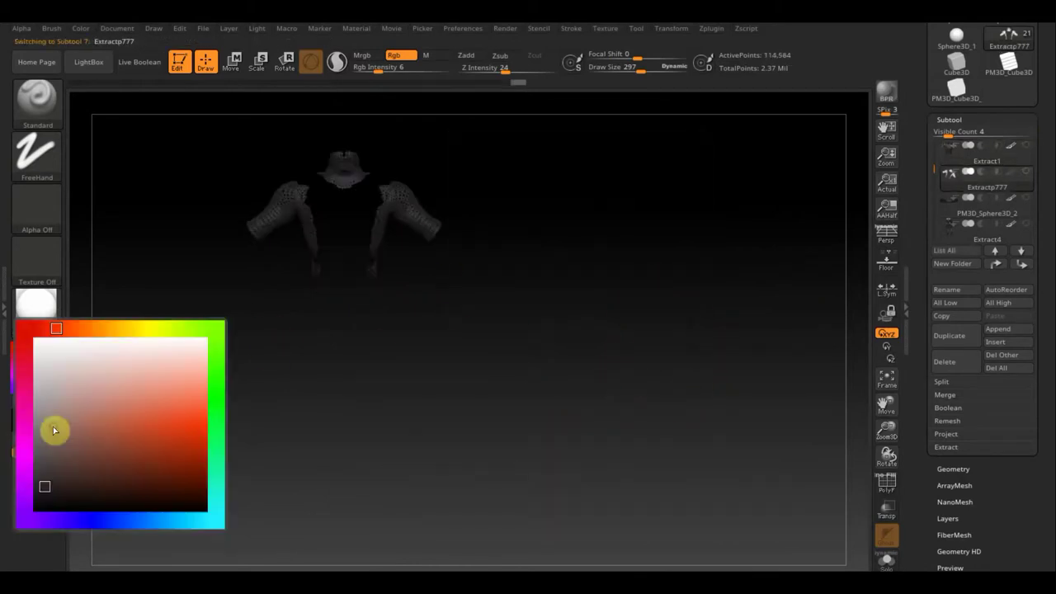
left_click(40, 423)
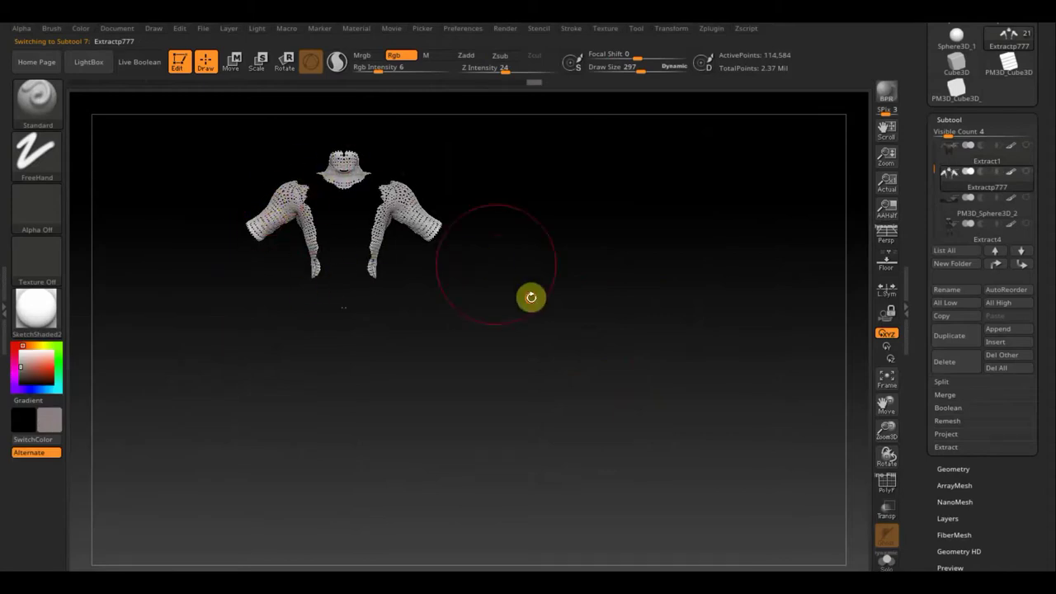
mouse_move(531, 297)
left_mouse_down()
mouse_move(382, 297)
mouse_move(231, 222)
mouse_move(231, 260)
left_mouse_up()
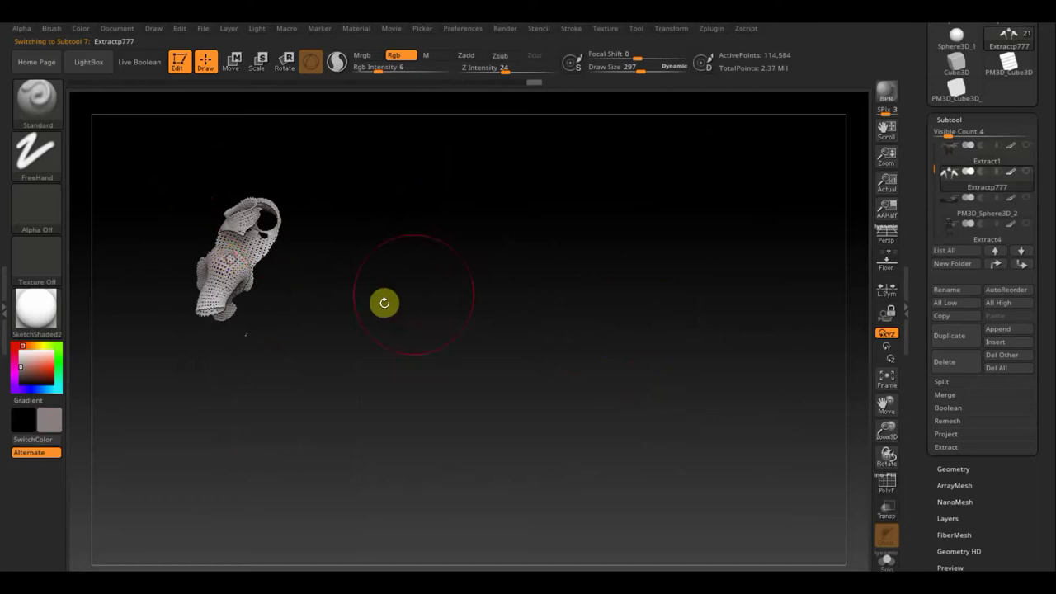
mouse_move(385, 303)
left_mouse_down()
mouse_move(368, 281)
mouse_move(517, 309)
mouse_move(489, 319)
mouse_move(364, 266)
mouse_move(377, 260)
left_mouse_up()
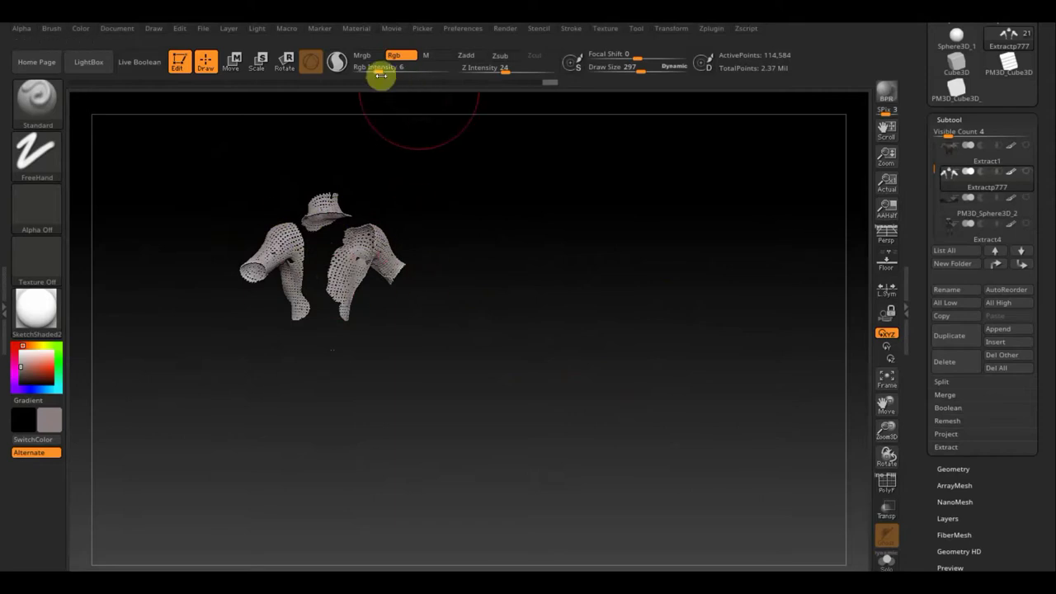
left_click_drag(377, 74, 413, 72)
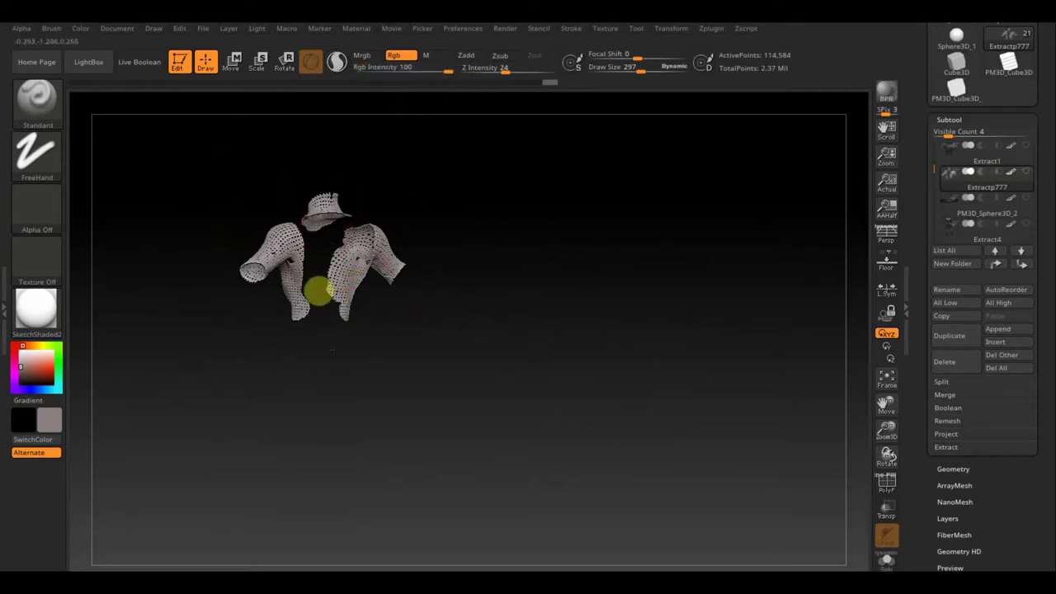
mouse_move(382, 314)
left_mouse_down()
mouse_move(486, 341)
mouse_move(407, 295)
left_mouse_up()
left_click_drag(558, 356, 569, 366)
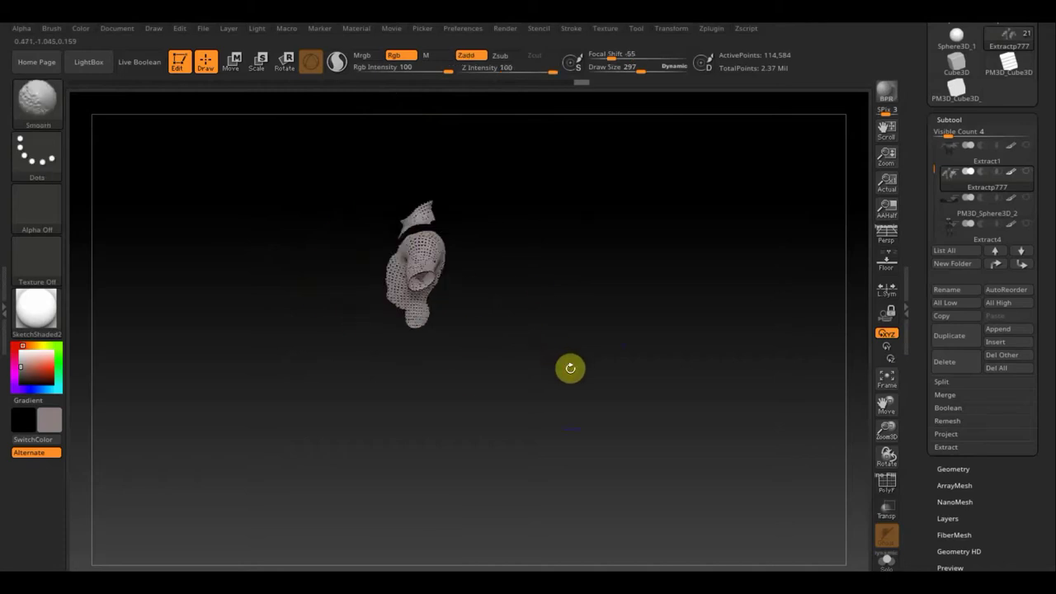
mouse_move(628, 384)
left_mouse_down()
mouse_move(608, 396)
mouse_move(825, 278)
left_mouse_up()
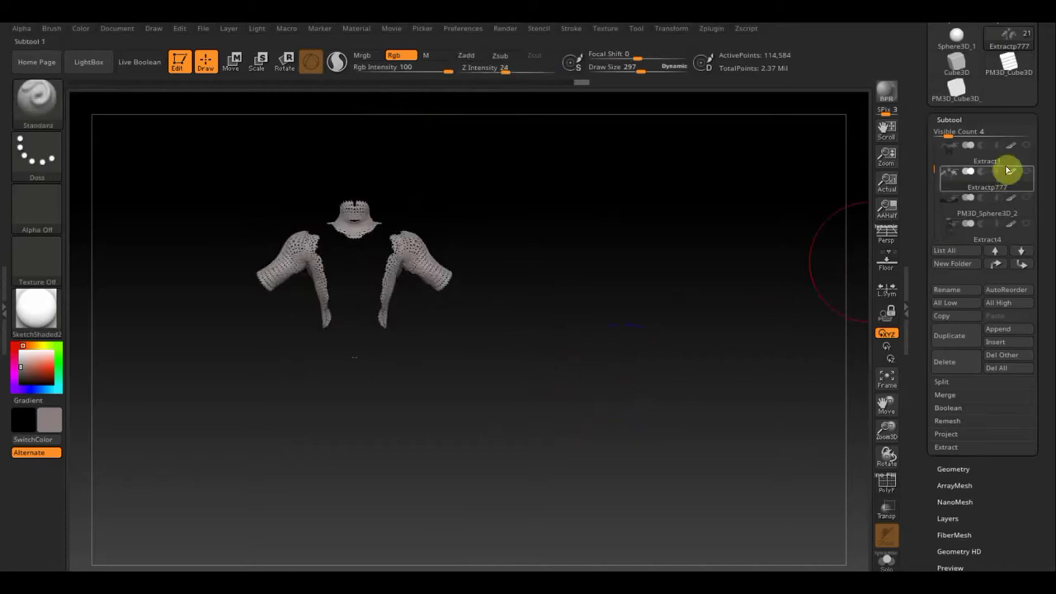
left_click(1029, 149, "shift")
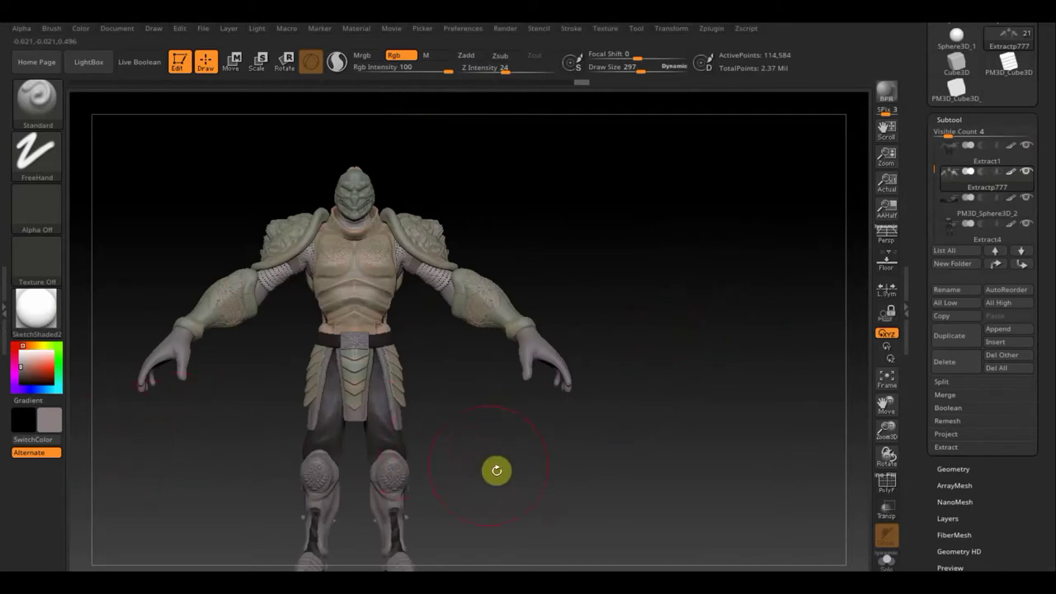
Step: Switch the main colour to green, make ноги active, and orbit back to a front view
mouse_move(509, 459)
left_mouse_down()
mouse_move(578, 379)
mouse_move(539, 428)
left_mouse_up()
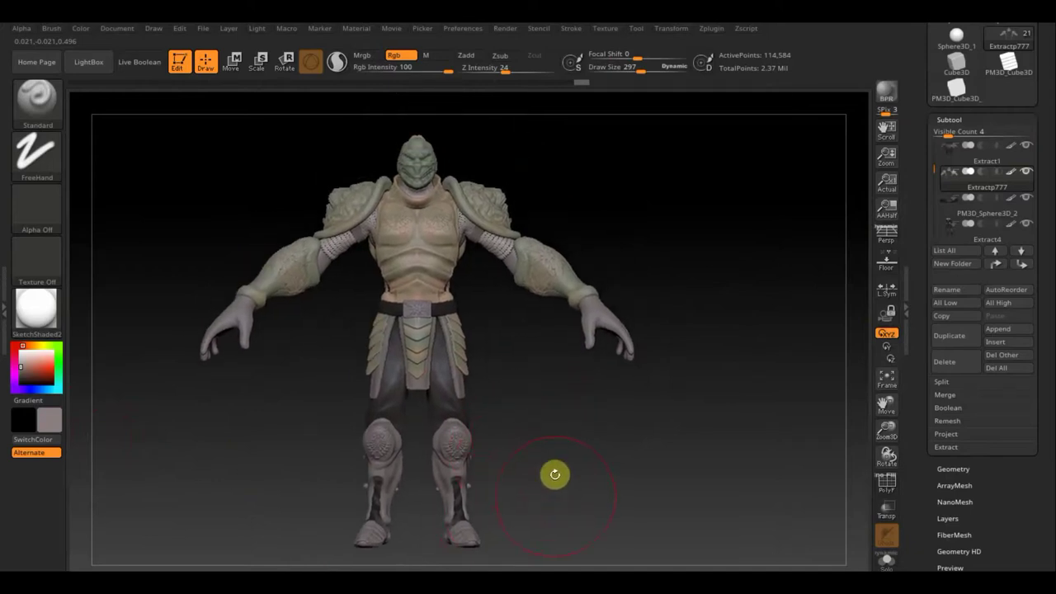
key("c")
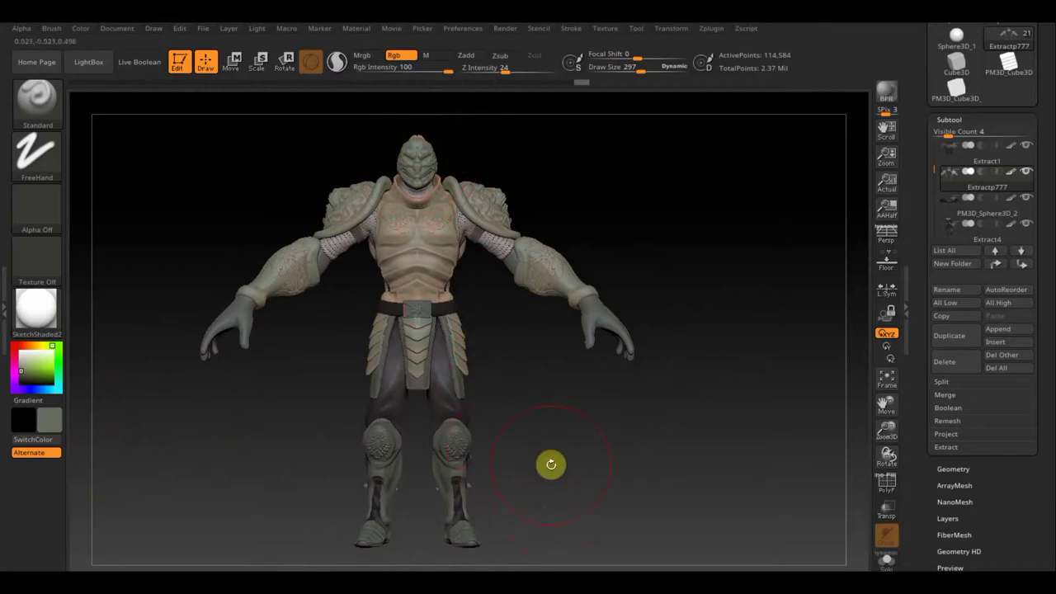
key("n")
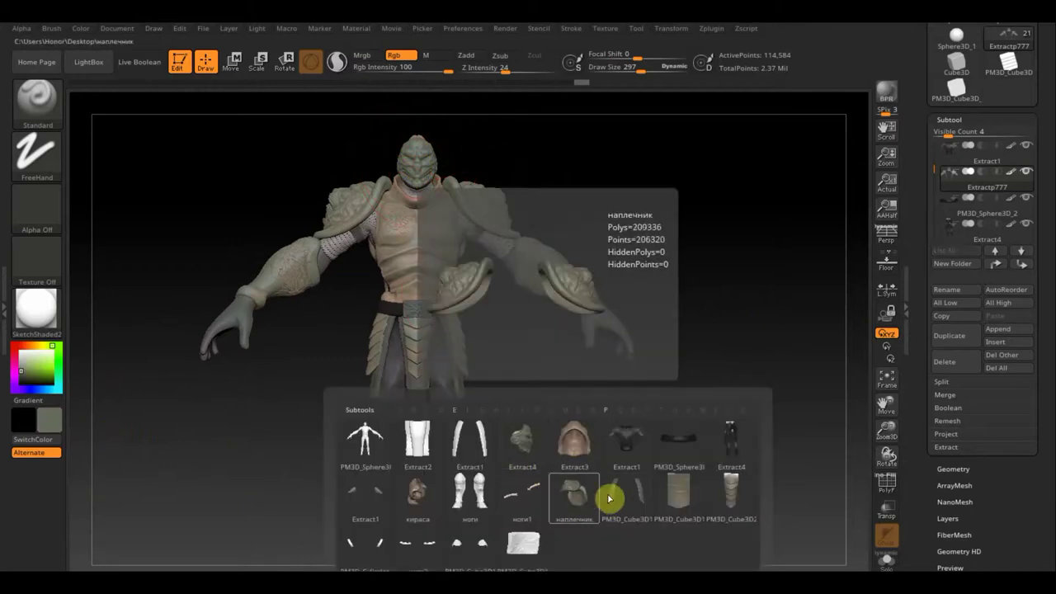
left_click(473, 496)
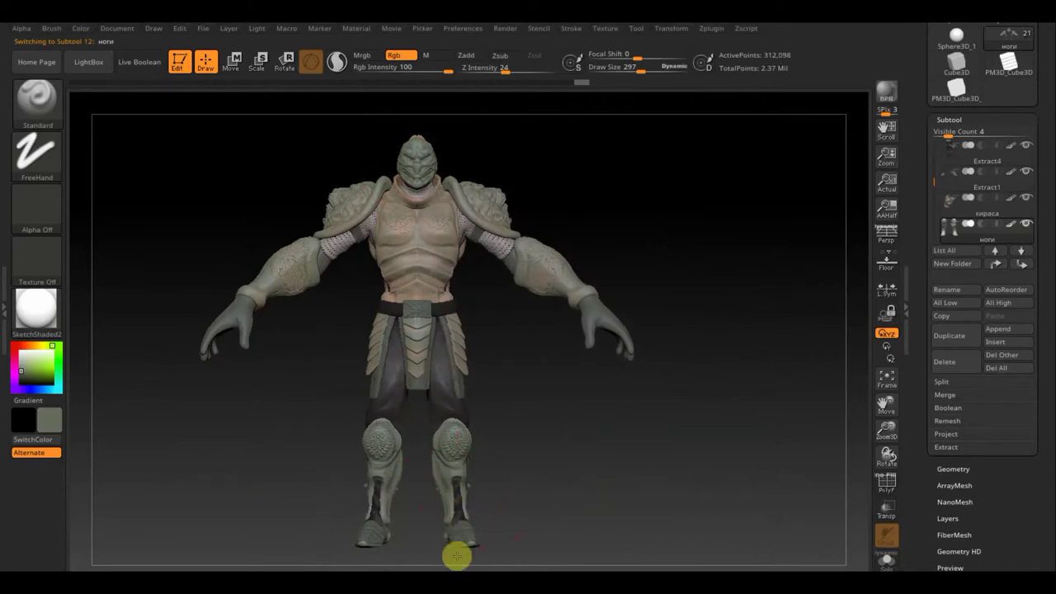
left_click_drag(285, 471, 485, 479)
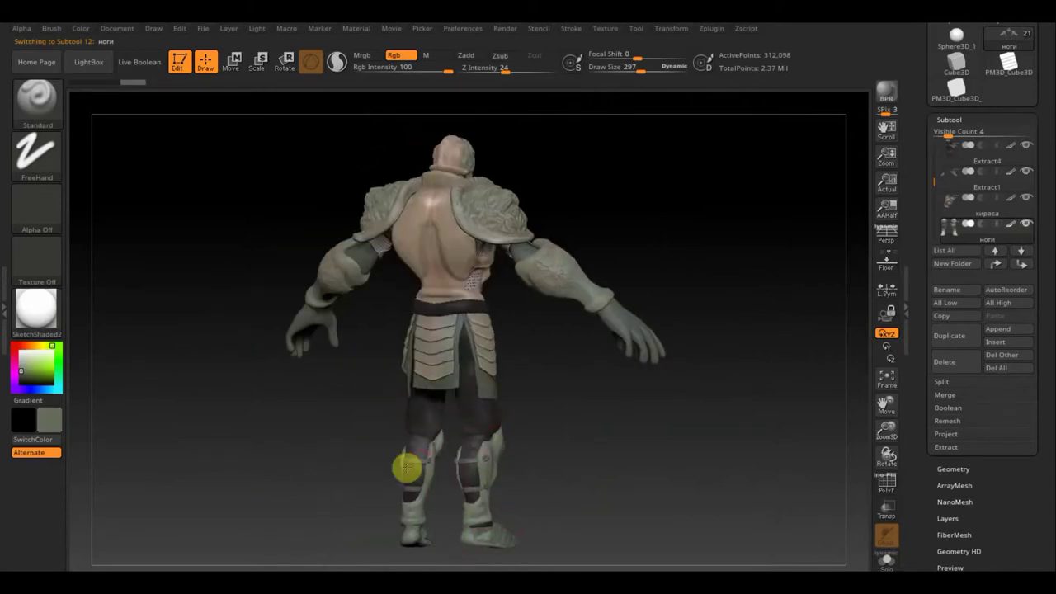
left_click_drag(517, 493, 490, 492, "shift")
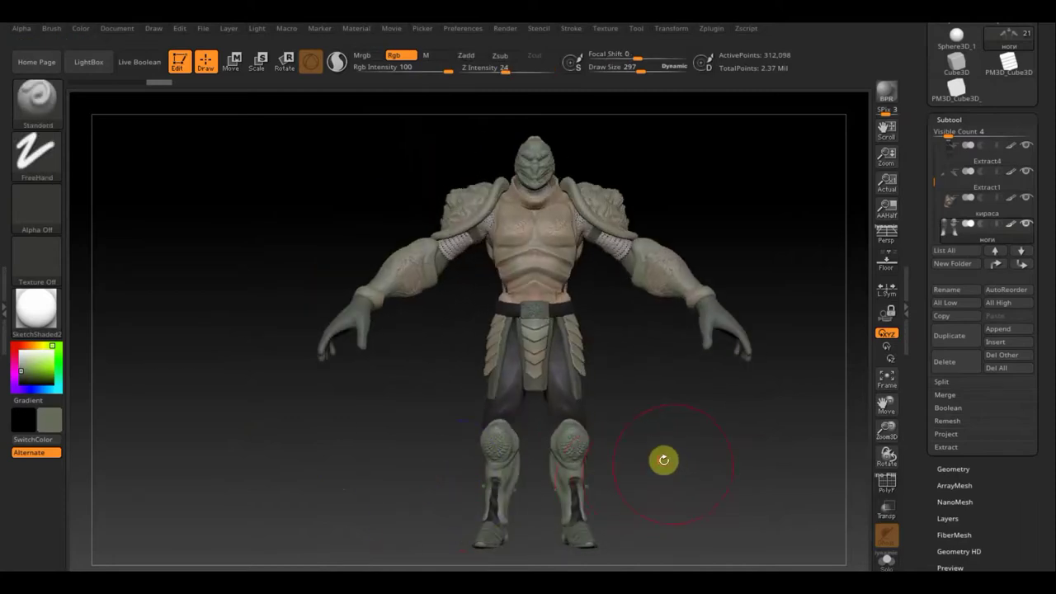
mouse_move(665, 460)
left_mouse_down()
mouse_move(582, 410)
mouse_move(601, 438)
mouse_move(681, 489)
mouse_move(532, 483)
mouse_move(344, 351)
mouse_move(422, 246)
mouse_move(314, 250)
mouse_move(275, 500)
mouse_move(370, 295)
left_mouse_up()
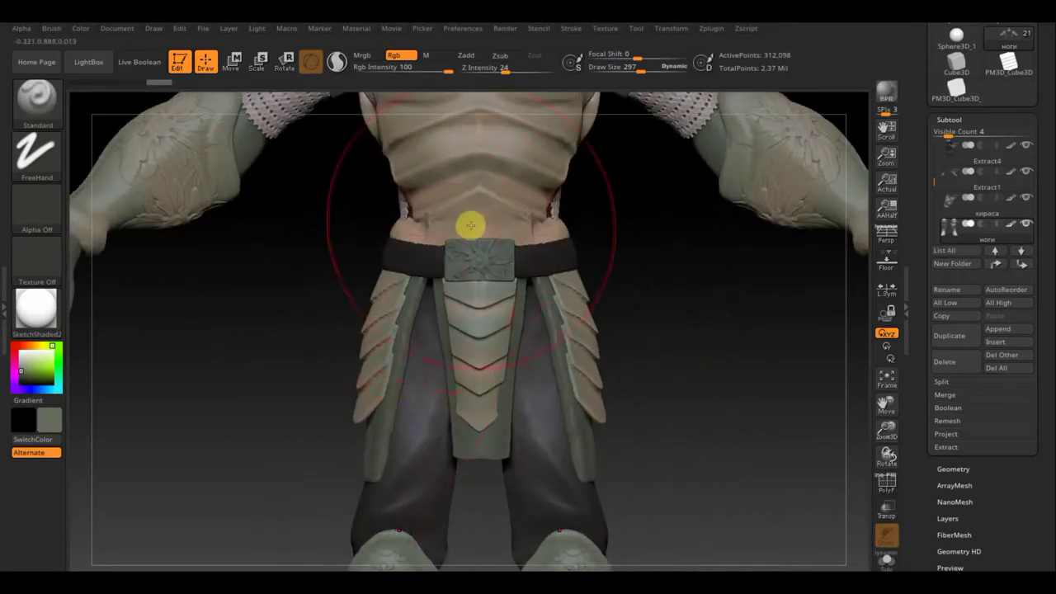
Step: Restore the beige fill on the leg plates and set the brush to size 69 at RGB intensity 30
key("c")
key("ctrl+f")
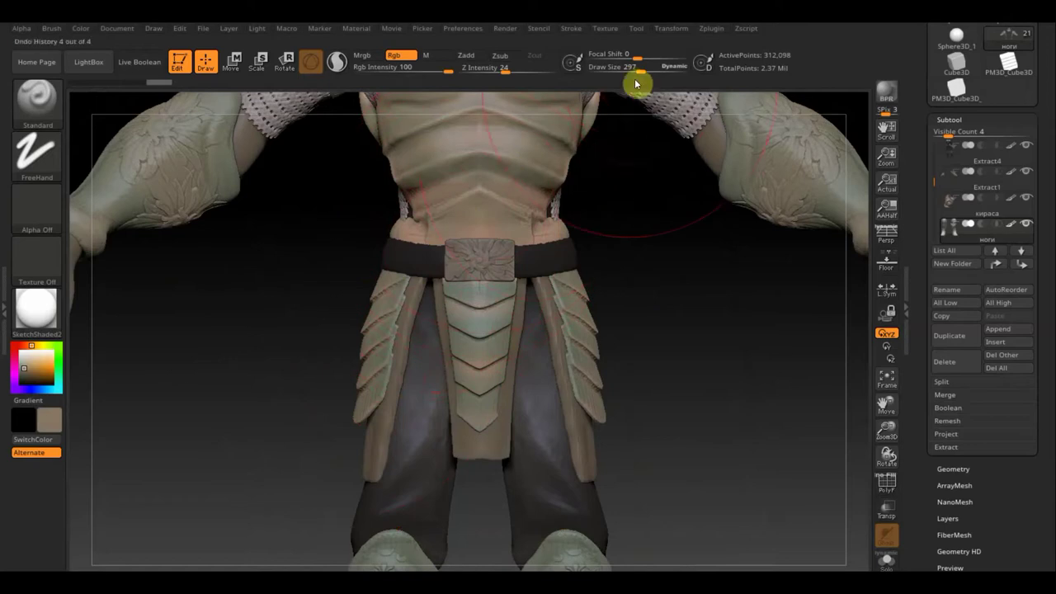
left_click_drag(641, 68, 624, 71)
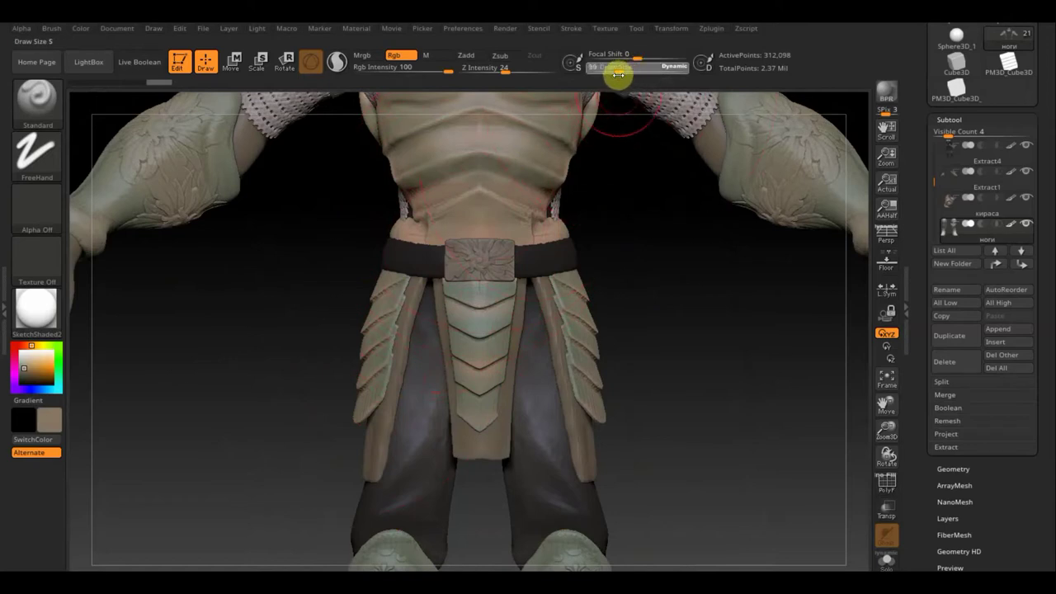
left_click_drag(448, 71, 406, 71)
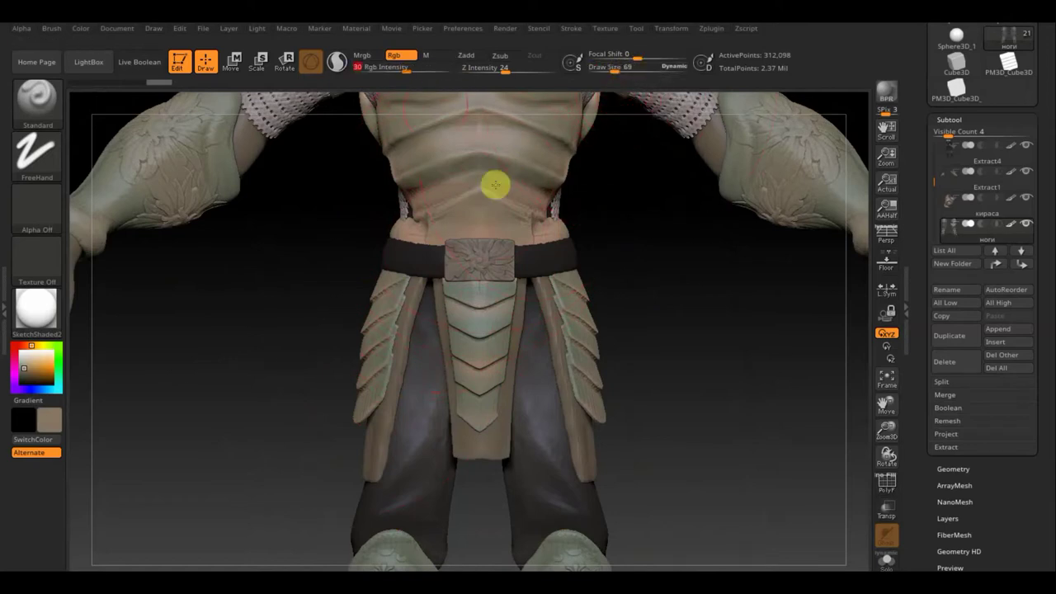
Step: Inspect the shin guards and boots from front, side and rear views
left_click_drag(632, 300, 620, 174, "alt")
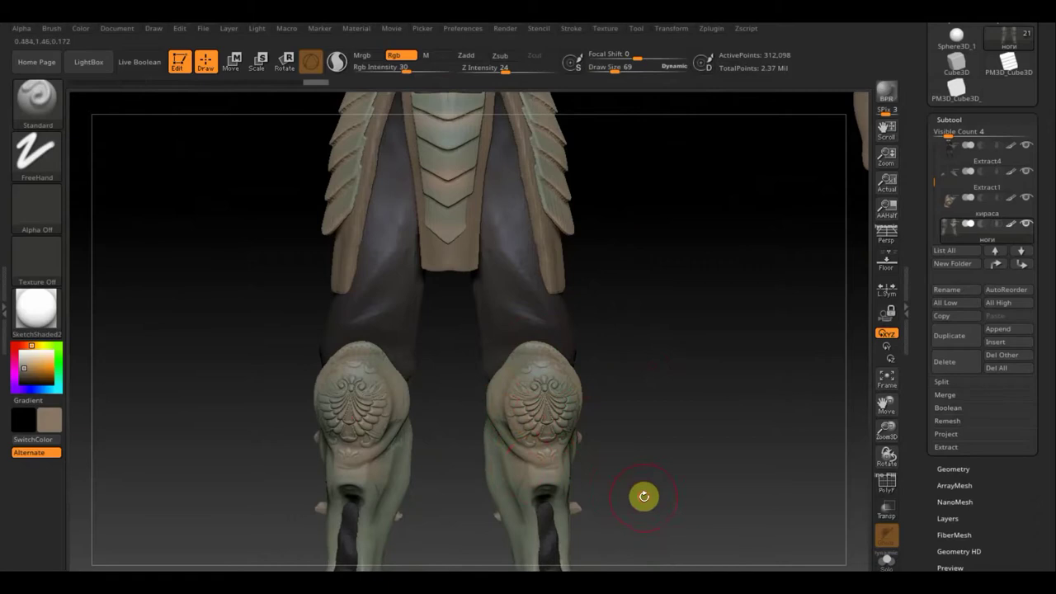
left_click_drag(641, 495, 613, 335, "alt")
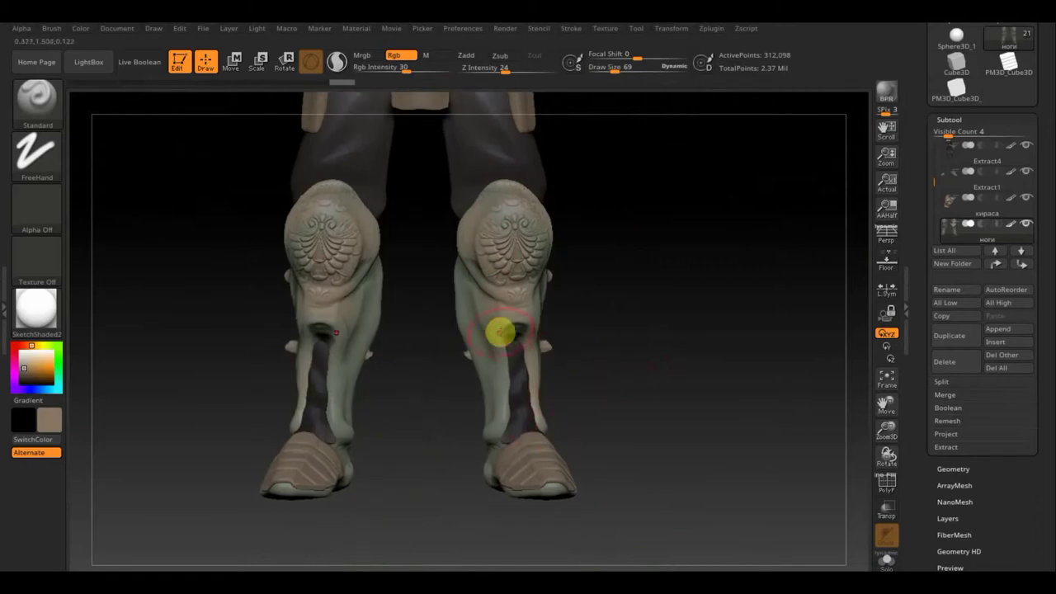
mouse_move(609, 401)
left_mouse_down()
mouse_move(641, 399)
mouse_move(598, 372)
left_mouse_up()
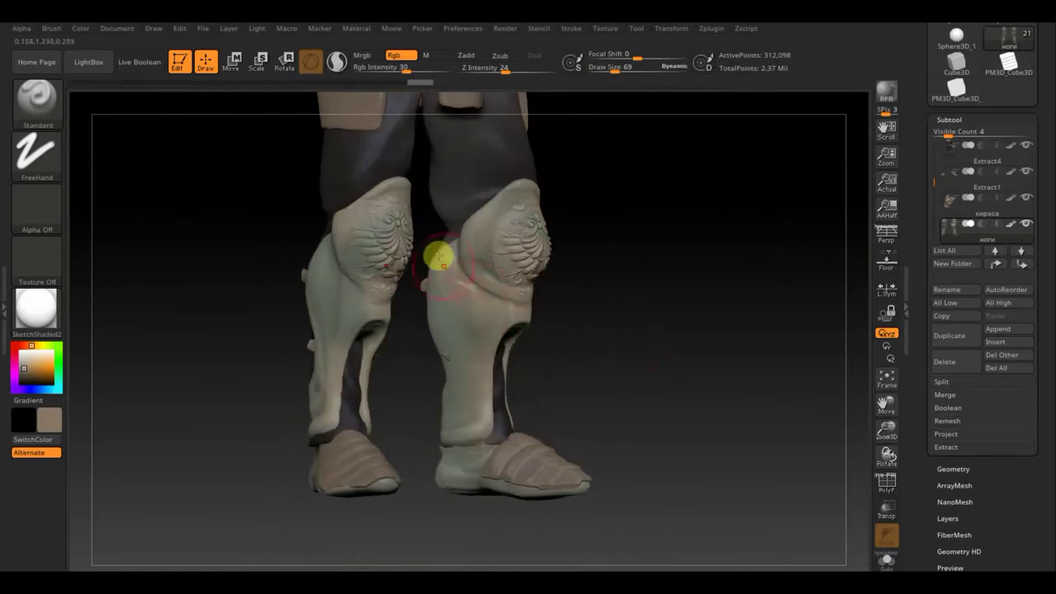
left_click_drag(615, 384, 550, 377)
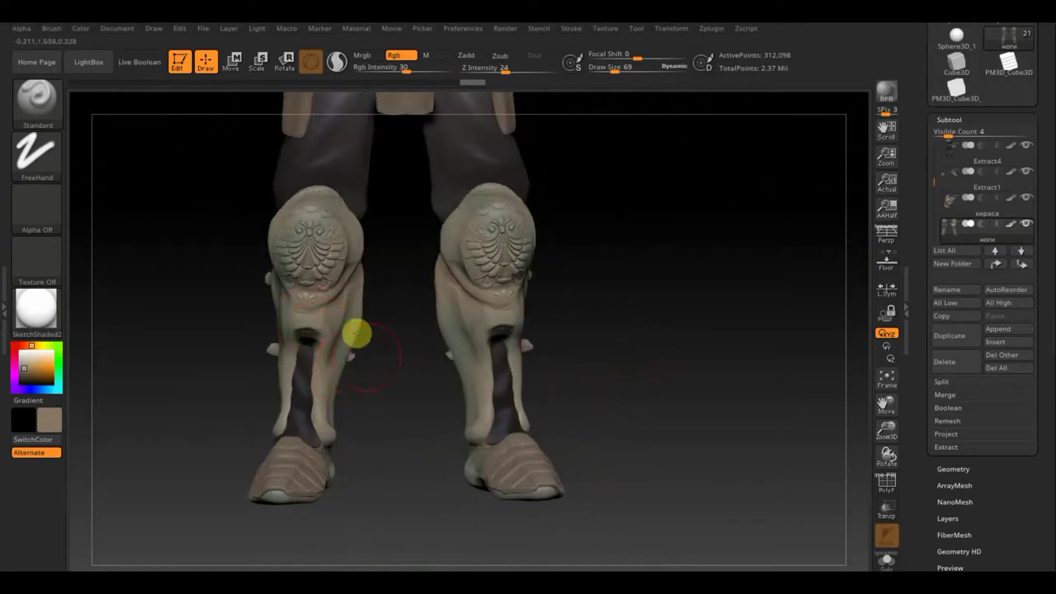
mouse_move(388, 486)
left_mouse_down()
mouse_move(451, 495)
mouse_move(540, 444)
left_mouse_up()
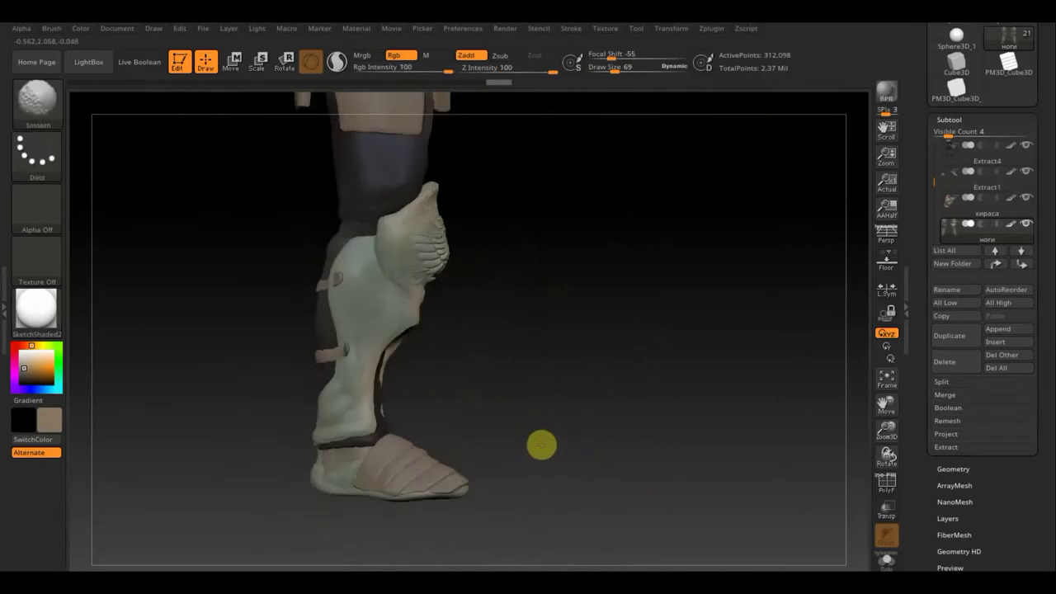
left_click_drag(504, 411, 479, 398)
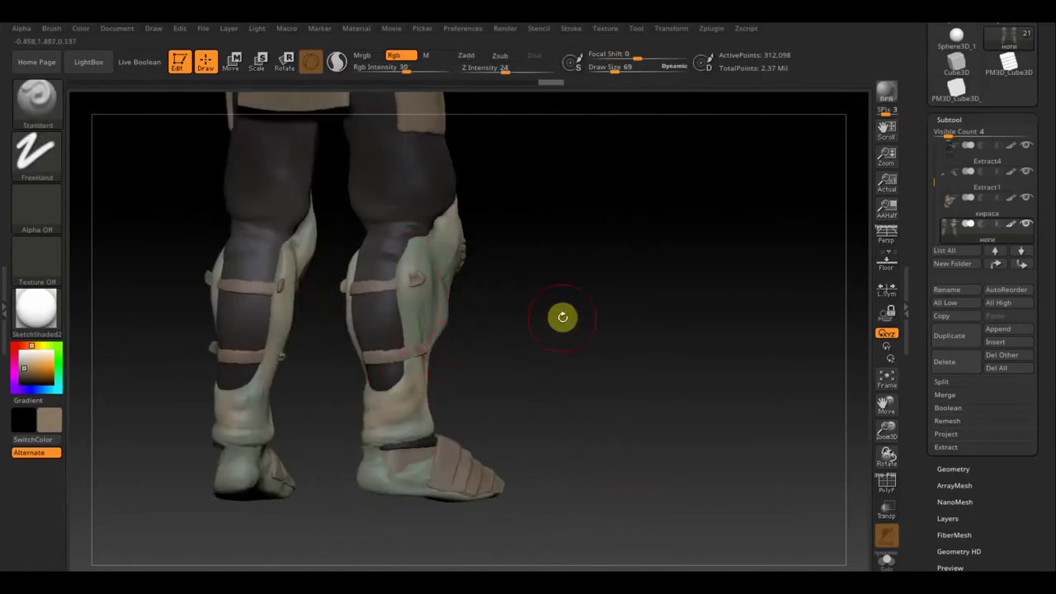
mouse_move(562, 317)
left_mouse_down()
mouse_move(585, 322)
mouse_move(557, 325)
mouse_move(632, 459)
left_mouse_up()
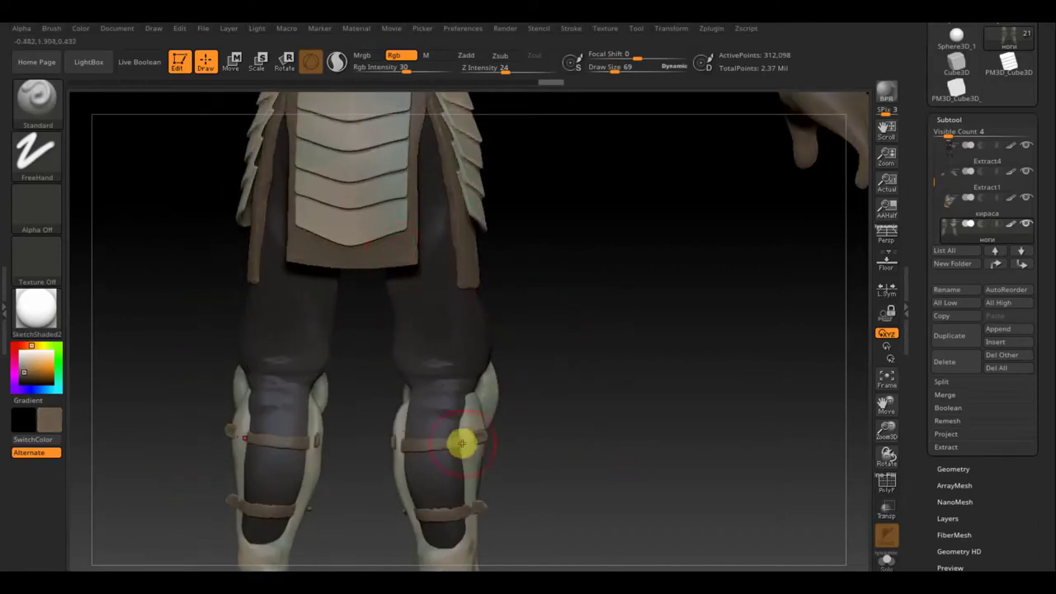
key("n")
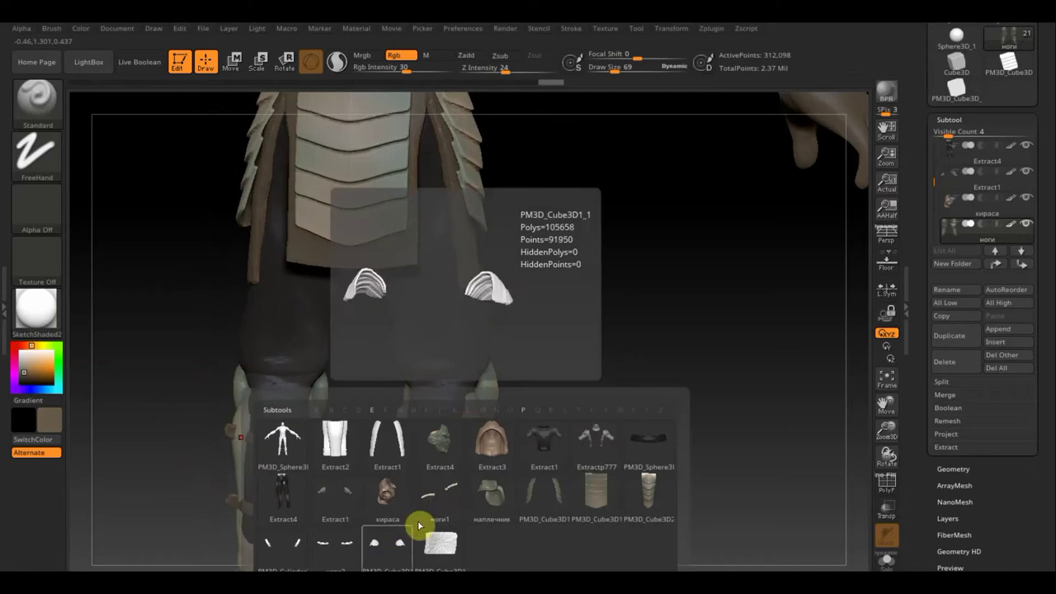
Step: Select the ноги1 and ноги2 subtools, raise RGB intensity back to 100, and open Geometry
left_click(437, 506)
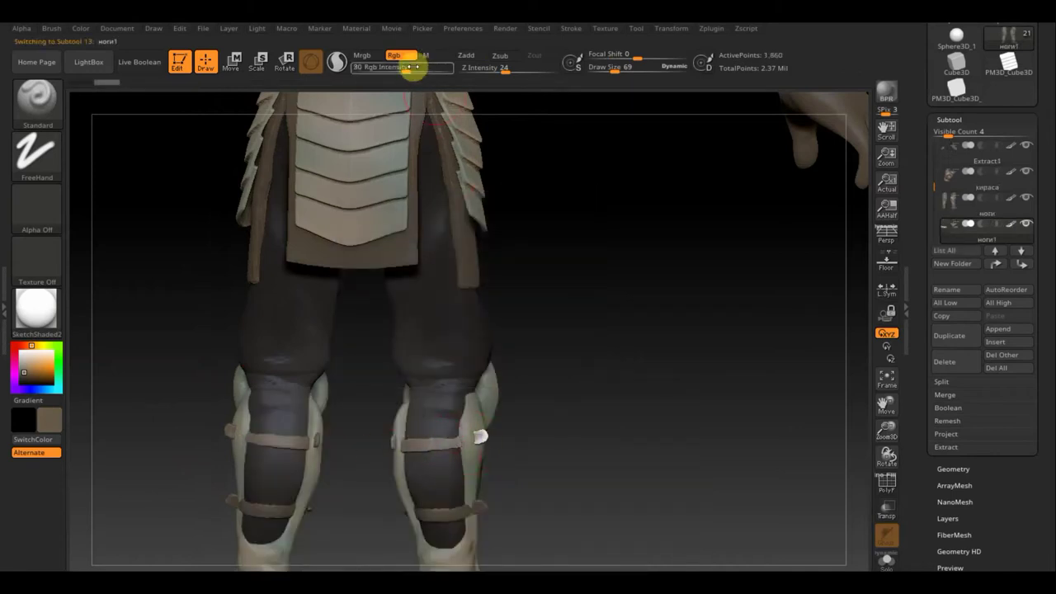
left_click_drag(412, 66, 467, 81)
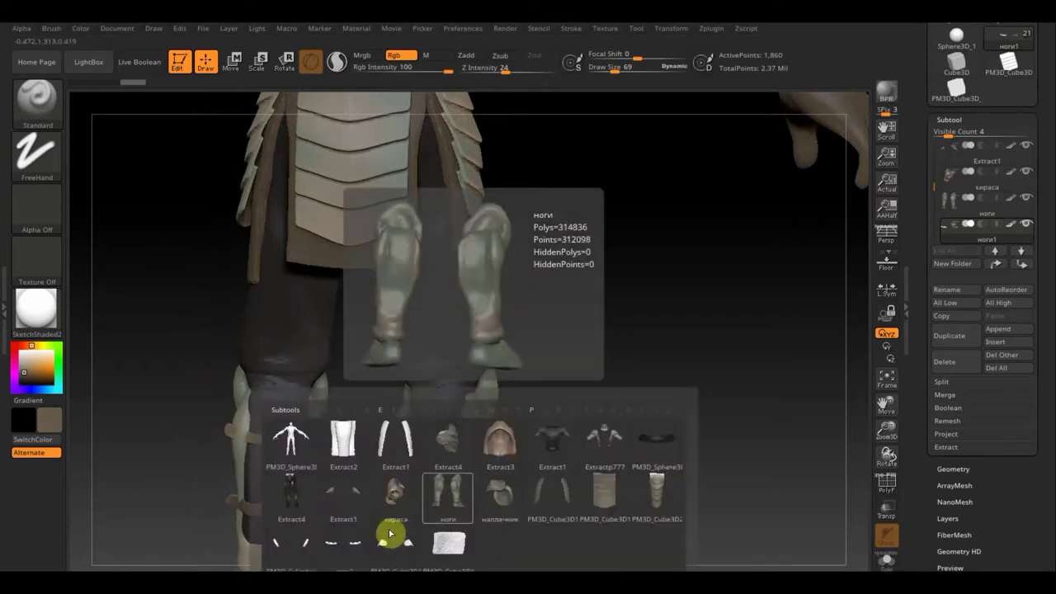
left_click(346, 540)
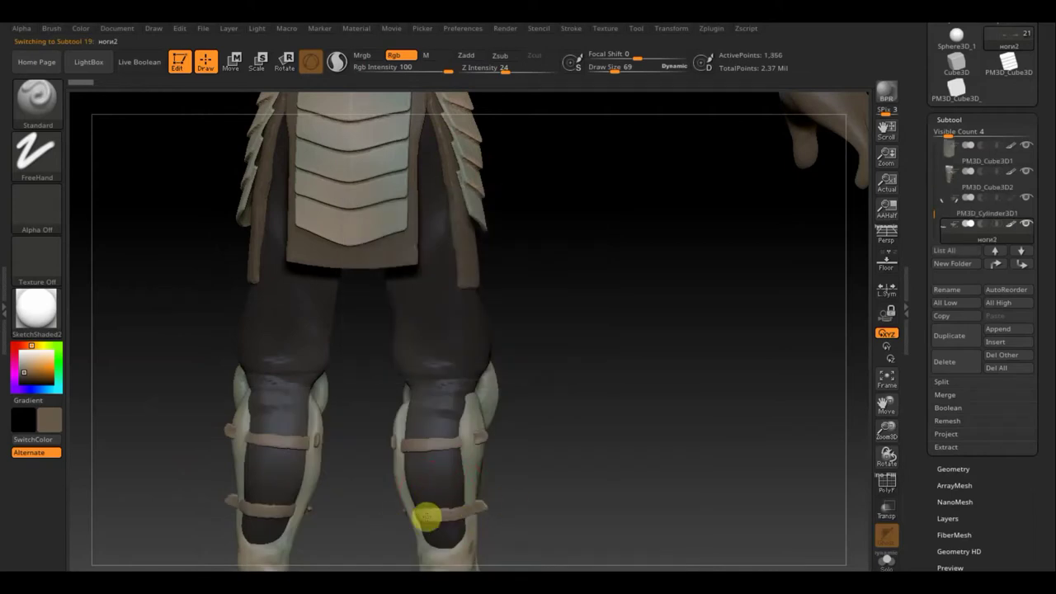
left_click_drag(563, 451, 914, 375)
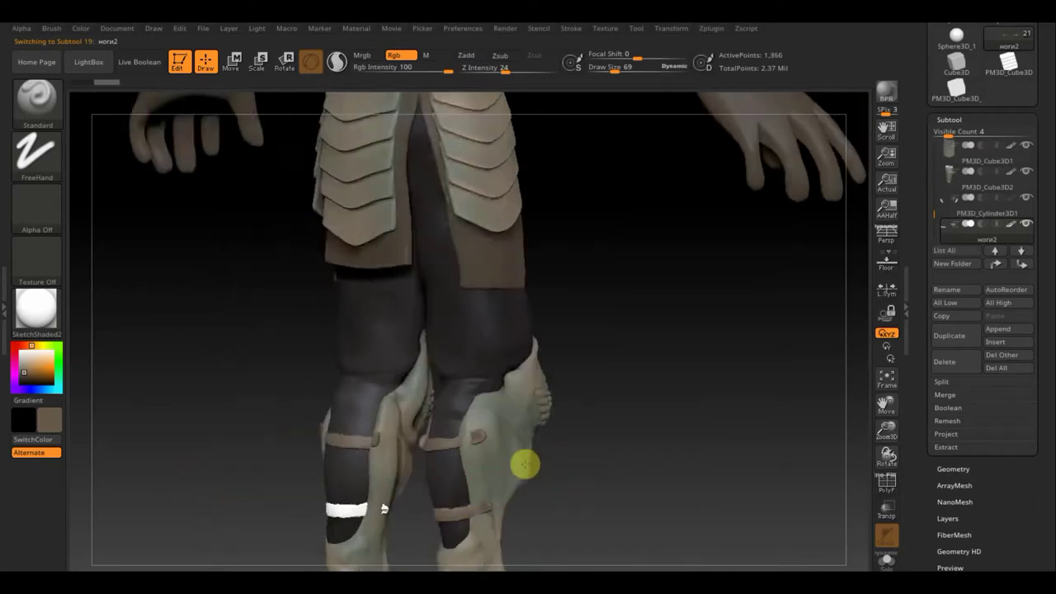
left_click(955, 468)
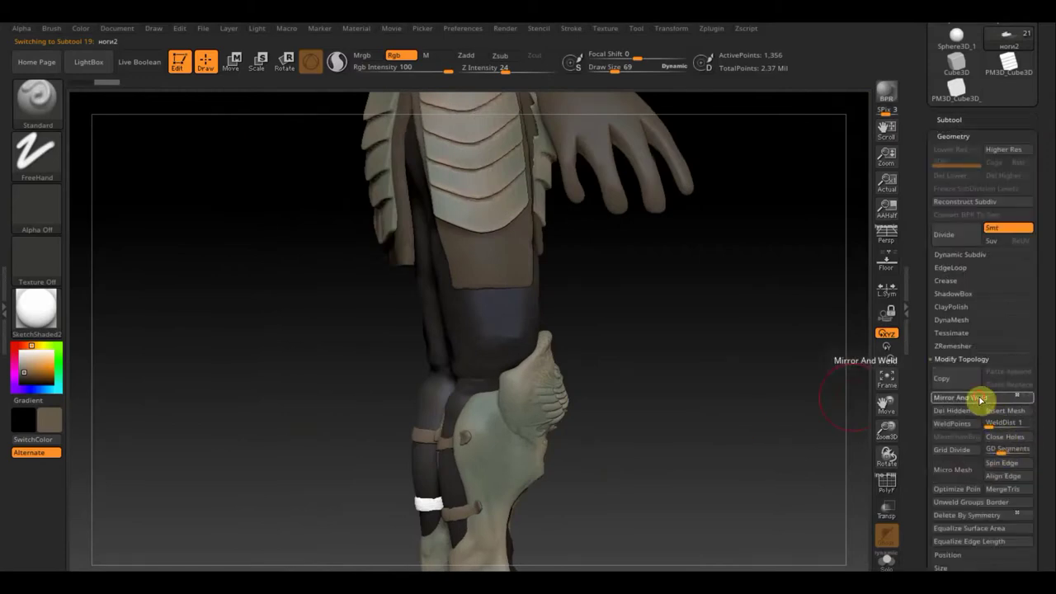
Step: Frame the whole model in a front view and load a skin-tone chart into Spotlight
key("f")
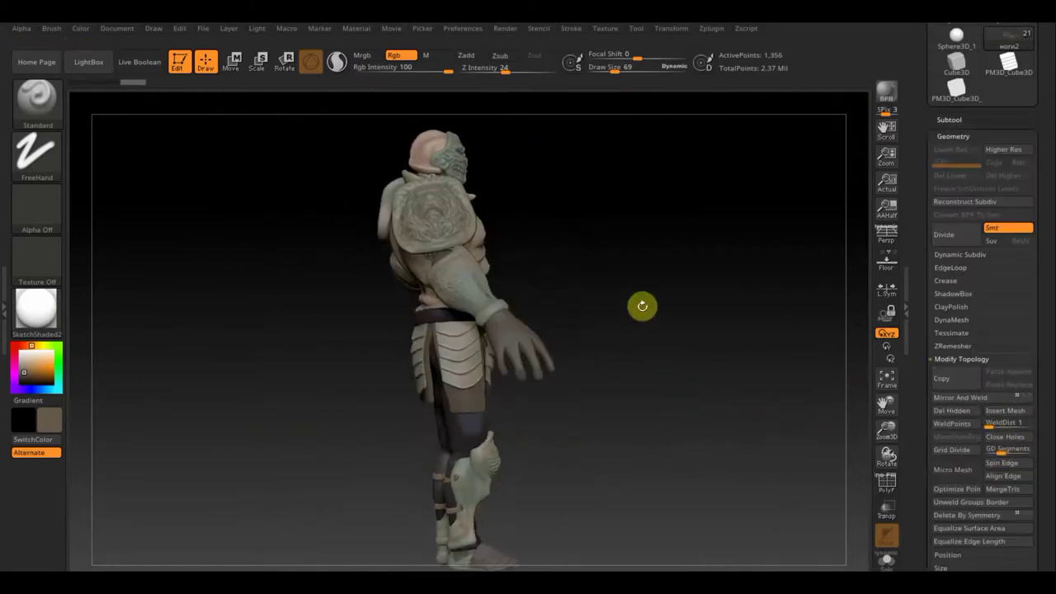
mouse_move(642, 306)
left_mouse_down()
mouse_move(684, 371)
mouse_move(606, 377)
mouse_move(707, 288)
mouse_move(711, 308)
mouse_move(660, 277)
mouse_move(669, 261)
left_mouse_up()
left_click_drag(538, 424, 533, 412)
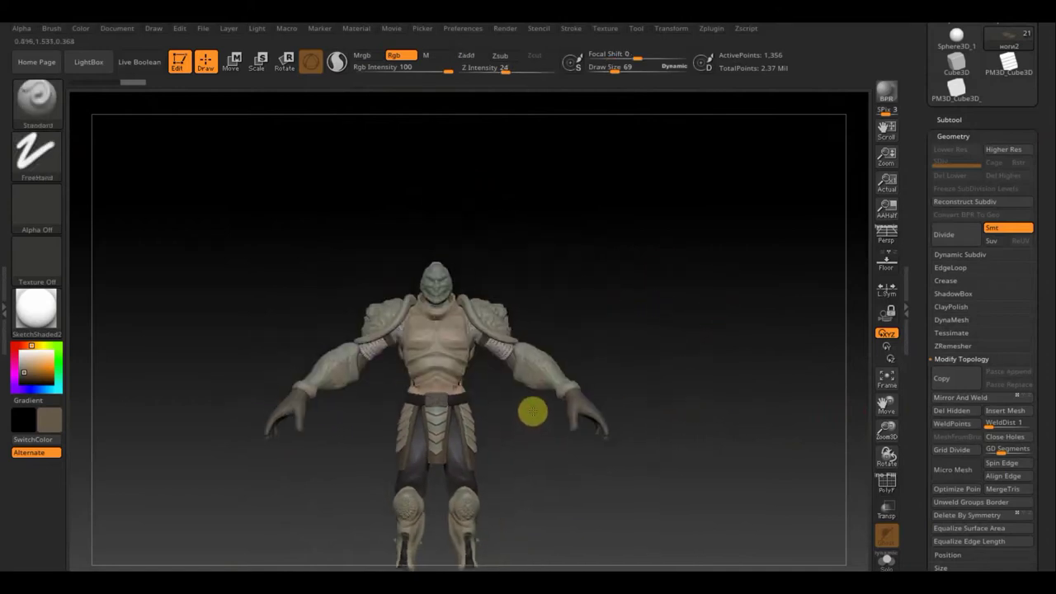
left_click_drag(552, 363, 547, 386, "alt")
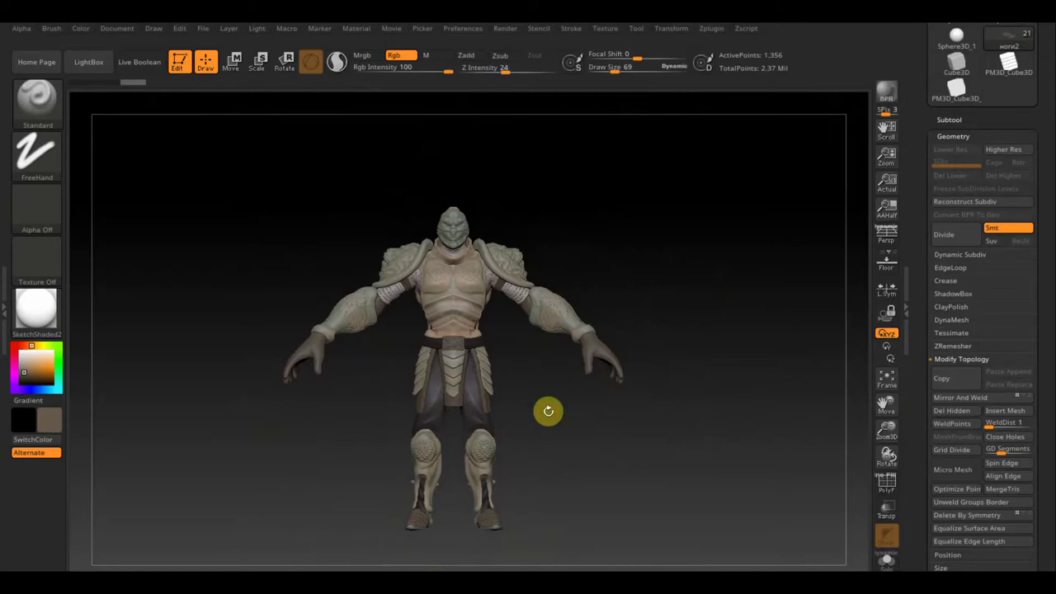
mouse_move(561, 434)
left_mouse_down()
mouse_move(566, 453)
mouse_move(583, 370)
mouse_move(575, 462)
left_mouse_up()
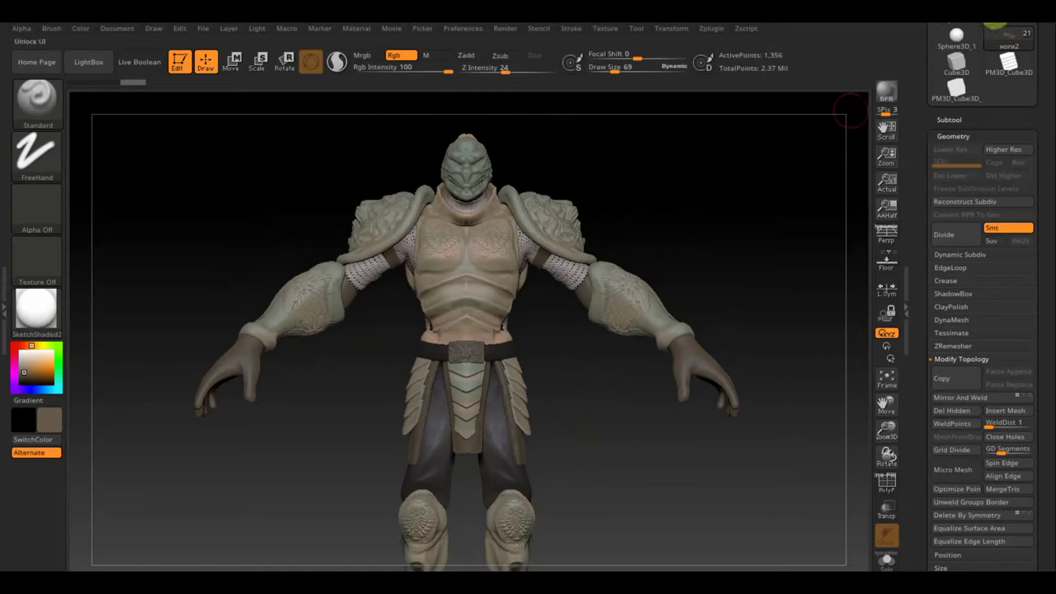
left_click(1007, 25)
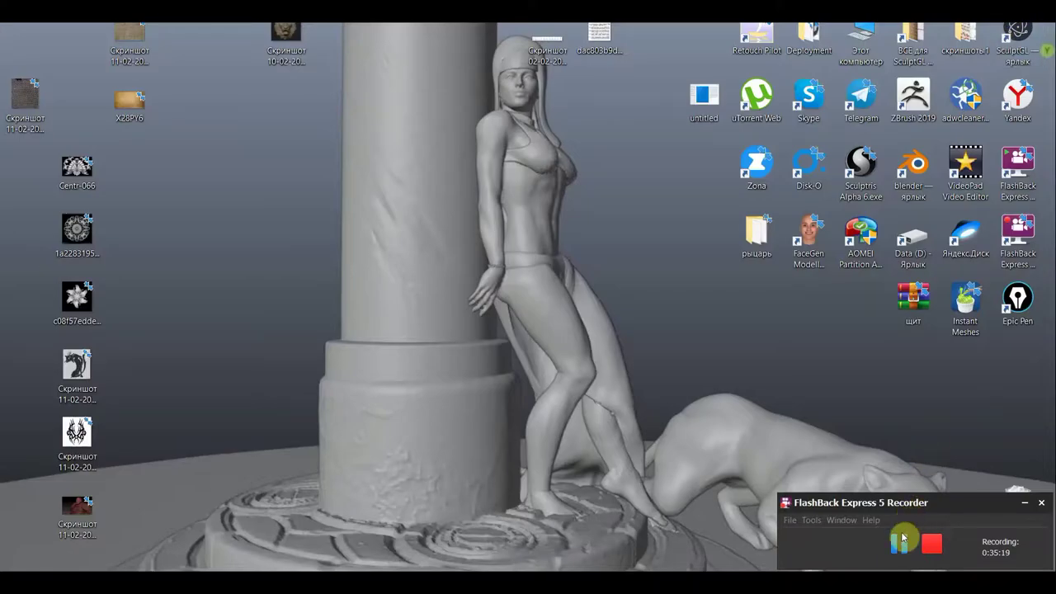
left_click(902, 546)
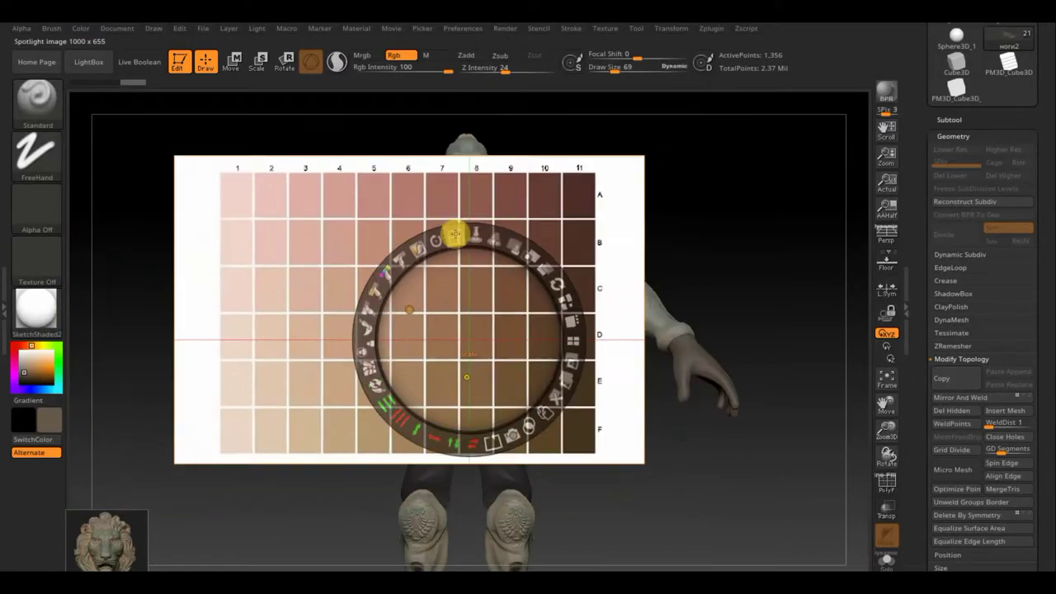
Step: Switch to the PM3D_Sphere3D_3 subtool, position the chart, and paint skin colour from it onto a hand
mouse_move(455, 234)
left_mouse_down()
mouse_move(422, 236)
mouse_move(472, 294)
left_mouse_up()
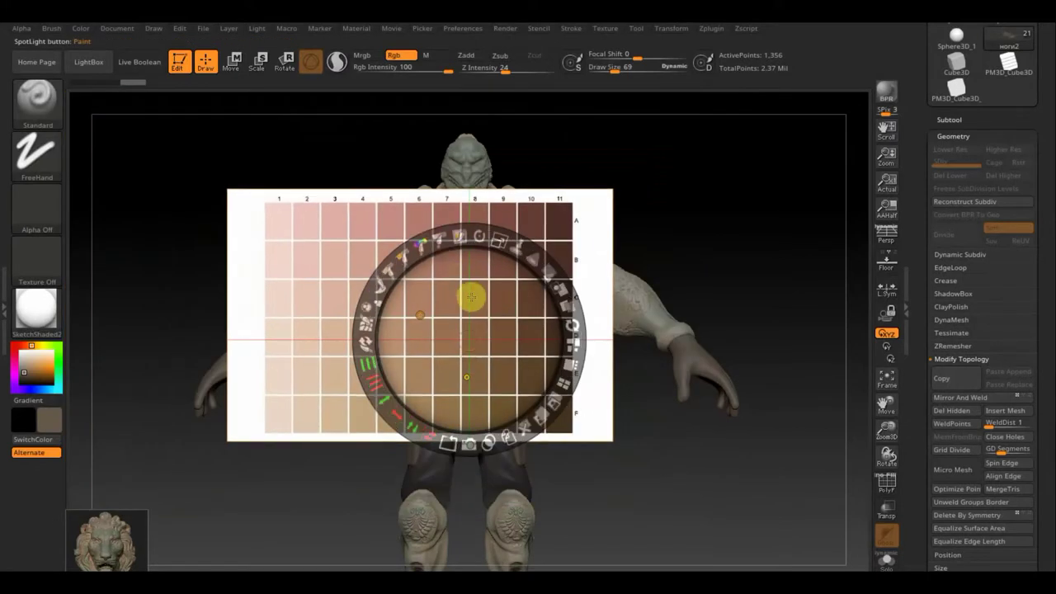
key("F1")
left_click(287, 337)
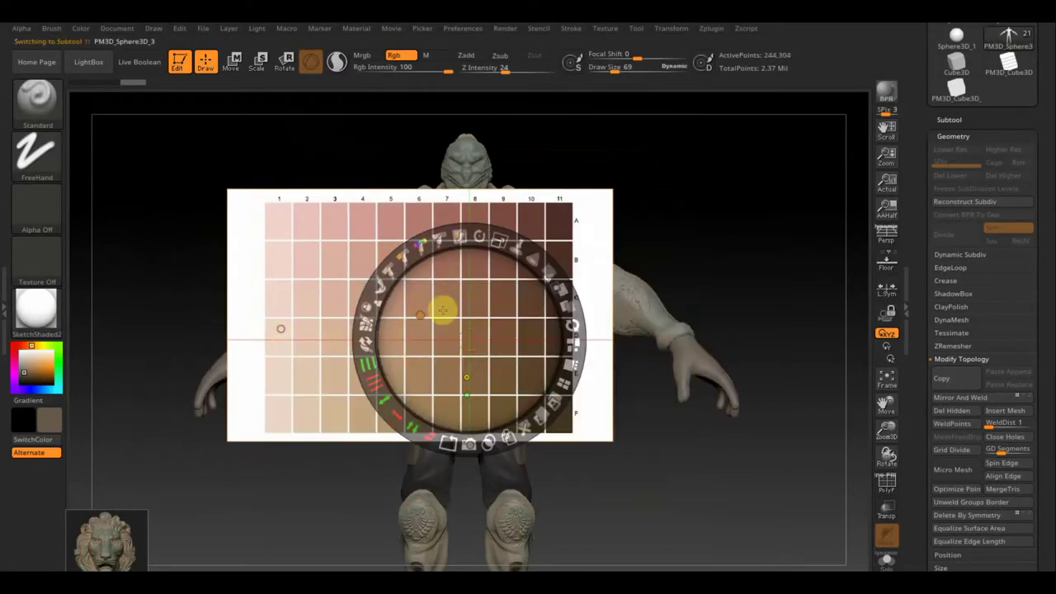
mouse_move(501, 302)
left_mouse_down()
mouse_move(745, 443)
mouse_move(771, 472)
mouse_move(778, 449)
left_mouse_up()
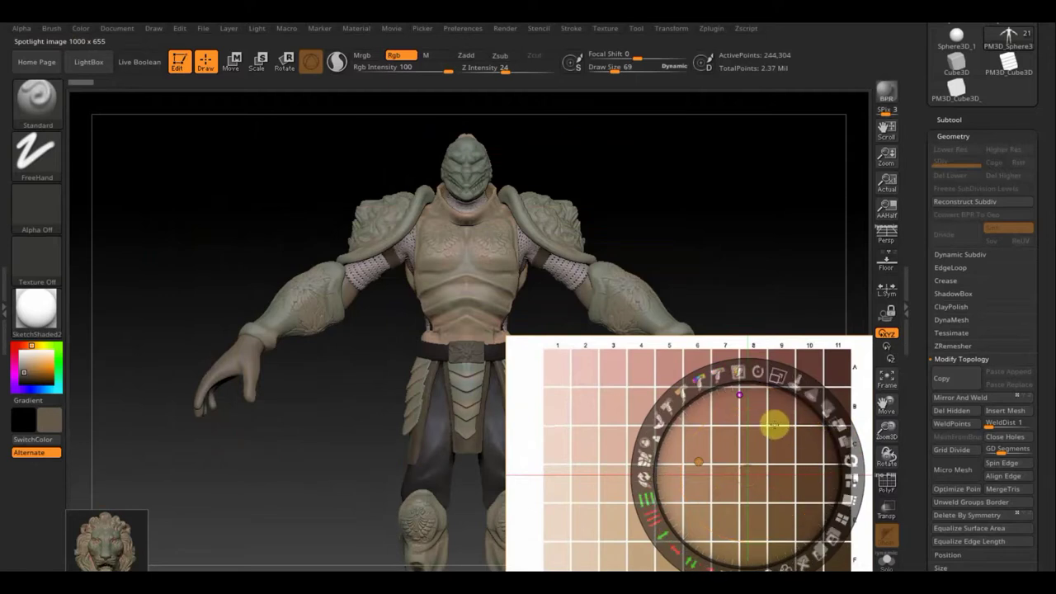
key("shift+z")
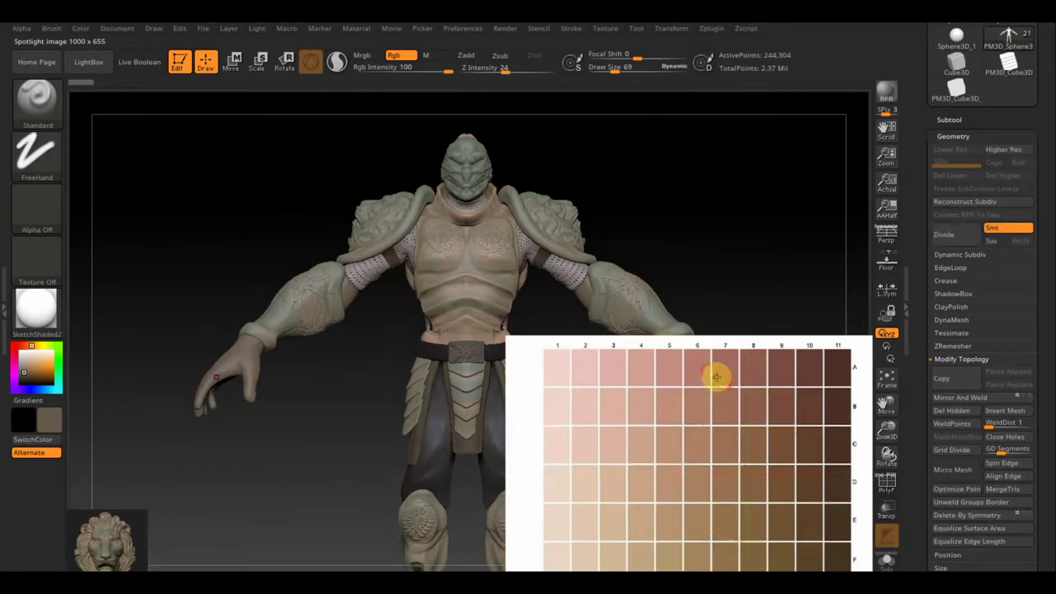
mouse_move(718, 374)
left_mouse_down()
mouse_move(675, 370)
mouse_move(723, 385)
left_mouse_up()
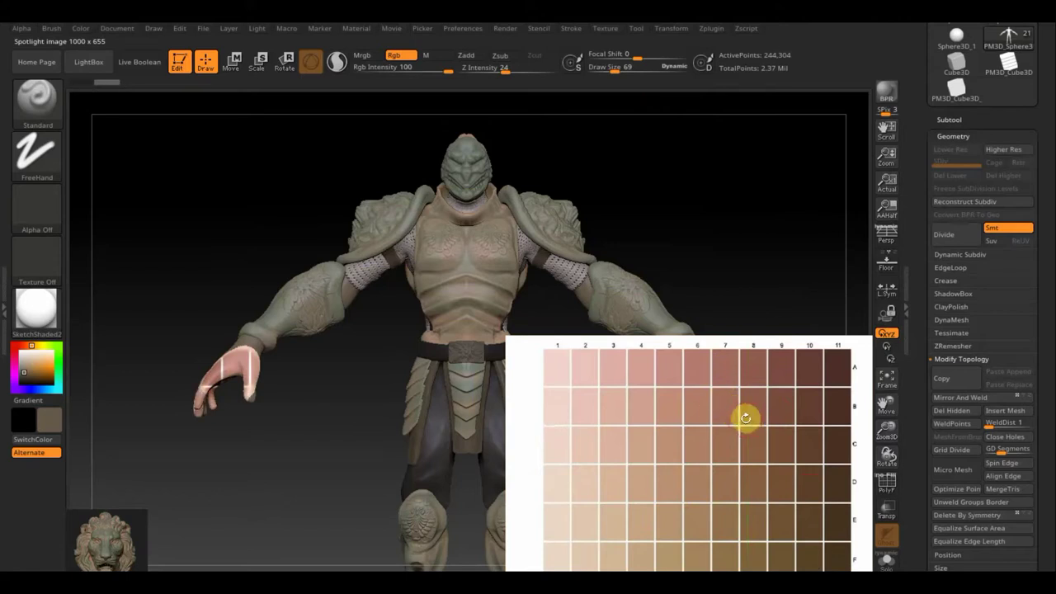
Step: Reposition the chart, hide Spotlight, and paint the reddish skin tone across both hands
key("z")
mouse_move(778, 419)
left_mouse_down()
mouse_move(695, 421)
mouse_move(715, 401)
mouse_move(707, 389)
mouse_move(696, 417)
mouse_move(702, 373)
mouse_move(697, 392)
left_mouse_up()
key("z")
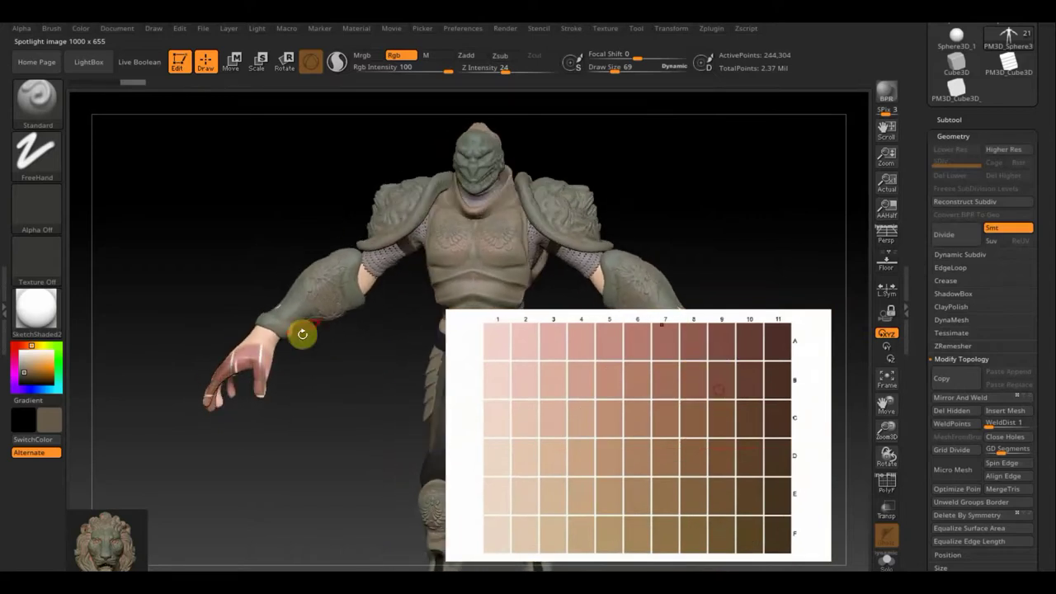
key("shift+z")
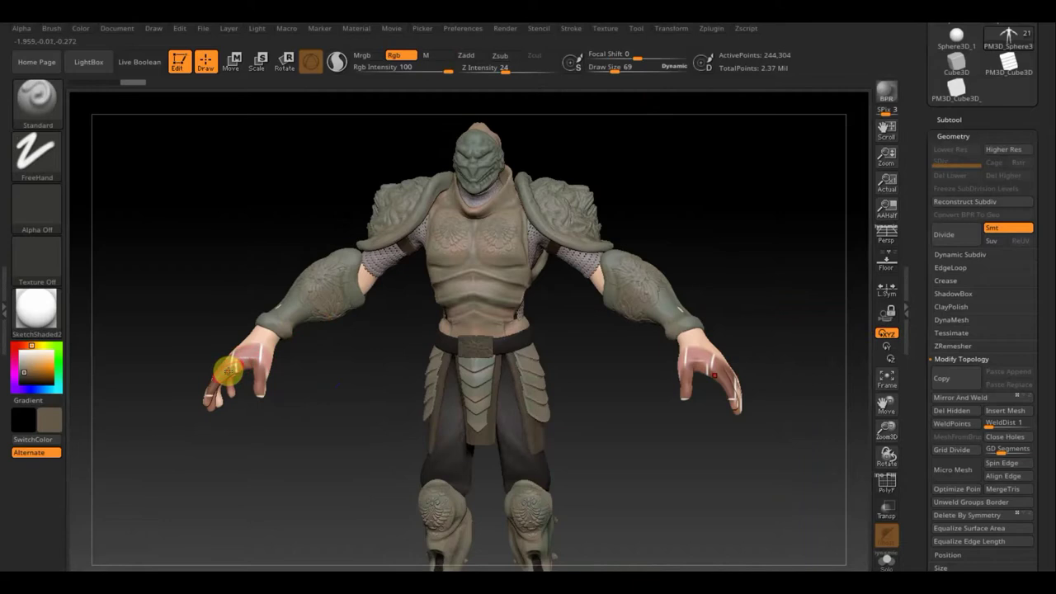
mouse_move(232, 364)
left_mouse_down()
mouse_move(258, 378)
mouse_move(300, 347)
mouse_move(250, 329)
left_mouse_up()
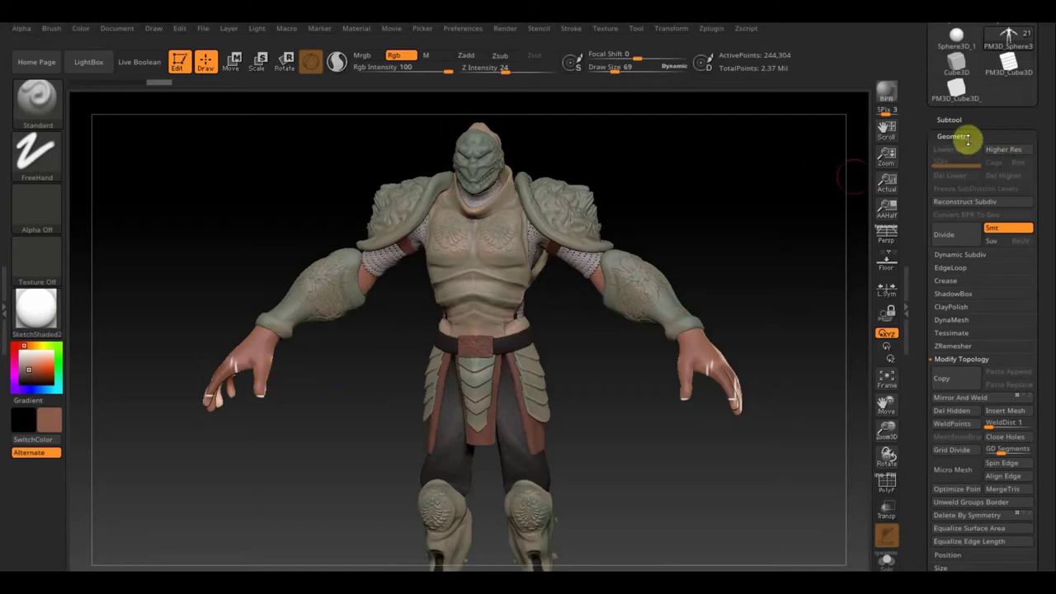
key("shift")
left_click(951, 121)
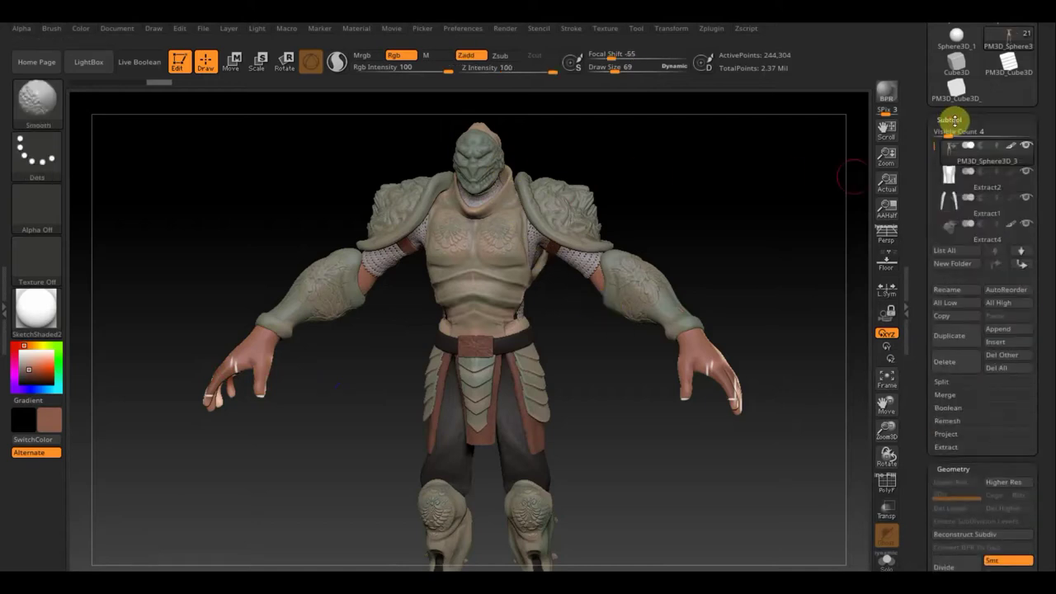
Step: Solo the body, enlarge the brush to size 236, and paint head, chest, arms, legs and feet reddish-brown
left_click(1028, 146)
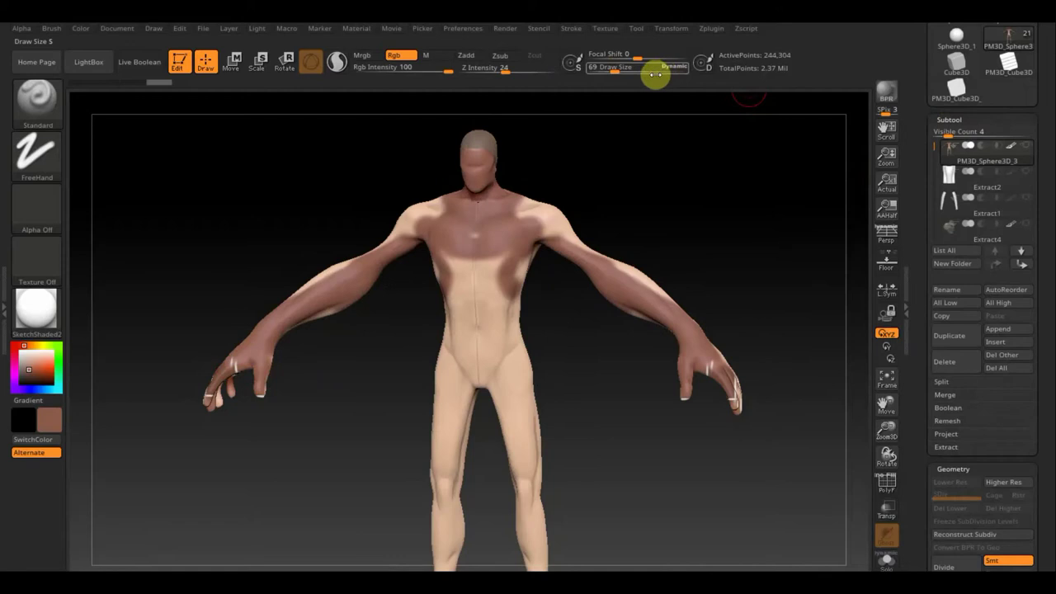
mouse_move(614, 71)
left_mouse_down()
mouse_move(648, 78)
mouse_move(636, 77)
left_mouse_up()
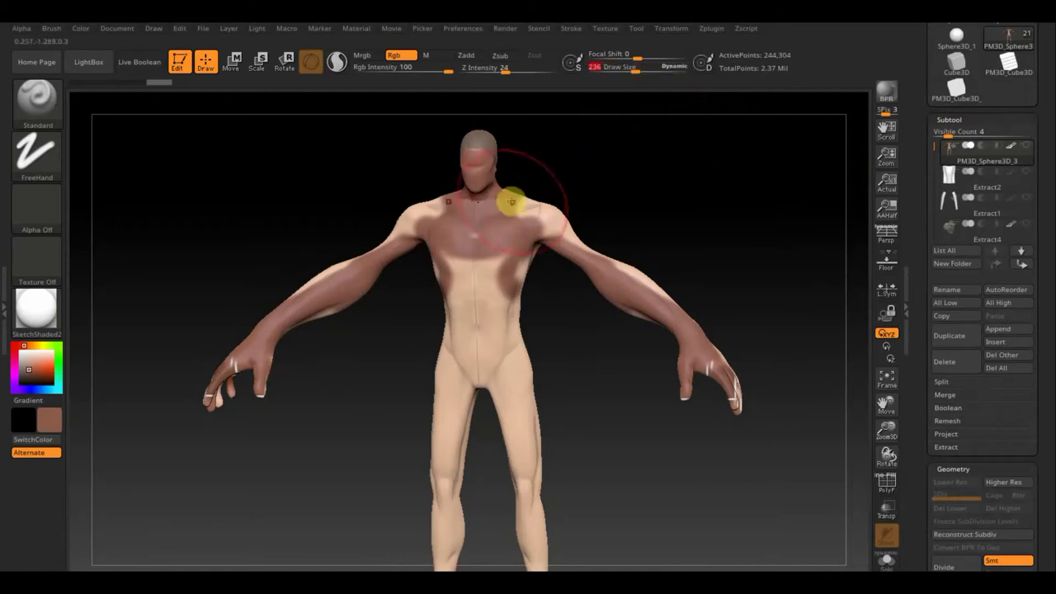
left_click_drag(550, 224, 507, 146)
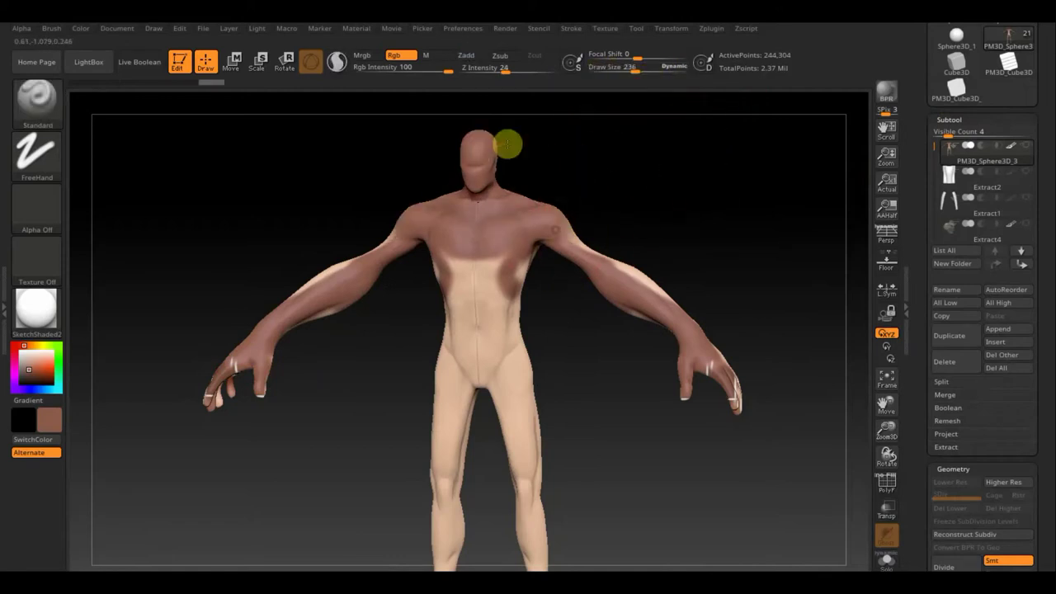
mouse_move(431, 248)
left_mouse_down()
mouse_move(322, 277)
mouse_move(154, 417)
left_mouse_up()
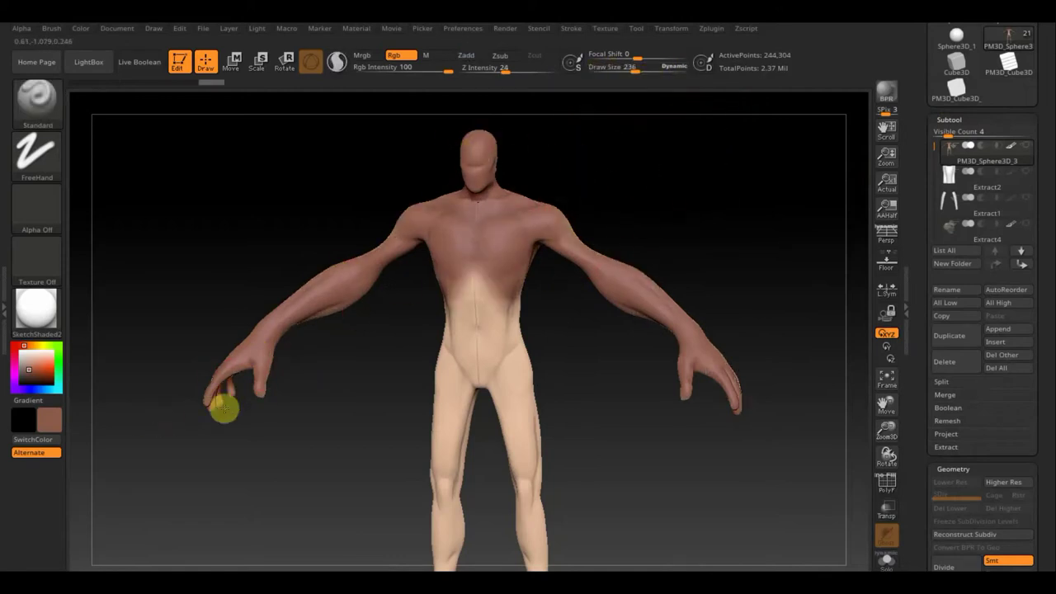
mouse_move(469, 289)
left_mouse_down()
mouse_move(478, 337)
mouse_move(518, 405)
mouse_move(448, 507)
left_mouse_up()
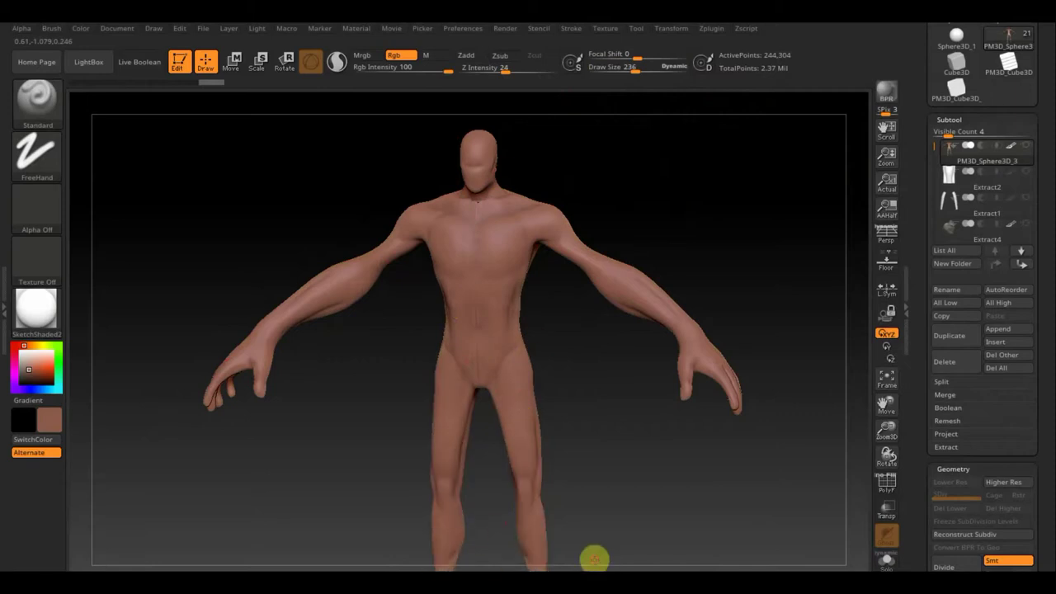
mouse_move(622, 502)
left_mouse_down("alt")
mouse_move(604, 346)
mouse_move(543, 440)
mouse_move(474, 431)
left_mouse_up("alt")
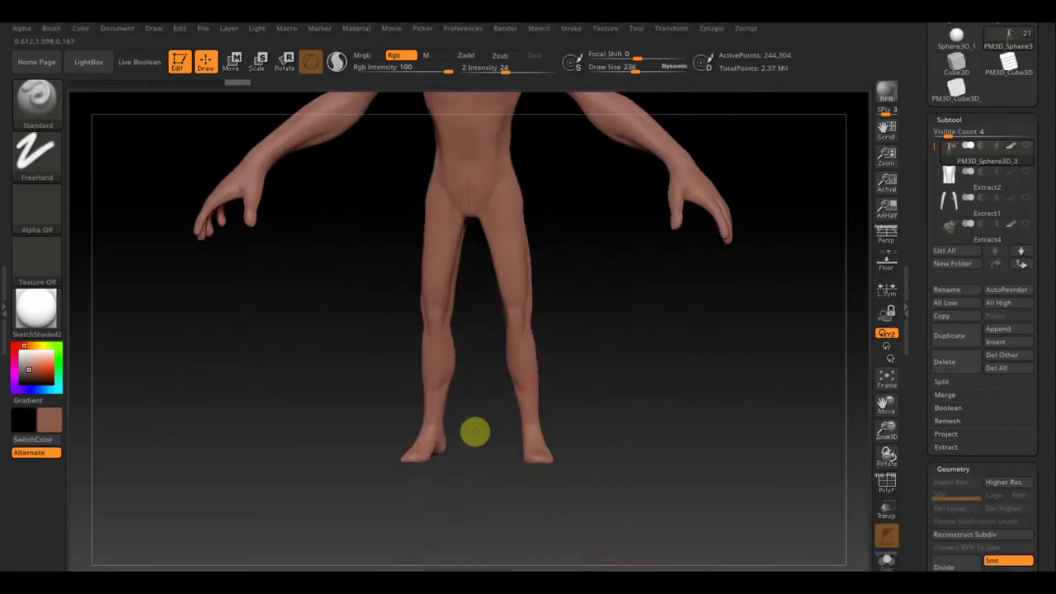
mouse_move(721, 354)
left_mouse_down()
mouse_move(603, 377)
mouse_move(740, 316)
mouse_move(679, 455)
mouse_move(530, 483)
mouse_move(506, 437)
mouse_move(517, 363)
left_mouse_up()
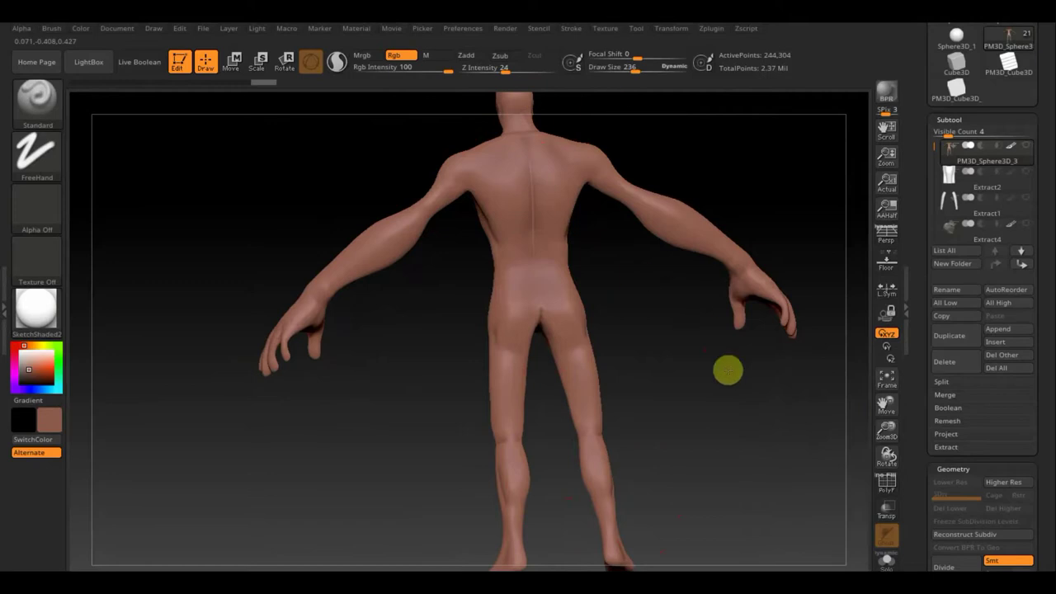
left_click_drag(644, 377, 778, 361, "shift")
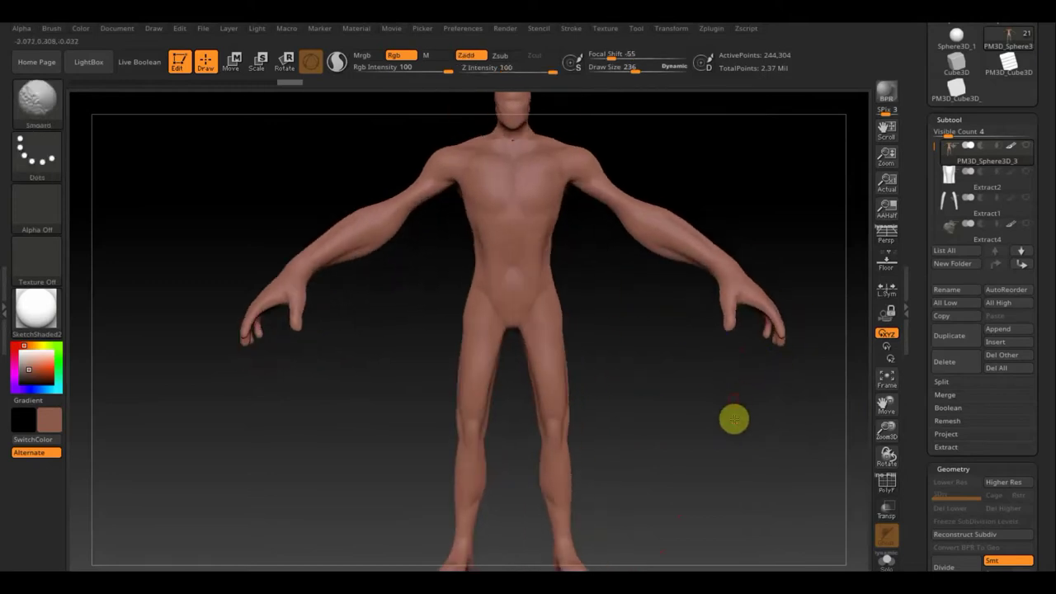
mouse_move(685, 373)
left_mouse_down()
mouse_move(649, 298)
mouse_move(653, 377)
left_mouse_up()
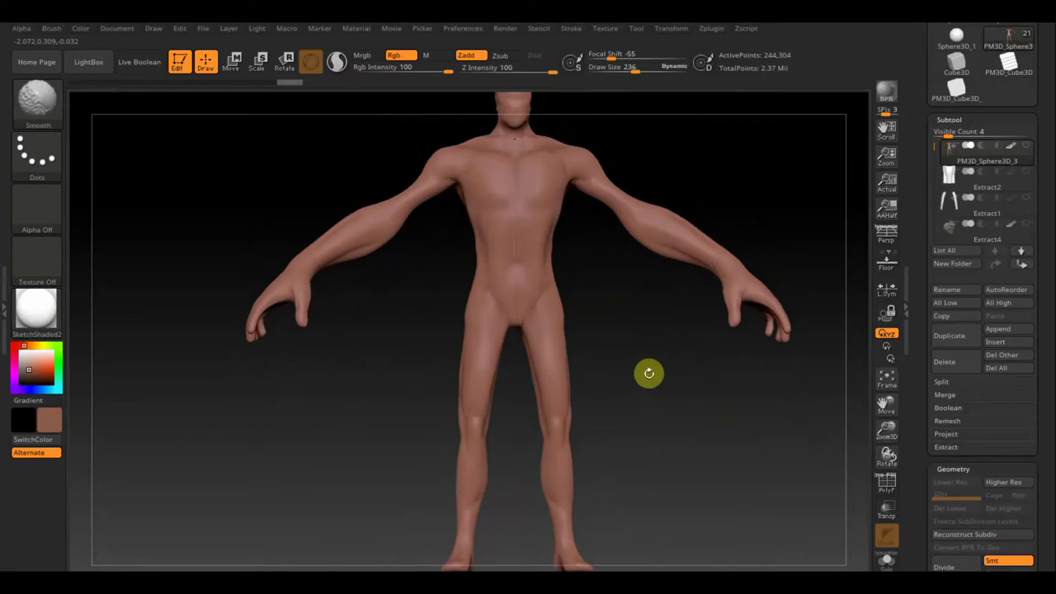
left_click(1026, 146, "shift")
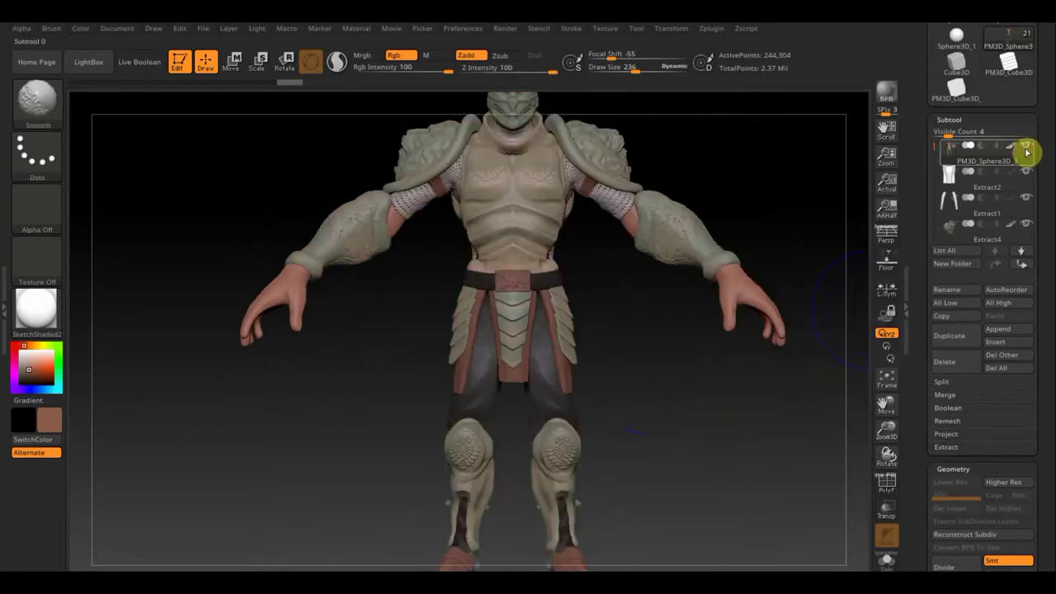
mouse_move(679, 406)
left_mouse_down()
mouse_move(622, 455)
mouse_move(620, 427)
left_mouse_up()
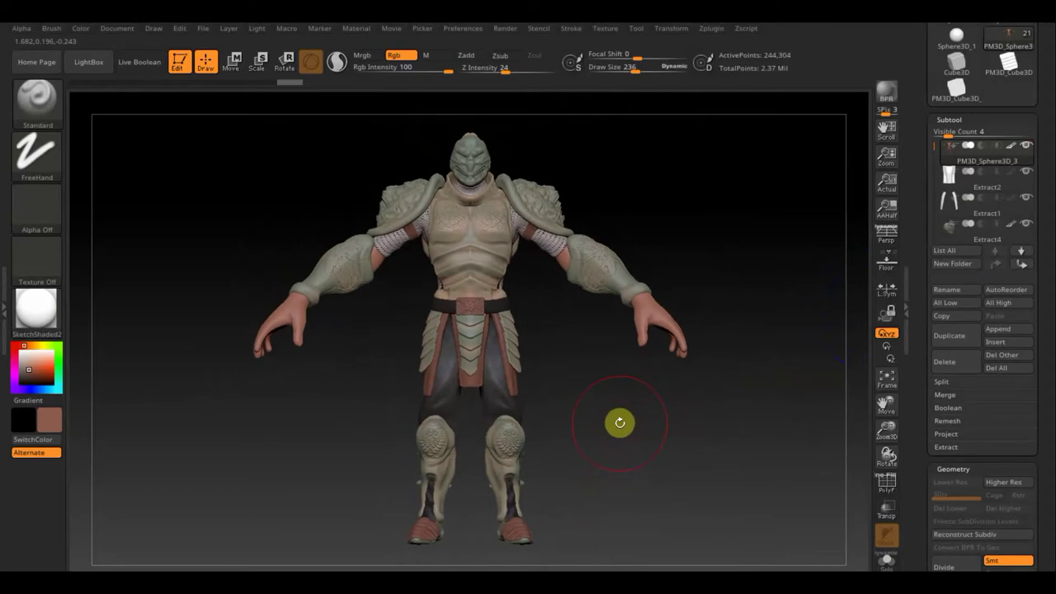
mouse_move(608, 425)
left_mouse_down()
mouse_move(588, 430)
mouse_move(637, 476)
left_mouse_up()
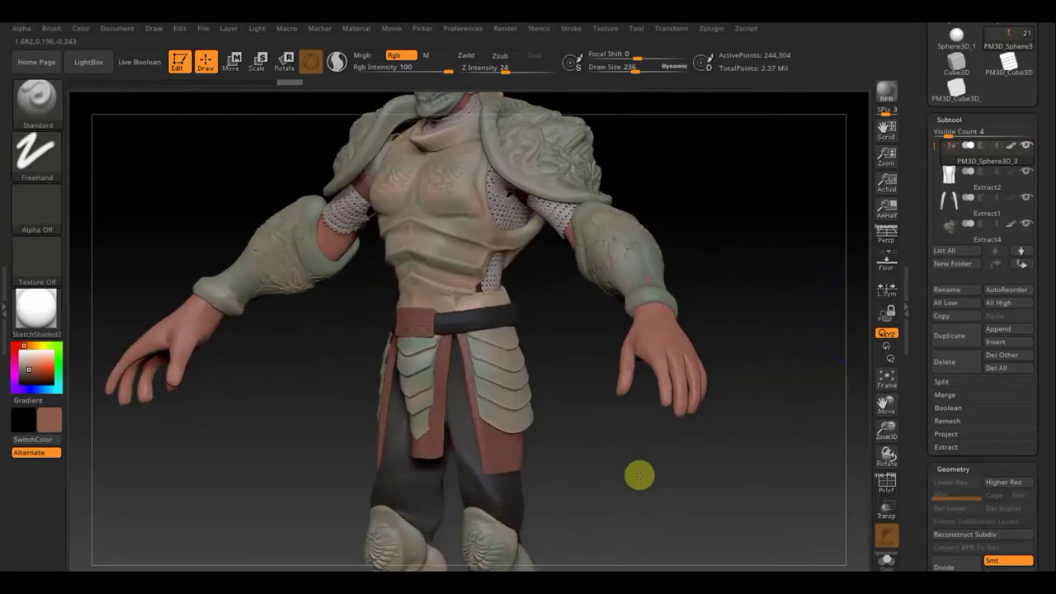
mouse_move(691, 425)
left_mouse_down()
mouse_move(665, 462)
mouse_move(677, 438)
mouse_move(637, 433)
left_mouse_up()
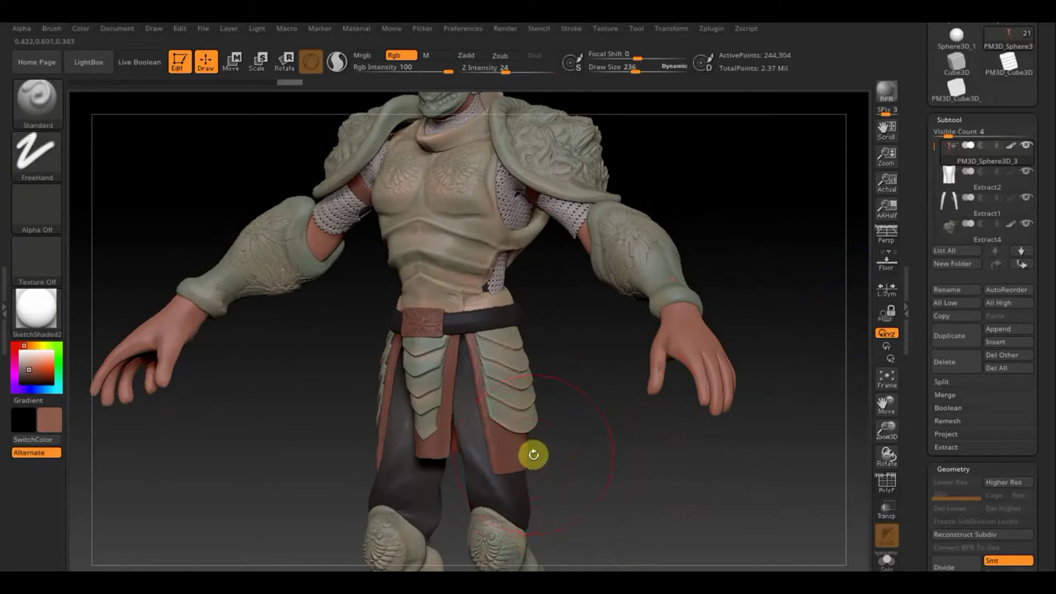
left_click_drag(538, 455, 606, 459)
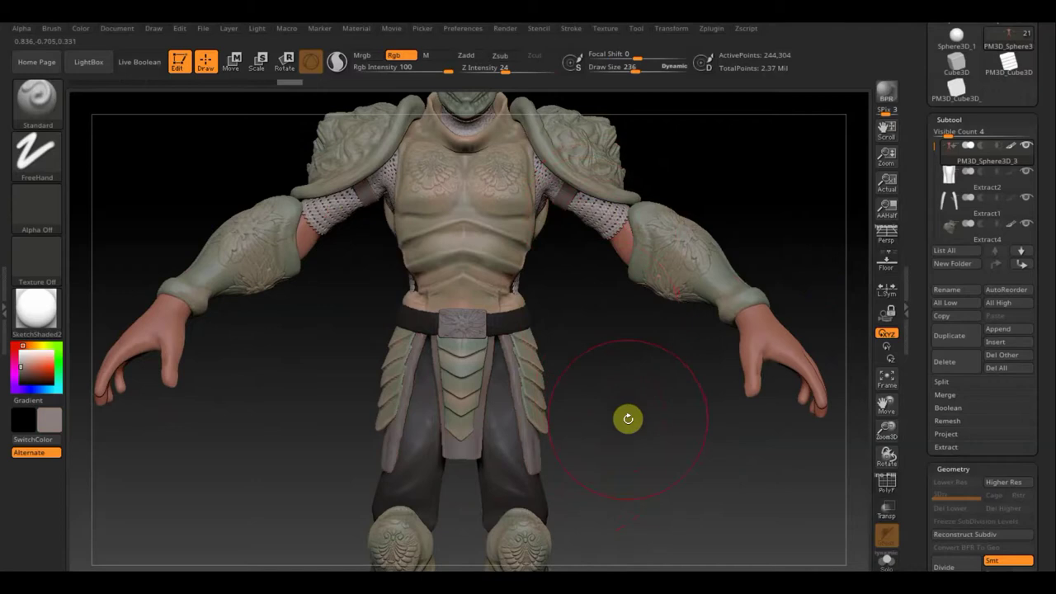
mouse_move(628, 420)
left_mouse_down("alt")
mouse_move(627, 372)
mouse_move(619, 391)
left_mouse_up("alt")
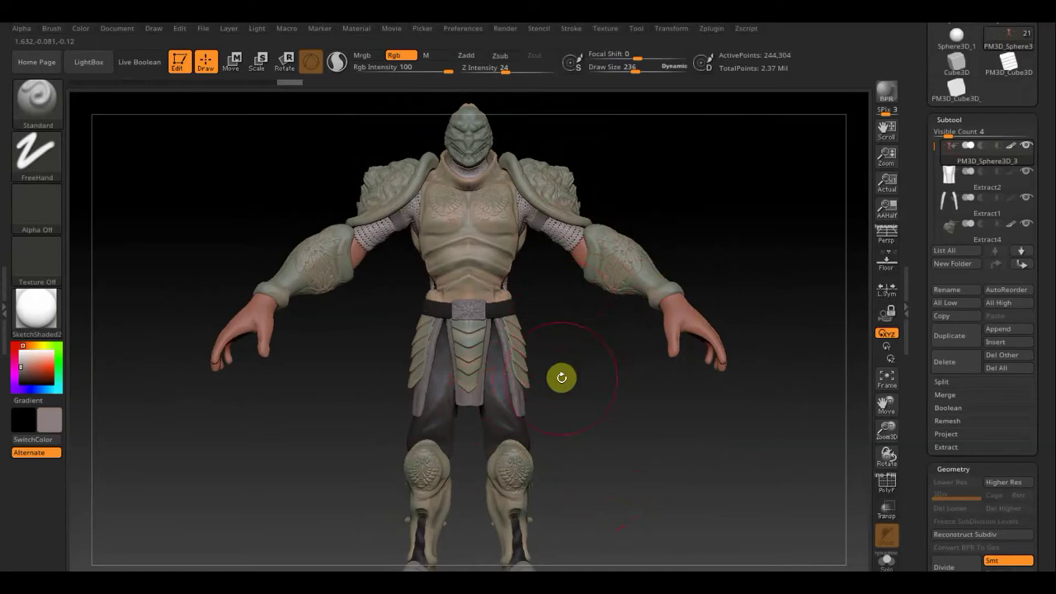
mouse_move(586, 388)
left_mouse_down()
mouse_move(471, 399)
mouse_move(599, 394)
mouse_move(580, 401)
left_mouse_up()
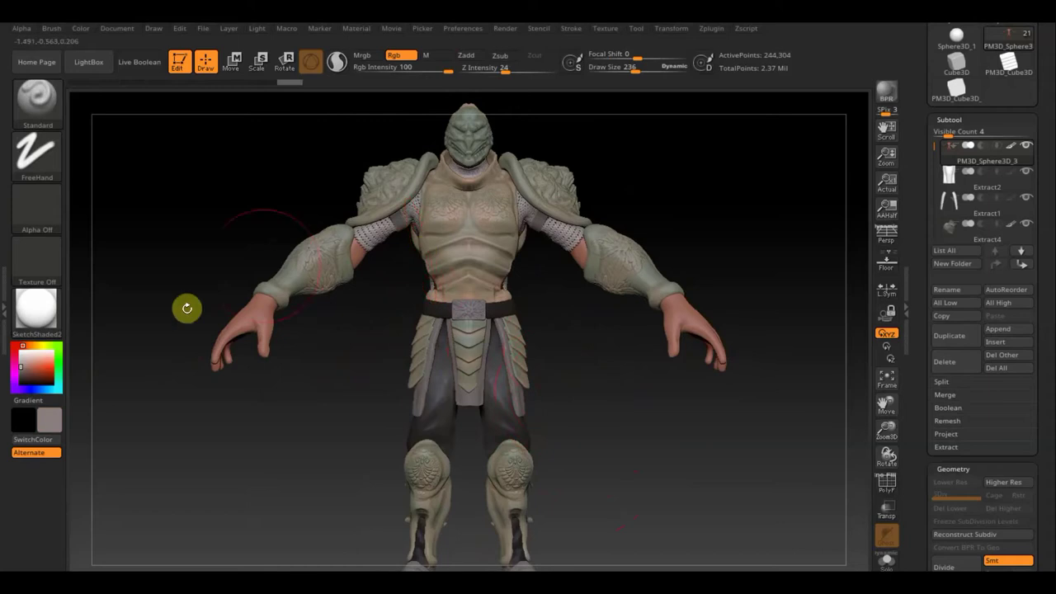
Step: Pick a saturated orange and fill the belt buckle, skirt edges, straps and boot soles with it
left_click(55, 423)
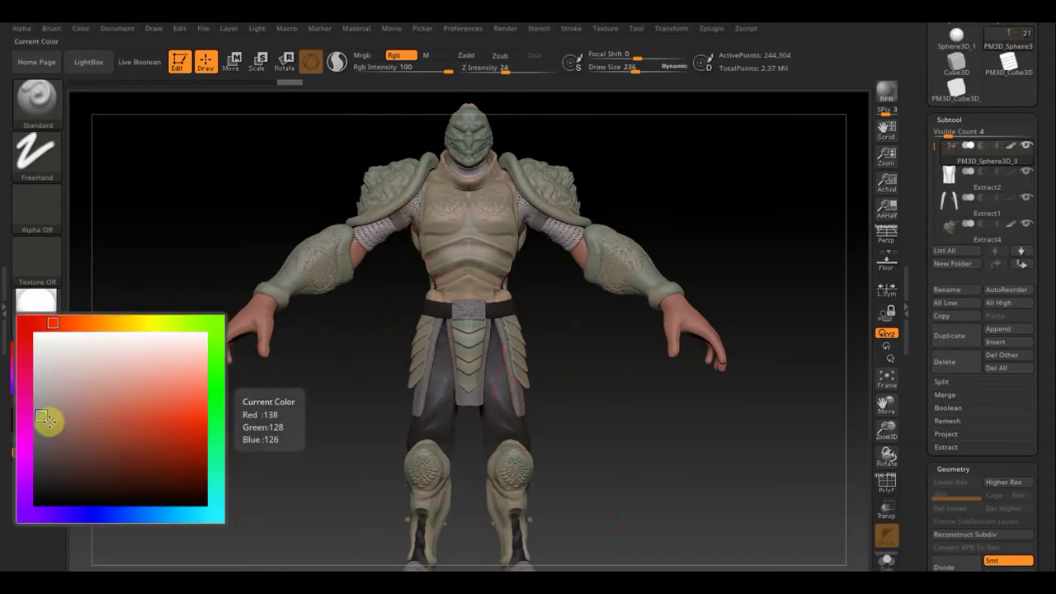
left_click(109, 323)
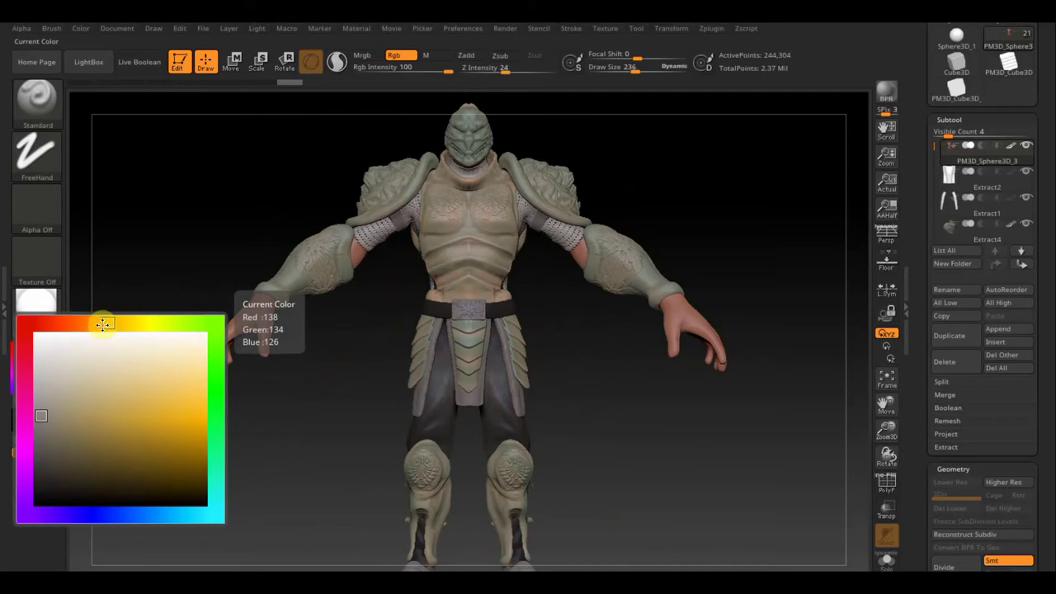
left_click(101, 323)
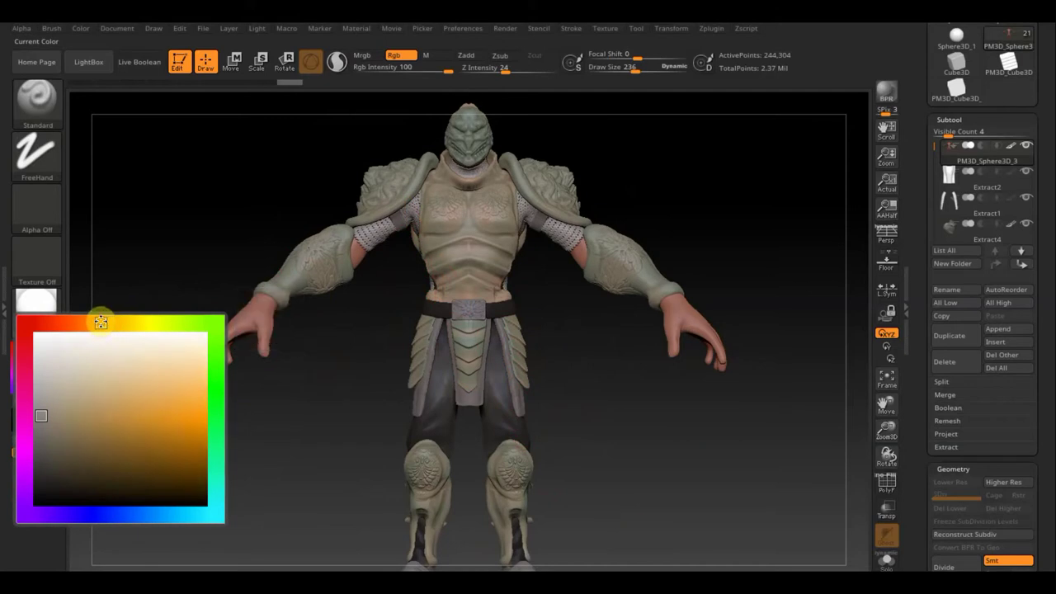
left_click(182, 436)
left_click_drag(435, 352, 467, 378)
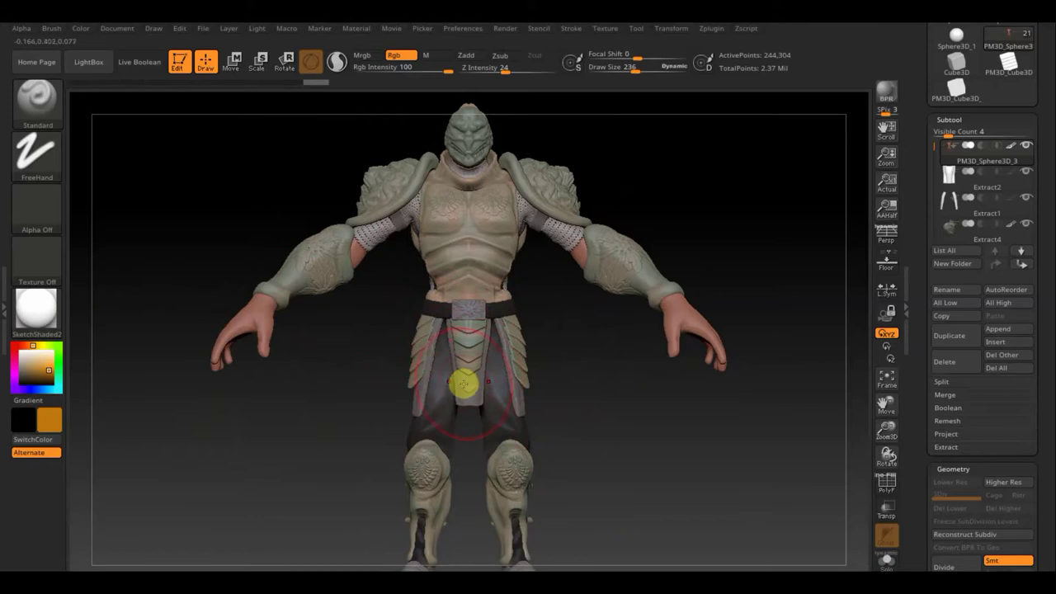
left_click(464, 388, "alt")
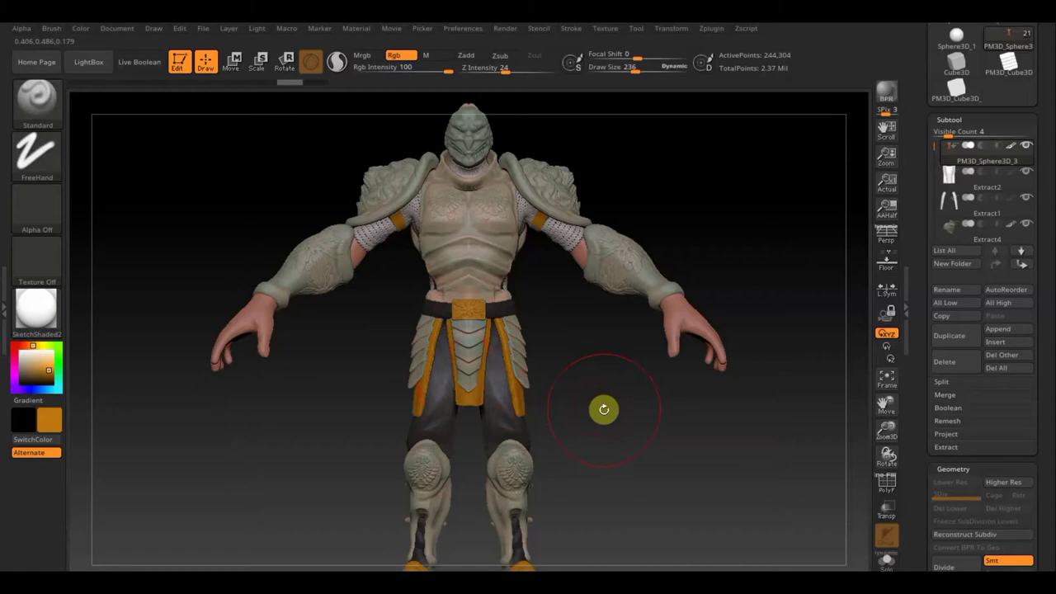
mouse_move(613, 414)
left_mouse_down()
mouse_move(614, 387)
mouse_move(597, 408)
mouse_move(615, 450)
mouse_move(610, 413)
mouse_move(606, 425)
left_mouse_up()
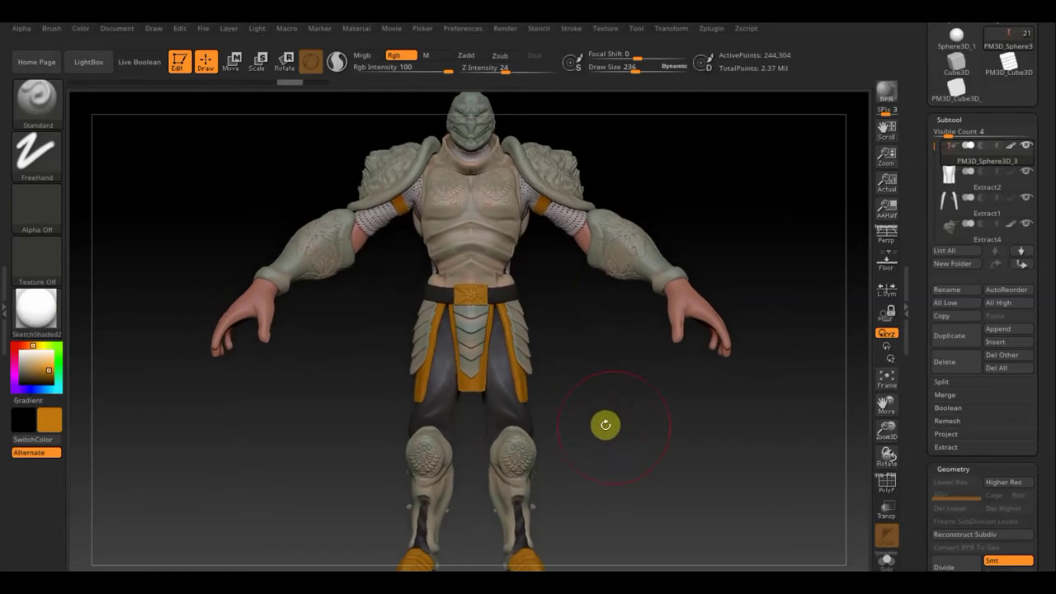
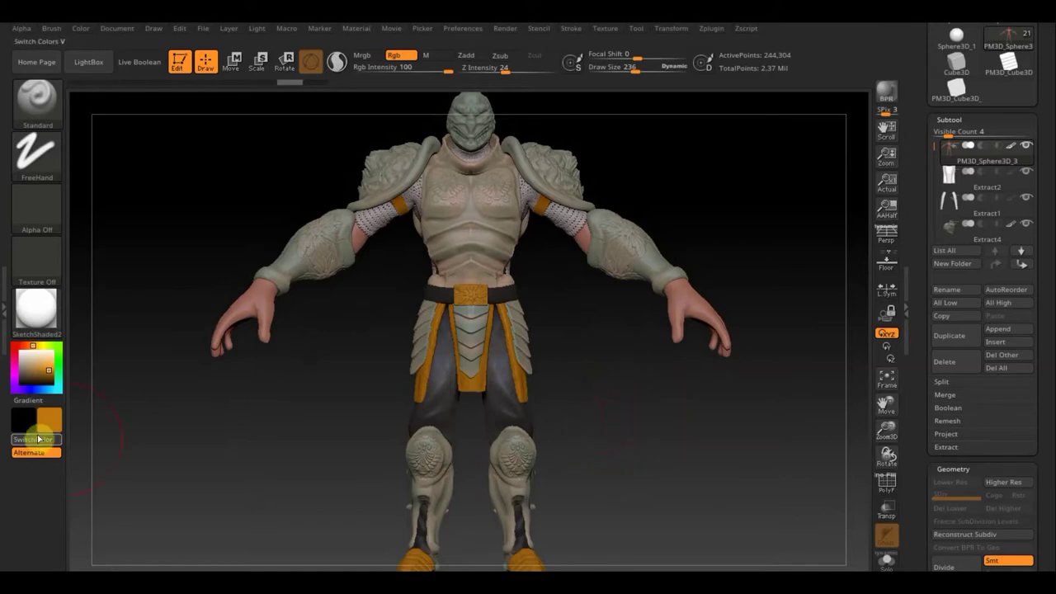
Step: Pick an orange paint colour and make Extract1 the active subtool
key("space")
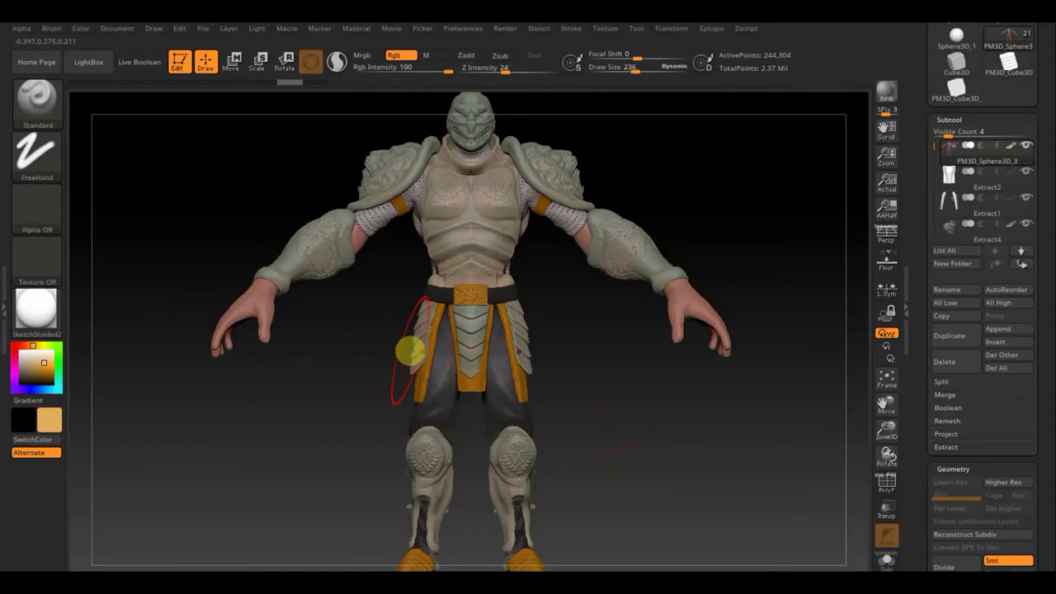
key("n")
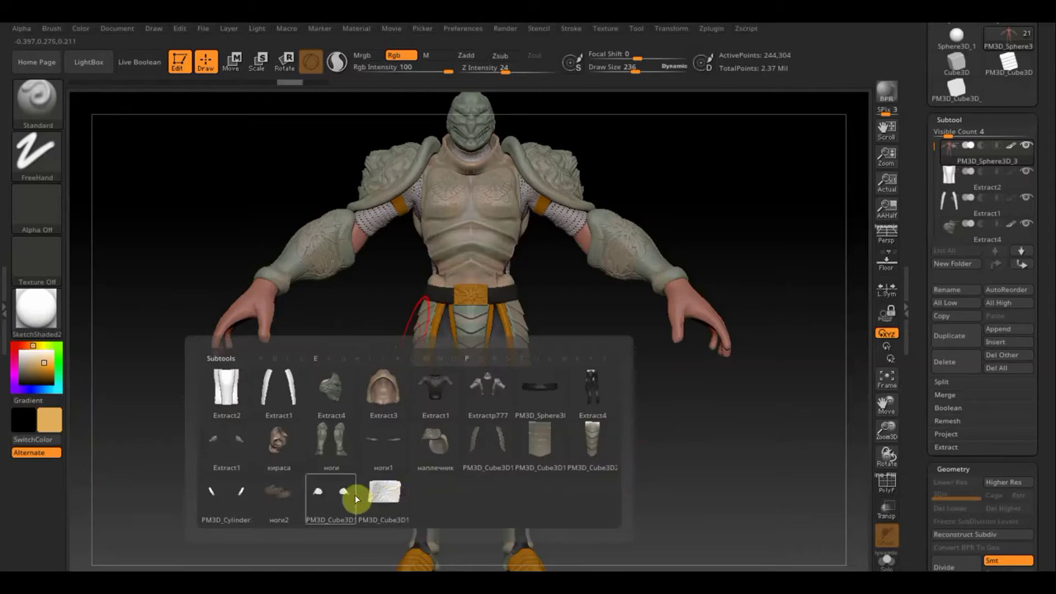
left_click(278, 389)
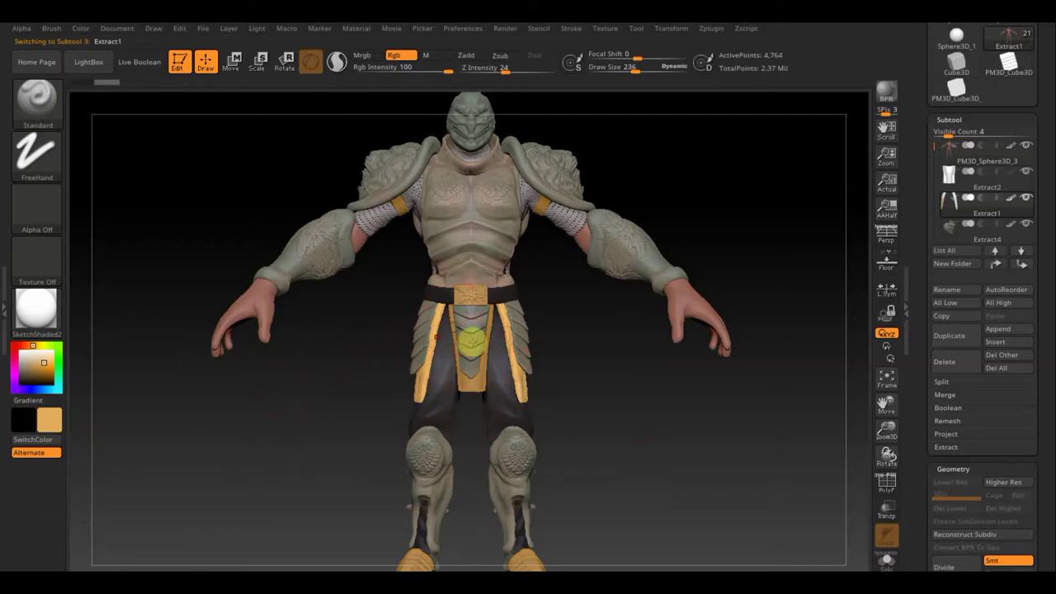
Step: Import the X28PY6 fabric image as a texture and place it on the canvas as a Spotlight
left_click(610, 30)
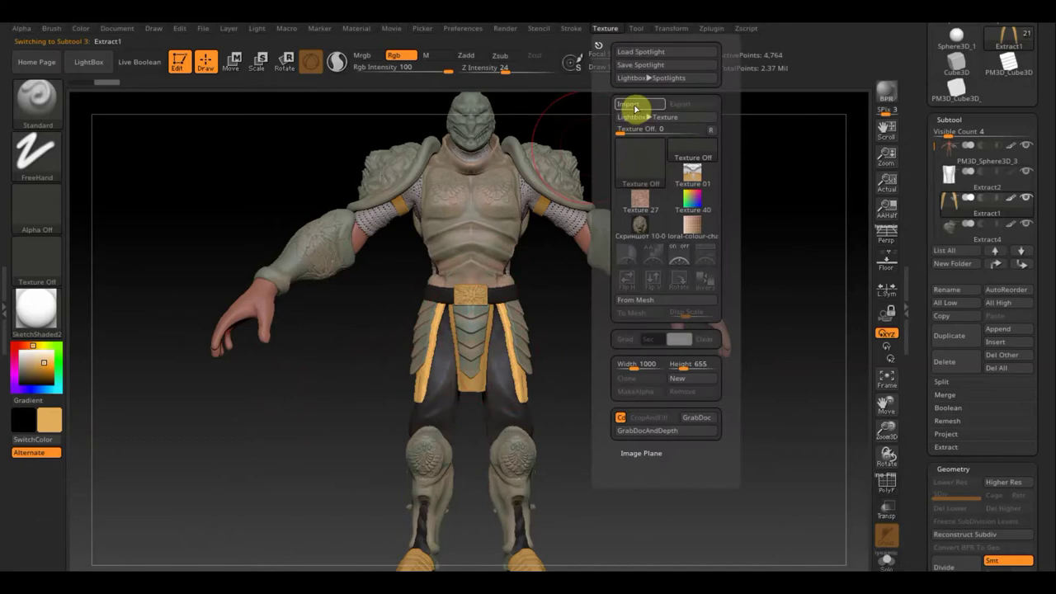
left_click(636, 109)
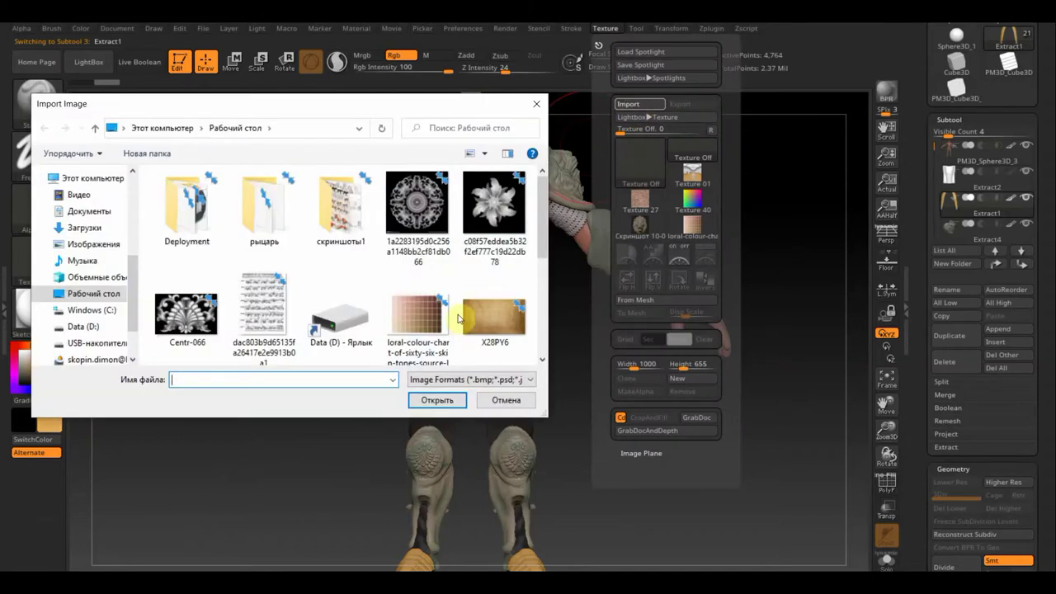
scroll(459, 318, "down", 1)
left_click(478, 318)
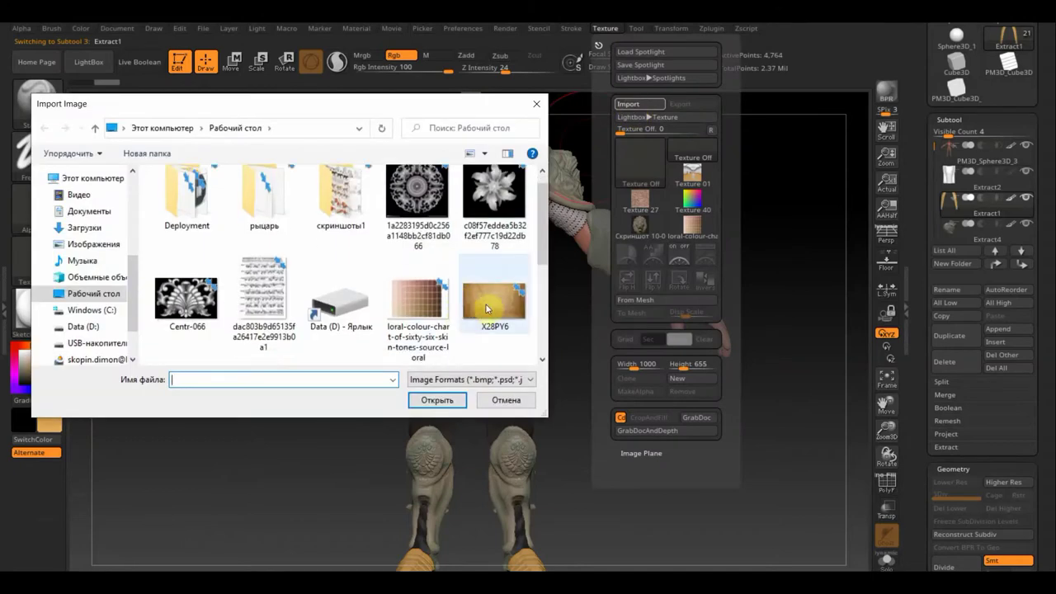
left_click(437, 401)
left_click(609, 30)
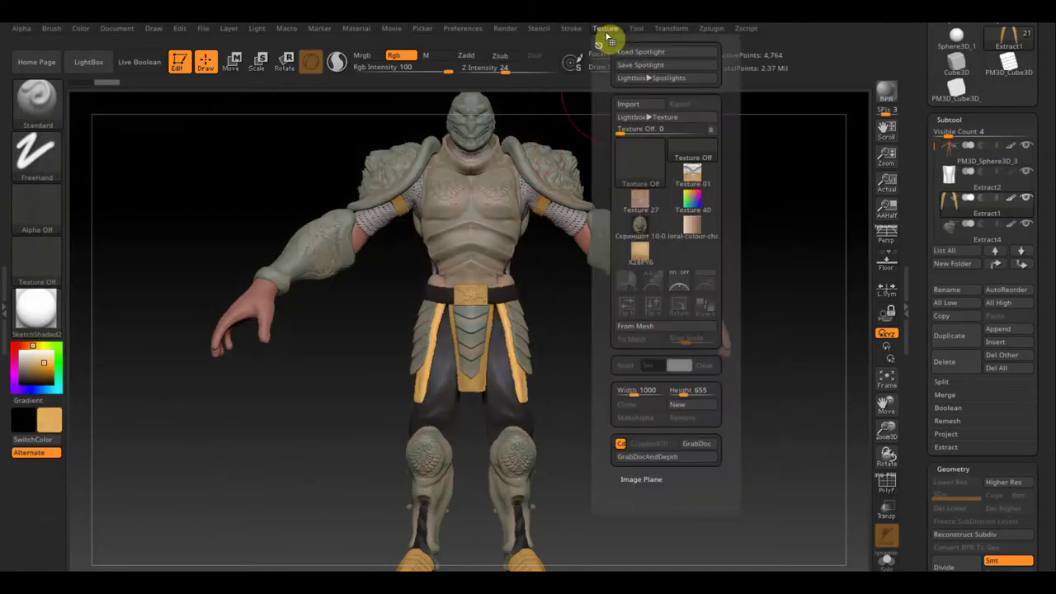
left_click(640, 251)
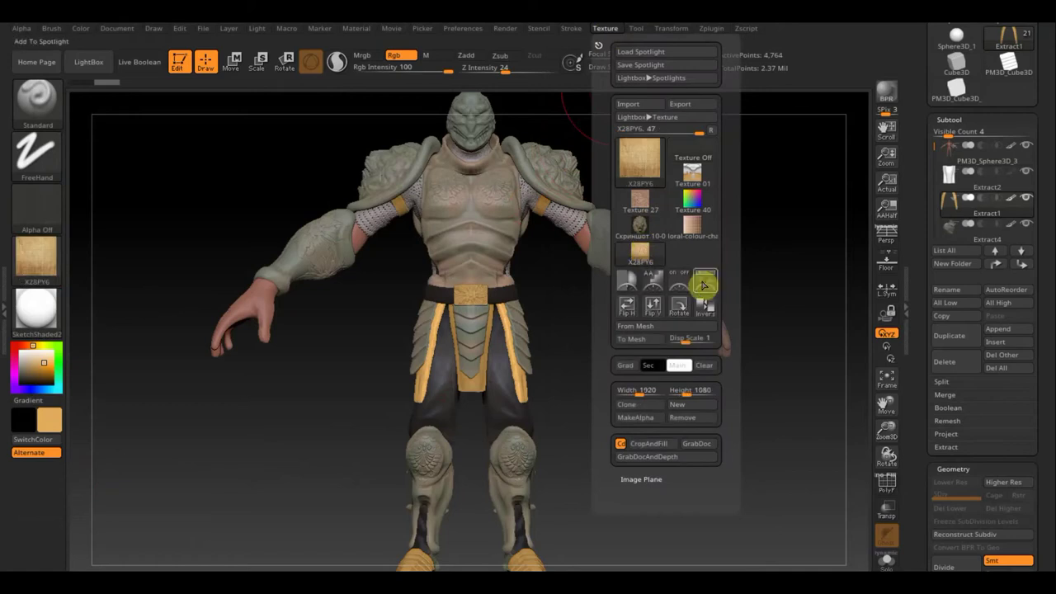
left_click(704, 285)
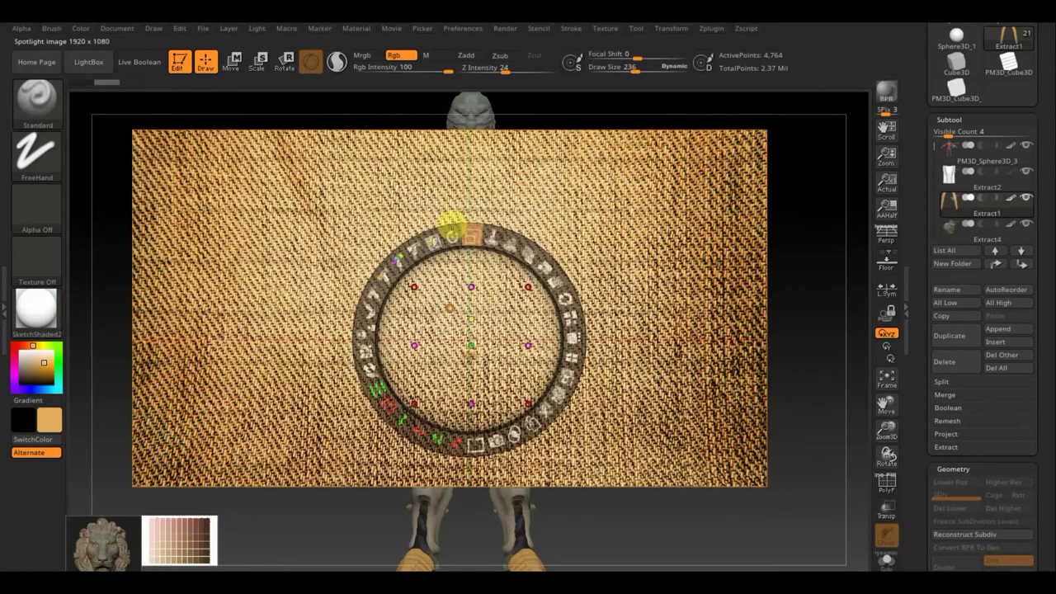
Step: Shrink the fabric Spotlight, hide it, and solo the Extract1 piece to inspect it
left_click_drag(501, 241, 424, 223)
key("shift+z")
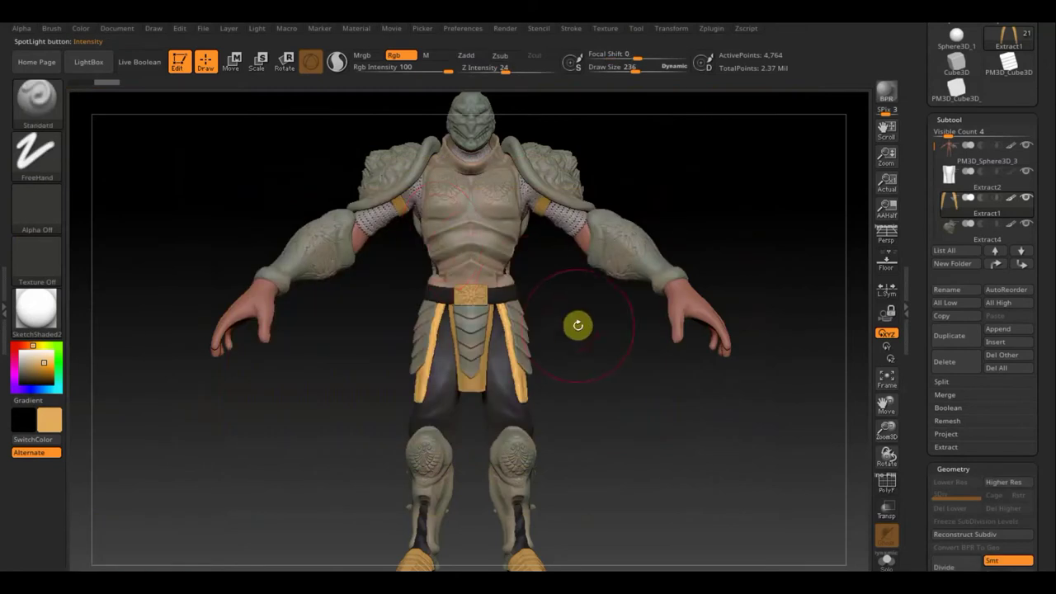
left_click_drag(577, 325, 607, 334)
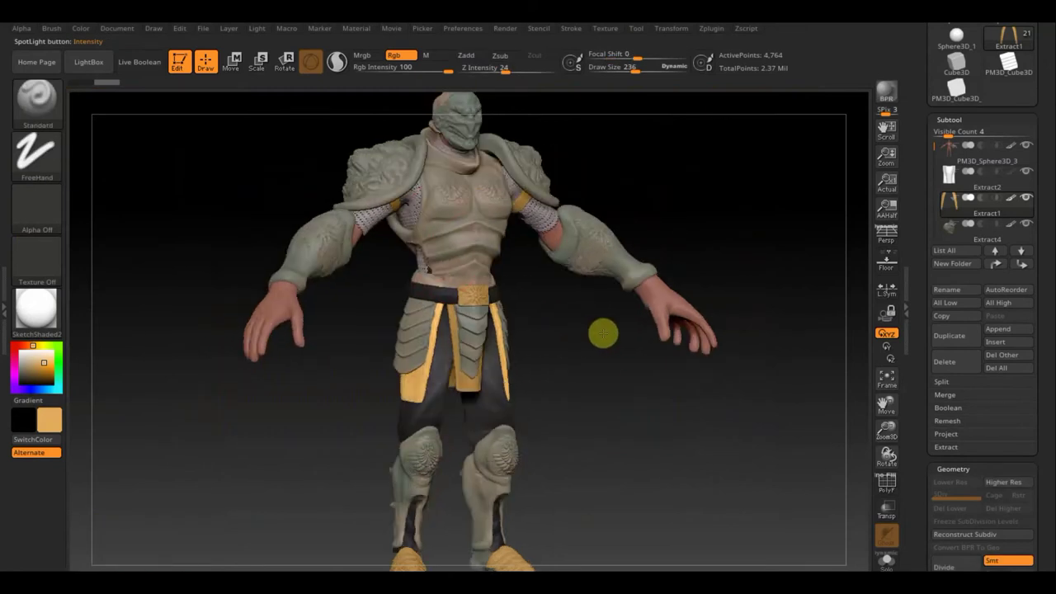
left_click(1026, 198, "shift")
mouse_move(707, 323)
left_mouse_down()
mouse_move(677, 342)
mouse_move(695, 340)
mouse_move(691, 346)
left_mouse_up()
Step: Zoom in on Extract1, raise it to subdivision level 3, and bring the fabric Spotlight back
key("shift+z")
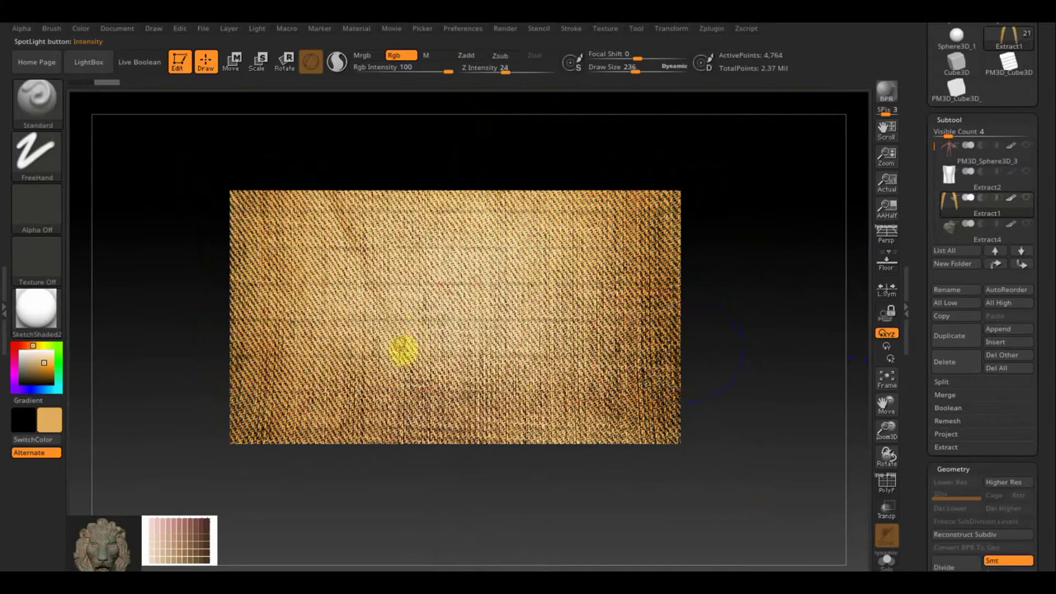
key("shift+z")
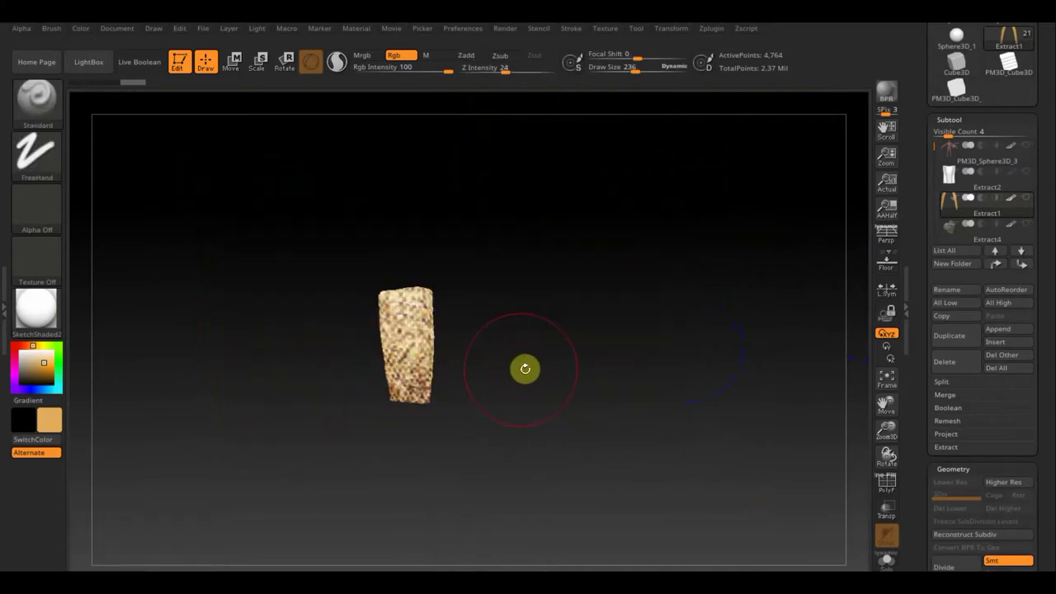
key("shift+z")
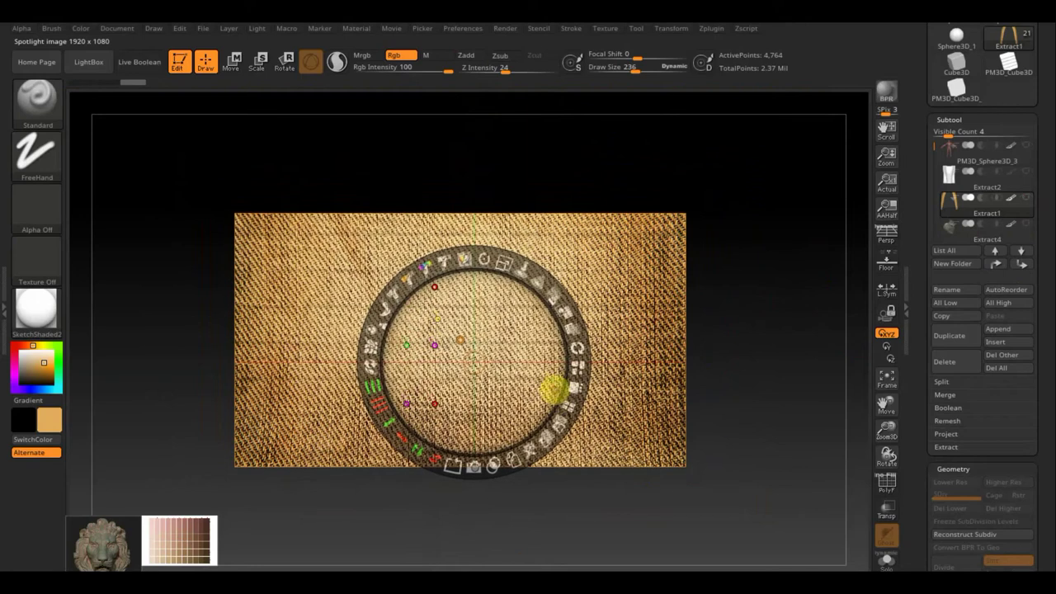
left_click(748, 365)
key("z")
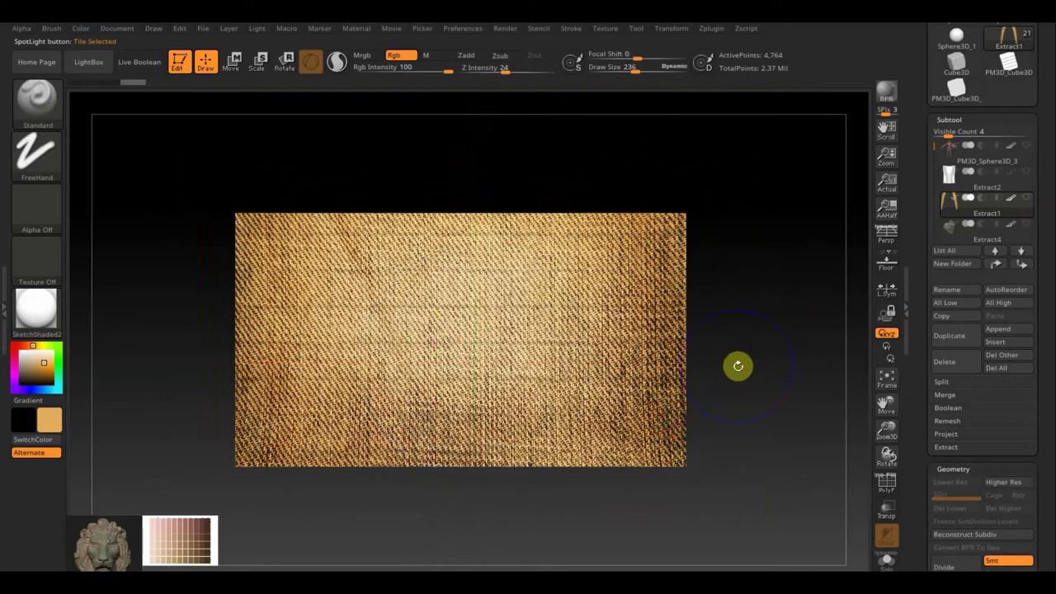
key("shift+z")
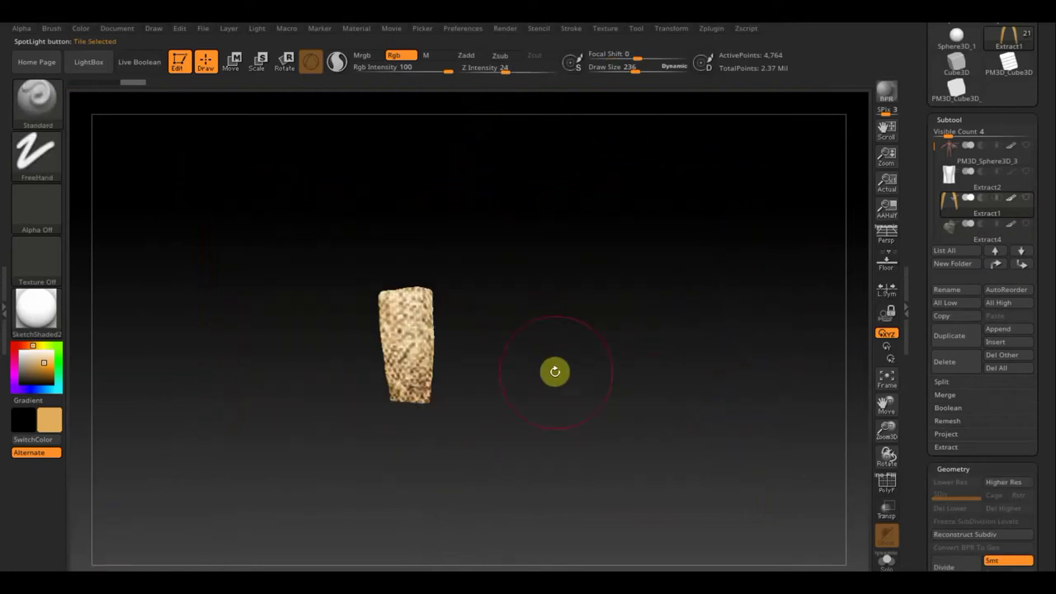
left_click_drag(552, 365, 652, 477, "alt")
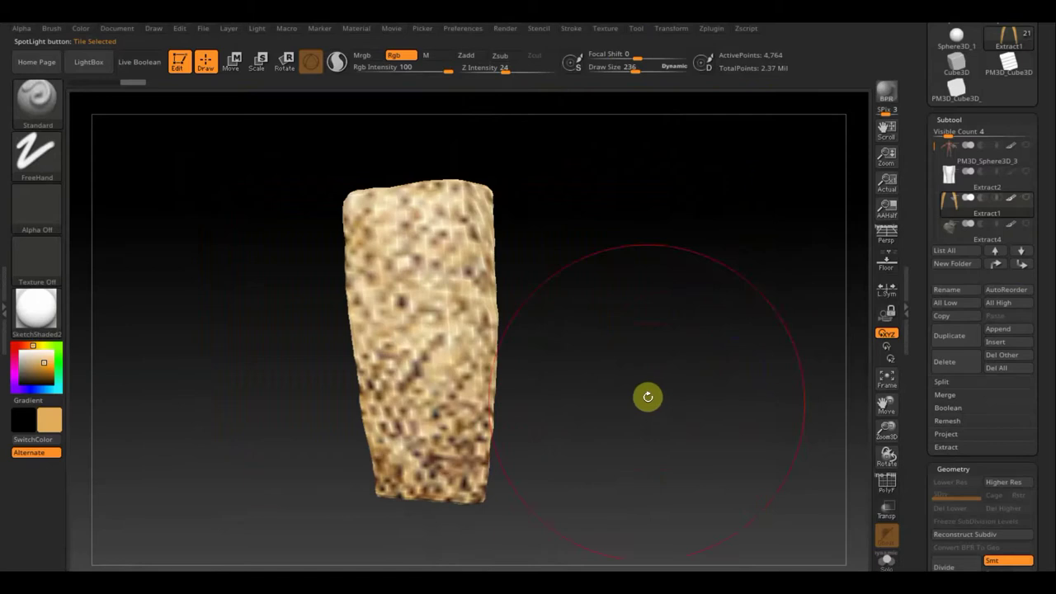
key("ctrl")
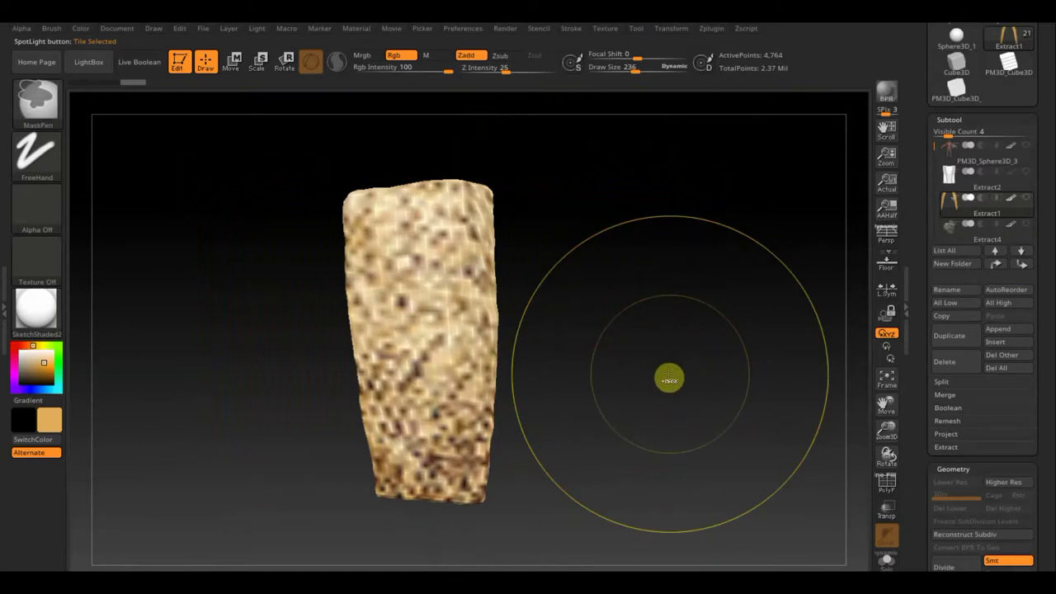
key("d")
key("d")
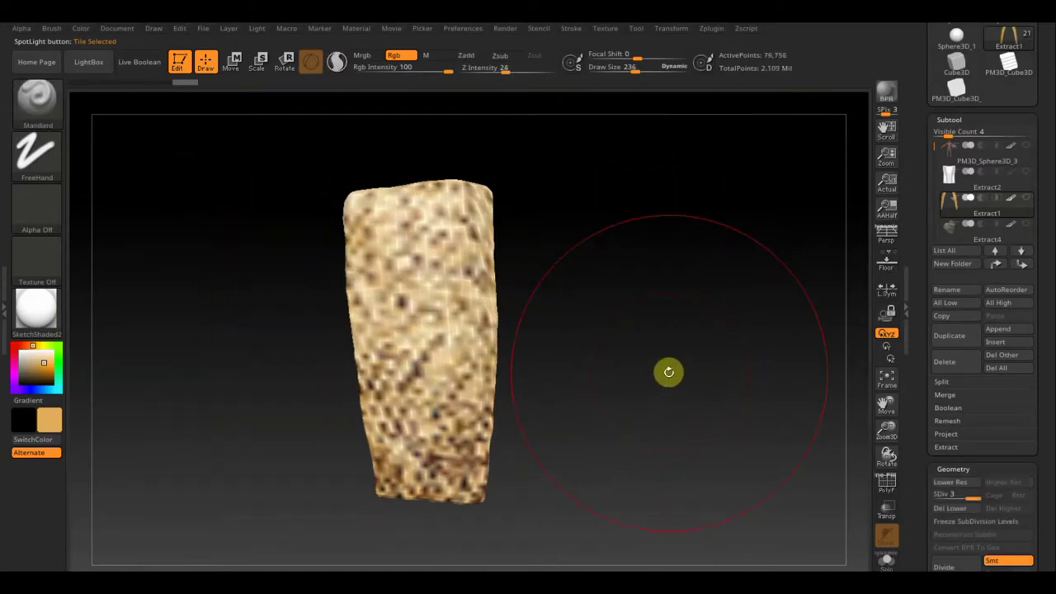
key("shift+z")
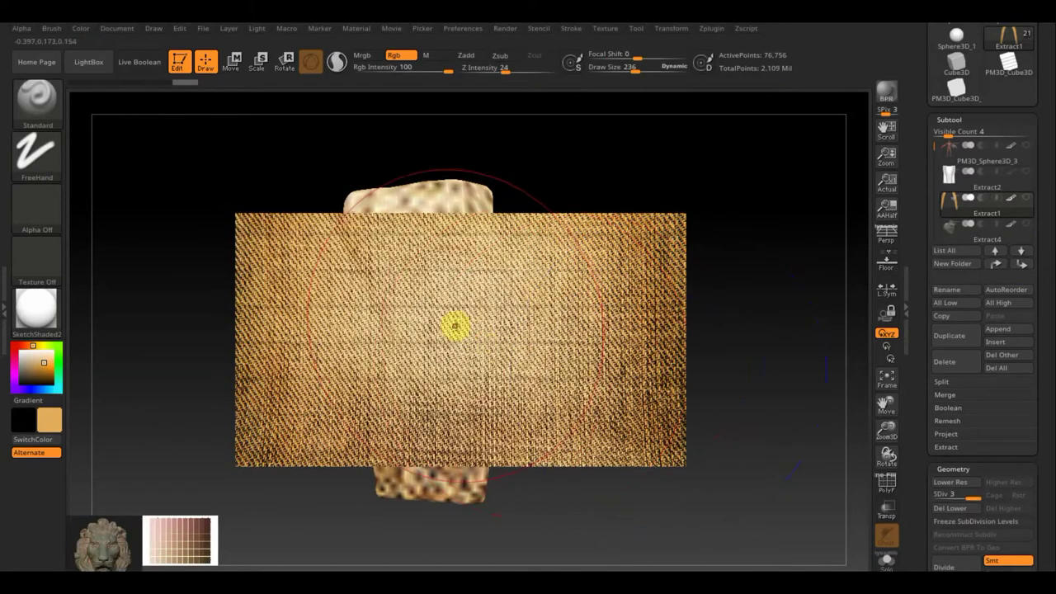
Step: Scale, centre and rotate the fabric Spotlight over Extract1, and shrink the brush
key("z")
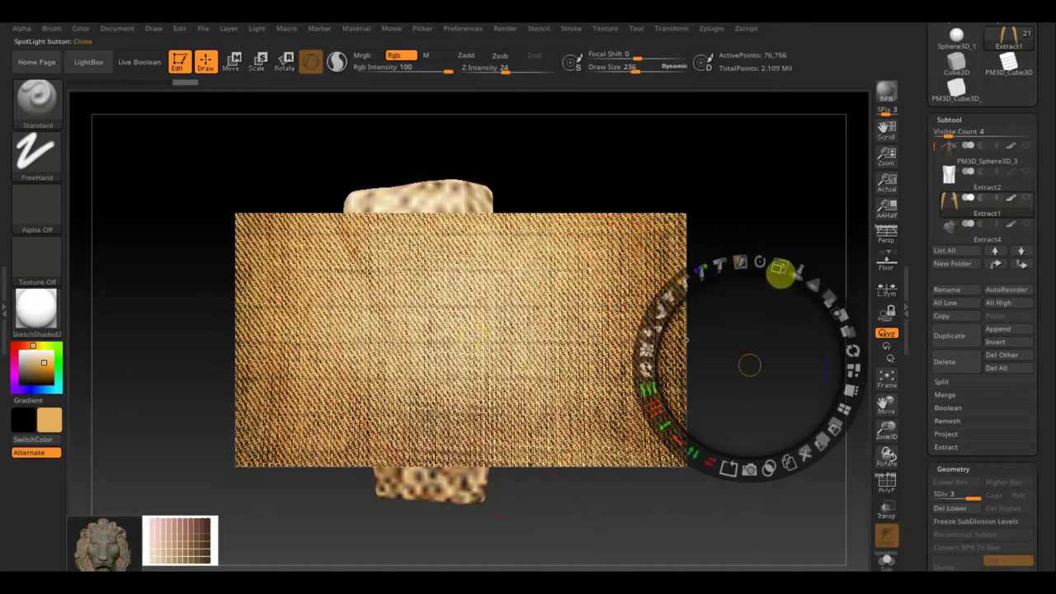
mouse_move(778, 272)
left_mouse_down()
mouse_move(719, 239)
mouse_move(768, 311)
mouse_move(760, 282)
mouse_move(778, 283)
mouse_move(783, 367)
mouse_move(779, 340)
mouse_move(698, 379)
mouse_move(470, 561)
mouse_move(450, 532)
left_mouse_up()
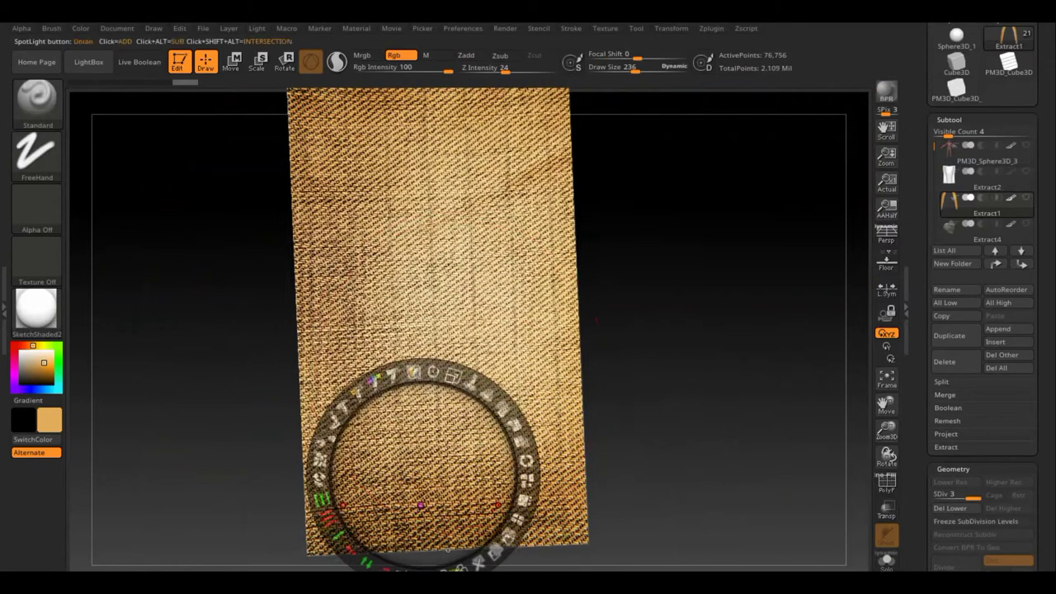
key("z")
key("z")
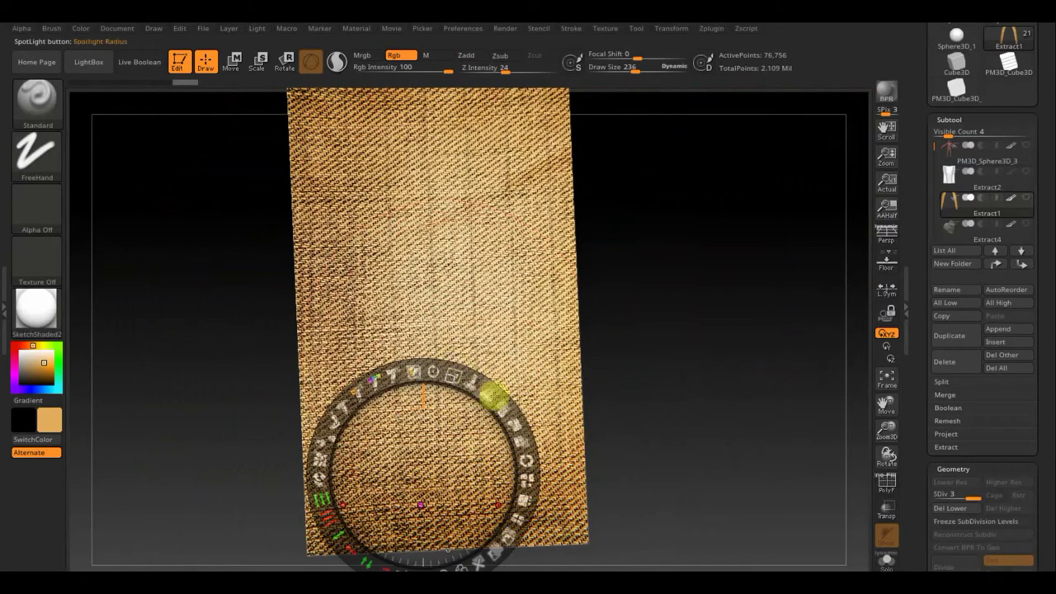
mouse_move(507, 403)
left_mouse_down()
mouse_move(502, 483)
mouse_move(488, 379)
left_mouse_up()
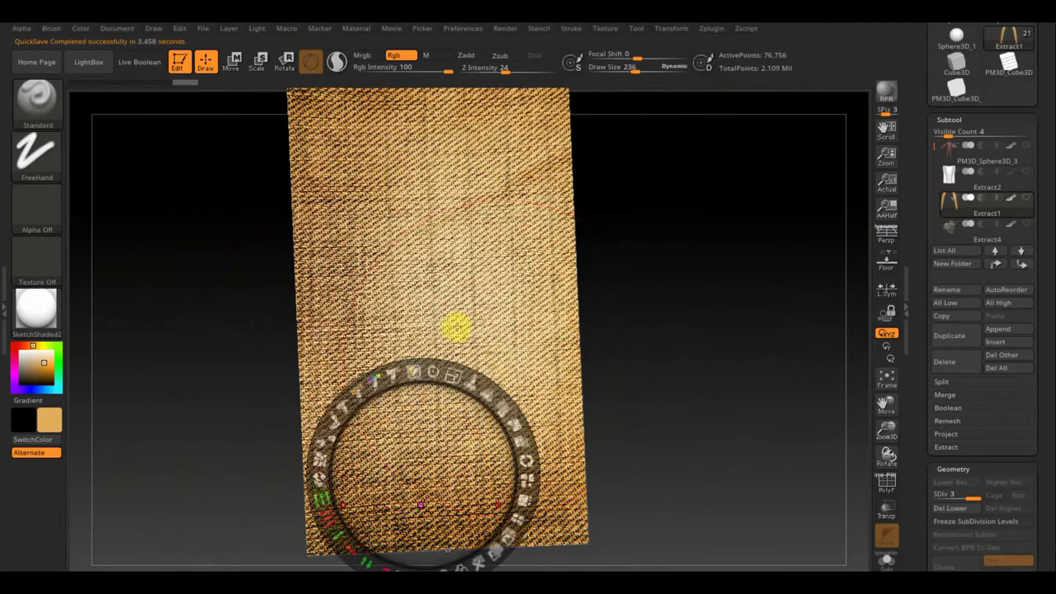
key("z")
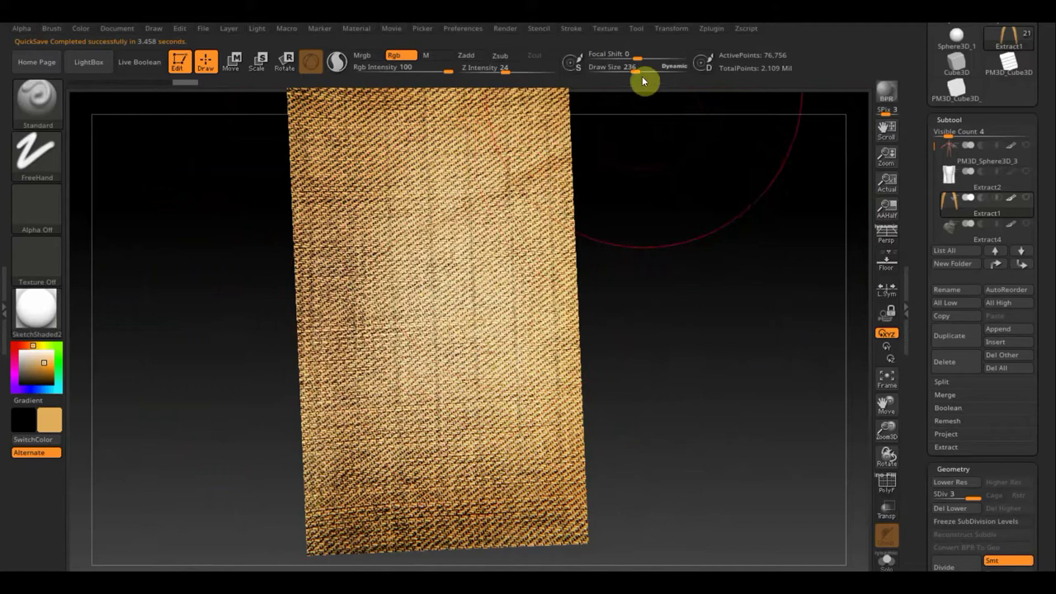
left_click_drag(636, 70, 618, 70)
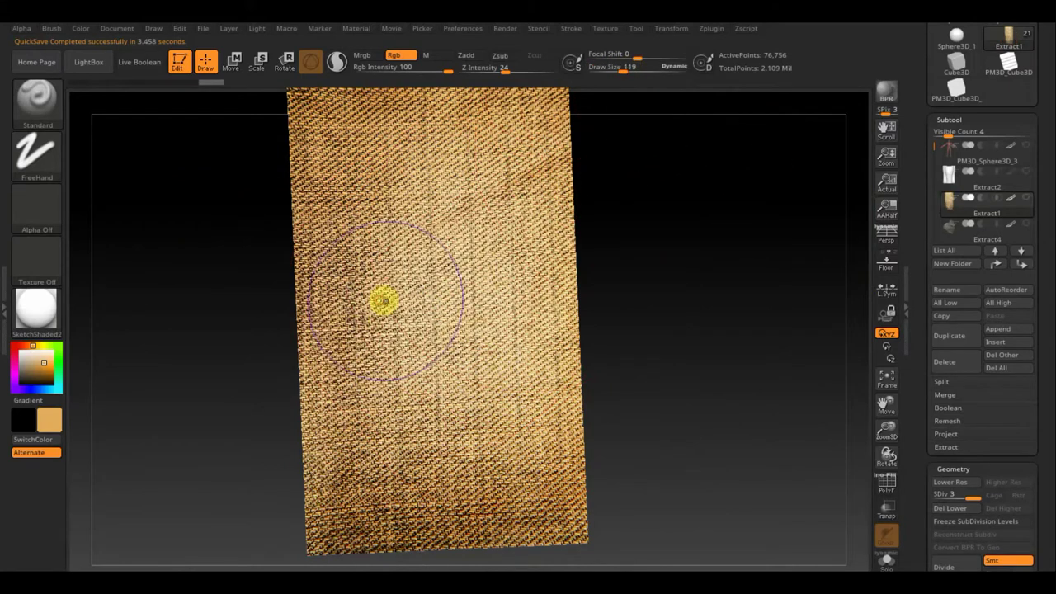
Step: Hide the Spotlight, inspect the strip pieces, and turn off Solo to show the full character
key("shift+z")
key("shift+z")
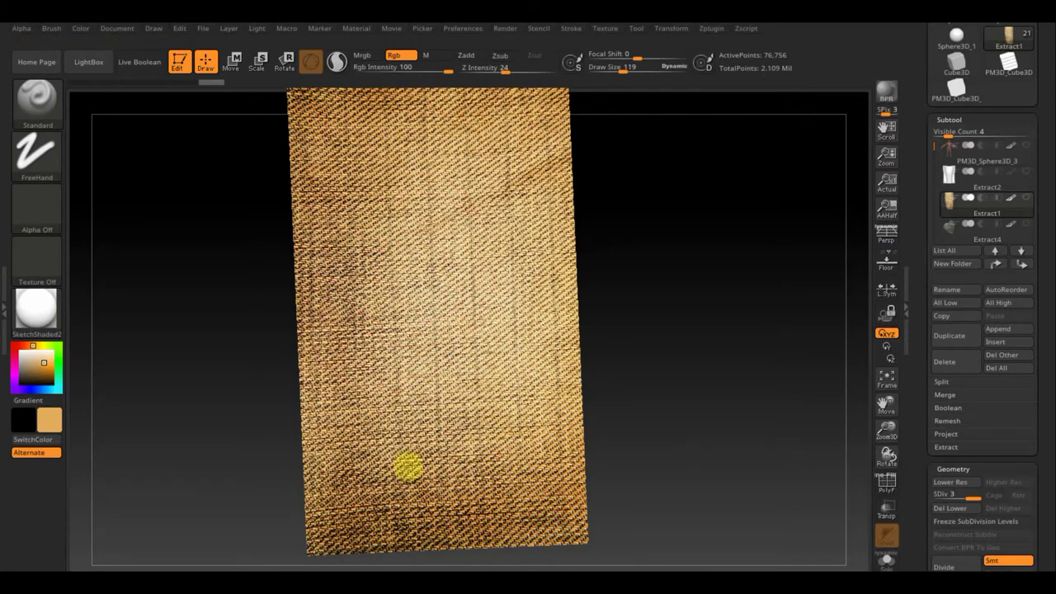
key("shift+z")
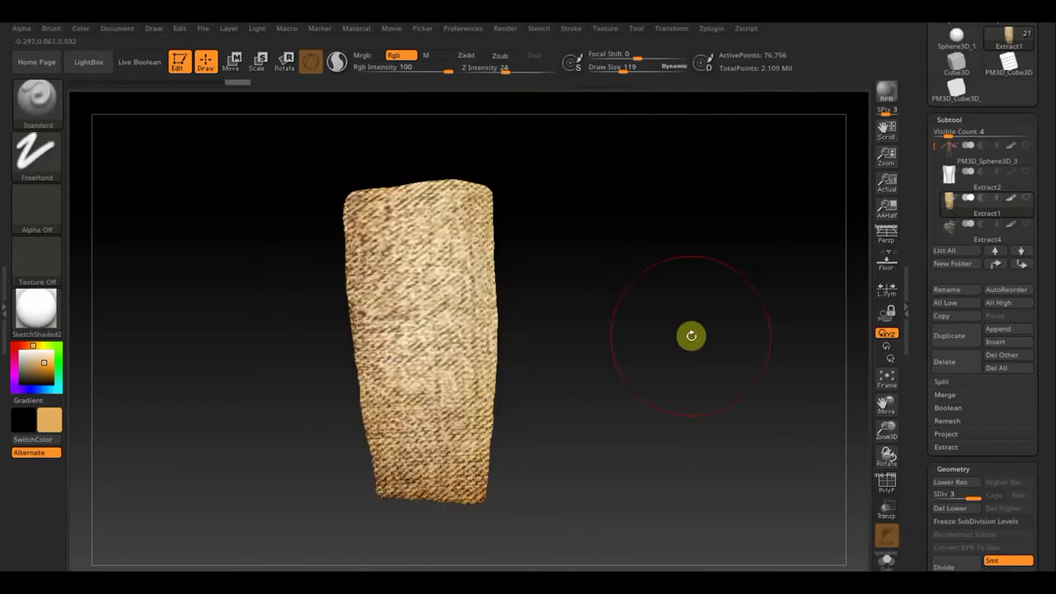
left_click_drag(675, 352, 656, 354)
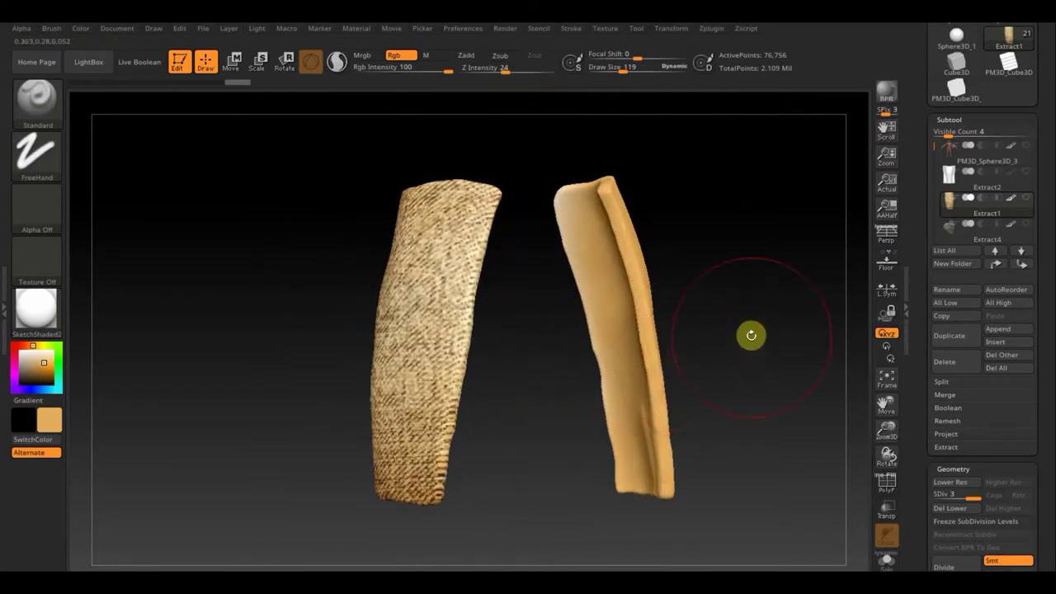
left_click_drag(750, 333, 729, 346)
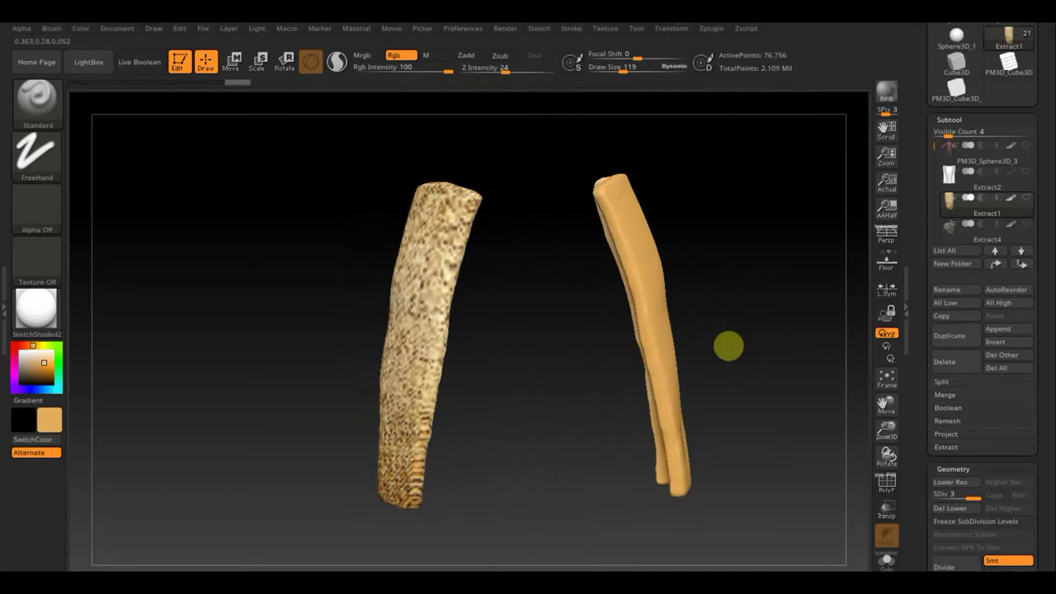
left_click(1026, 198)
mouse_move(804, 340)
left_mouse_down()
mouse_move(873, 330)
mouse_move(825, 341)
mouse_move(783, 335)
mouse_move(778, 347)
mouse_move(757, 311)
left_mouse_up()
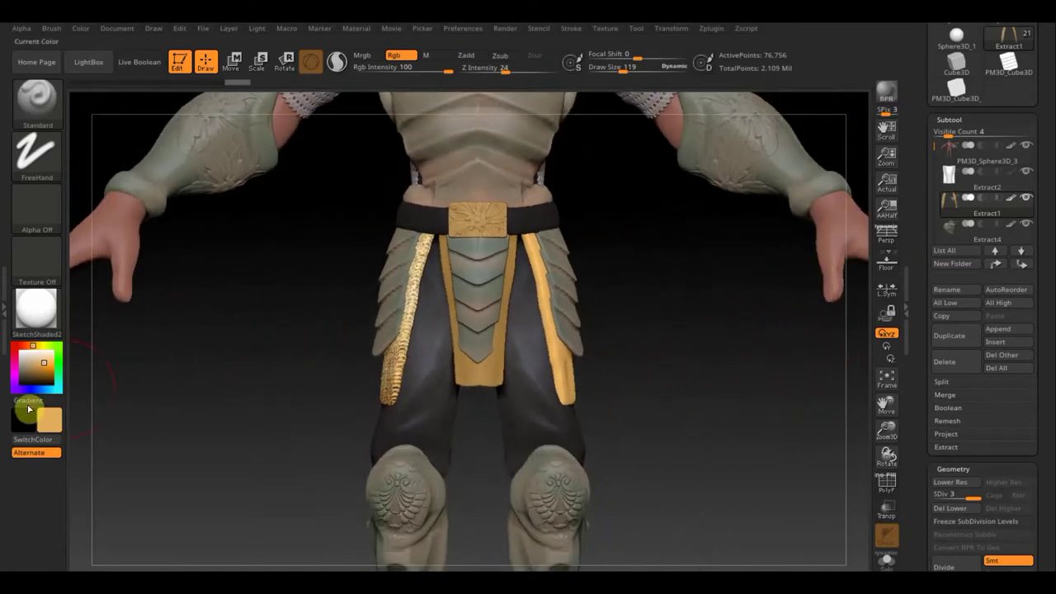
Step: Polypaint the left belt strip orange, then repaint it a darker brown
left_click(55, 417)
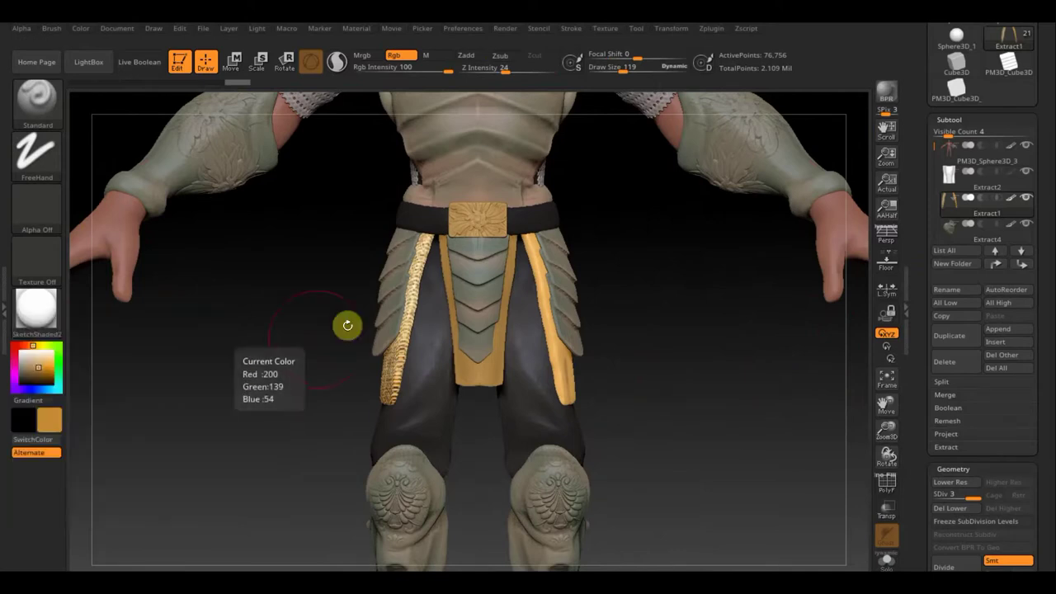
mouse_move(412, 307)
left_mouse_down()
mouse_move(424, 228)
mouse_move(379, 403)
left_mouse_up()
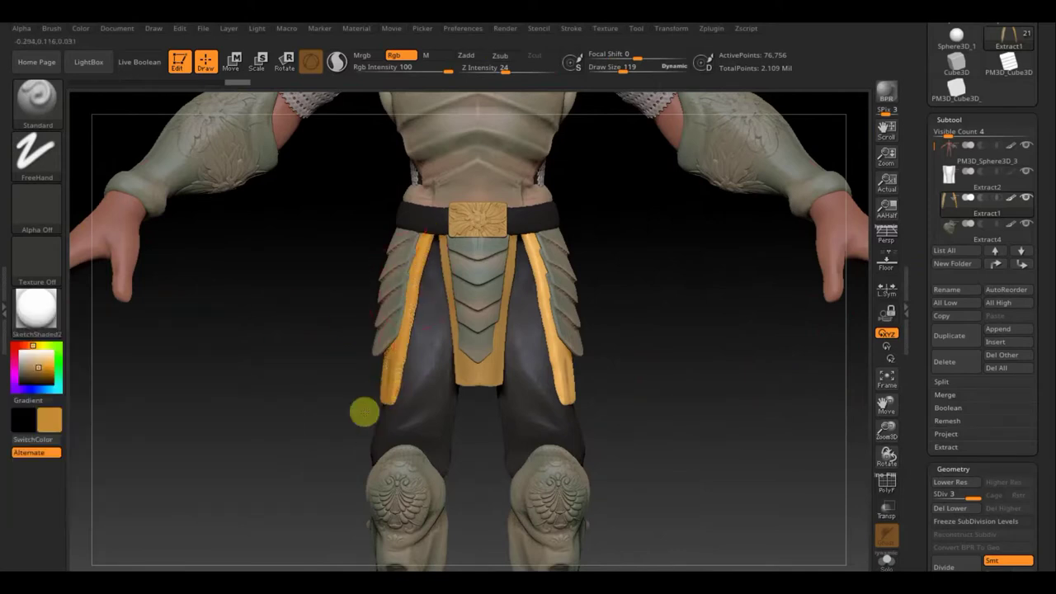
left_click(50, 425)
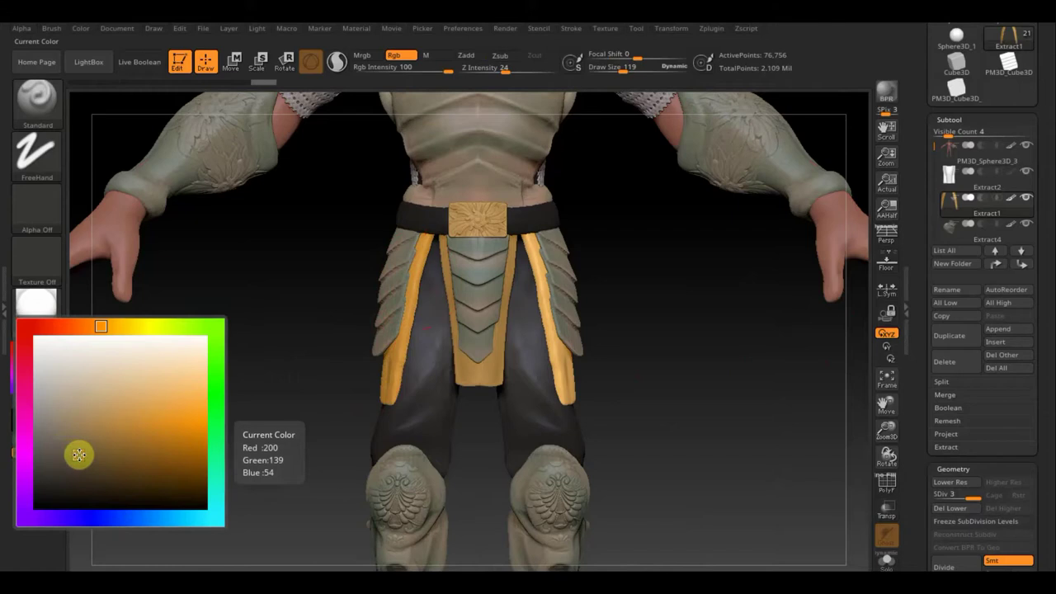
left_click(78, 455)
mouse_move(384, 338)
left_mouse_down()
mouse_move(431, 224)
mouse_move(376, 395)
left_mouse_up()
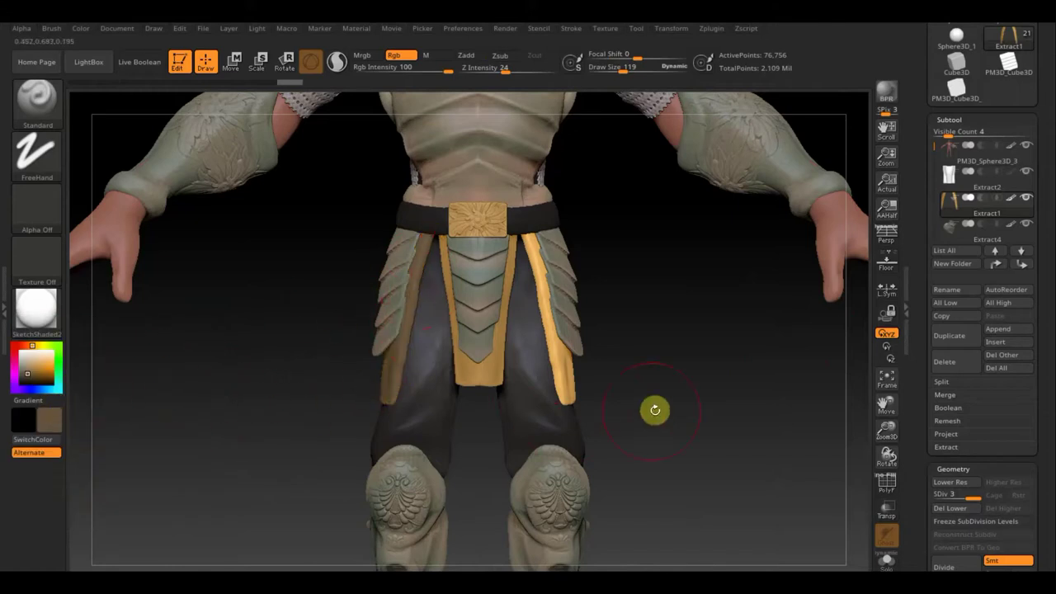
Step: Reframe the character and pick a pale yellow-green paint colour
left_click_drag(680, 410, 601, 398, "alt")
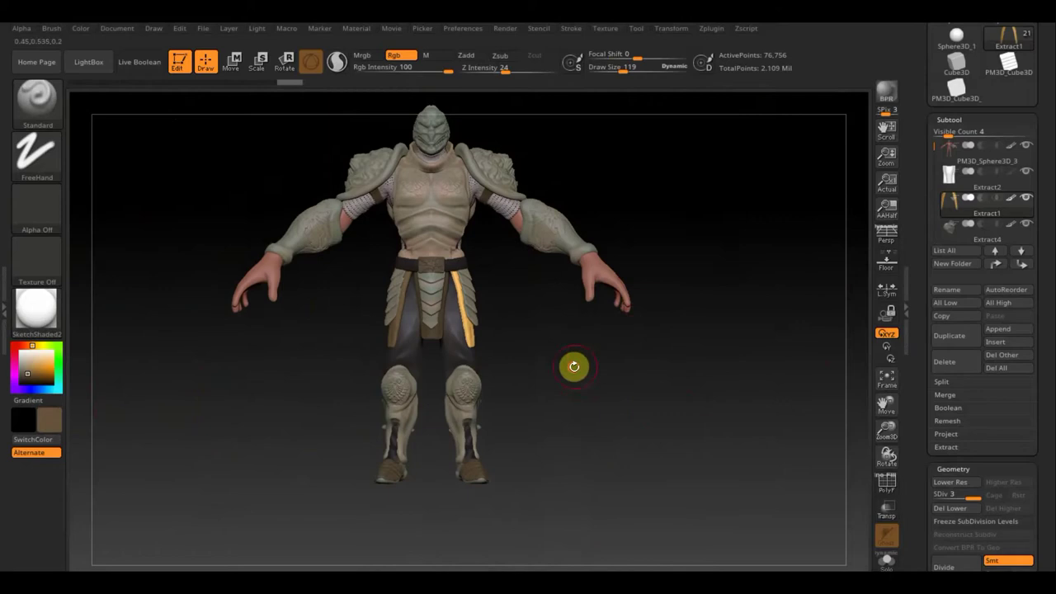
mouse_move(602, 399)
left_mouse_down("alt")
mouse_move(601, 415)
mouse_move(693, 405)
mouse_move(470, 391)
left_mouse_up("alt")
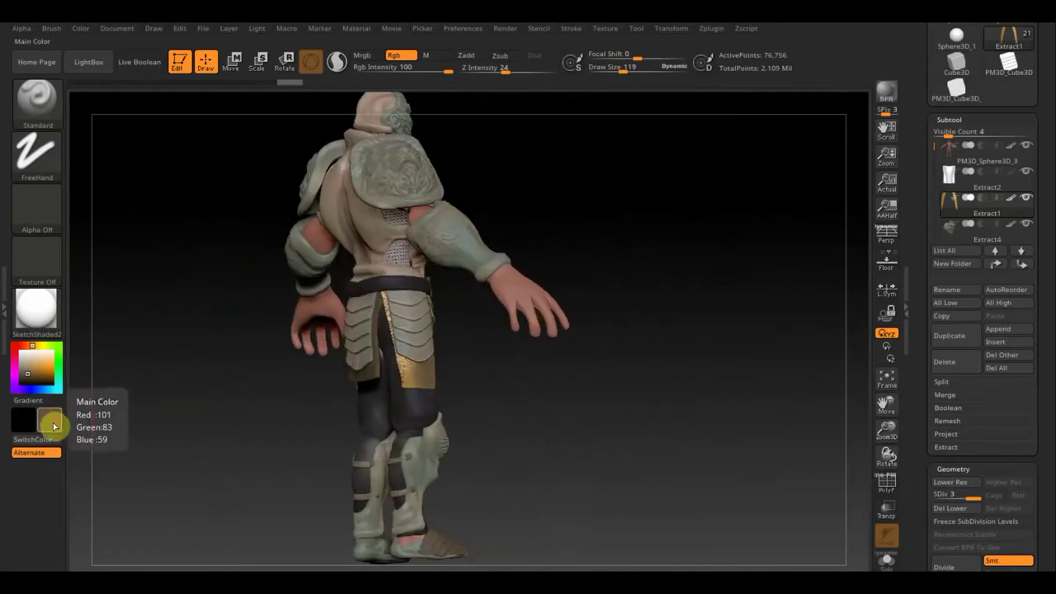
left_click(53, 423)
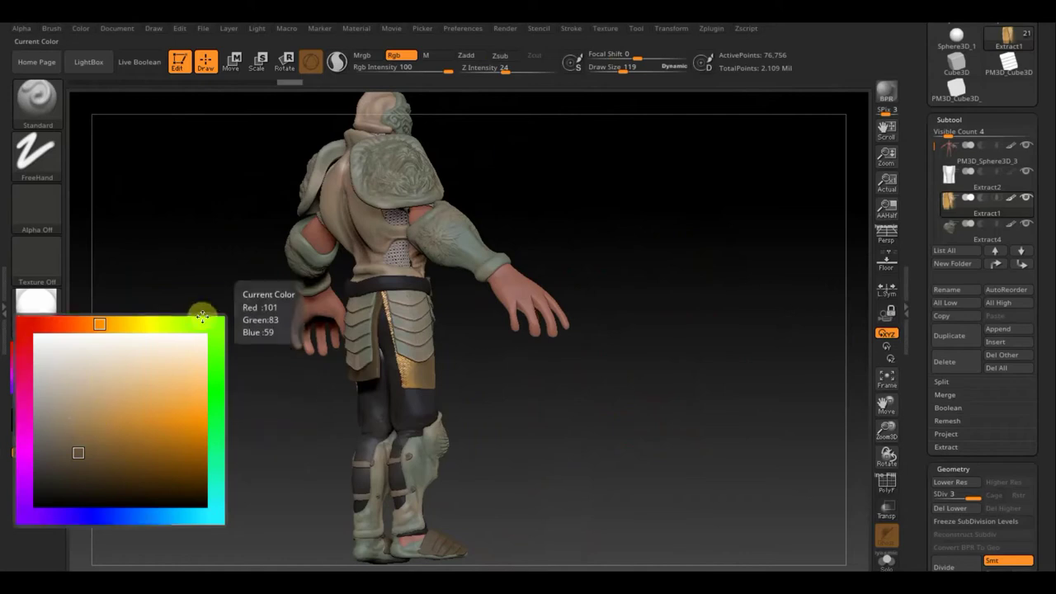
left_click(177, 329)
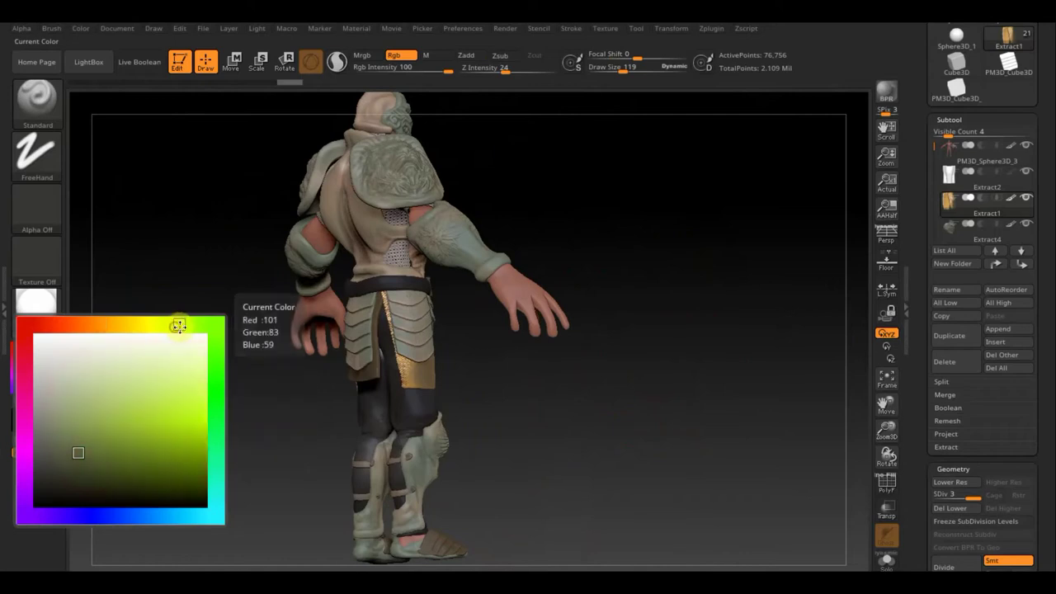
left_click(109, 402)
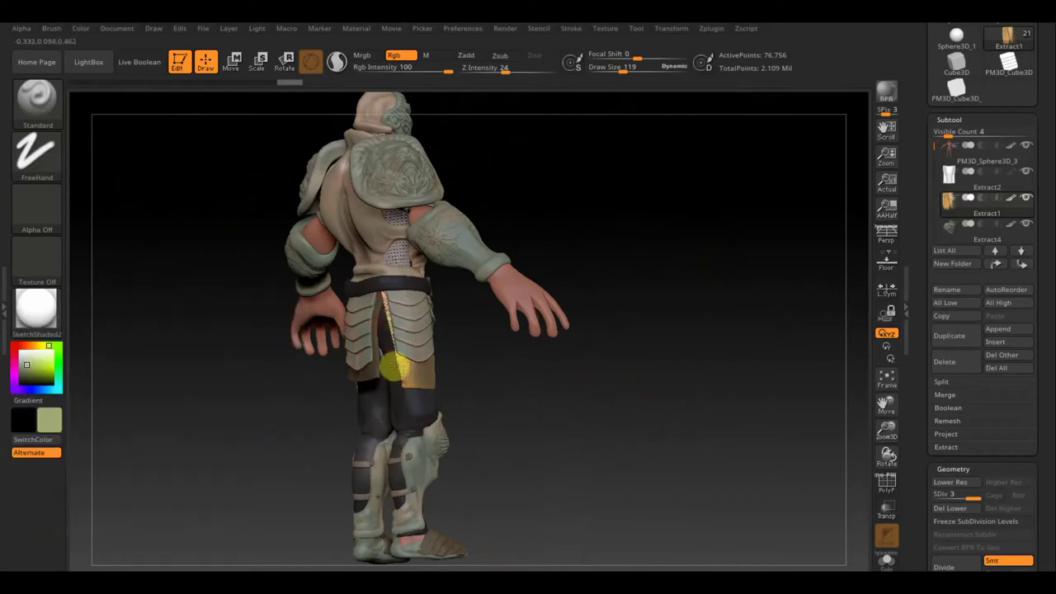
Step: Paint the right loincloth strip yellow-green, checking it from front and rear three-quarter views
mouse_move(481, 381)
left_mouse_down()
mouse_move(421, 401)
mouse_move(389, 317)
left_mouse_up()
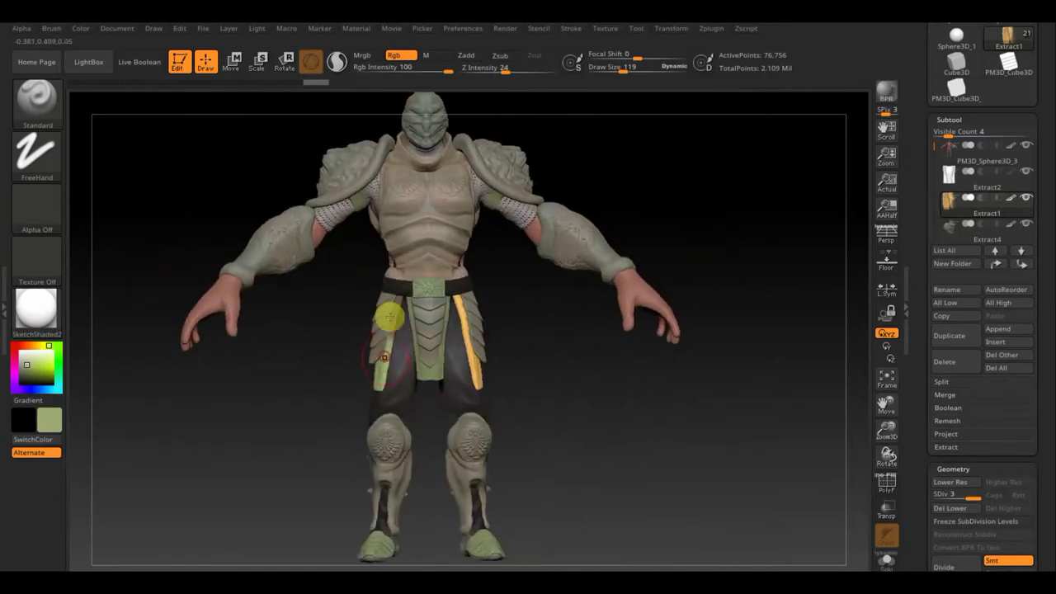
left_click_drag(472, 347, 453, 286)
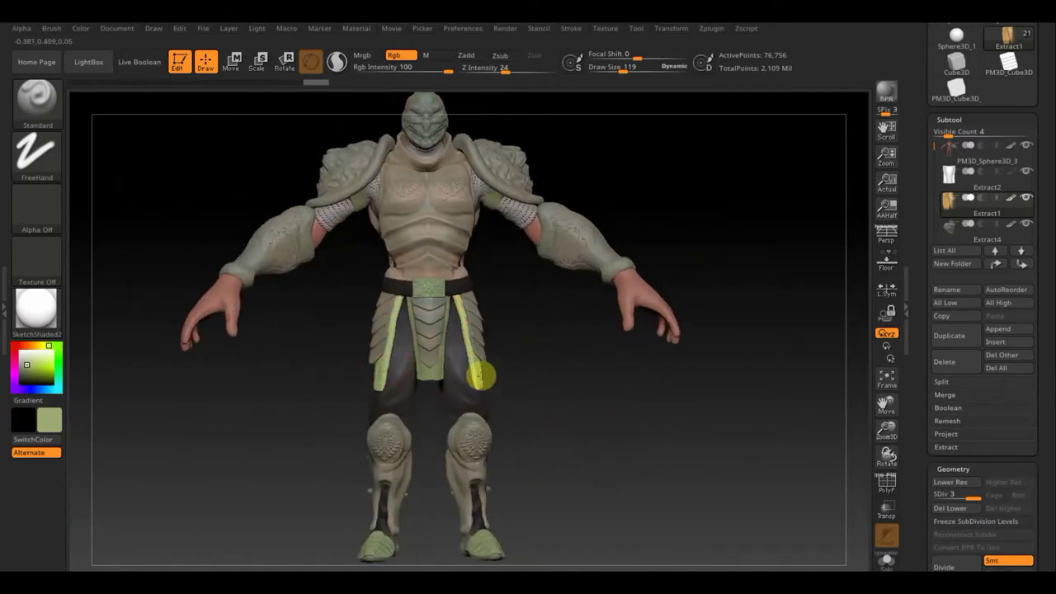
mouse_move(516, 404)
left_mouse_down()
mouse_move(453, 418)
mouse_move(379, 330)
left_mouse_up()
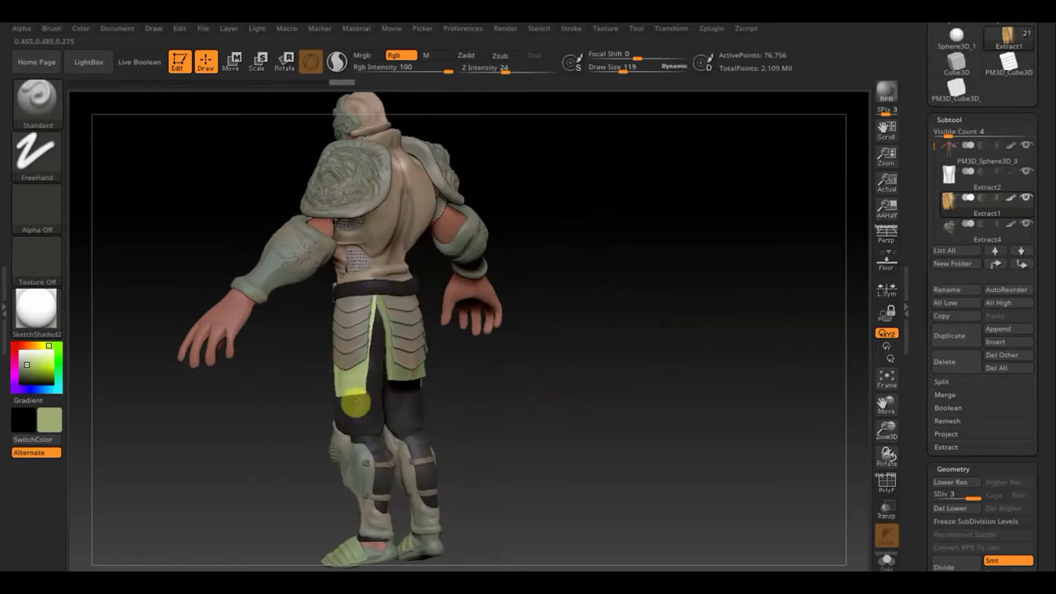
left_click_drag(536, 377, 589, 371, "shift")
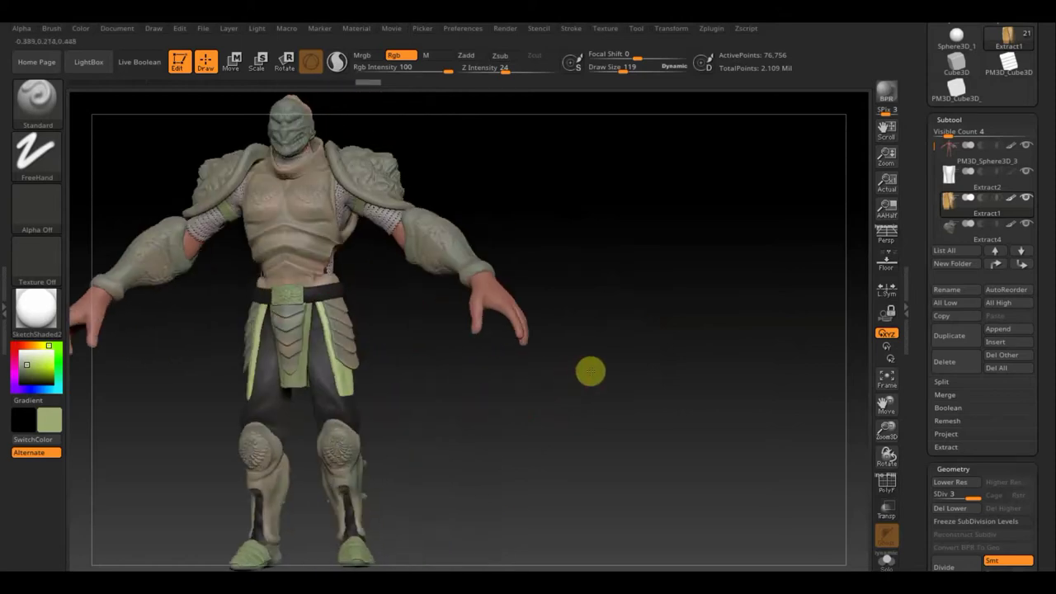
mouse_move(523, 420)
left_mouse_down()
mouse_move(468, 422)
mouse_move(498, 477)
left_mouse_up()
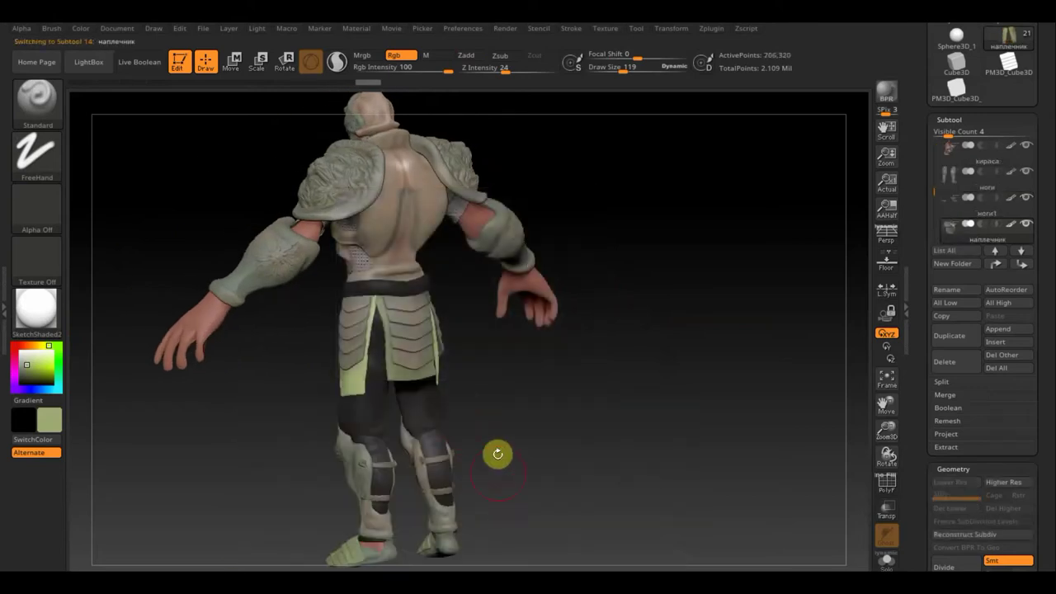
Step: Switch to the Extract2 front panel and orbit to a centred front view of the character
left_click_drag(518, 391, 506, 443)
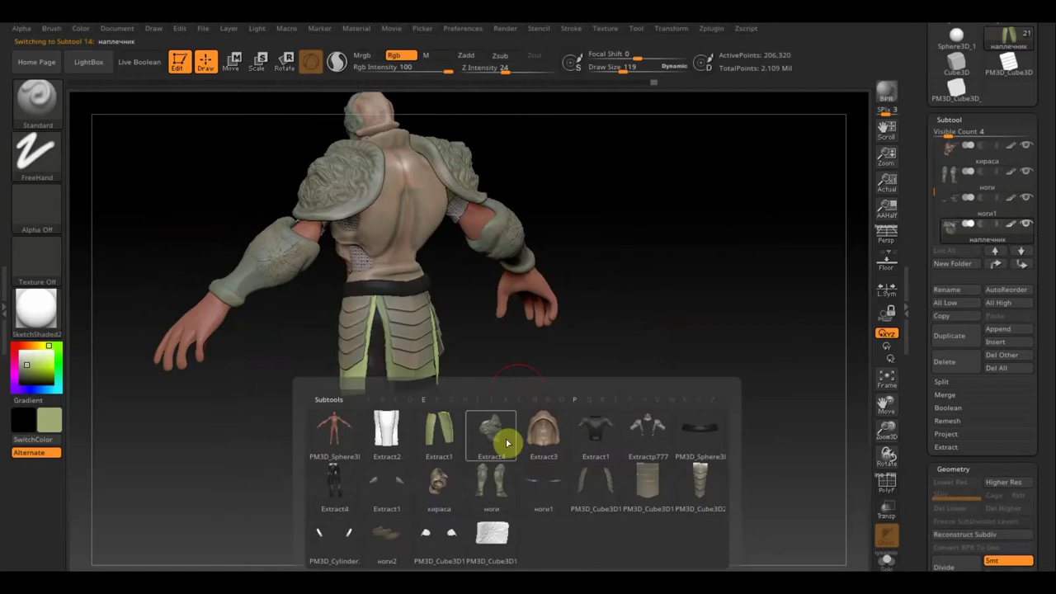
mouse_move(439, 433)
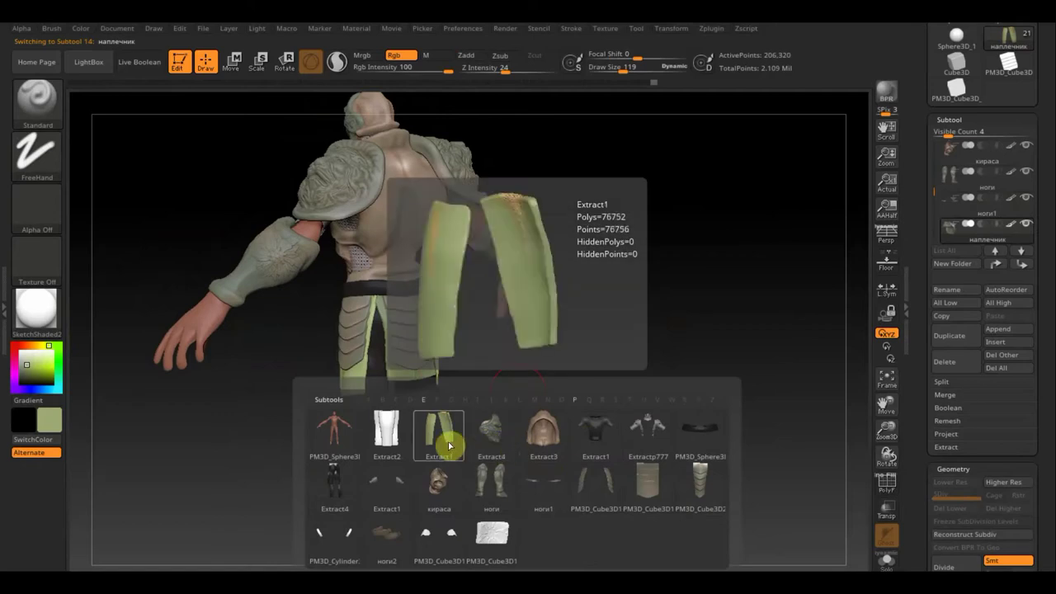
left_click(394, 431)
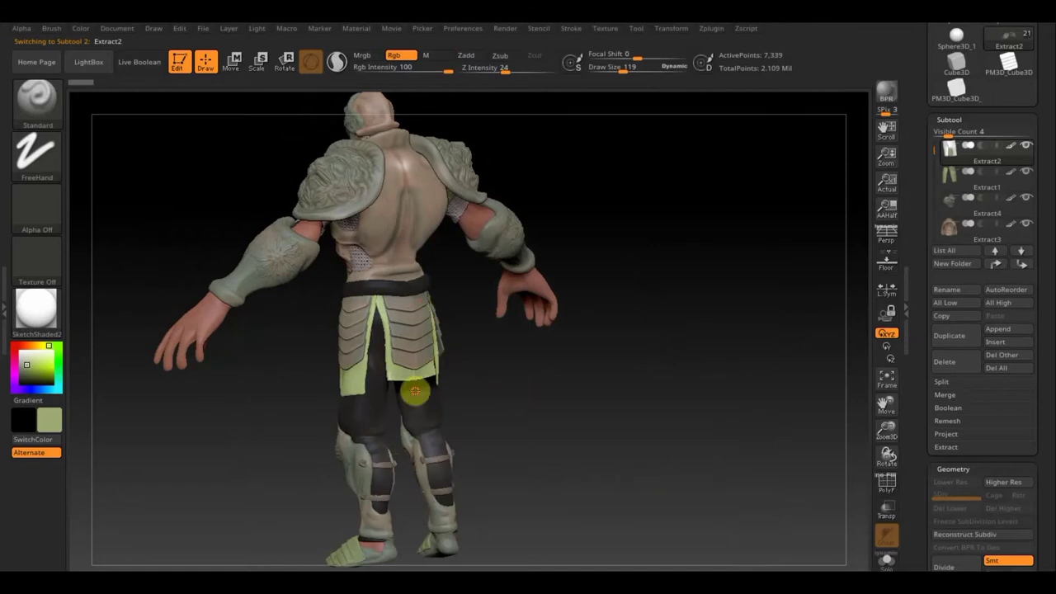
left_click_drag(537, 401, 554, 396)
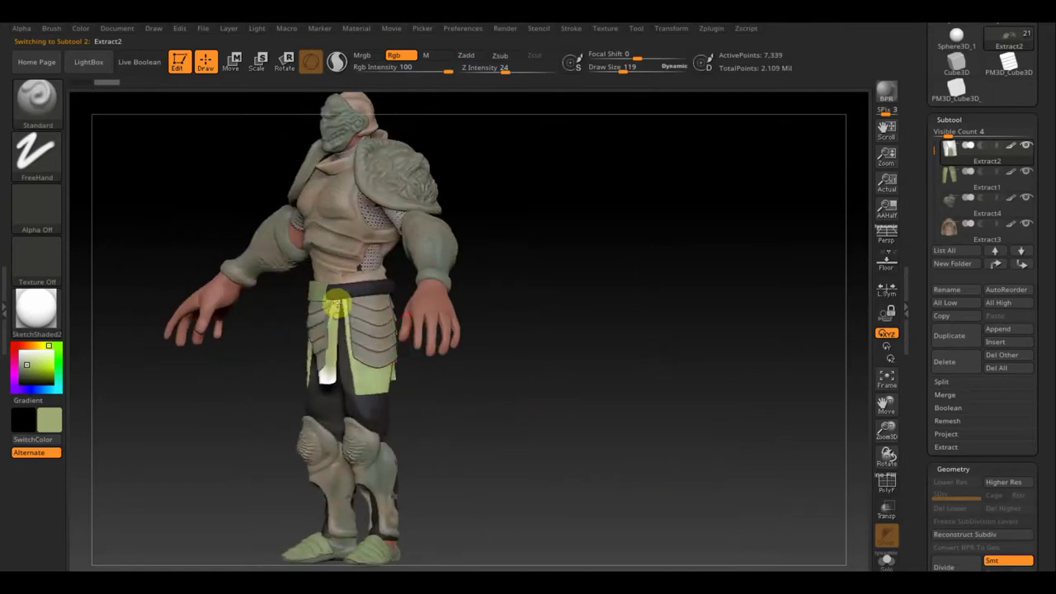
left_click_drag(519, 434, 580, 432)
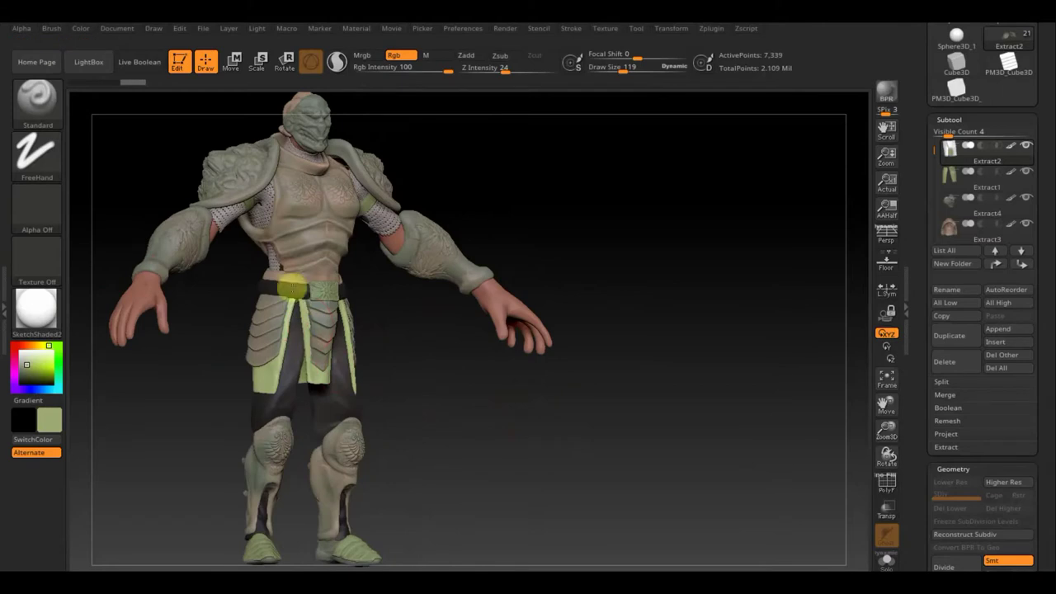
left_click_drag(486, 430, 464, 426)
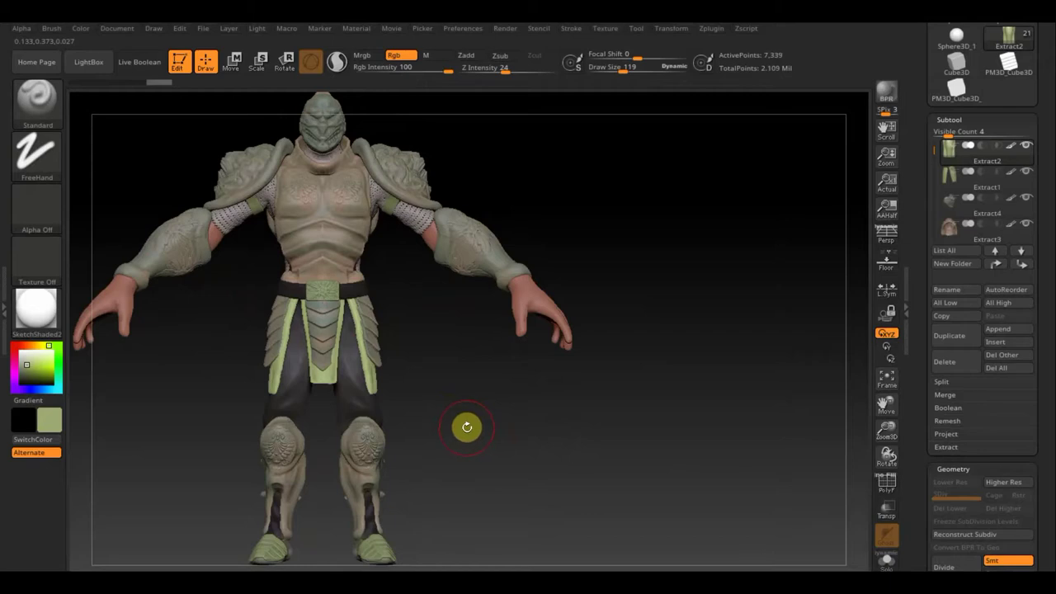
mouse_move(465, 418)
left_mouse_down("alt")
mouse_move(543, 435)
mouse_move(543, 446)
mouse_move(534, 434)
left_mouse_up("alt")
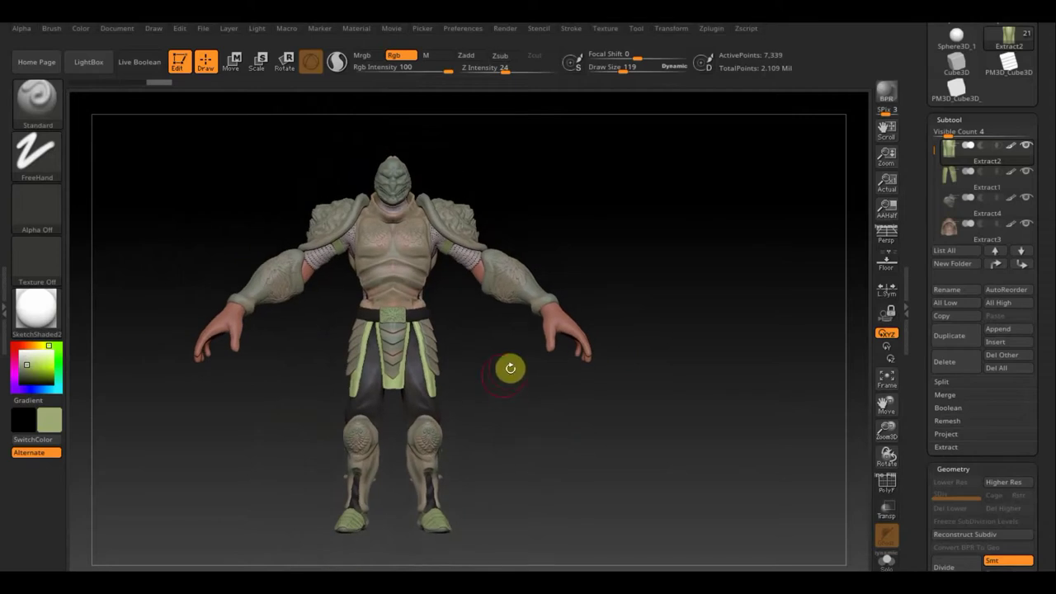
Step: Sample a grey colour from the model and lower Rgb Intensity to 19
key("c")
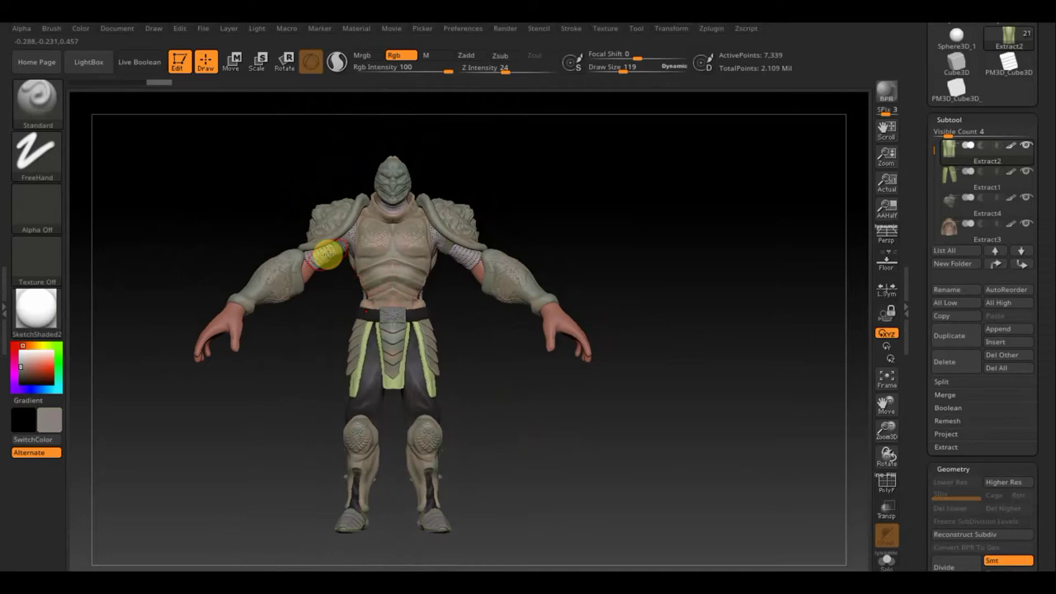
left_click_drag(446, 70, 397, 70)
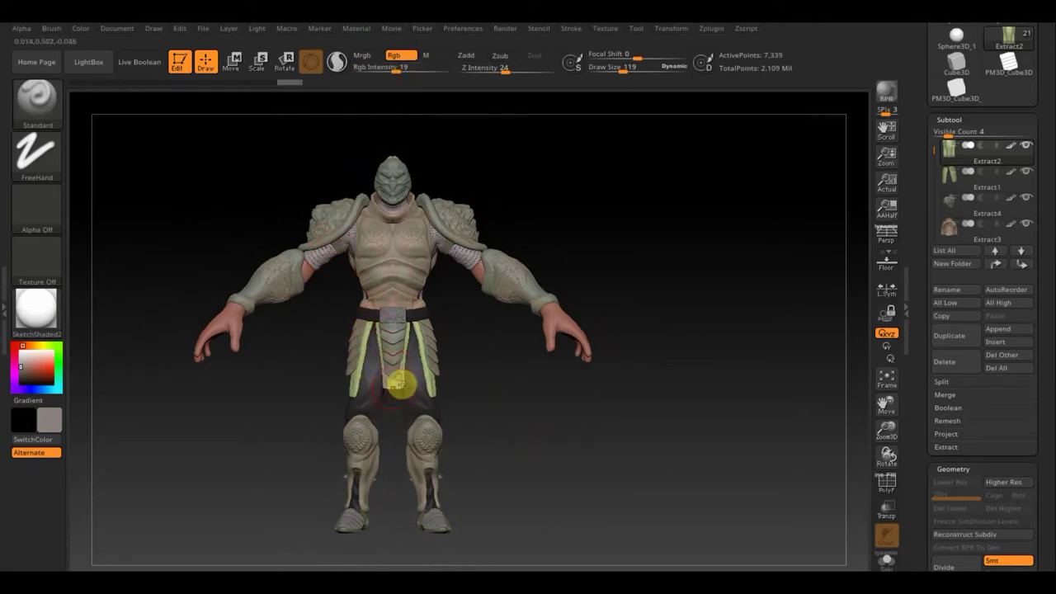
left_click_drag(502, 397, 461, 401)
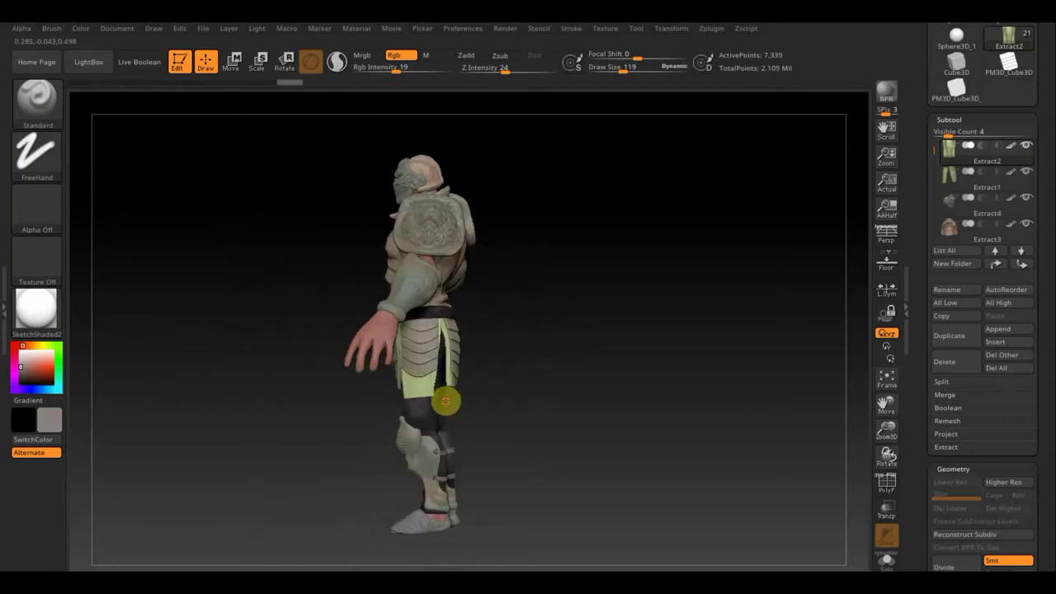
Step: Make Extract1 active and sample the armor's greenish grey as the paint colour
key("n")
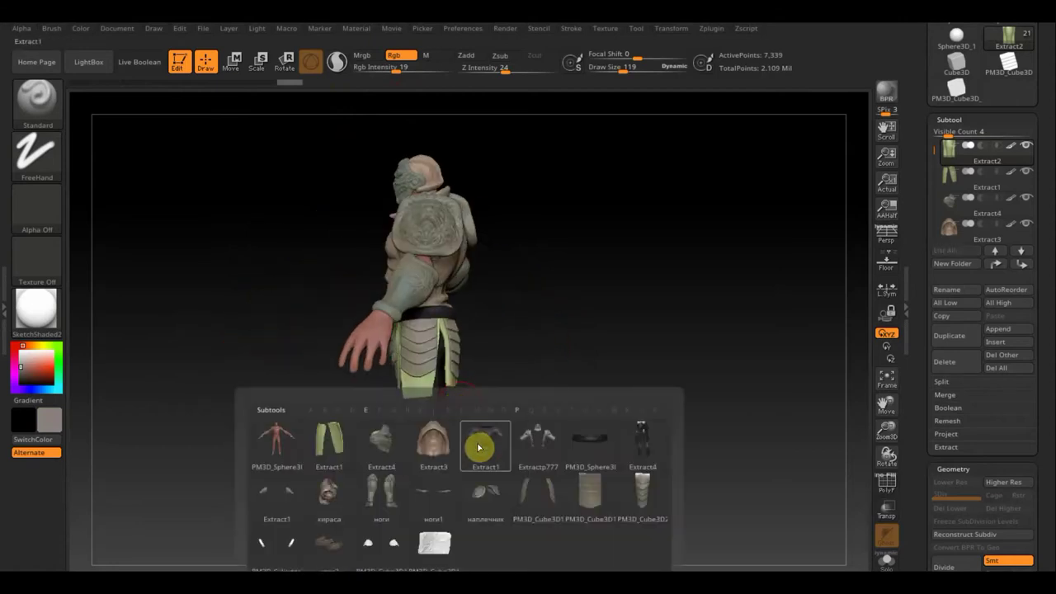
left_click(551, 495)
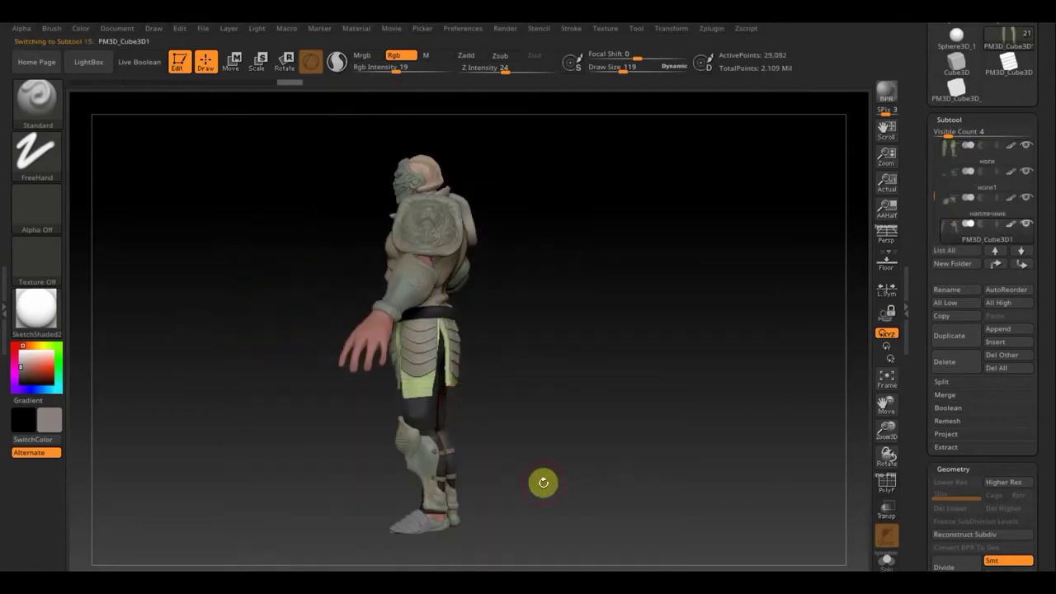
key("n")
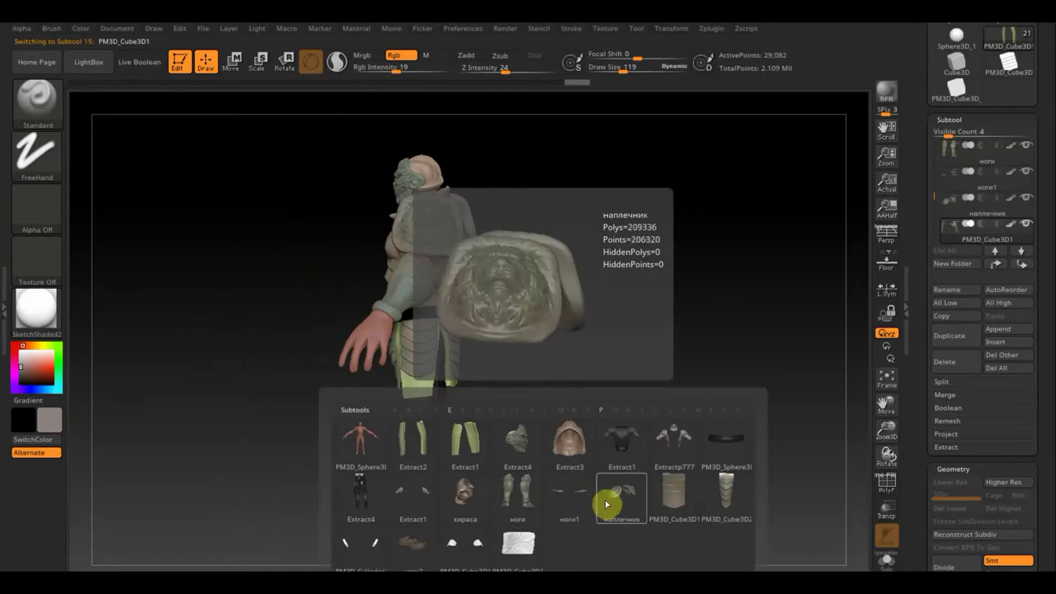
left_click(476, 450)
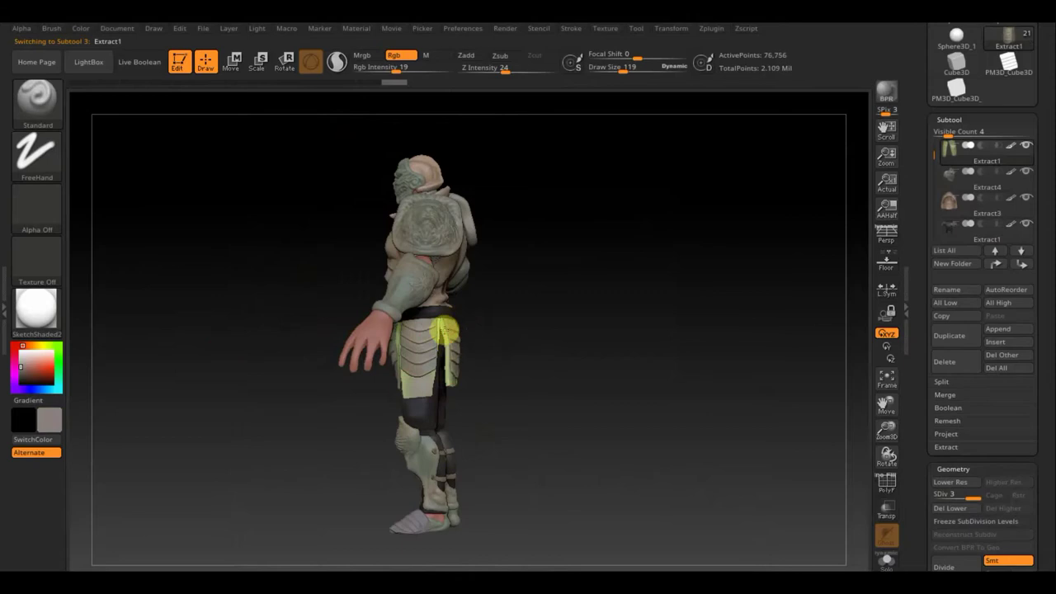
left_click_drag(535, 396, 594, 391, "shift")
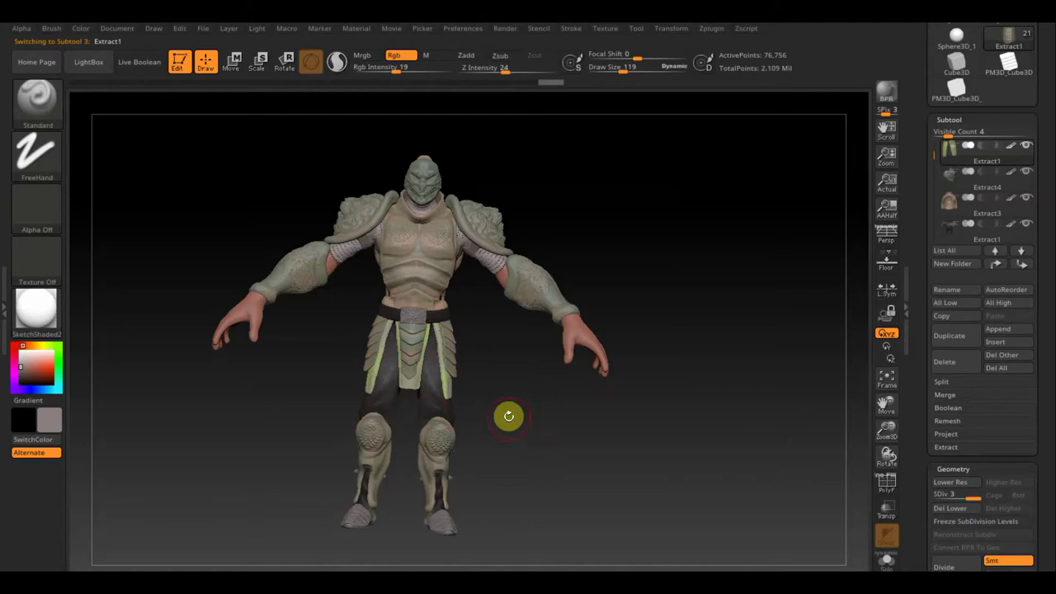
mouse_move(509, 416)
left_mouse_down()
mouse_move(570, 421)
mouse_move(537, 422)
mouse_move(545, 452)
mouse_move(535, 358)
mouse_move(554, 431)
mouse_move(525, 439)
left_mouse_up()
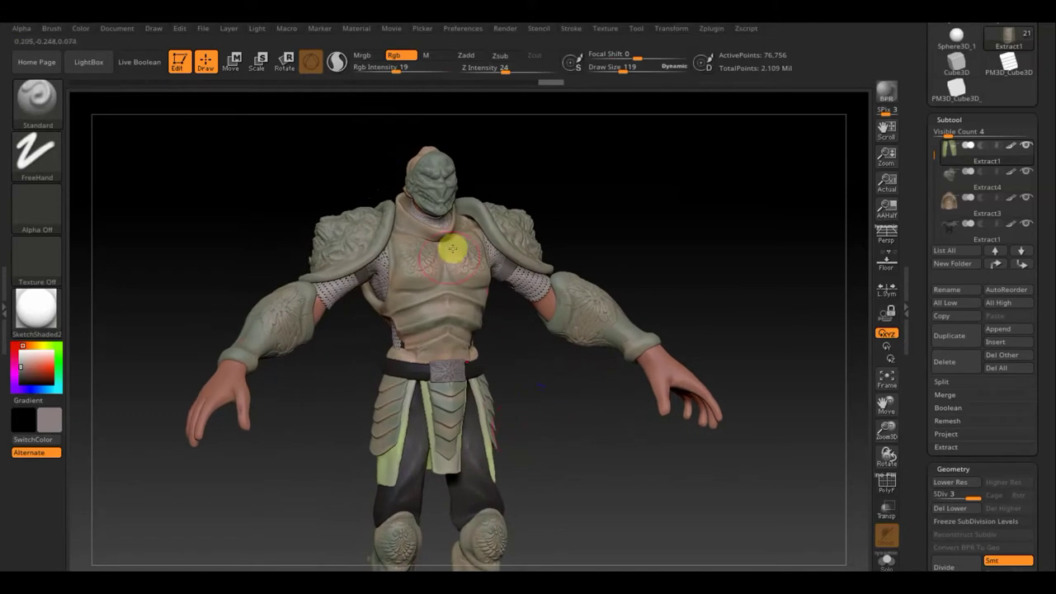
key("c")
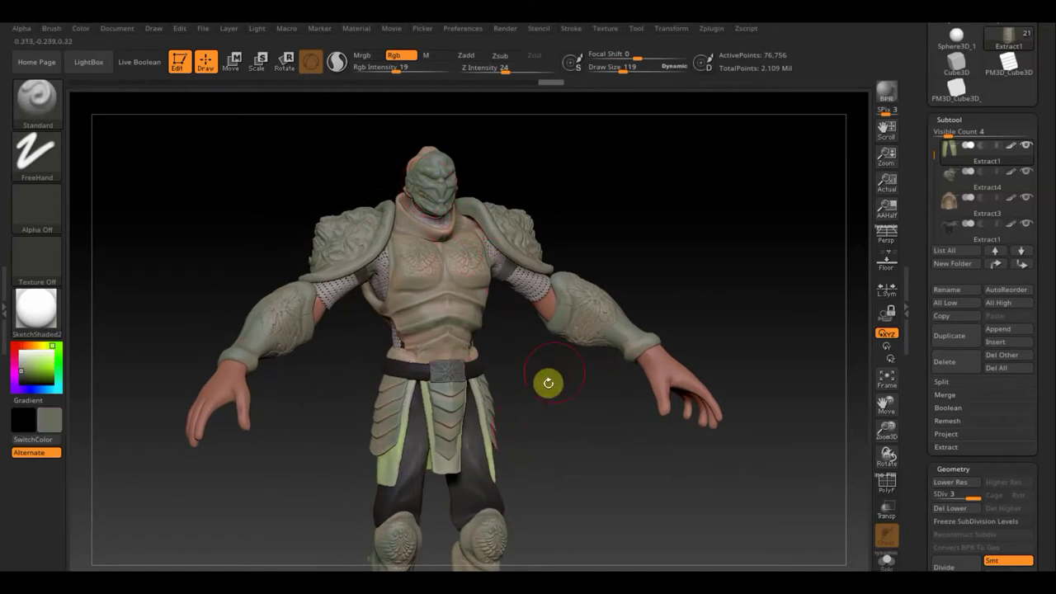
key("n")
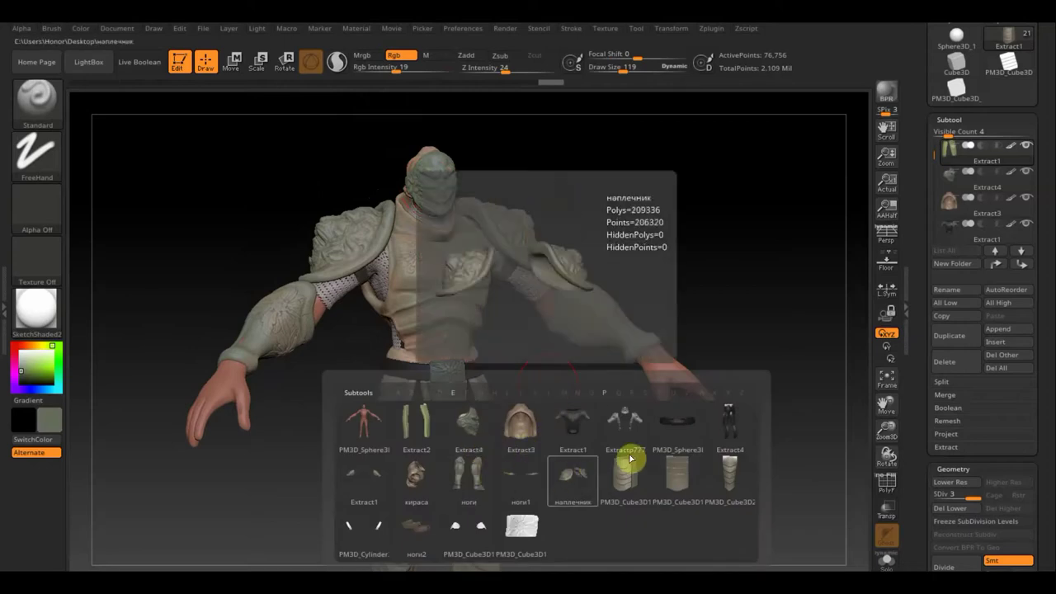
Step: Make PM3D_Cube3D1 active and inspect the armor from three-quarter, front and back views
left_click(632, 481)
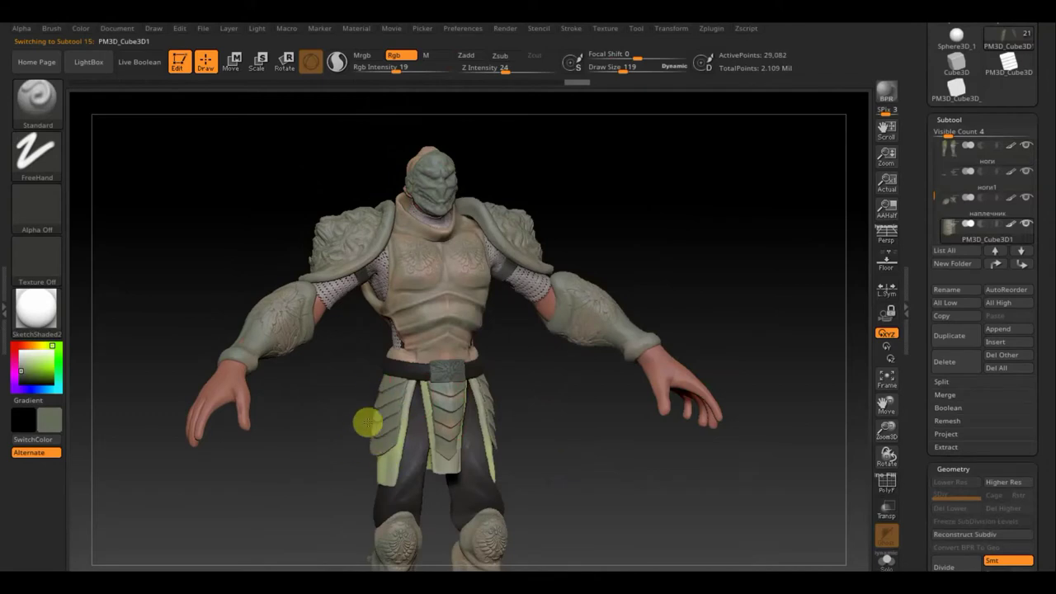
mouse_move(573, 445)
left_mouse_down()
mouse_move(524, 448)
mouse_move(559, 450)
mouse_move(508, 464)
mouse_move(443, 243)
left_mouse_up()
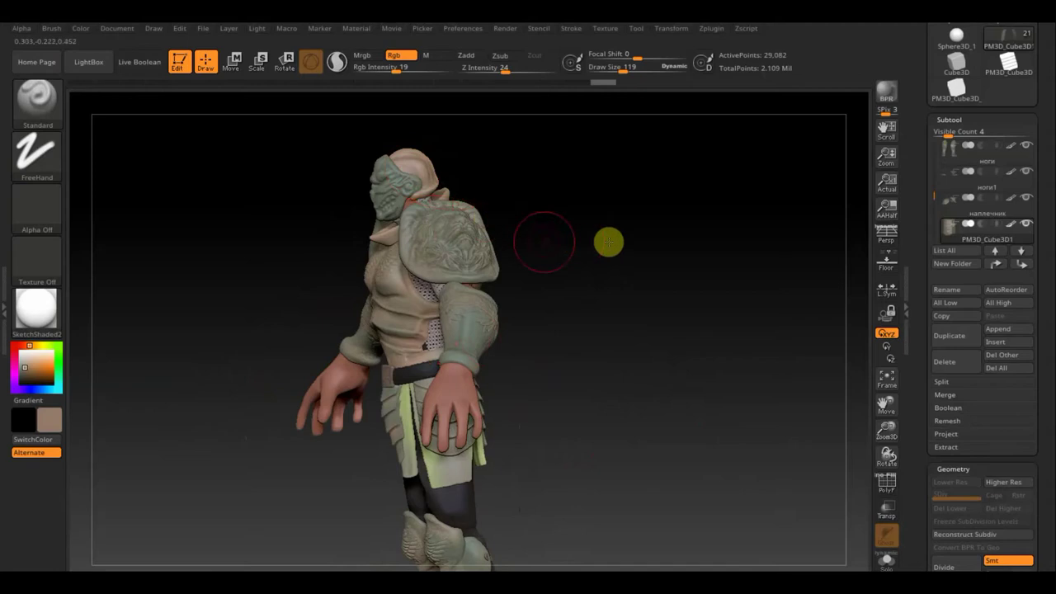
mouse_move(608, 240)
left_mouse_down()
mouse_move(655, 233)
mouse_move(427, 399)
left_mouse_up()
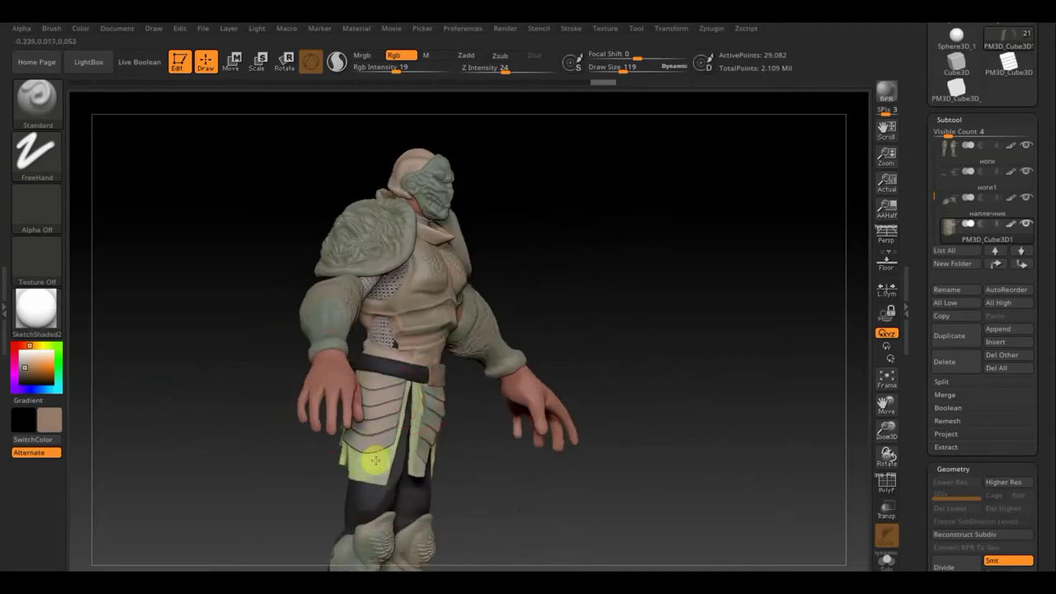
left_click_drag(644, 360, 620, 391, "shift")
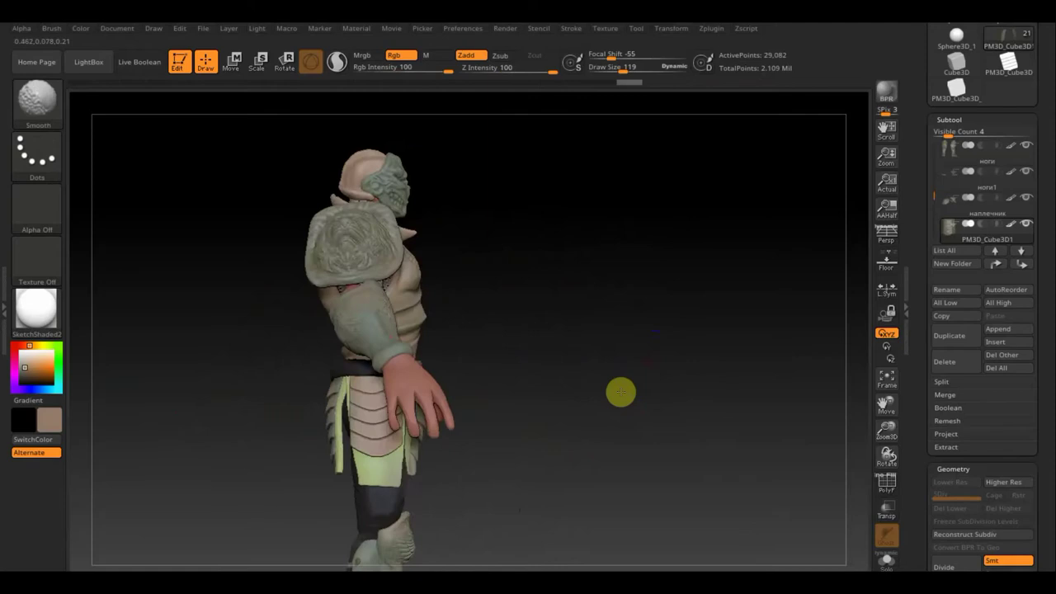
mouse_move(551, 403)
left_mouse_down("shift")
mouse_move(556, 427)
mouse_move(618, 434)
mouse_move(469, 425)
left_mouse_up("shift")
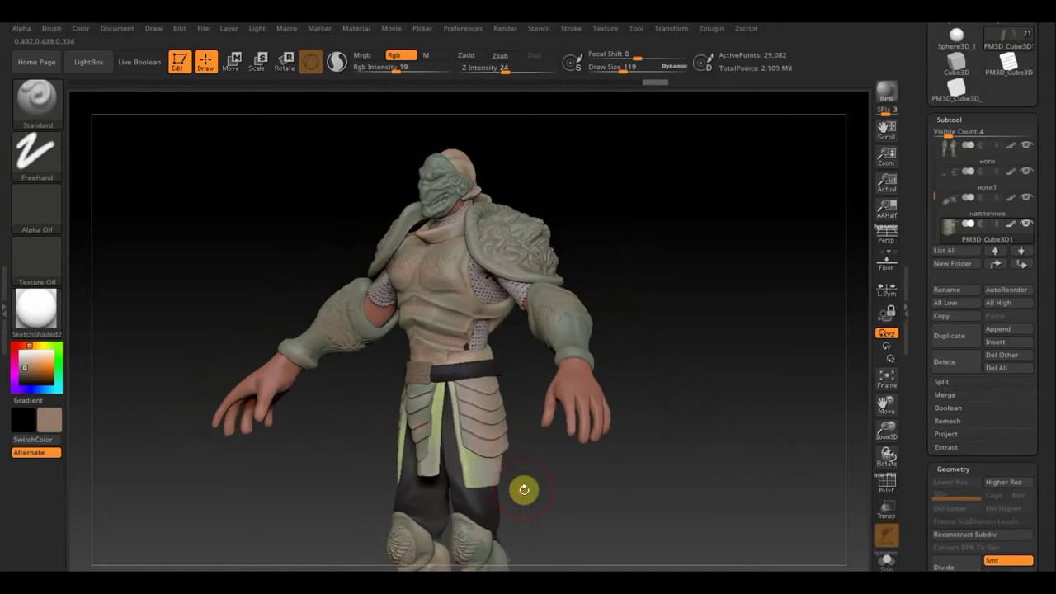
left_click_drag(523, 490, 435, 494)
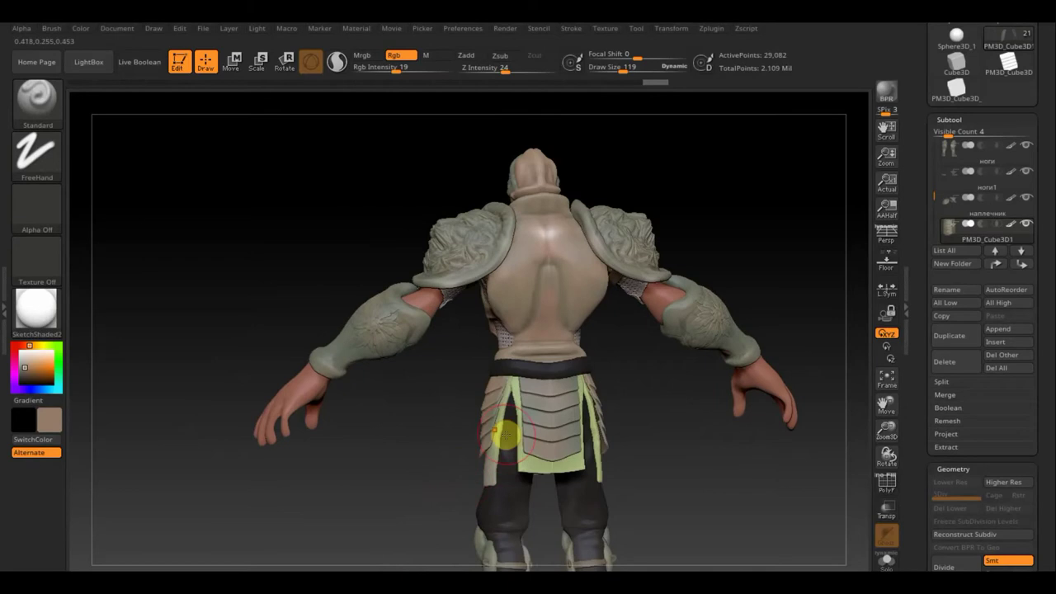
key("n")
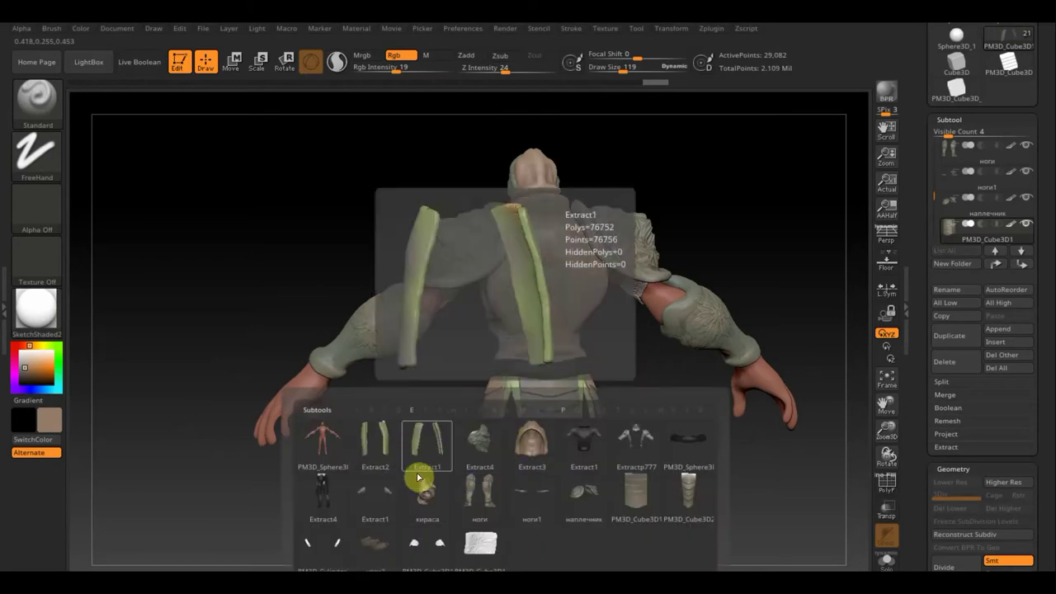
Step: Activate PM3D_Cylinder3D1, paint the belt buckle dark, and raise Rgb Intensity to 100
left_click(330, 548)
mouse_move(259, 294)
left_mouse_down()
mouse_move(358, 309)
mouse_move(677, 242)
left_mouse_up()
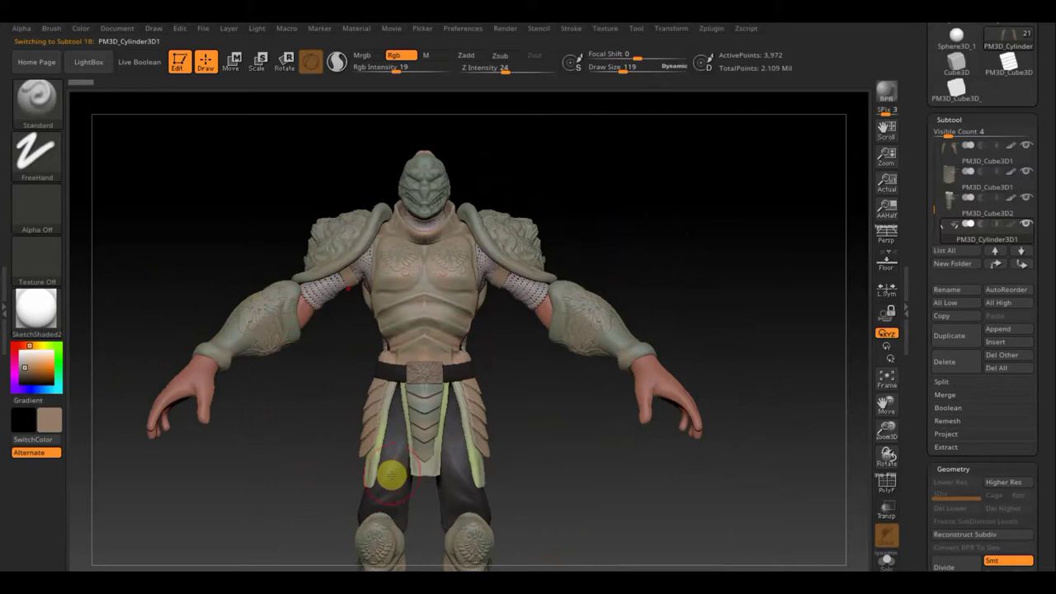
left_click(424, 373)
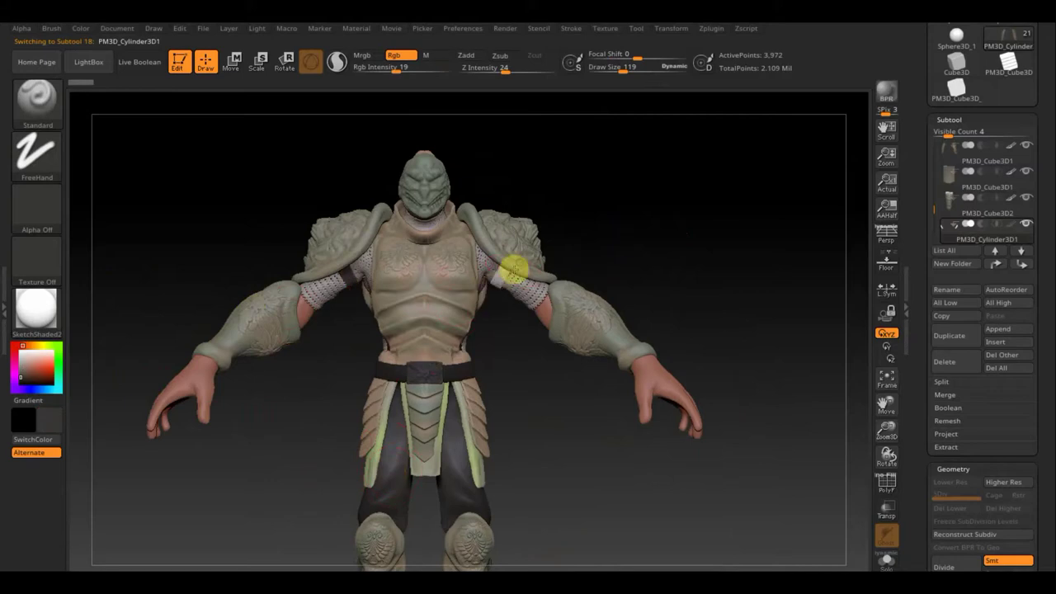
left_click_drag(427, 68, 470, 69)
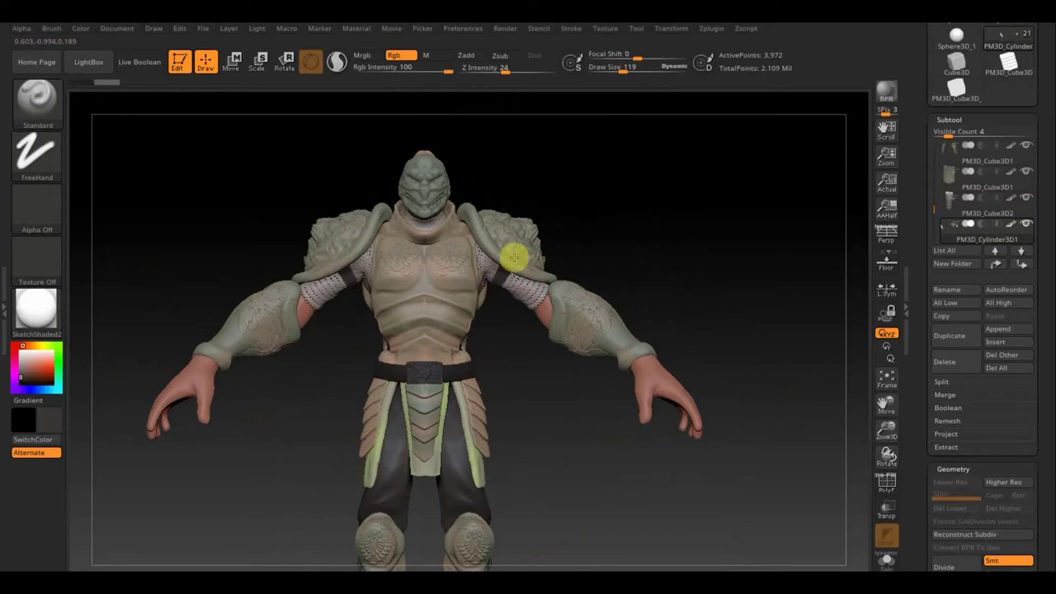
Step: Solo the two cylinder pieces to view them face-on, then show all parts again
key("shift")
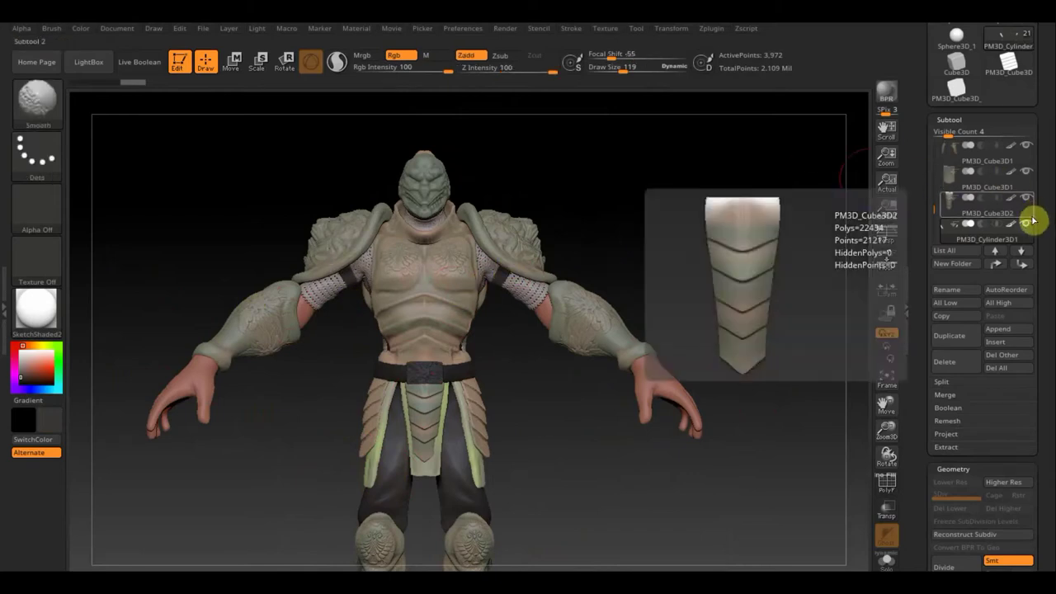
left_click(1027, 224, "shift")
mouse_move(602, 256)
left_mouse_down()
mouse_move(533, 259)
mouse_move(531, 287)
mouse_move(490, 270)
left_mouse_up()
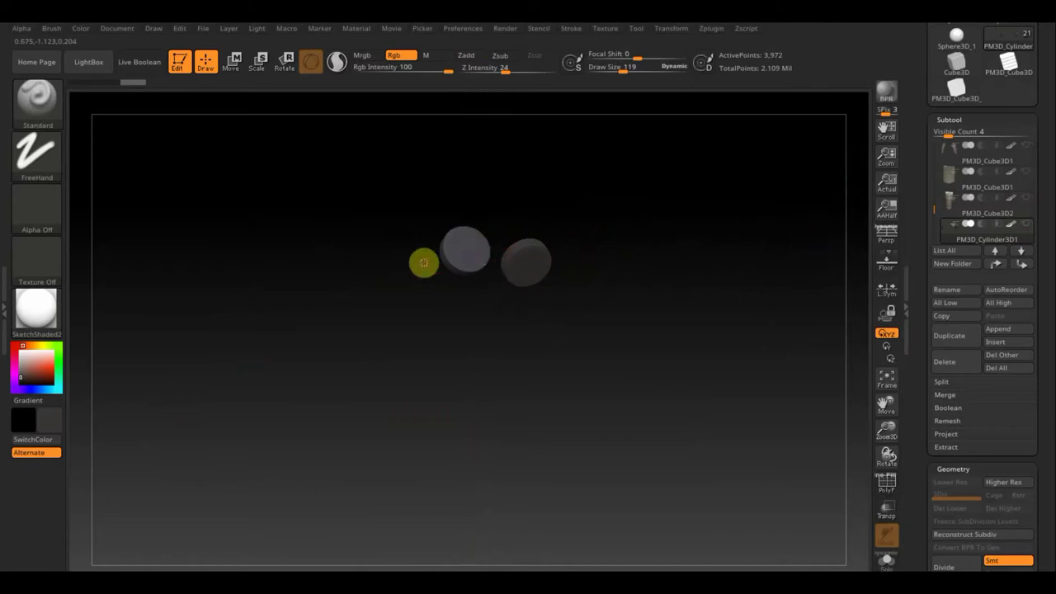
mouse_move(424, 263)
left_mouse_down()
mouse_move(471, 292)
mouse_move(377, 243)
mouse_move(702, 306)
mouse_move(692, 323)
mouse_move(698, 313)
mouse_move(674, 314)
mouse_move(759, 278)
mouse_move(753, 300)
left_mouse_up()
left_click(1026, 224, "shift")
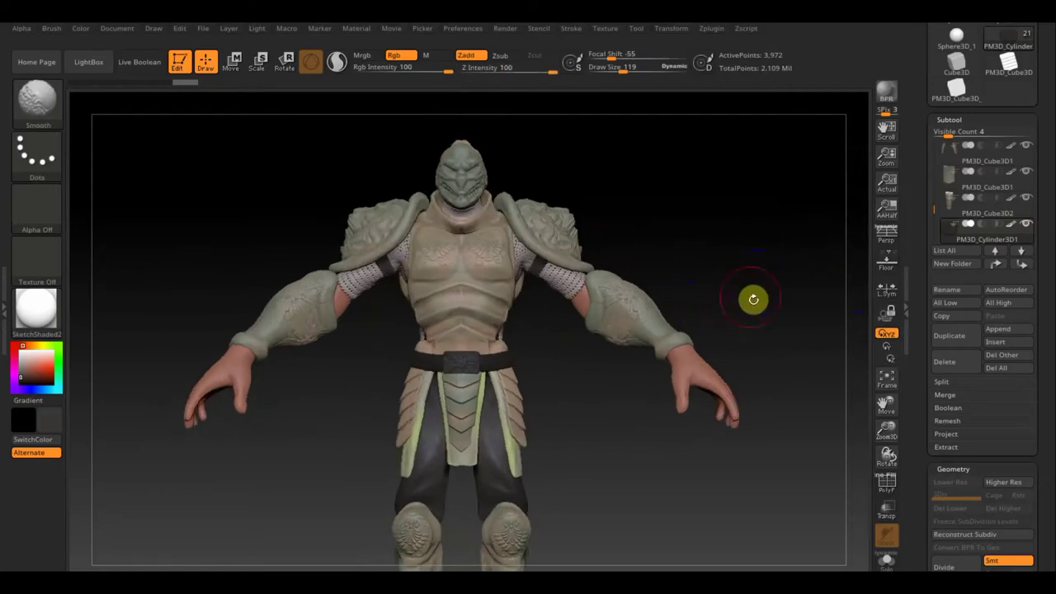
Step: Orbit the character through side, front and back views and shrink the brush
left_click_drag(648, 447, 632, 359, "alt")
left_click_drag(603, 396, 371, 424)
mouse_move(630, 372)
left_mouse_down("shift")
mouse_move(632, 389)
mouse_move(563, 394)
left_mouse_up("shift")
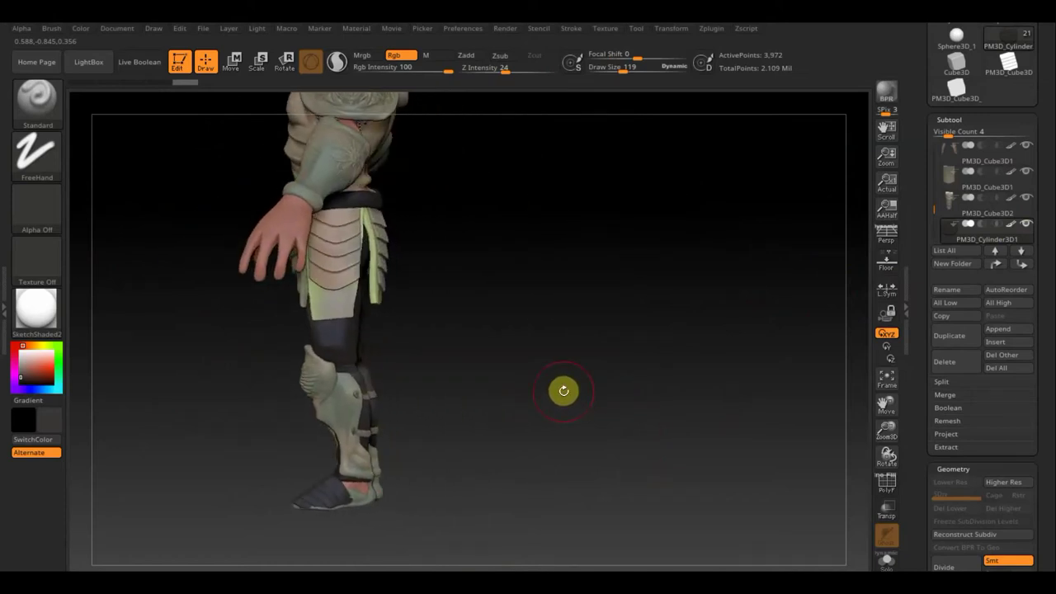
mouse_move(564, 390)
left_mouse_down()
mouse_move(503, 402)
mouse_move(646, 370)
mouse_move(643, 393)
left_mouse_up()
mouse_move(651, 351)
left_mouse_down("alt")
mouse_move(627, 457)
mouse_move(599, 405)
mouse_move(636, 495)
mouse_move(681, 444)
mouse_move(589, 539)
mouse_move(618, 564)
mouse_move(688, 288)
mouse_move(696, 309)
mouse_move(682, 345)
mouse_move(696, 374)
mouse_move(754, 184)
mouse_move(648, 245)
mouse_move(658, 209)
left_mouse_up("alt")
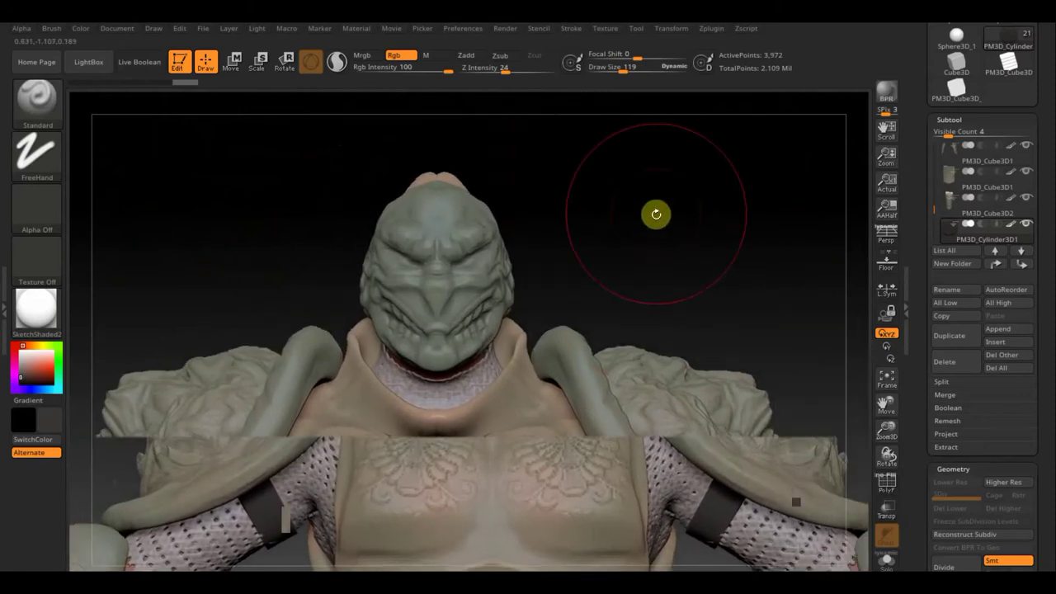
left_click_drag(625, 67, 612, 73)
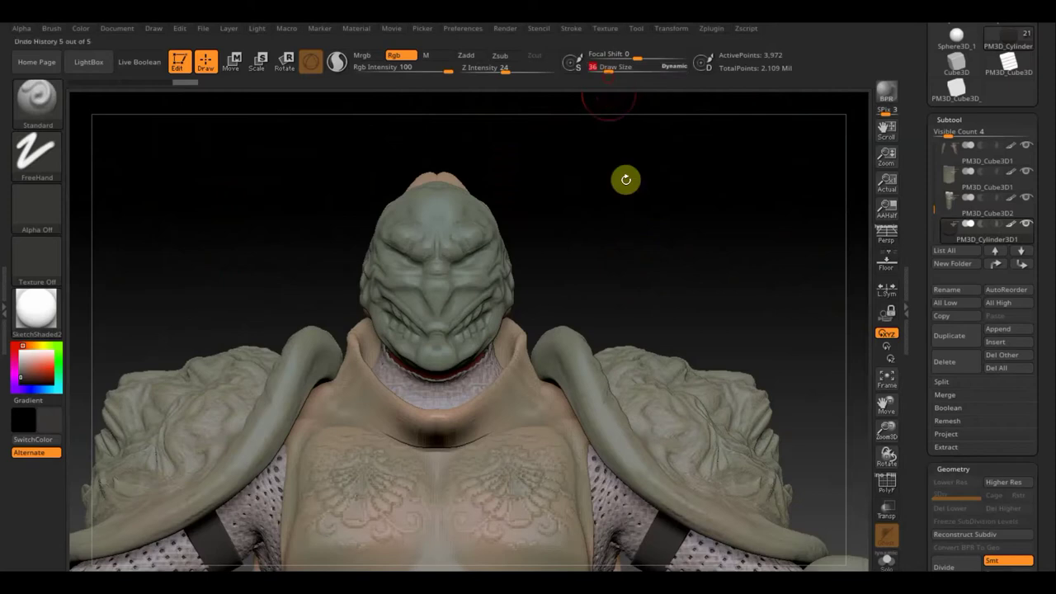
Step: Zoom and orbit around the head and shoulders to inspect them
mouse_move(624, 177)
left_mouse_down()
mouse_move(620, 198)
mouse_move(660, 306)
mouse_move(470, 170)
left_mouse_up()
mouse_move(328, 218)
left_mouse_down()
mouse_move(272, 294)
mouse_move(219, 302)
mouse_move(337, 297)
left_mouse_up()
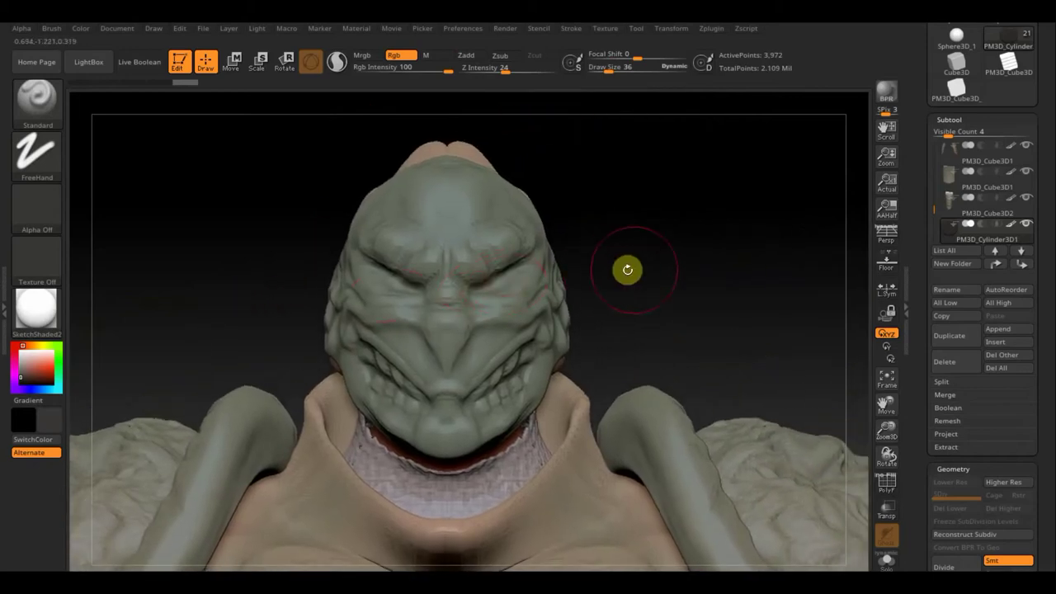
scroll(644, 286, "up", 5)
scroll(633, 289, "up", 3)
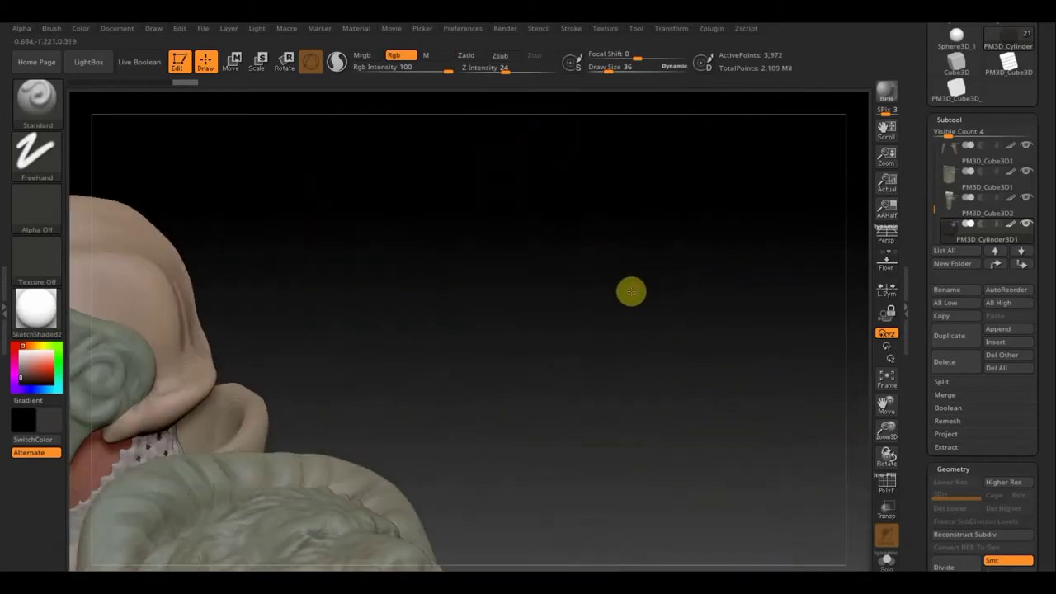
scroll(576, 313, "up", 3)
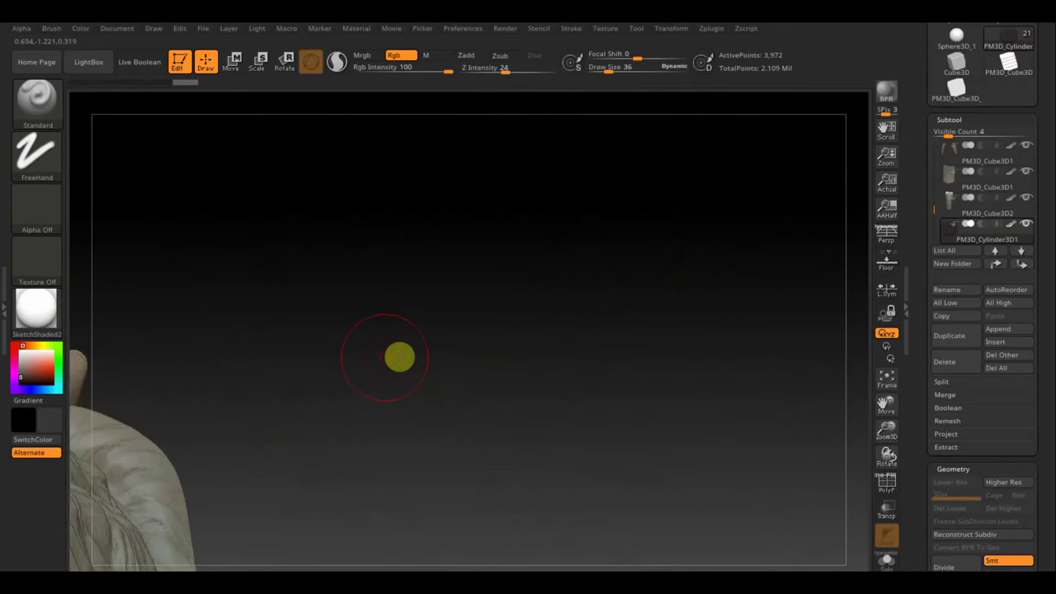
left_click_drag(400, 356, 740, 330, "alt")
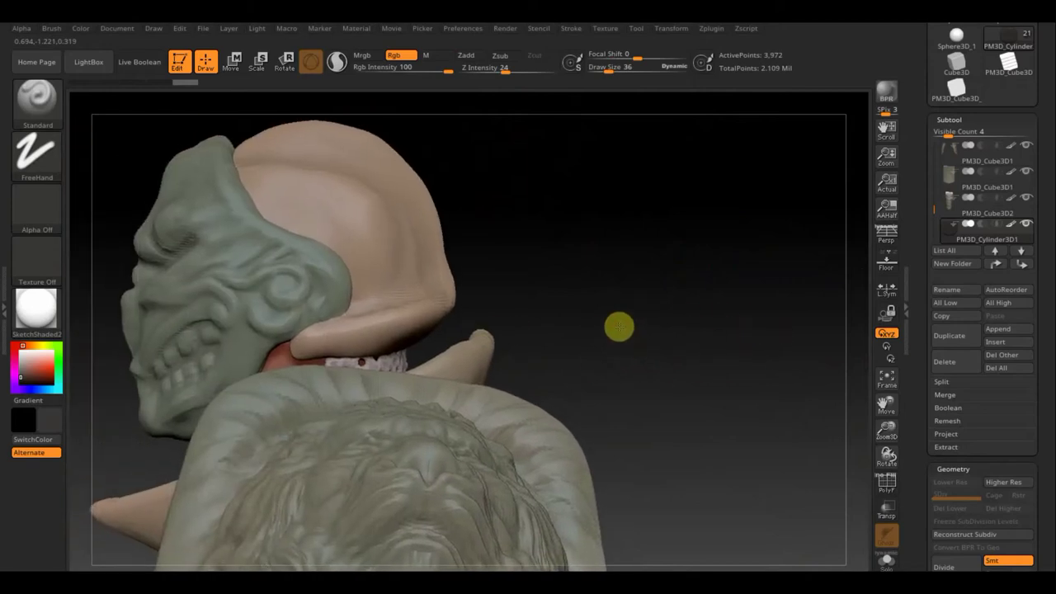
scroll(615, 317, "down", 3)
mouse_move(576, 405)
left_mouse_down()
mouse_move(614, 278)
mouse_move(633, 371)
left_mouse_up()
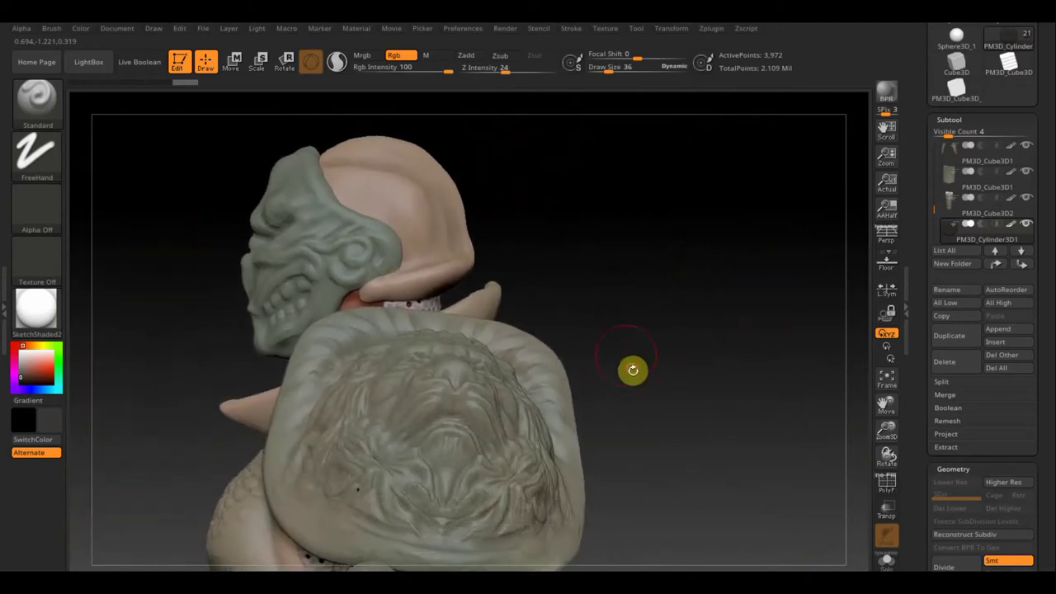
scroll(624, 356, "down", 3)
scroll(594, 411, "down", 3)
mouse_move(594, 411)
left_mouse_down()
mouse_move(580, 297)
mouse_move(483, 283)
left_mouse_up()
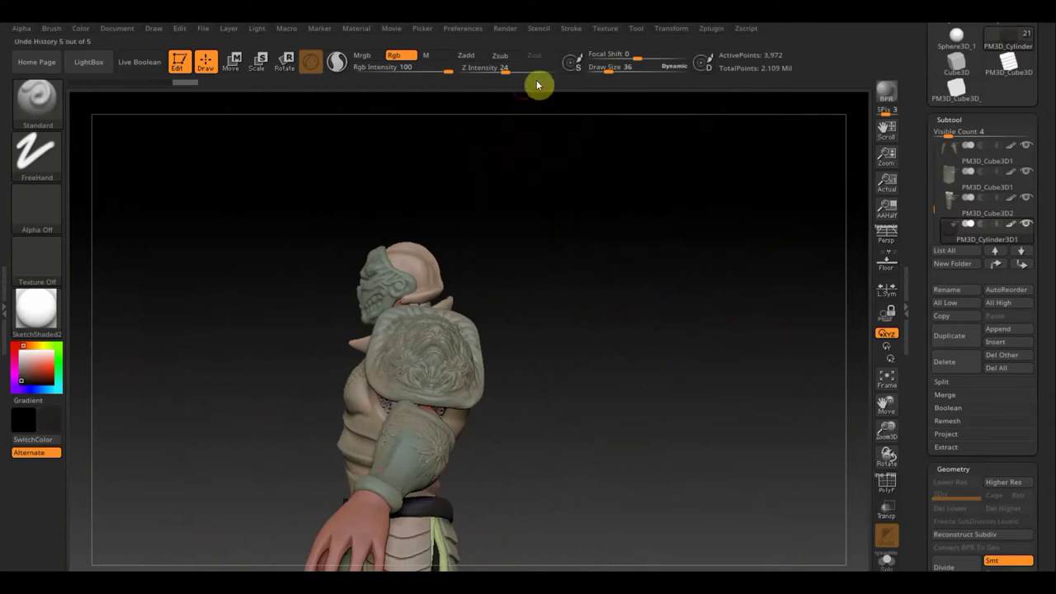
Step: Lower Rgb Intensity to 11 and raise Draw Size to 195
left_click_drag(448, 68, 396, 75)
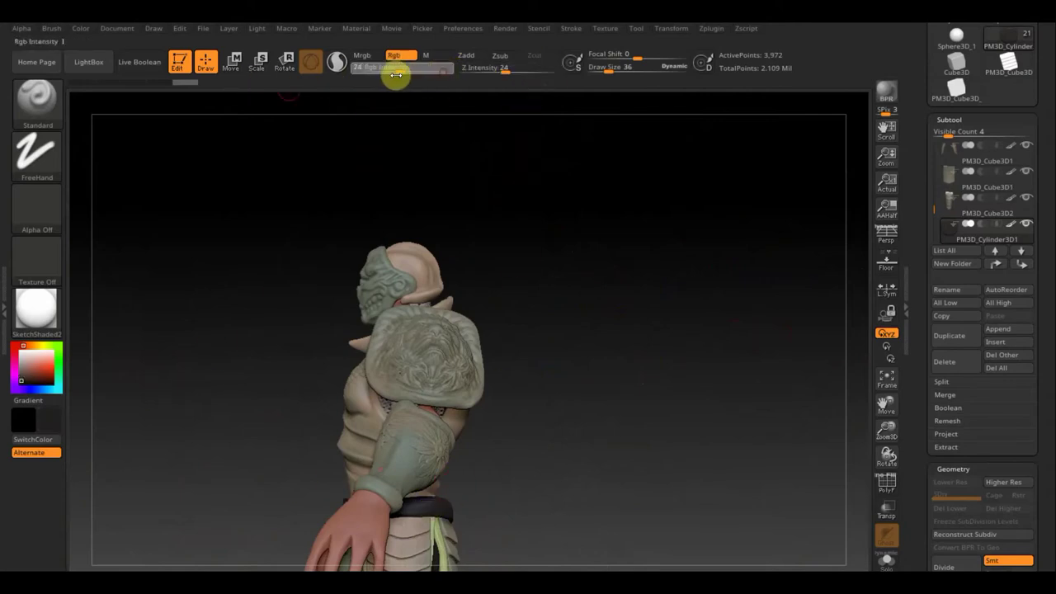
left_click_drag(608, 67, 631, 71)
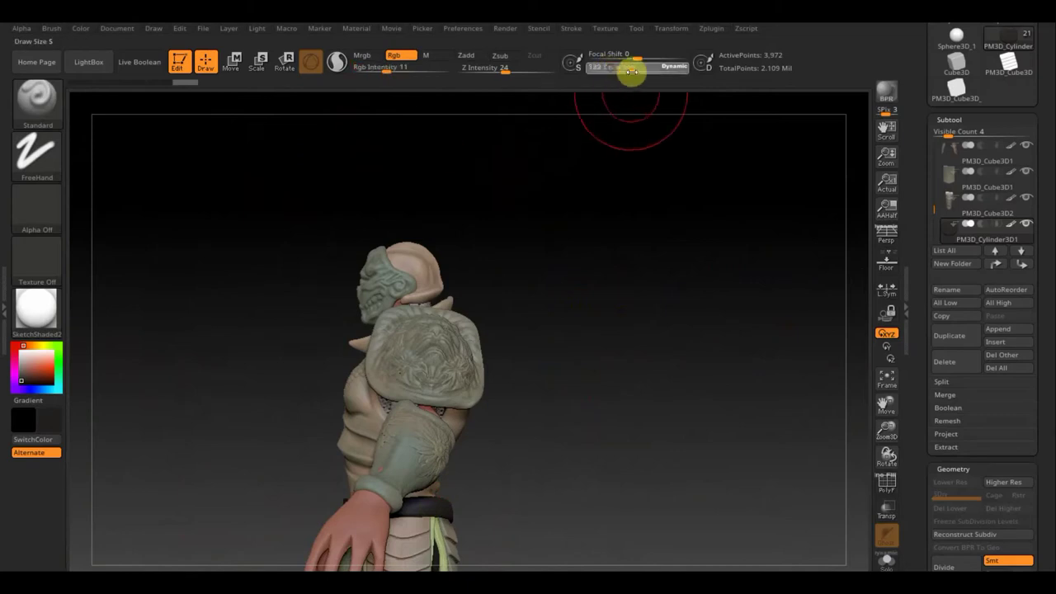
mouse_move(625, 276)
left_mouse_down()
mouse_move(663, 292)
mouse_move(632, 309)
mouse_move(622, 340)
left_mouse_up()
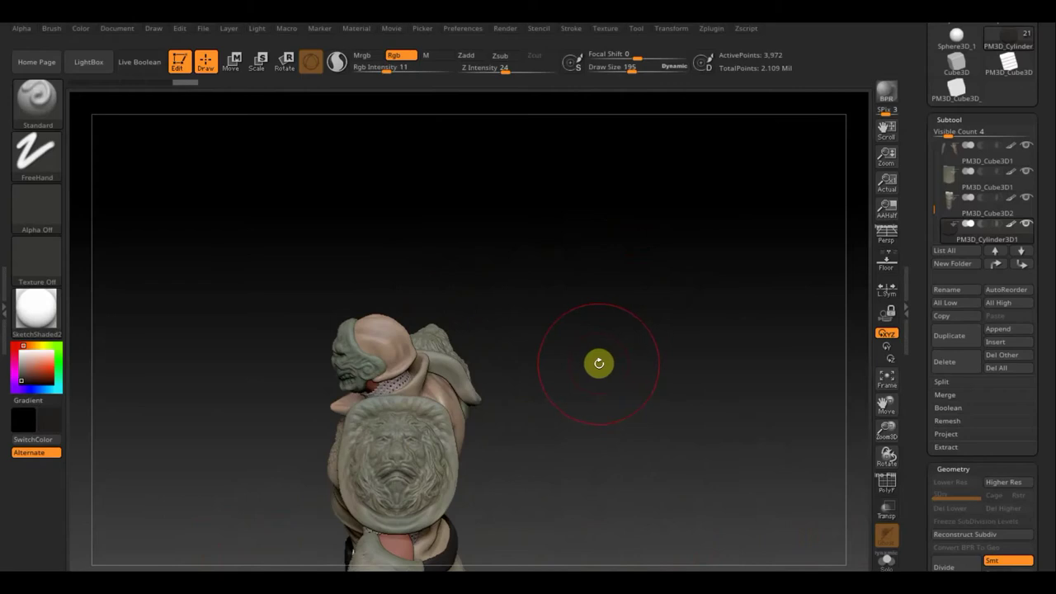
Step: Select the наплечник shoulder pad and paint light tint strokes across it from several angles
key("n")
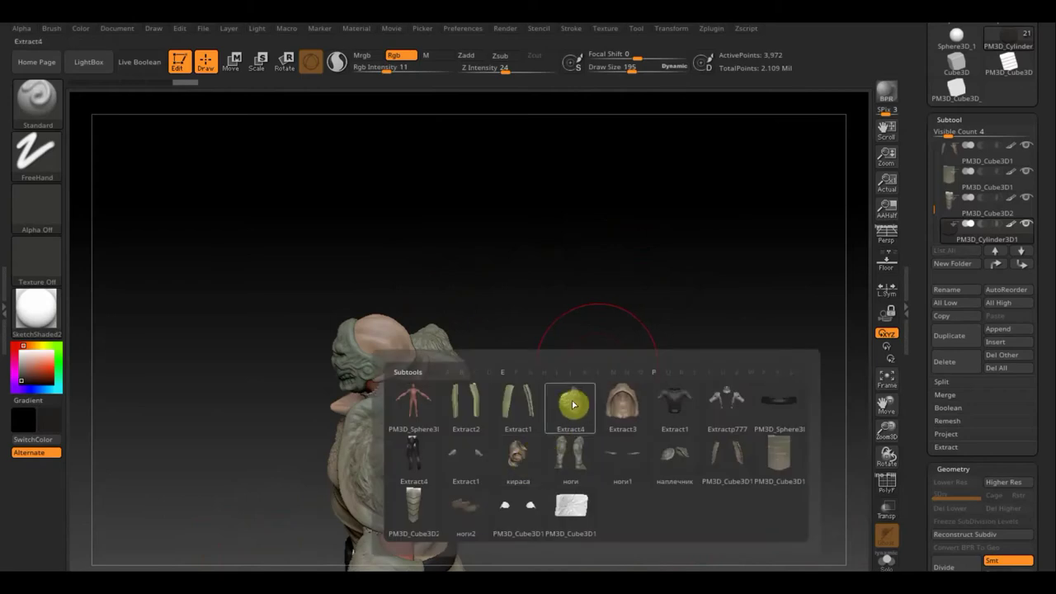
left_click(669, 455)
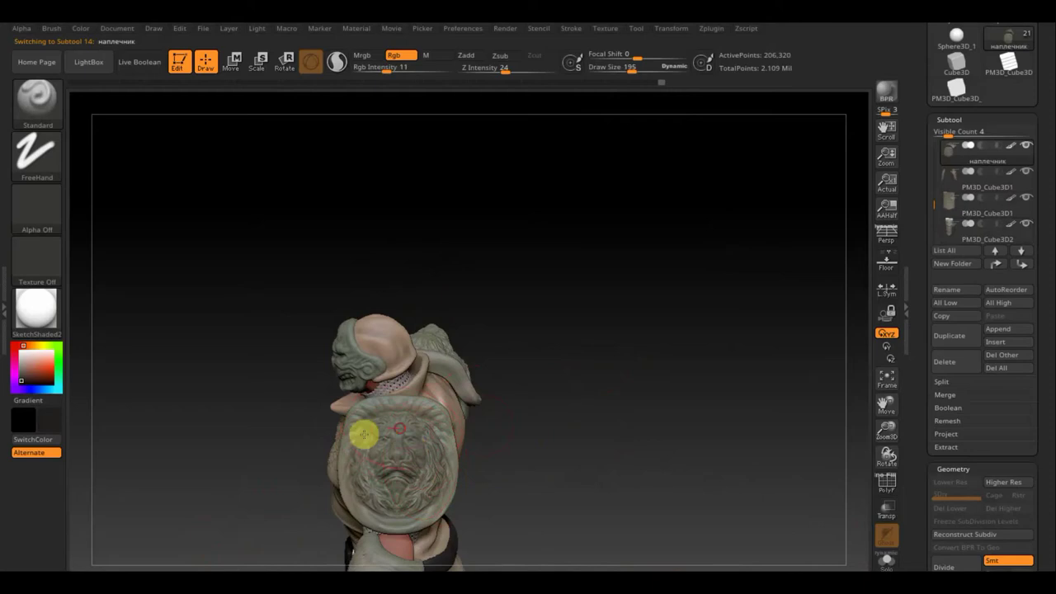
mouse_move(364, 434)
left_mouse_down()
mouse_move(420, 419)
mouse_move(373, 401)
left_mouse_up()
left_click_drag(495, 453, 612, 437)
left_click_drag(550, 454, 554, 490)
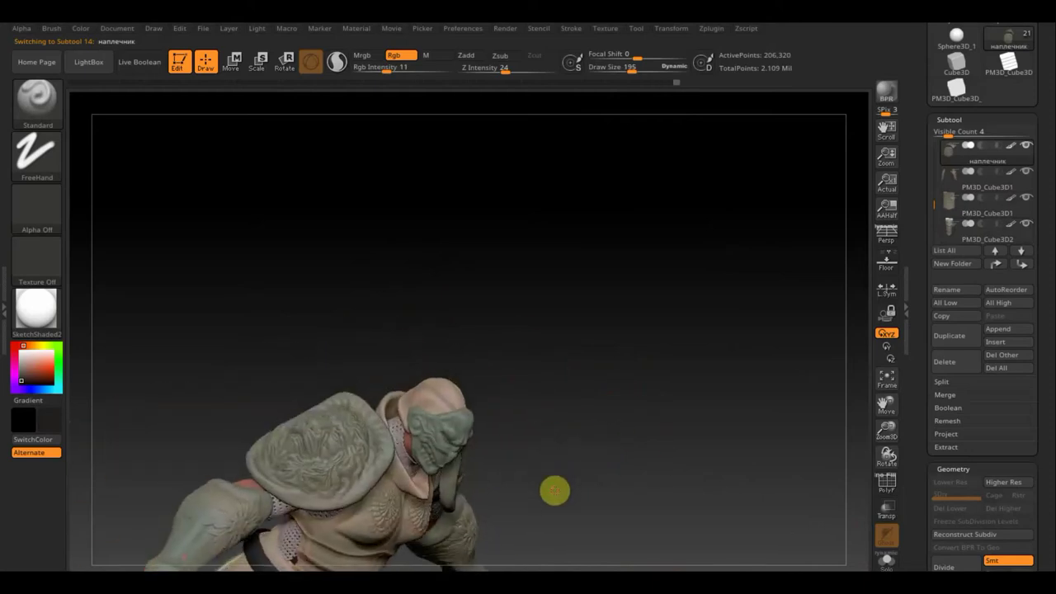
left_click_drag(359, 444, 329, 460)
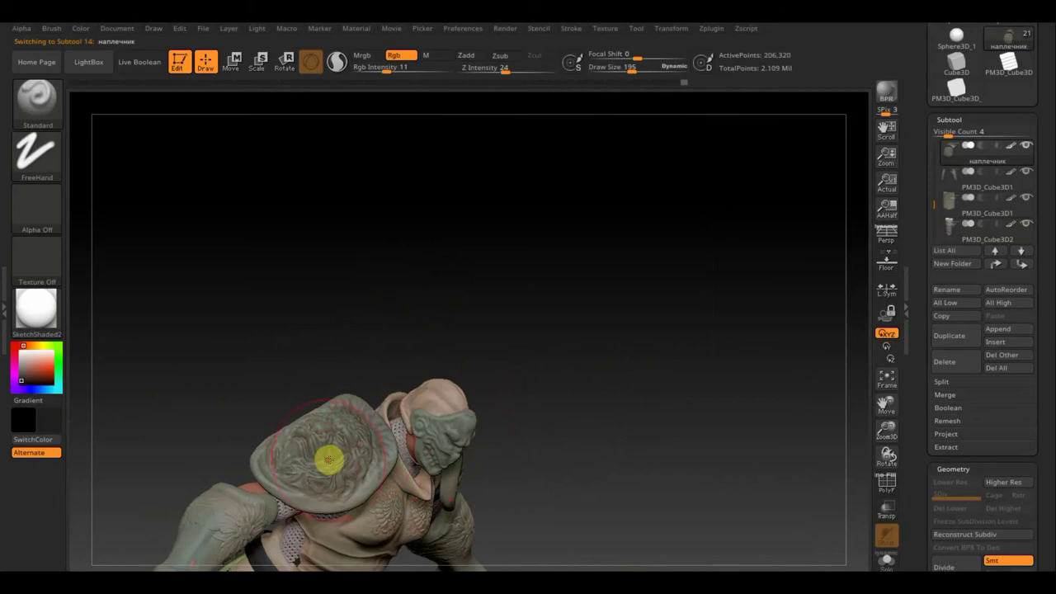
mouse_move(623, 355)
left_mouse_down()
mouse_move(632, 418)
mouse_move(620, 417)
mouse_move(603, 337)
mouse_move(620, 366)
mouse_move(605, 243)
left_mouse_up()
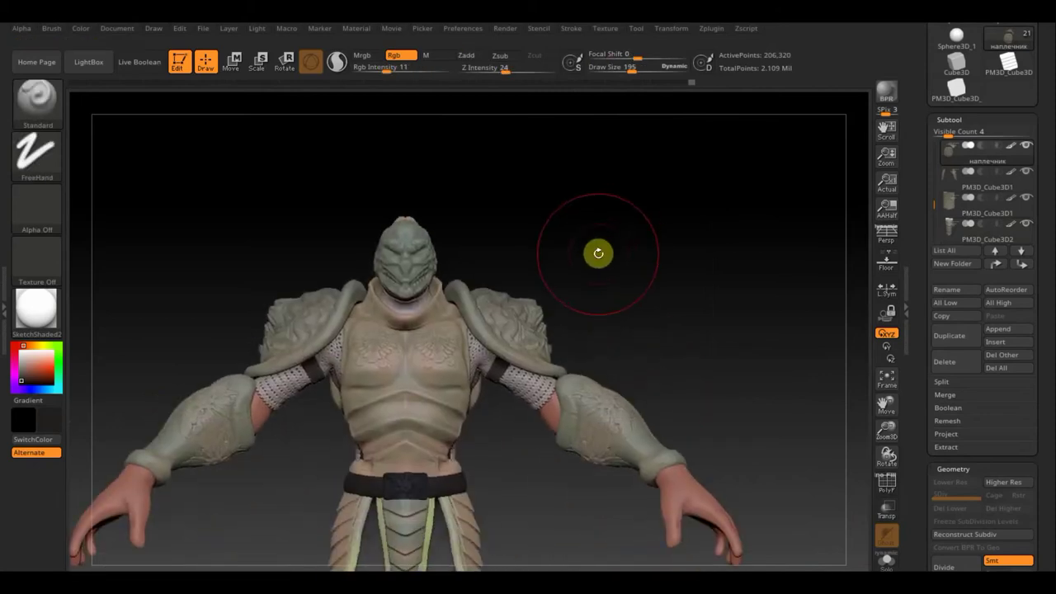
key("n")
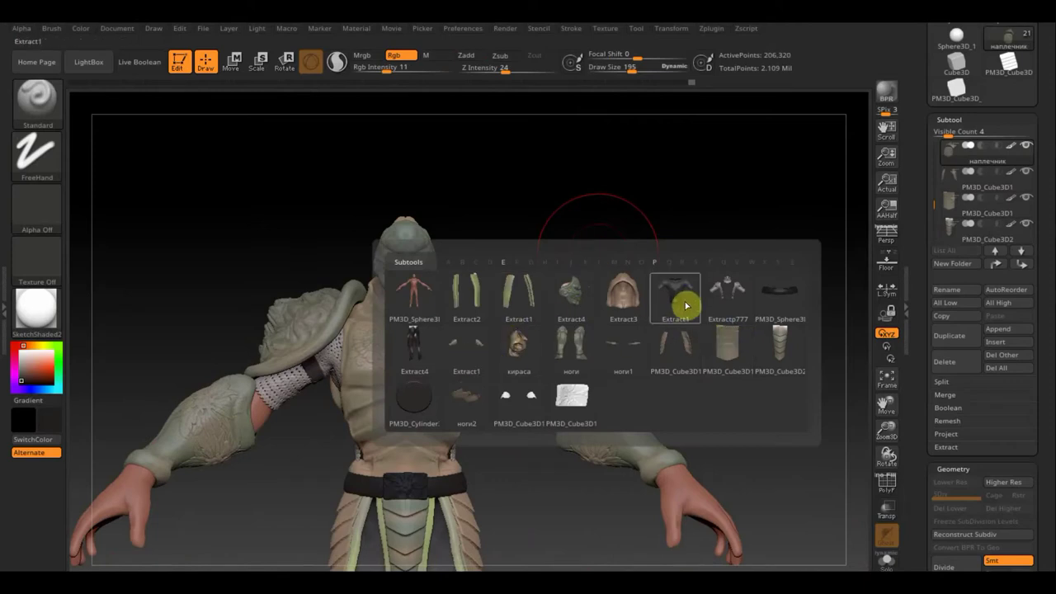
Step: Make кираса active and paint faint red over the chest at Rgb Intensity 2, shrinking the brush to 65
left_click(518, 357)
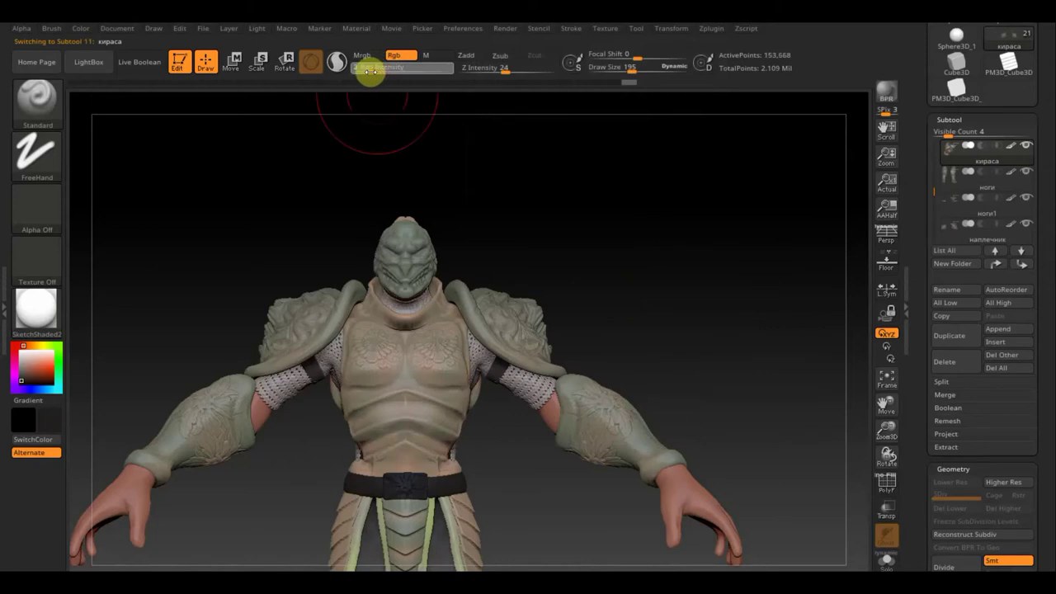
key("Return")
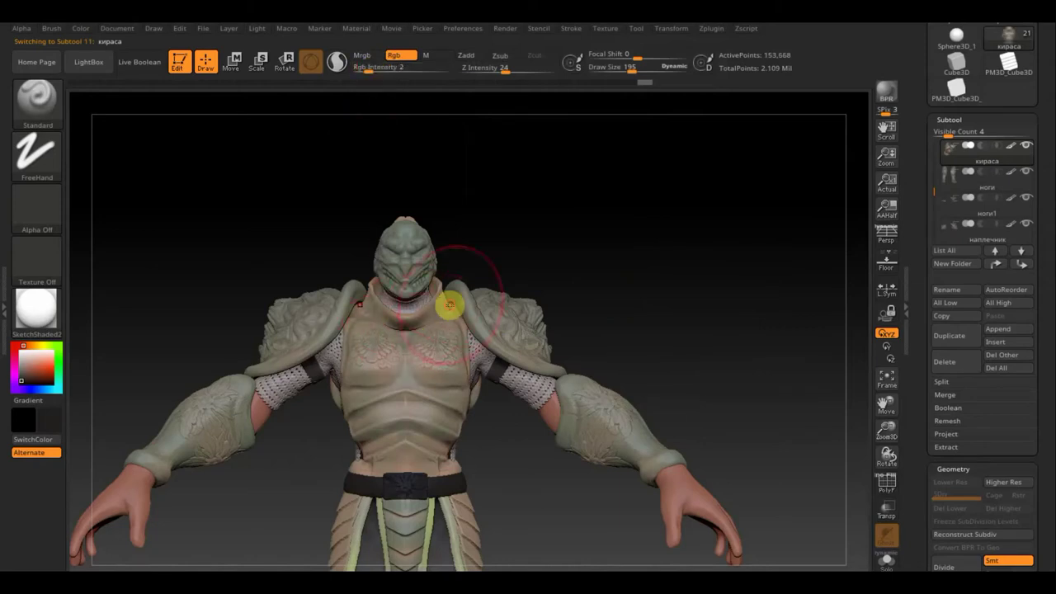
left_click_drag(442, 312, 359, 443)
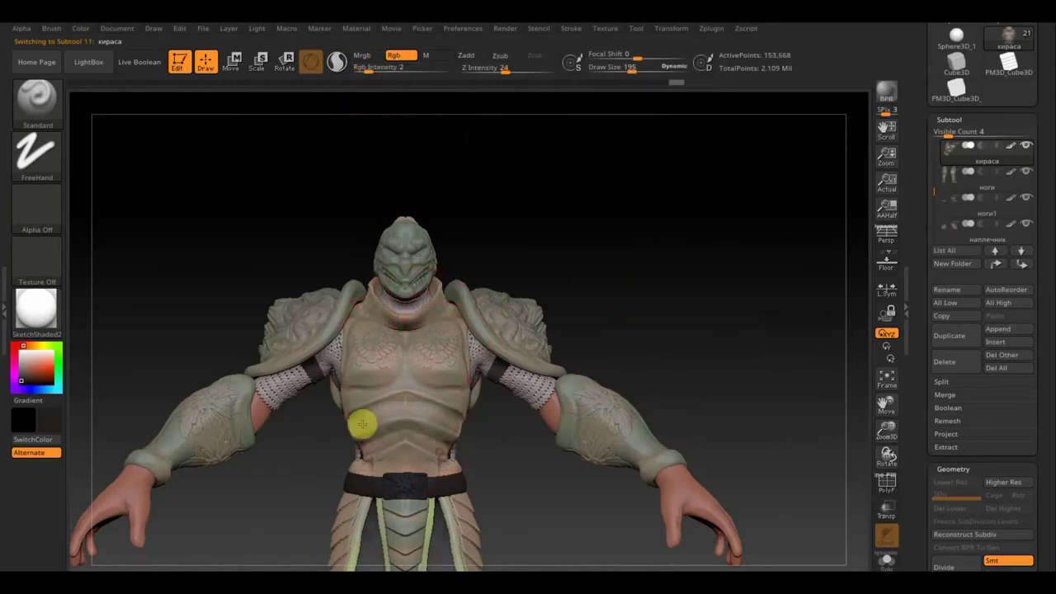
left_click_drag(425, 414, 417, 405)
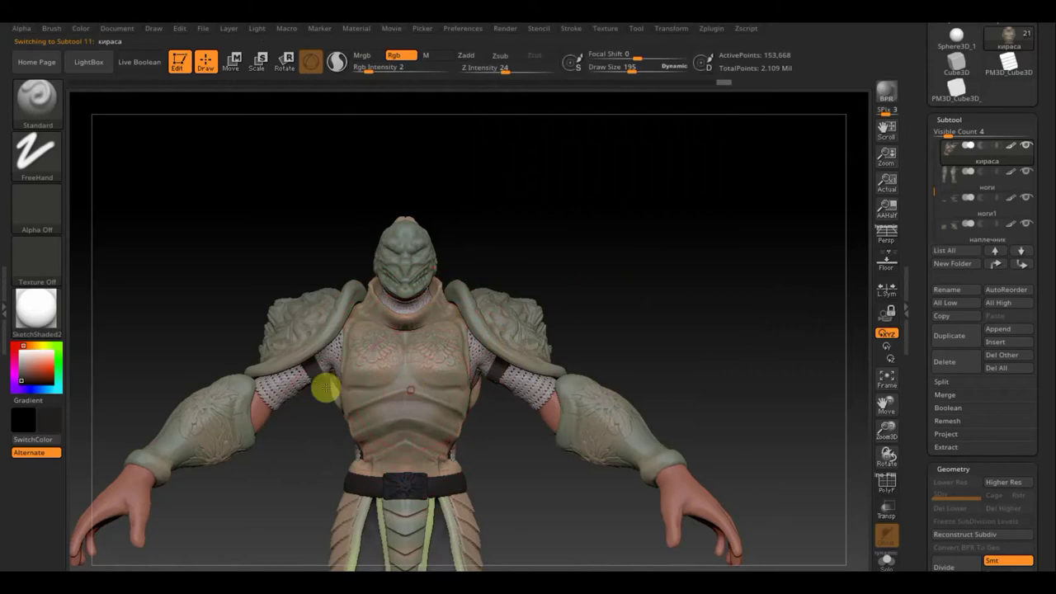
left_click_drag(317, 393, 360, 401)
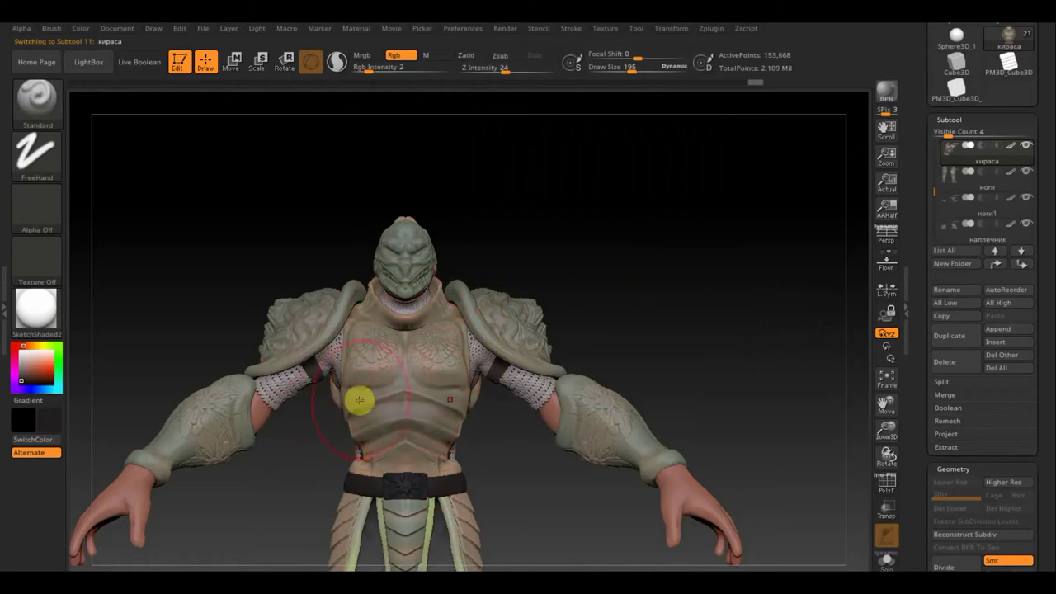
left_click_drag(632, 71, 613, 71)
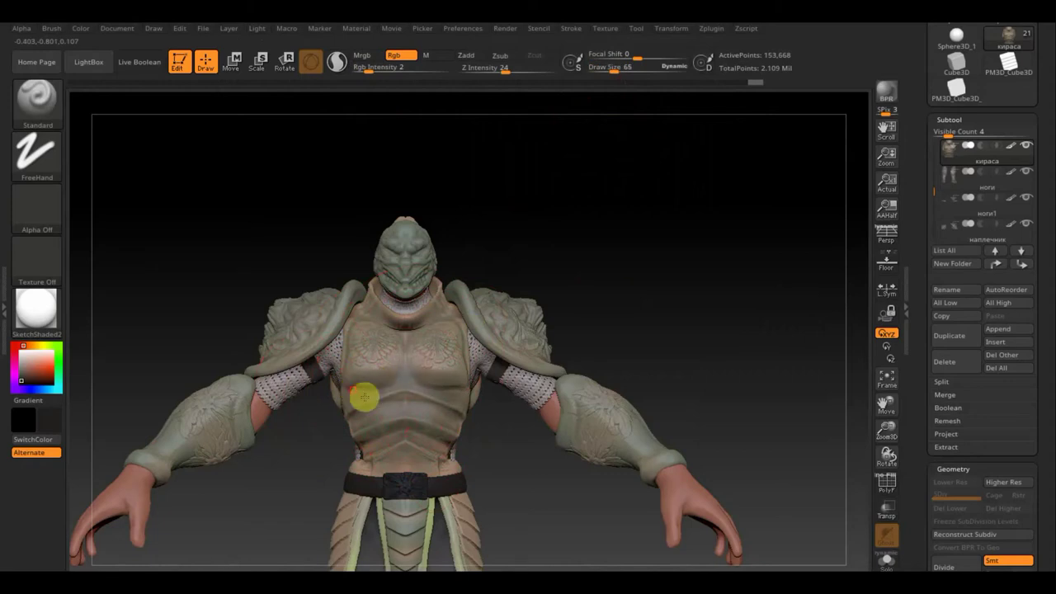
left_click_drag(364, 399, 420, 406)
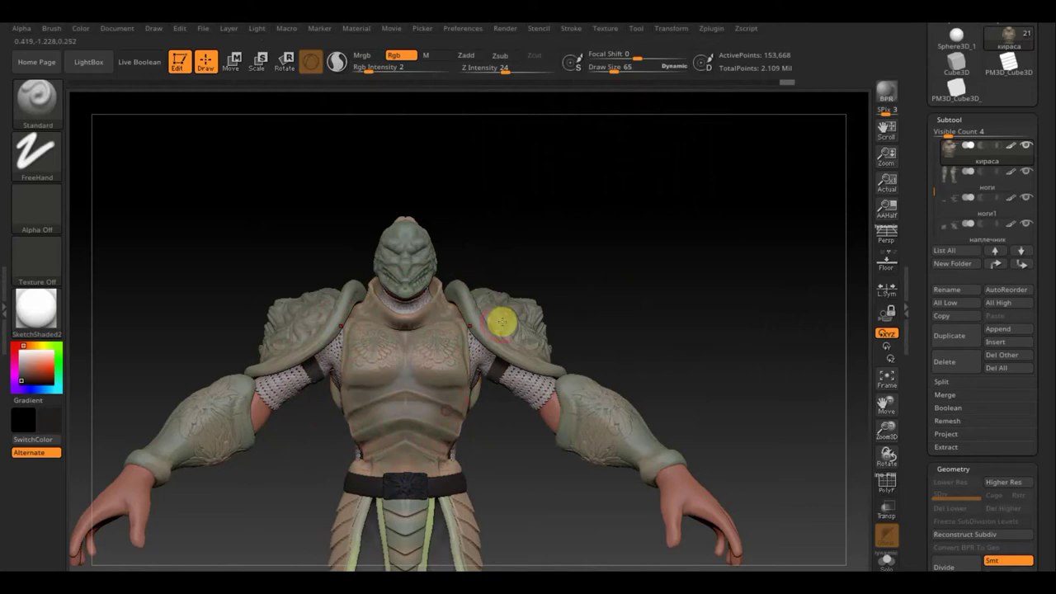
left_click_drag(556, 273, 609, 339)
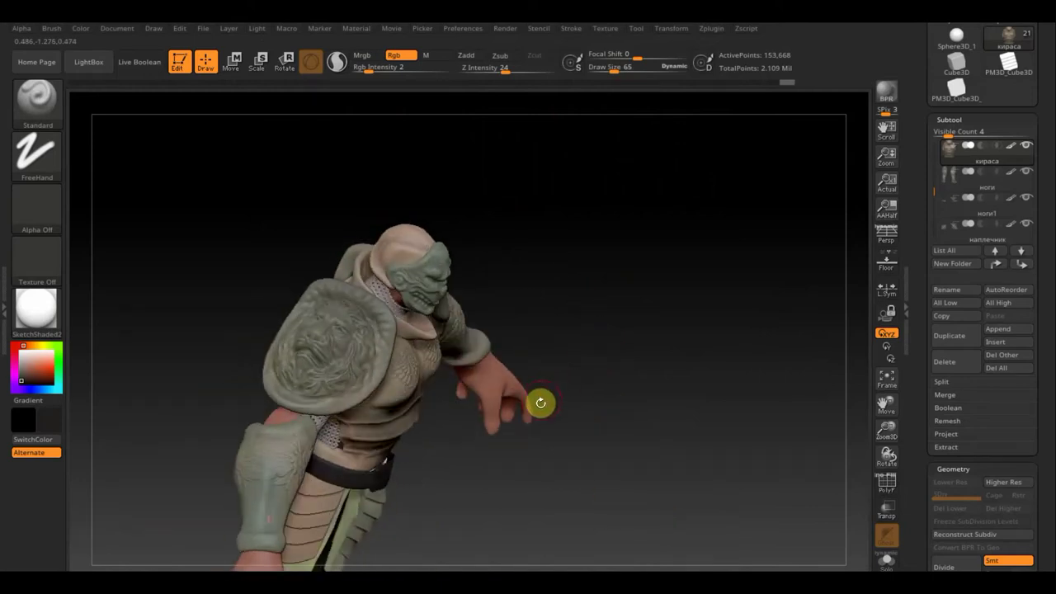
key("n")
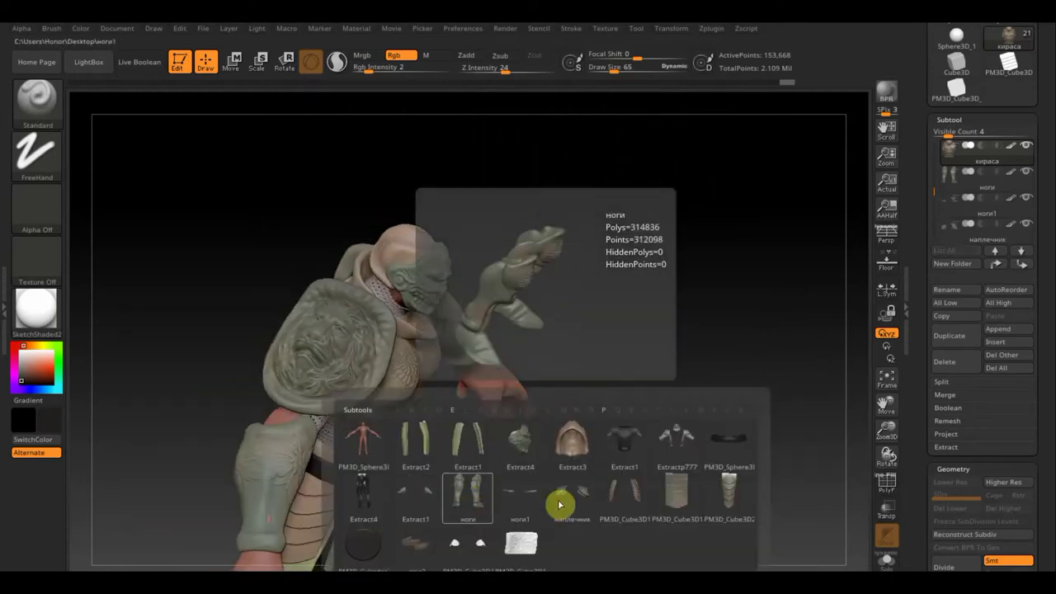
Step: Switch to PM3D_Cube3D2, zoom onto the belt, set Draw Size to 21, and view the skirt plates
left_click(734, 506)
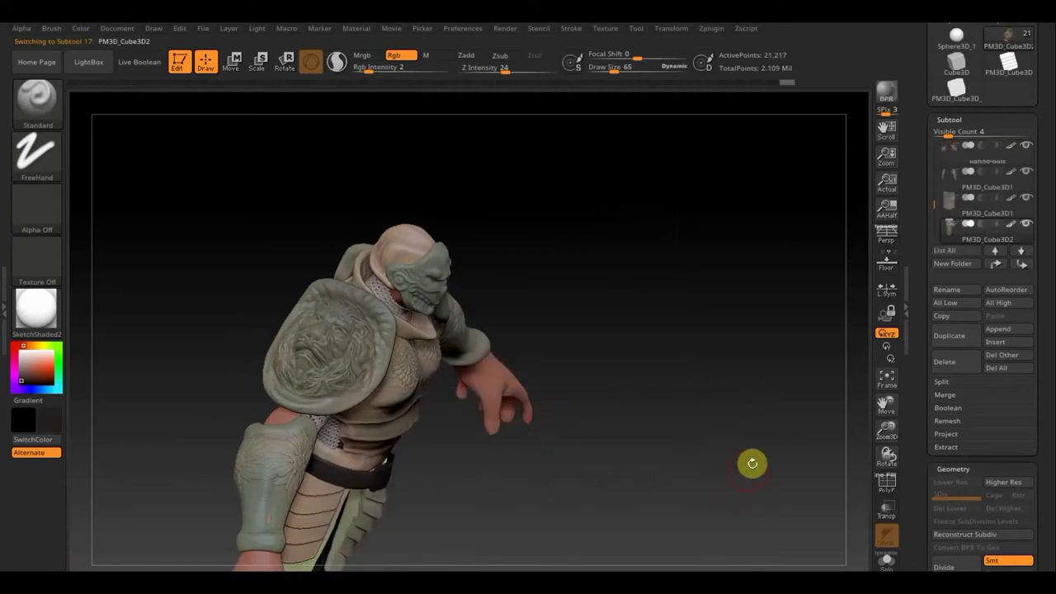
left_click_drag(749, 463, 727, 390, "shift")
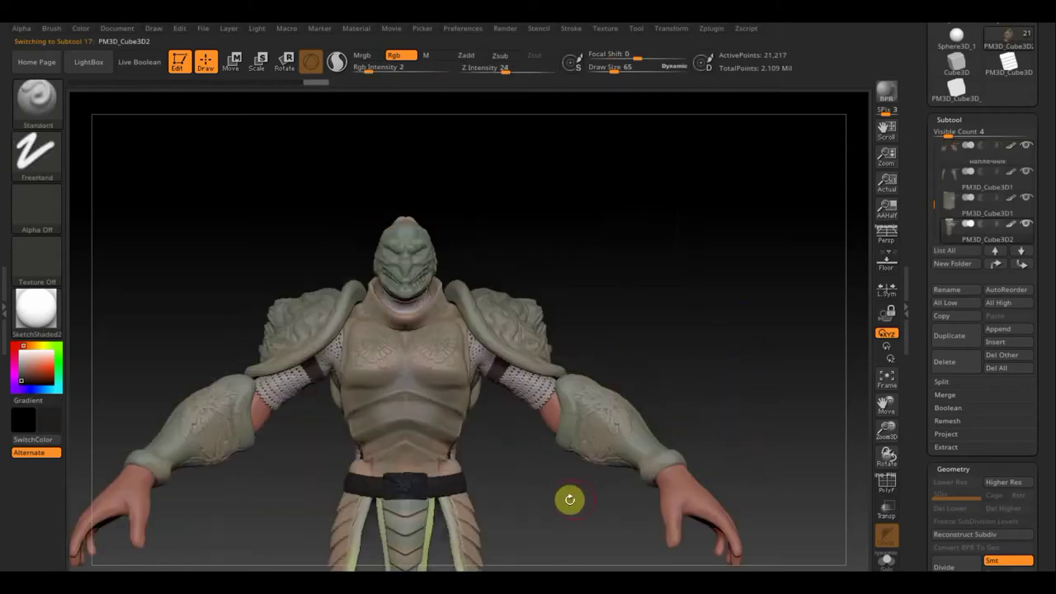
mouse_move(565, 505)
left_mouse_down("alt")
mouse_move(570, 243)
mouse_move(559, 278)
mouse_move(589, 401)
mouse_move(462, 409)
left_mouse_up("alt")
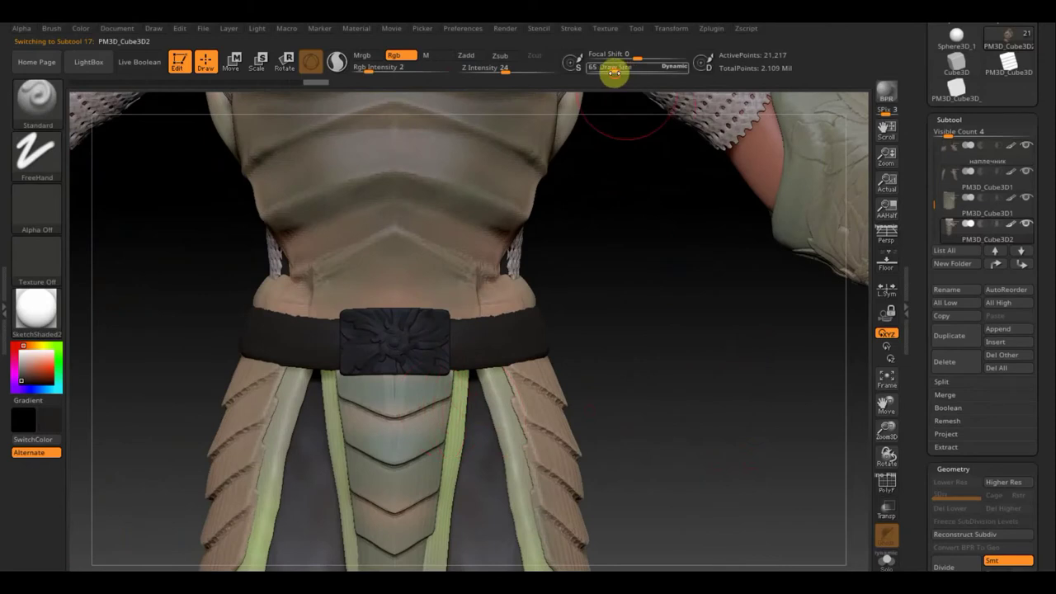
left_click_drag(614, 70, 602, 70)
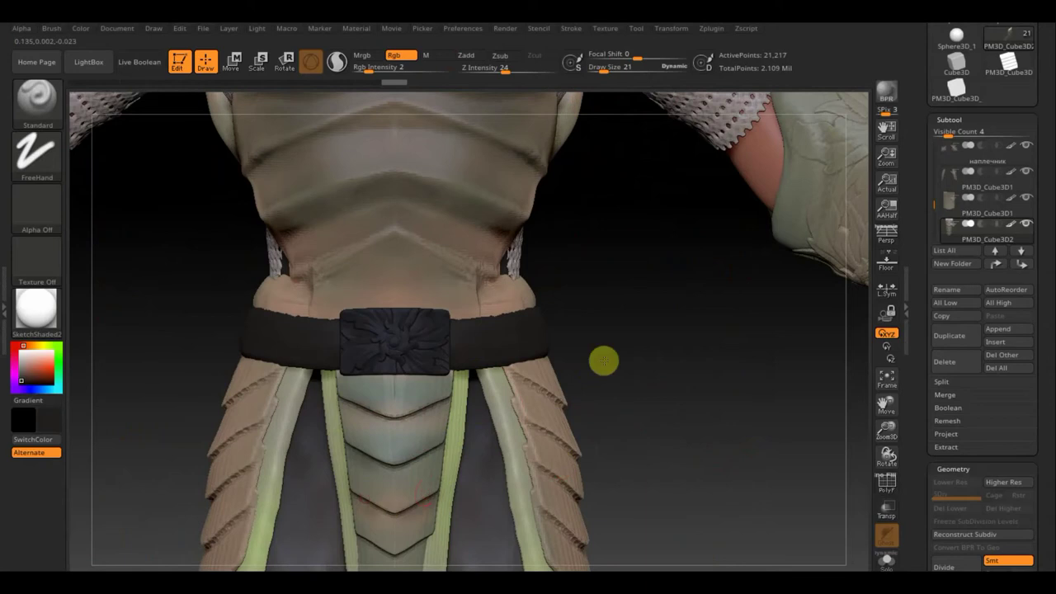
left_click_drag(603, 360, 611, 281, "alt")
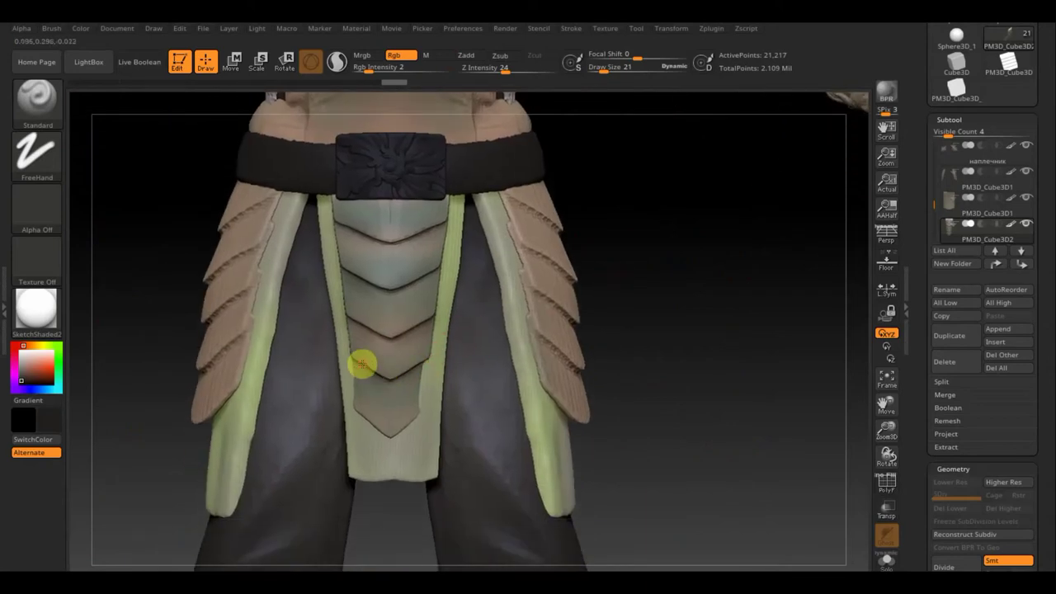
left_click_drag(132, 344, 182, 348)
key("n")
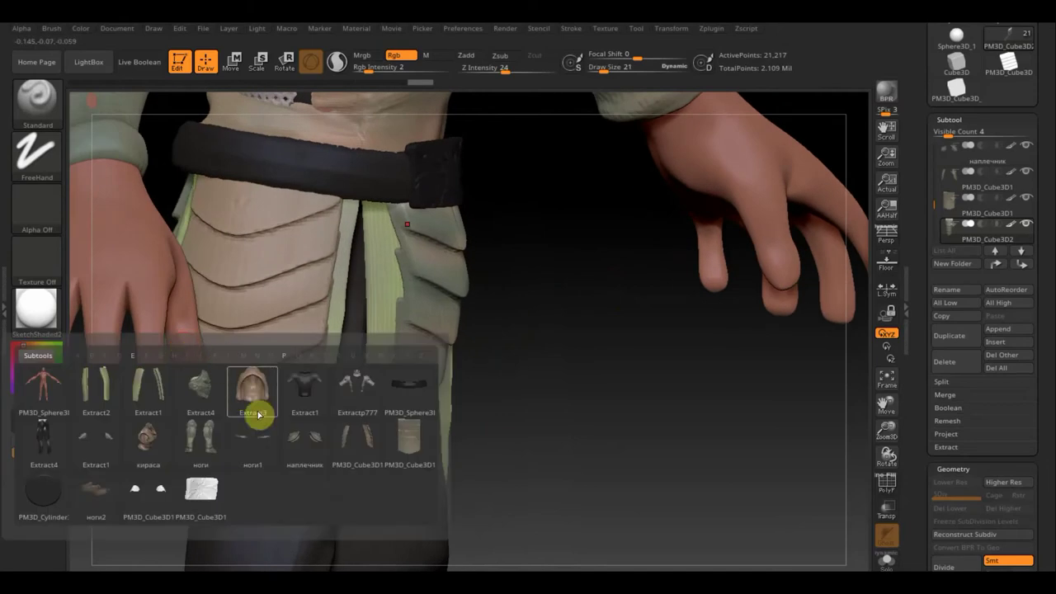
Step: Make PM3D_Cube3D1 active, frame the skirt armor, and dismiss the notification pop-up
left_click(406, 442)
key("f")
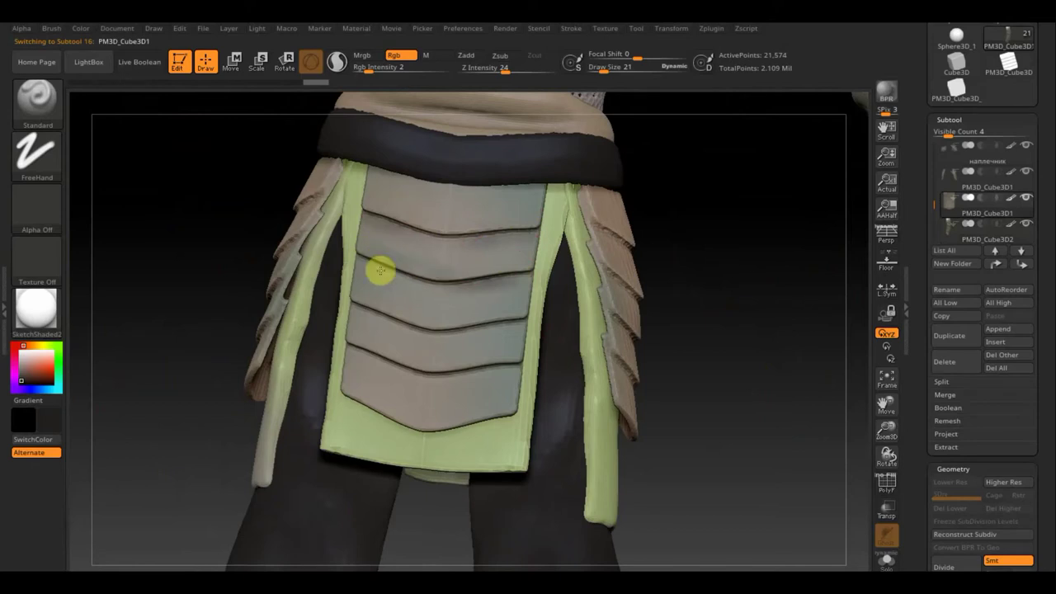
left_click(304, 246)
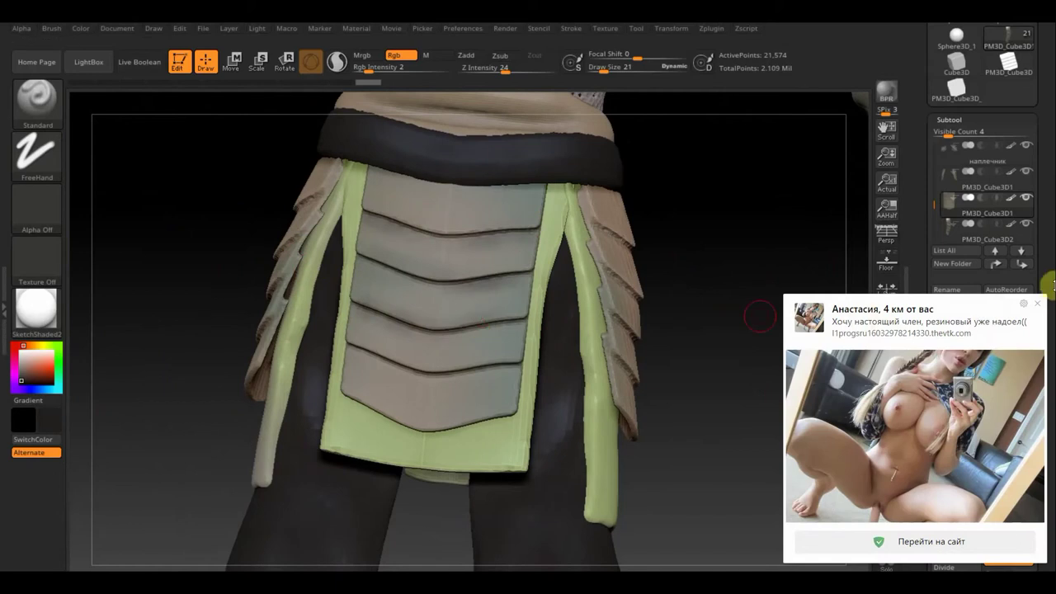
left_click(1040, 307)
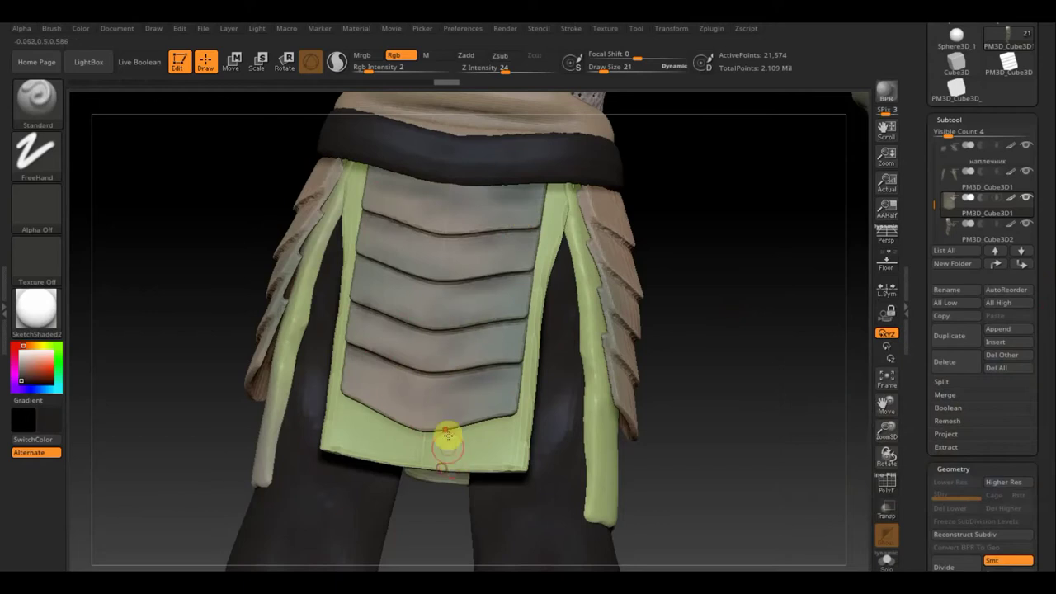
Step: Rotate the model and fit the whole armored character in view with the subtool picker showing
left_click_drag(785, 407, 766, 410)
key("f")
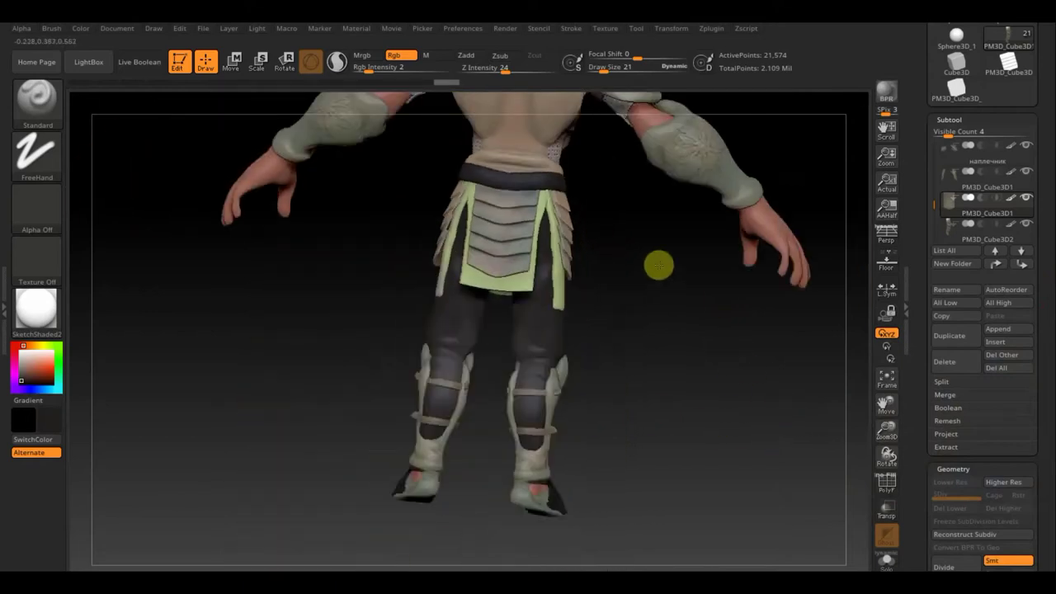
mouse_move(658, 264)
left_mouse_down()
mouse_move(667, 424)
mouse_move(518, 406)
mouse_move(637, 377)
left_mouse_up()
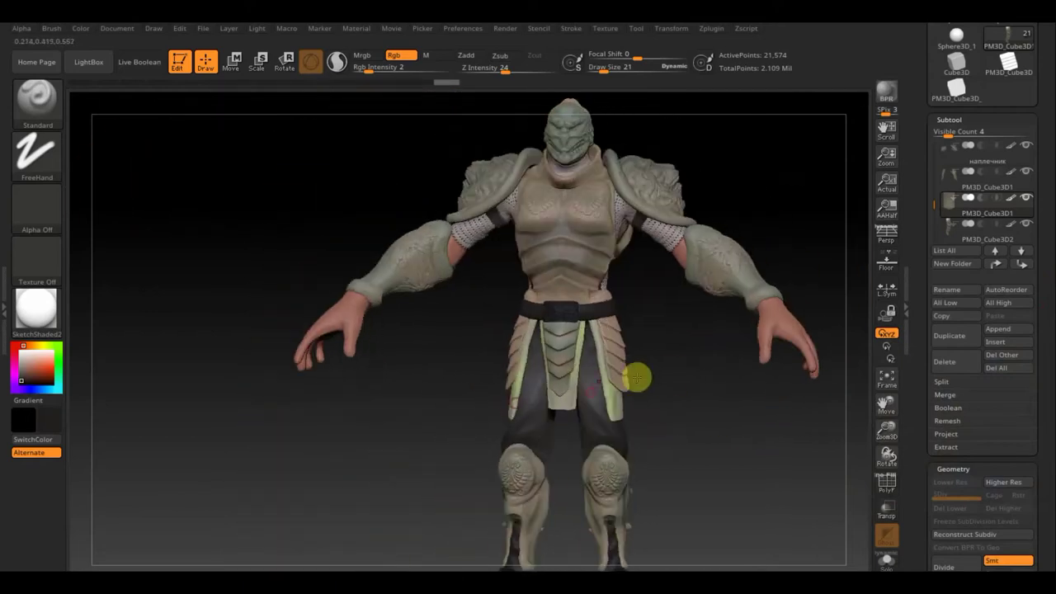
key("n")
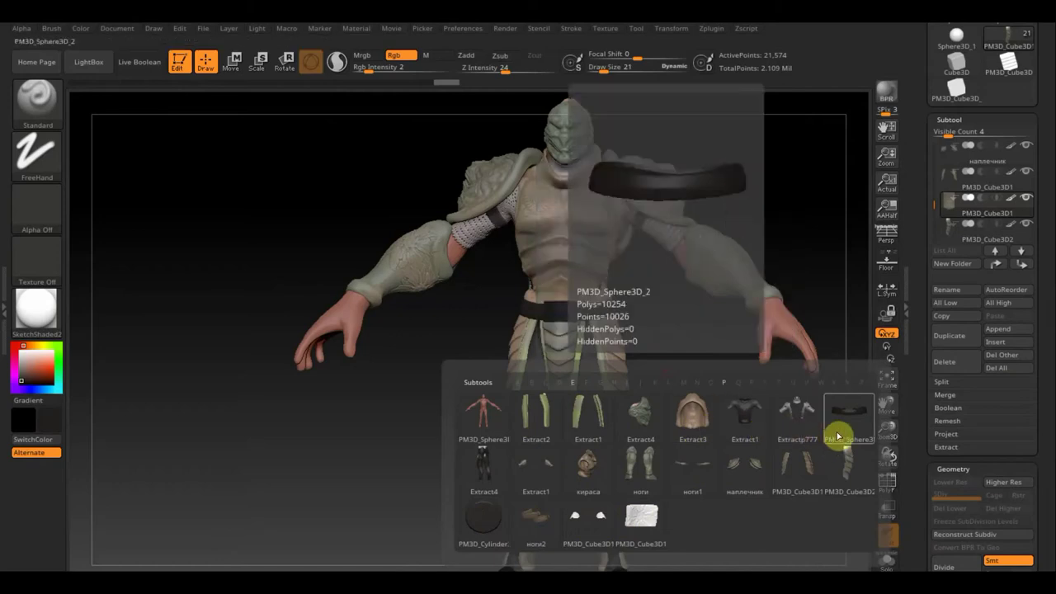
Step: Make PM3D_Cube3D1 active and rotate and zoom in close on the torso, chest and hand
left_click(813, 471)
mouse_move(713, 412)
left_mouse_down()
mouse_move(743, 415)
mouse_move(738, 540)
left_mouse_up()
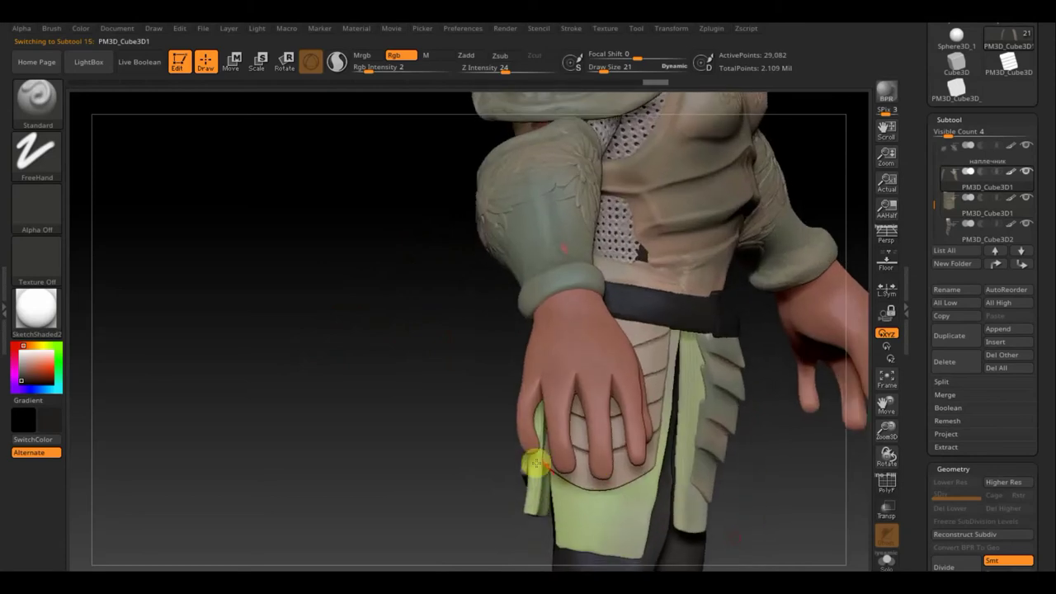
mouse_move(537, 460)
left_mouse_down("alt")
mouse_move(437, 433)
mouse_move(609, 353)
left_mouse_up("alt")
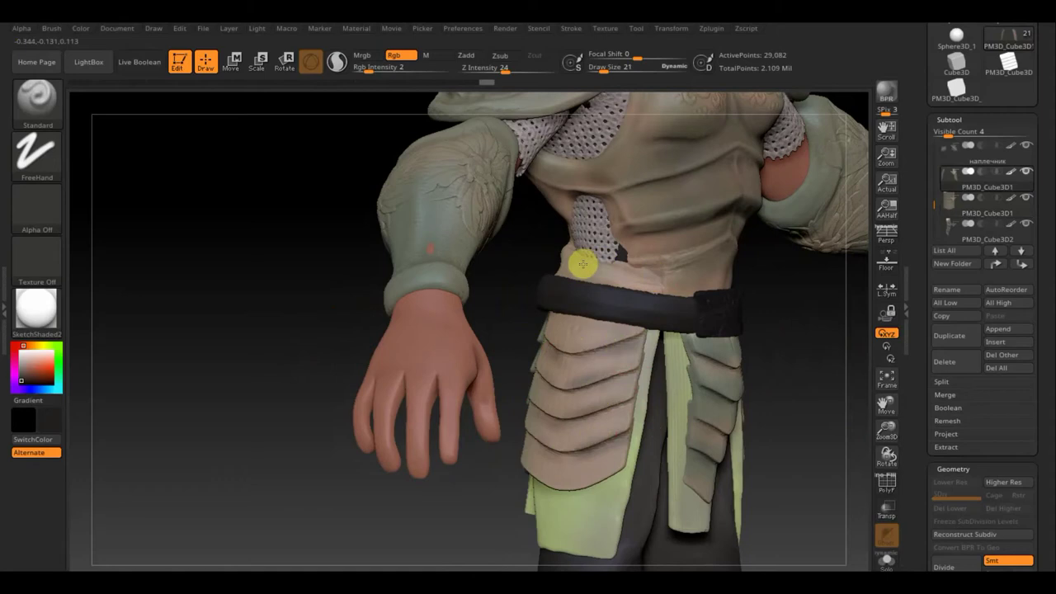
left_click_drag(294, 283, 275, 285)
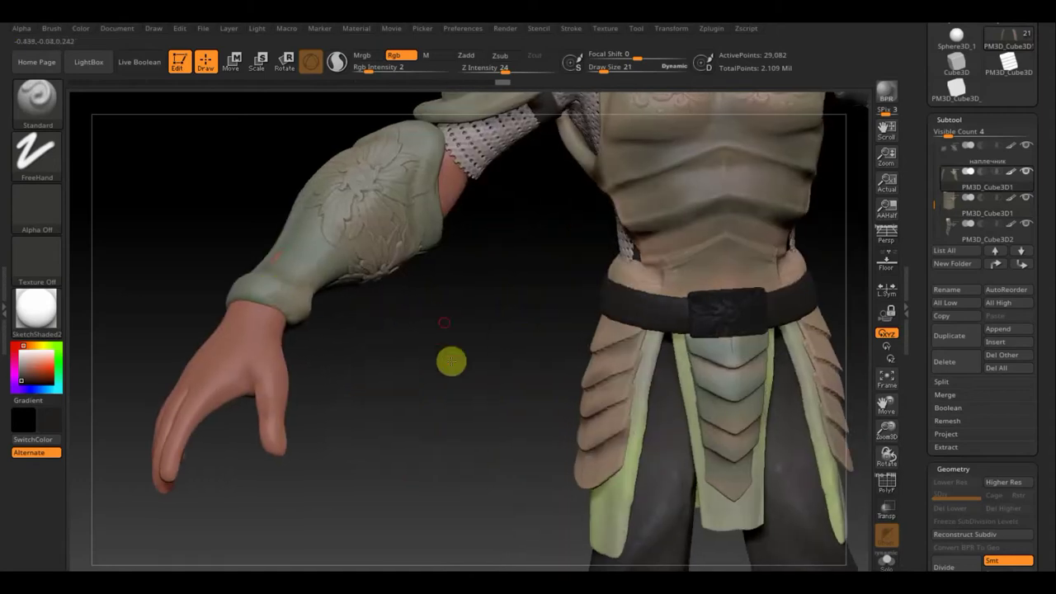
mouse_move(452, 361)
left_mouse_down()
mouse_move(465, 415)
mouse_move(444, 386)
left_mouse_up()
key("n")
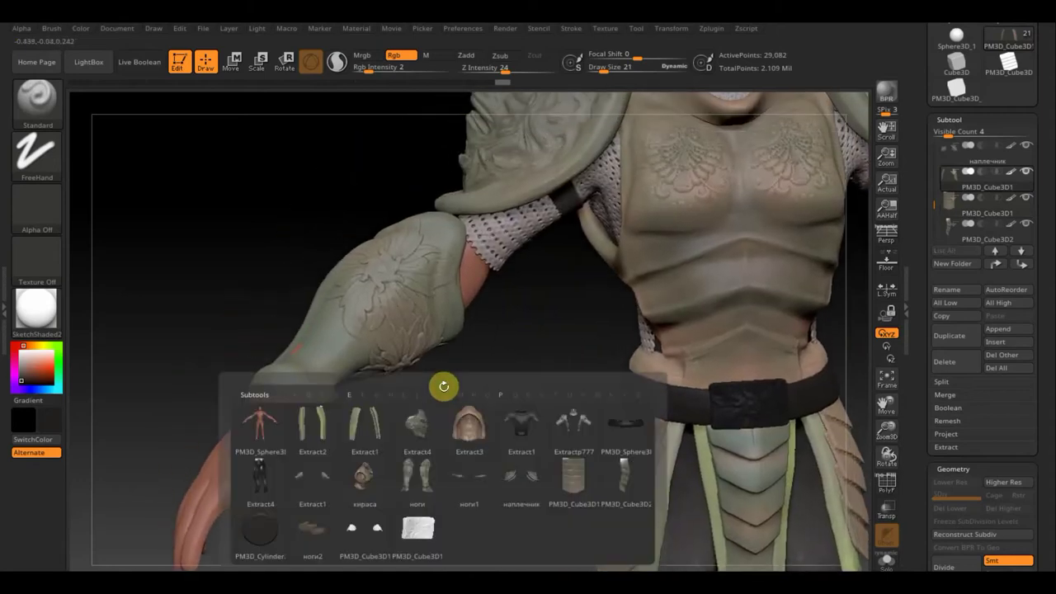
Step: Make Extract1 active, set brush size 7, and paint grey-green over the forearm bracer's floral relief
left_click(312, 486)
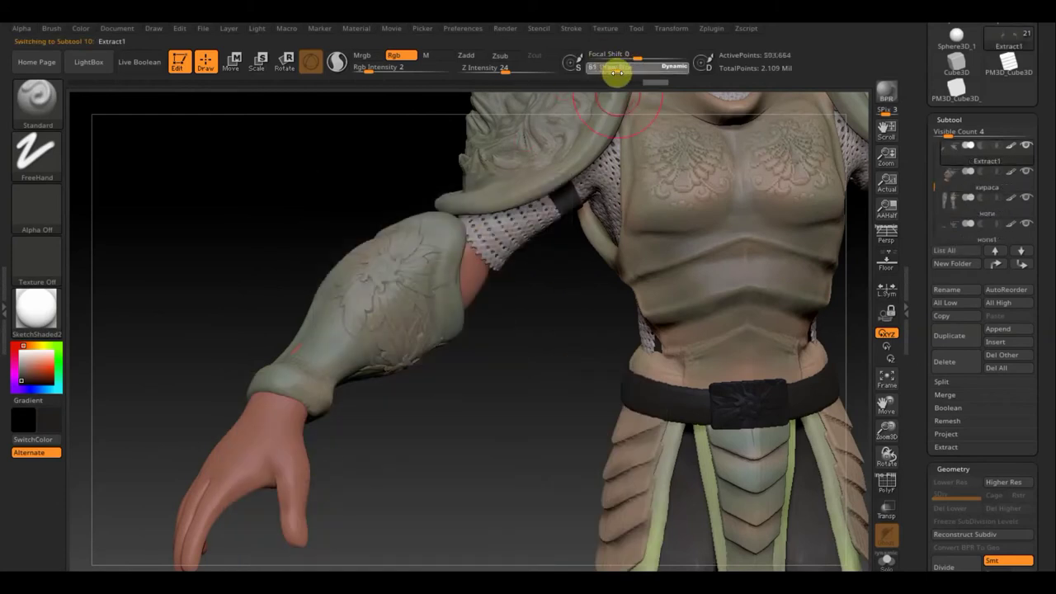
type("7")
key("Return")
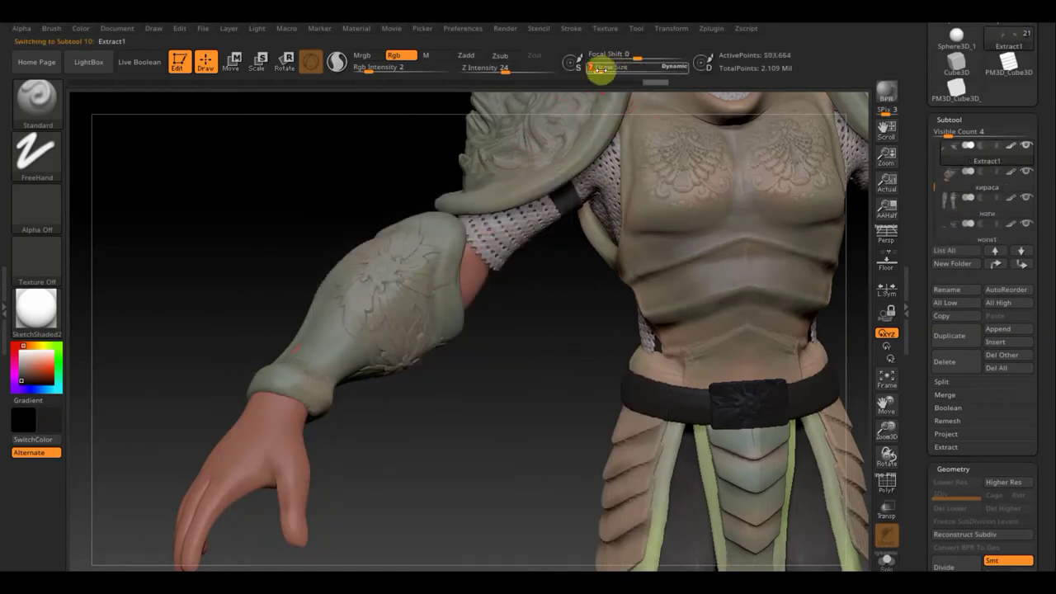
left_click_drag(601, 71, 615, 71)
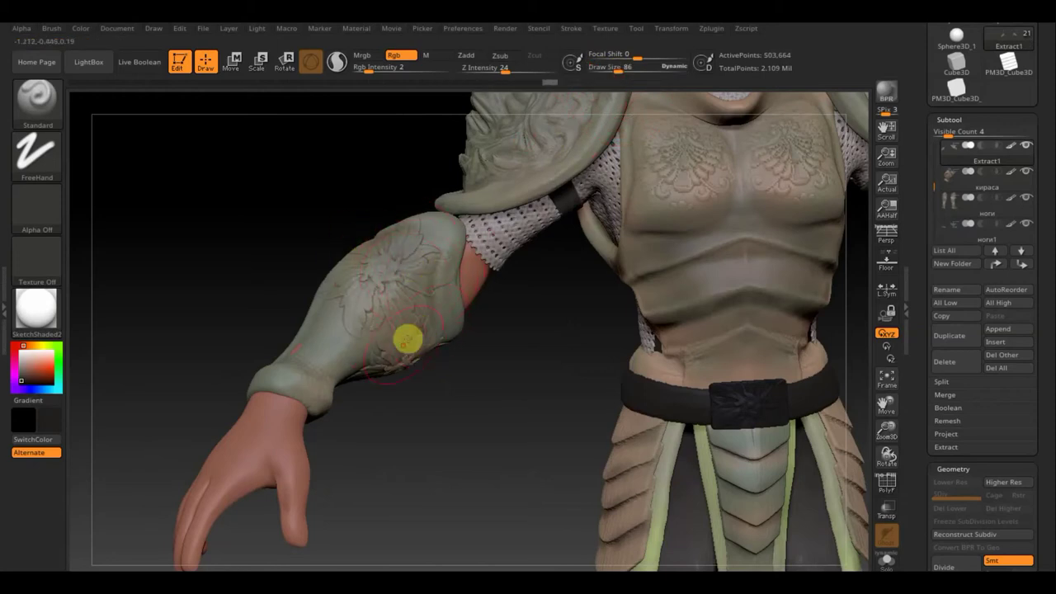
left_click_drag(257, 250, 356, 273)
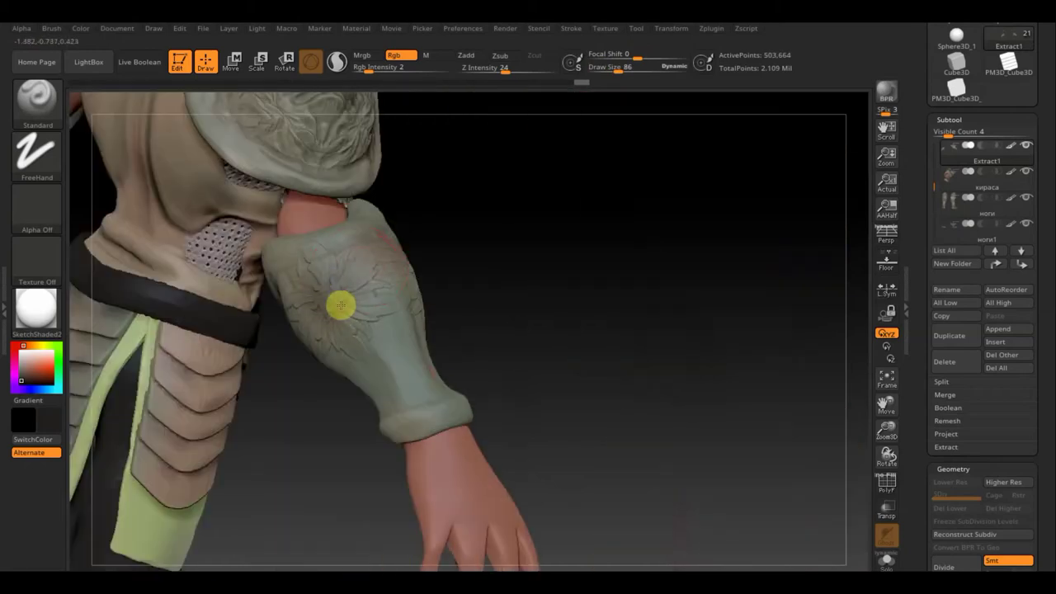
mouse_move(471, 275)
left_mouse_down()
mouse_move(437, 285)
mouse_move(396, 267)
left_mouse_up()
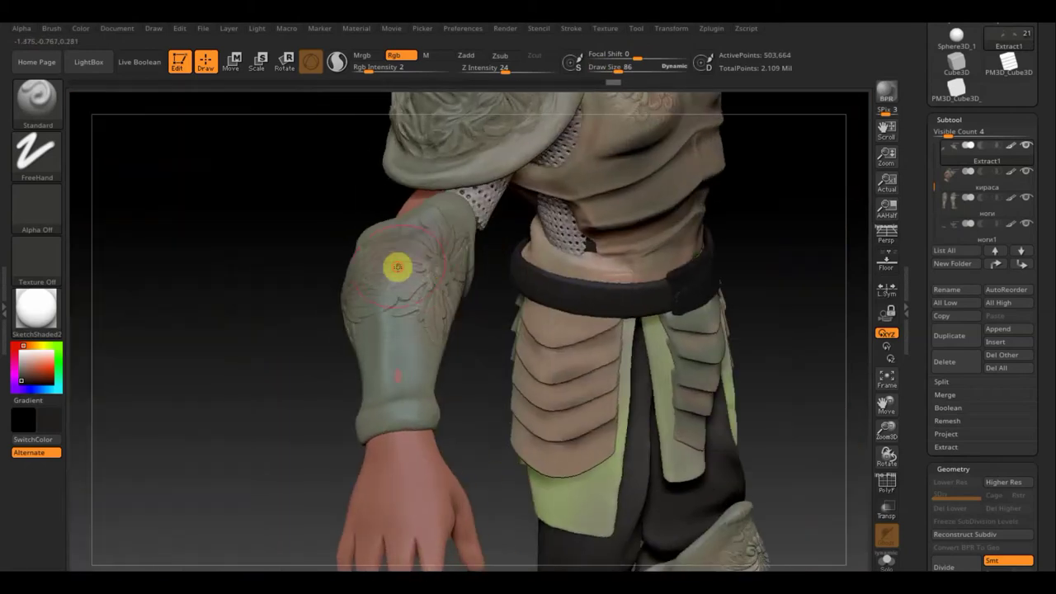
left_click_drag(446, 349, 412, 340)
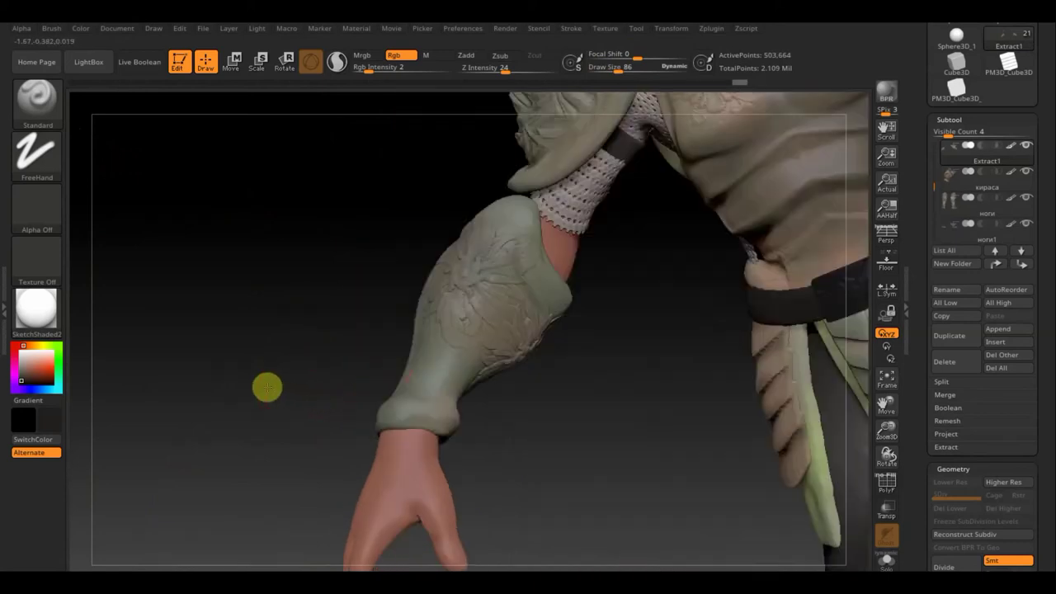
left_click_drag(338, 398, 266, 385)
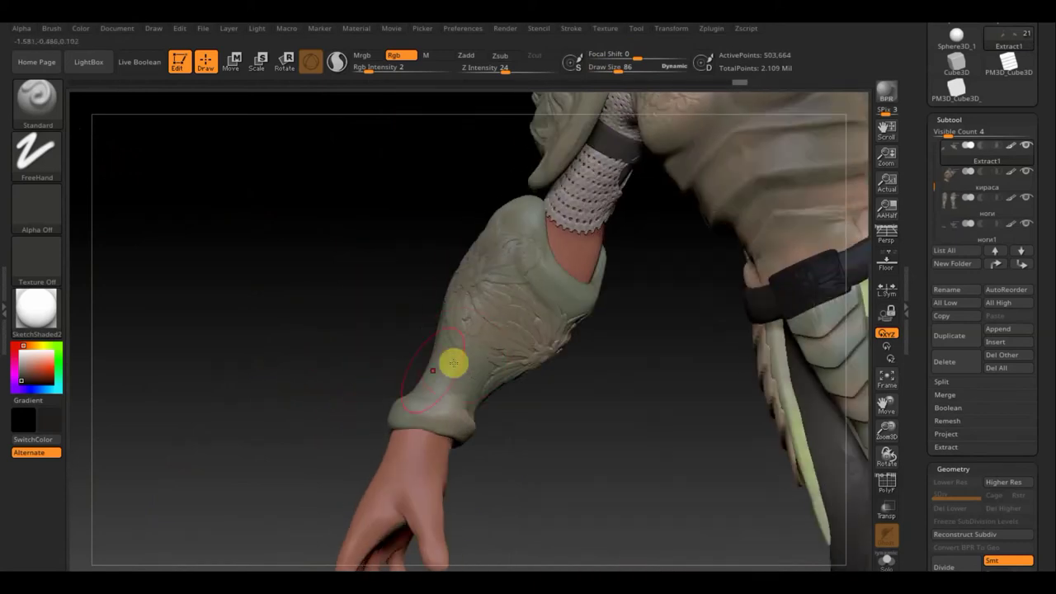
left_click_drag(563, 368, 550, 241)
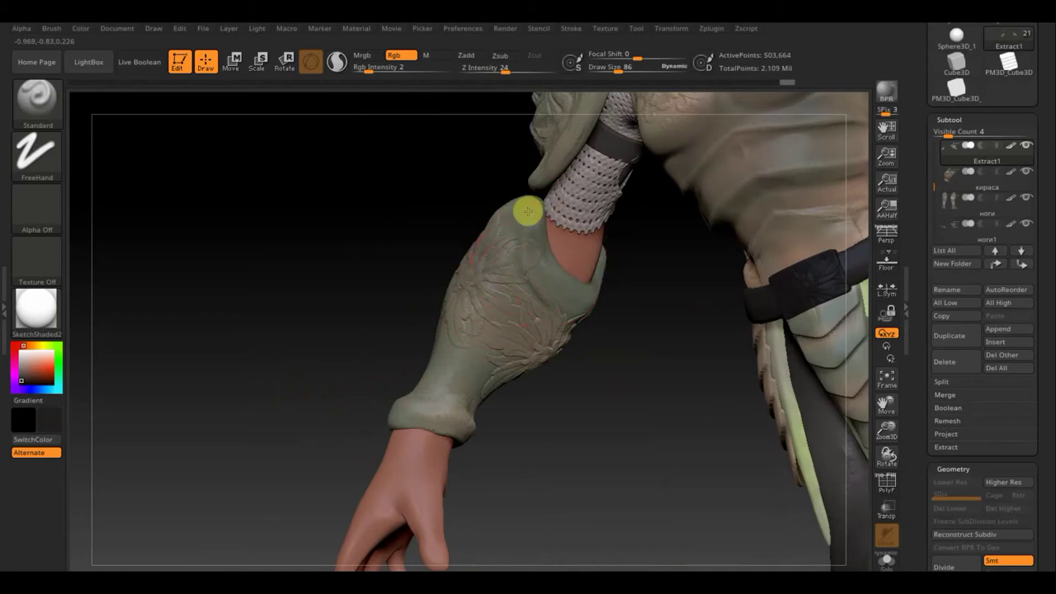
Step: Turn the torso toward the viewer and set the secondary colour to light grey
mouse_move(407, 205)
left_mouse_down()
mouse_move(437, 262)
mouse_move(523, 209)
left_mouse_up()
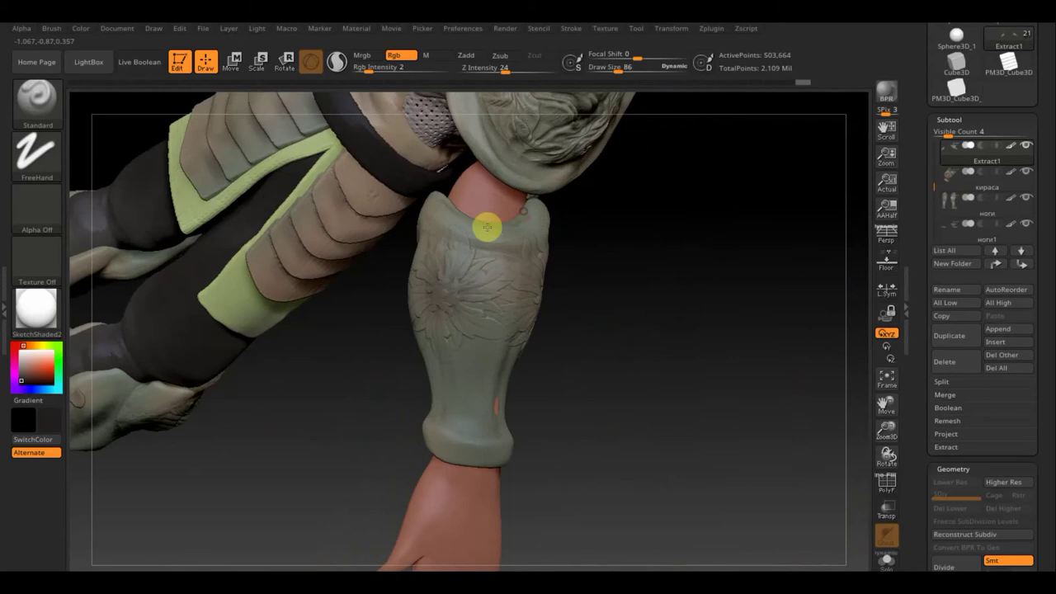
left_click_drag(616, 252, 557, 214)
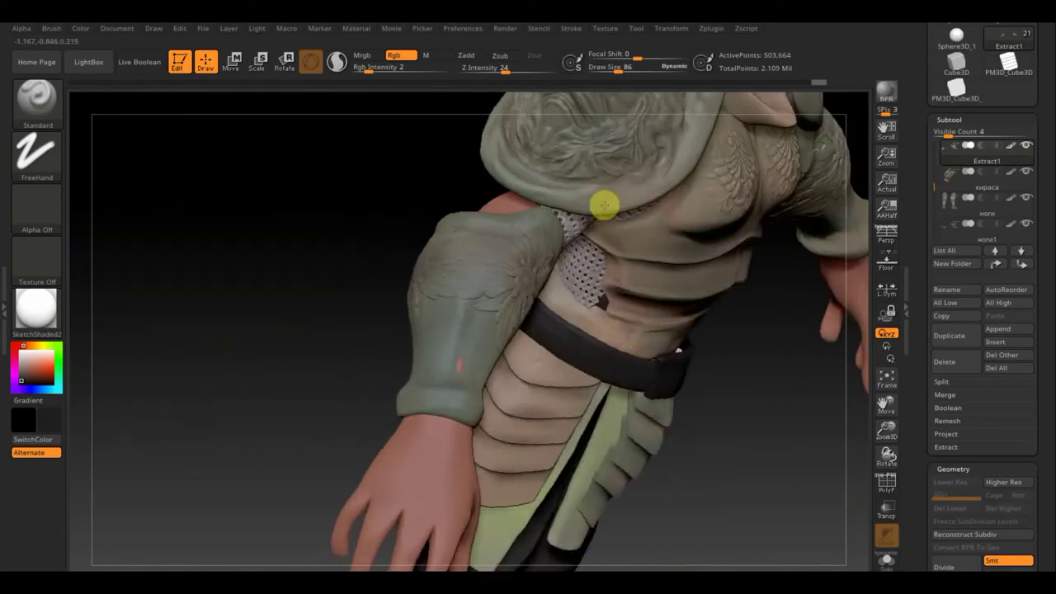
left_click_drag(399, 267, 344, 278)
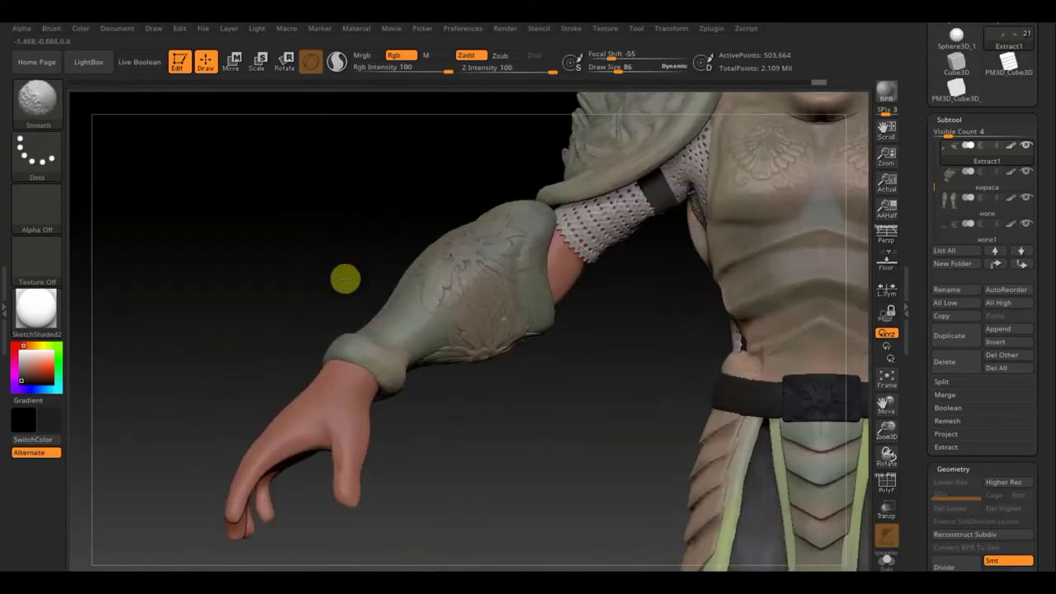
left_click_drag(508, 428, 462, 415)
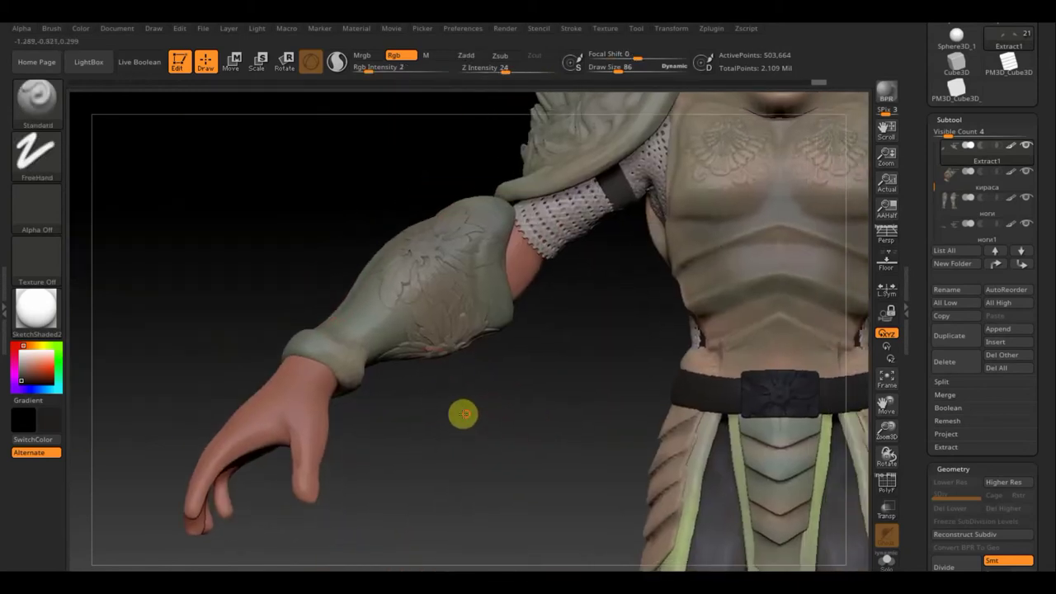
left_click(51, 423)
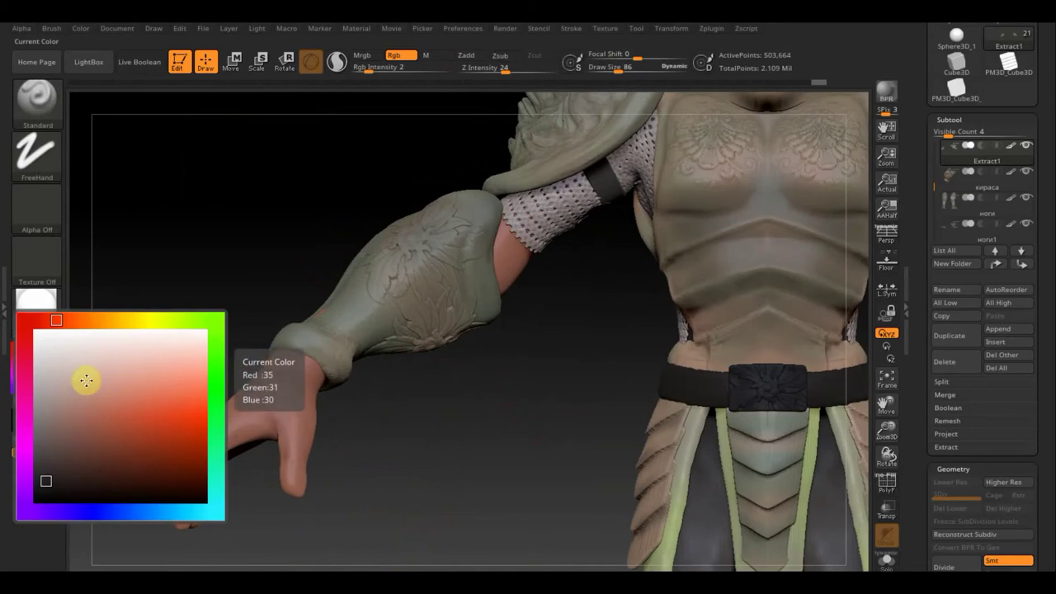
left_click(44, 360)
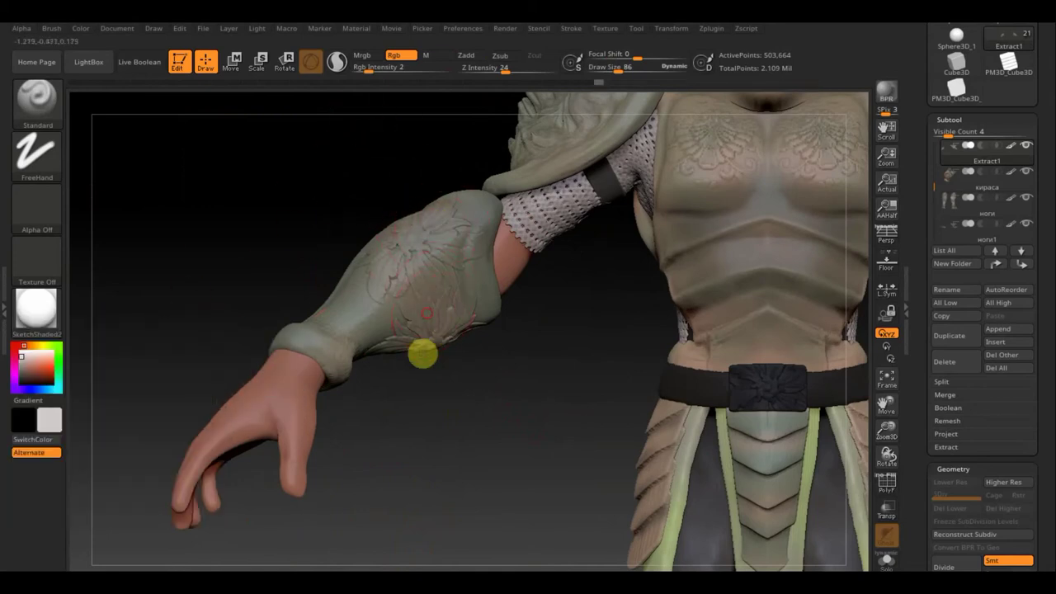
Step: Inspect the painted forearm armour from below, front and both sides
left_click_drag(426, 337, 440, 334)
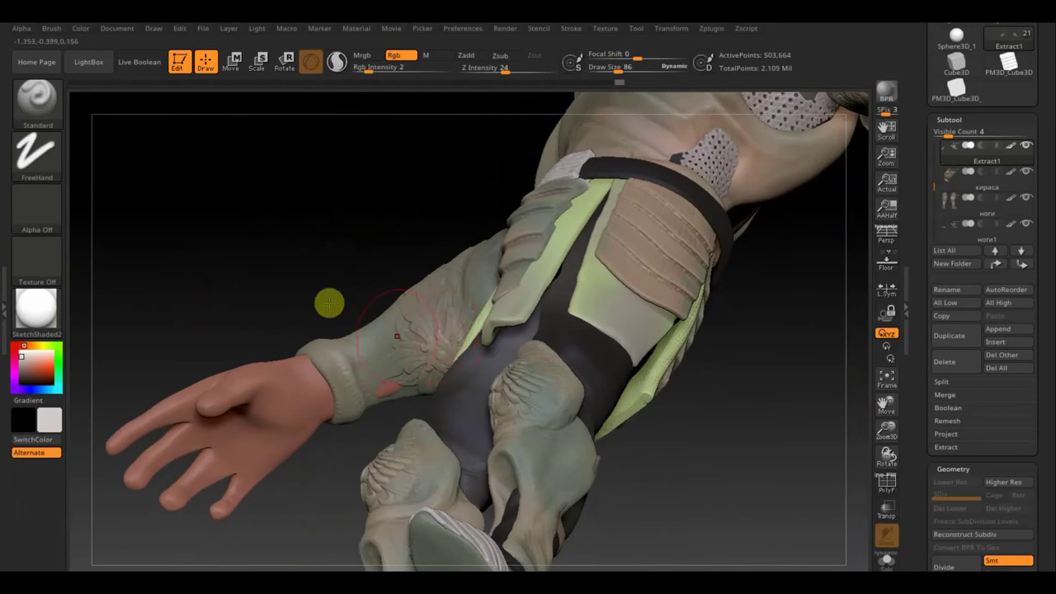
left_click_drag(379, 283, 504, 340)
left_click_drag(589, 305, 558, 299)
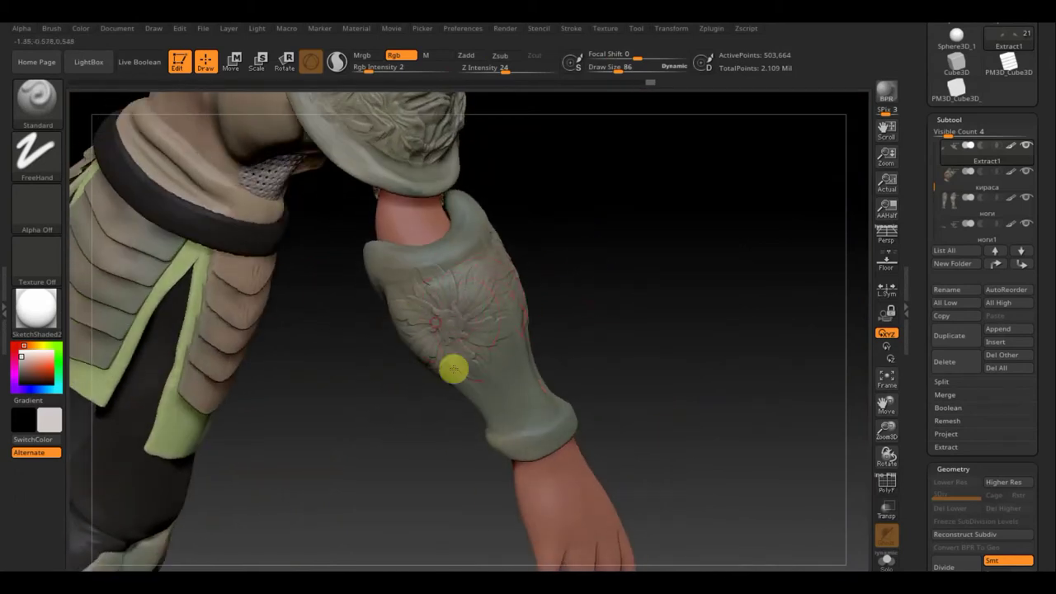
mouse_move(623, 303)
left_mouse_down()
mouse_move(566, 302)
mouse_move(556, 265)
left_mouse_up()
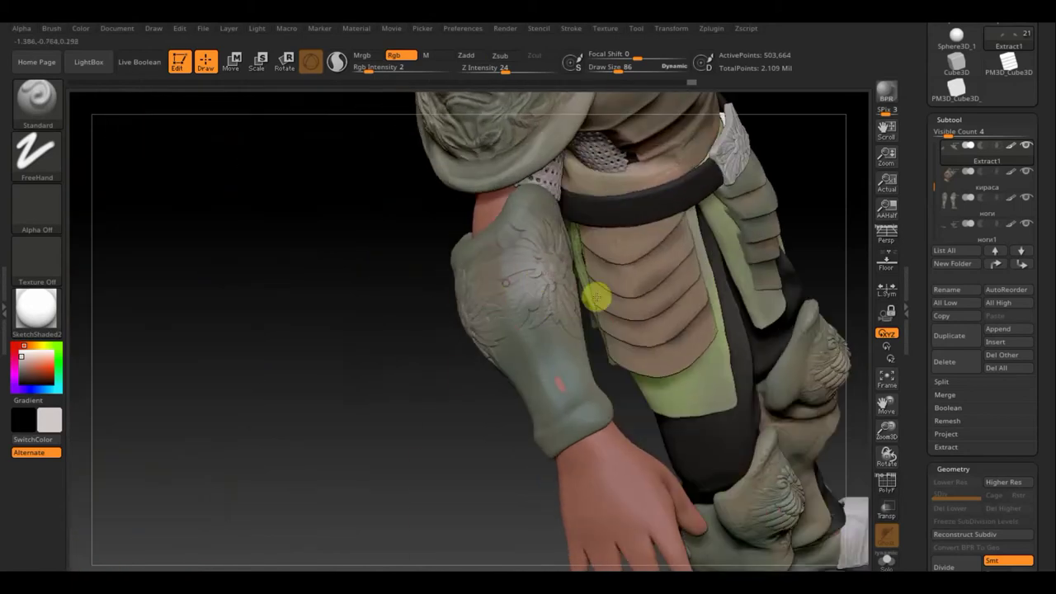
left_click_drag(404, 384, 382, 398)
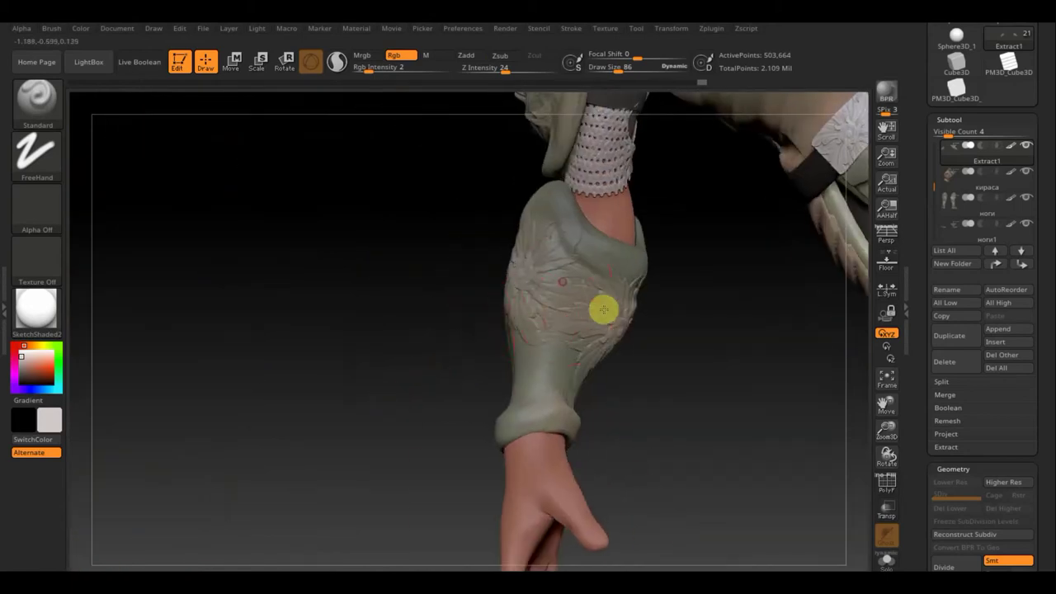
left_click_drag(411, 335, 443, 333)
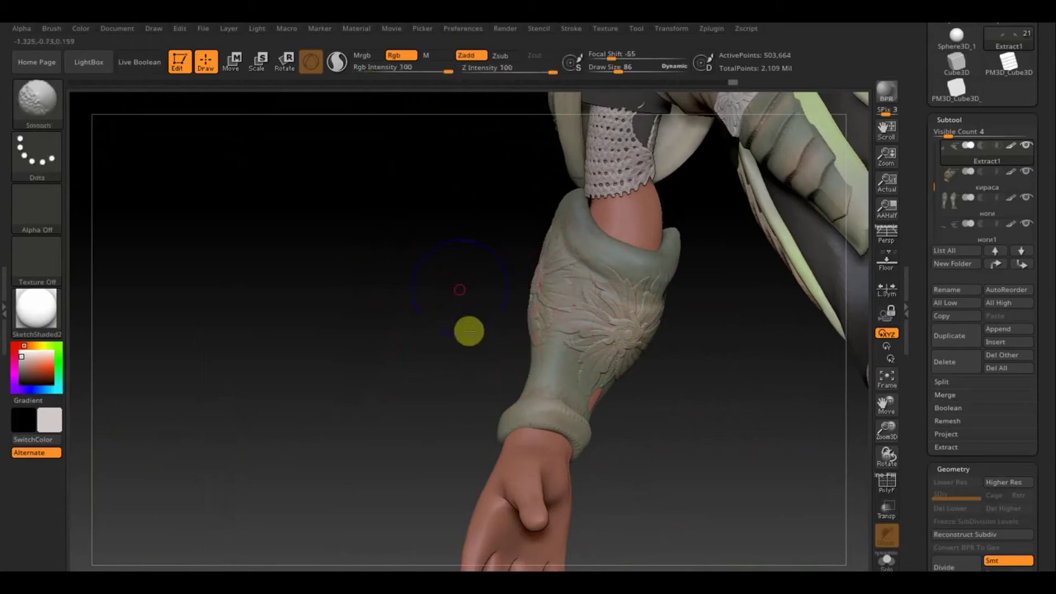
Step: Fit the whole warrior in view
mouse_move(469, 330)
left_mouse_down()
mouse_move(498, 378)
mouse_move(558, 141)
mouse_move(626, 307)
mouse_move(665, 354)
left_mouse_up()
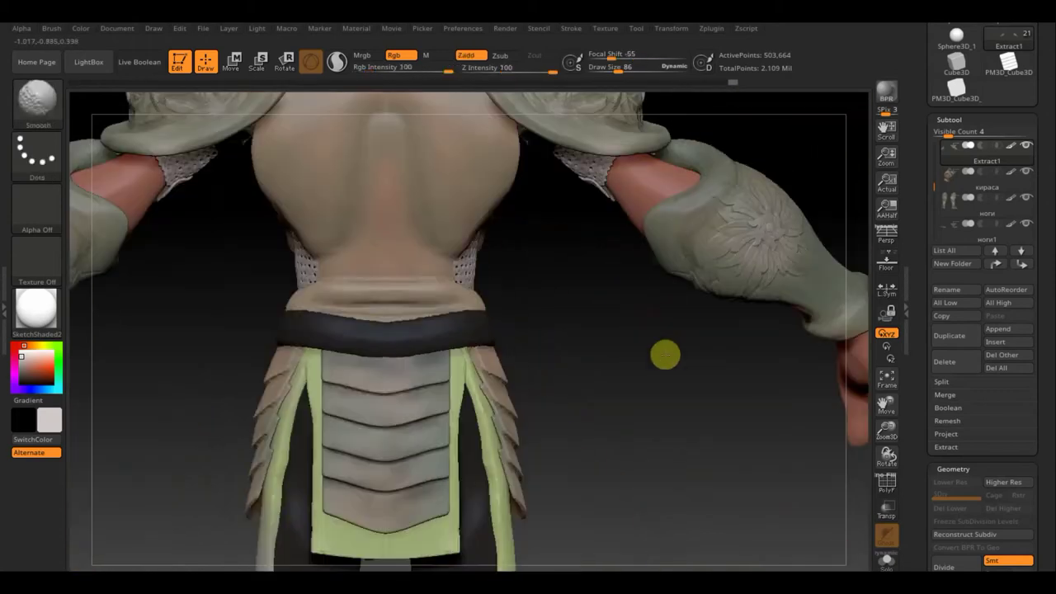
left_click_drag(642, 388, 578, 321, "alt")
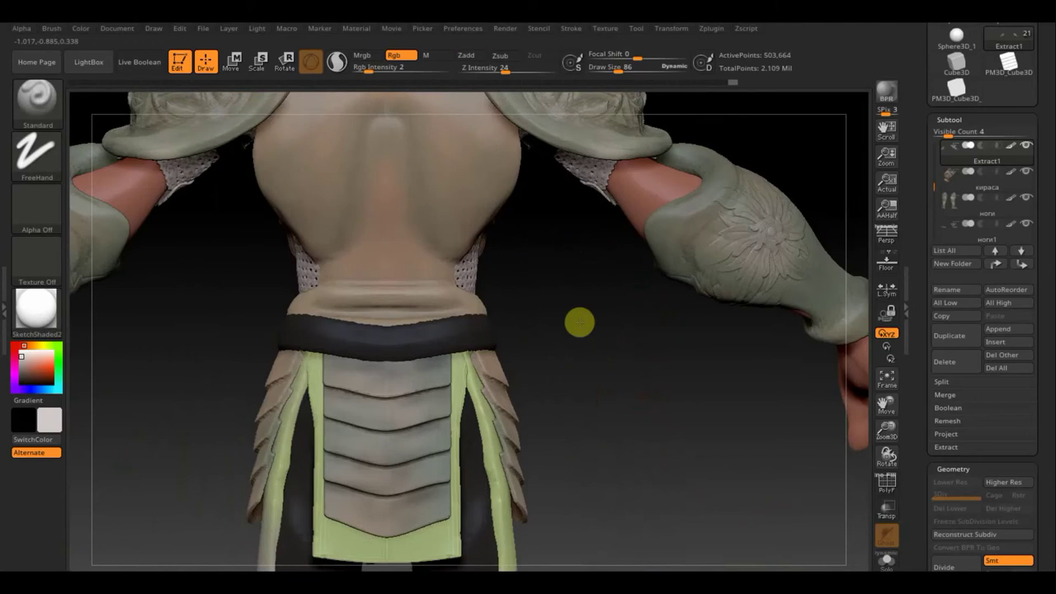
key("f")
mouse_move(704, 387)
left_mouse_down("alt")
mouse_move(577, 411)
mouse_move(595, 382)
mouse_move(480, 418)
mouse_move(479, 437)
left_mouse_up("alt")
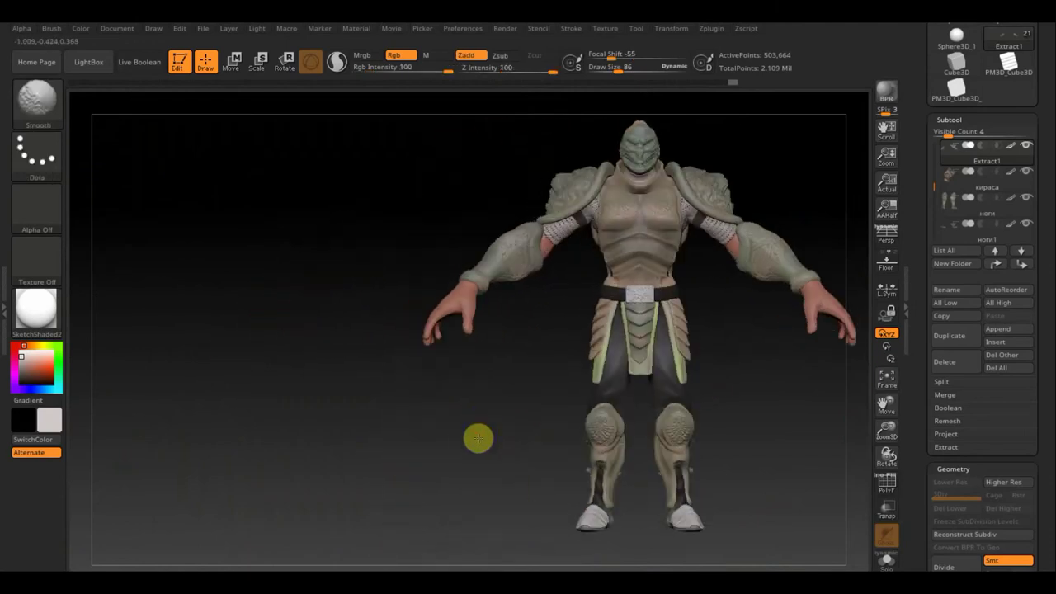
Step: Select the belt buckle, choose orange, and paint over the white buckle at Rgb Intensity 53
left_click_drag(625, 418, 586, 413, "alt")
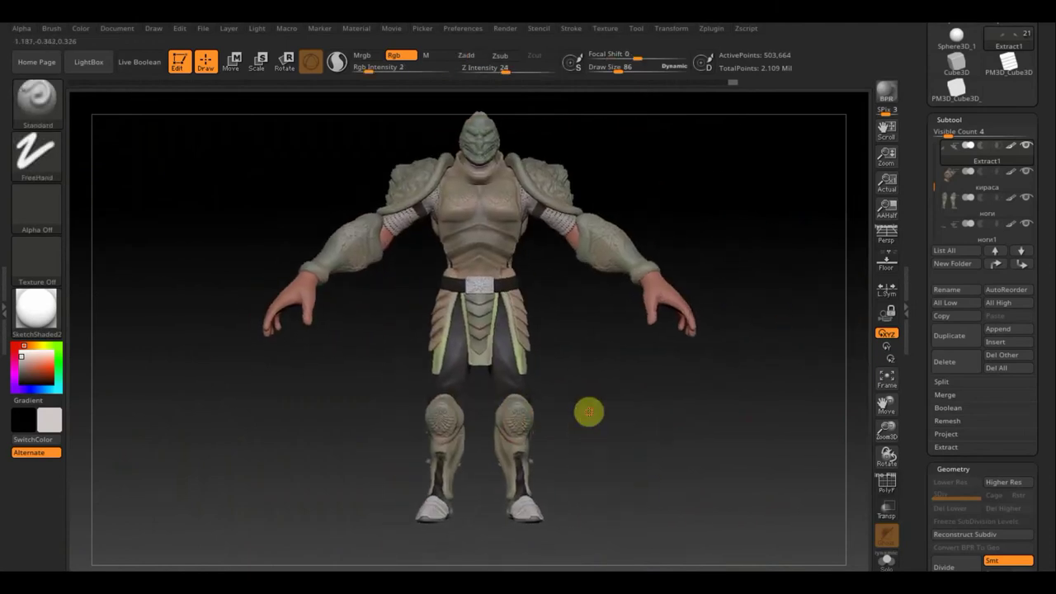
key("n")
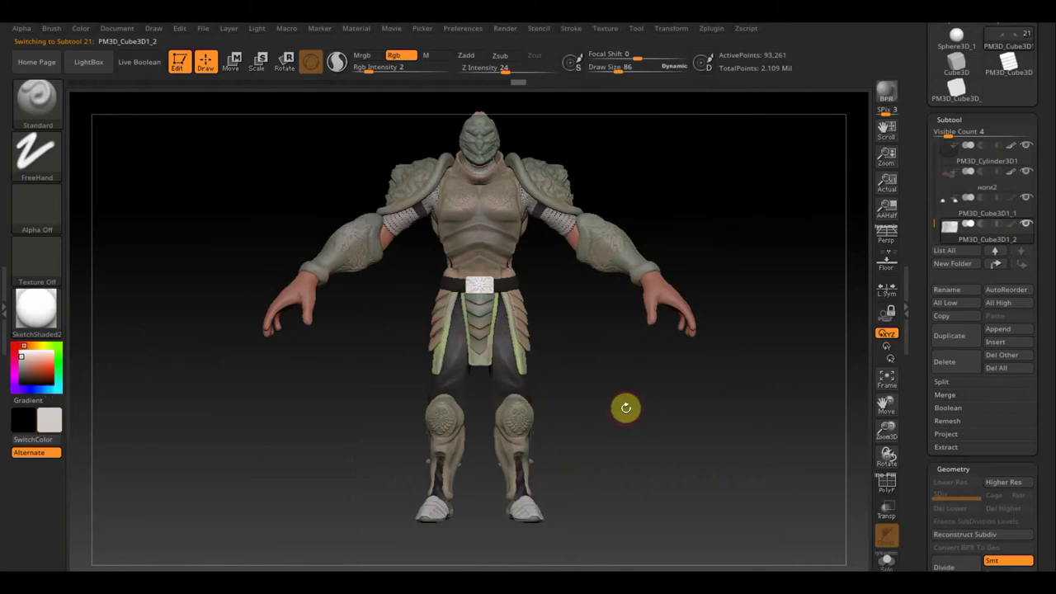
mouse_move(626, 408)
left_mouse_down()
mouse_move(639, 490)
mouse_move(715, 358)
mouse_move(637, 460)
mouse_move(549, 426)
left_mouse_up()
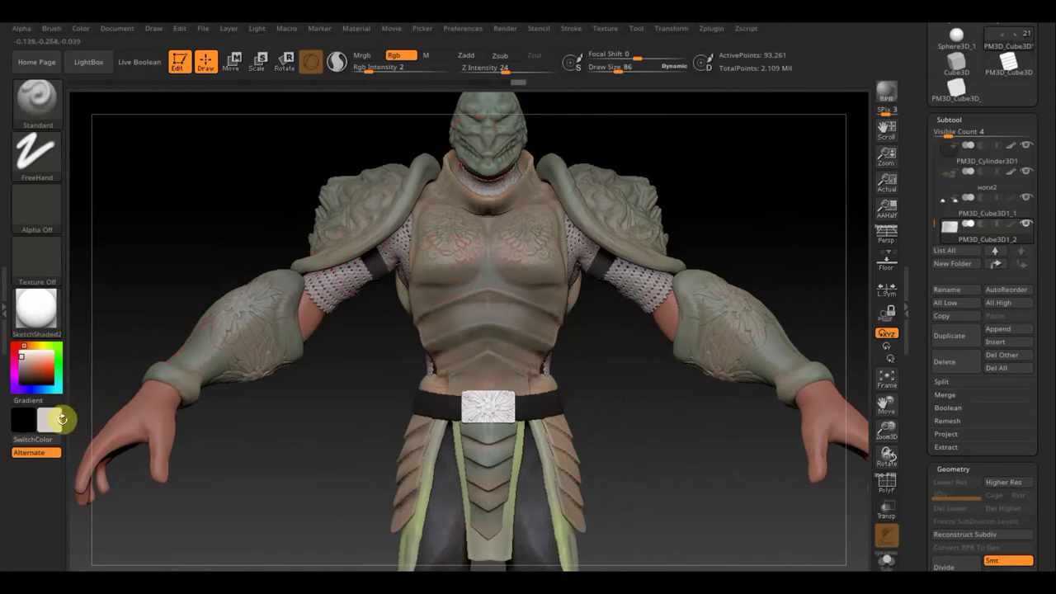
left_click_drag(62, 419, 119, 429)
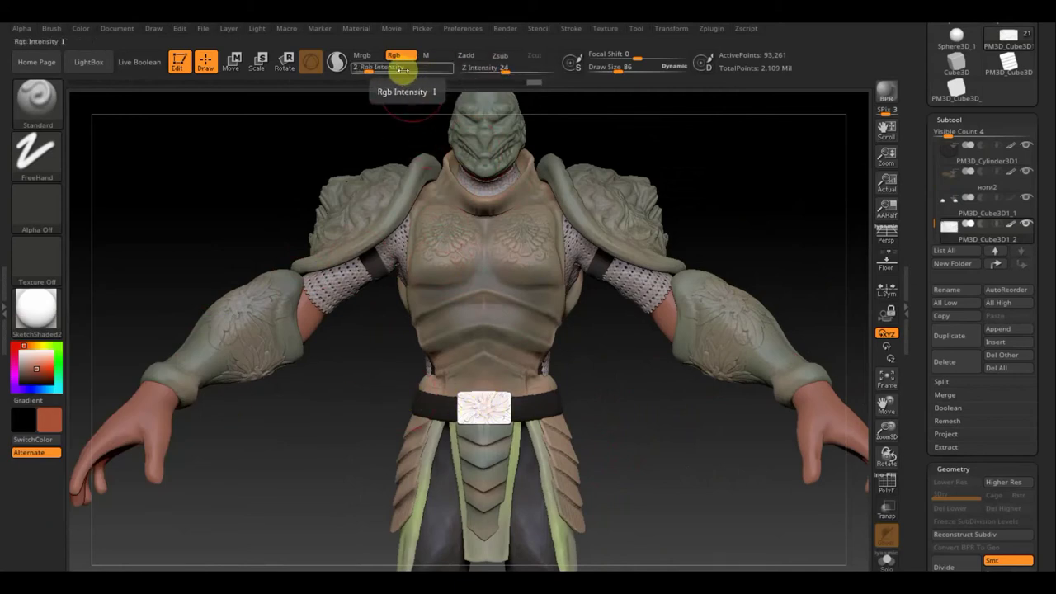
left_click_drag(366, 68, 422, 69)
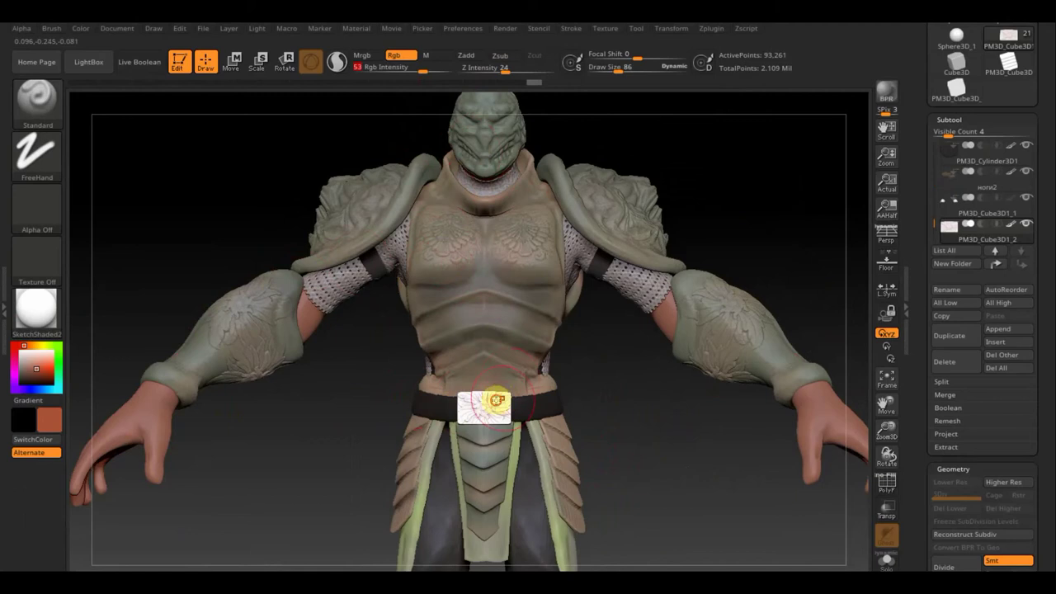
mouse_move(496, 401)
left_mouse_down()
mouse_move(464, 405)
mouse_move(544, 405)
mouse_move(507, 427)
left_mouse_up()
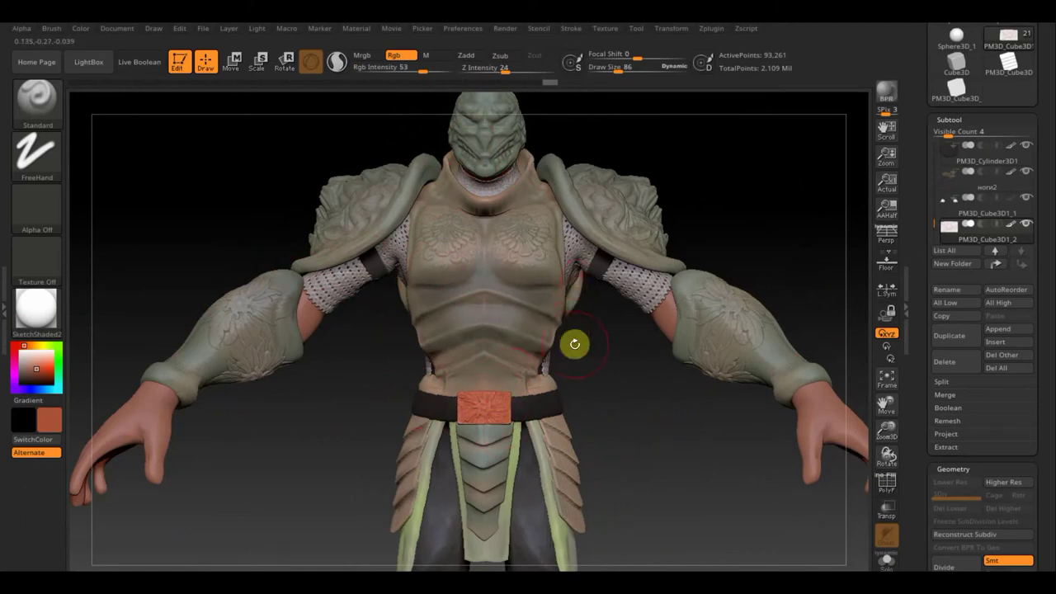
mouse_move(652, 465)
left_mouse_down("alt")
mouse_move(630, 349)
mouse_move(672, 273)
left_mouse_up("alt")
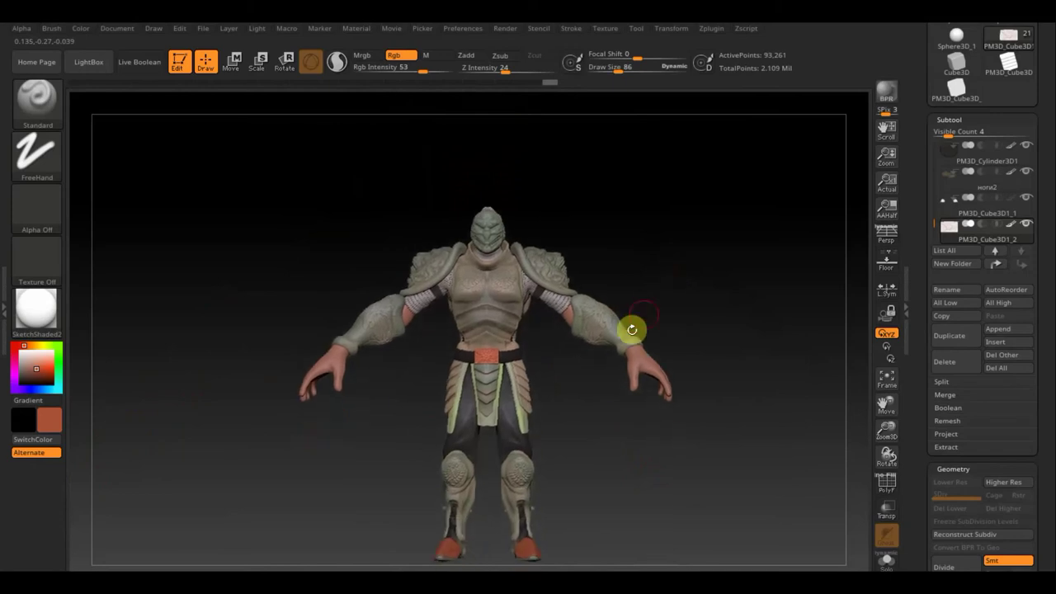
mouse_move(584, 419)
left_mouse_down("alt")
mouse_move(584, 382)
mouse_move(606, 436)
mouse_move(603, 305)
mouse_move(559, 360)
left_mouse_up("alt")
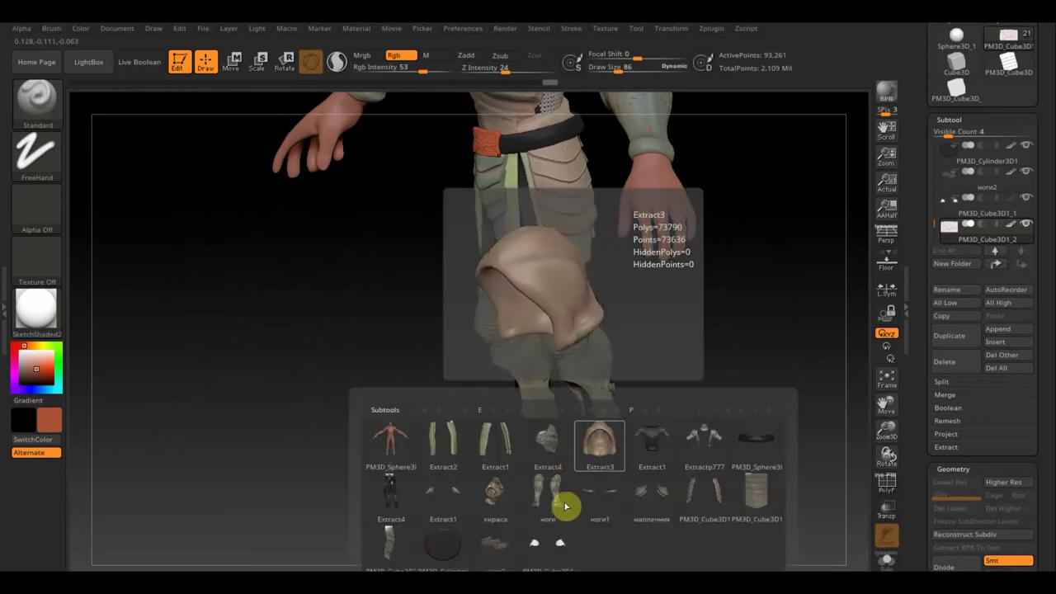
Step: Switch to the shoes subtool and paint both shoe toe caps orange at Rgb Intensity 7
left_click(552, 481)
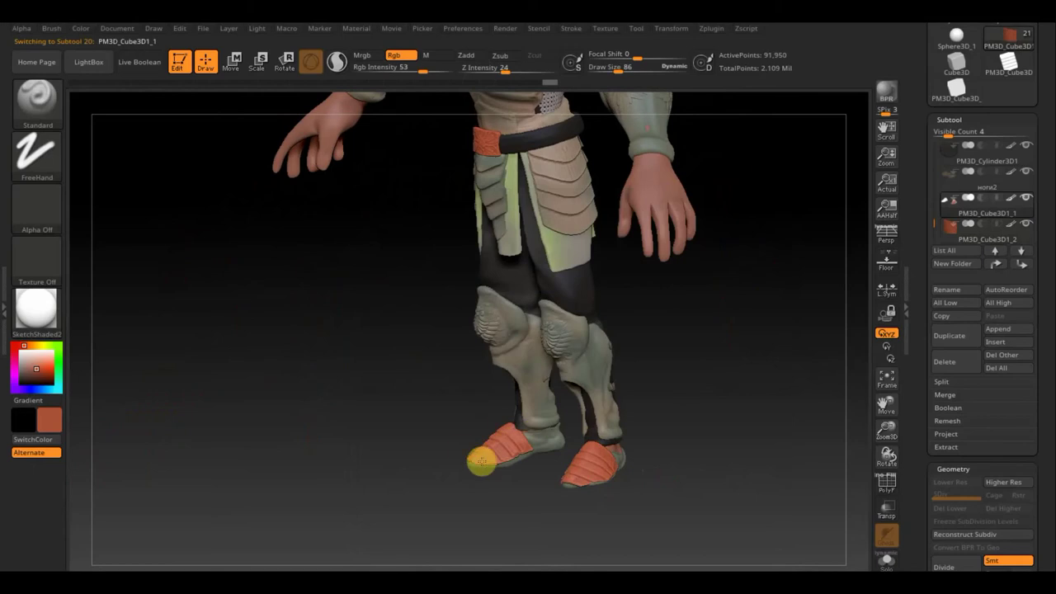
mouse_move(405, 396)
left_mouse_down()
mouse_move(565, 474)
mouse_move(592, 340)
left_mouse_up()
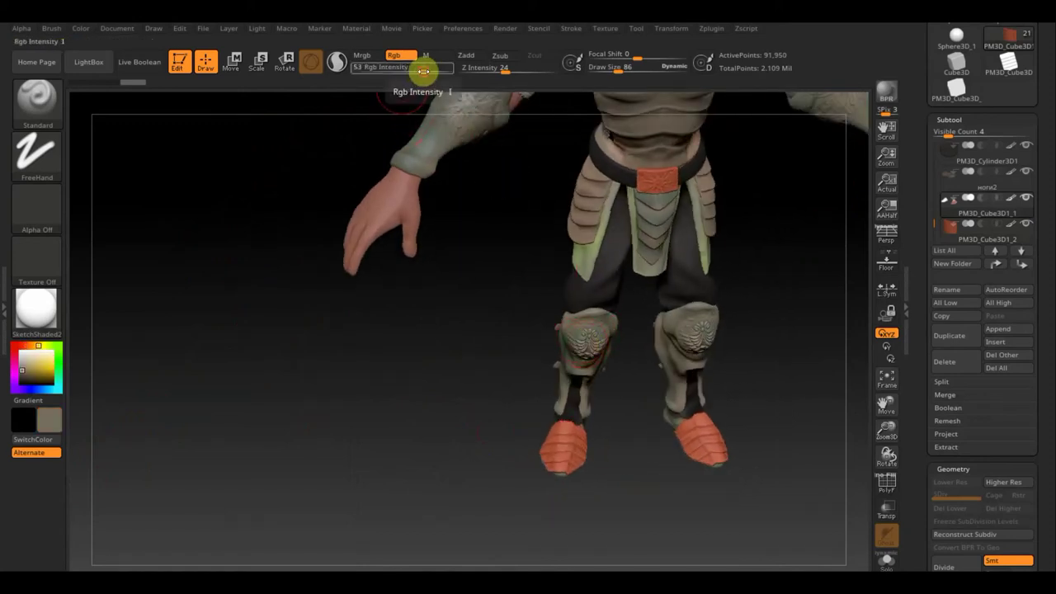
left_click_drag(423, 71, 381, 78)
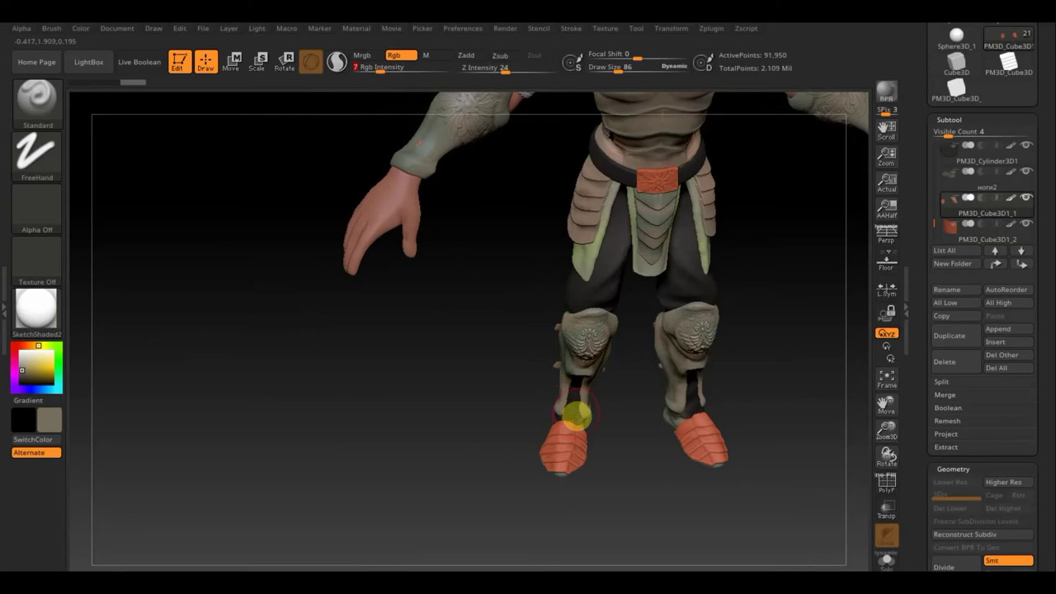
left_click_drag(566, 448, 569, 461)
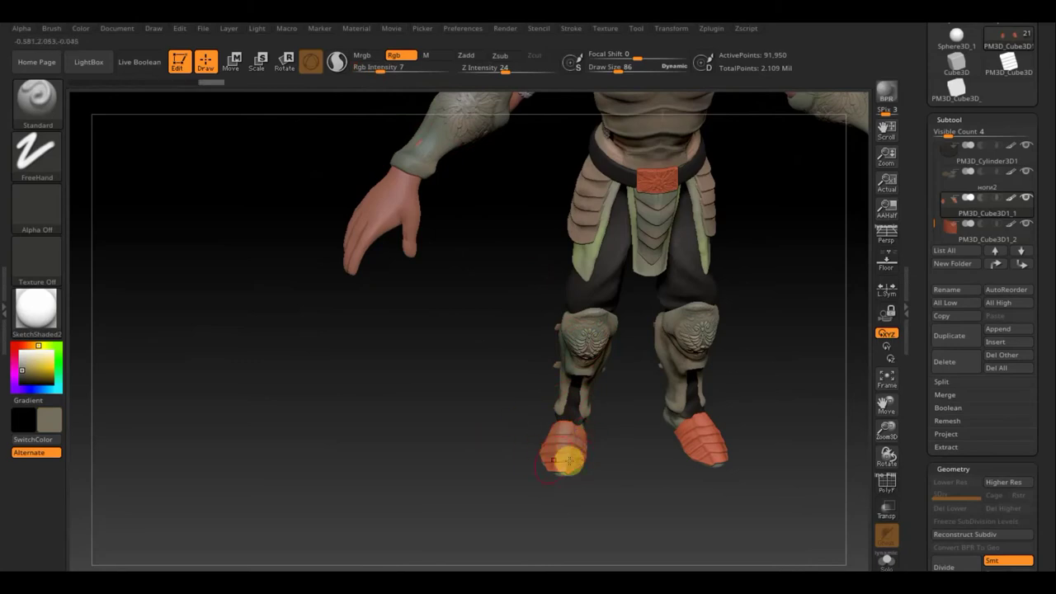
left_click(688, 432)
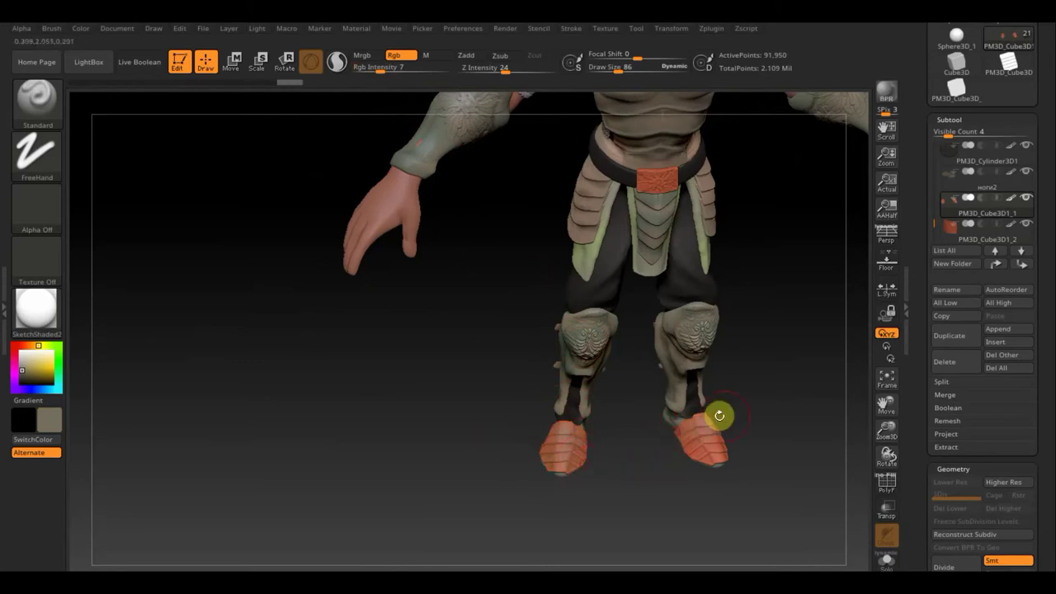
left_click(700, 420)
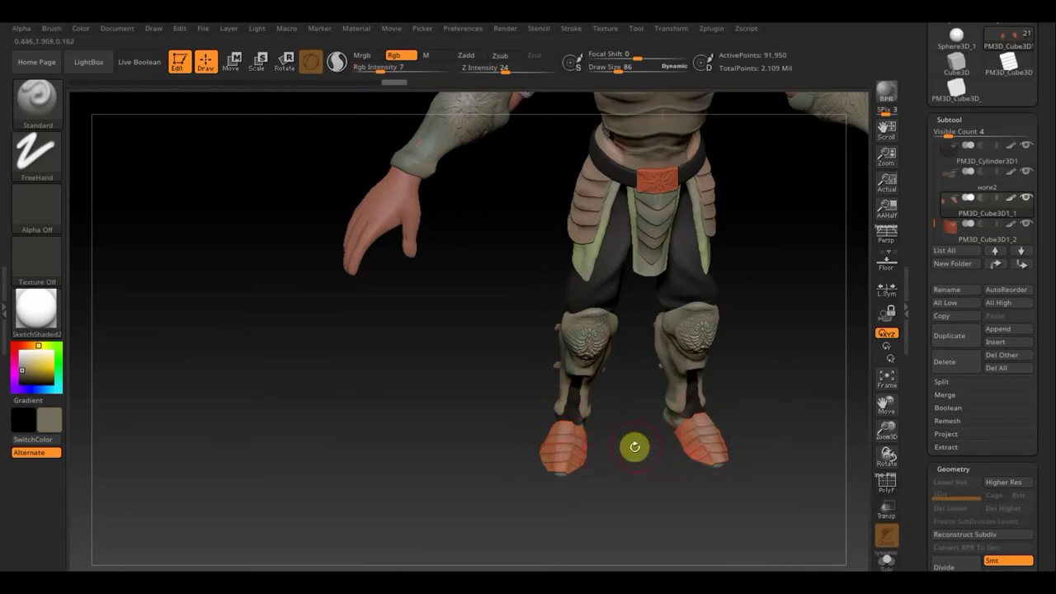
left_click_drag(559, 429, 582, 424)
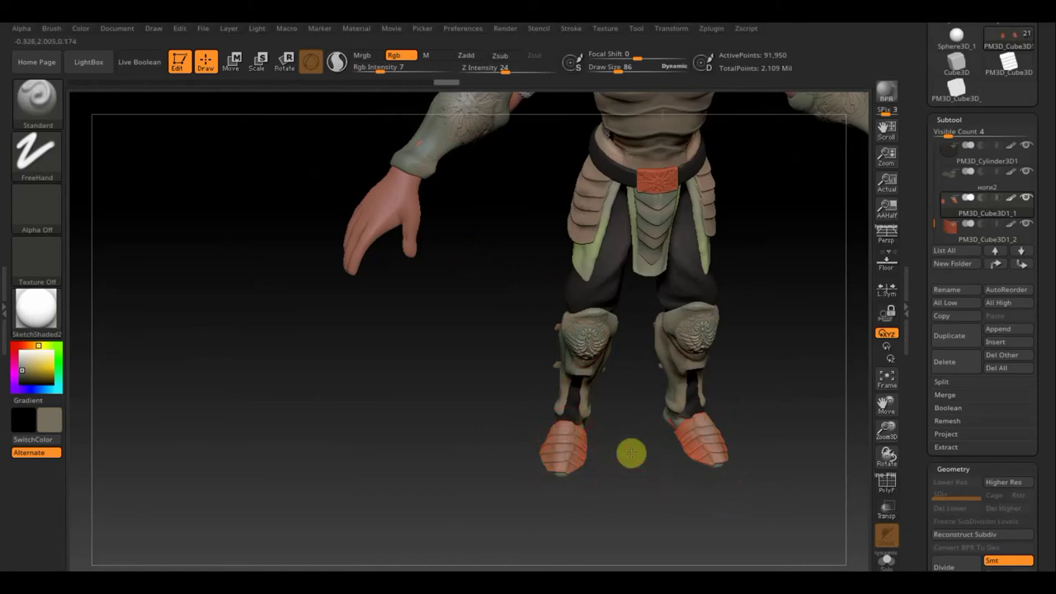
left_click_drag(632, 453, 660, 401, "alt")
key("shift")
mouse_move(784, 359)
left_mouse_down()
mouse_move(792, 346)
mouse_move(675, 487)
left_mouse_up()
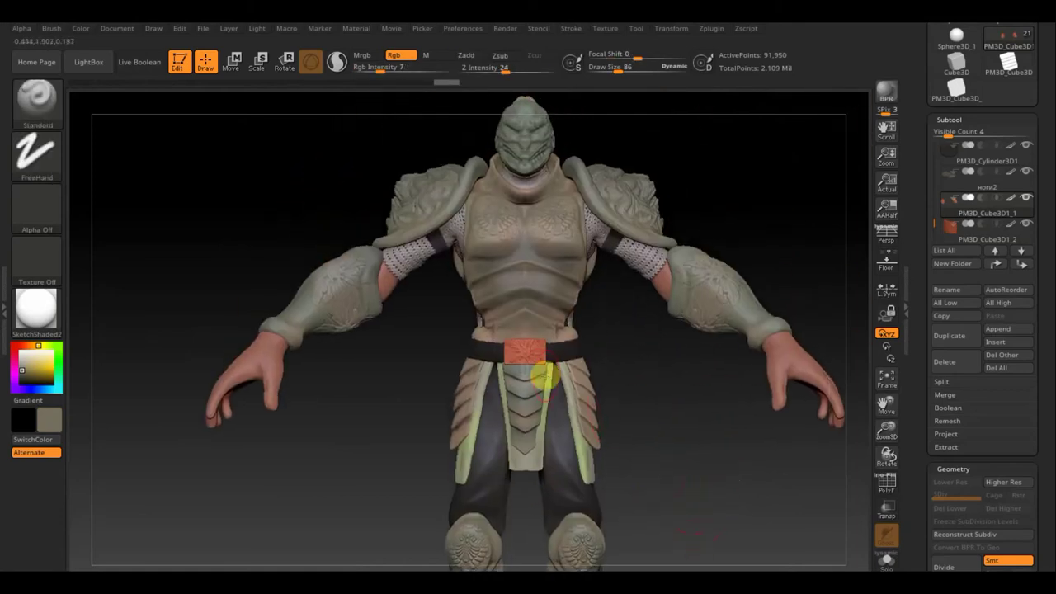
Step: Select the buckle, try a black outline around its edge, then undo it
key("n")
left_click(547, 528)
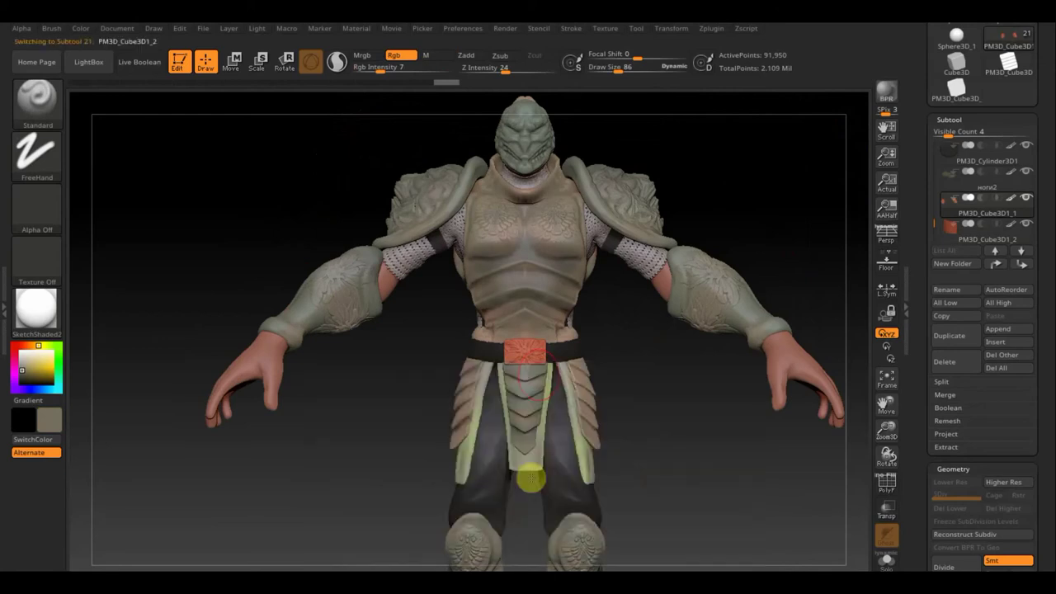
left_click_drag(674, 453, 327, 292, "alt")
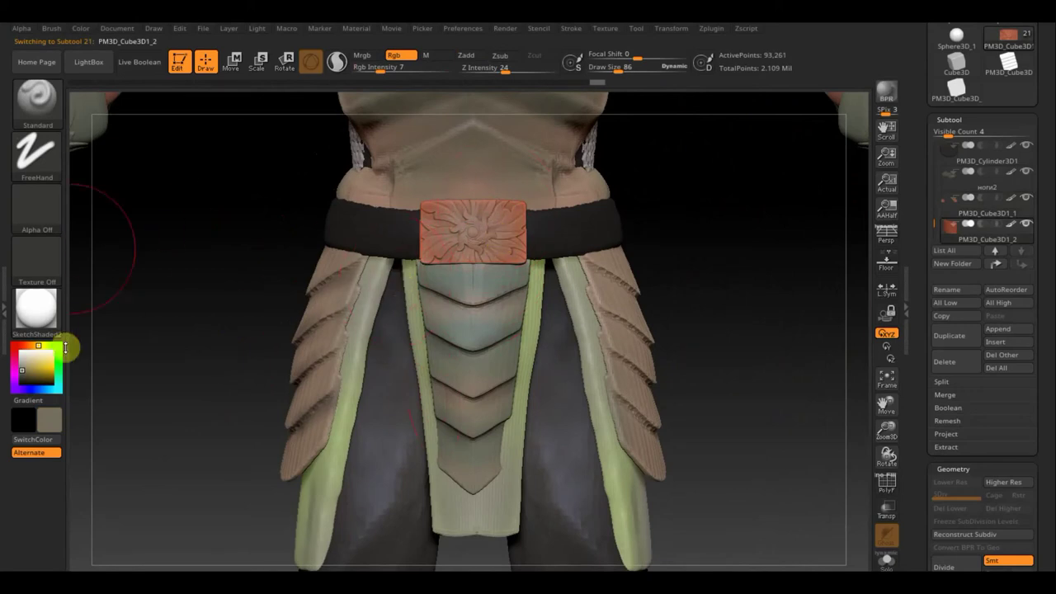
left_click(52, 420)
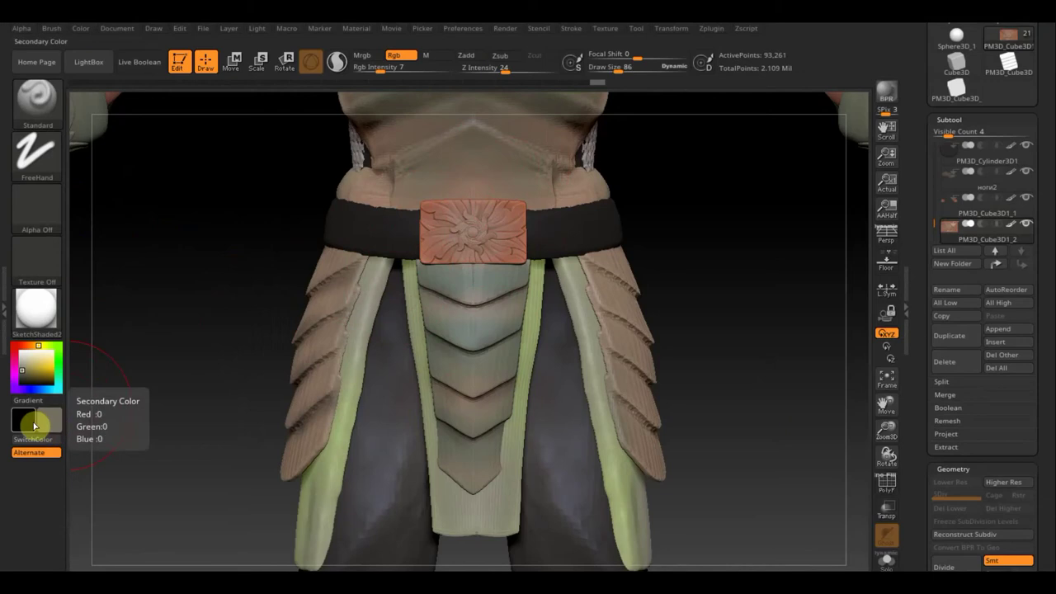
left_click(50, 430)
left_click(41, 492)
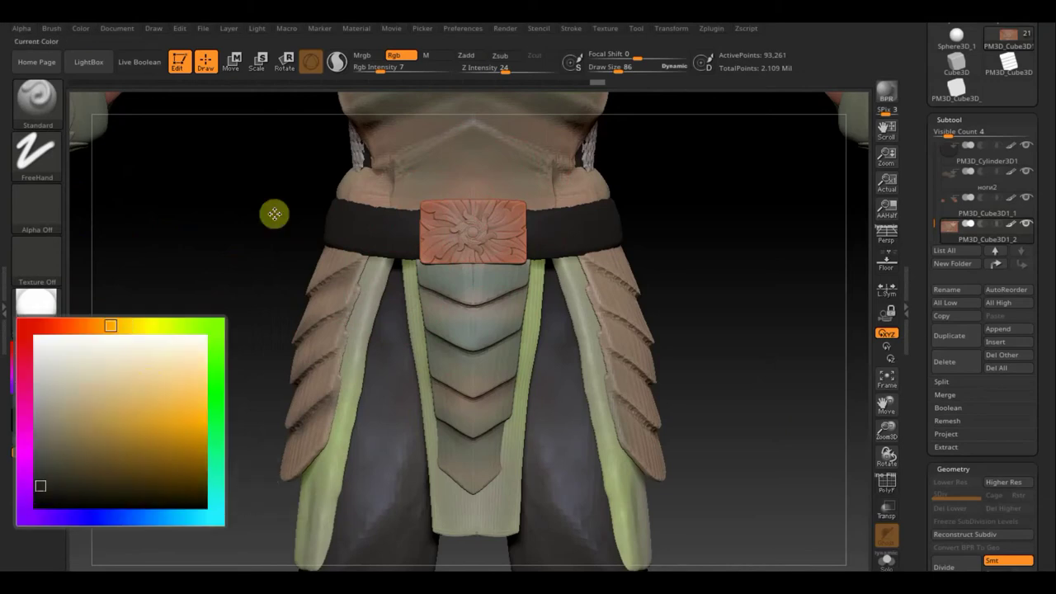
left_click_drag(618, 72, 599, 73)
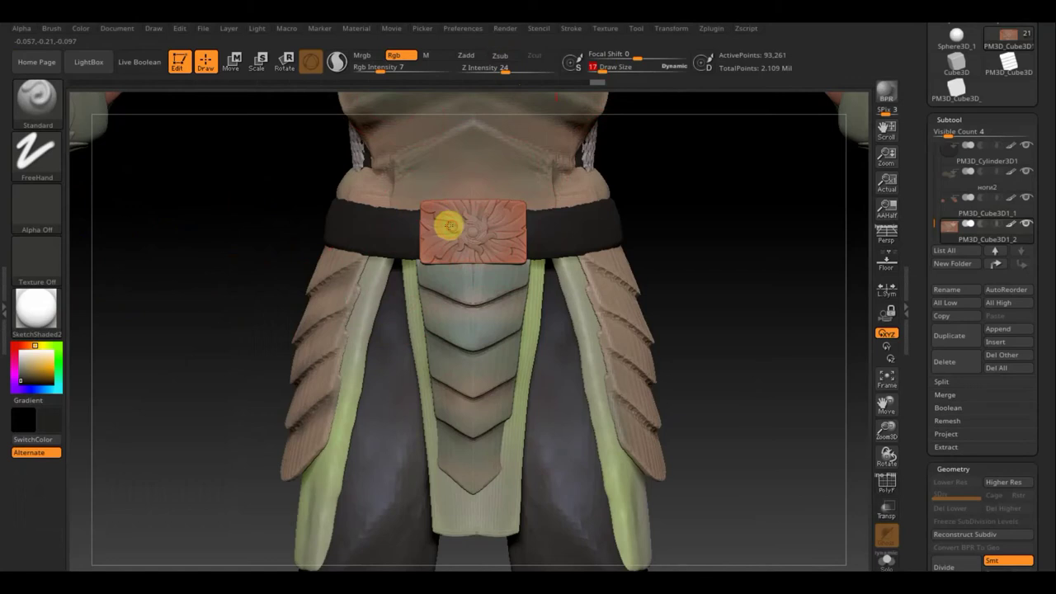
mouse_move(452, 205)
left_mouse_down()
mouse_move(514, 208)
mouse_move(517, 243)
mouse_move(443, 254)
mouse_move(465, 236)
mouse_move(528, 242)
mouse_move(493, 237)
left_mouse_up()
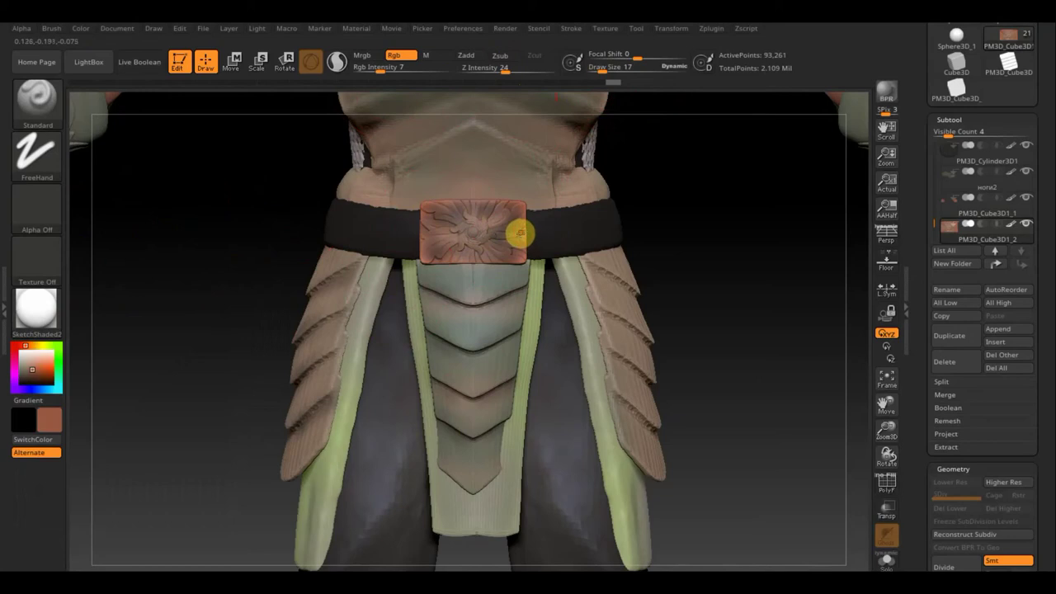
key("ctrl+z")
Step: Set Draw Size to 48 and pick a near-white paint colour for the buckle
left_click_drag(603, 72, 616, 72)
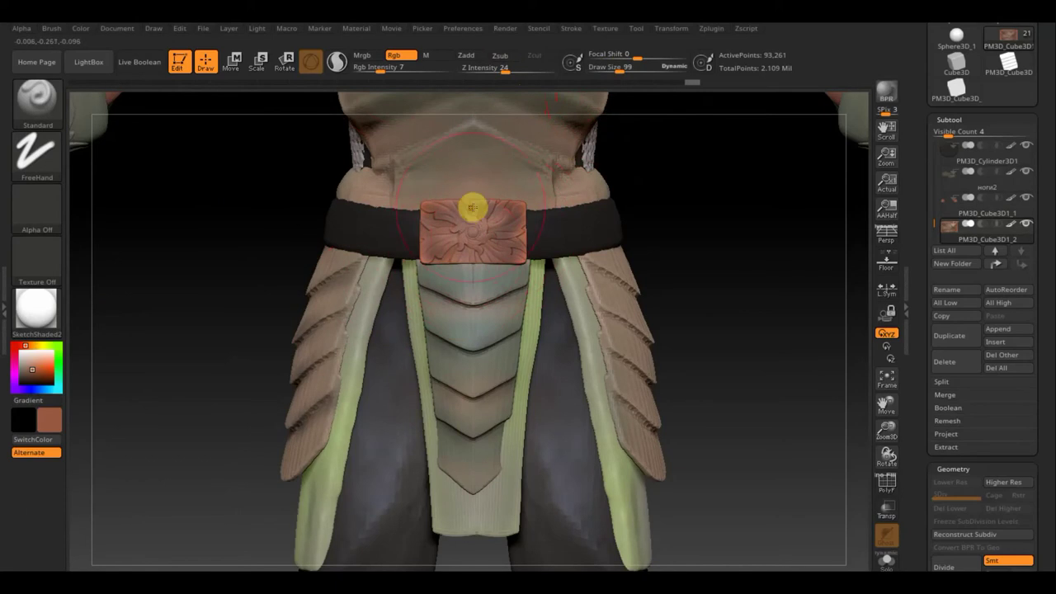
left_click_drag(622, 71, 612, 67)
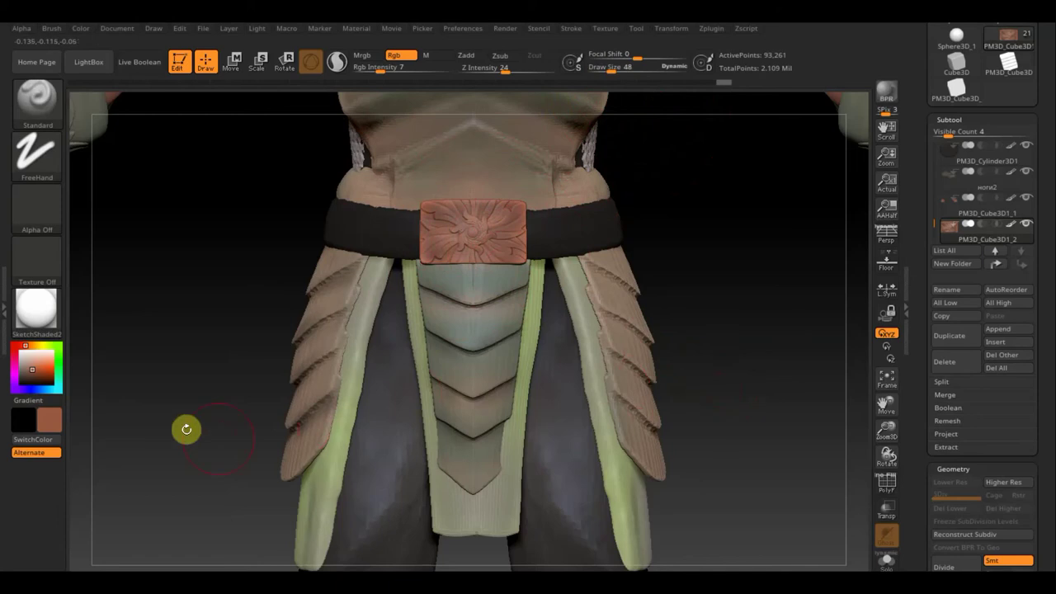
left_click(53, 427)
left_click(44, 373)
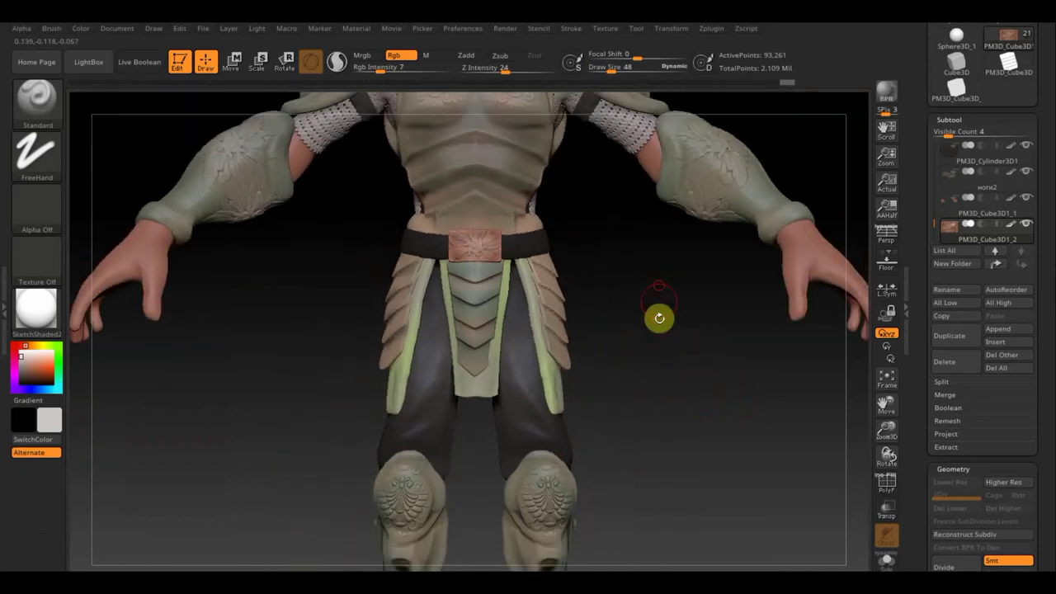
mouse_move(696, 372)
left_mouse_down("alt")
mouse_move(632, 275)
mouse_move(630, 352)
mouse_move(589, 394)
mouse_move(518, 381)
mouse_move(633, 377)
mouse_move(586, 430)
mouse_move(618, 463)
mouse_move(634, 420)
mouse_move(631, 438)
mouse_move(621, 416)
left_mouse_up("alt")
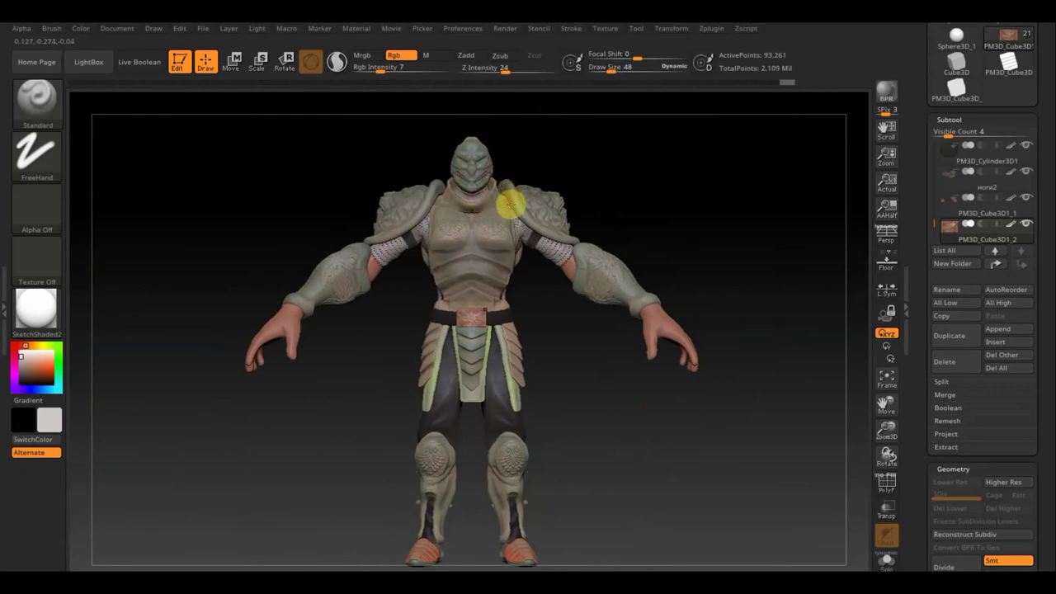
left_click_drag(679, 184, 698, 302)
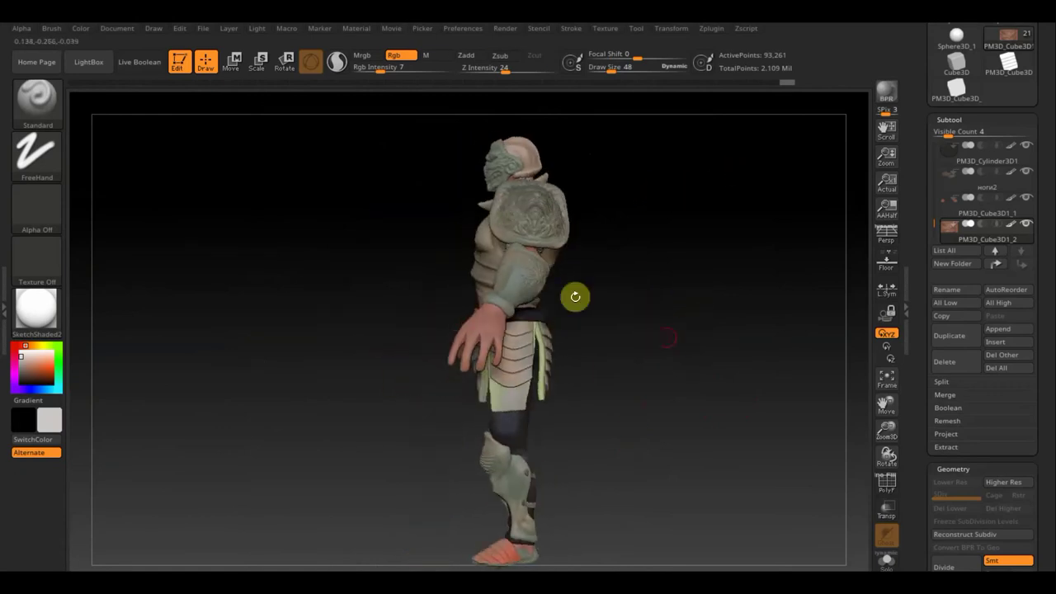
Step: Use Save As to store ZBrushProject рыцарь 3 inside the рыцарь folder
left_click(202, 32)
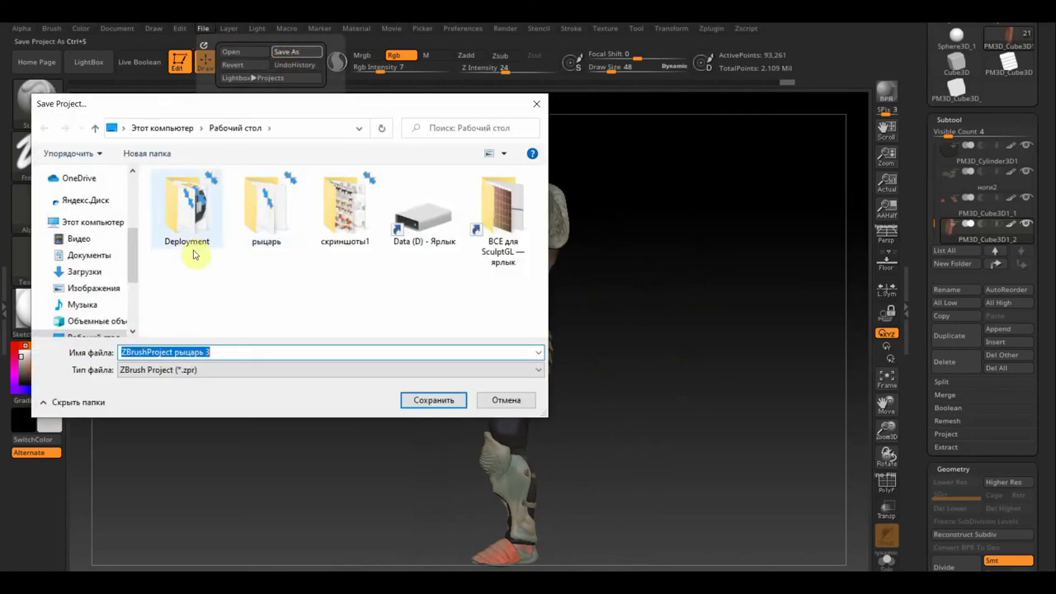
double_click(269, 216)
double_click(218, 354)
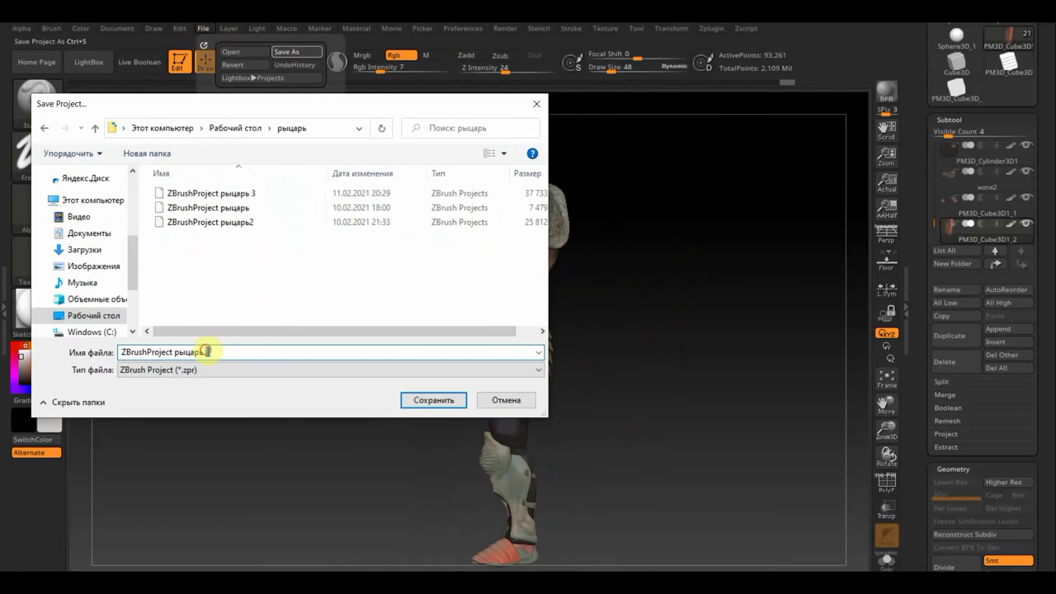
type("4")
key("Return")
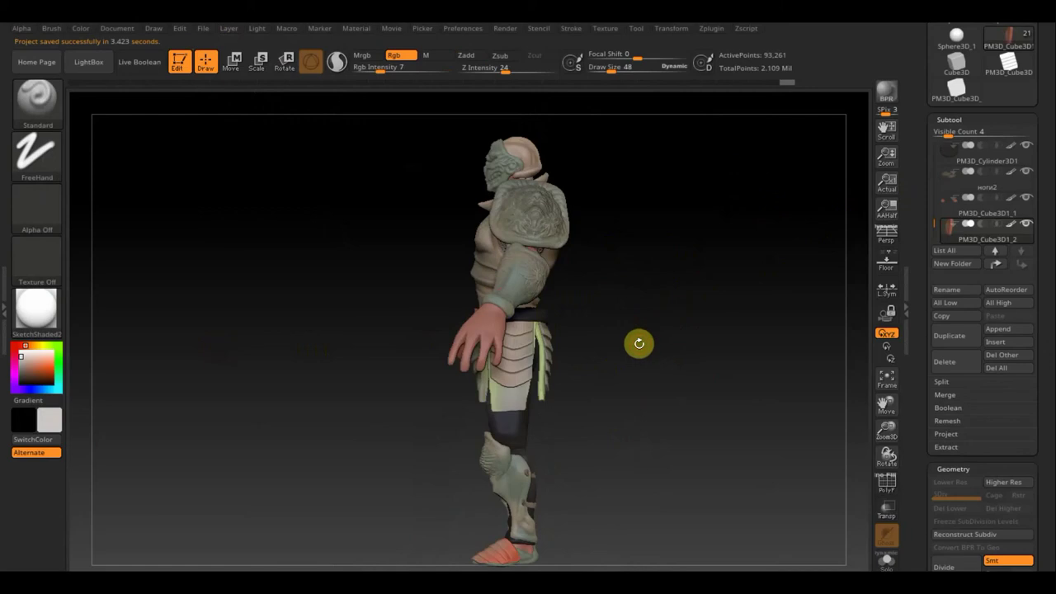
Step: Select the Extract4 helmet piece and rotate it with the Transpose gizmo to fit the head
key("n")
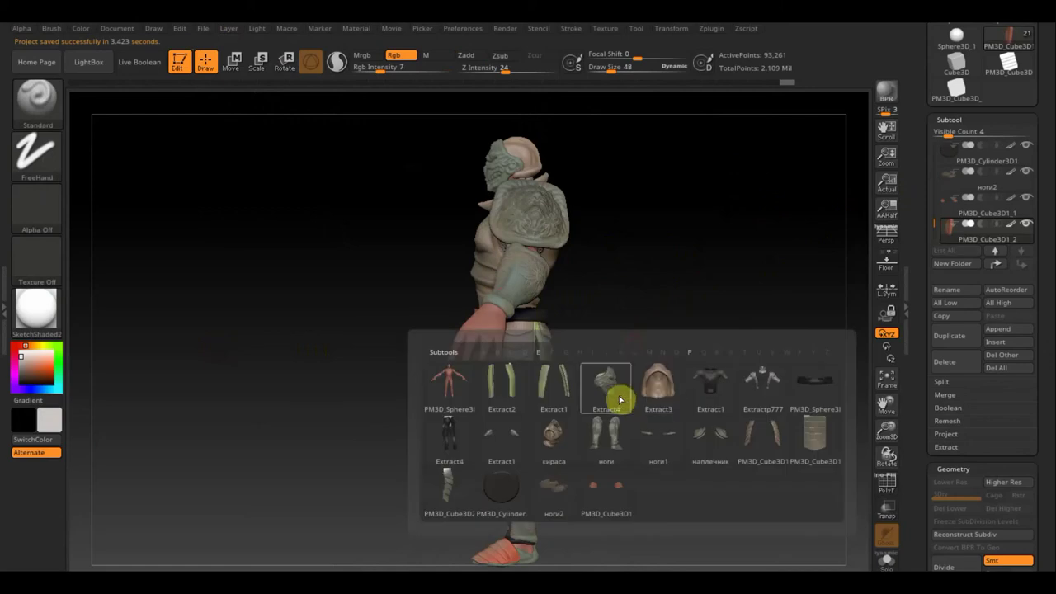
left_click(616, 401)
left_click(284, 60)
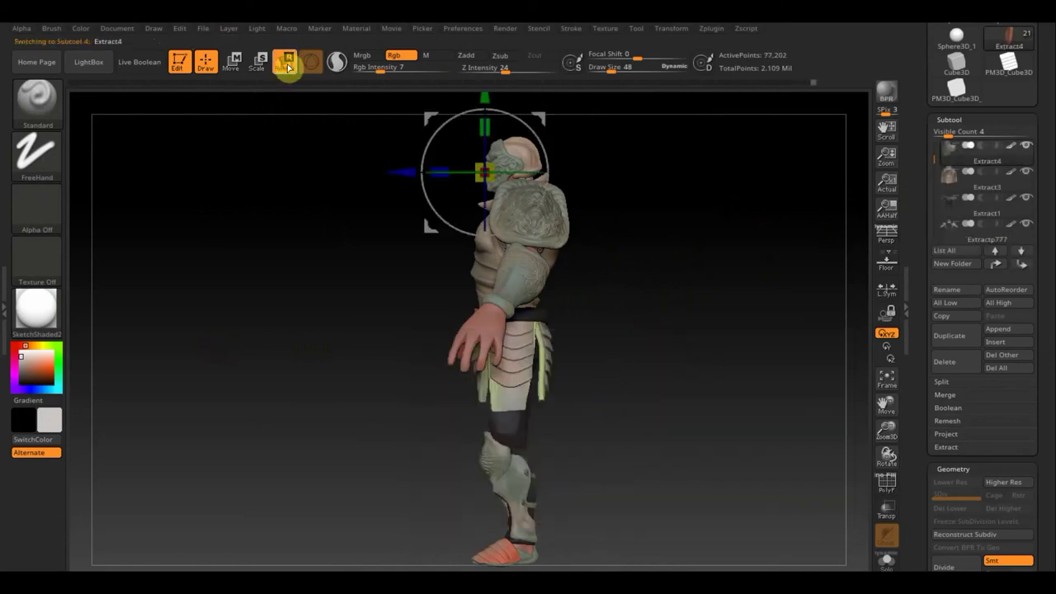
left_click_drag(530, 125, 537, 184)
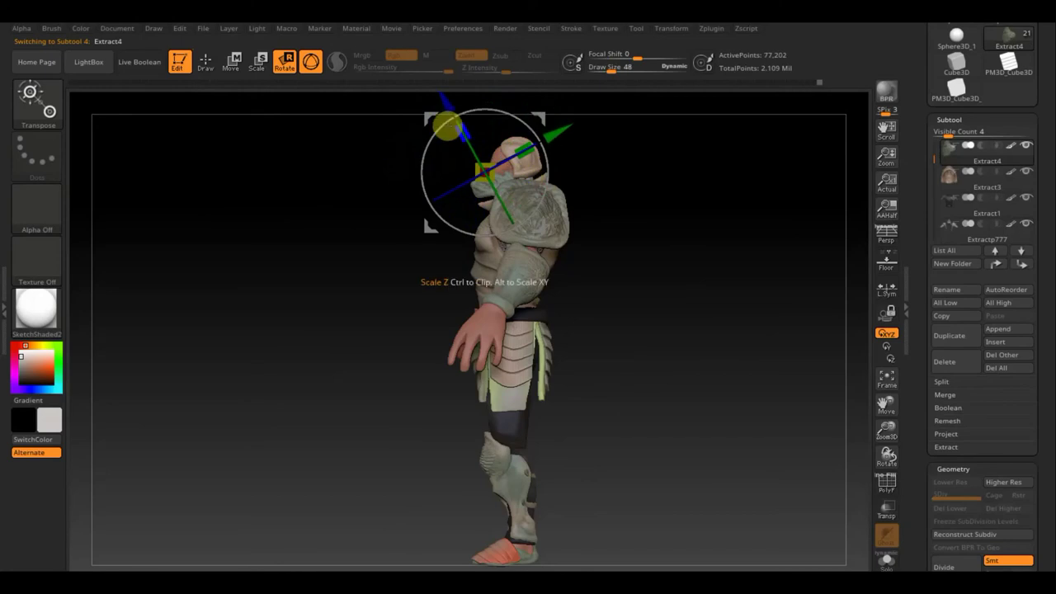
left_click_drag(451, 109, 440, 77)
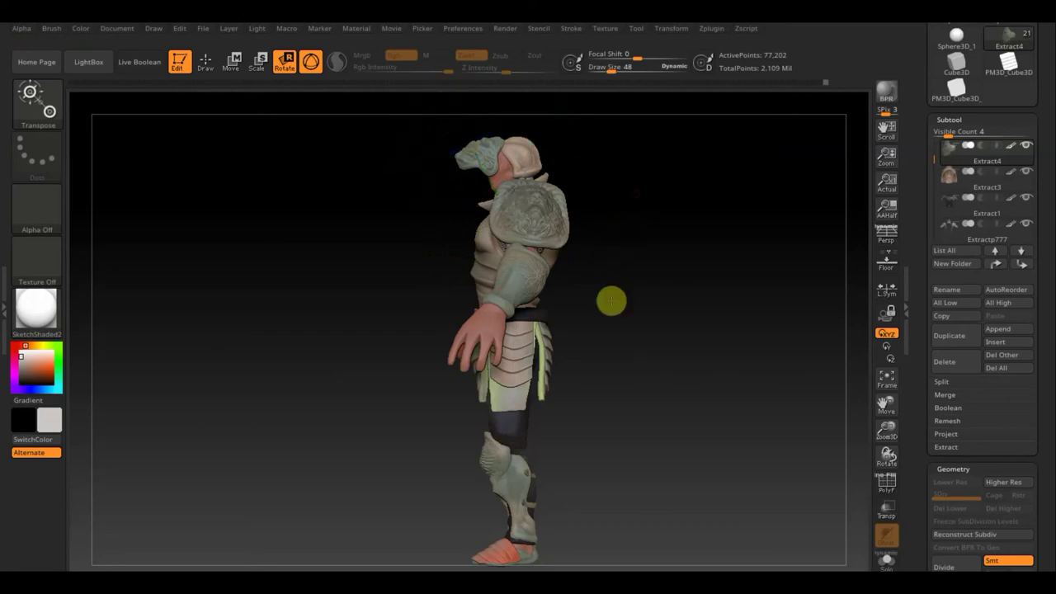
left_click_drag(610, 307, 612, 326)
left_click_drag(499, 250, 514, 218)
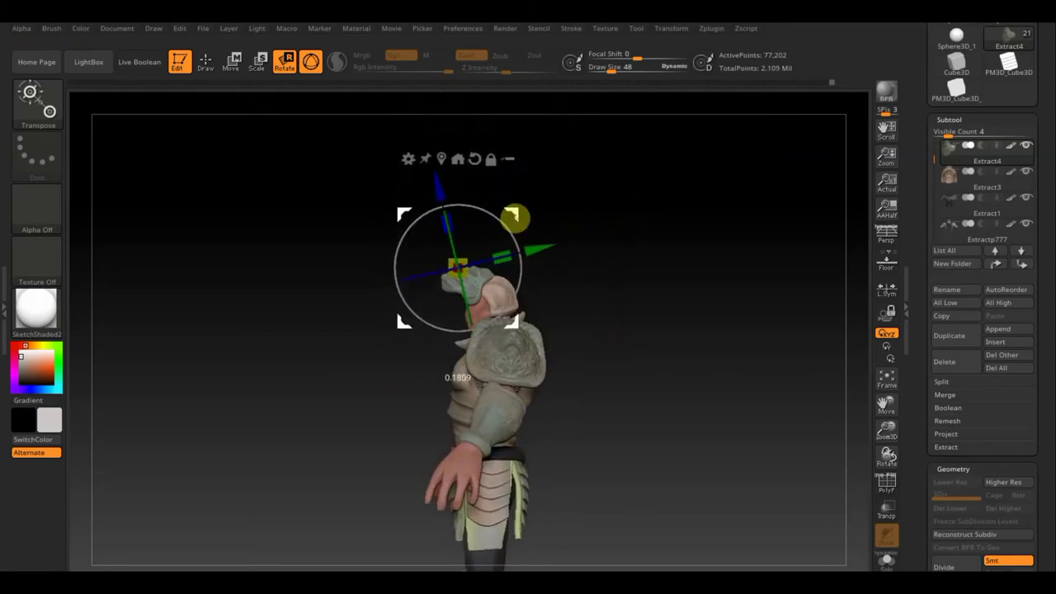
mouse_move(603, 299)
left_mouse_down()
mouse_move(646, 294)
mouse_move(672, 438)
left_mouse_up()
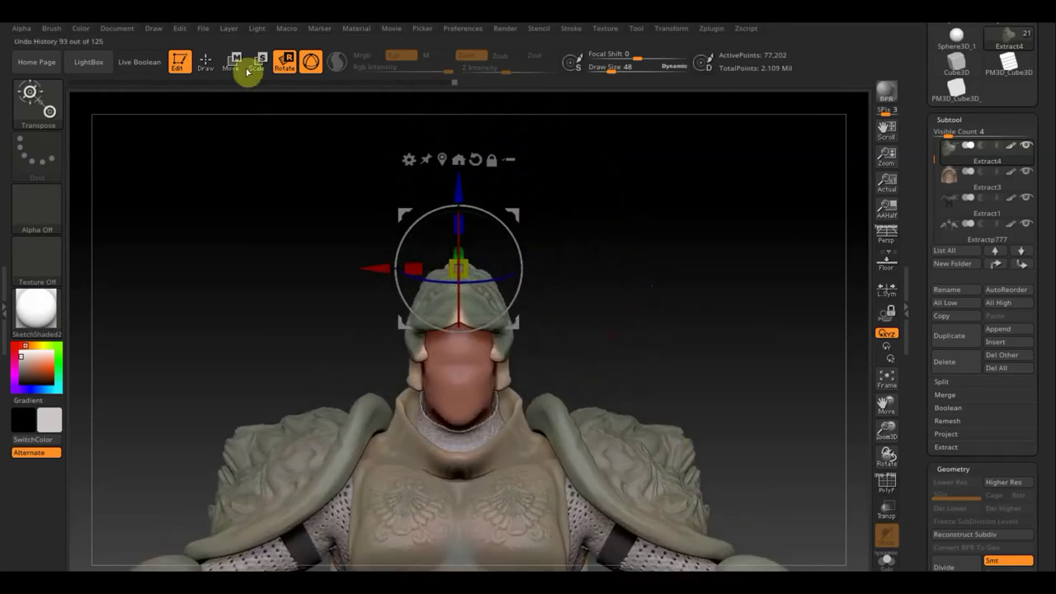
left_click(206, 62)
left_click_drag(603, 340, 626, 385, "alt")
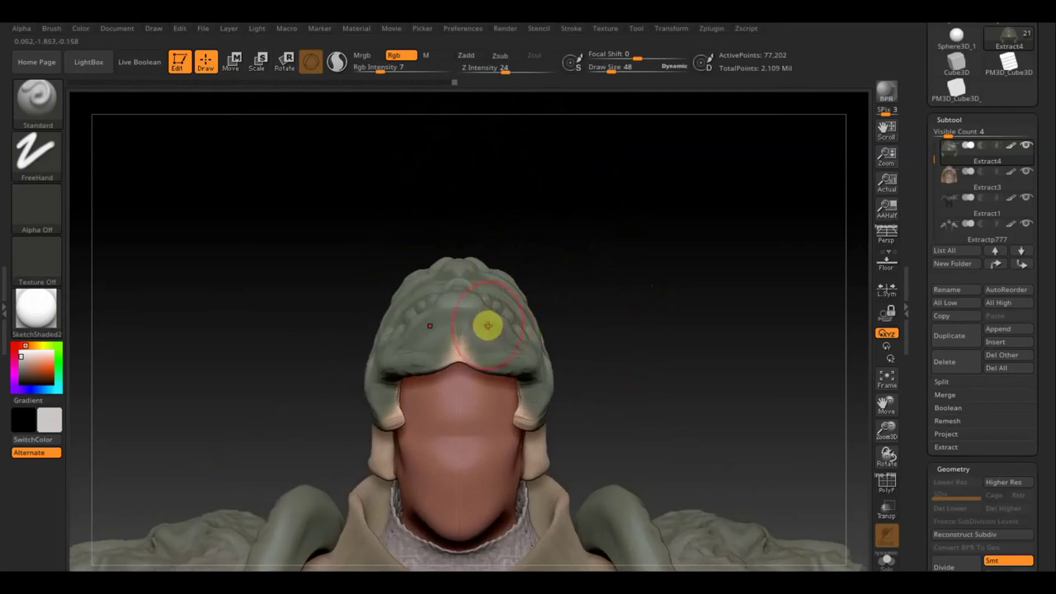
Step: Sample the helmet's green as the paint colour and set Rgb Intensity to 100
key("c")
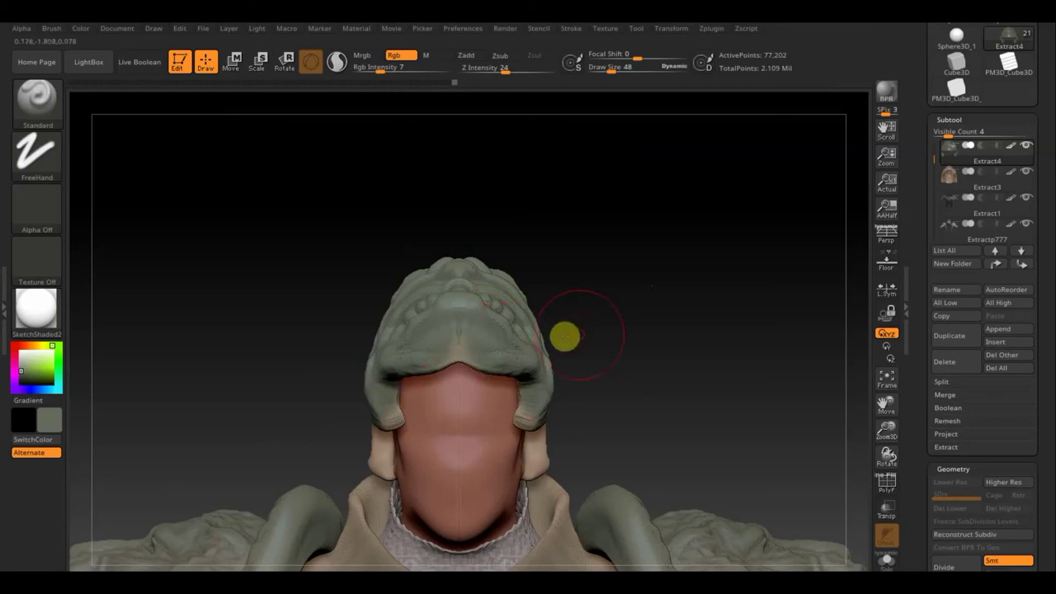
mouse_move(566, 335)
left_mouse_down()
mouse_move(564, 276)
mouse_move(542, 337)
left_mouse_up()
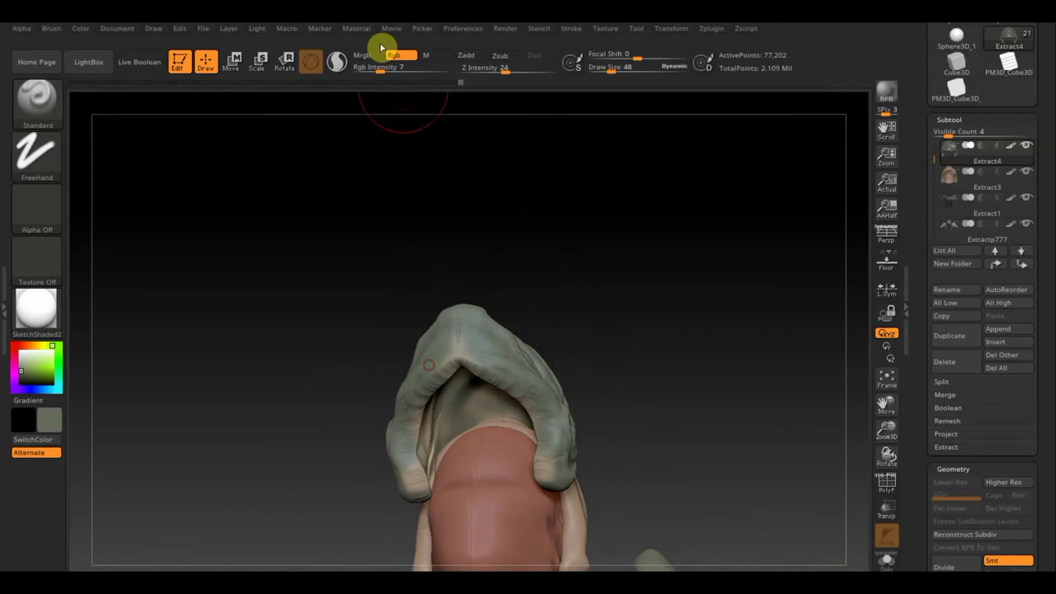
left_click_drag(384, 71, 453, 99)
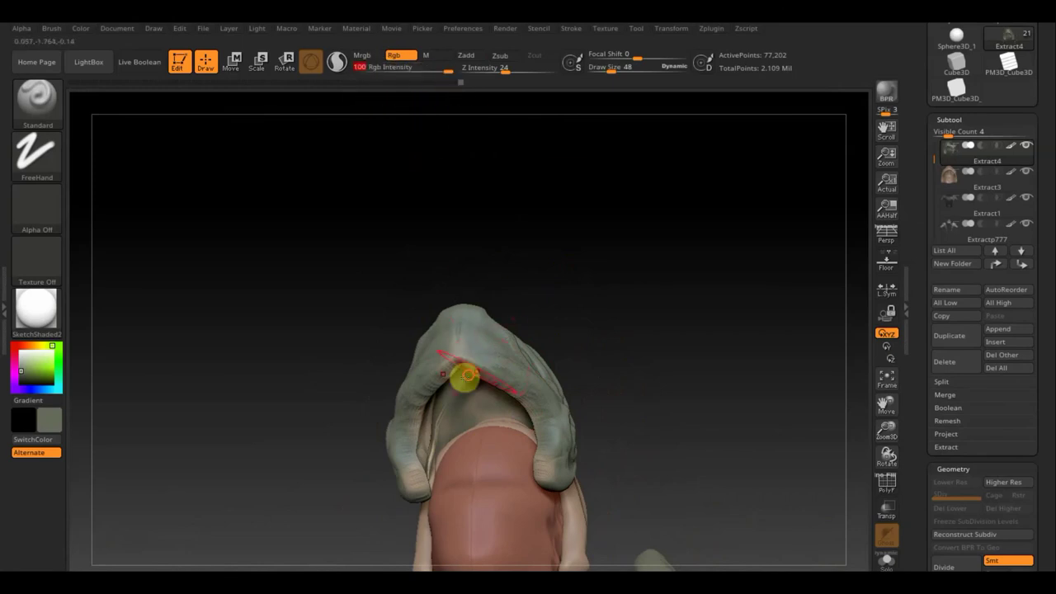
Step: Paint the helmet's inner folds green with the Standard brush, then frame the chest front-on
mouse_move(442, 384)
left_mouse_down()
mouse_move(424, 455)
mouse_move(453, 392)
mouse_move(450, 364)
left_mouse_up()
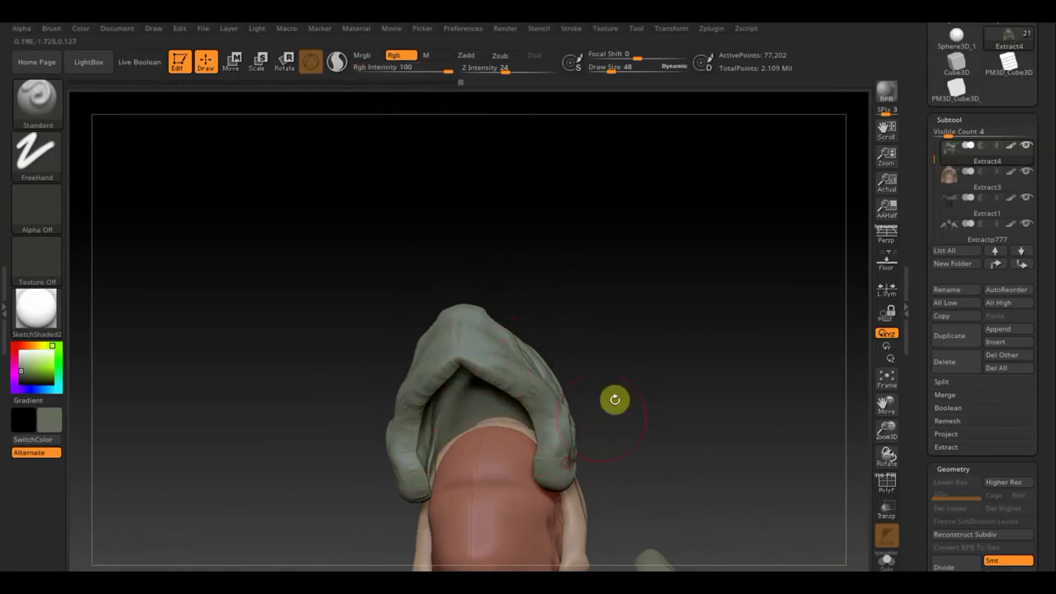
left_click_drag(613, 401, 657, 325)
left_click_drag(562, 380, 549, 340)
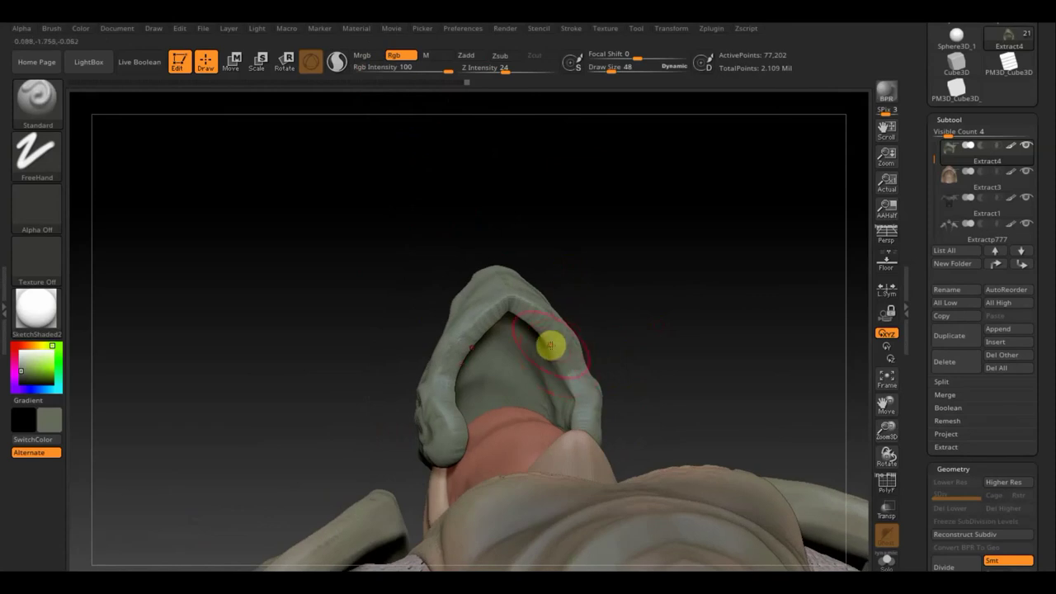
mouse_move(665, 273)
left_mouse_down()
mouse_move(667, 503)
mouse_move(663, 345)
mouse_move(647, 267)
left_mouse_up()
mouse_move(635, 141)
left_mouse_down("shift")
mouse_move(671, 458)
mouse_move(646, 236)
mouse_move(678, 308)
left_mouse_up("shift")
left_click_drag(618, 165, 663, 250)
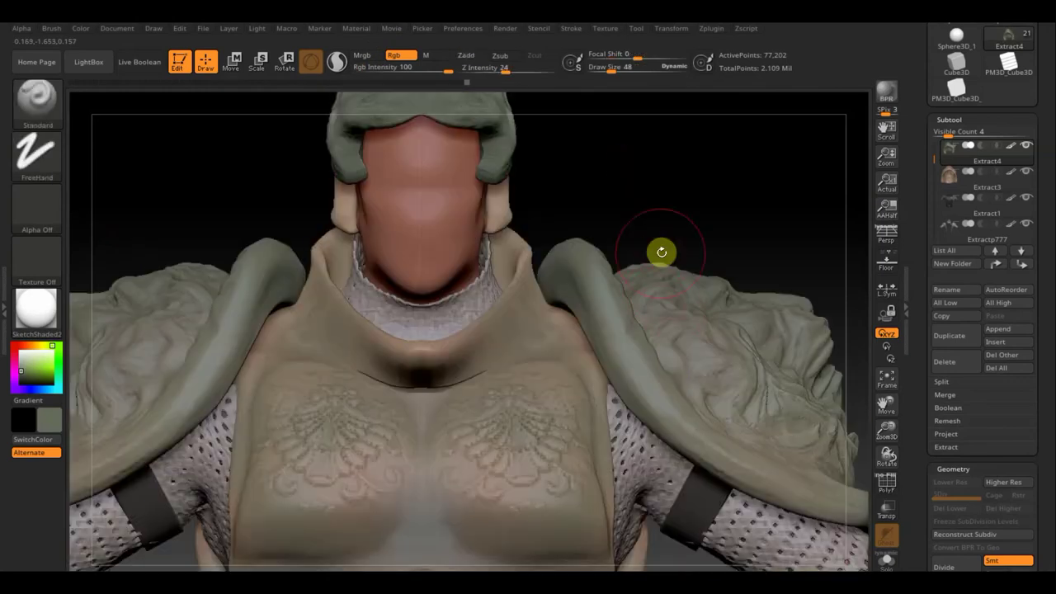
left_click_drag(655, 123, 632, 220)
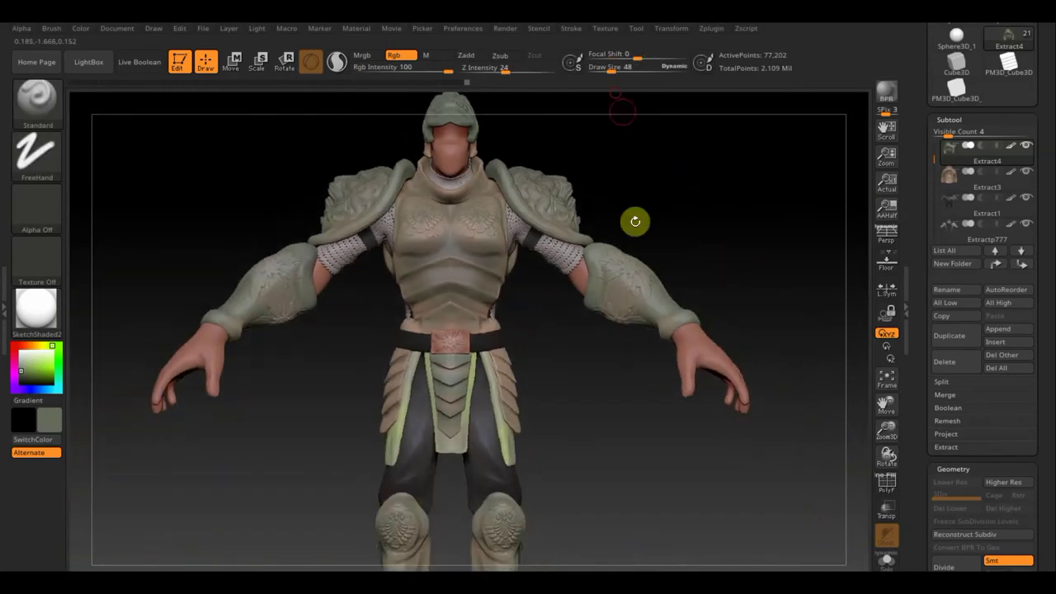
mouse_move(620, 404)
left_mouse_down()
mouse_move(613, 384)
mouse_move(639, 418)
mouse_move(606, 420)
mouse_move(642, 415)
mouse_move(622, 415)
mouse_move(617, 403)
mouse_move(636, 401)
mouse_move(625, 413)
left_mouse_up()
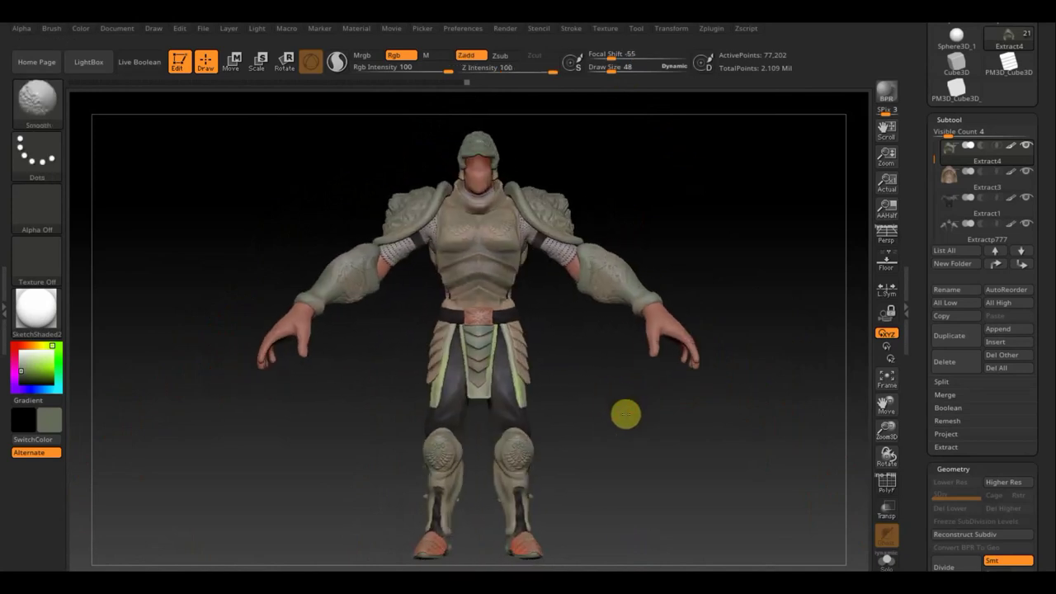
left_click(886, 100)
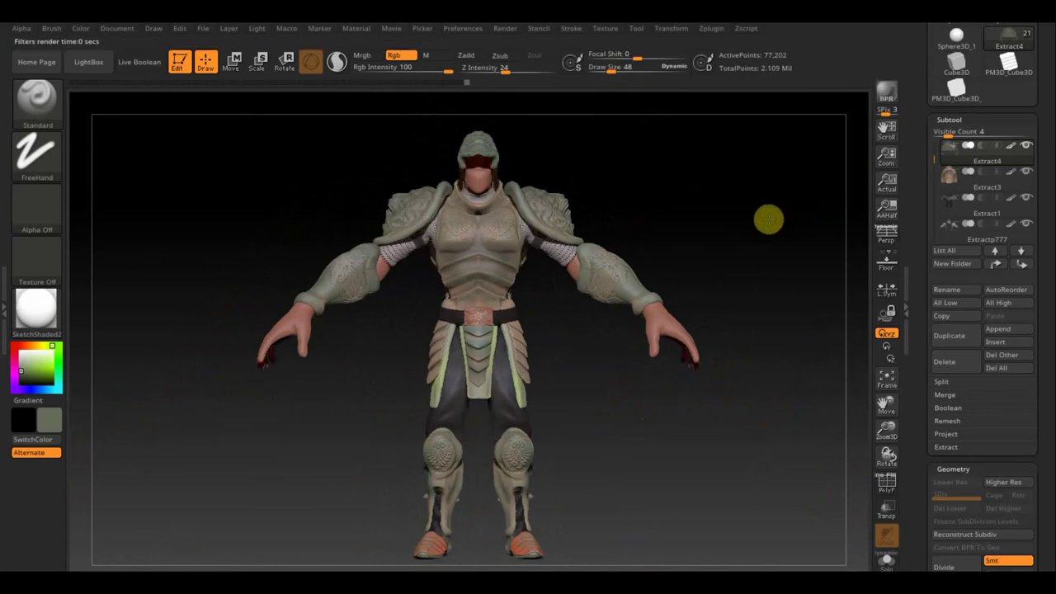
left_click_drag(768, 218, 750, 219)
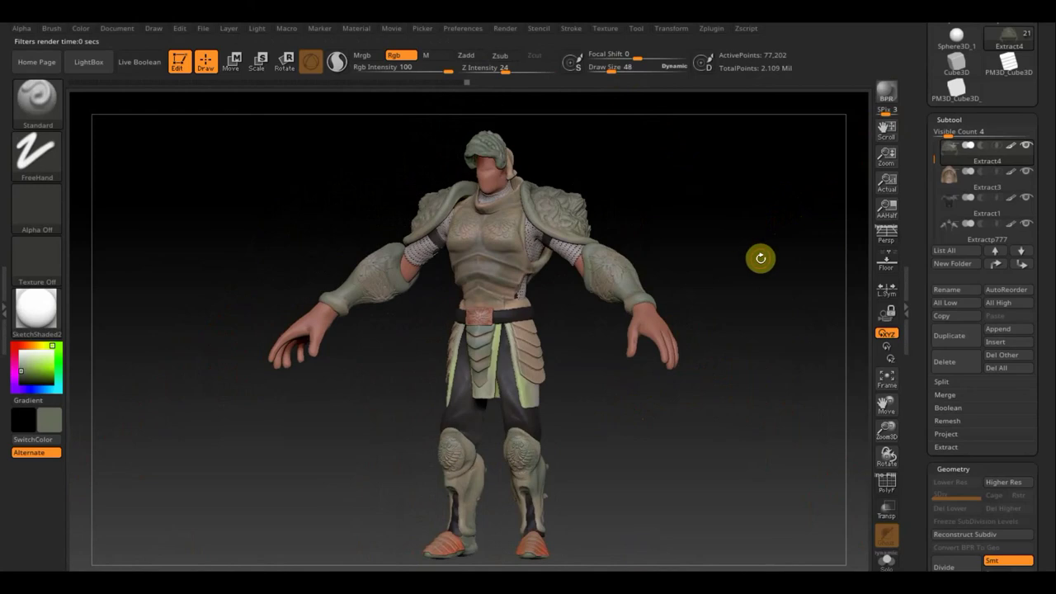
mouse_move(760, 258)
left_mouse_down()
mouse_move(757, 248)
mouse_move(795, 264)
mouse_move(766, 265)
left_mouse_up()
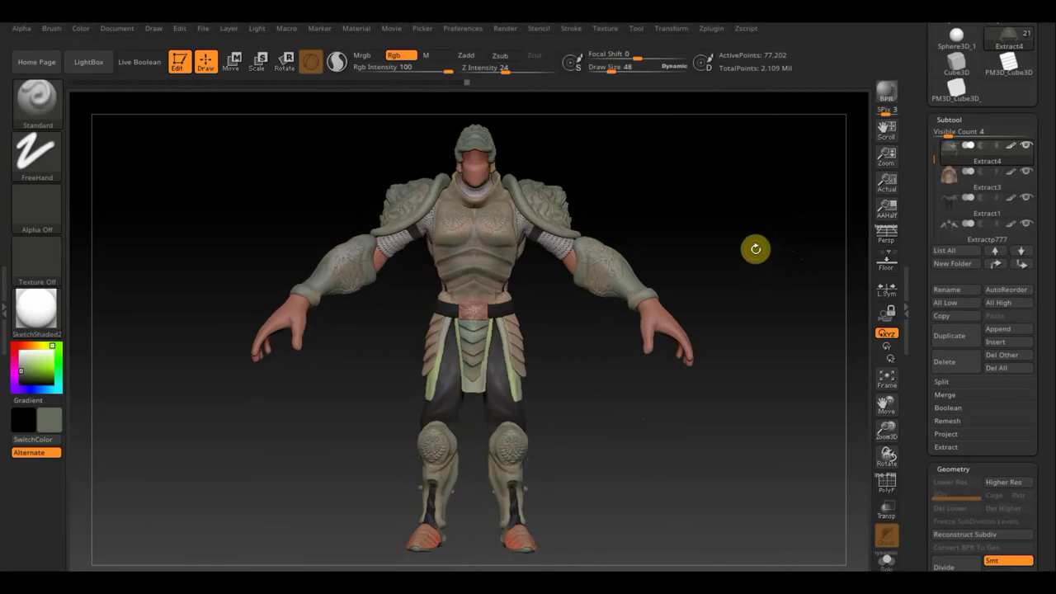
left_click_drag(760, 248, 751, 266)
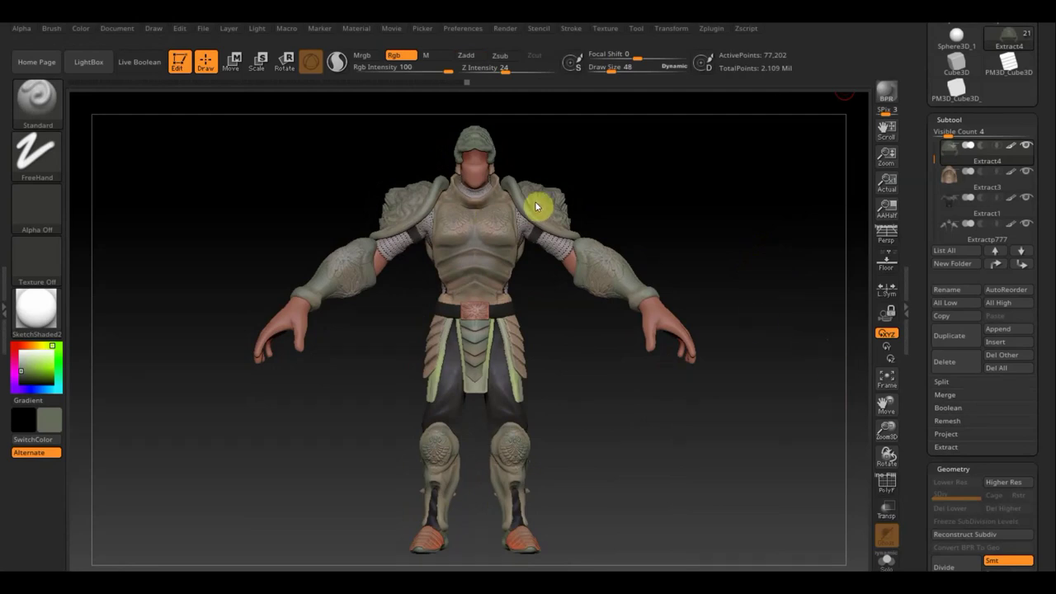
mouse_move(649, 232)
left_mouse_down()
mouse_move(618, 231)
mouse_move(639, 236)
left_mouse_up()
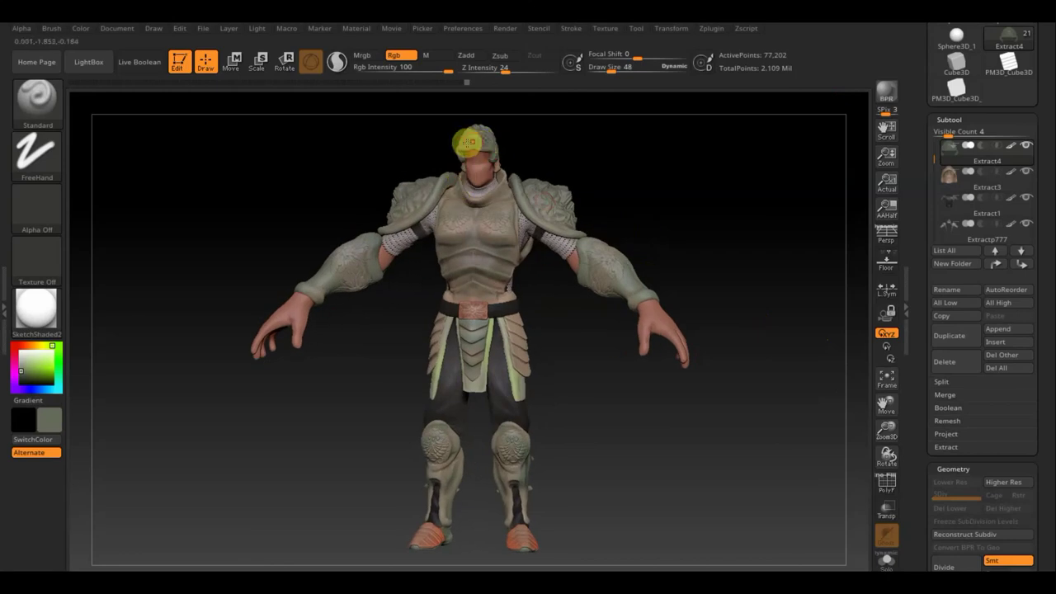
right_click_drag(569, 153, 495, 160)
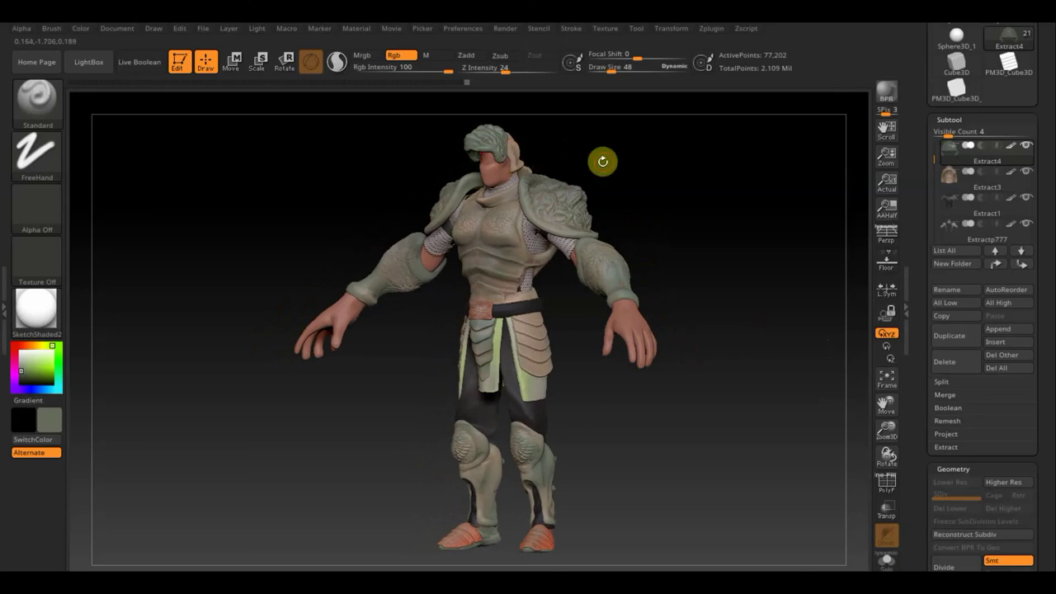
right_click_drag(601, 160, 623, 152)
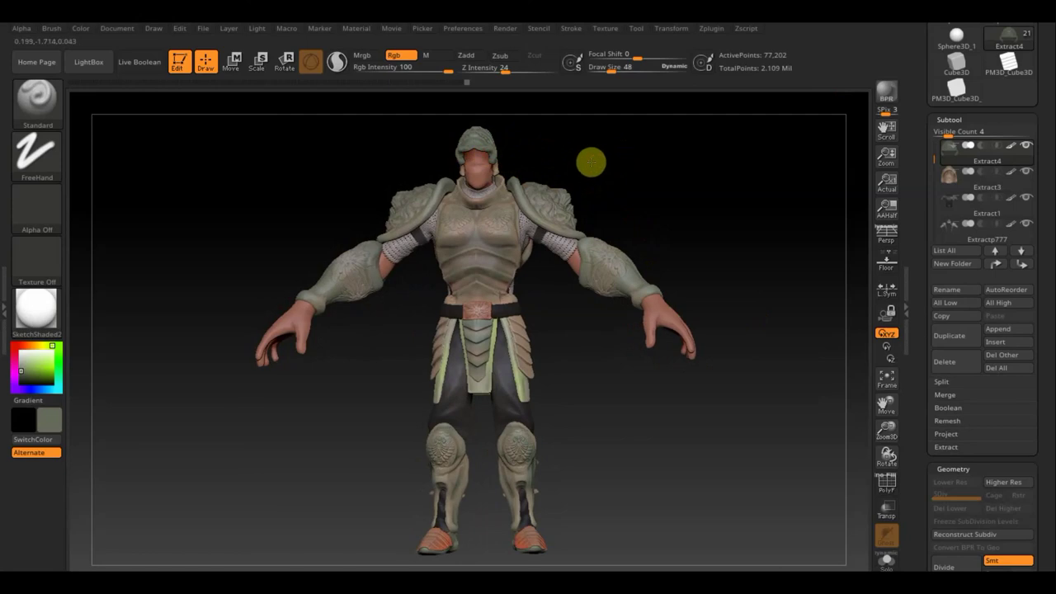
right_click_drag(589, 160, 413, 271)
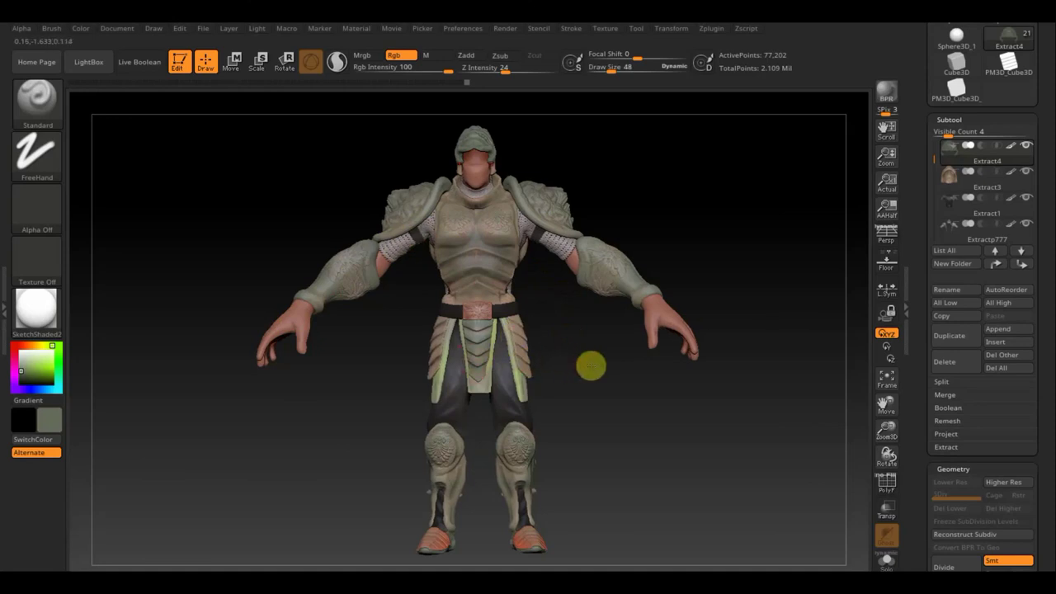
mouse_move(590, 366)
left_mouse_down()
mouse_move(606, 366)
mouse_move(568, 367)
mouse_move(632, 358)
mouse_move(478, 363)
left_mouse_up()
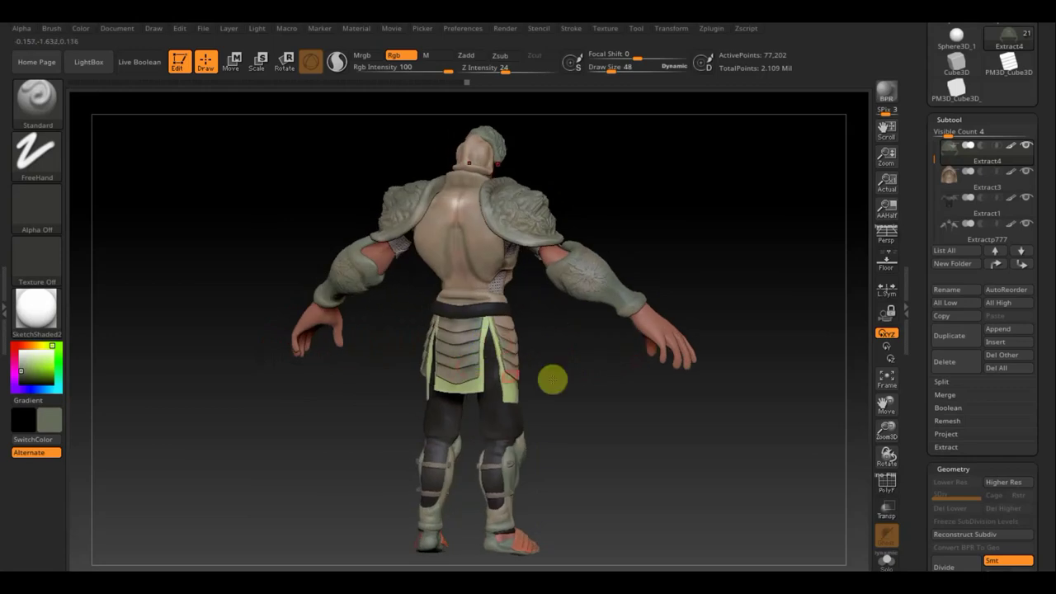
mouse_move(552, 380)
left_mouse_down()
mouse_move(446, 377)
mouse_move(612, 424)
left_mouse_up()
key("shift")
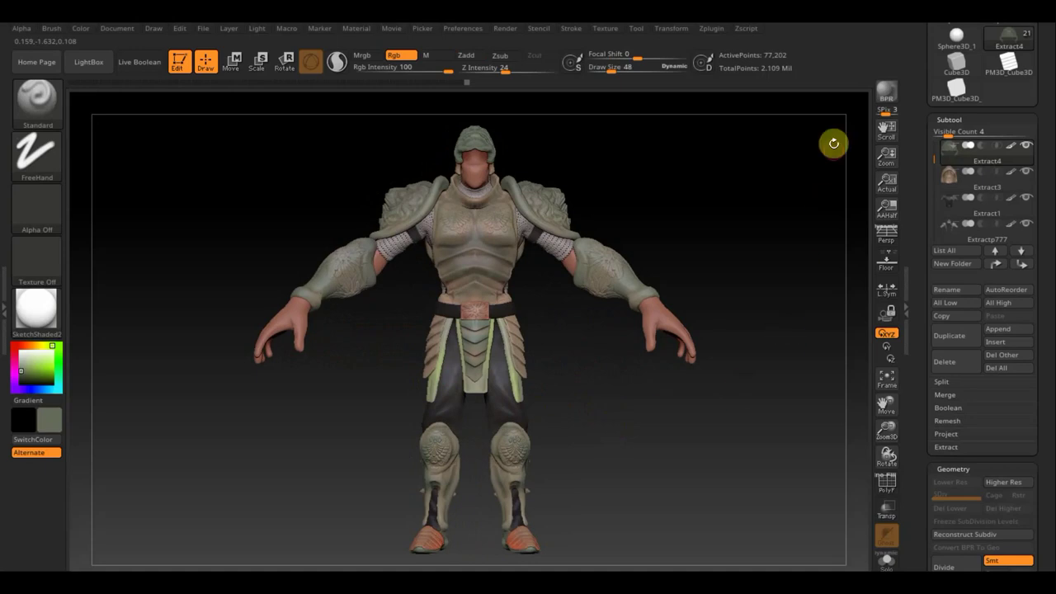